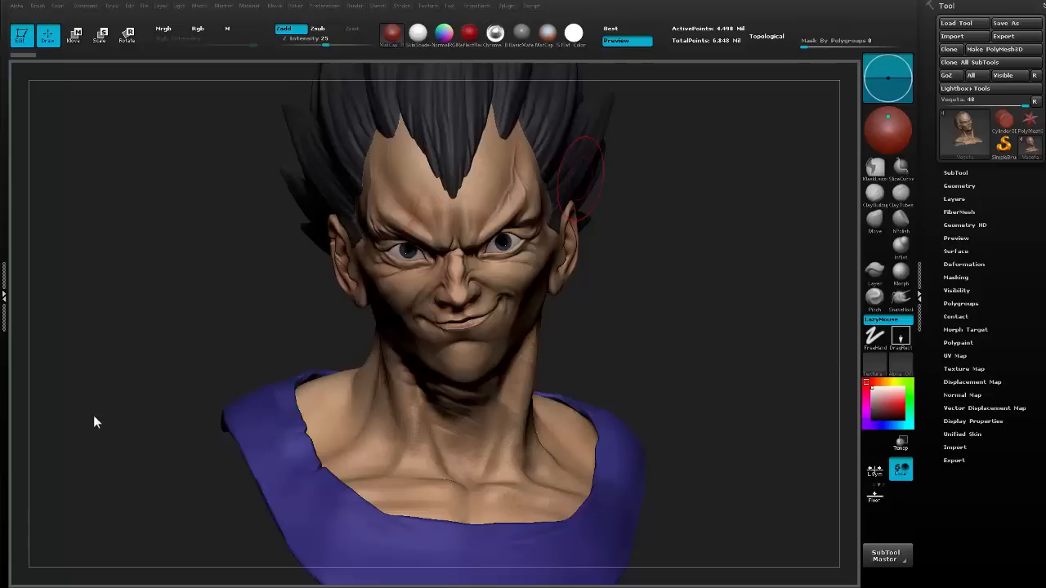
Switch to Photoshop and enlarge the RENDER.psd composite to about 70%.
mouse_move(50, 581)
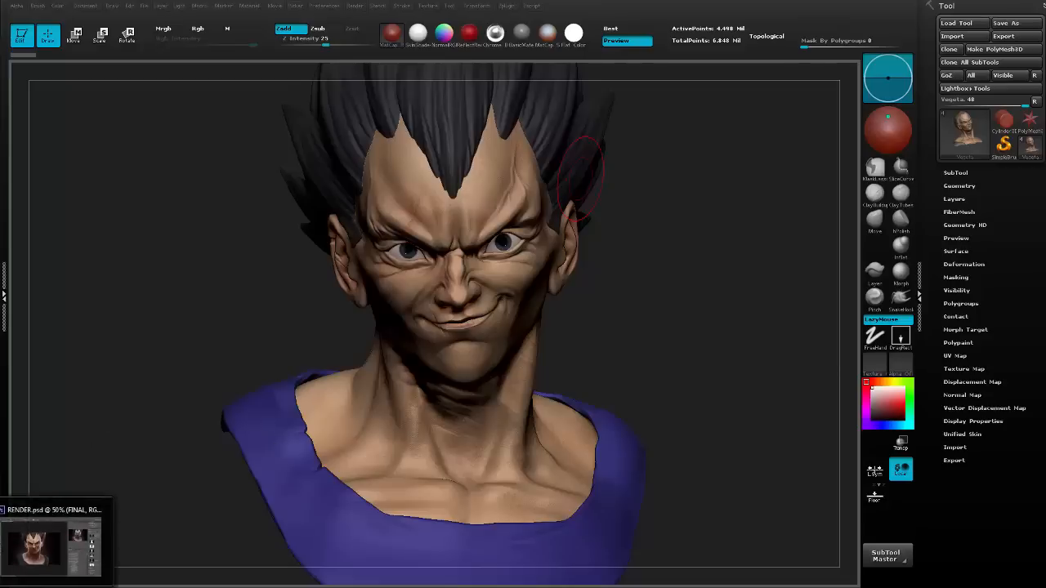
click(50, 543)
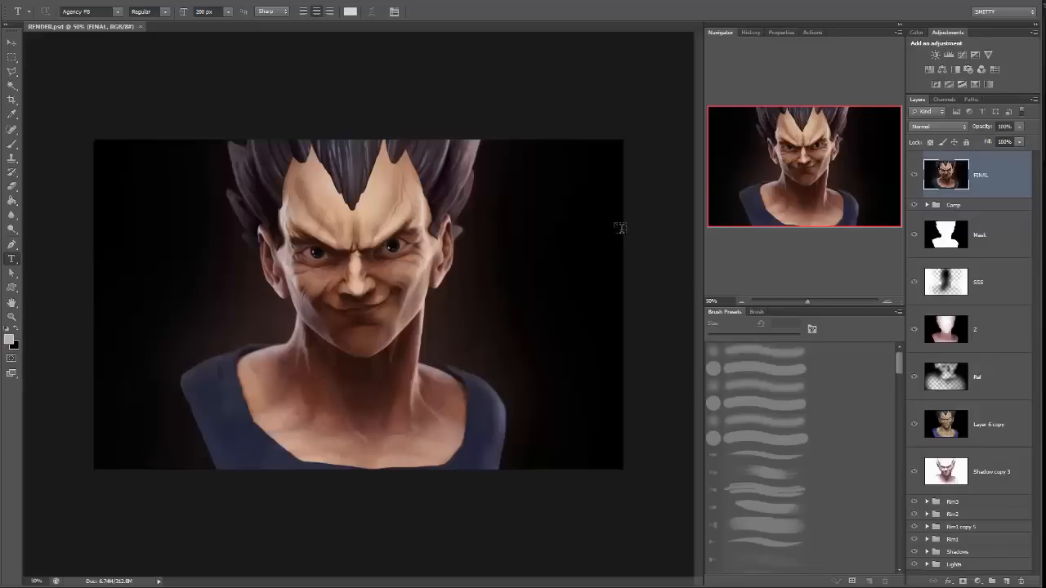
drag(807, 301, 810, 305)
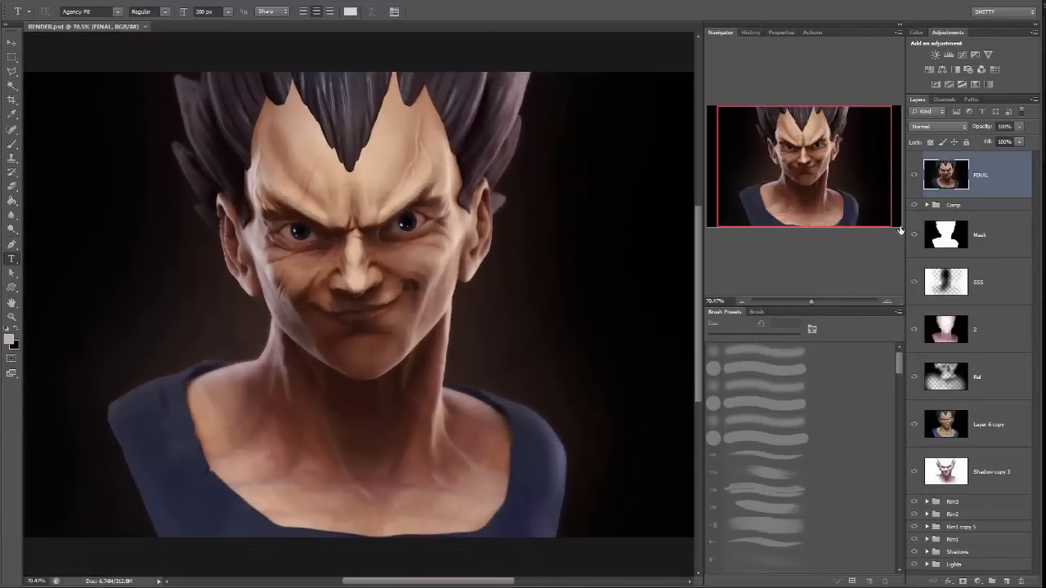
Hide every layer and group from FINAL down through Shadows, keeping the Lights group shown, to inspect the base render.
click(914, 175)
drag(915, 206, 909, 488)
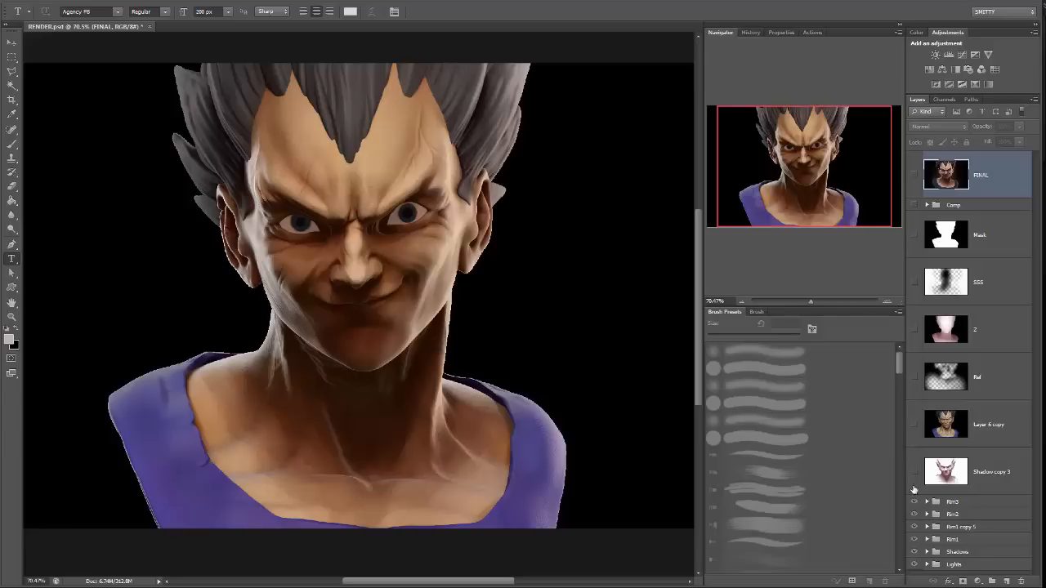
click(913, 500)
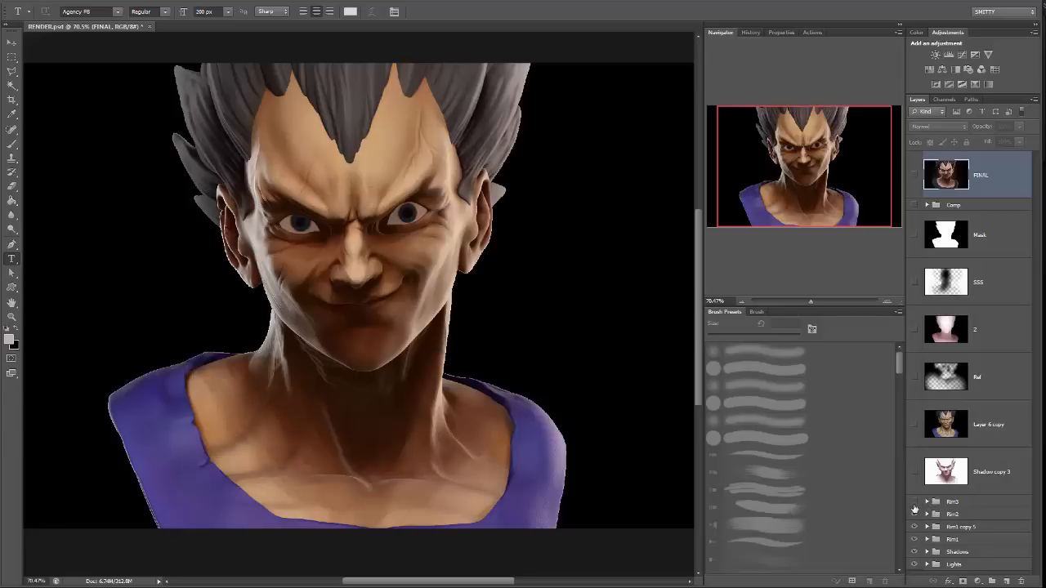
click(914, 526)
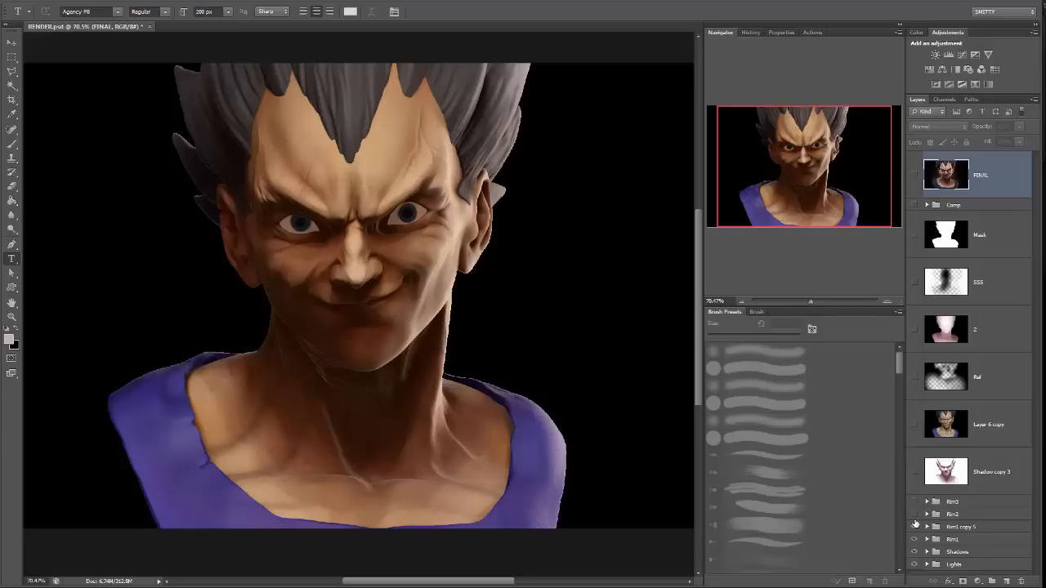
click(914, 539)
click(914, 551)
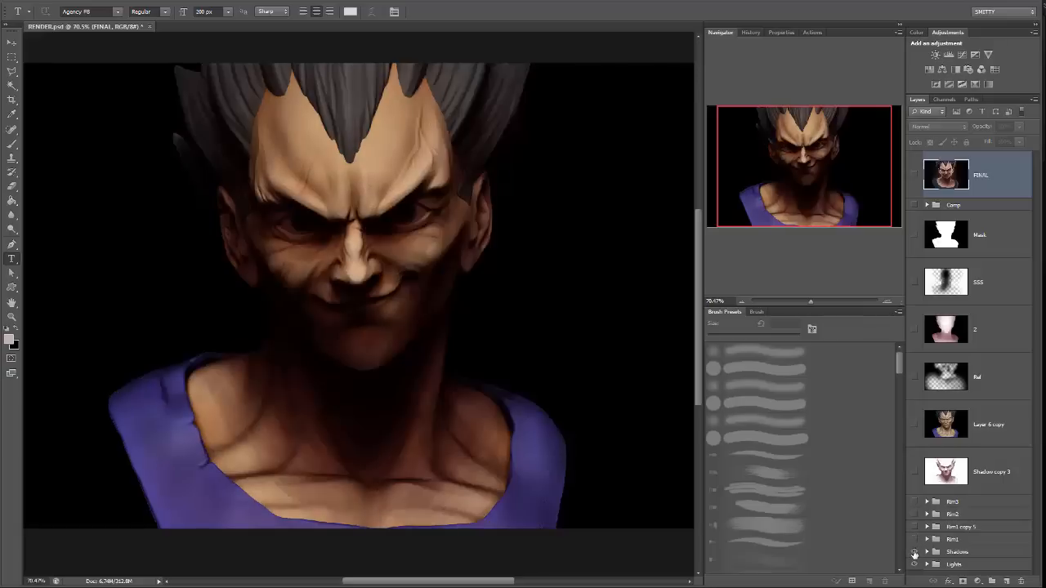
click(914, 553)
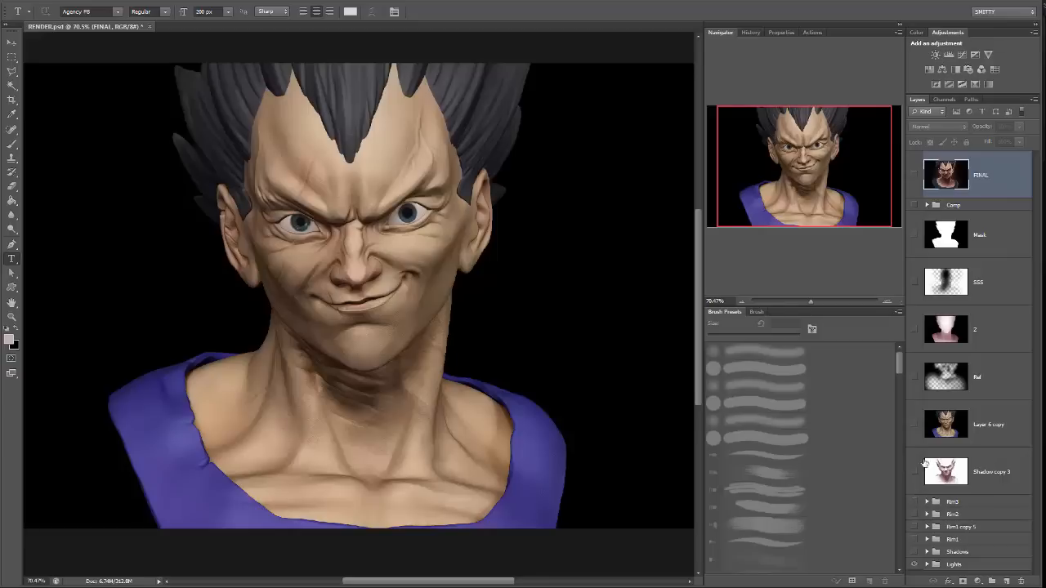
scroll(928, 364, up, 1)
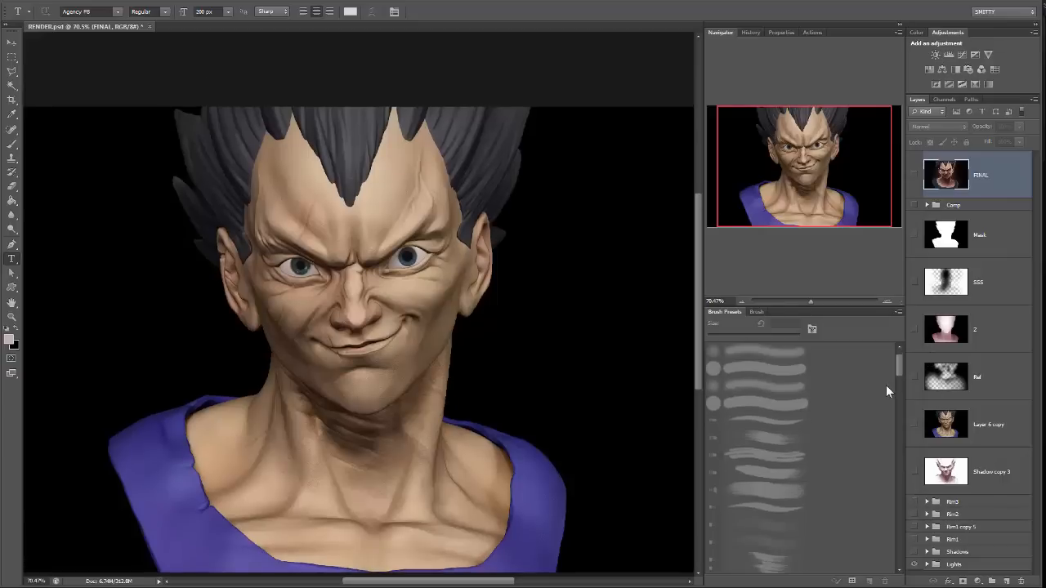
scroll(886, 384, down, 3)
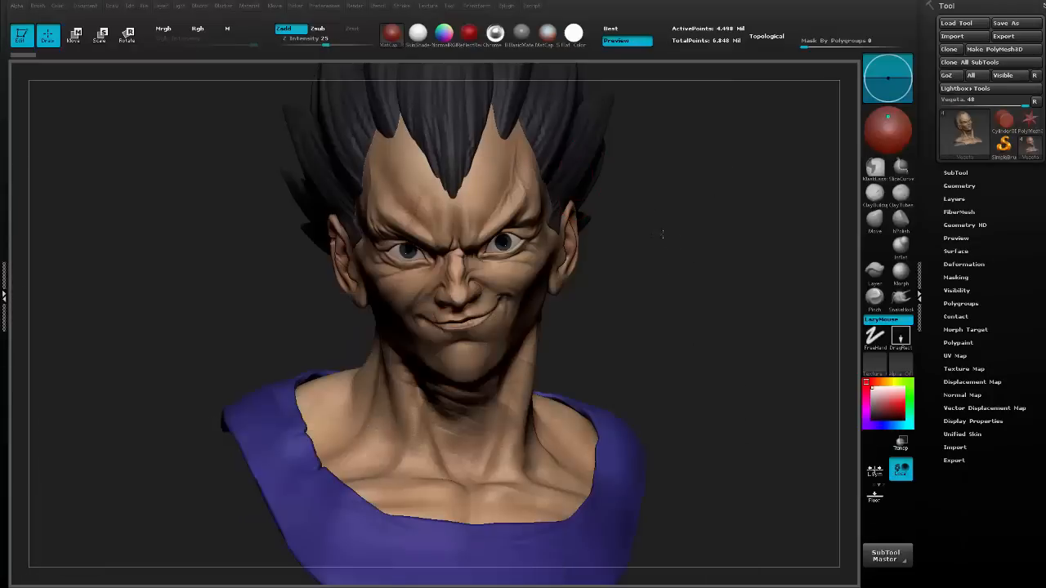
Switch back to ZBrush, expand the bust's subtool list and make the Hair subtool active.
click(966, 171)
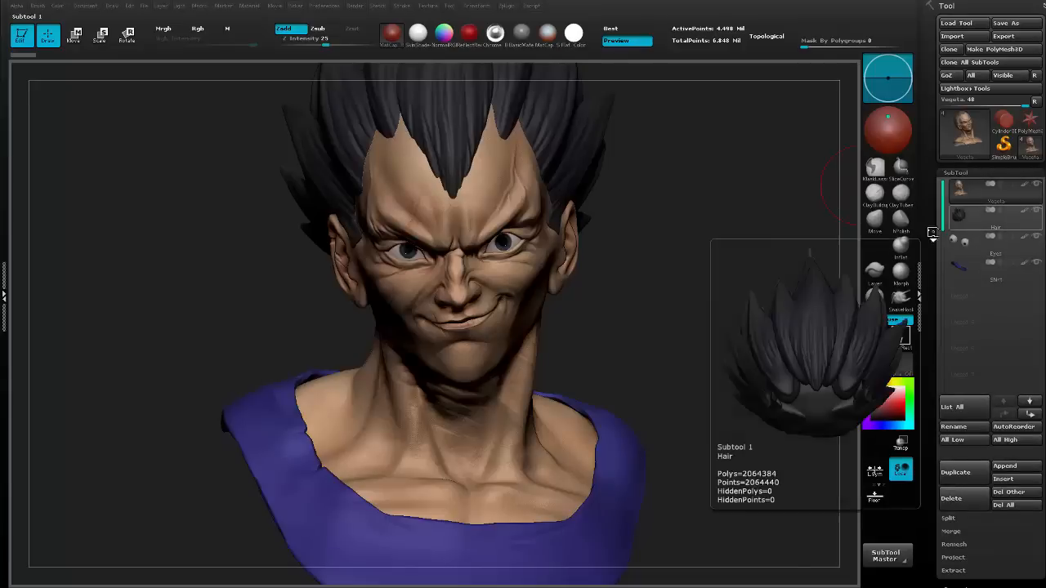
click(965, 254)
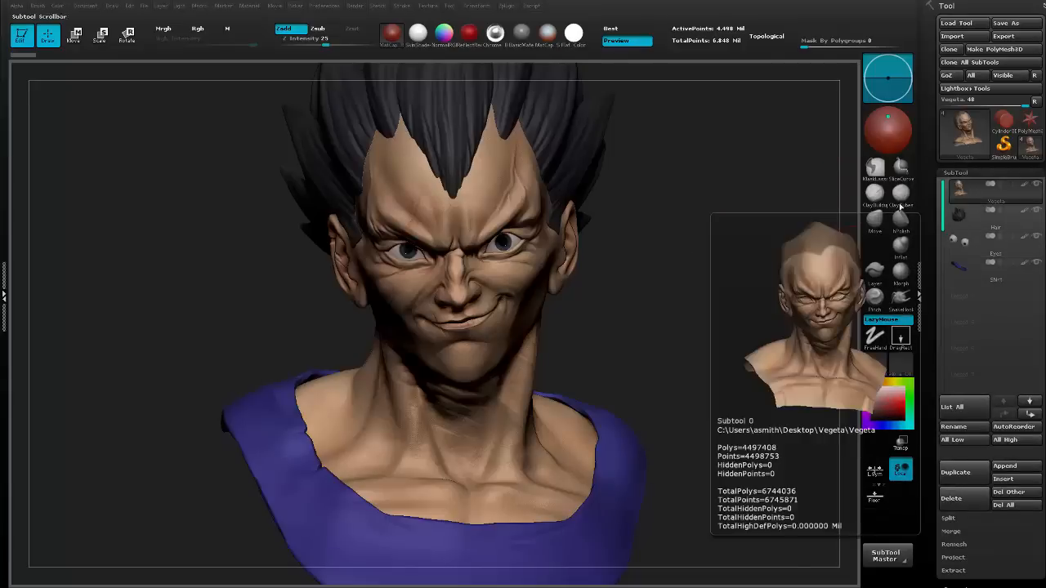
click(970, 225)
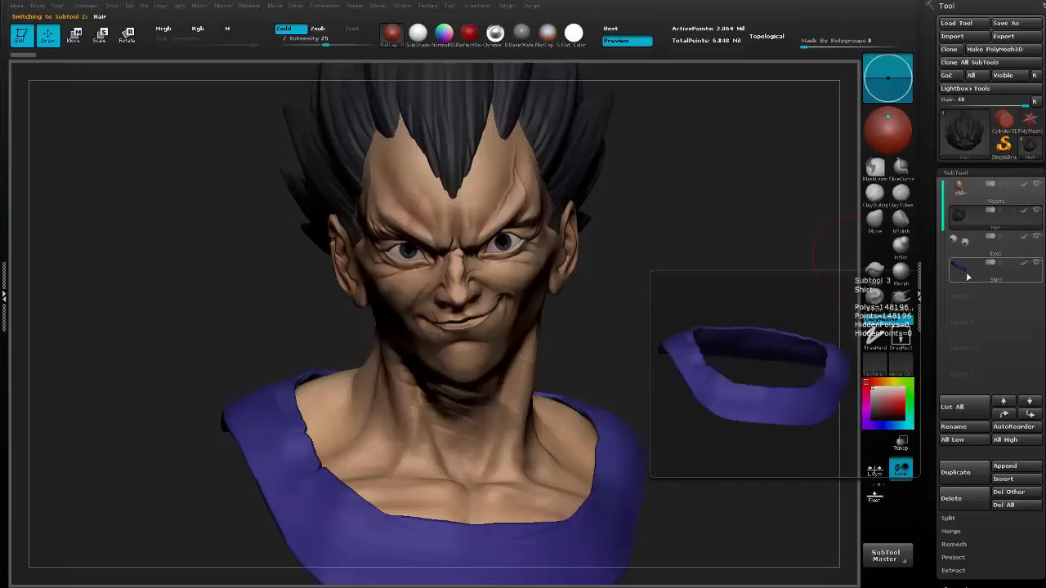
mouse_move(693, 295)
mouse_down()
mouse_move(683, 273)
mouse_move(632, 283)
mouse_move(693, 289)
mouse_up()
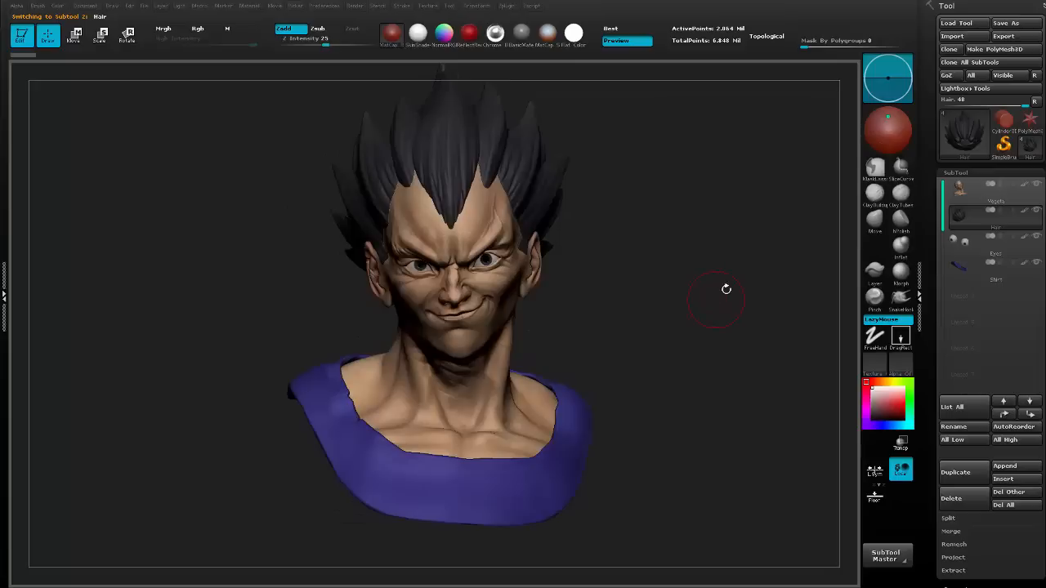
mouse_move(623, 232)
mouse_down()
mouse_move(654, 249)
mouse_move(701, 229)
mouse_move(630, 234)
mouse_move(693, 245)
mouse_move(695, 264)
mouse_move(673, 245)
mouse_up()
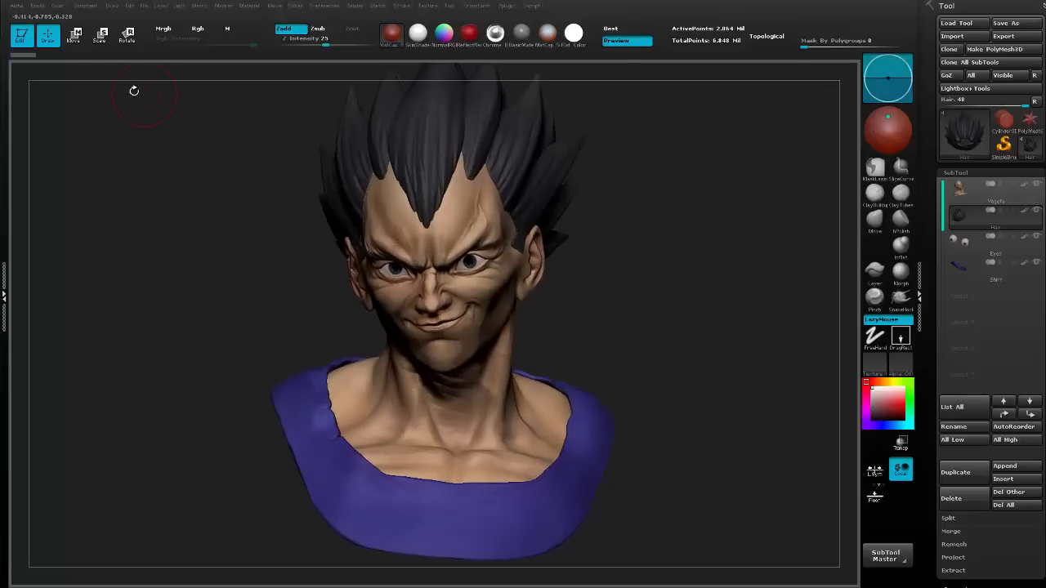
Resize the document proportionally to a height of 1440 and a width of 1920, accepting the irreversible resize.
click(89, 7)
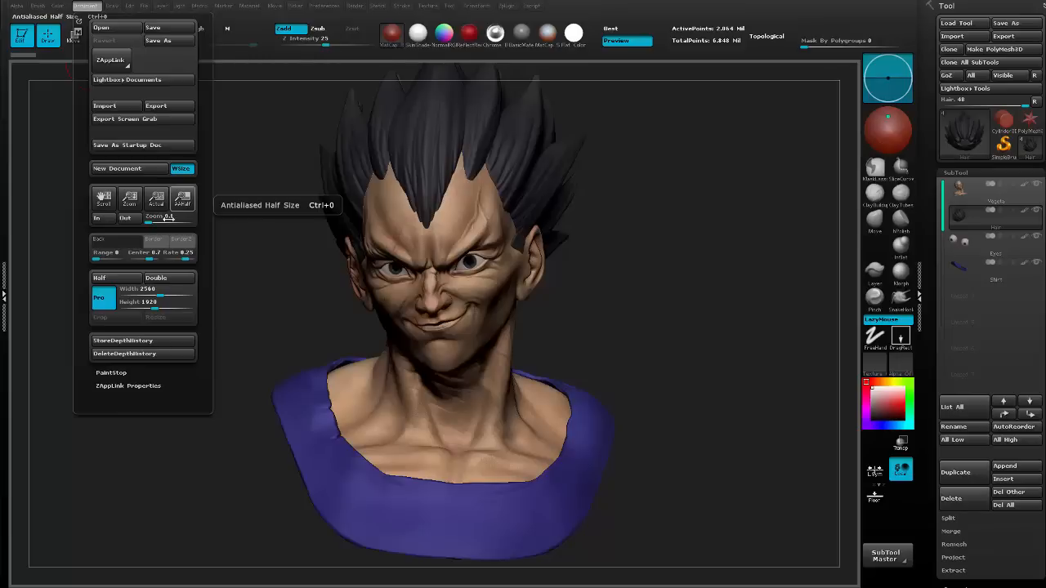
drag(129, 199, 130, 139)
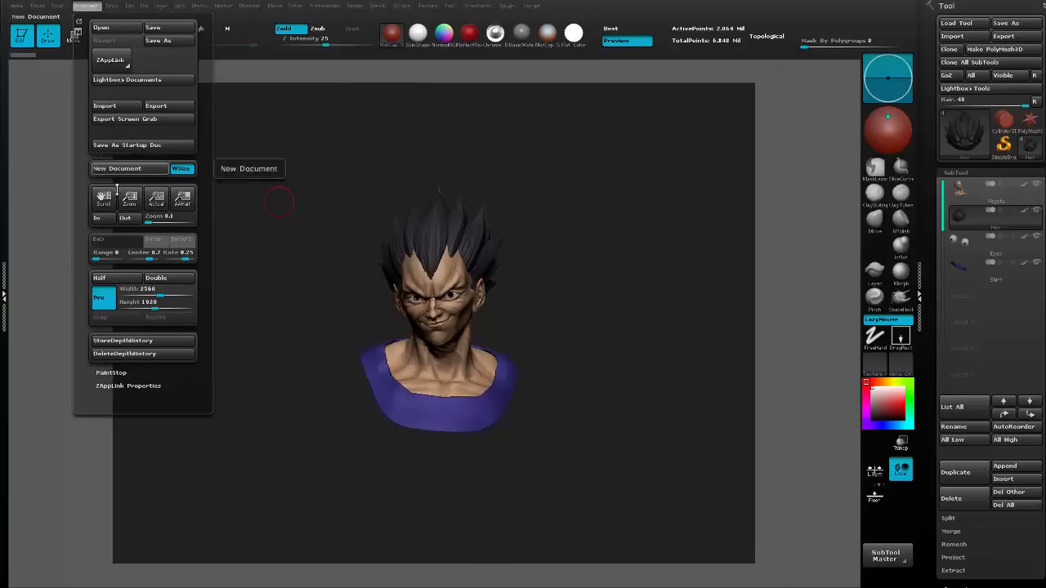
click(155, 303)
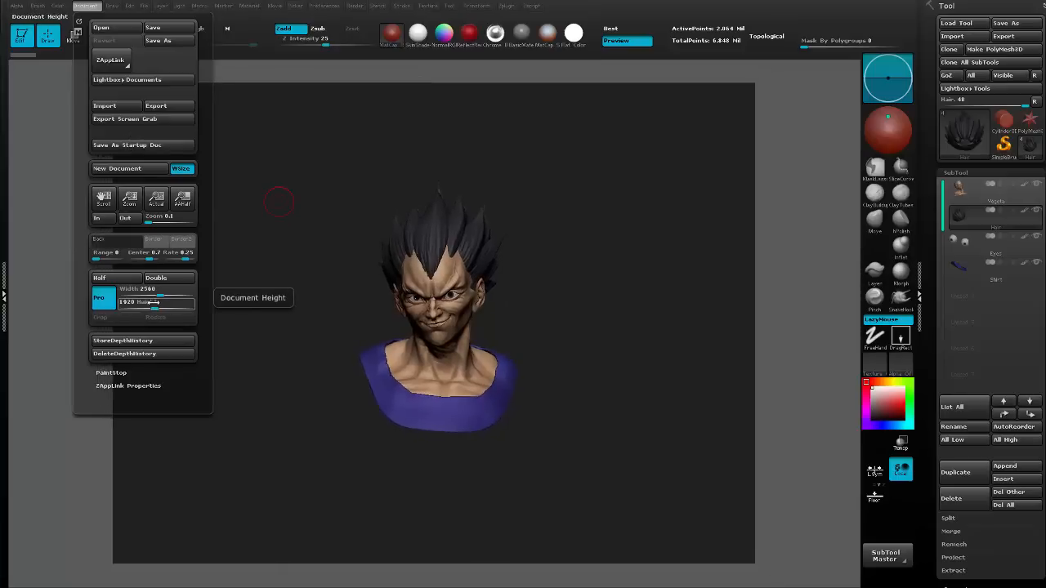
text(1440)
key(Return)
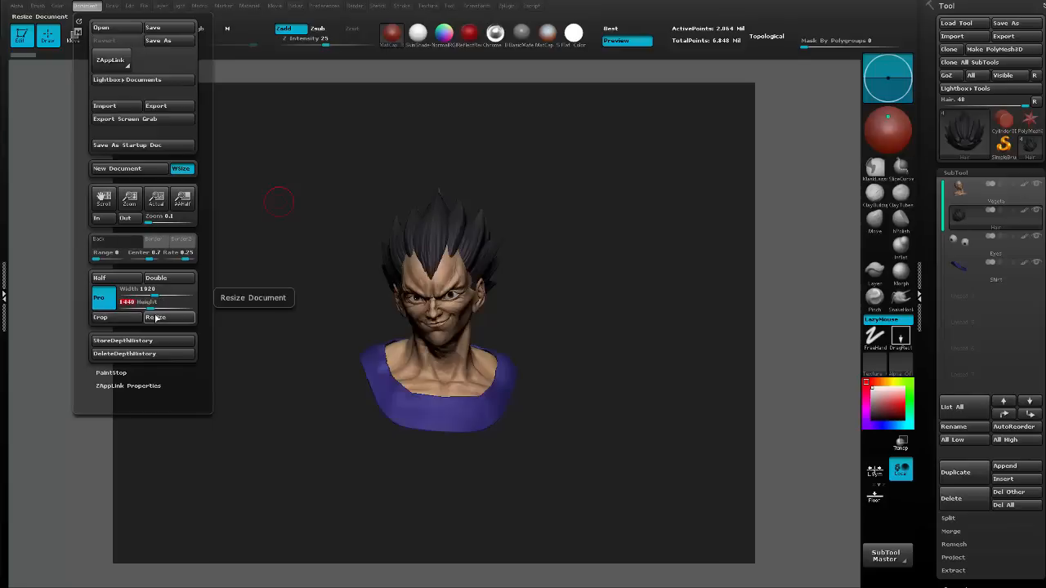
click(155, 317)
click(553, 252)
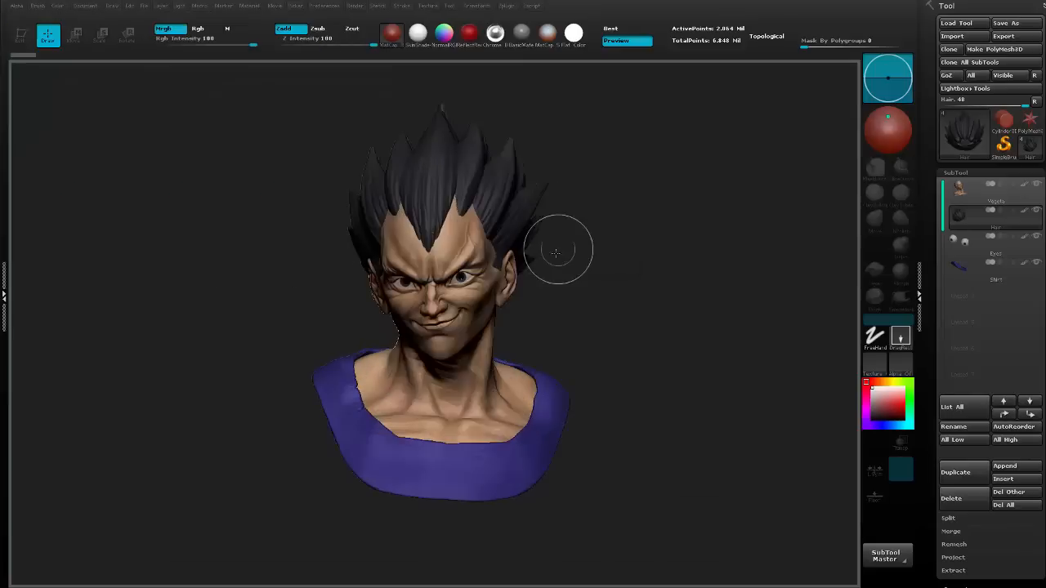
Turn off the document's proportion constraint, set its width to 2560 with height 1440, and apply the resize.
click(85, 6)
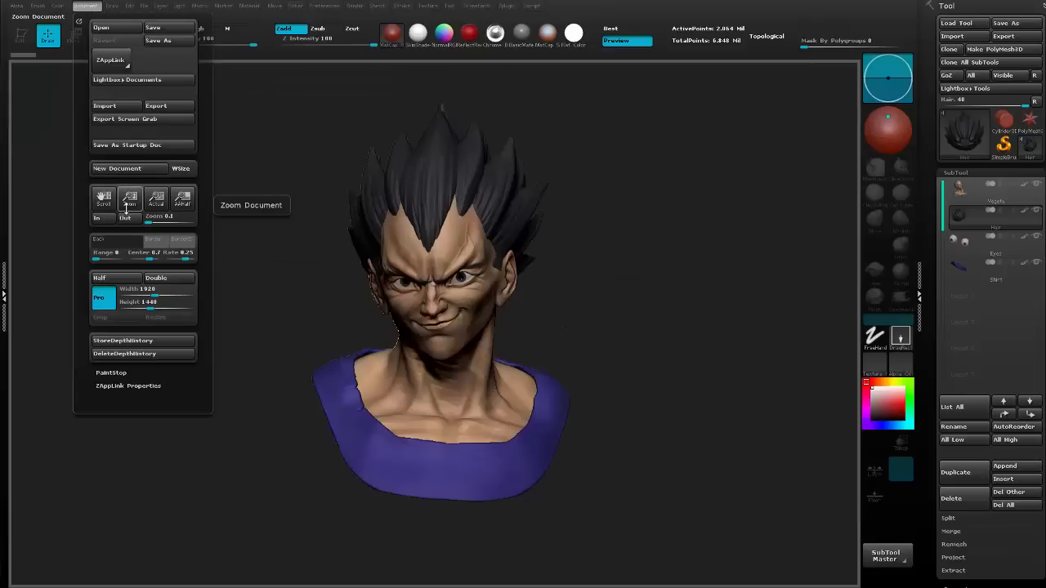
drag(127, 203, 128, 178)
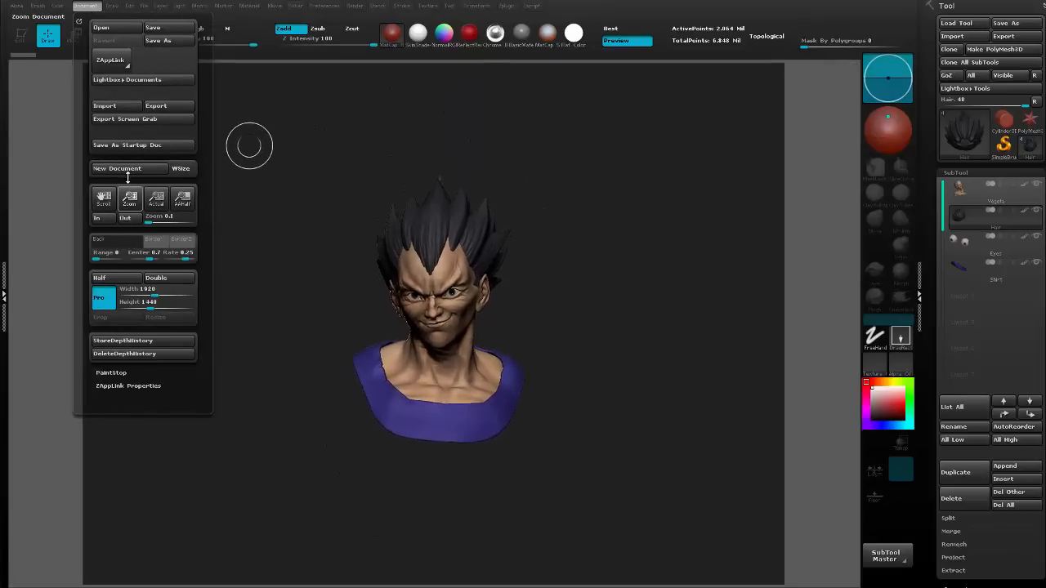
click(87, 7)
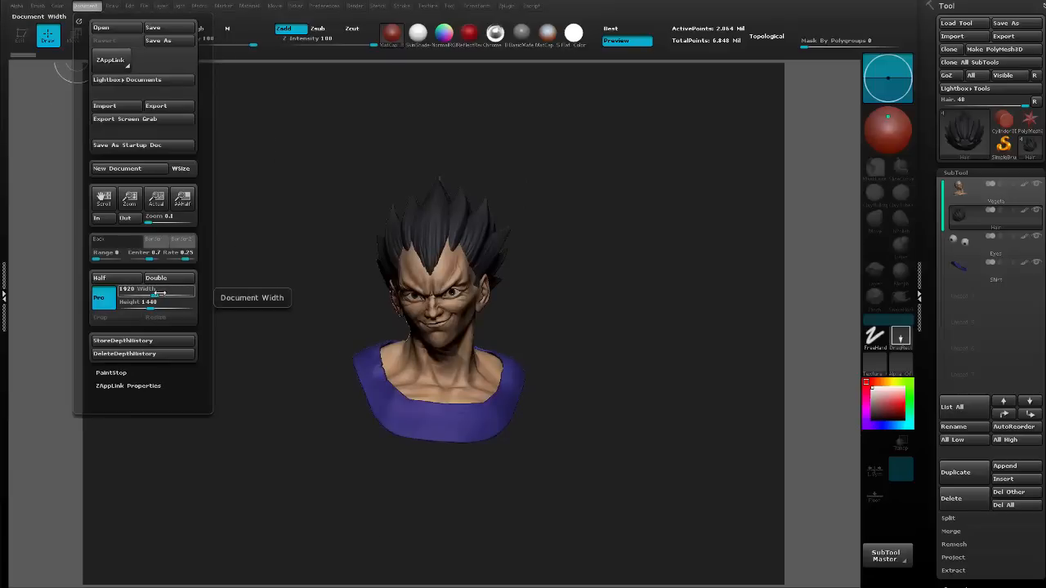
click(98, 297)
click(151, 291)
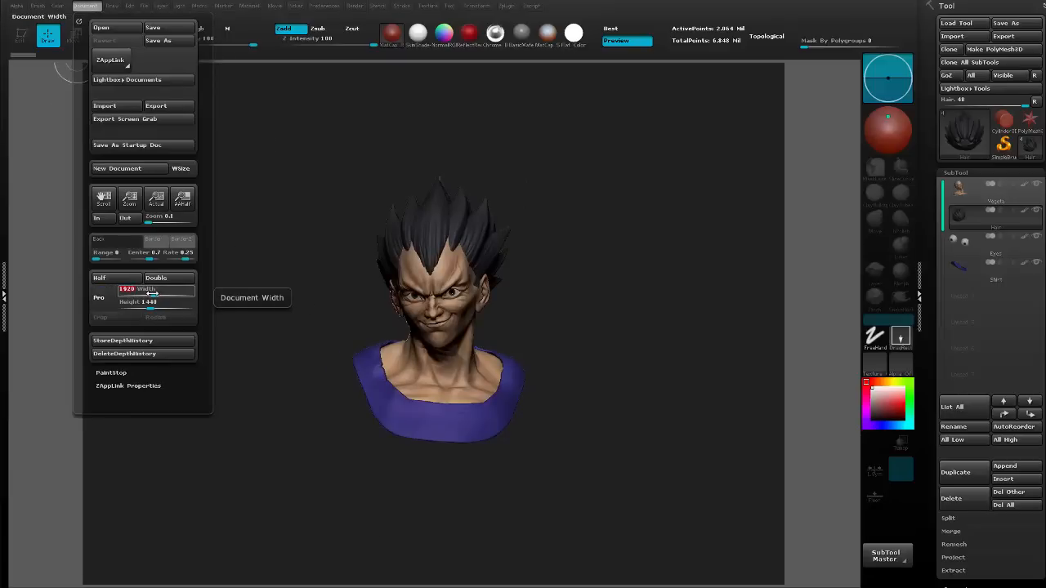
text(256)
key(Tab)
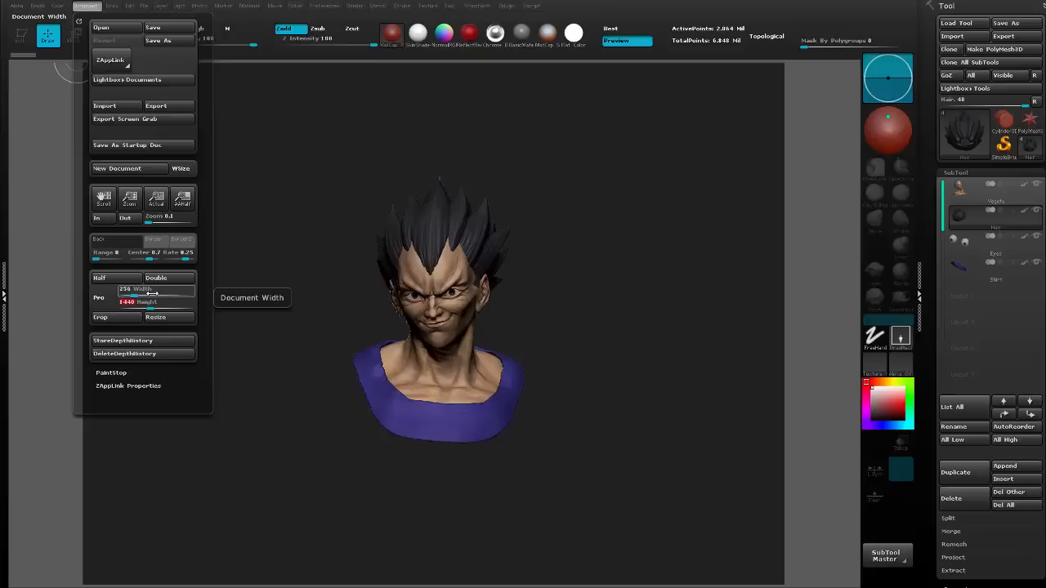
click(152, 294)
text(2560)
key(Tab)
click(155, 317)
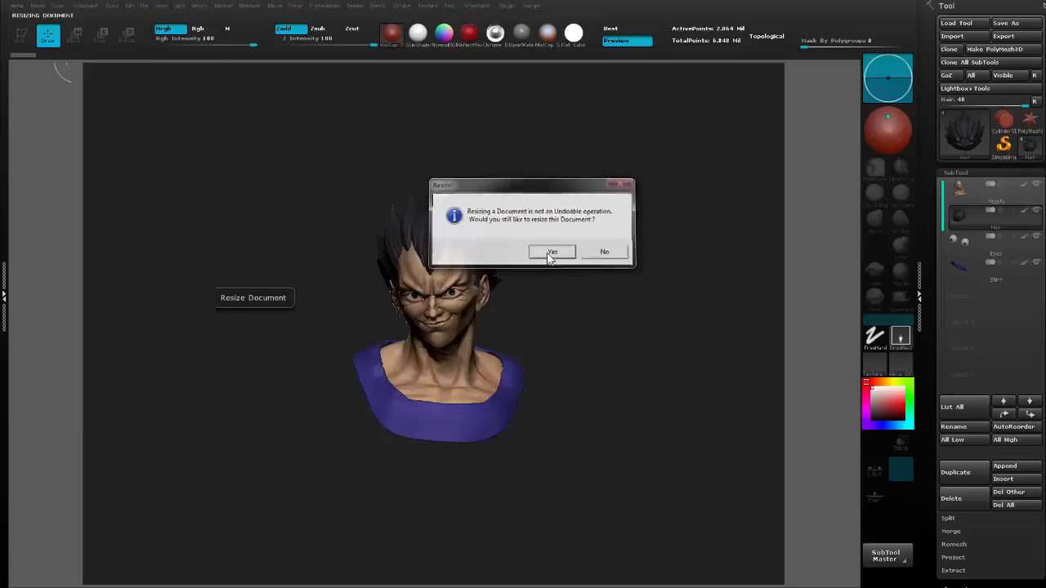
click(552, 253)
Clear the stretched bust from the resized canvas, draw the bust afresh and put it into Edit mode.
click(86, 6)
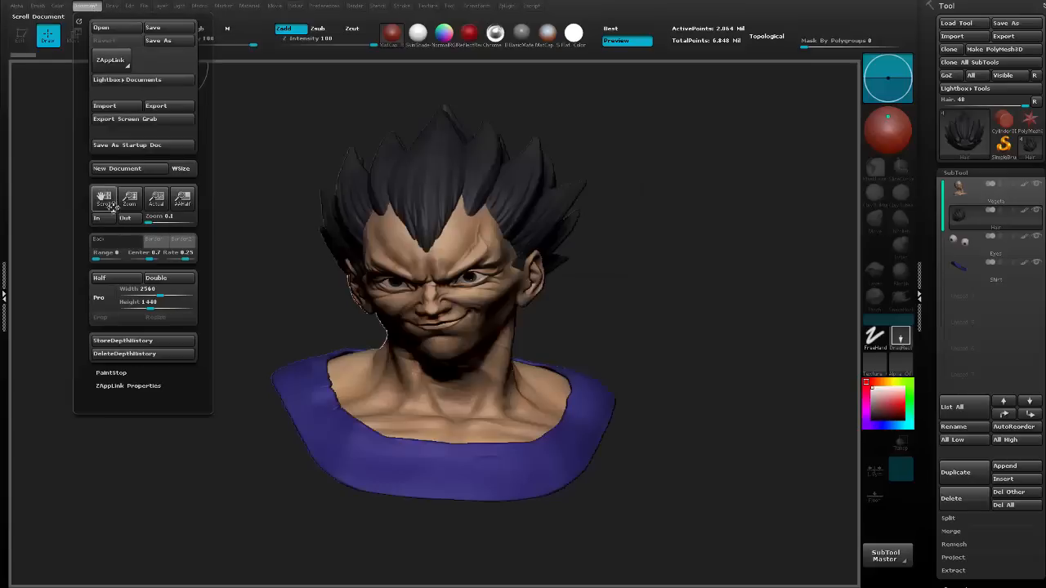
drag(128, 209, 129, 168)
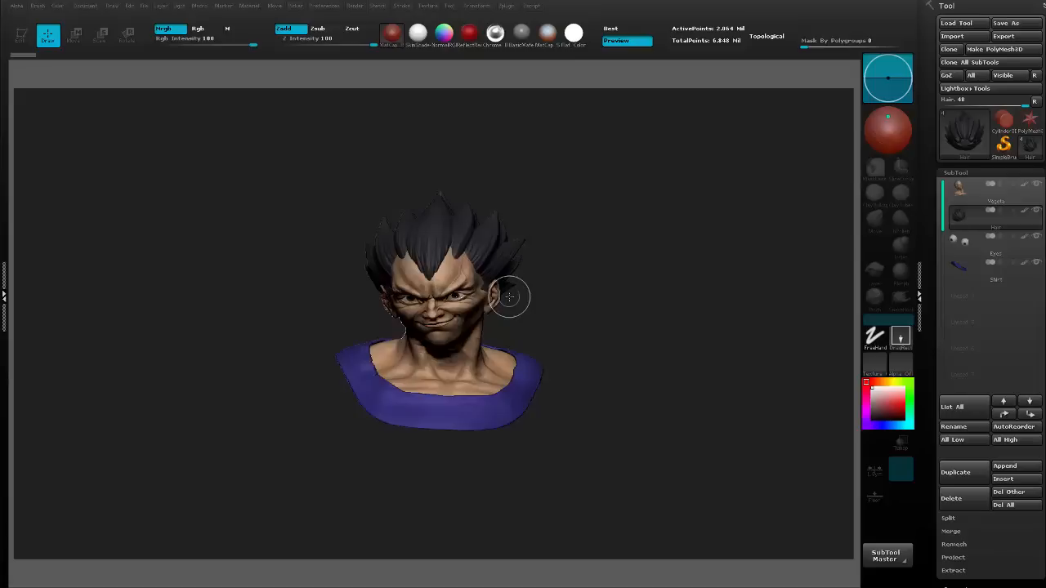
key(ctrl+n)
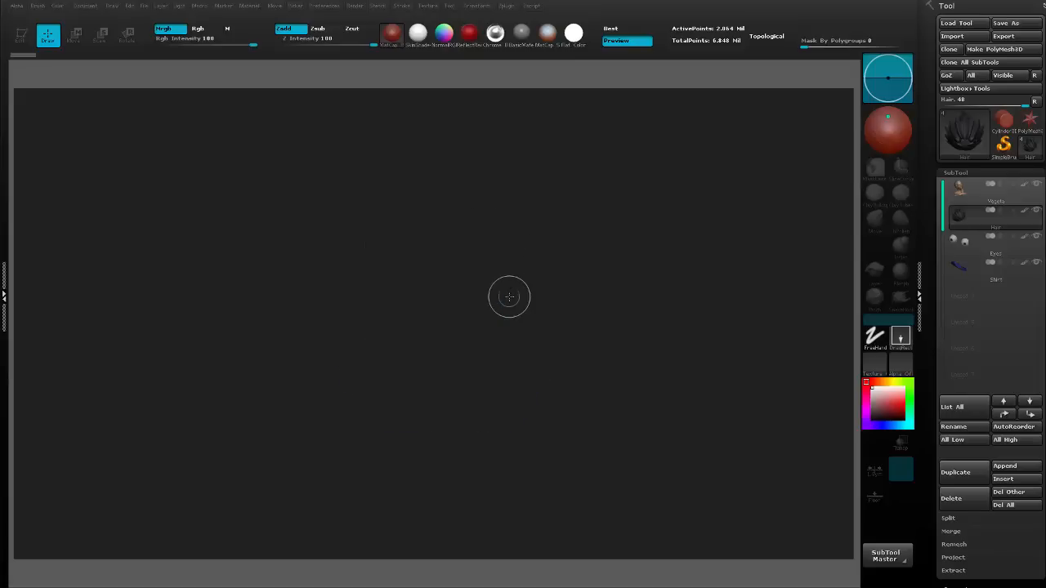
drag(420, 299, 535, 413)
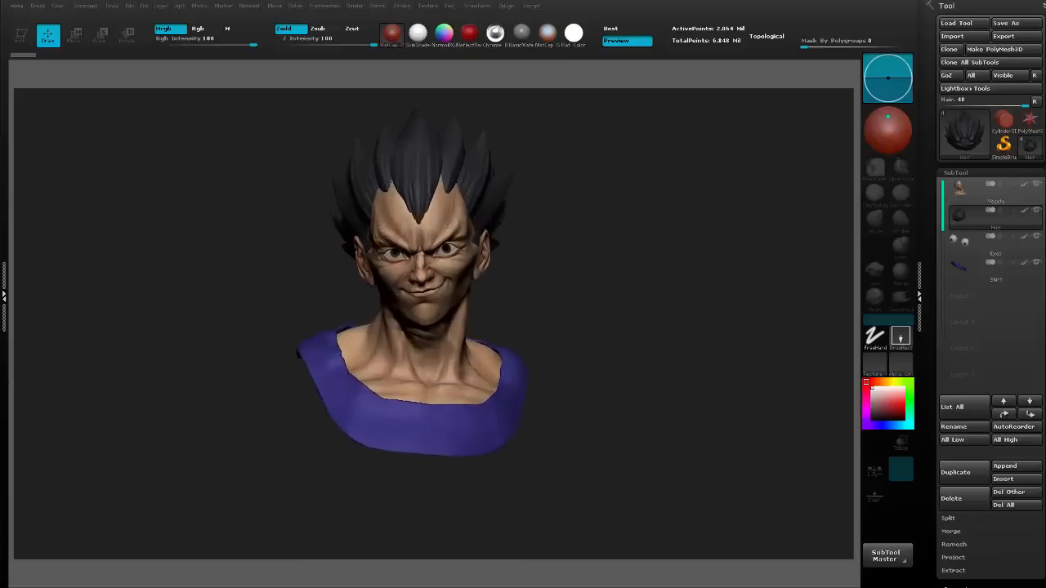
key(t)
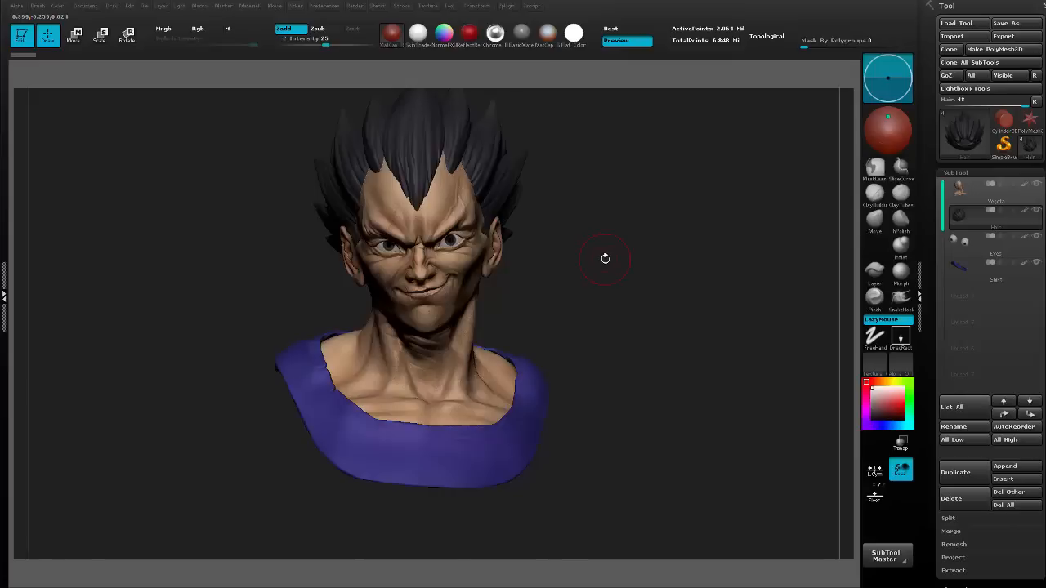
Frame the bust centrally in the document at a near-front angle, enlarged to emphasize the head and shoulders.
alt+drag(604, 258, 639, 265)
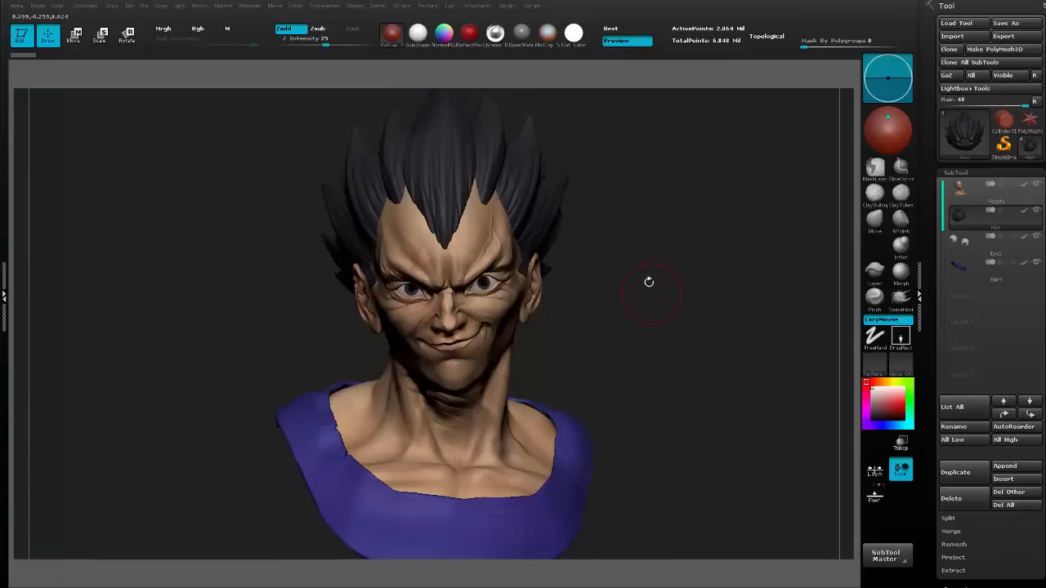
alt+drag(652, 274, 652, 279)
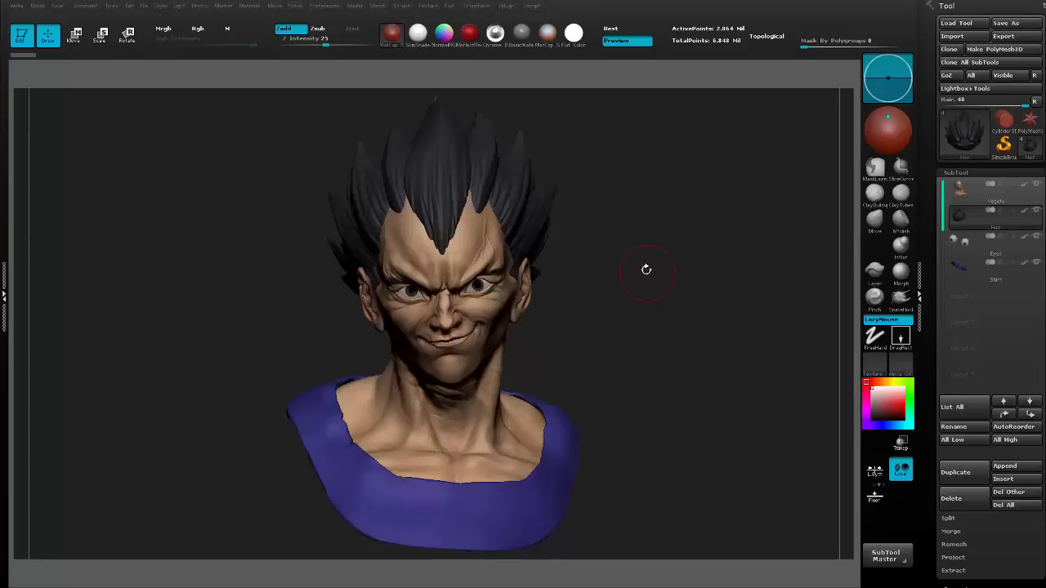
scroll(649, 264, up, 3)
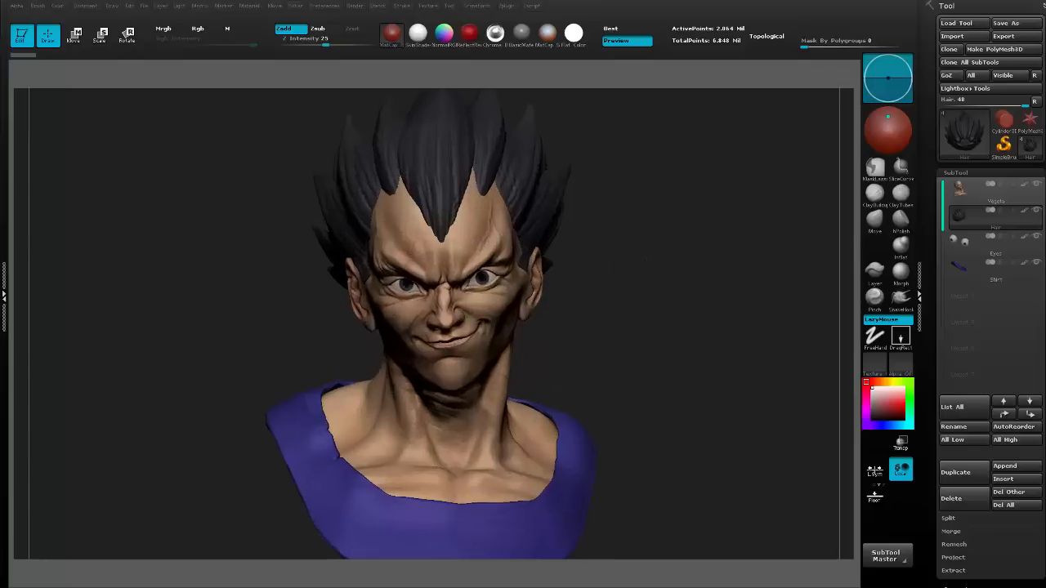
scroll(650, 263, up, 2)
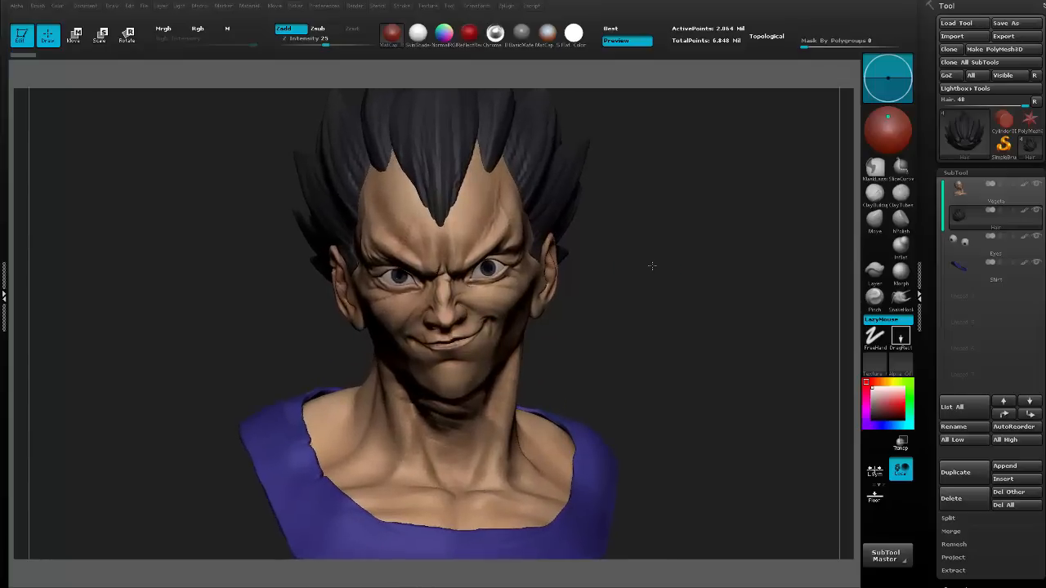
Turn the bust slightly to fine-tune its near-front angle within the document.
drag(663, 262, 662, 264)
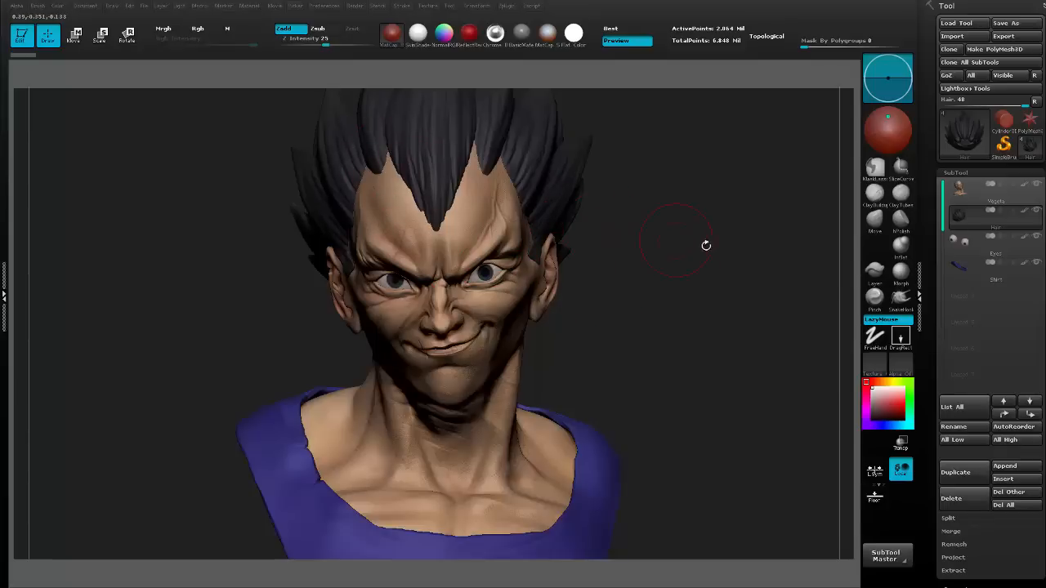
mouse_move(706, 219)
mouse_down()
mouse_move(727, 205)
mouse_move(717, 214)
mouse_up()
drag(717, 214, 716, 214)
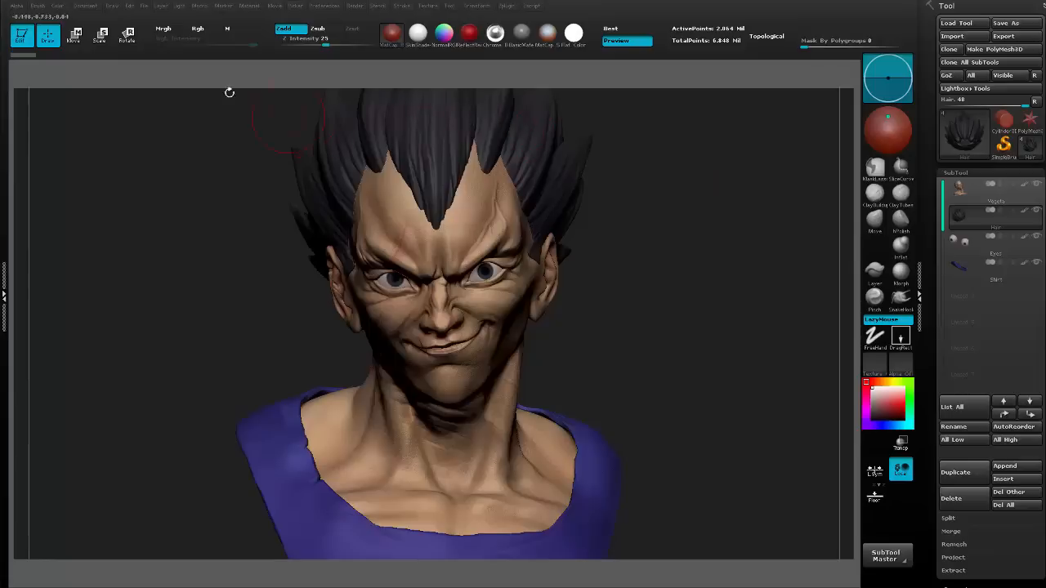
Show the movie timeline, turn the bust aside at another time, return to the framed front view, and hide the timeline again.
click(274, 8)
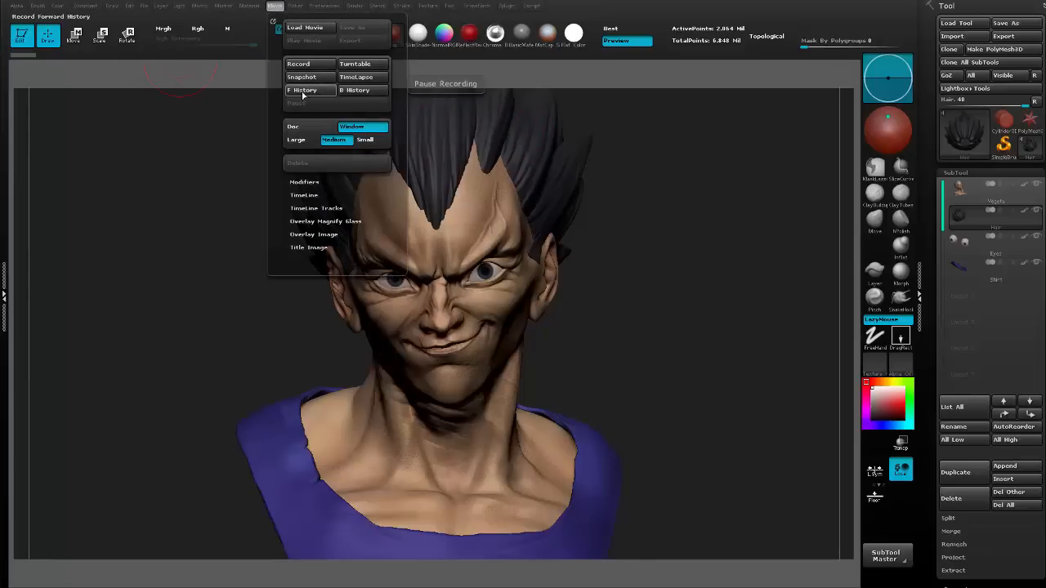
click(304, 196)
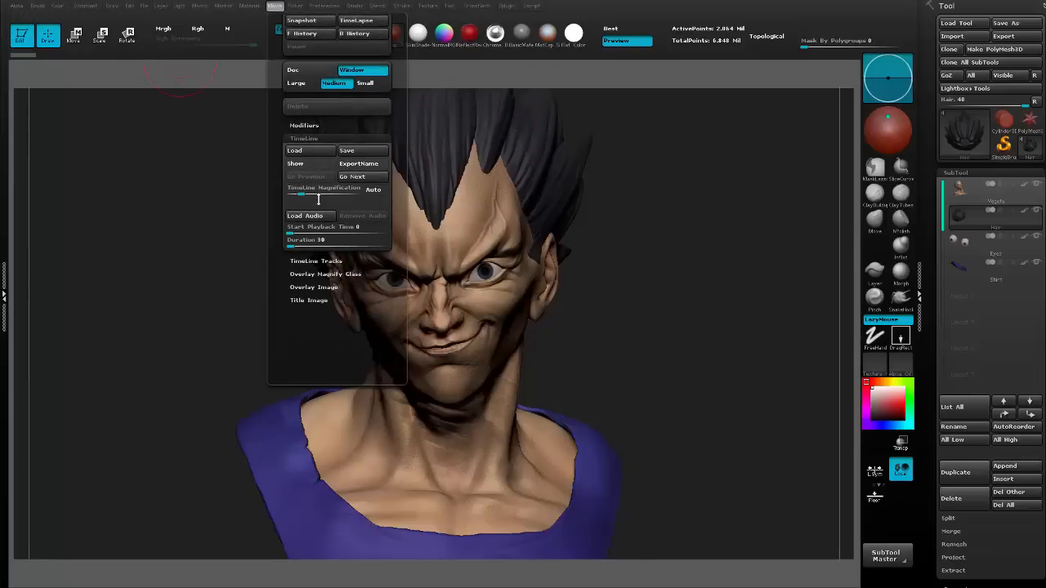
click(315, 164)
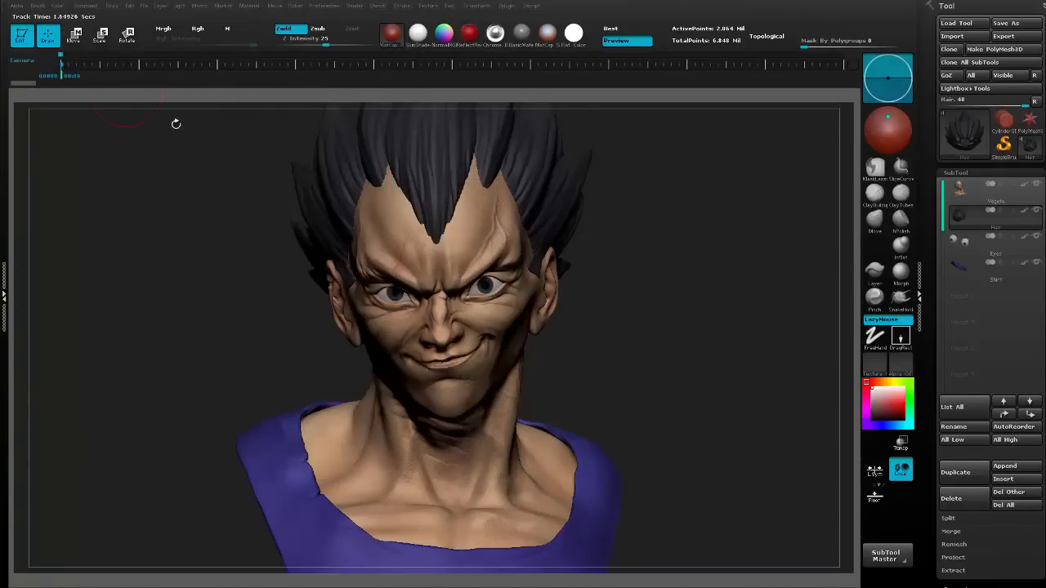
click(161, 53)
drag(654, 279, 652, 279)
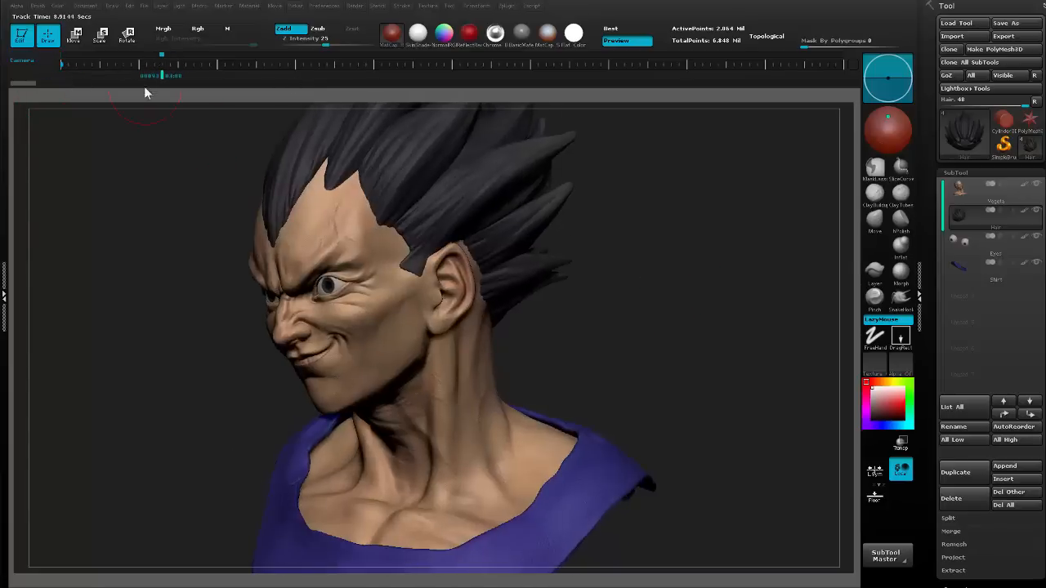
click(62, 54)
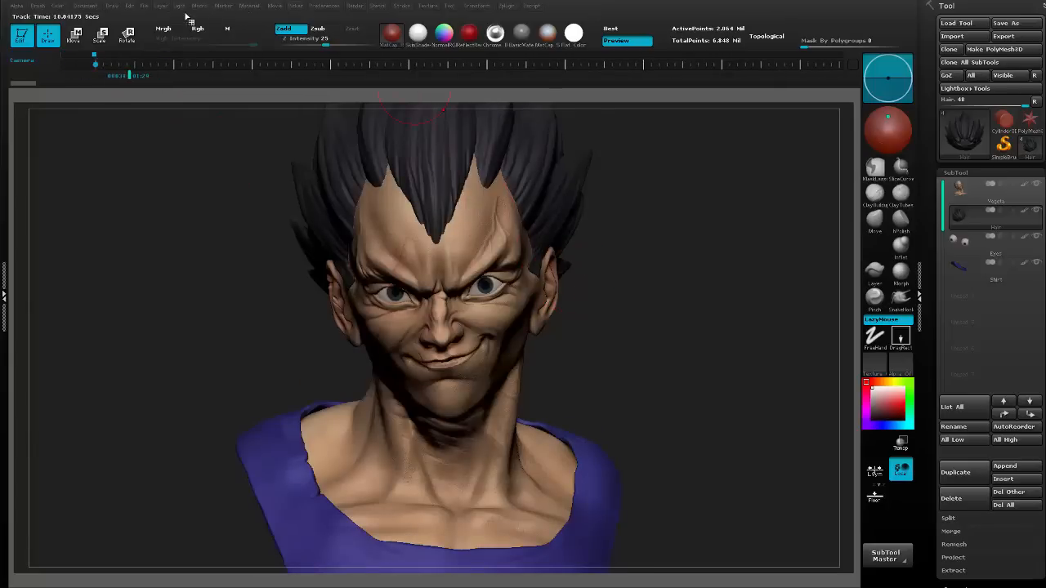
click(277, 7)
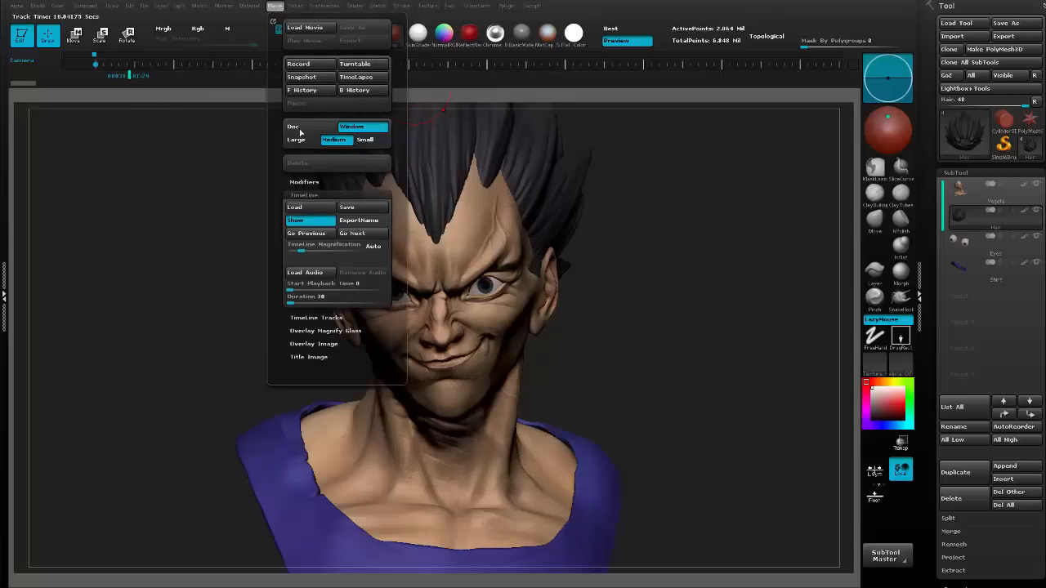
click(317, 222)
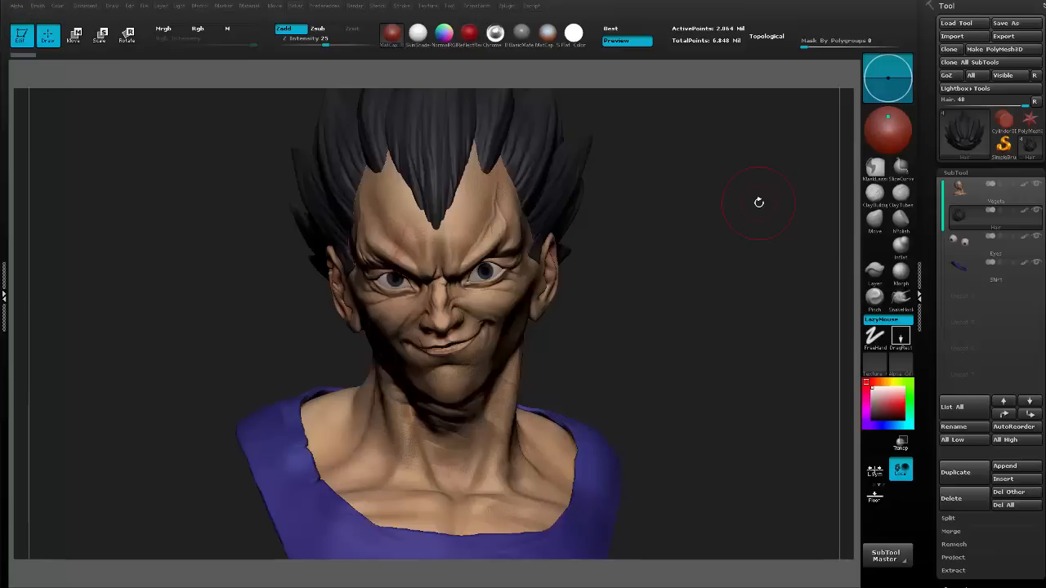
Make the Vegeta subtool active, look over the material library, and collapse the Tool palette.
click(962, 199)
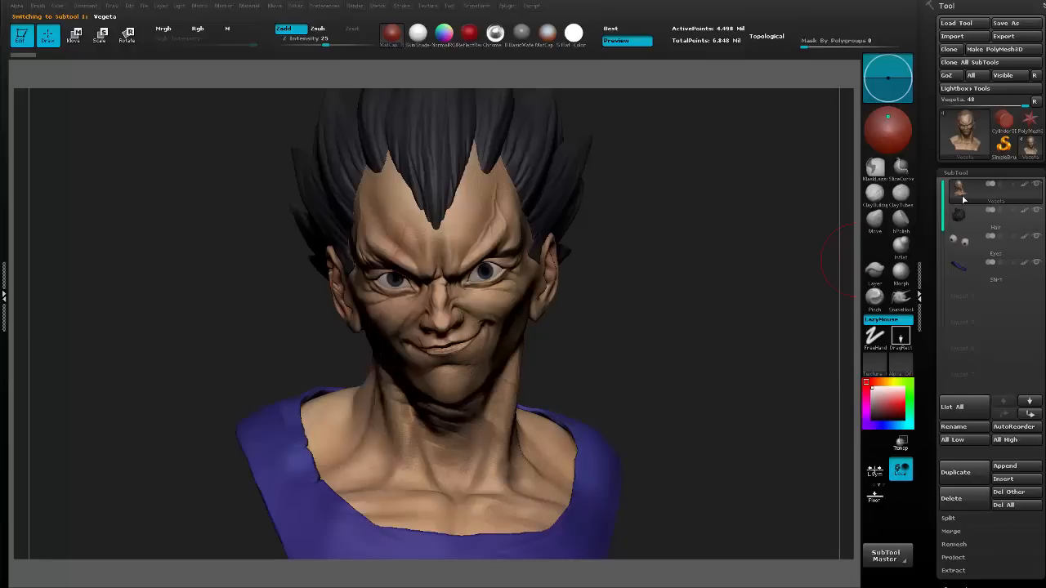
click(393, 37)
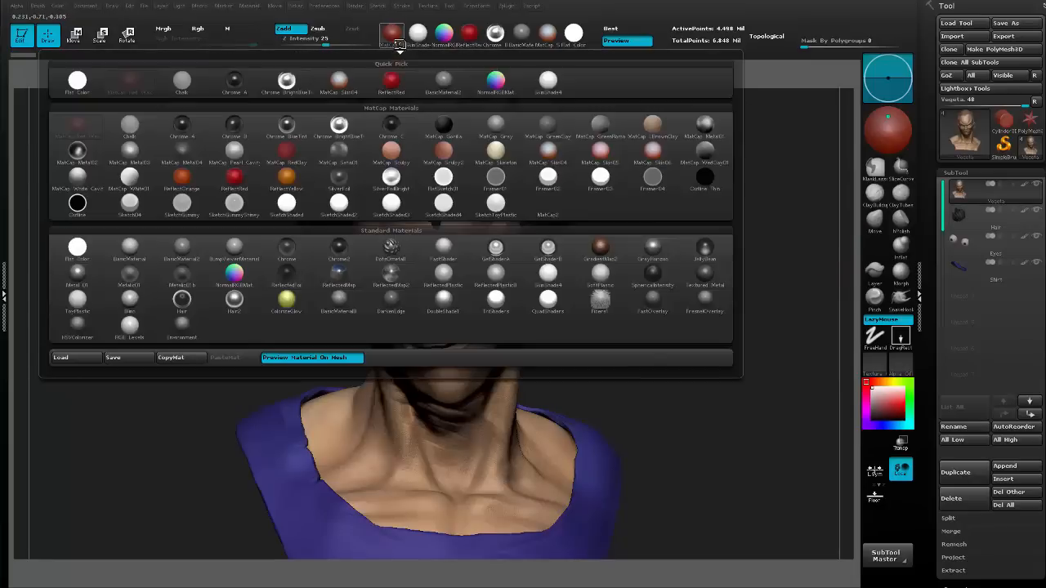
mouse_move(142, 258)
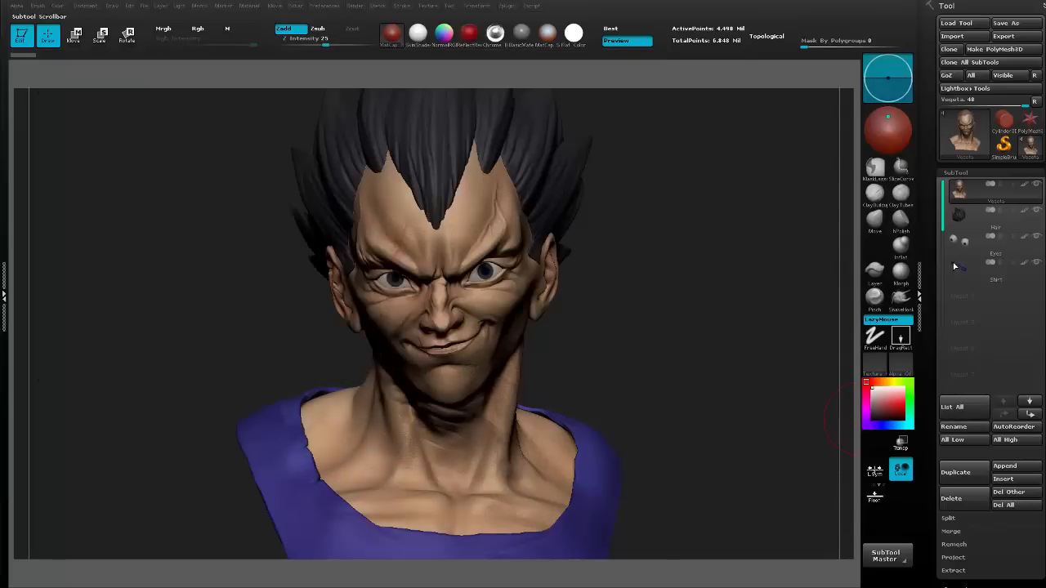
mouse_move(962, 256)
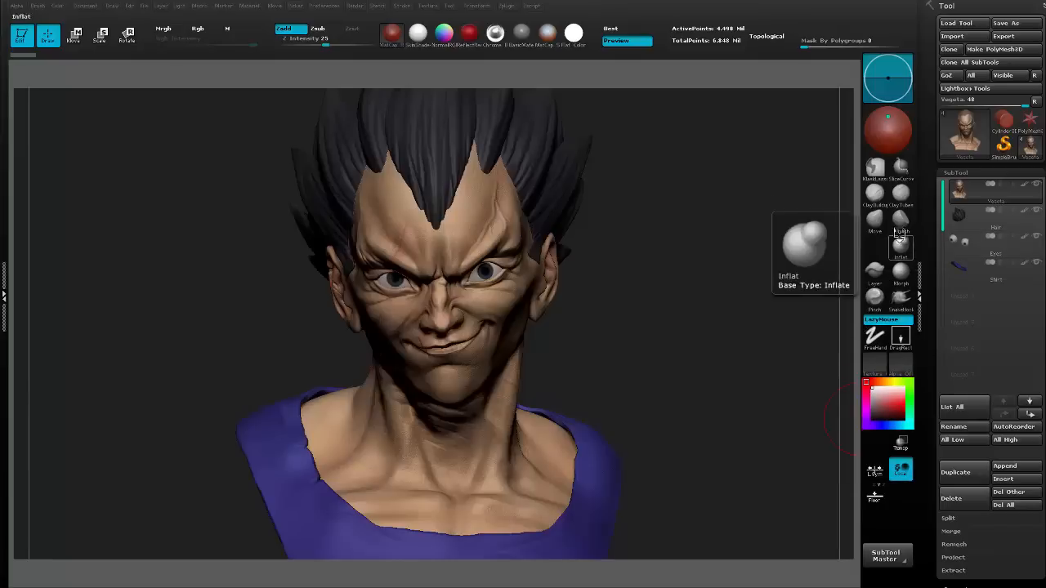
click(969, 6)
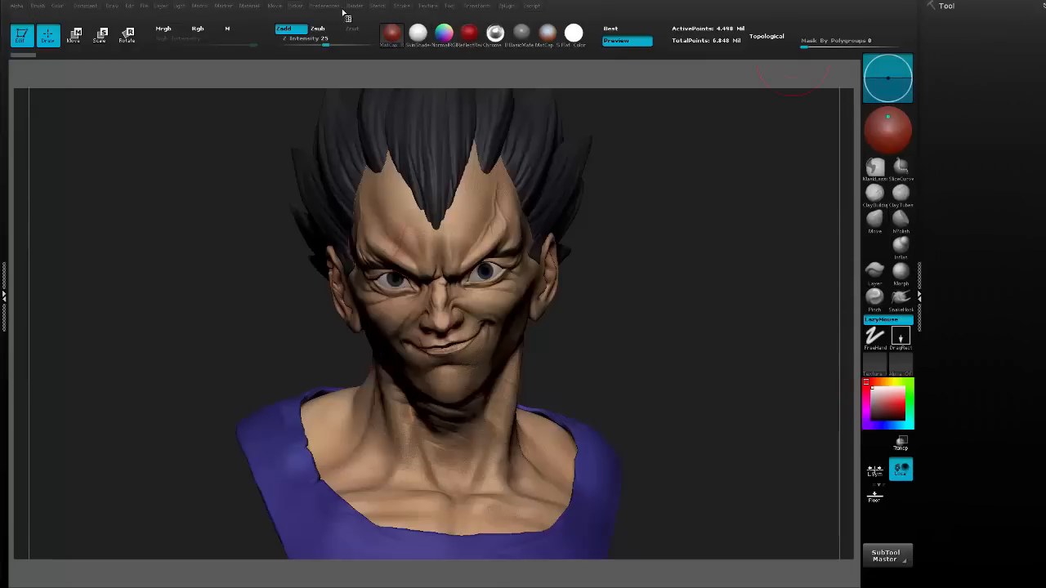
Choose BasicMaterial as the active material and shift the main light toward the upper left of the bust.
click(180, 7)
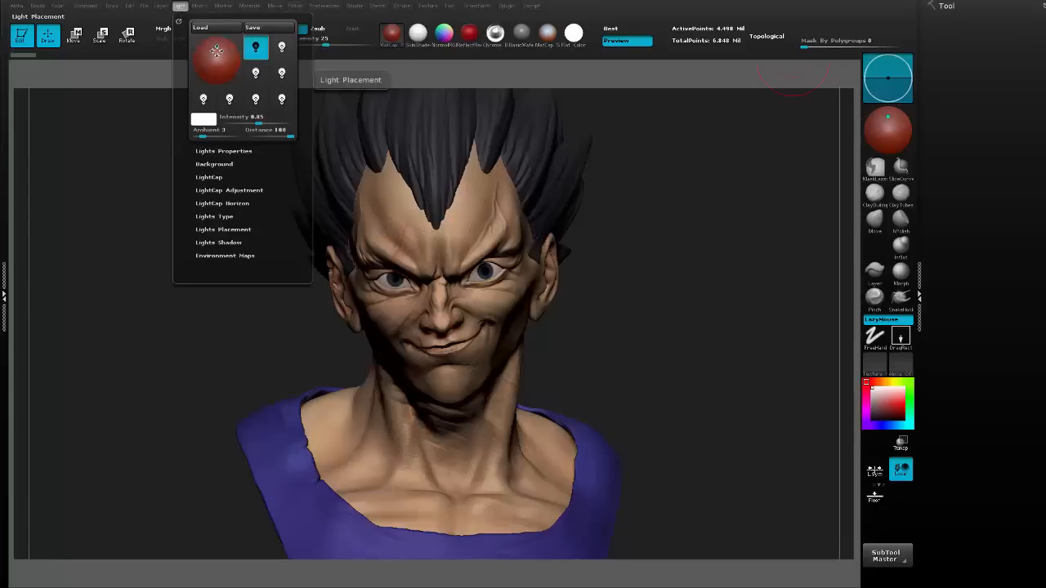
click(214, 53)
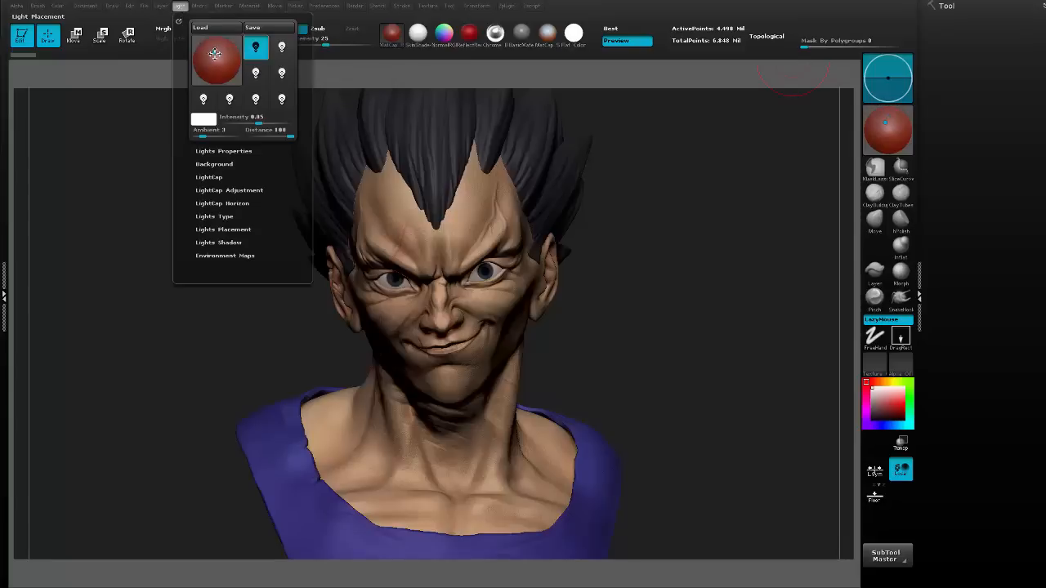
click(392, 32)
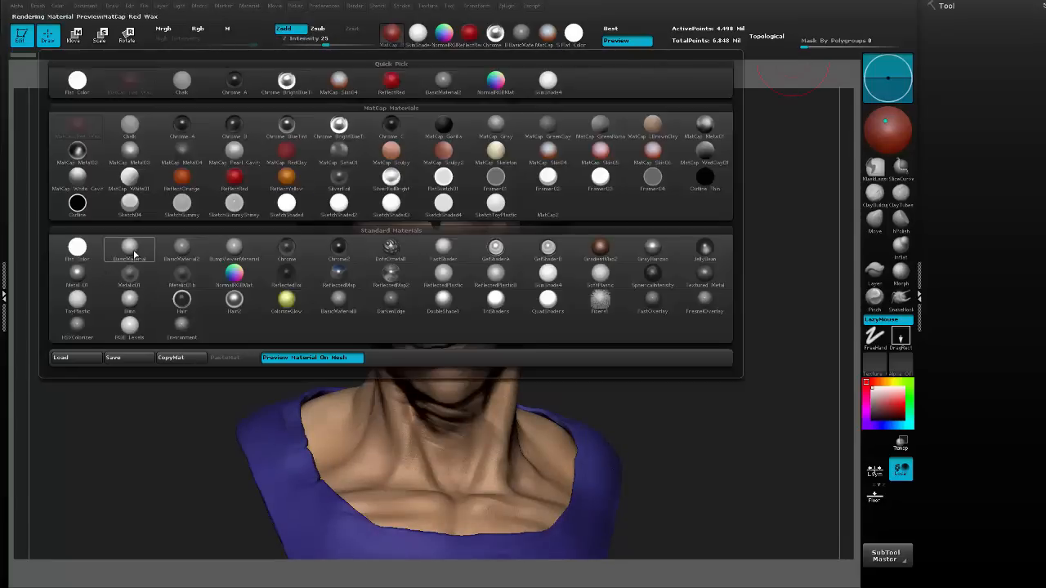
click(129, 245)
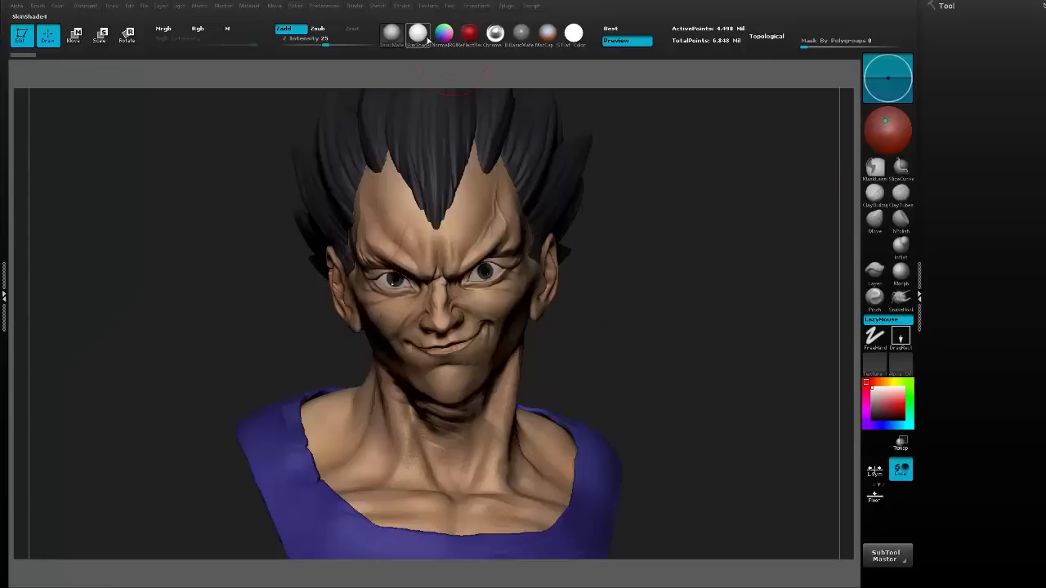
drag(890, 122, 883, 120)
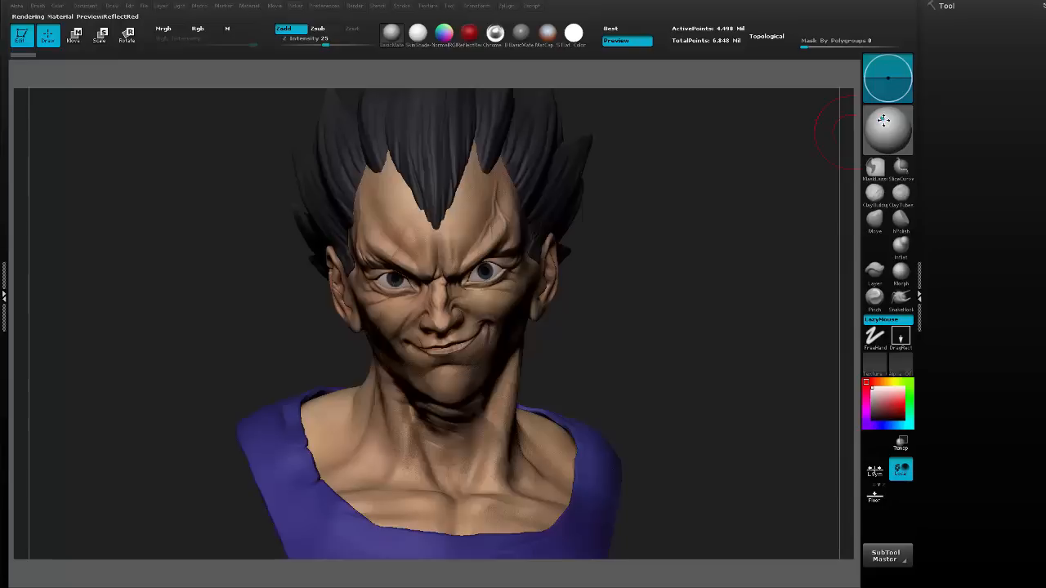
click(882, 122)
click(882, 122)
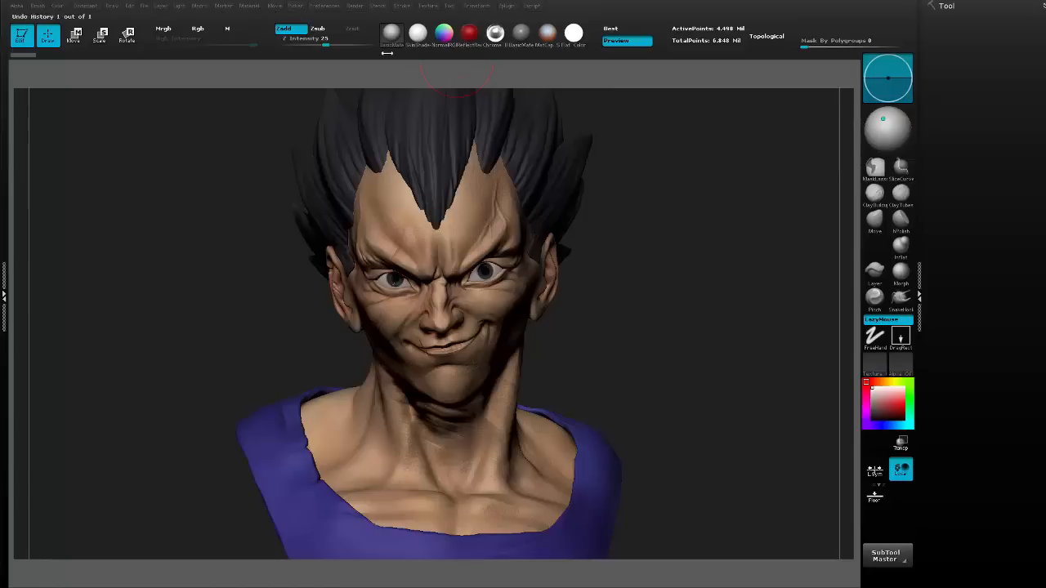
Dock the Render palette beside the canvas and check the Shadows option in the render properties.
click(355, 6)
click(350, 19)
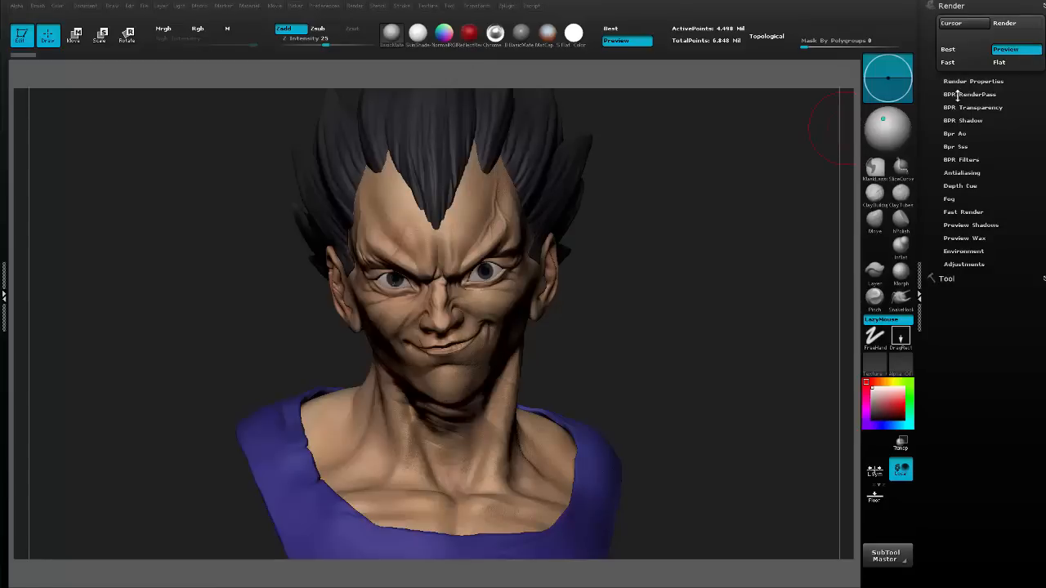
click(972, 81)
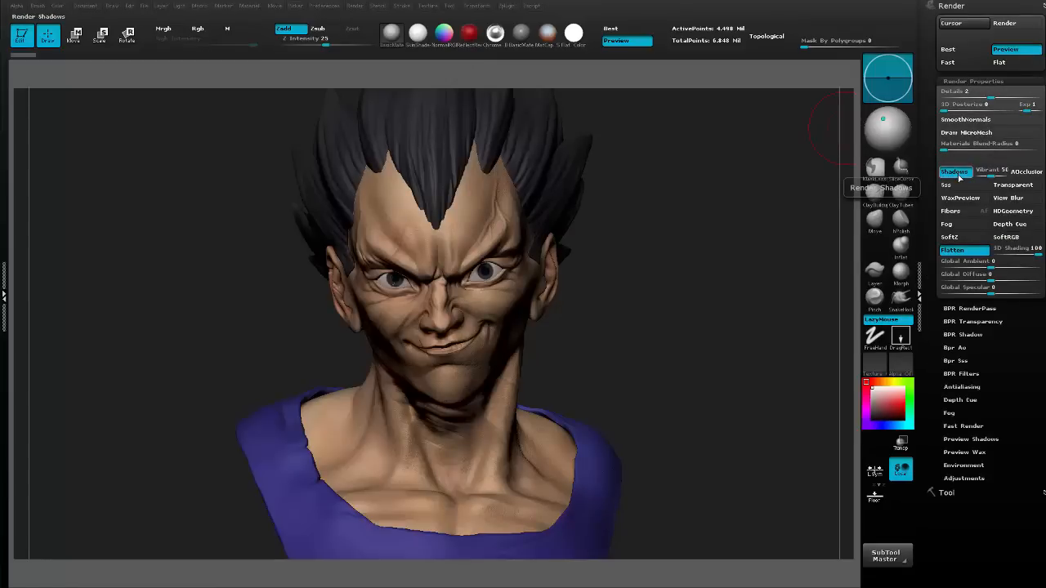
click(981, 82)
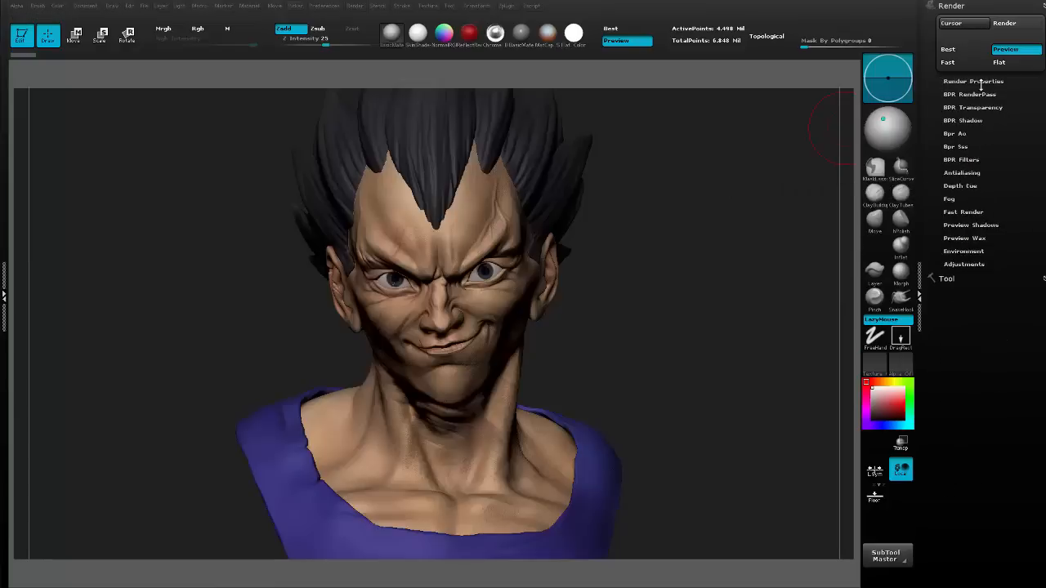
Set the maximum shadow angle to 50 in the BPR shadow settings.
click(963, 120)
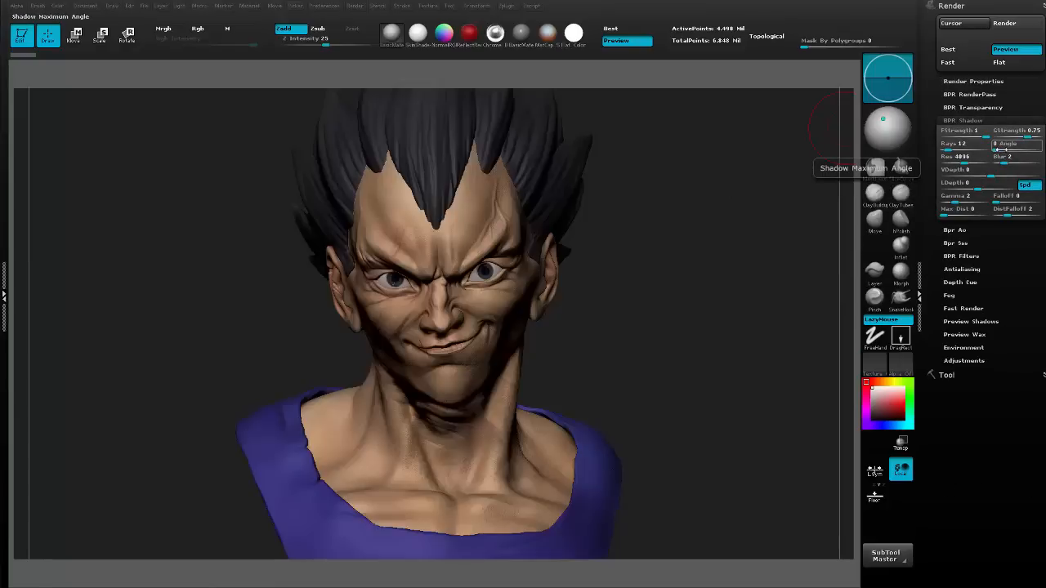
key(ctrl)
text(50)
click(967, 144)
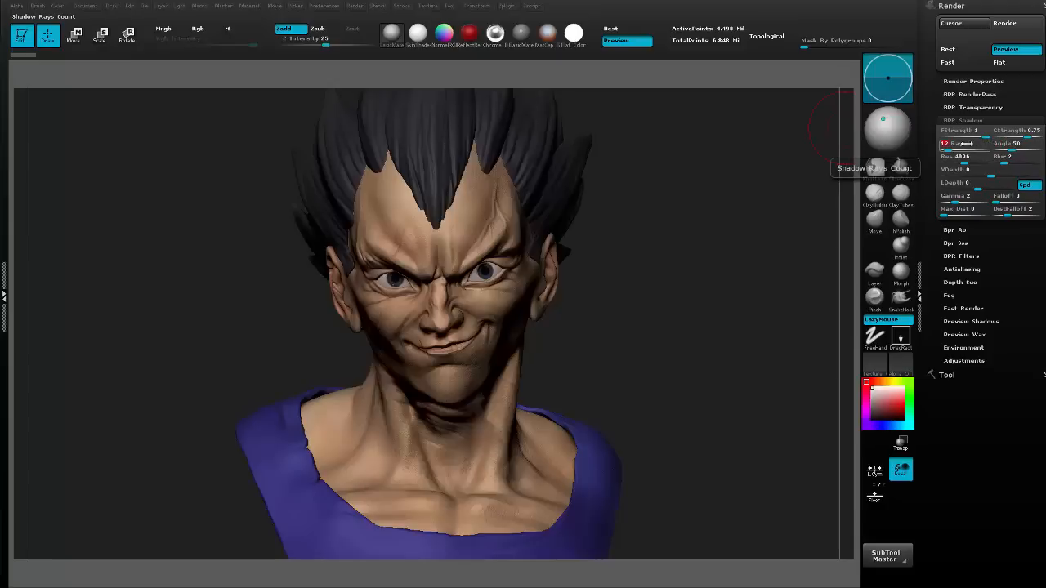
text(50)
key(Escape)
click(1011, 144)
Run a Best Preview Render of the bust and inspect its Shaded, Shadow and Mask passes.
click(983, 94)
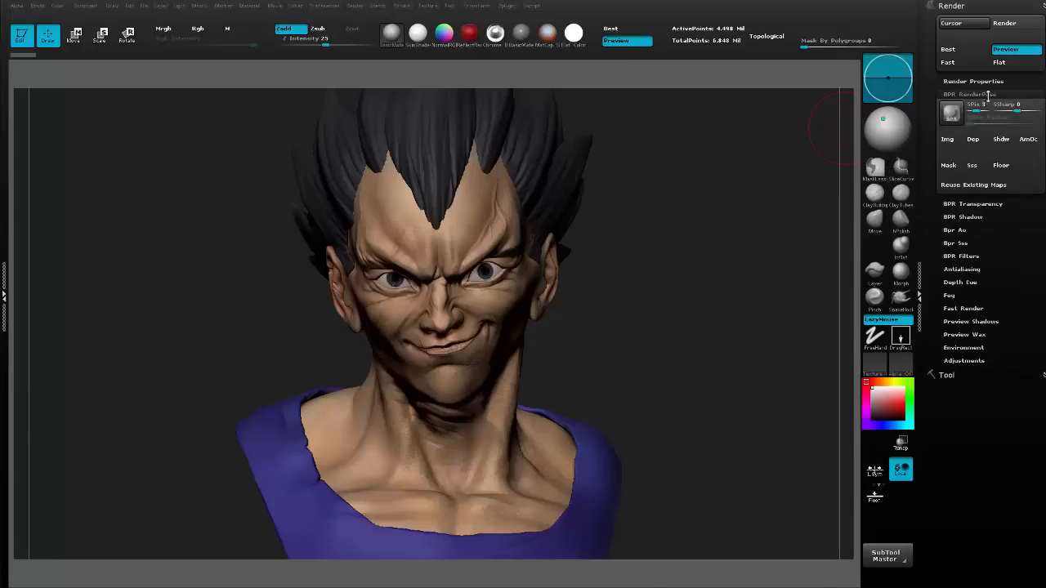
click(952, 114)
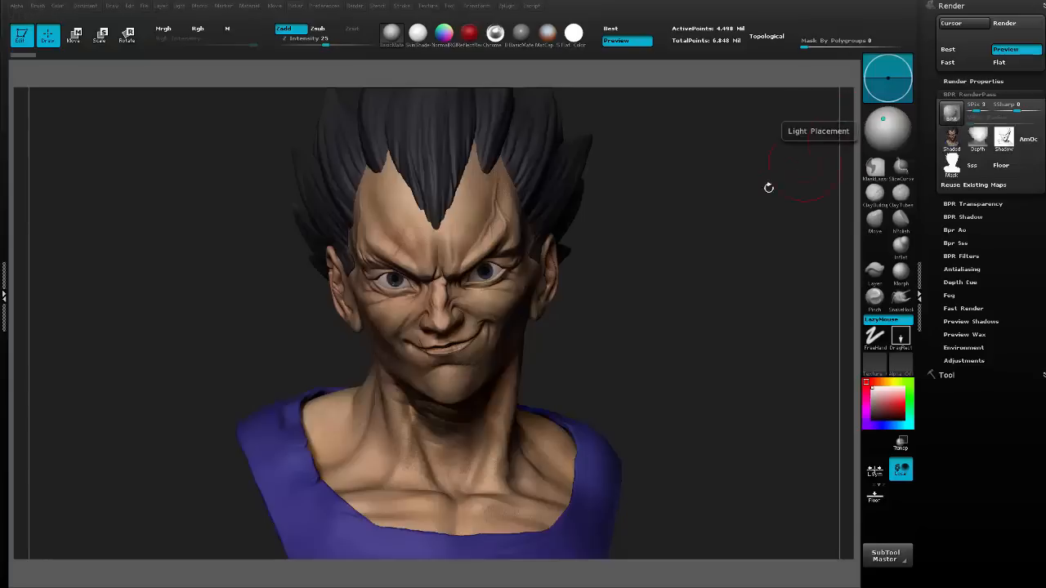
mouse_move(957, 143)
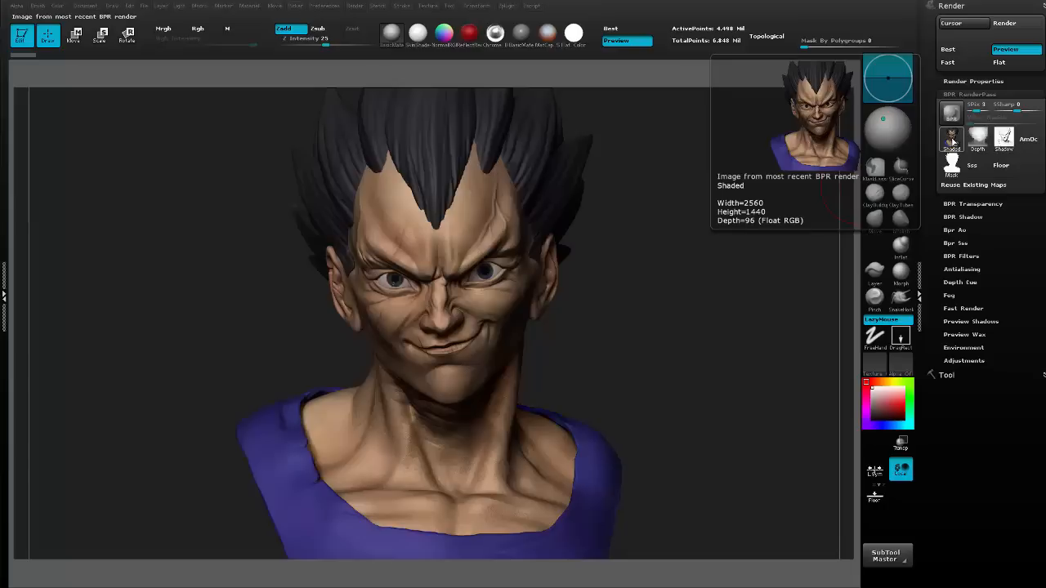
mouse_move(1010, 142)
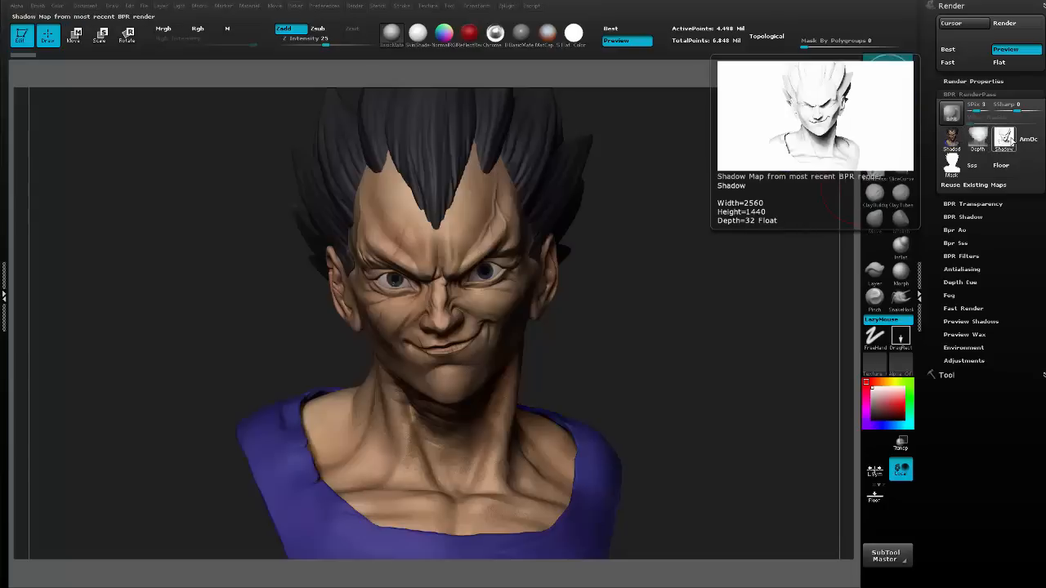
mouse_move(950, 170)
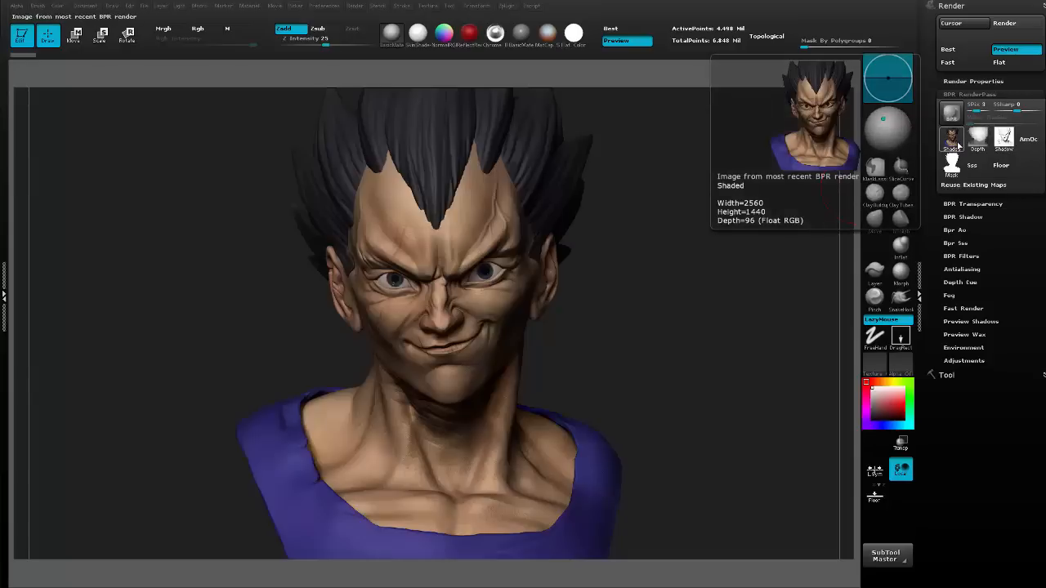
Start exporting the Shaded pass and create a folder named Render Passes 2 inside the Vegeta folder.
click(952, 140)
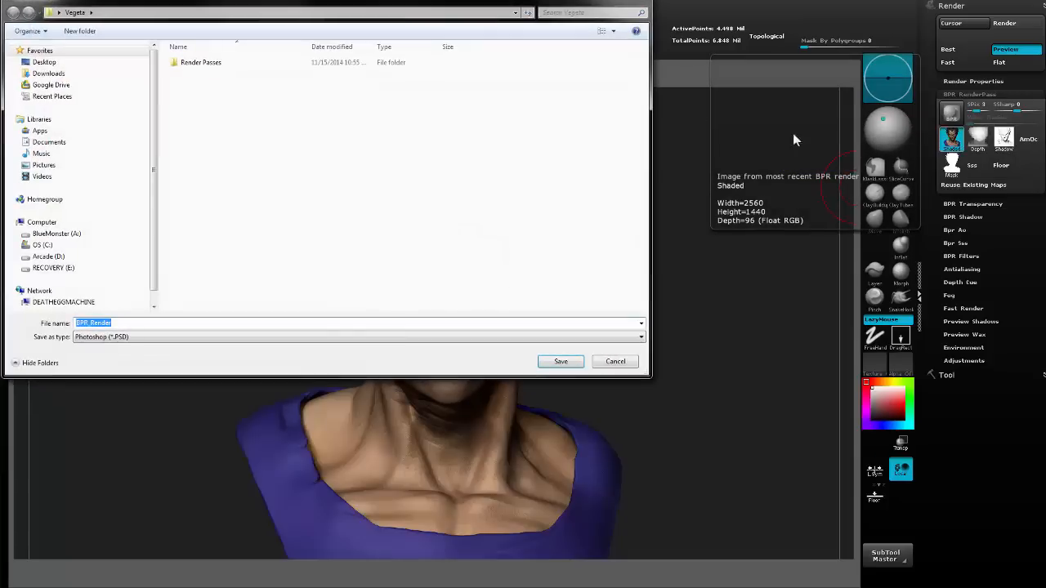
drag(367, 5, 533, 48)
right_click(338, 164)
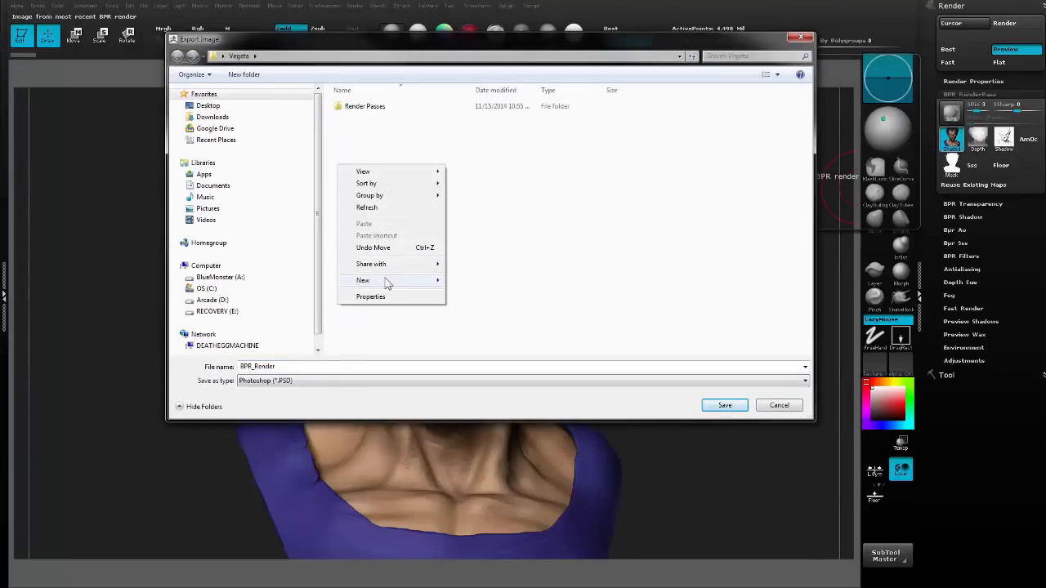
mouse_move(376, 280)
click(300, 282)
text(Re)
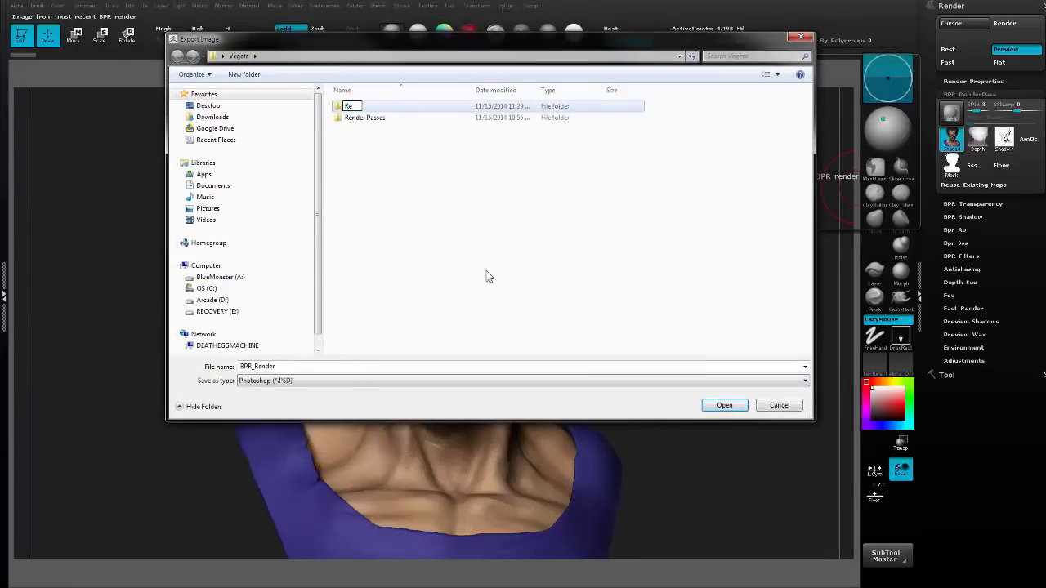
text(nder Passes 2)
key(Return)
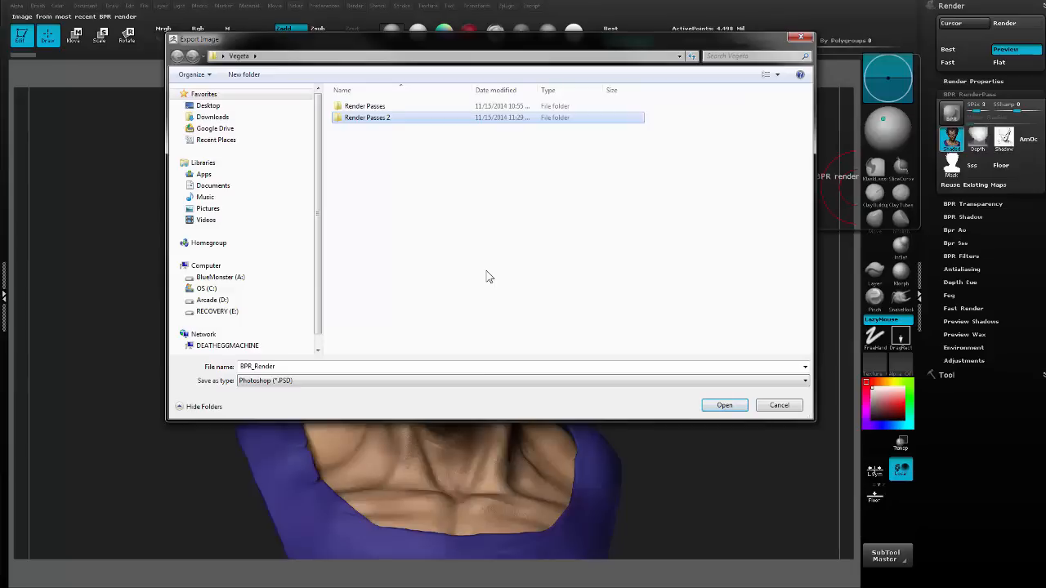
Save the Shaded pass as a Photoshop file named Light 1 inside the Render Passes 2 folder.
double_click(427, 121)
click(318, 366)
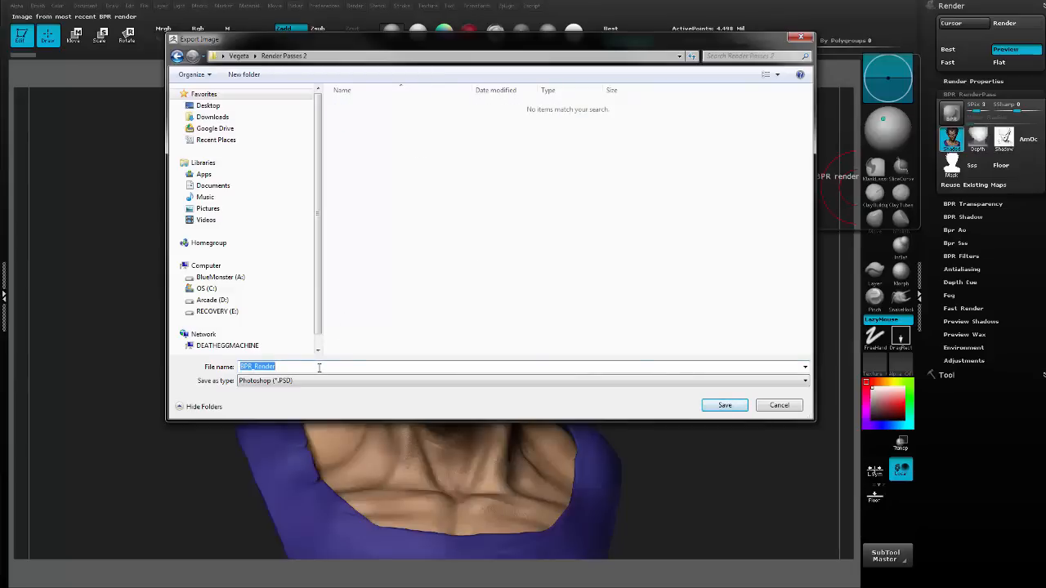
text(L)
text(1)
key(Return)
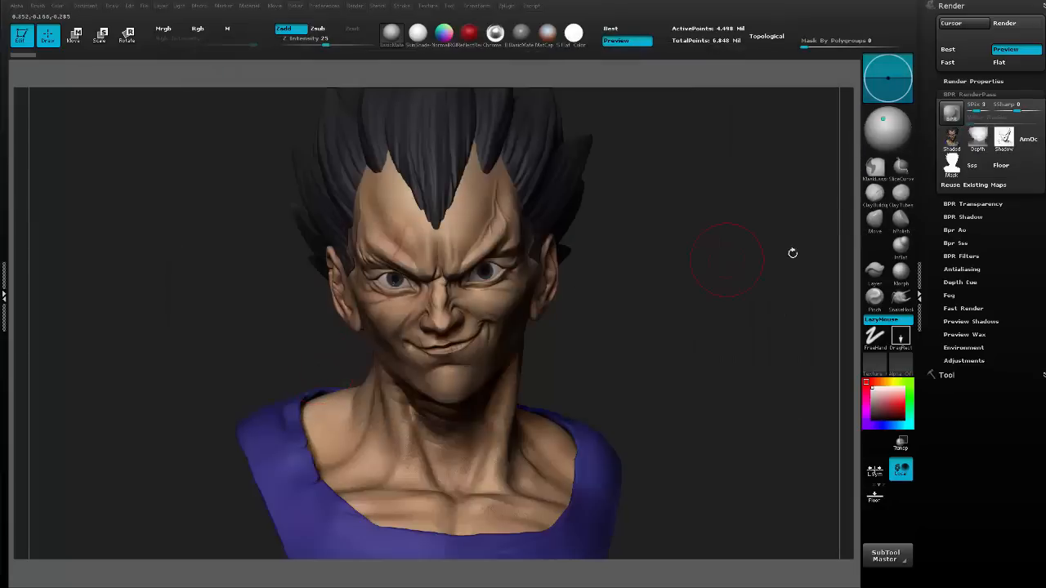
Export the Depth pass as Z and the Shadow pass as Shadow1 to the Render Passes 2 folder.
click(977, 139)
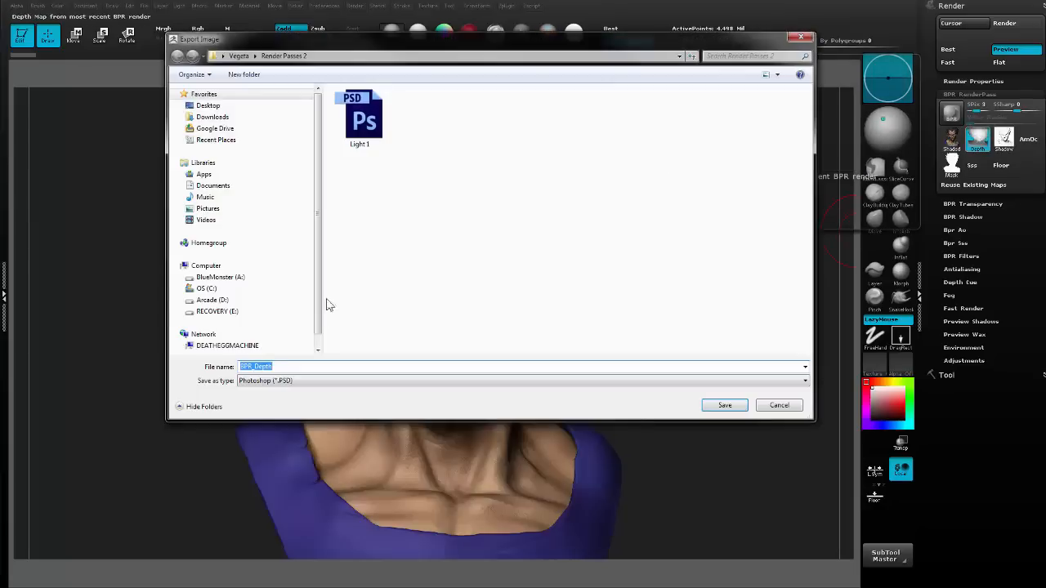
text(Z)
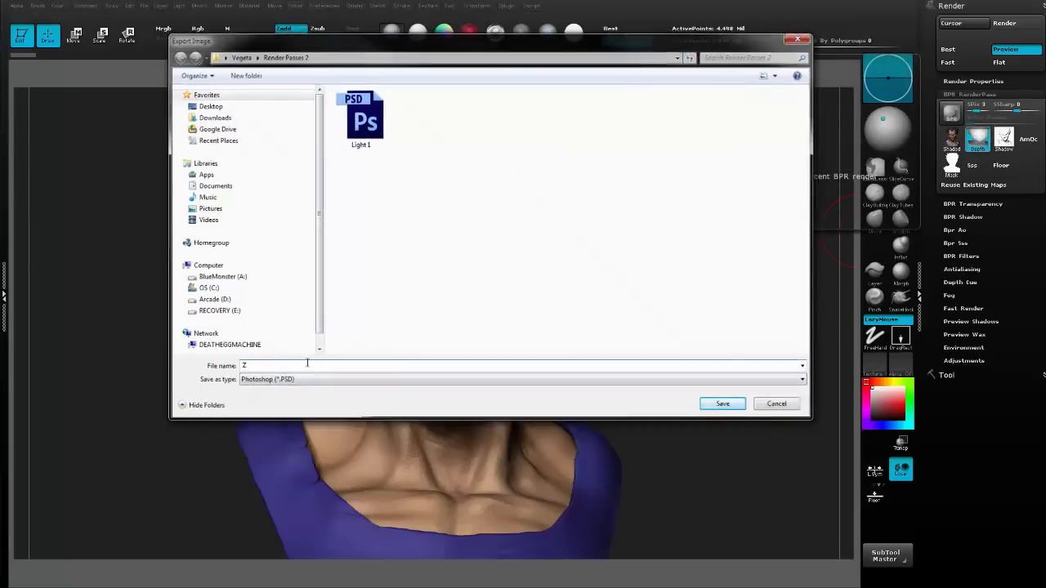
key(Return)
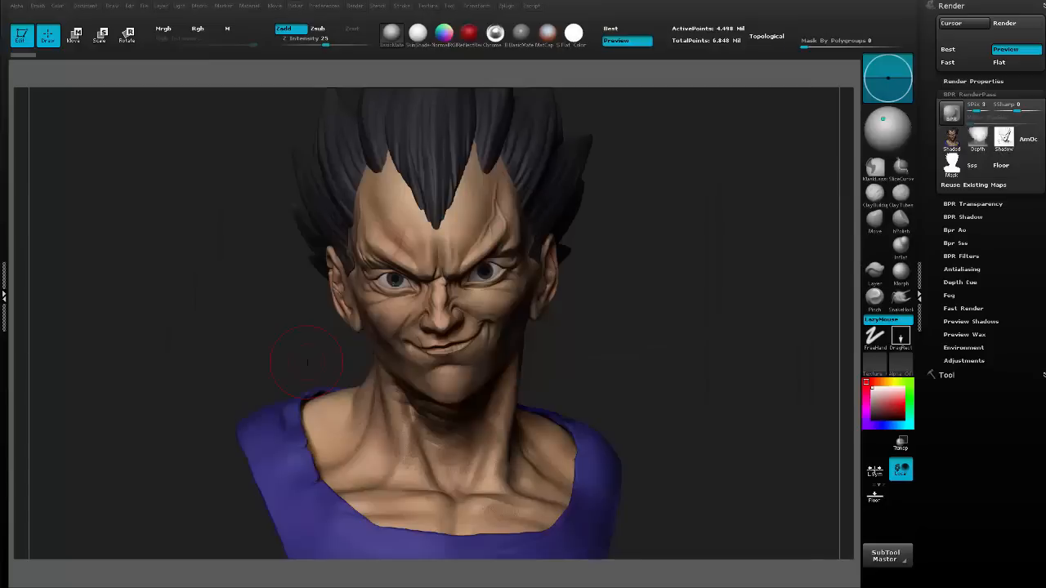
click(1003, 139)
text(Shadow)
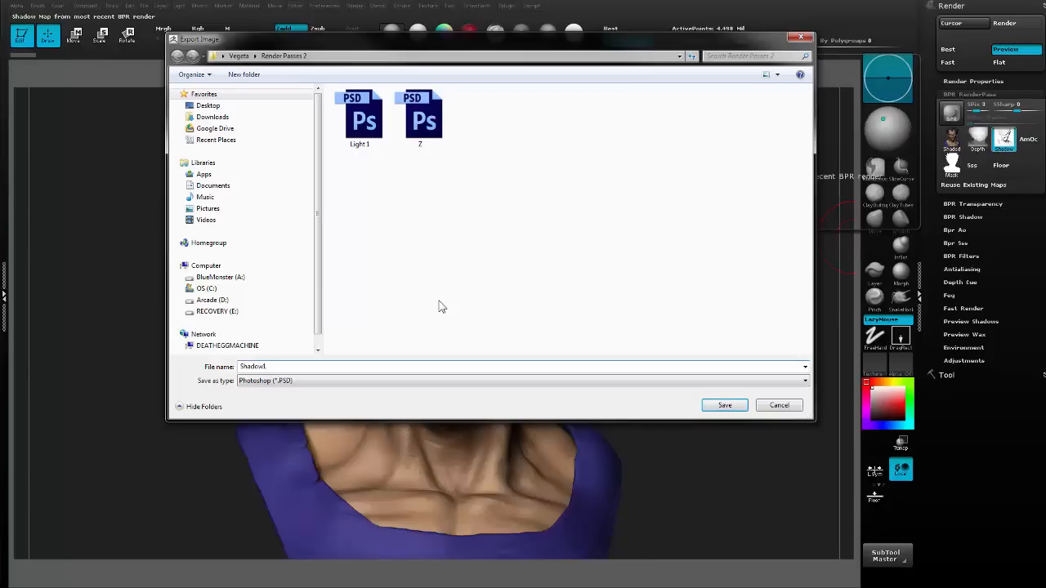
key(Return)
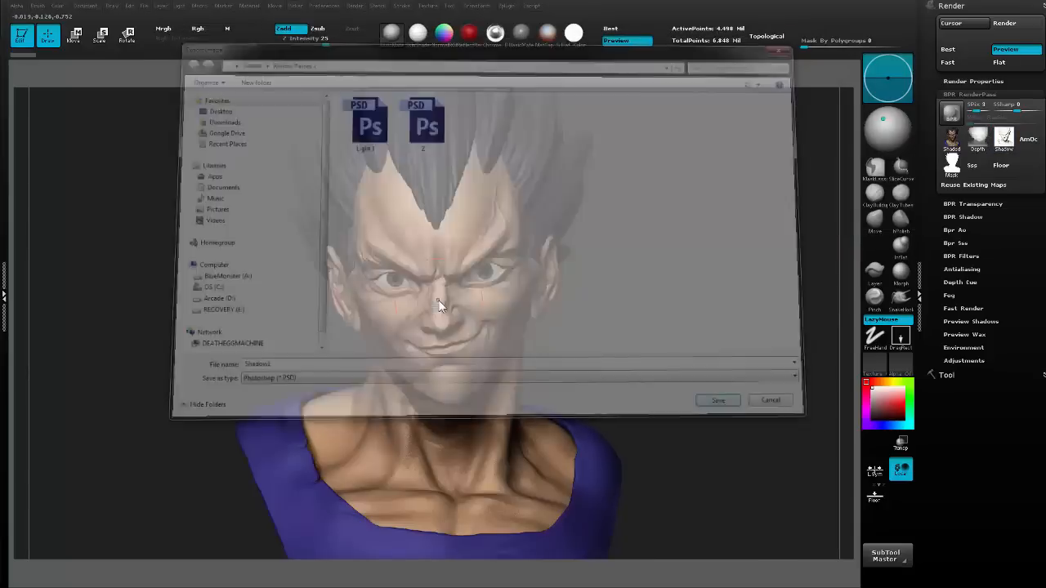
Export the Mask pass as a Photoshop file named Mask.
click(958, 167)
text(M)
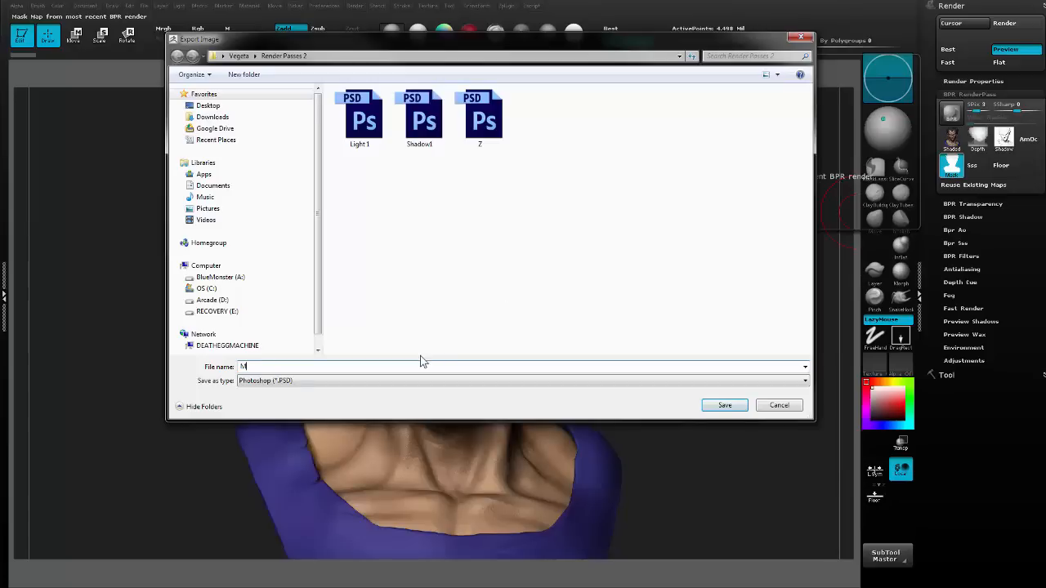
text(ask)
key(Return)
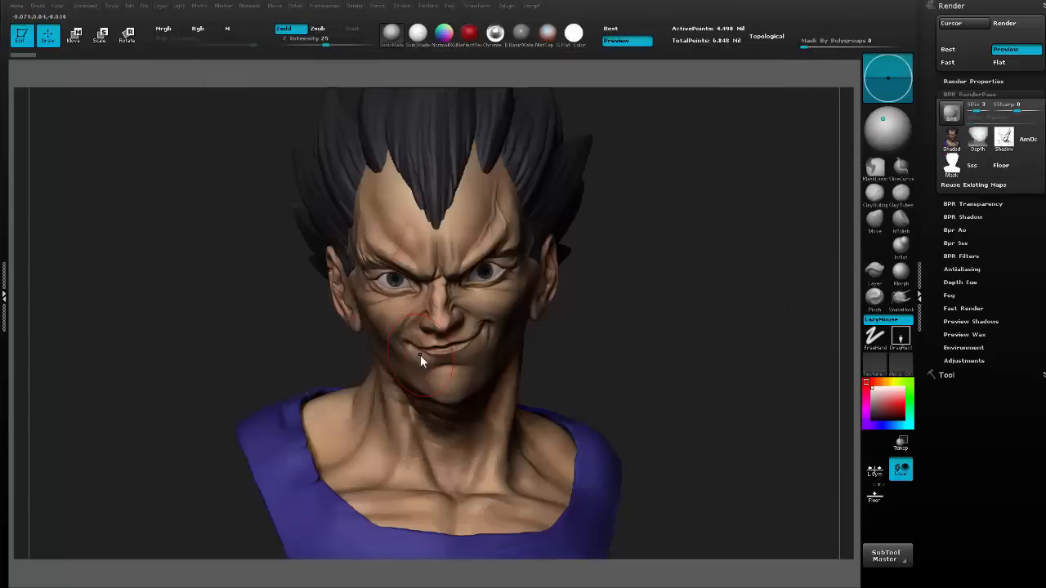
Move the light to the far left side of the bust as viewed and run a new Best Preview Render.
click(875, 128)
drag(875, 128, 866, 132)
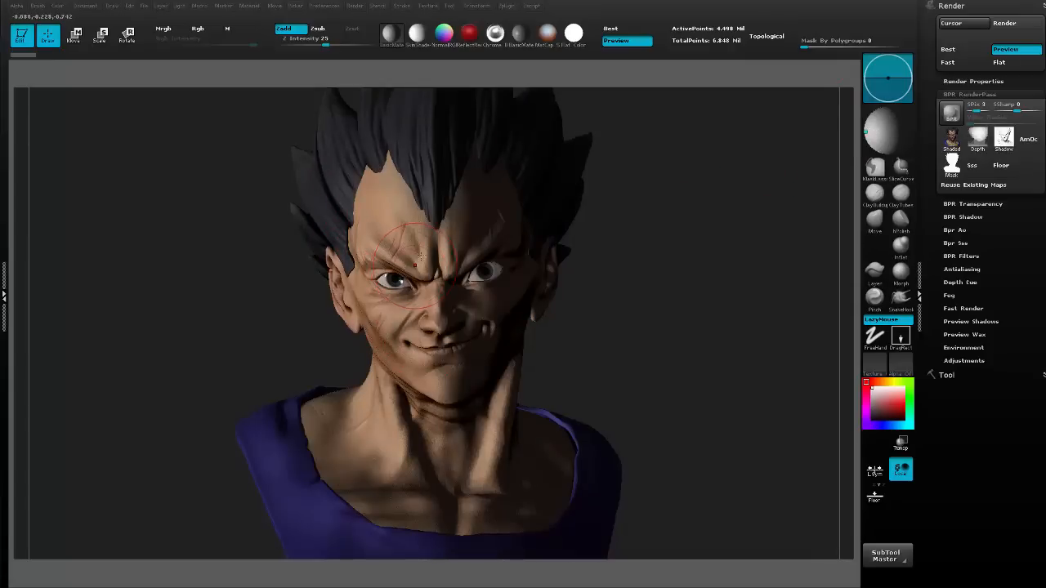
click(179, 6)
drag(207, 134, 198, 137)
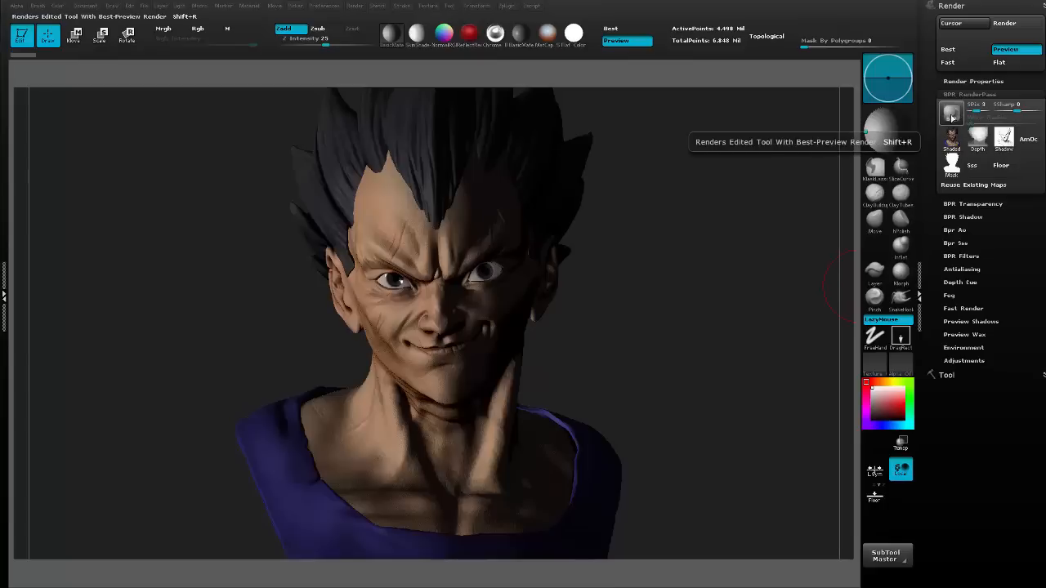
mouse_move(951, 140)
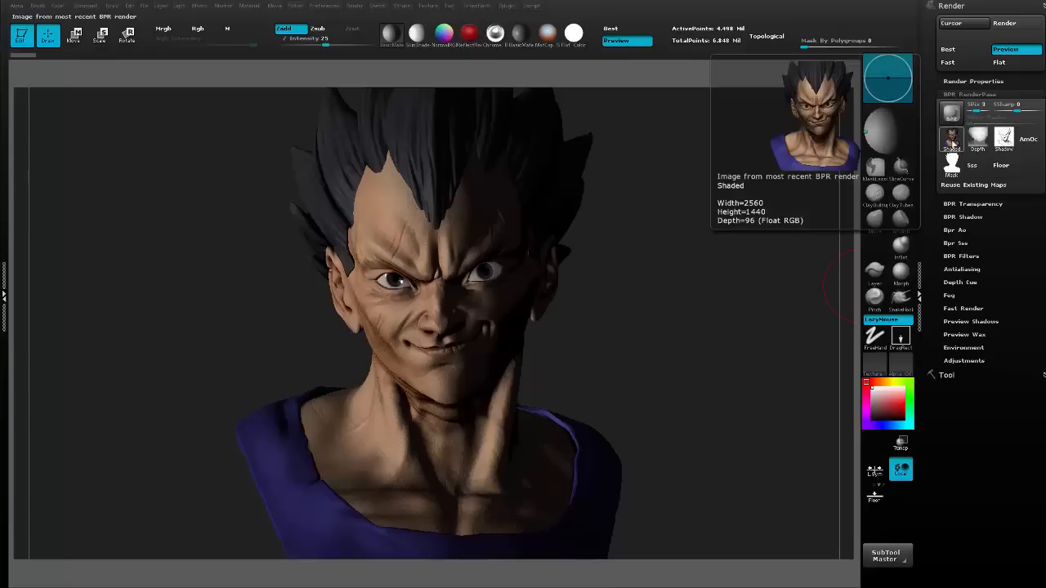
click(951, 113)
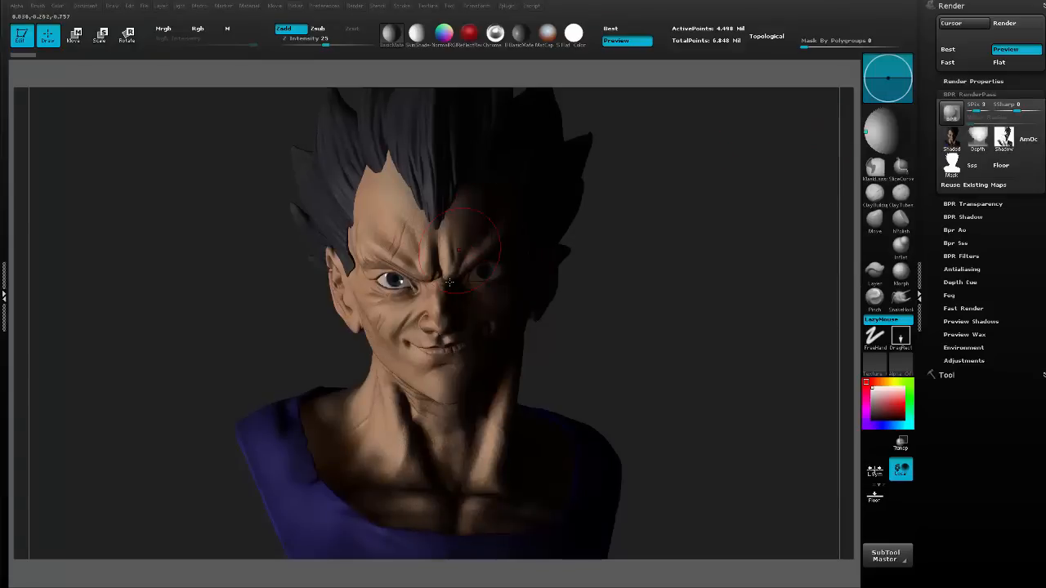
Export the side-lit Shaded pass as Light 2 and its Shadow pass as Shadow 2.
click(954, 143)
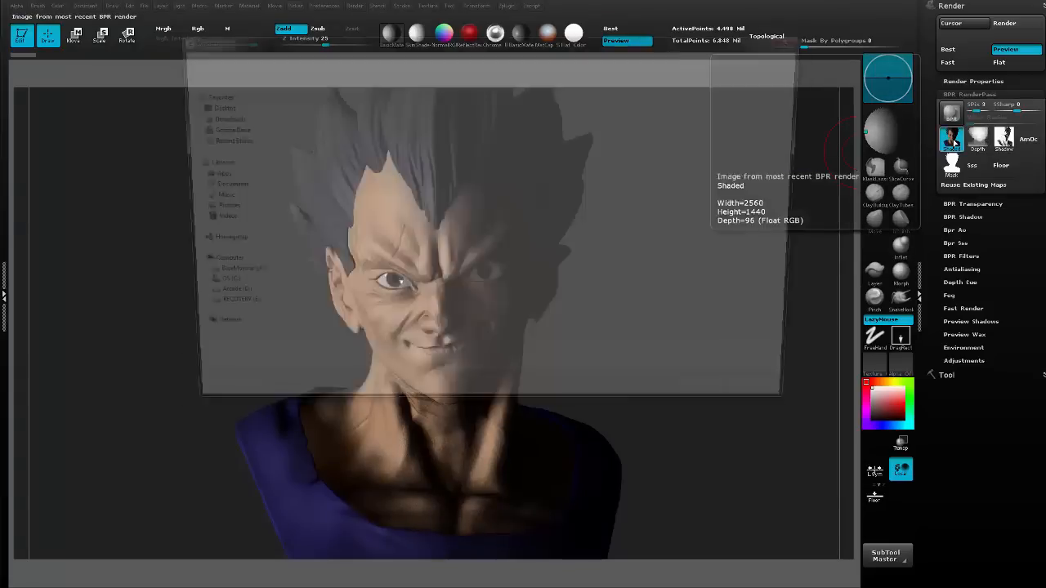
text(Light 2)
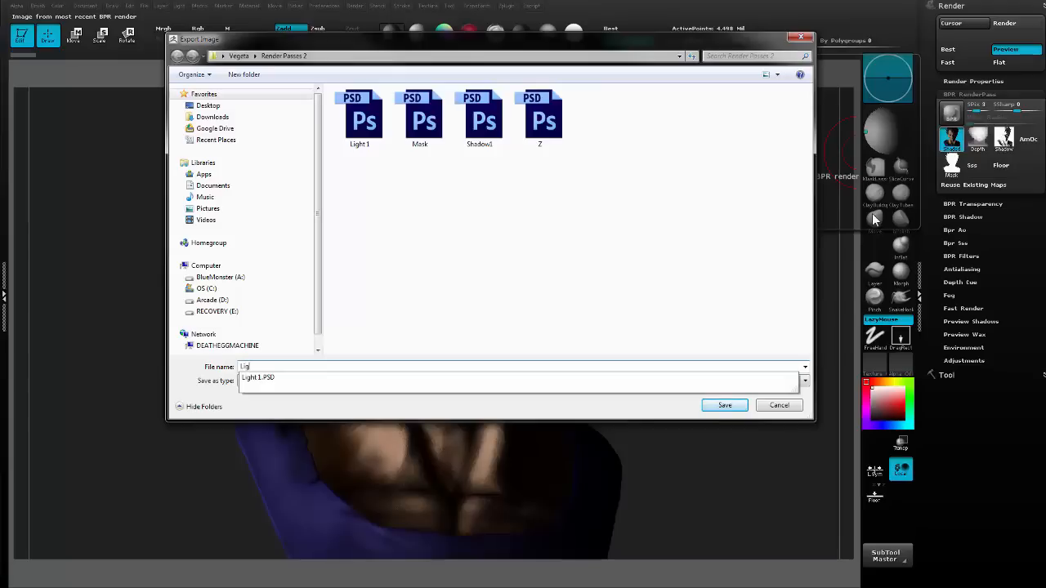
key(Return)
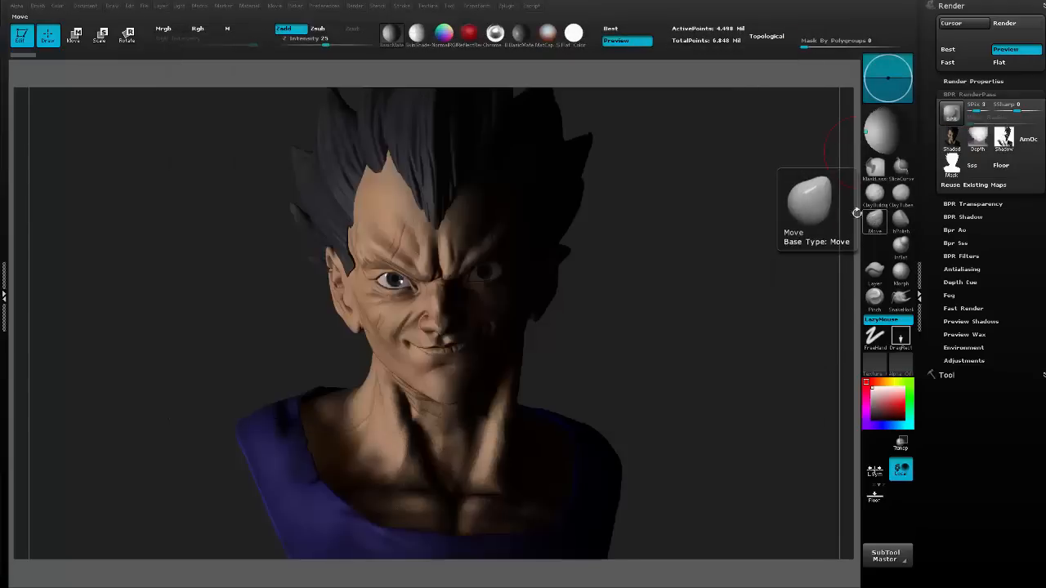
mouse_move(1003, 141)
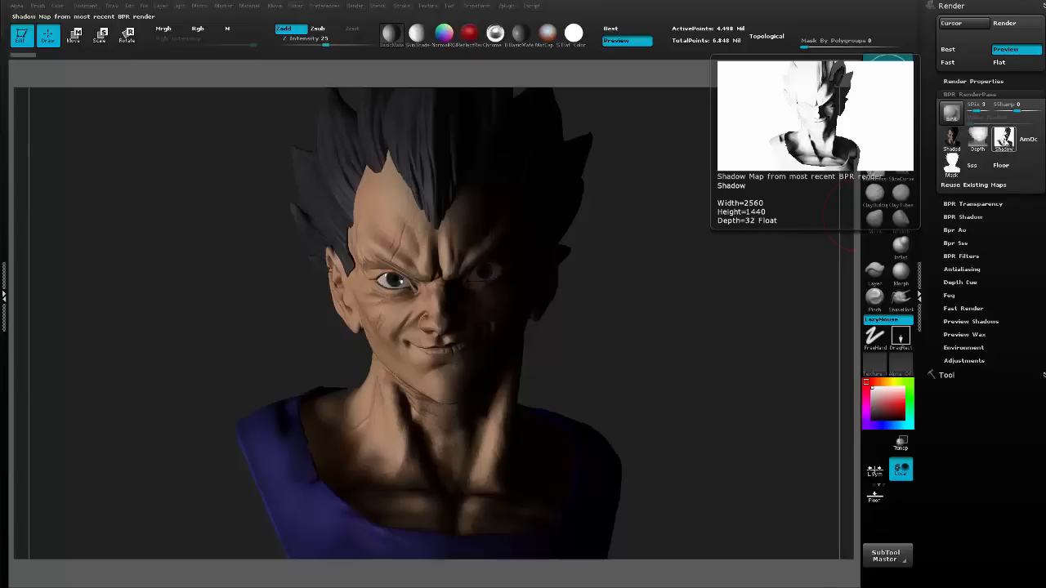
click(1003, 141)
text(S)
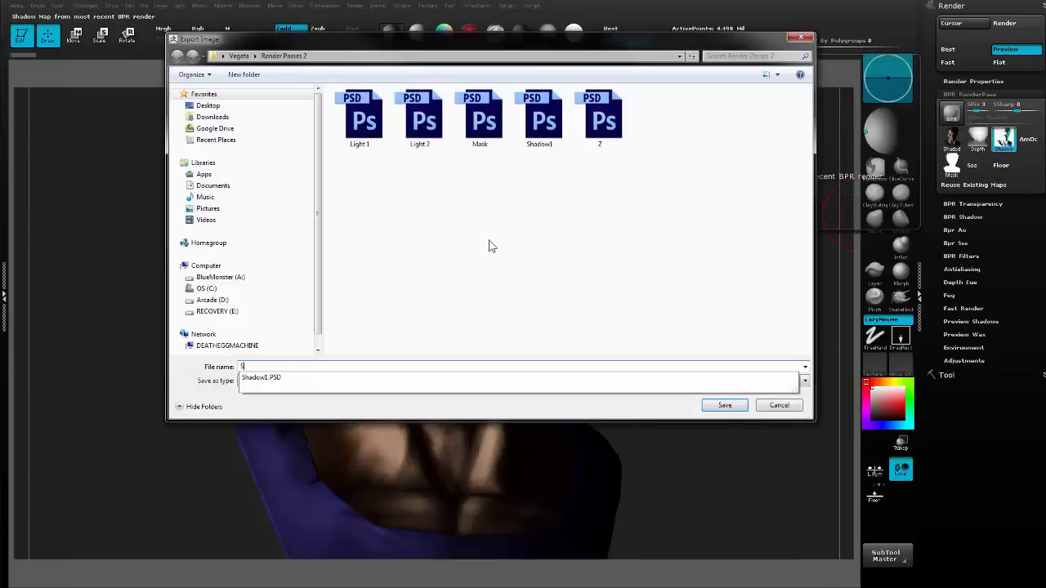
text(hadow 2)
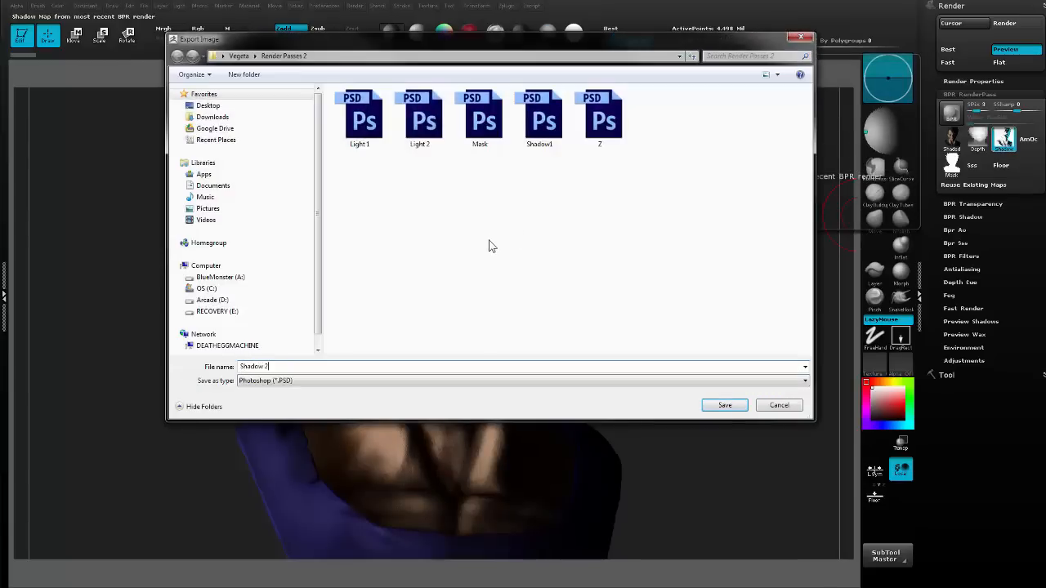
key(Return)
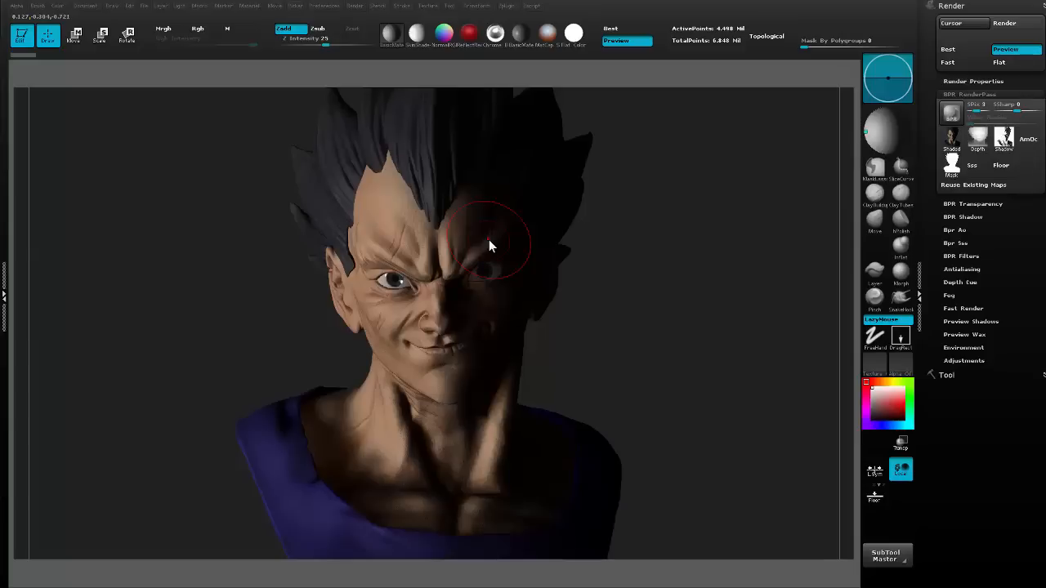
Light the bust from the far right as viewed, render it, and export the Shaded pass as Light 3.
click(908, 132)
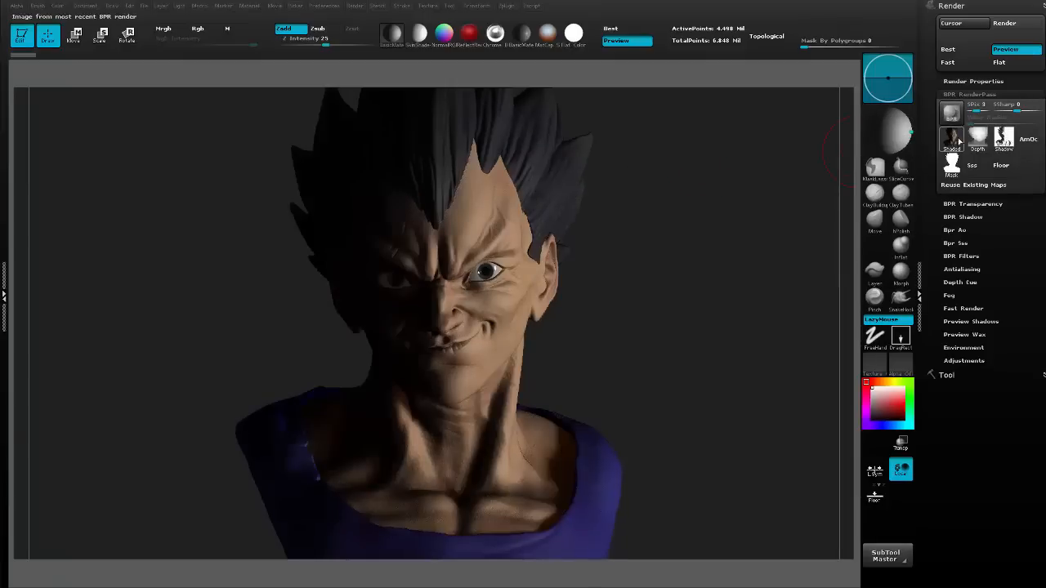
click(953, 139)
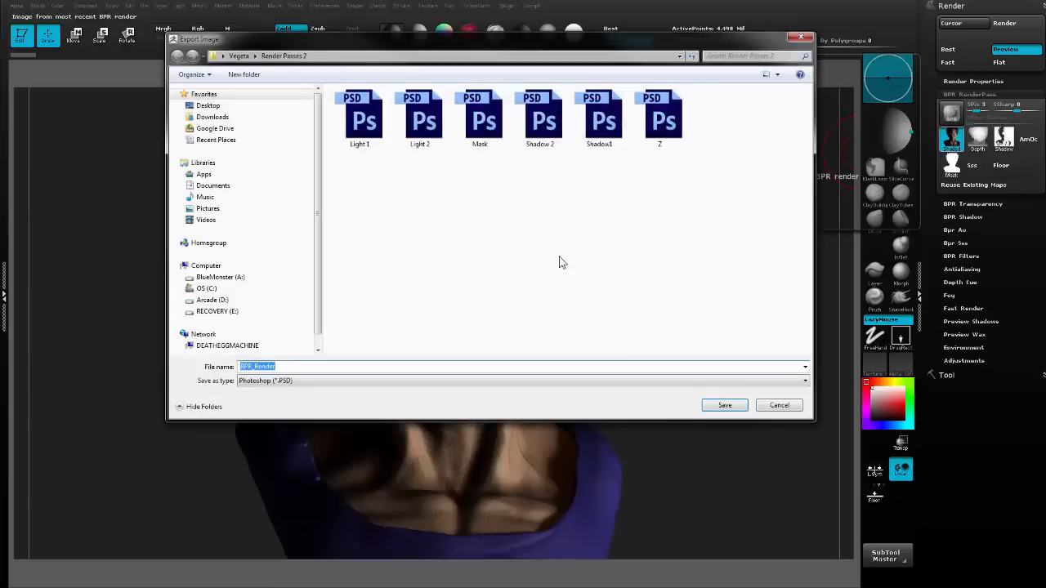
text(Light 3)
key(Return)
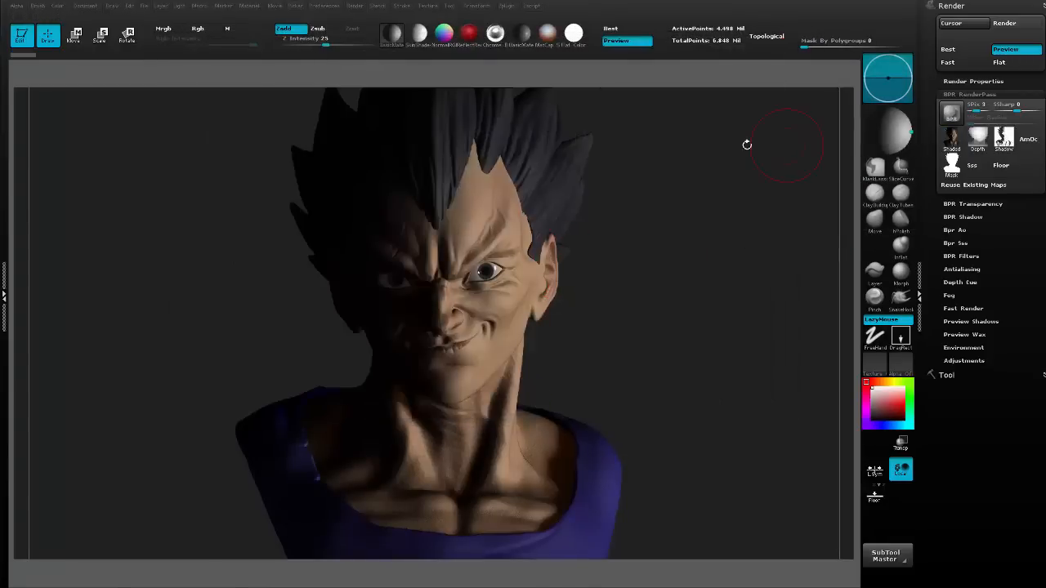
Place the light directly above the bust and run a Best Preview Render.
drag(879, 120, 888, 111)
click(888, 112)
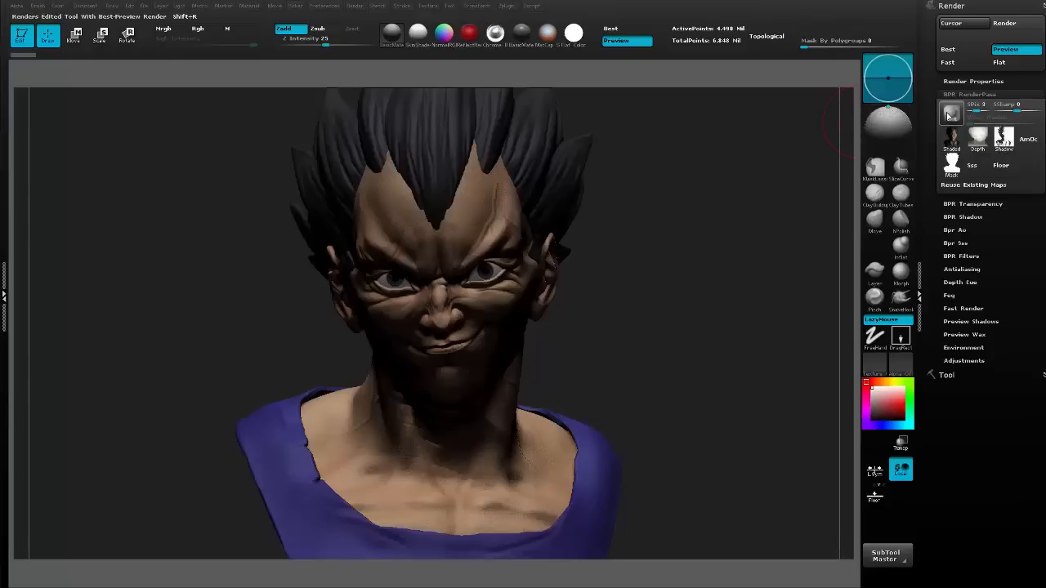
mouse_move(1003, 139)
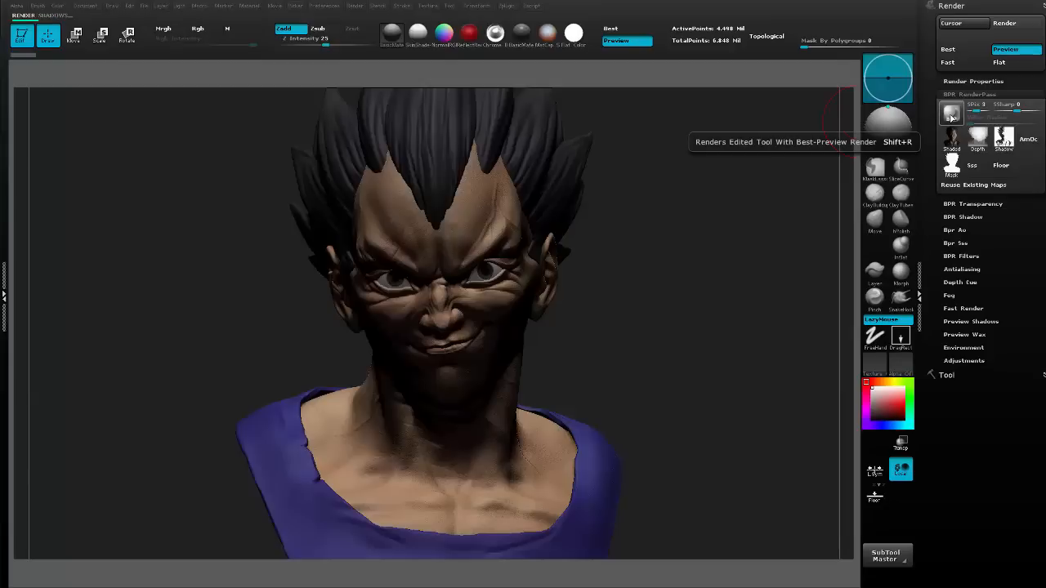
click(951, 115)
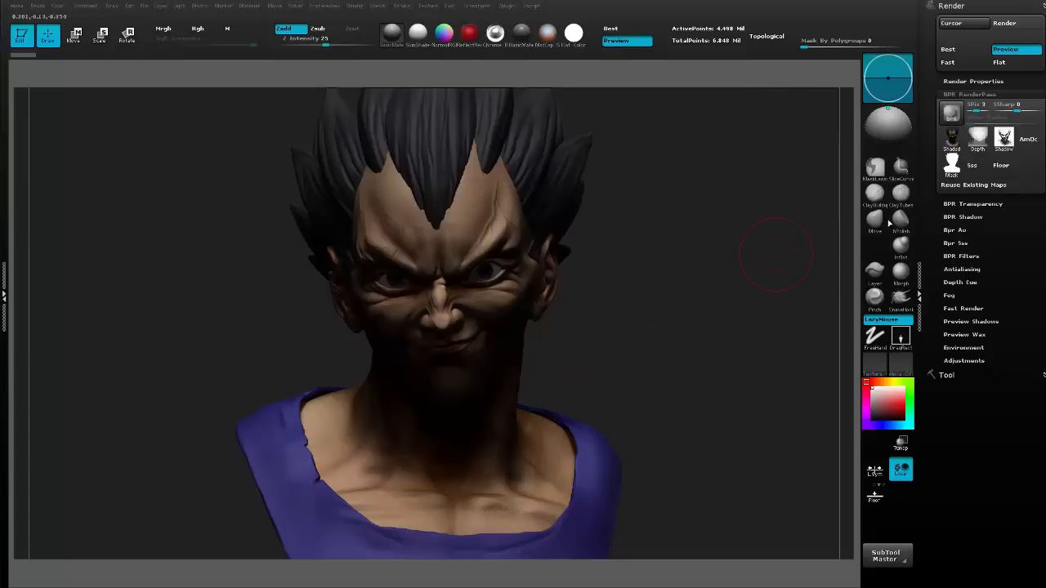
Export the top-lit Shaded pass as Light 4 and its Shadow pass as Shadow 3.
click(951, 135)
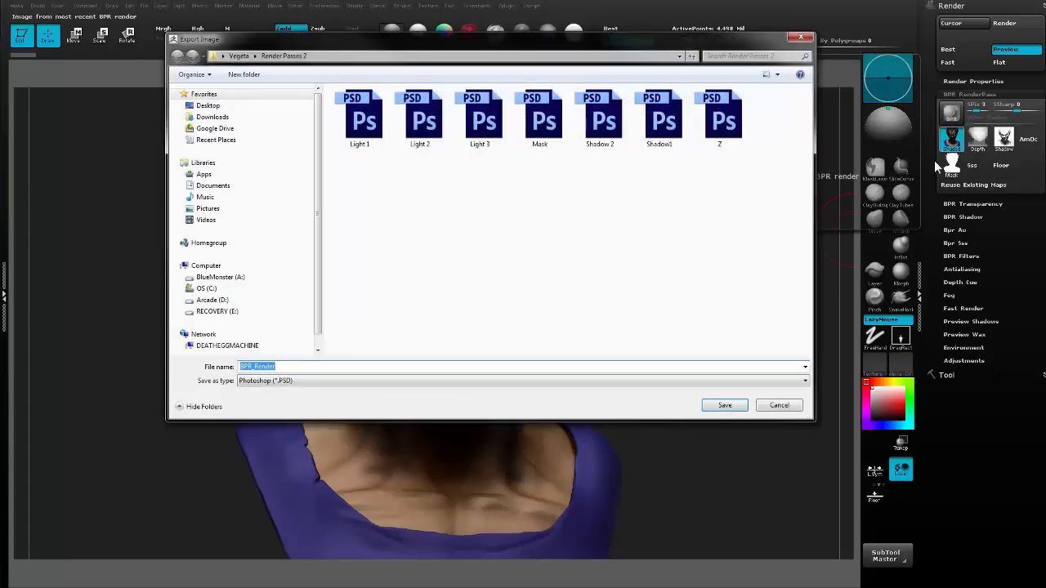
text(Light 4)
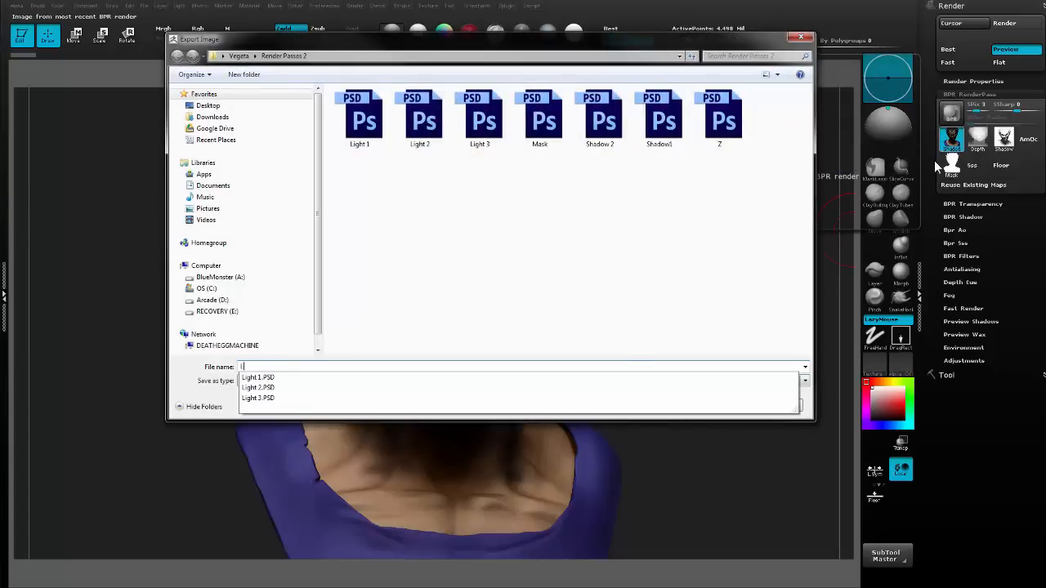
key(Return)
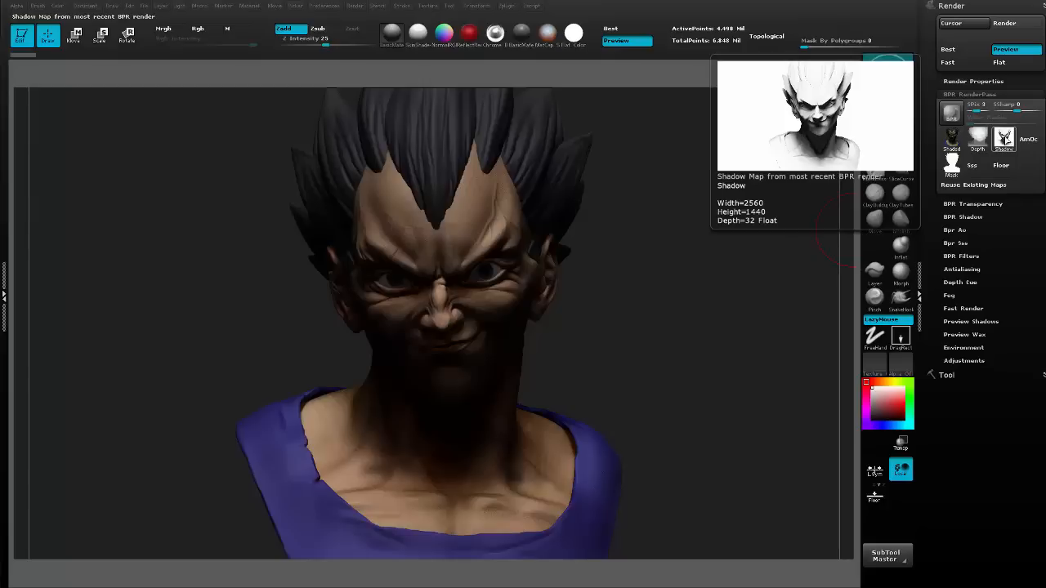
click(1004, 139)
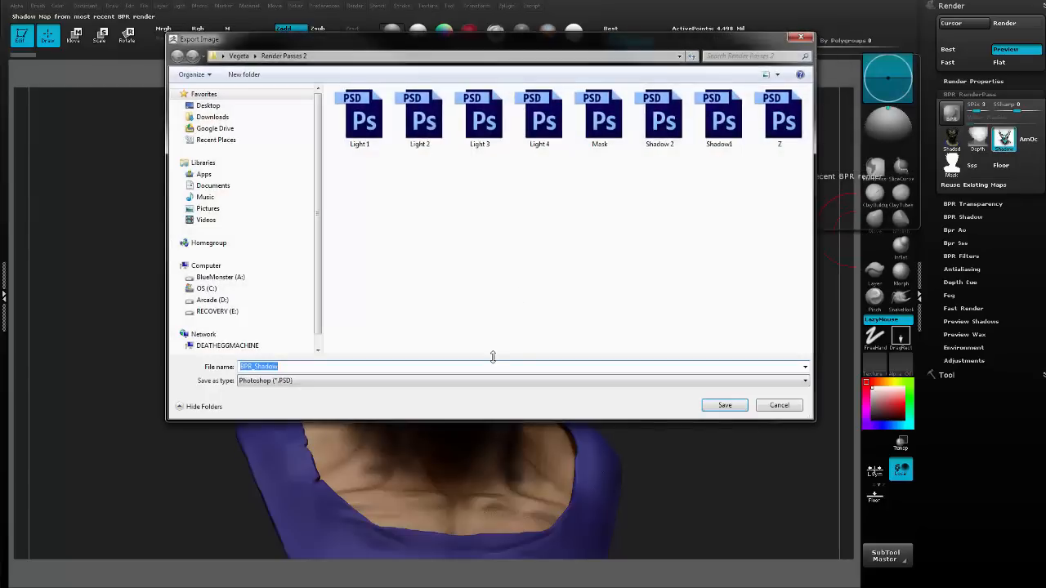
text(Shadow 3)
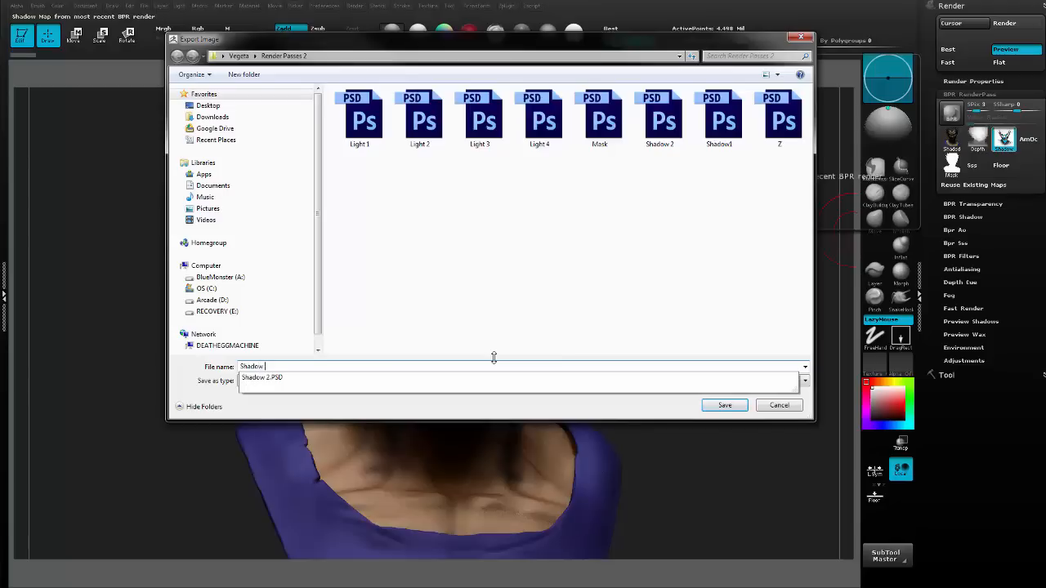
key(Return)
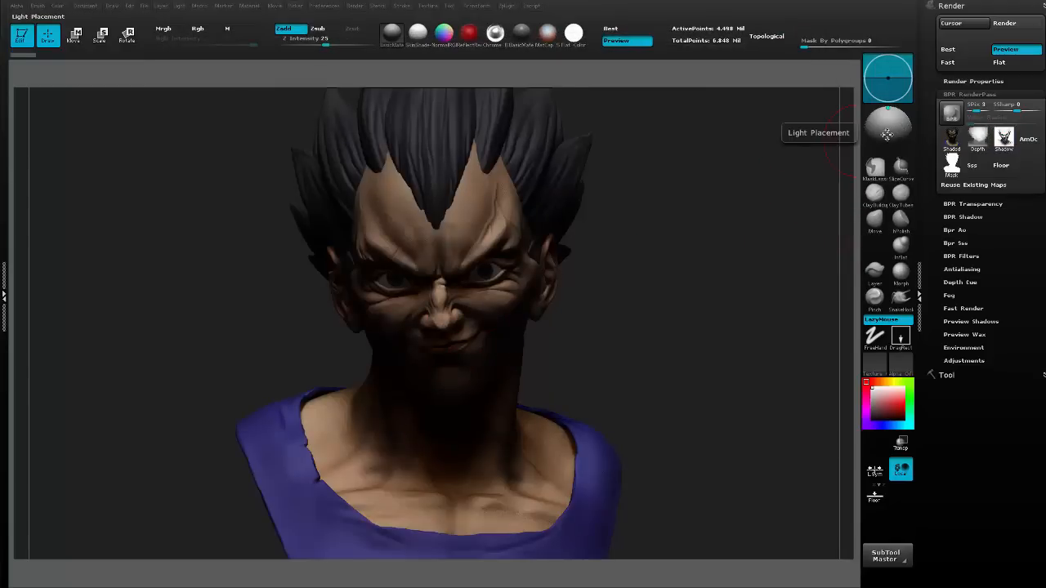
Move the light in front of the bust, centred and slightly above the face.
drag(887, 129, 889, 148)
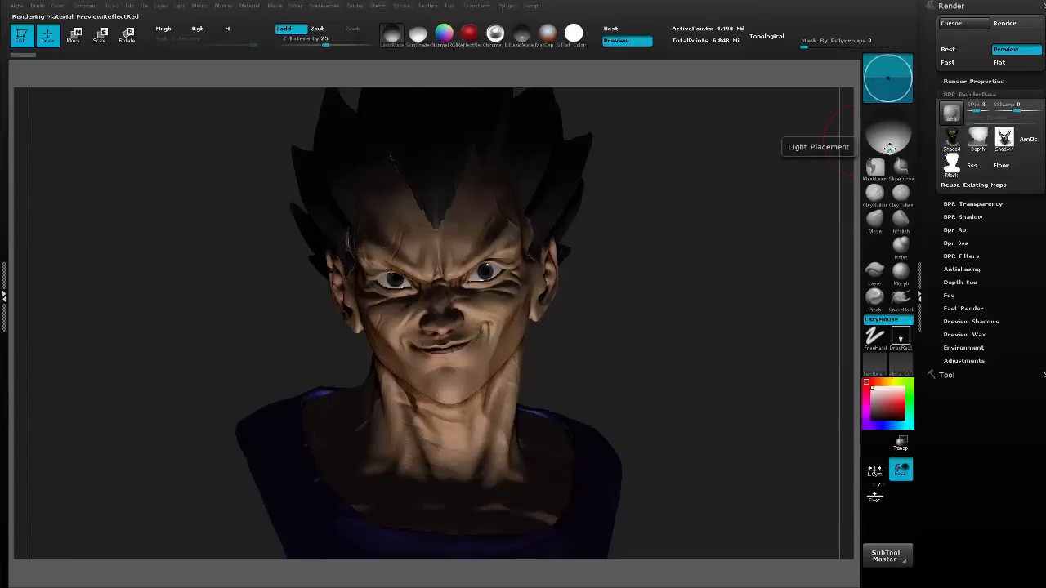
drag(888, 147, 884, 130)
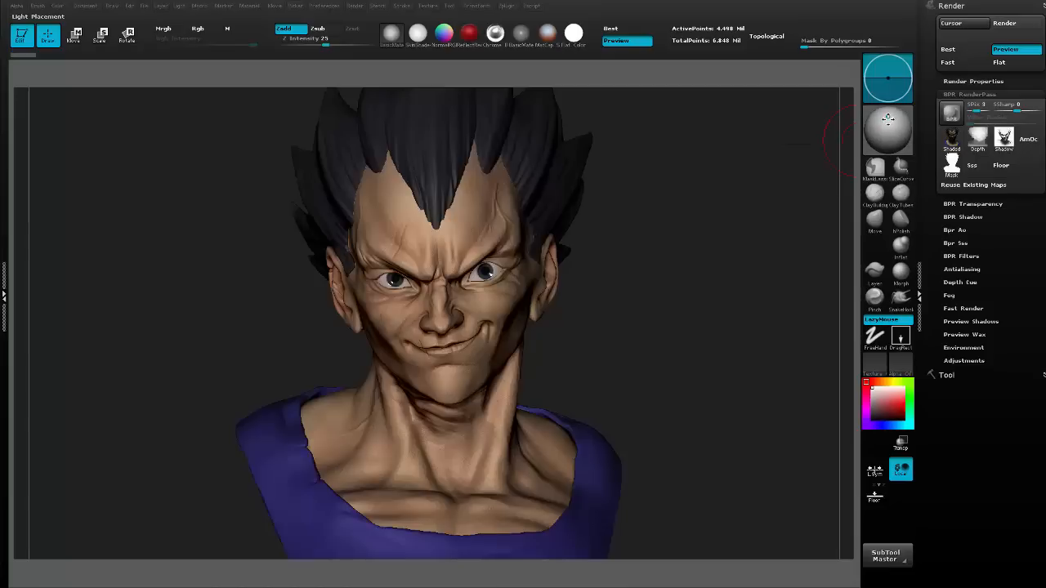
click(887, 119)
Enable ambient occlusion and subsurface scattering in the render properties and run a Best Preview Render of the front-lit bust.
click(974, 79)
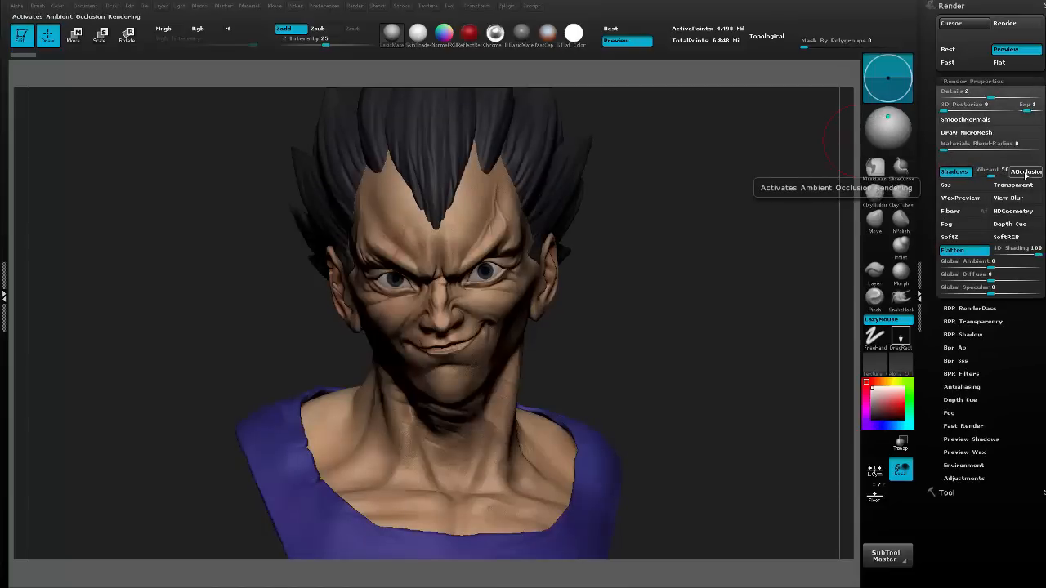
click(1027, 173)
click(970, 187)
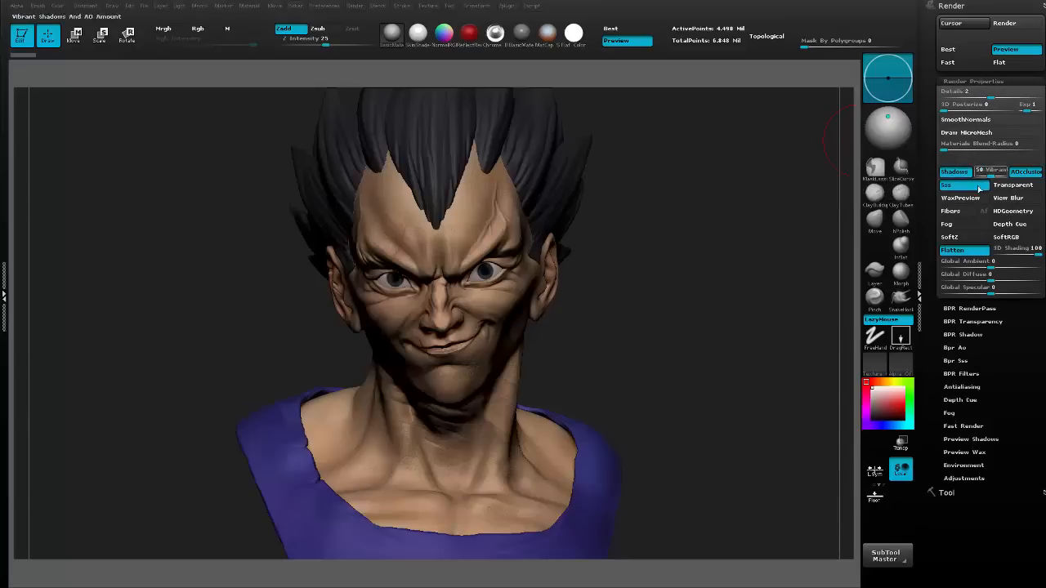
click(981, 82)
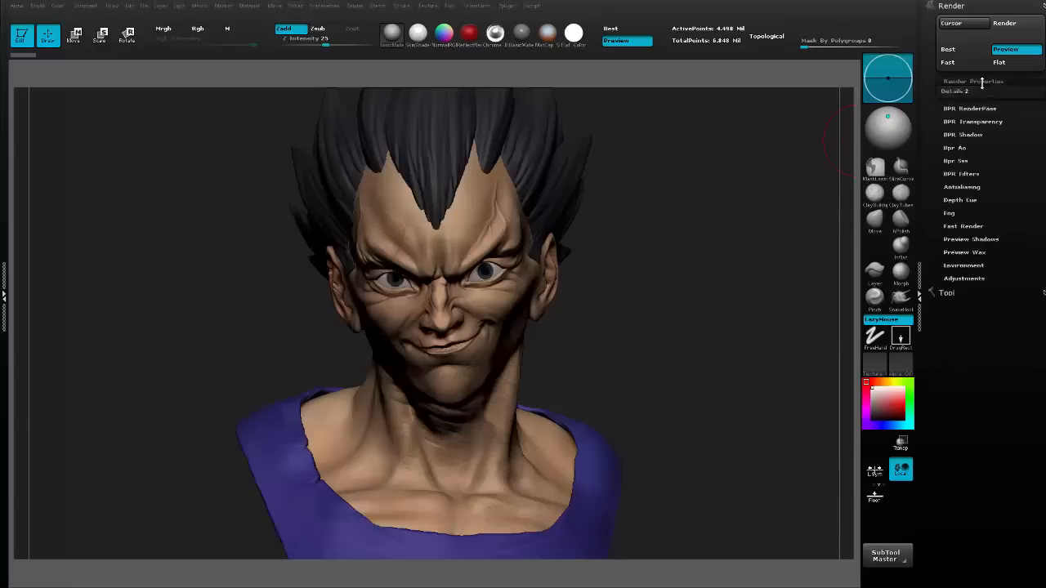
click(979, 95)
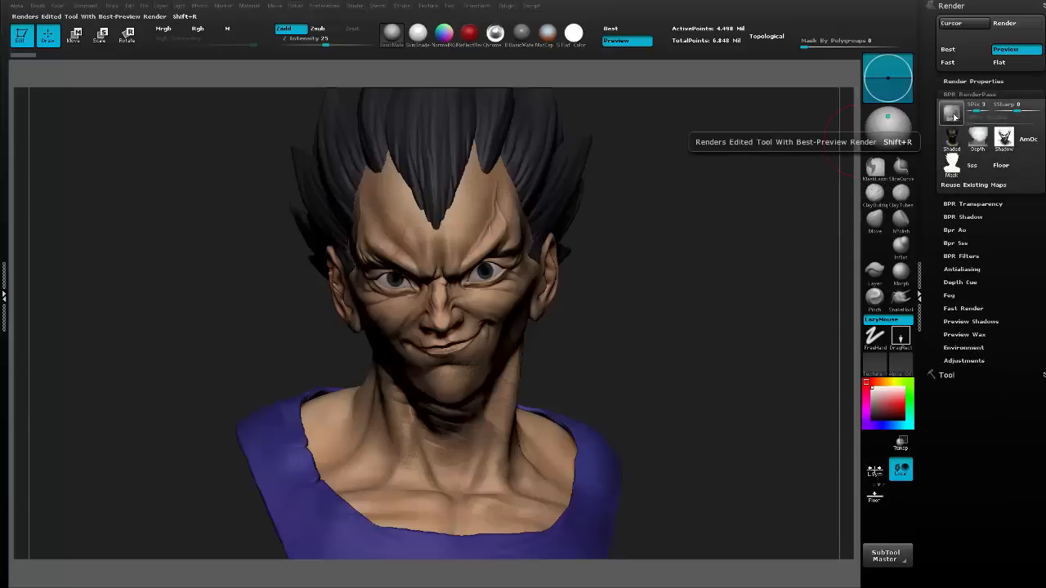
click(955, 116)
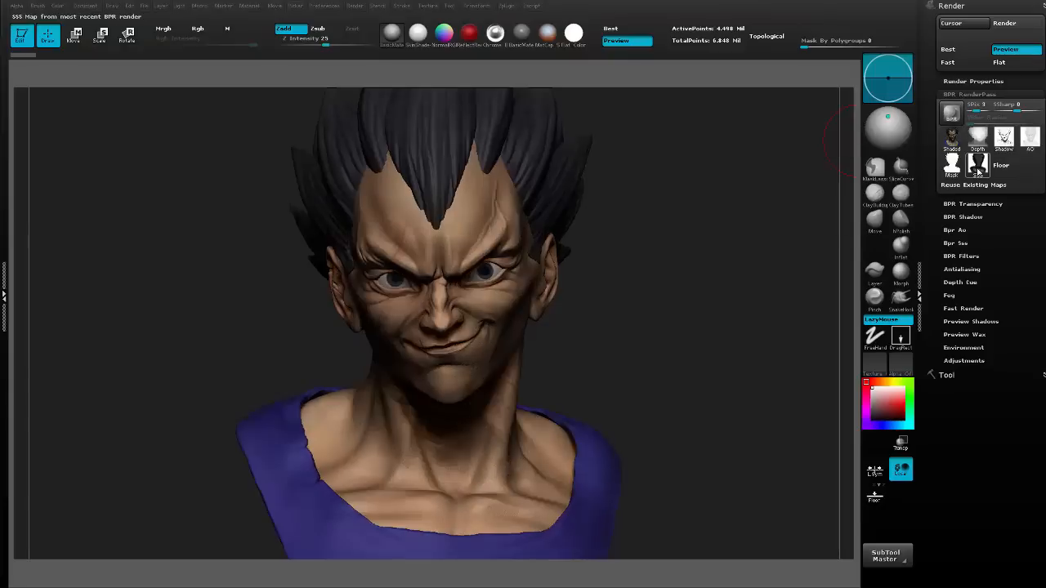
Export the ambient occlusion pass as AO and the subsurface scattering pass as SSS in Photoshop format.
mouse_move(978, 171)
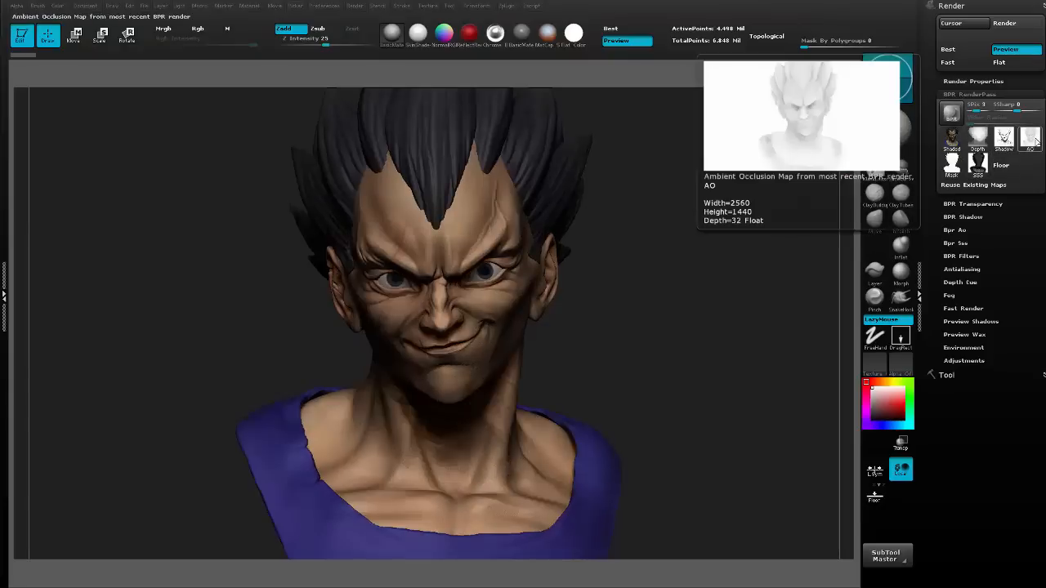
click(1034, 141)
text(AO)
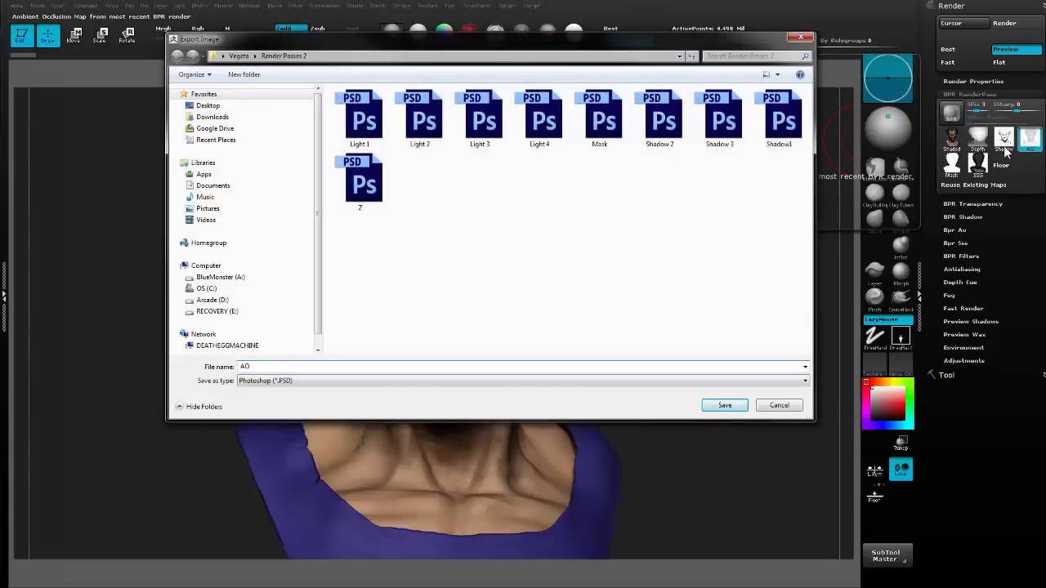
key(Return)
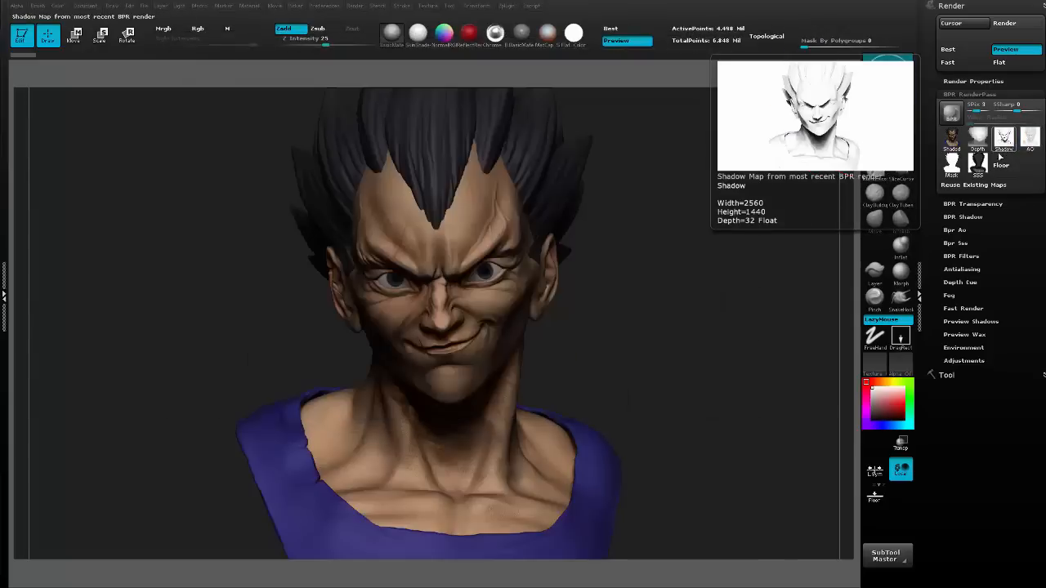
click(985, 165)
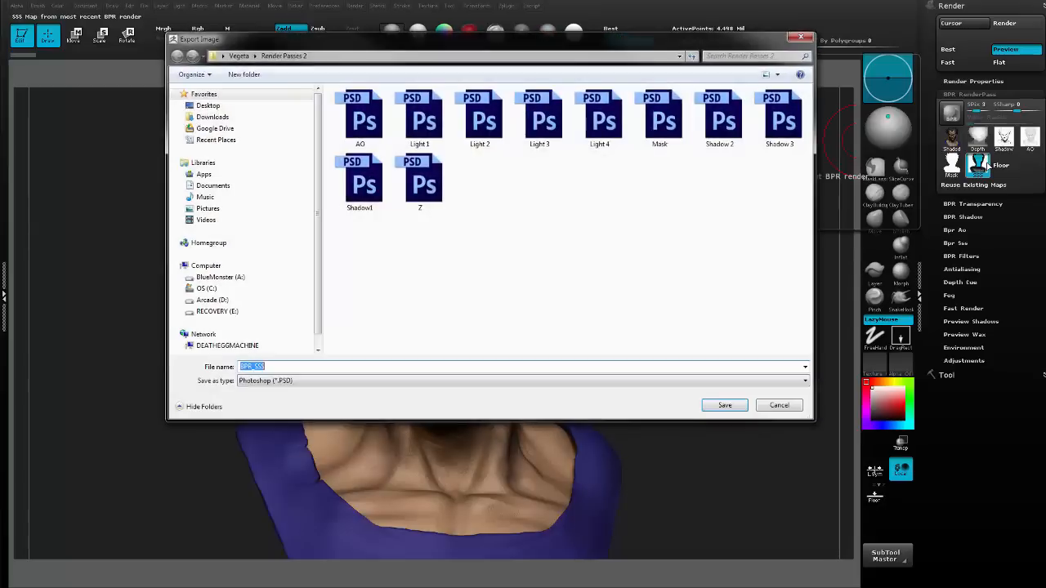
text(SSS)
key(Return)
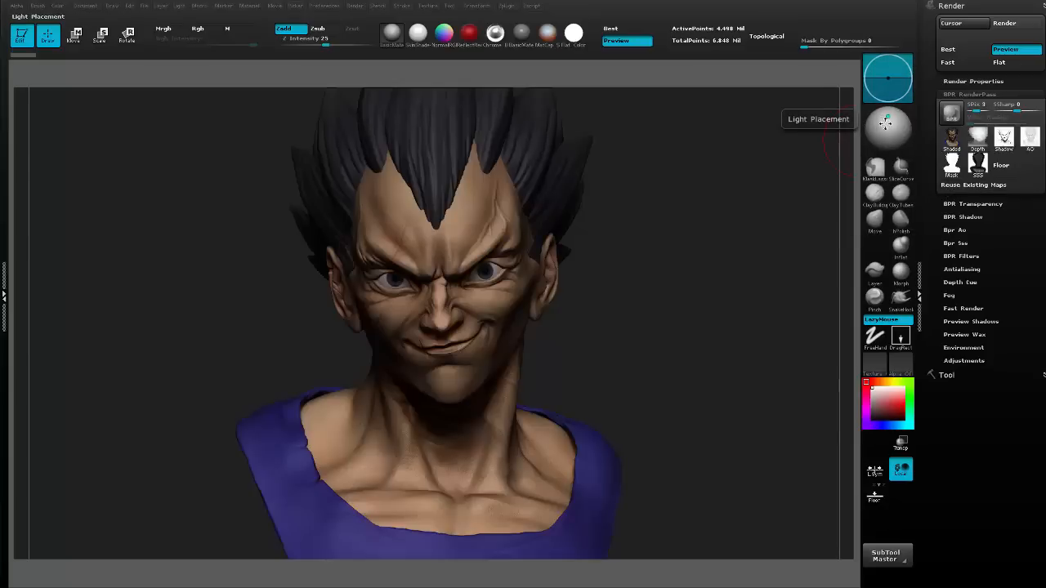
Place the light behind the bust on the left as viewed and set the light intensity to 2.2.
drag(887, 118, 881, 126)
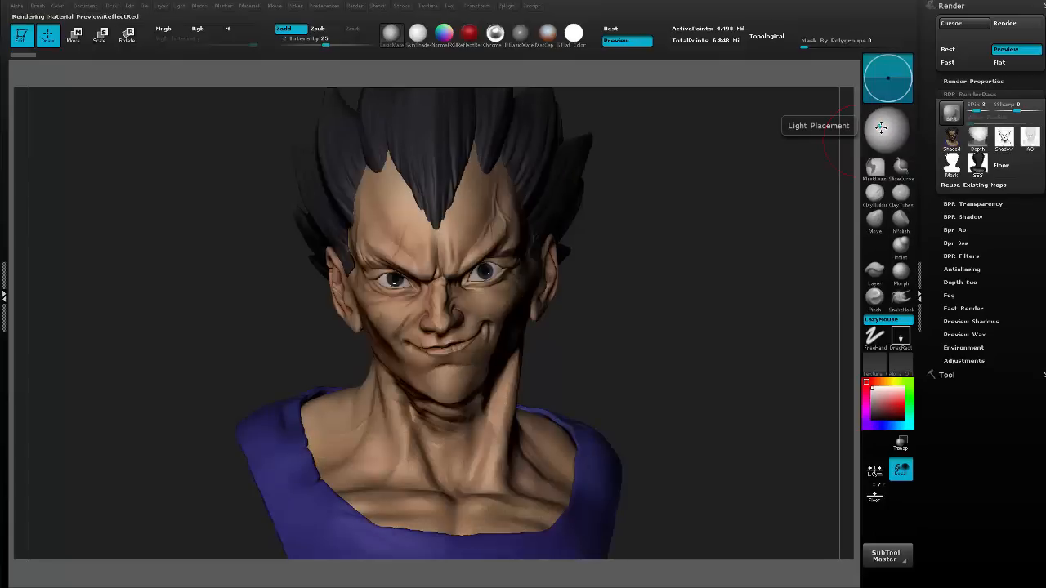
click(881, 127)
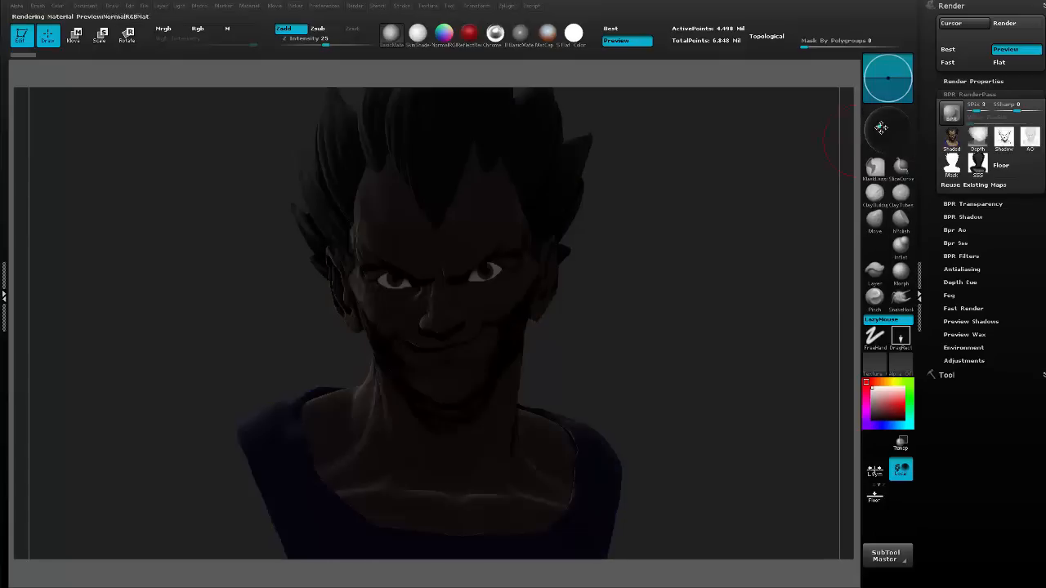
click(881, 126)
click(881, 126)
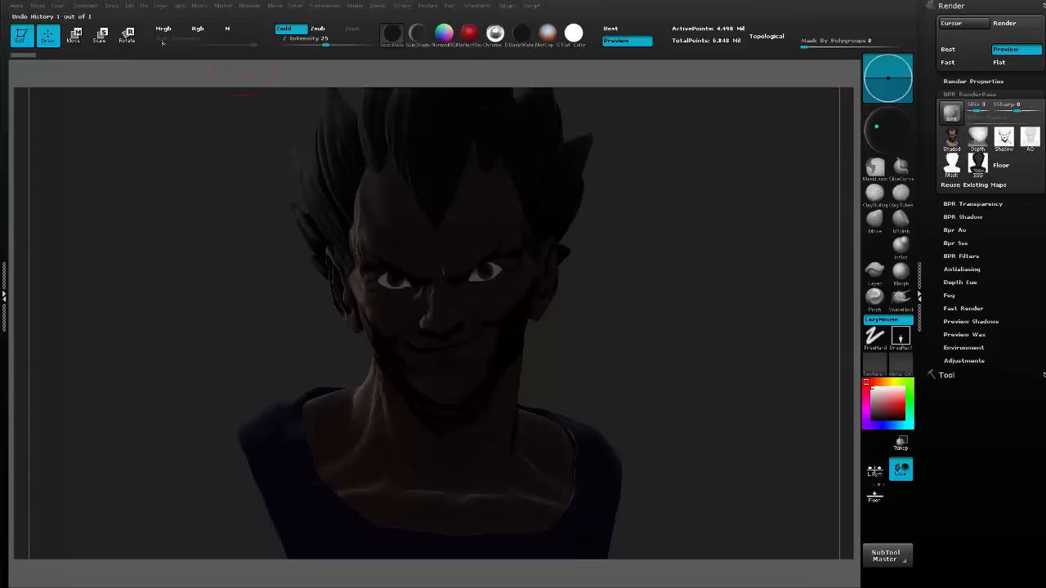
click(178, 6)
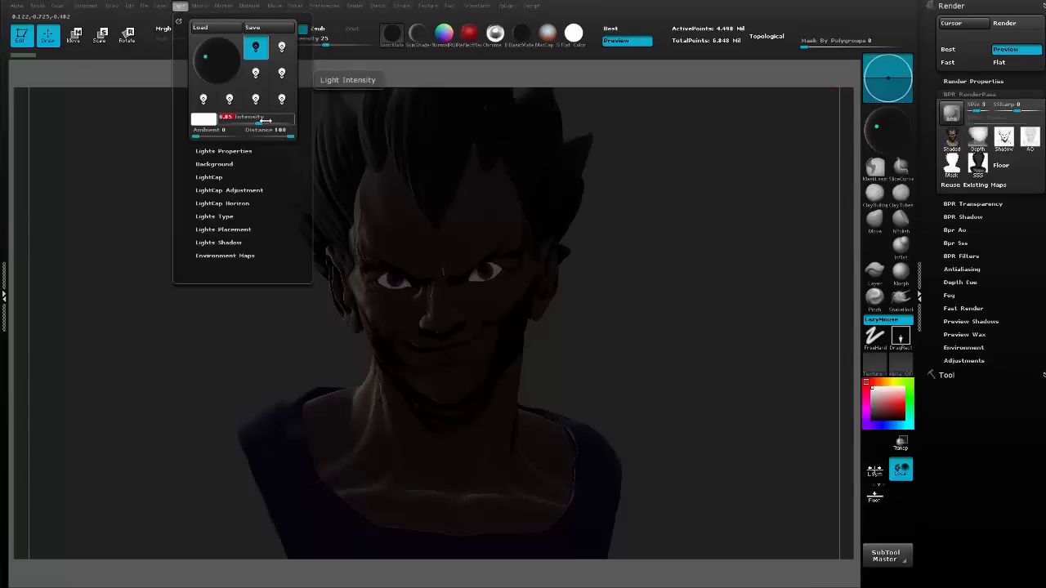
text(2.5)
key(Return)
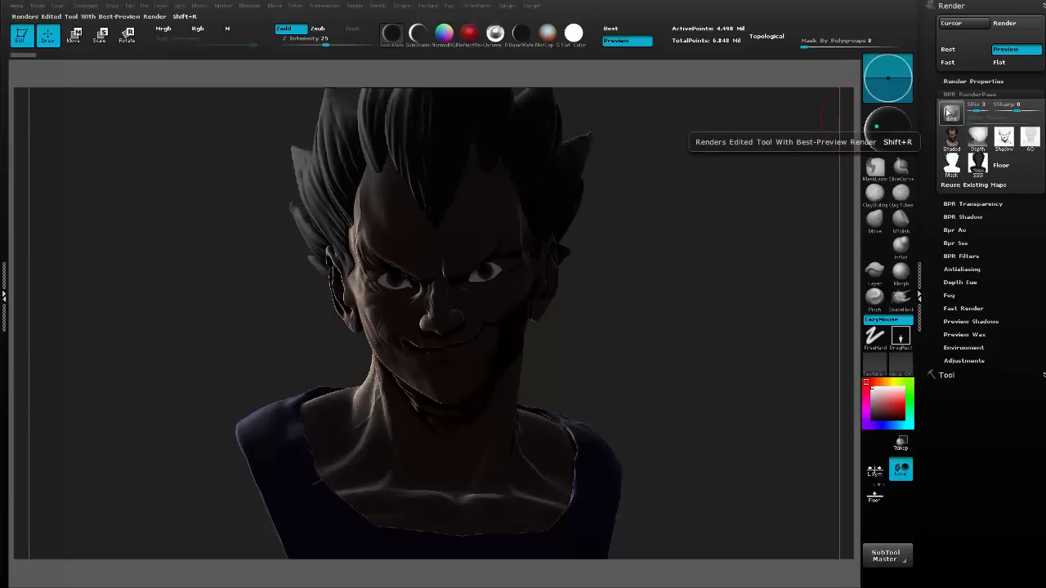
Turn off ambient occlusion and subsurface scattering, and render the bust with the left rim light.
click(962, 81)
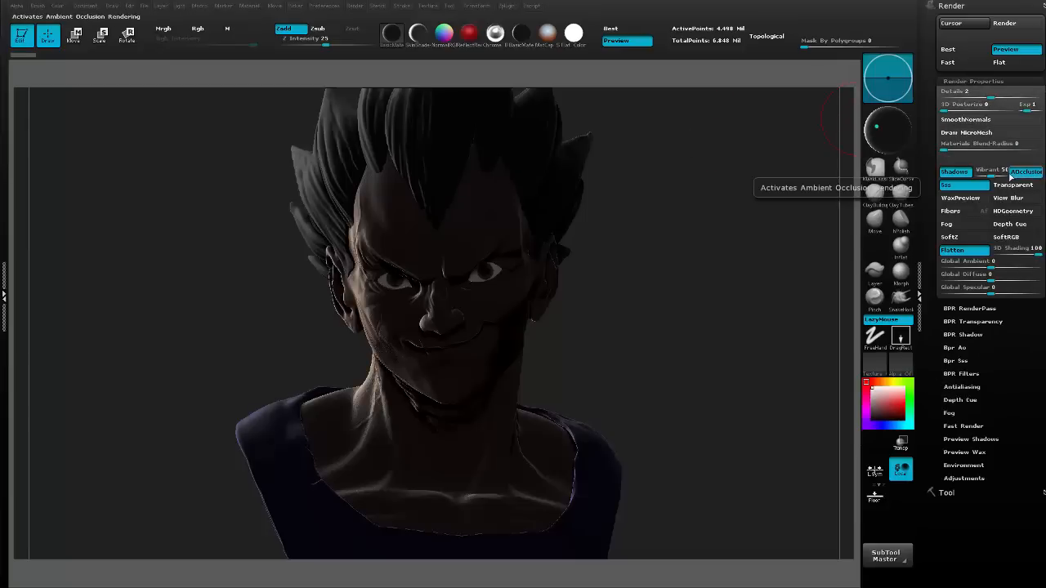
click(968, 81)
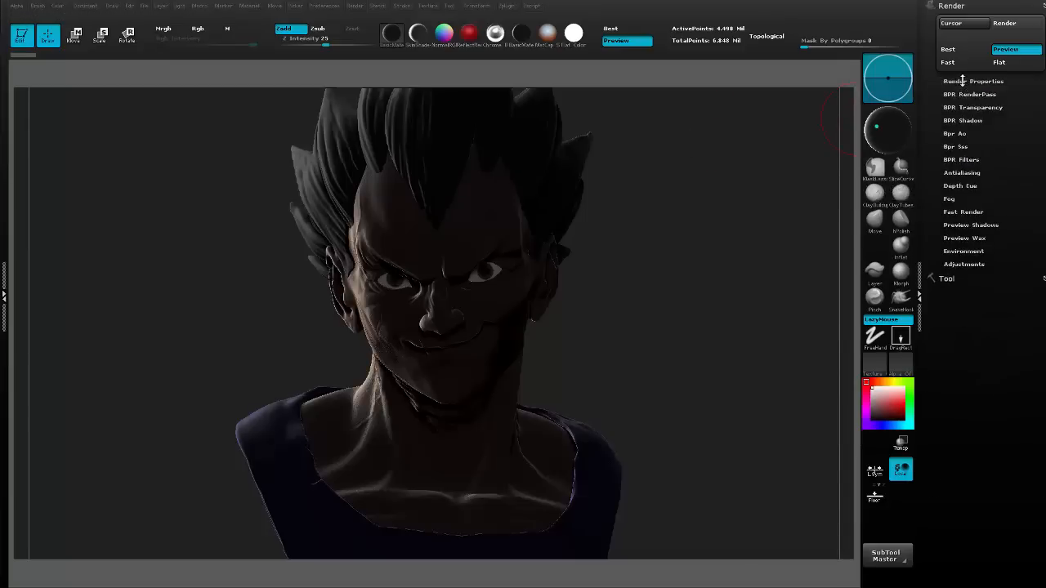
click(963, 94)
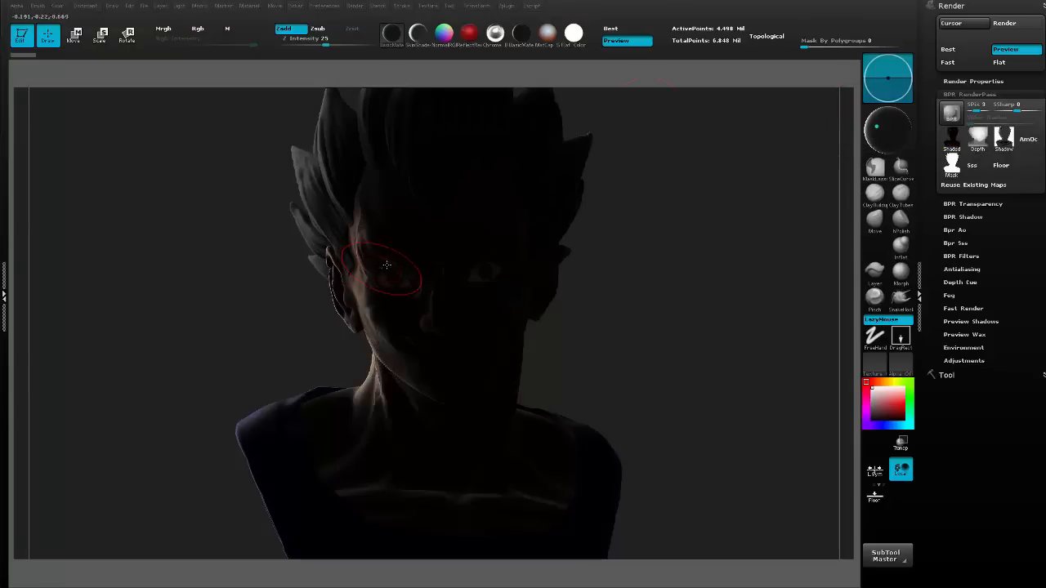
Export the Shaded pass of the left rim-lit render as Rim 1.
click(956, 145)
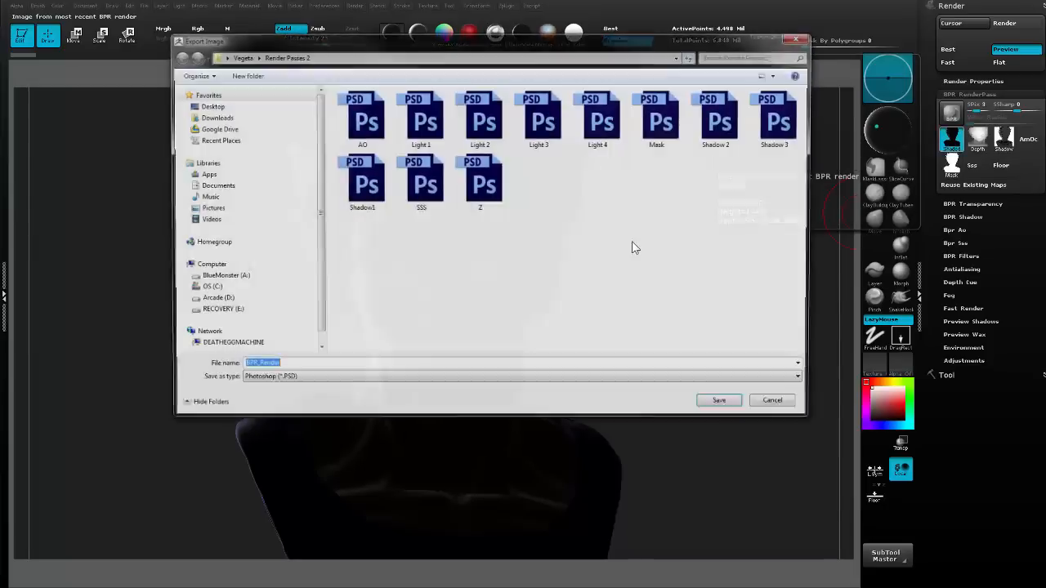
text(Rim)
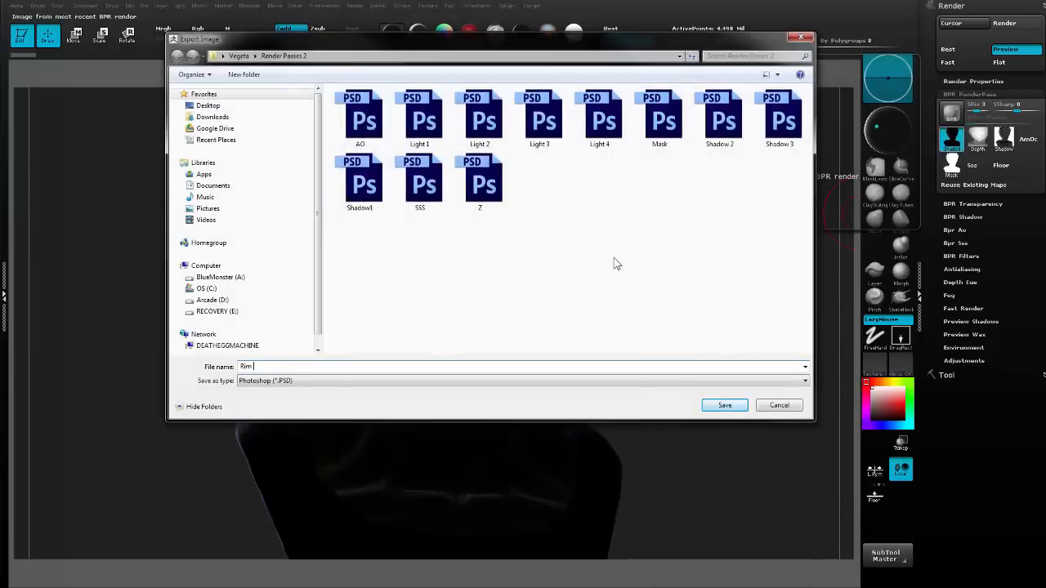
text( 1)
key(Return)
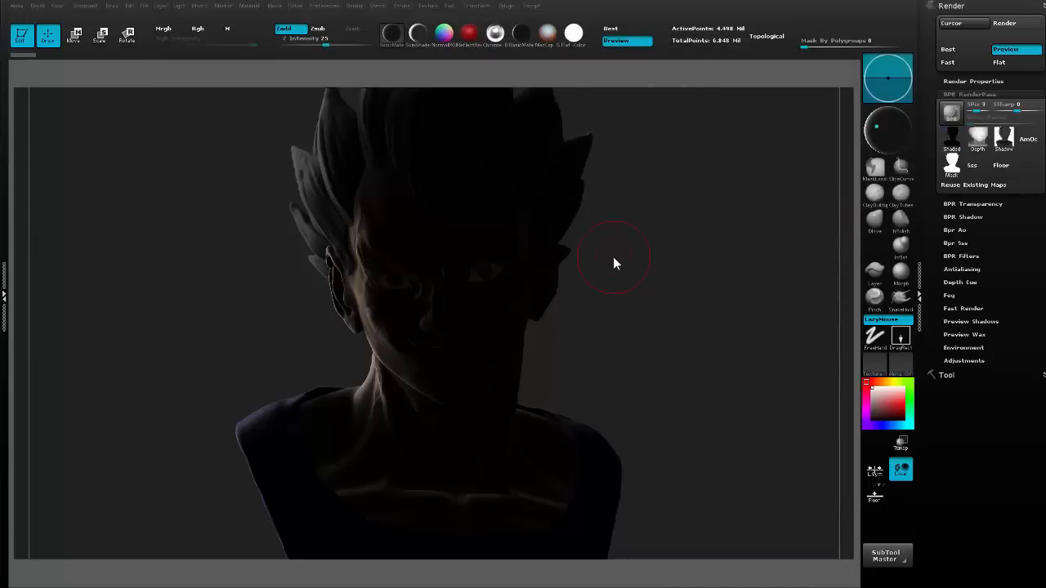
Render the bust lit from behind on the right as viewed and export the Shaded pass as Rim 2.
drag(877, 126, 900, 130)
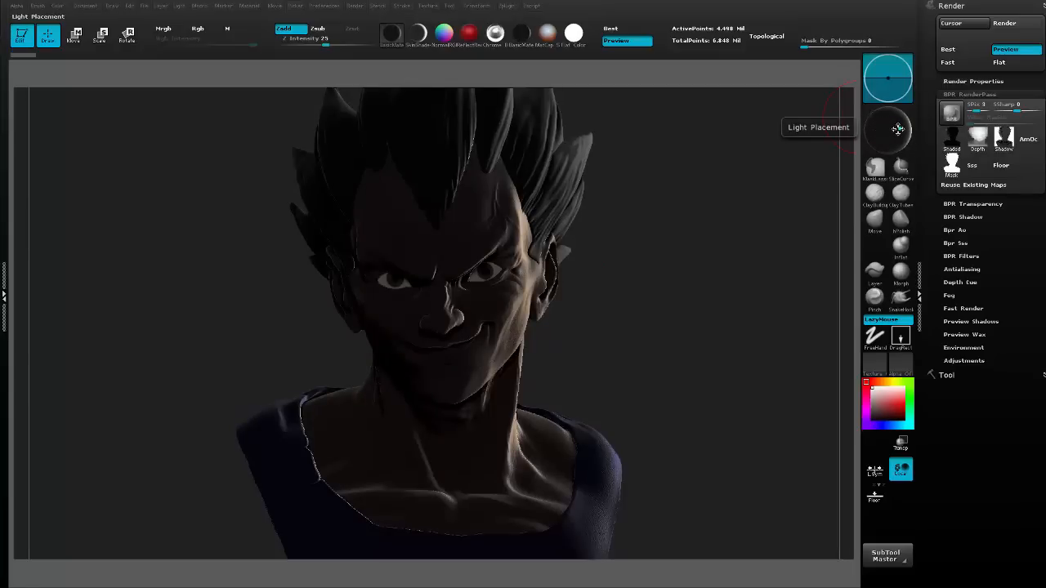
click(951, 113)
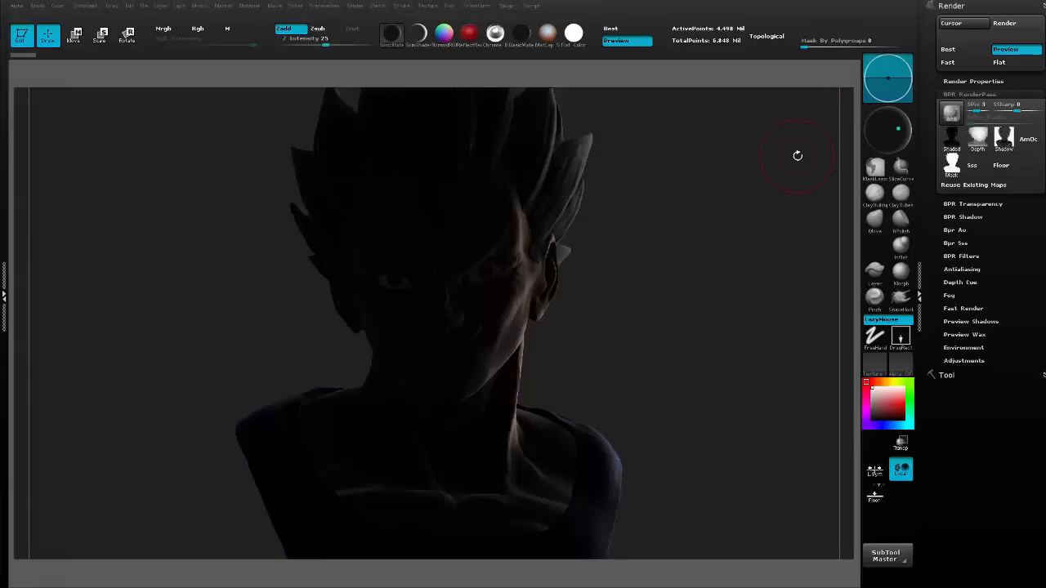
click(958, 142)
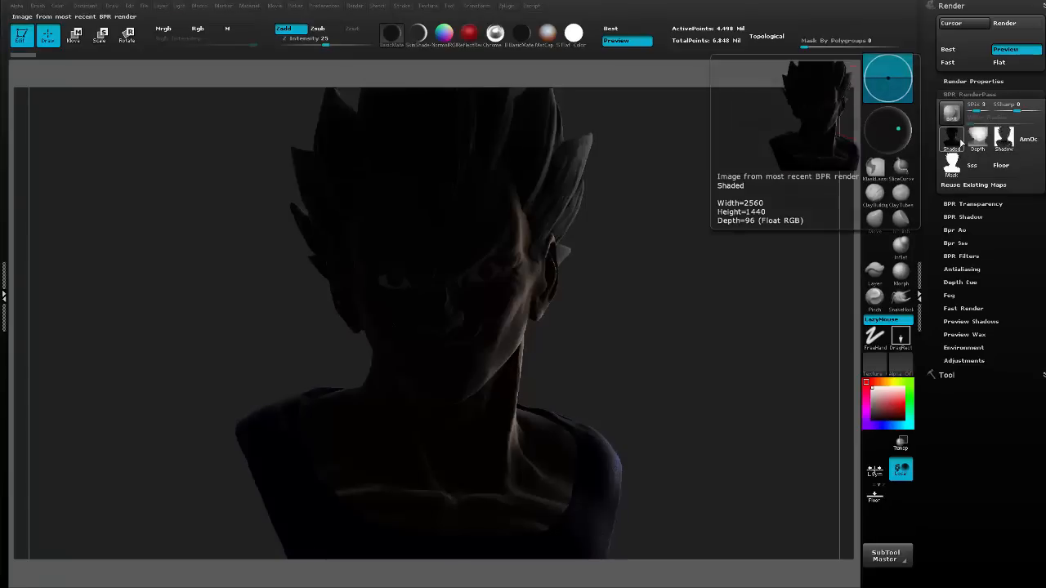
text(Rim)
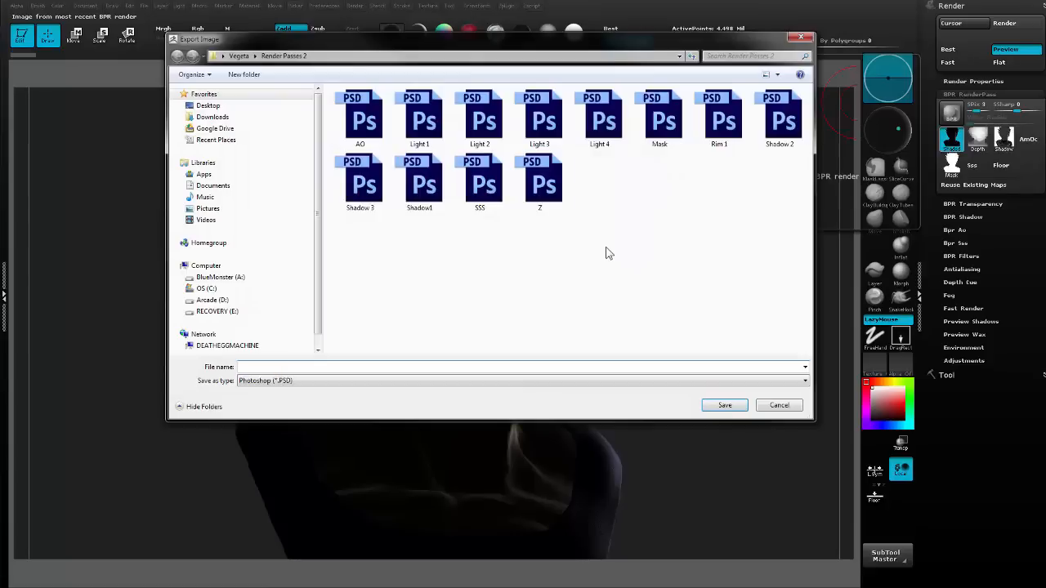
text( 2)
key(Return)
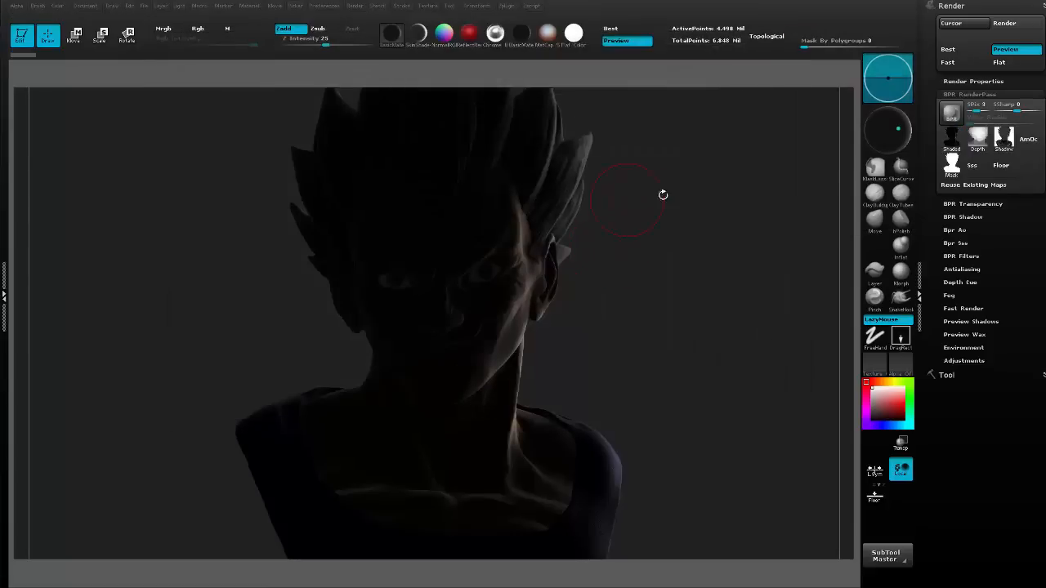
Place the light centrally behind and above the bust and run a Best Preview Render.
drag(896, 131, 887, 121)
click(887, 120)
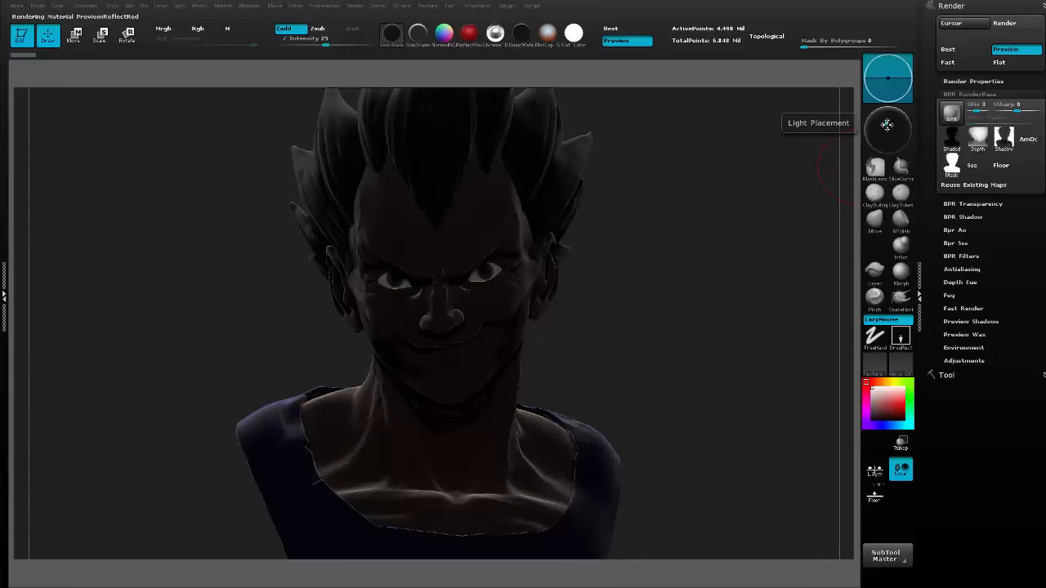
drag(887, 124, 888, 122)
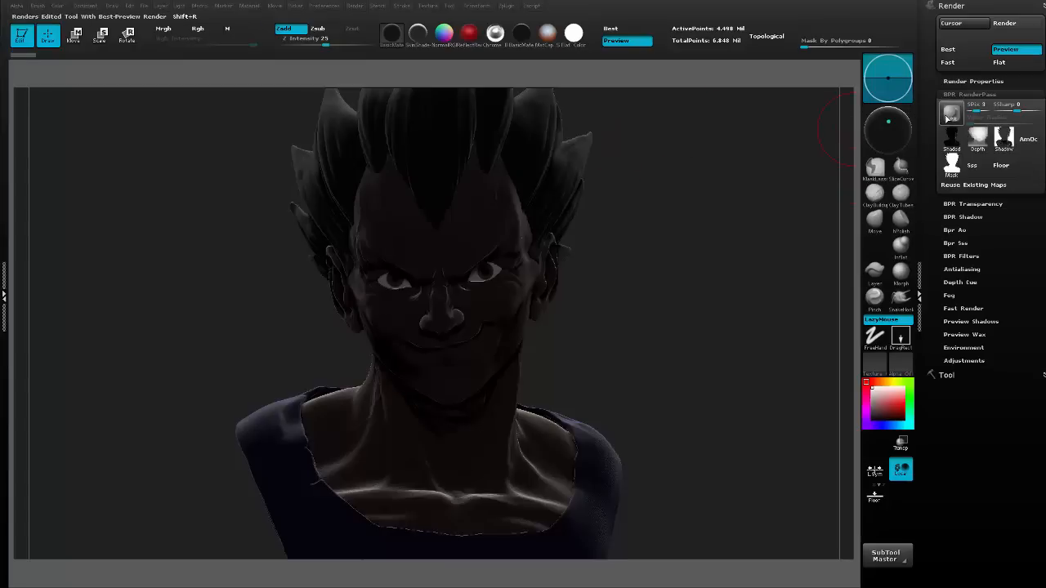
click(948, 117)
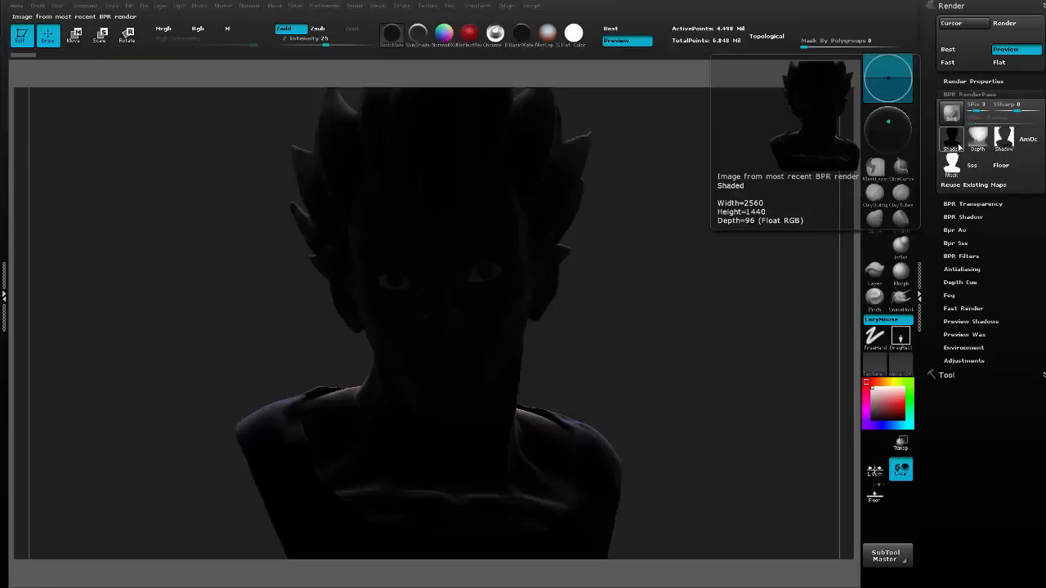
Export the Shaded pass of the centred rim-lit render as Rim 3.
click(956, 144)
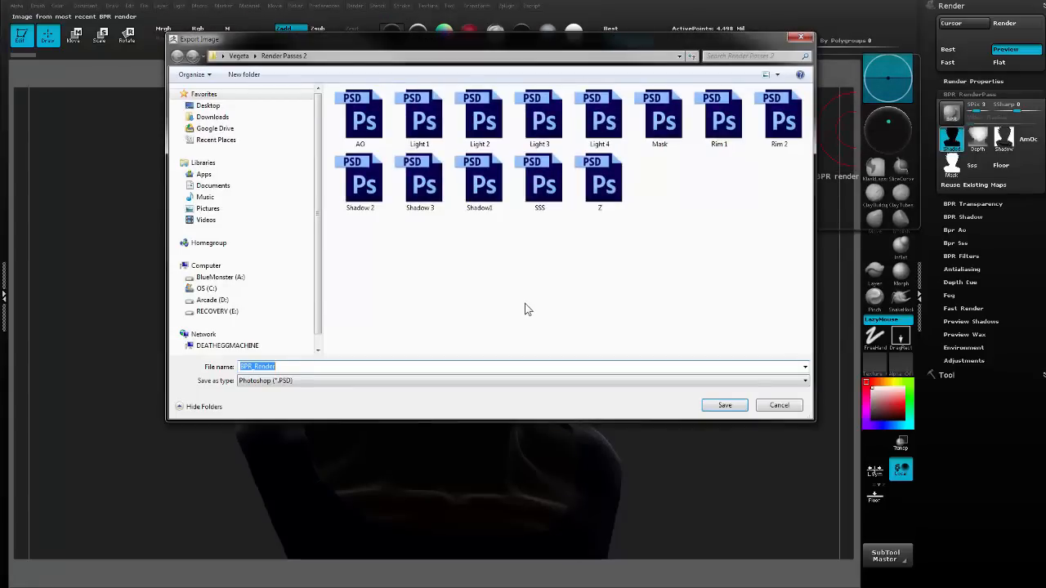
text(Rim 3)
key(Return)
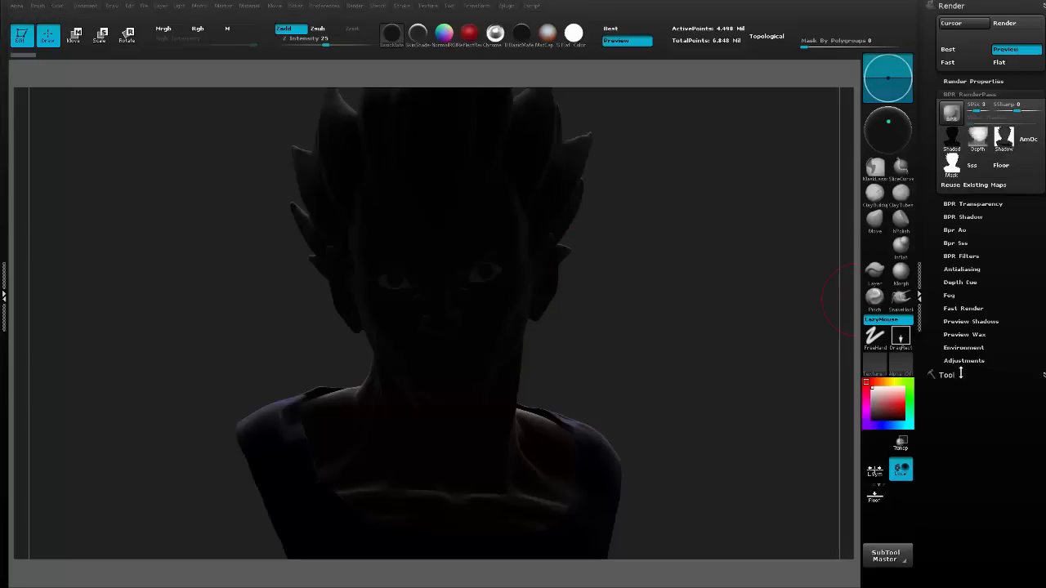
Bring the light back to the front of the bust and set its intensity to 0.65.
click(888, 121)
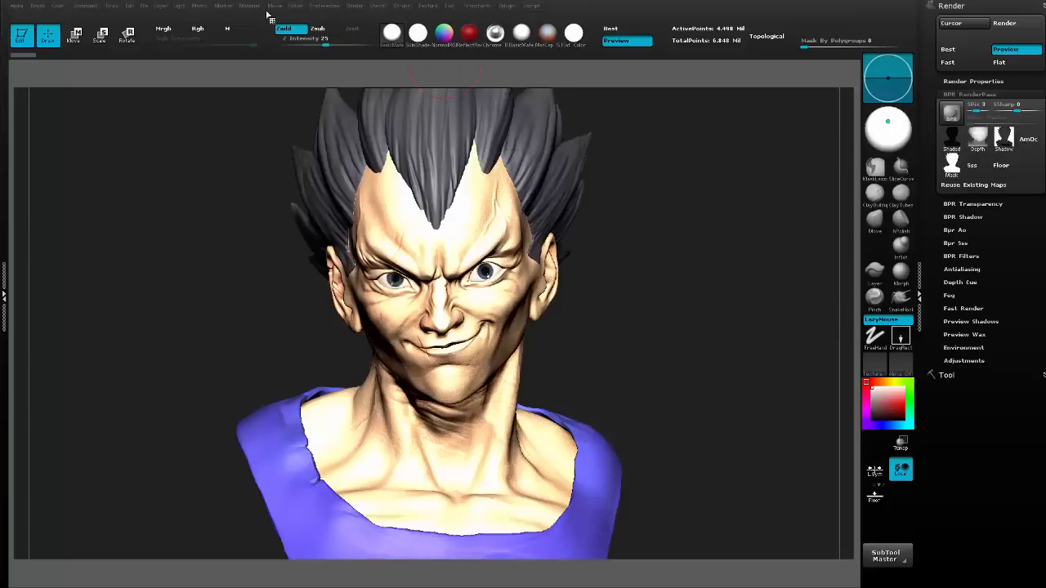
click(181, 5)
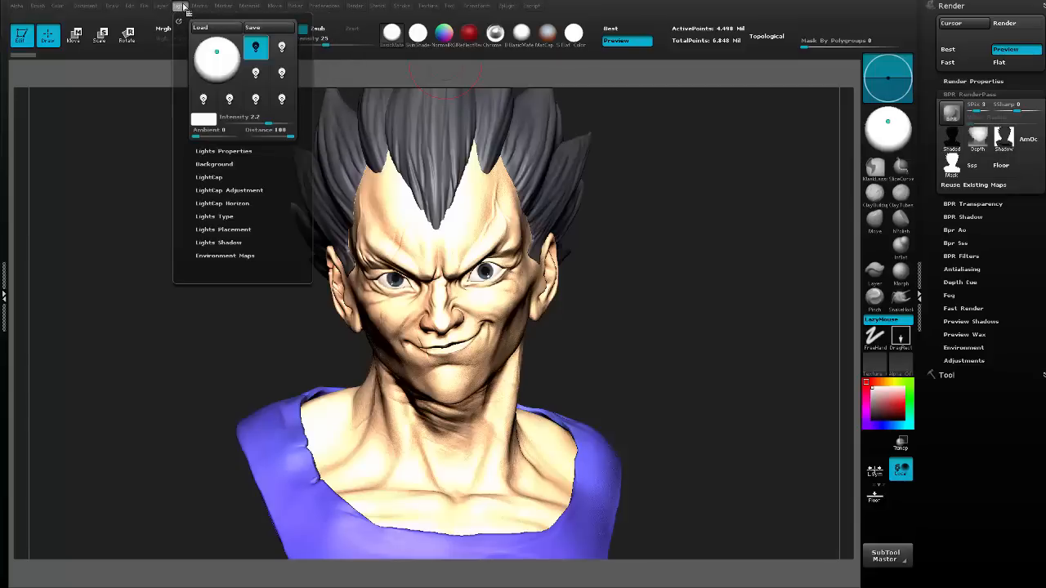
click(254, 118)
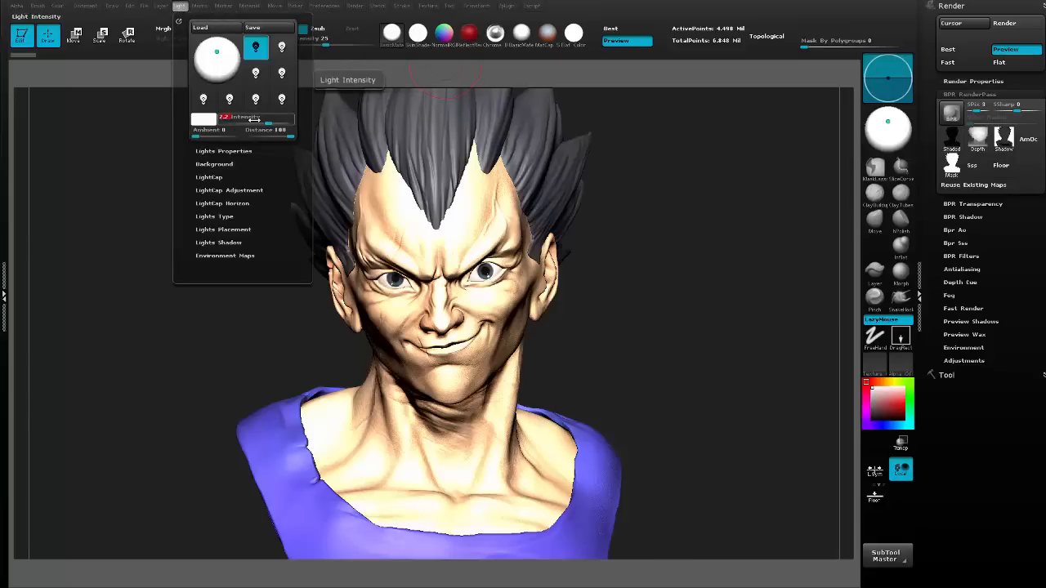
text(.65)
key(Return)
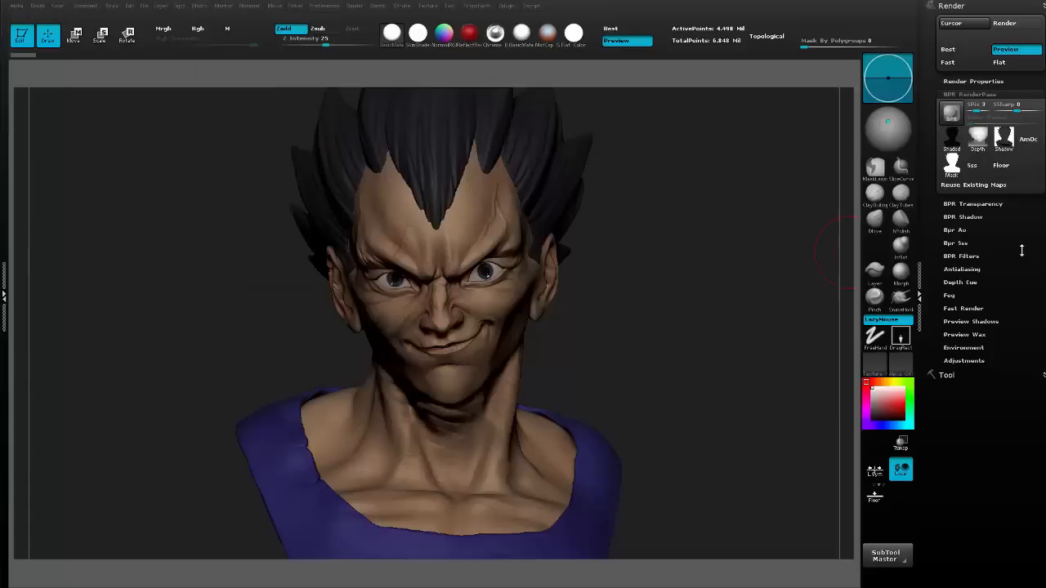
Turn off polypaint on the head, Hair, Eyes and Shirt subtools.
click(979, 377)
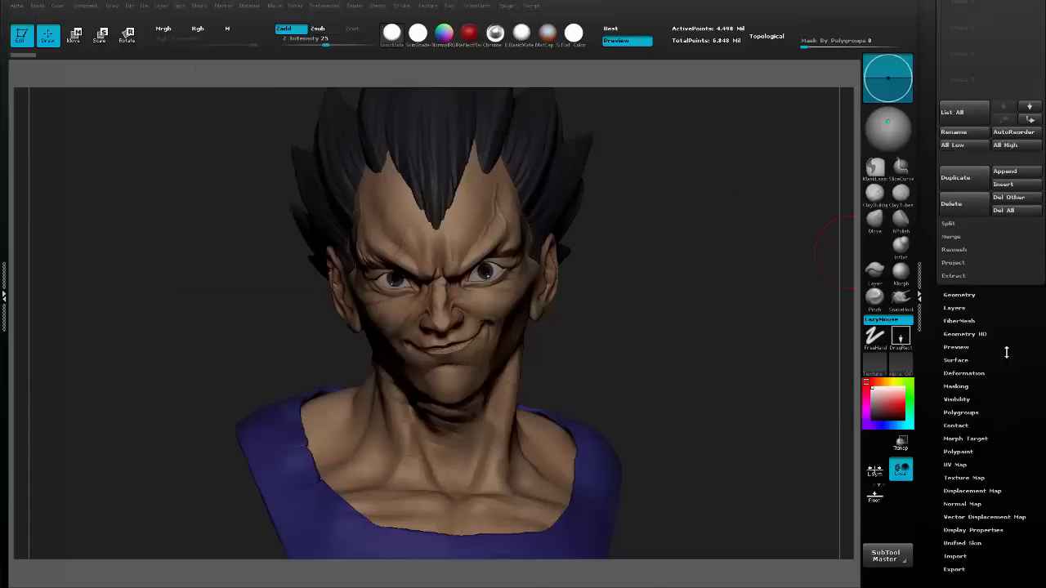
click(1025, 325)
click(1027, 216)
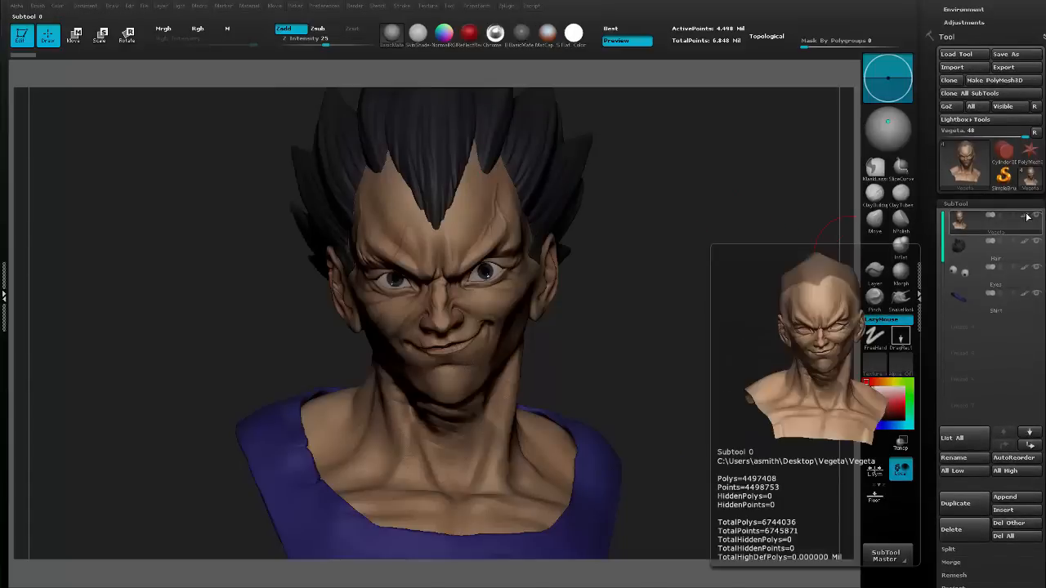
click(1027, 242)
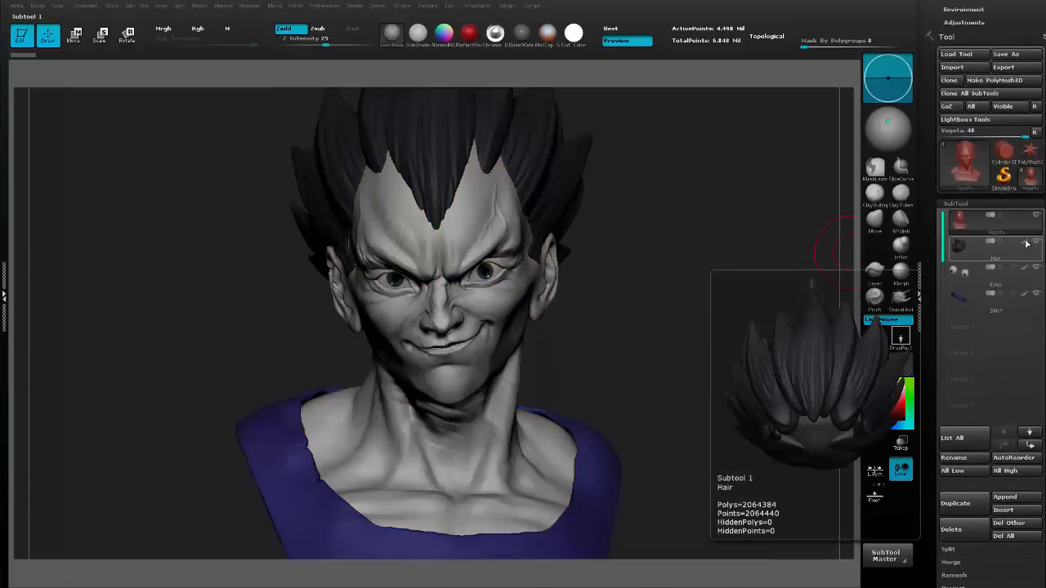
click(1027, 299)
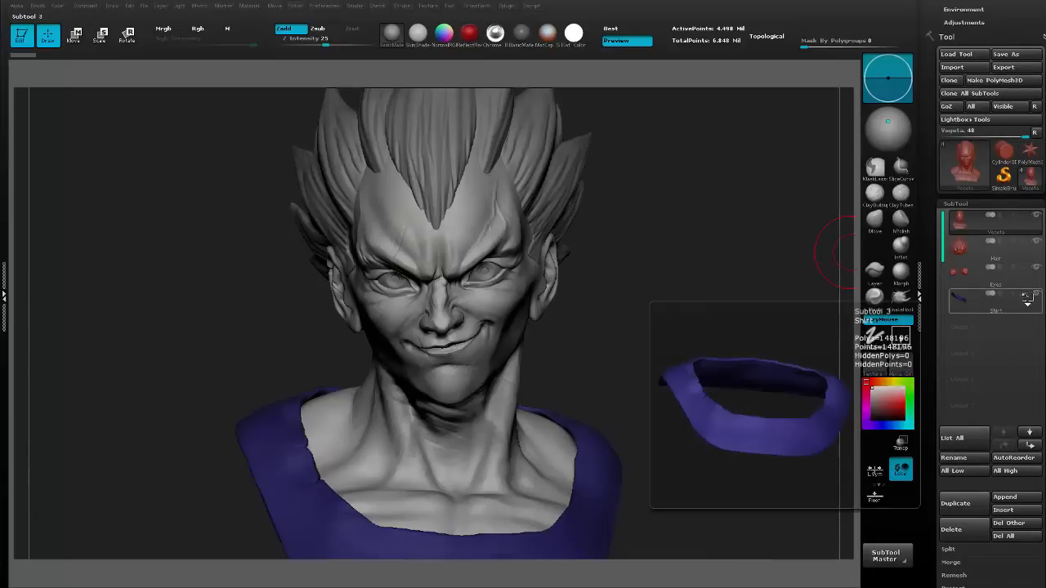
click(1014, 228)
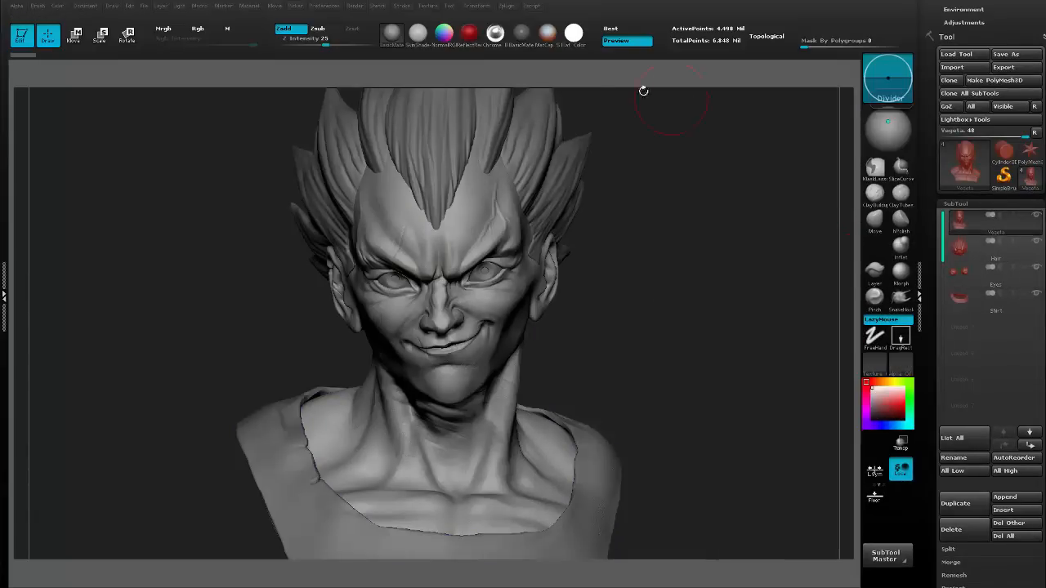
Apply the ReflectedMap material to the unpainted bust and run a Best Preview Render.
click(387, 40)
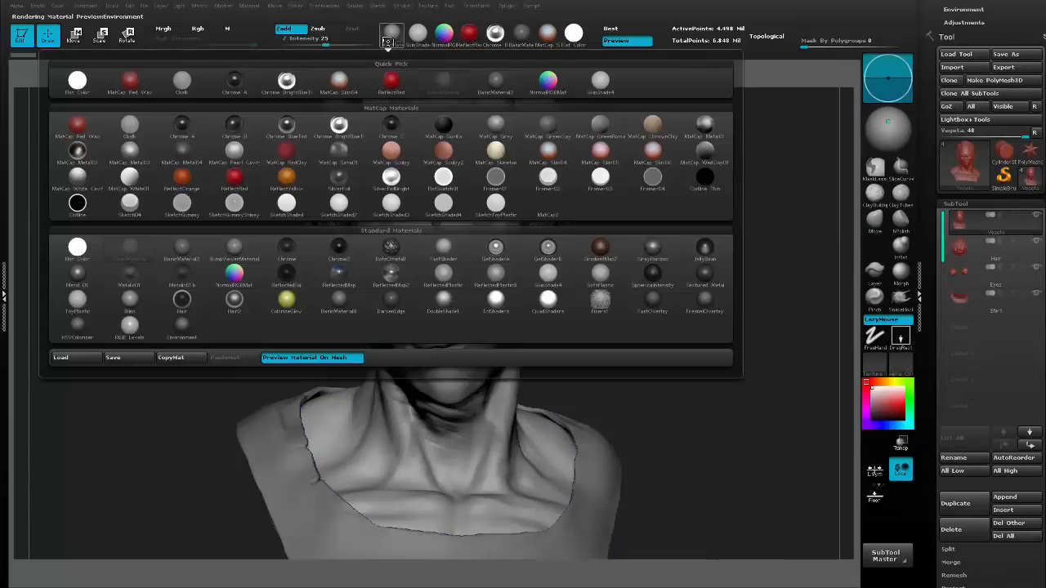
click(340, 248)
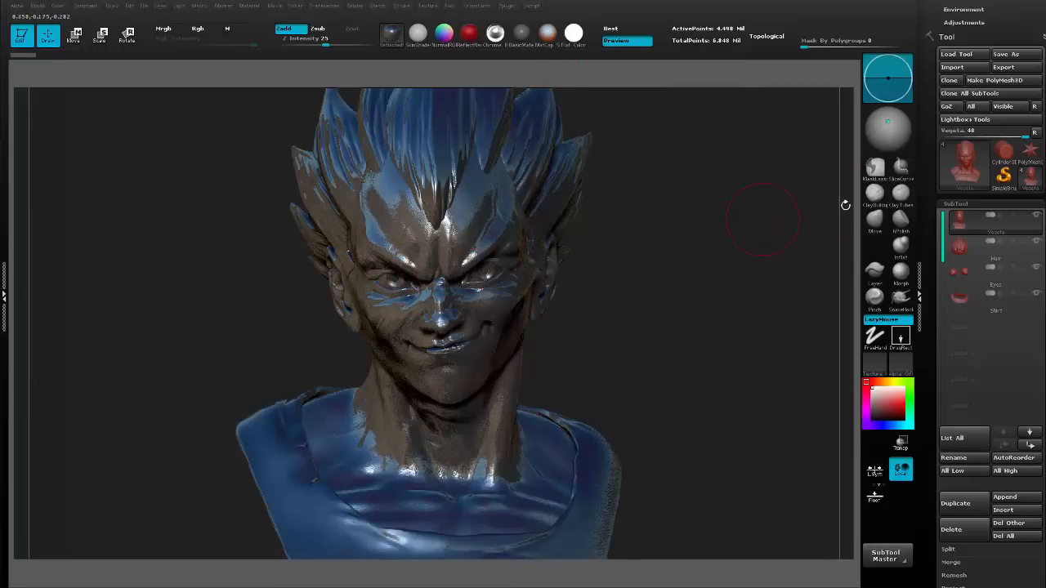
click(1013, 203)
drag(1027, 244, 1028, 377)
click(971, 373)
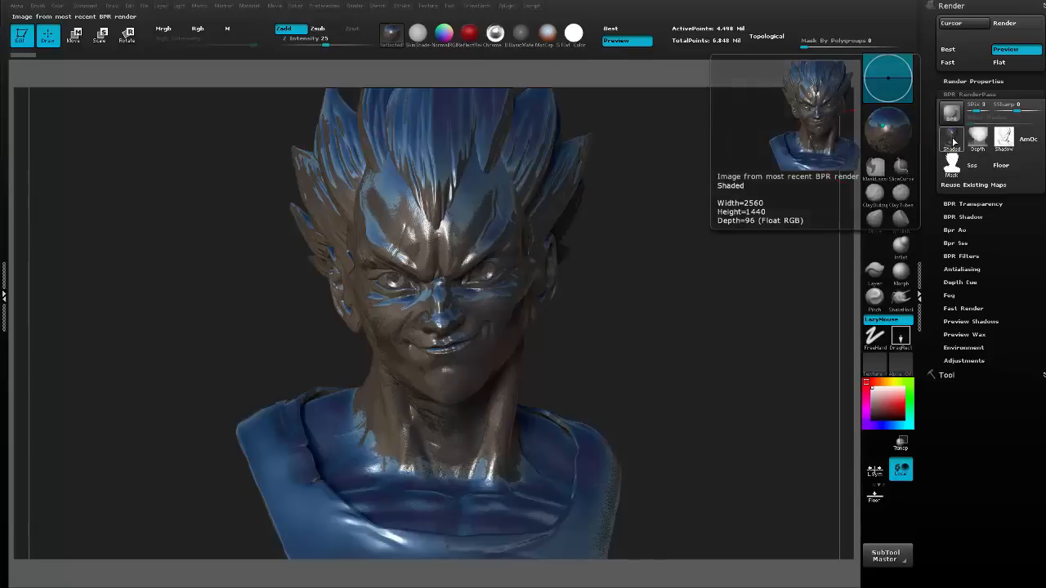
Export the Shaded pass of the reflective render as Reflection in Render Passes 2.
click(951, 137)
text(R)
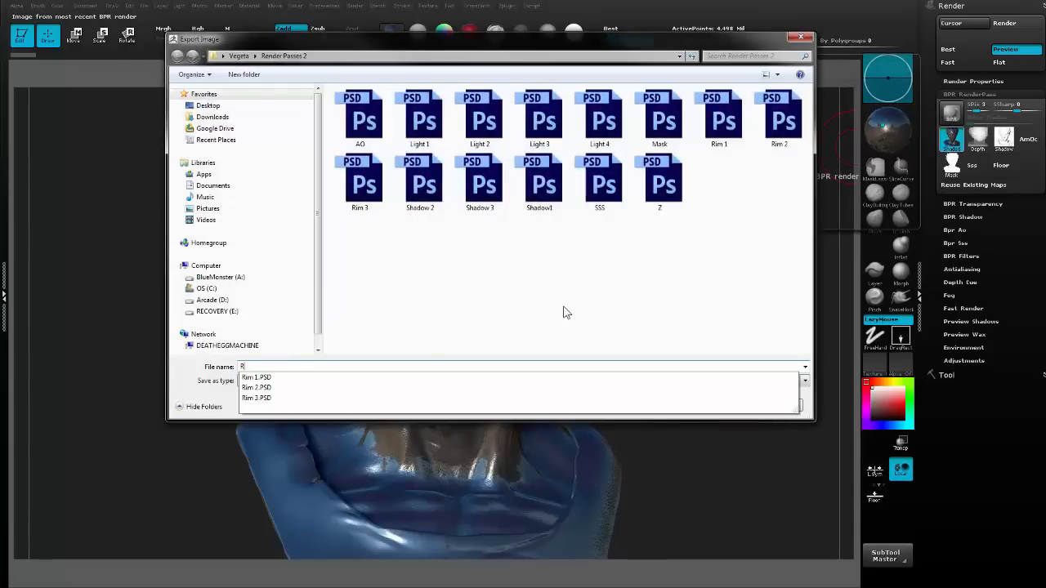
text(eflection)
key(Return)
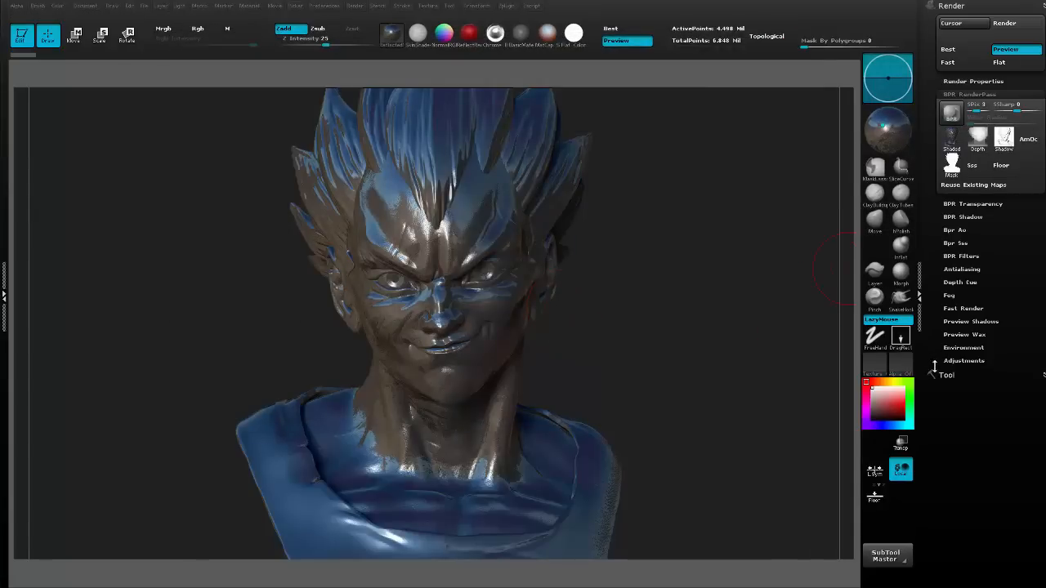
Turn polypaint back on for the head, Hair, Eyes and Shirt subtools.
click(946, 376)
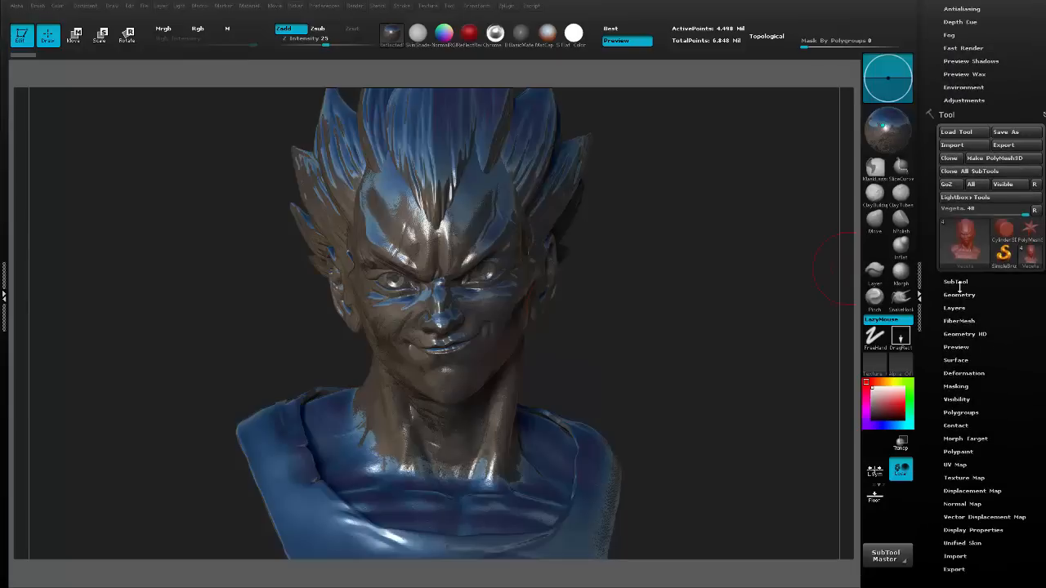
drag(961, 281, 961, 165)
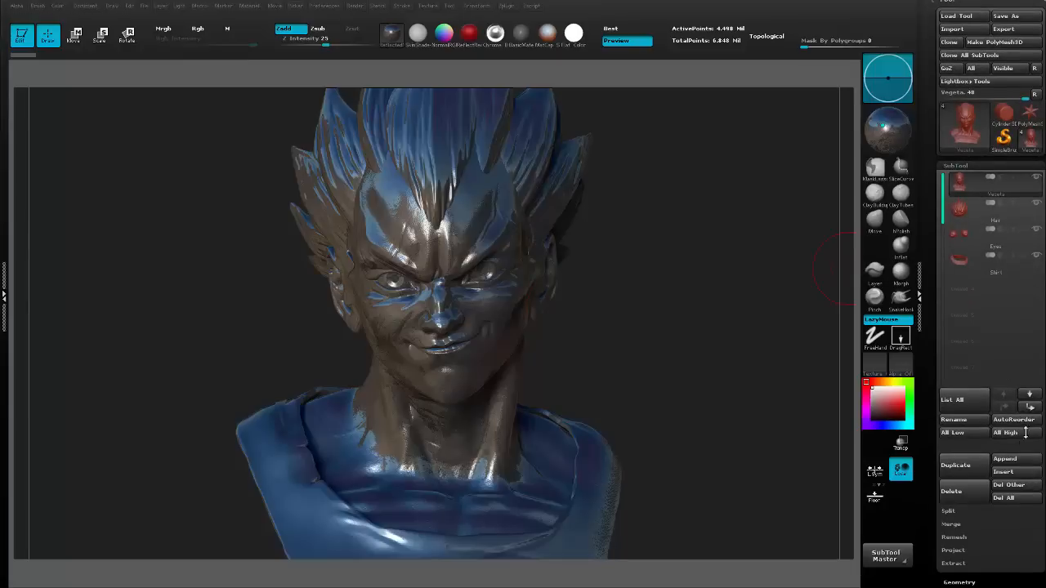
mouse_move(1040, 194)
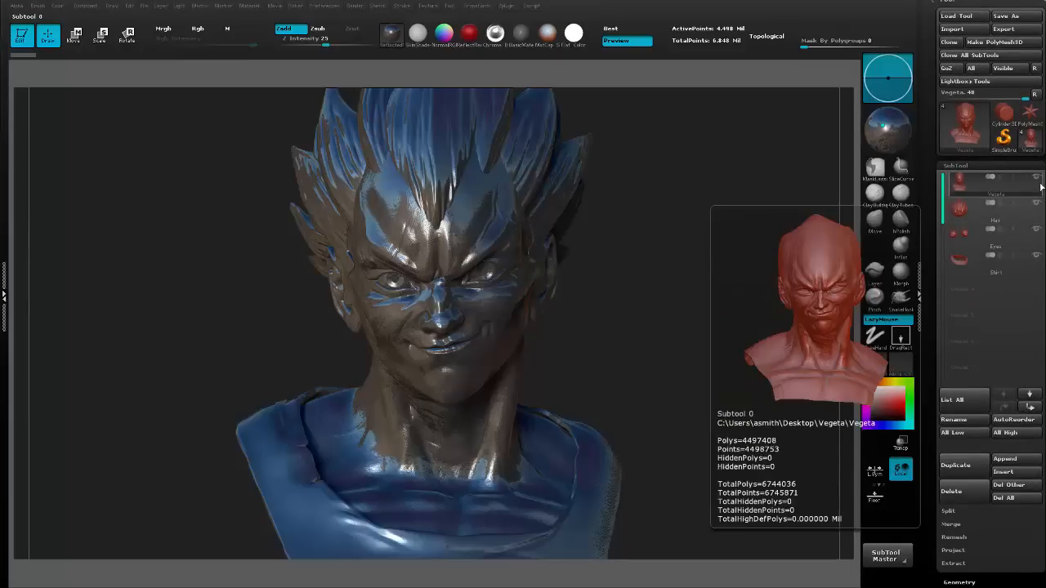
click(1028, 208)
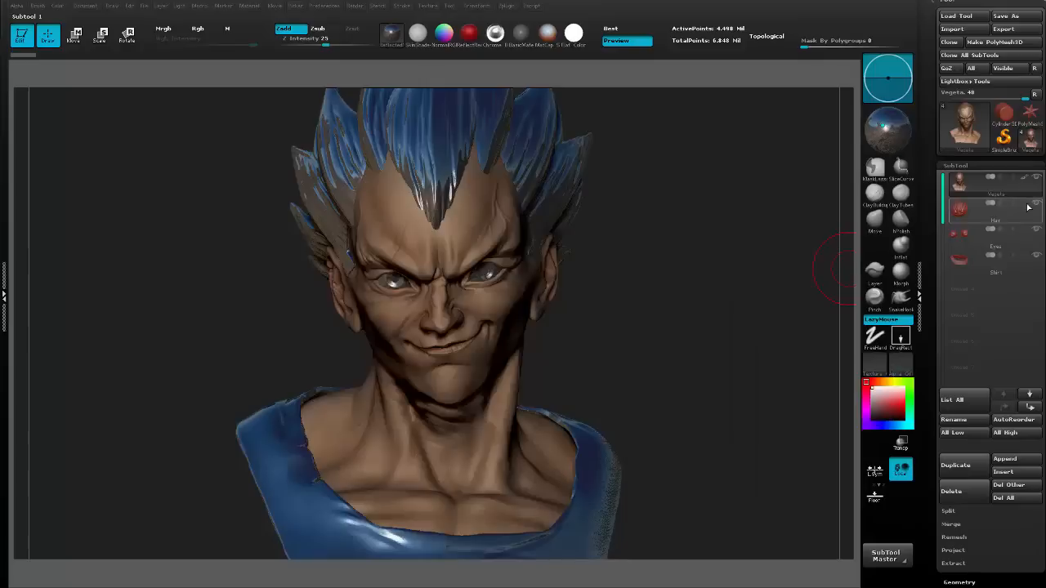
mouse_move(1028, 208)
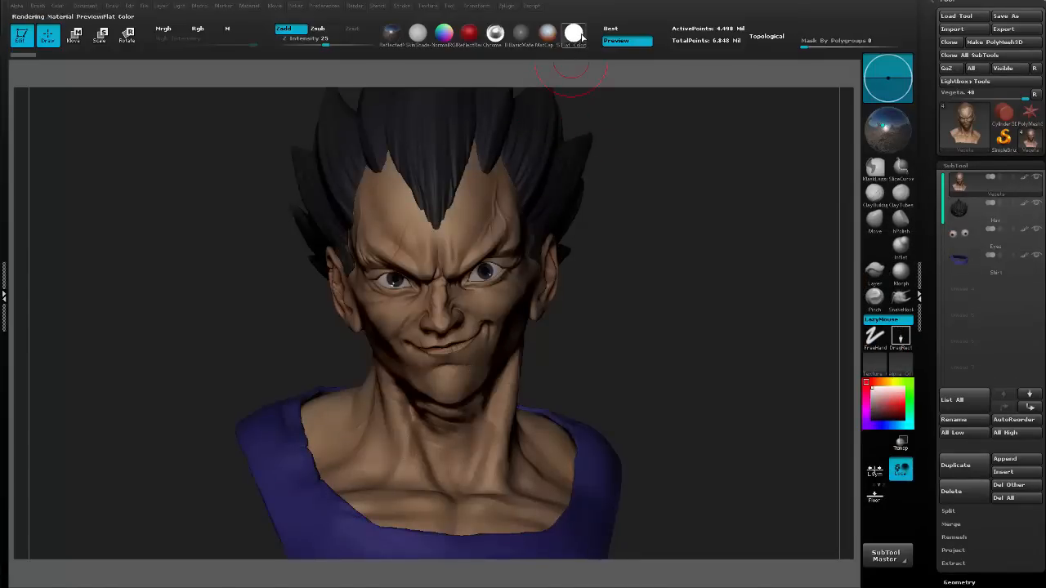
Enable Mrgb with the Flat Color material and fill the head subtool with white.
mouse_move(577, 36)
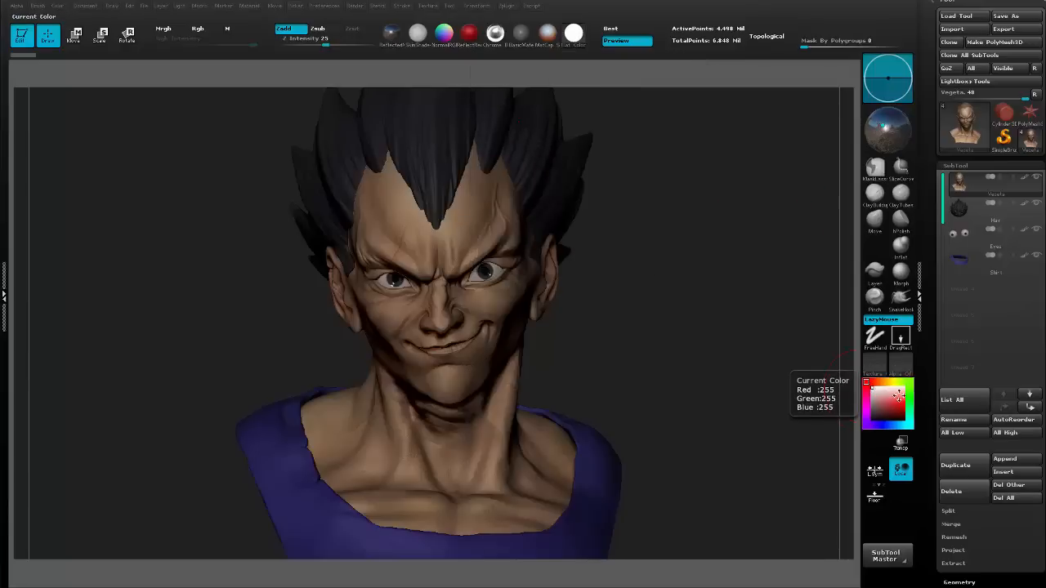
click(62, 8)
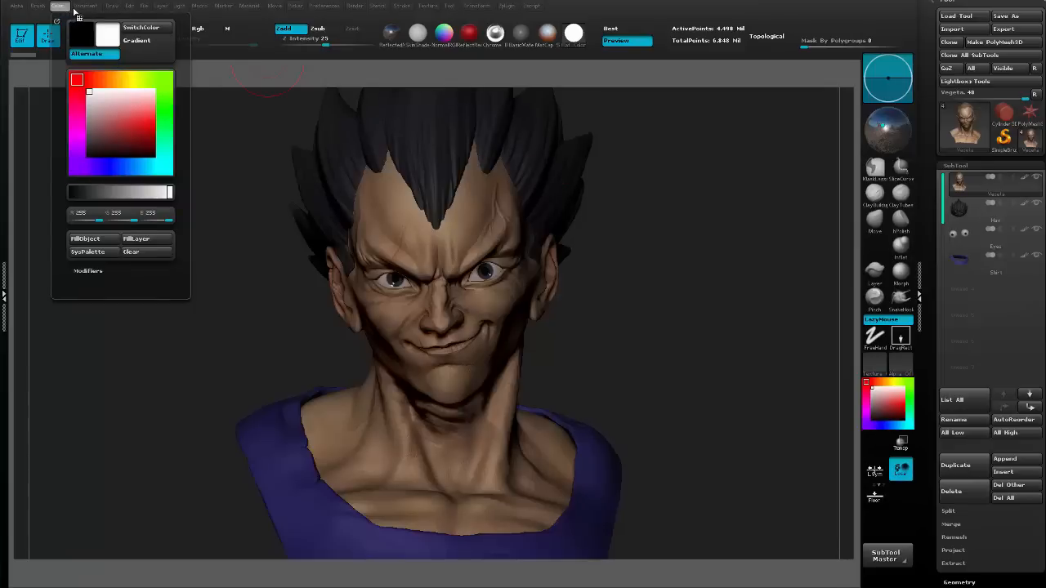
click(201, 6)
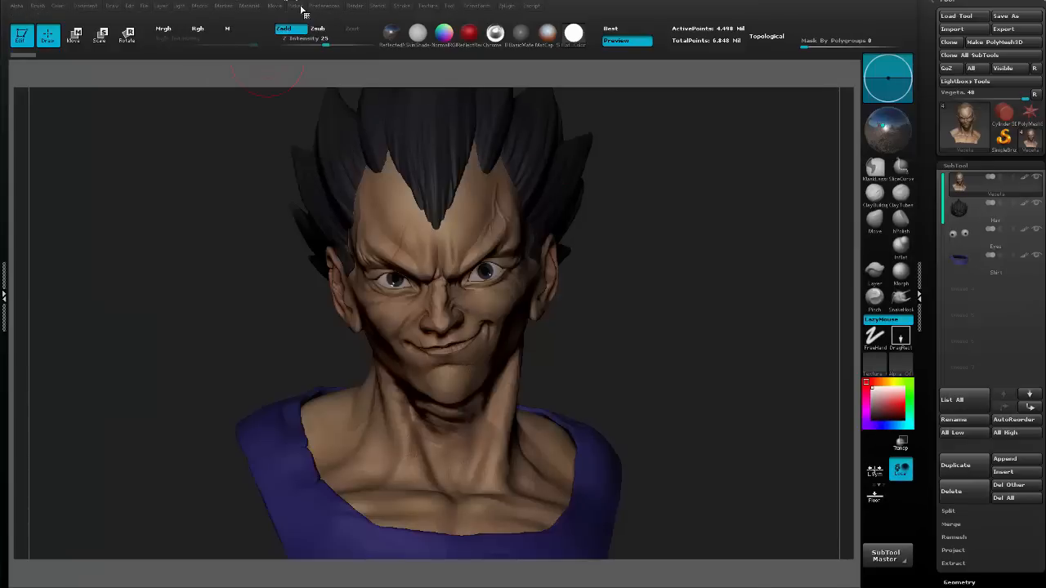
click(182, 30)
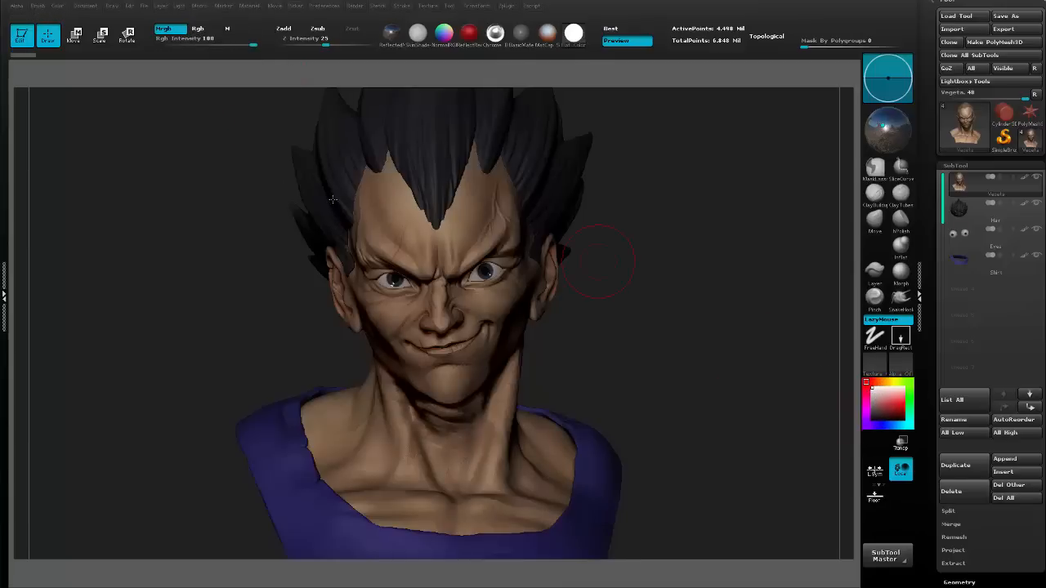
click(58, 6)
click(88, 239)
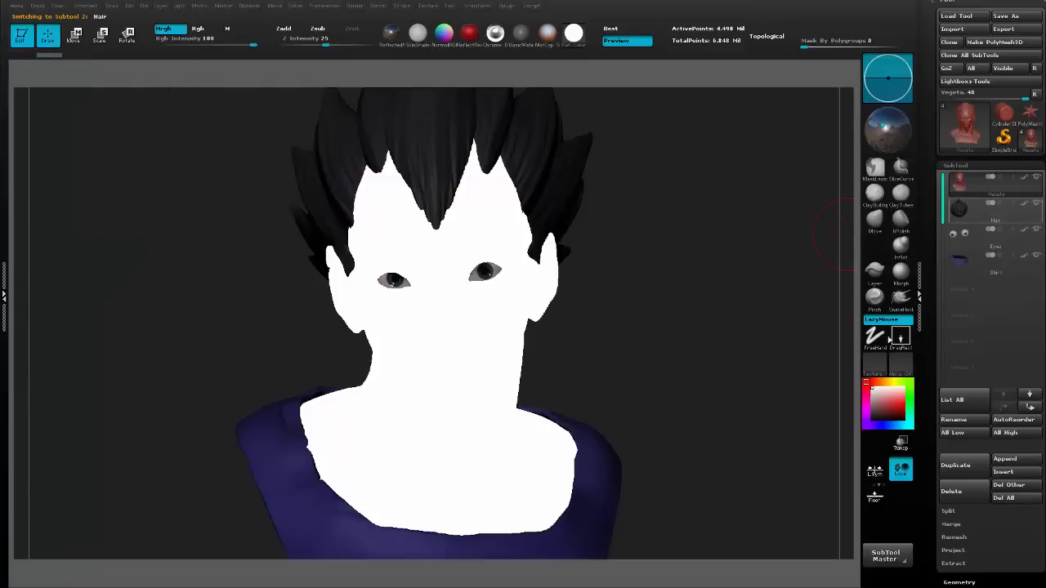
Fill the Hair subtool with a flat bright green.
click(906, 381)
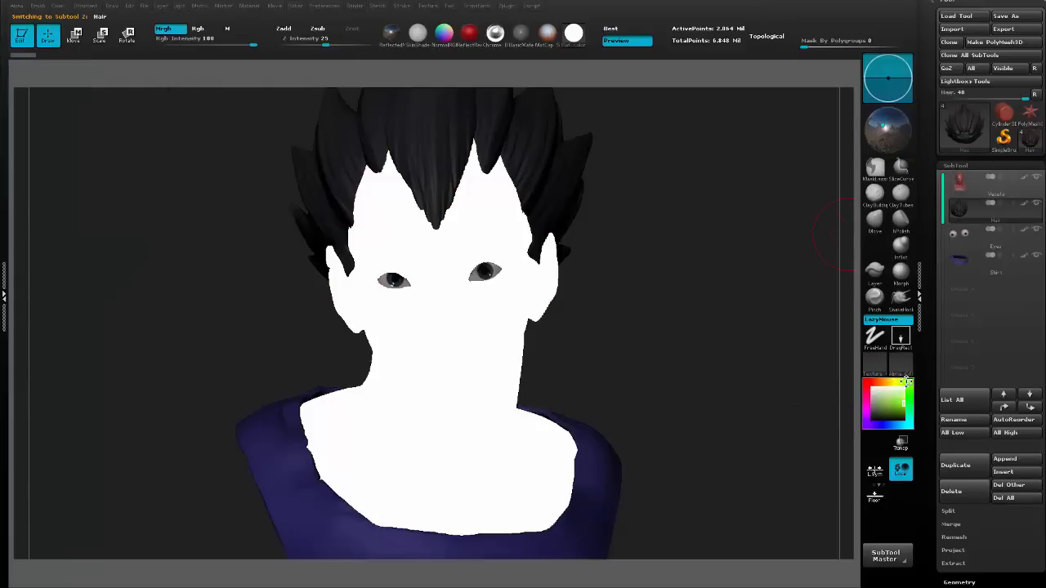
click(64, 6)
click(76, 240)
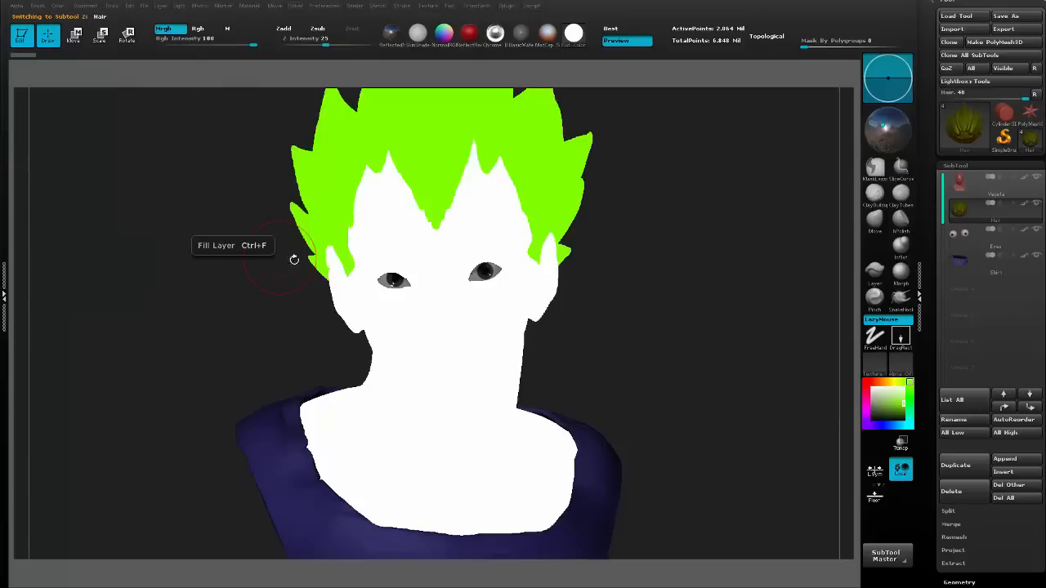
Fill the Eyes subtool with a flat blue, RGB 0, 113, 255.
click(968, 236)
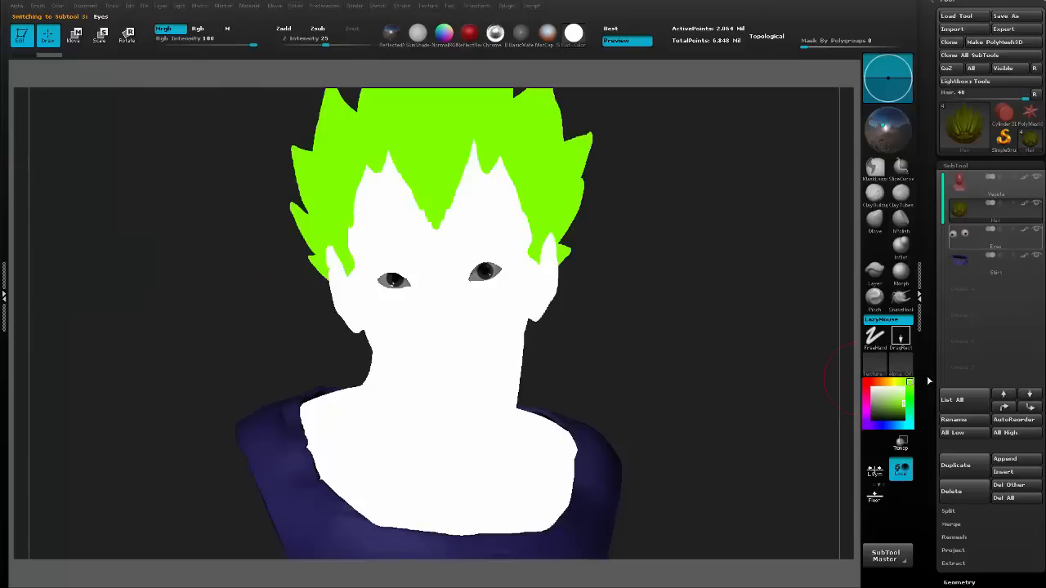
click(893, 423)
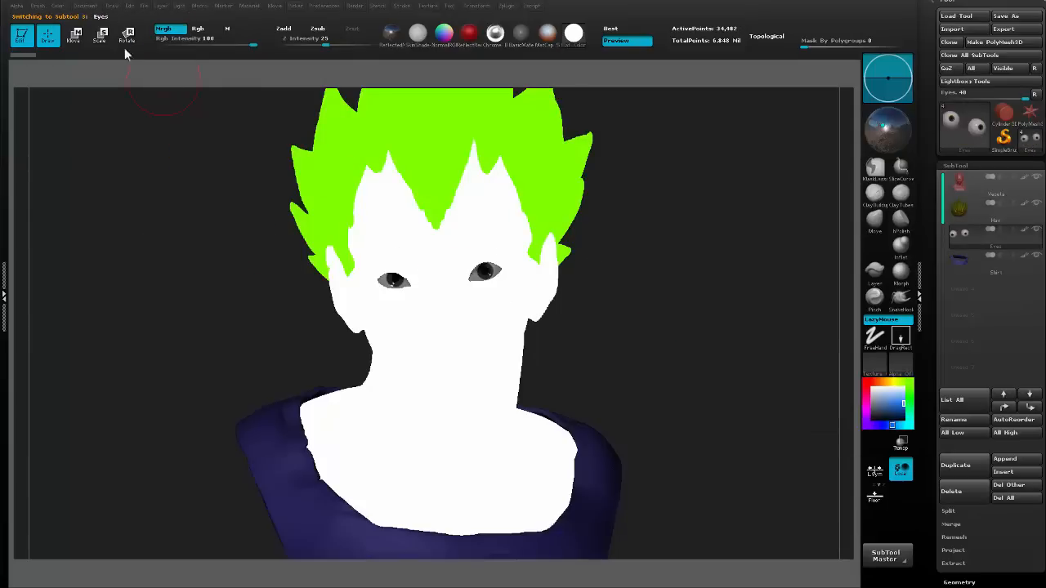
click(59, 6)
click(85, 238)
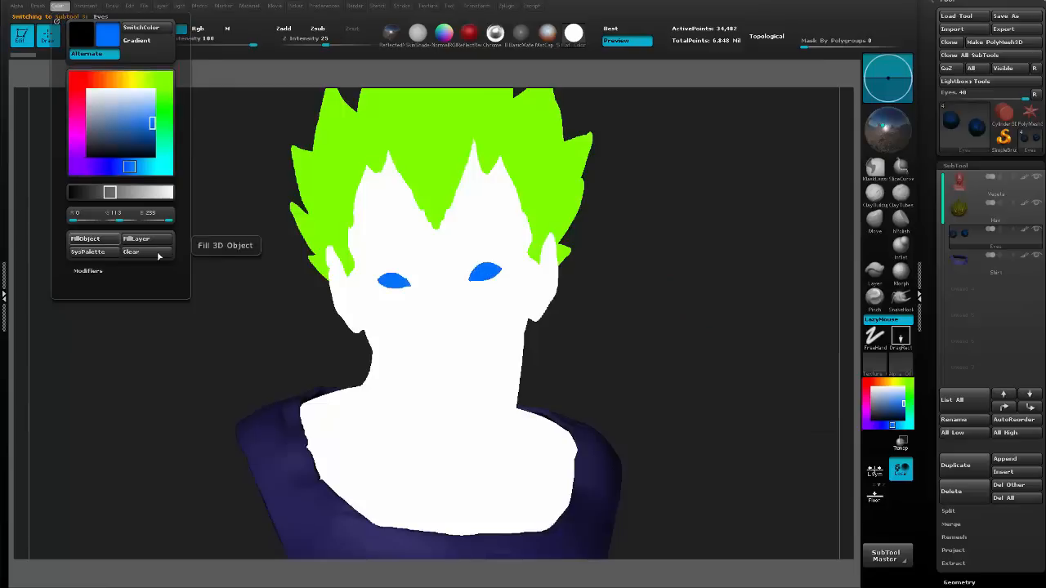
Fill the Shirt subtool with a flat magenta, RGB 217, 0, 255.
click(966, 262)
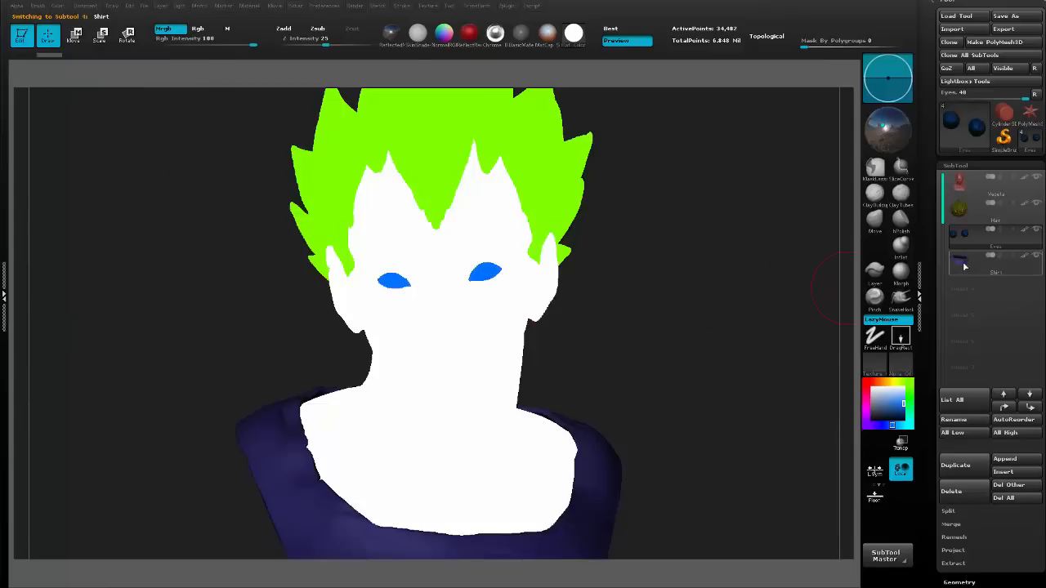
click(865, 412)
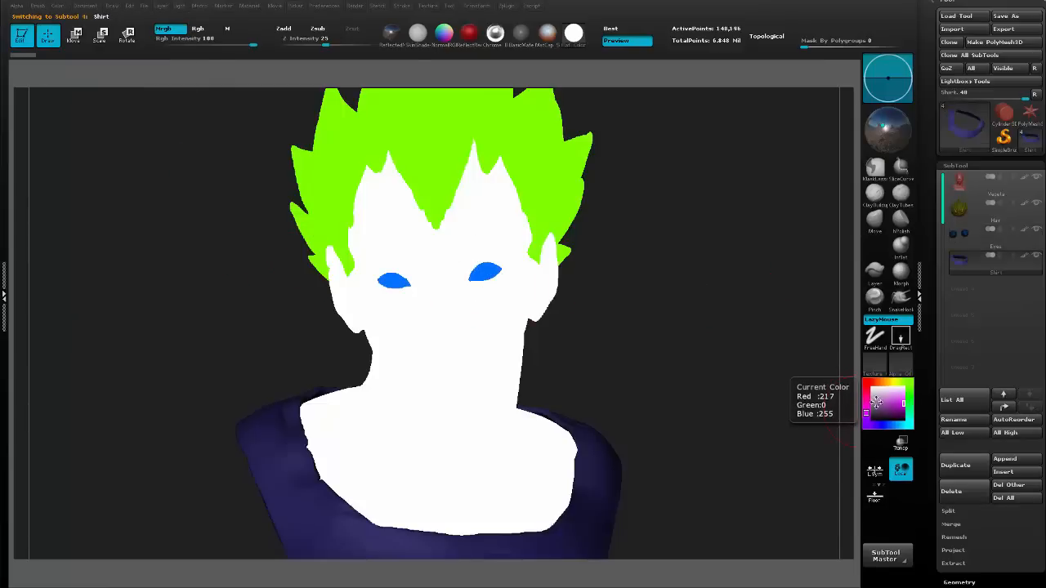
click(58, 5)
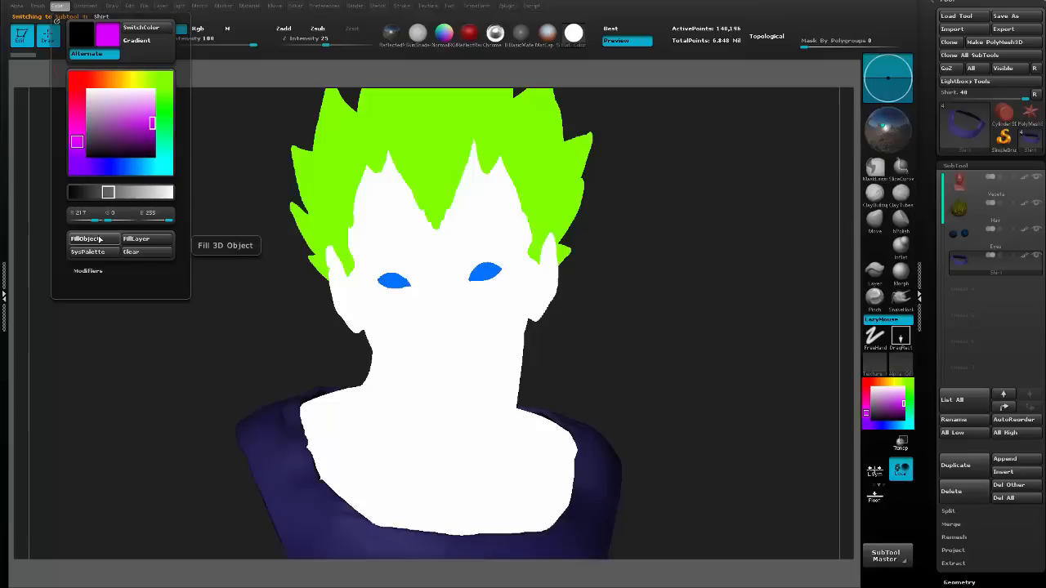
click(96, 239)
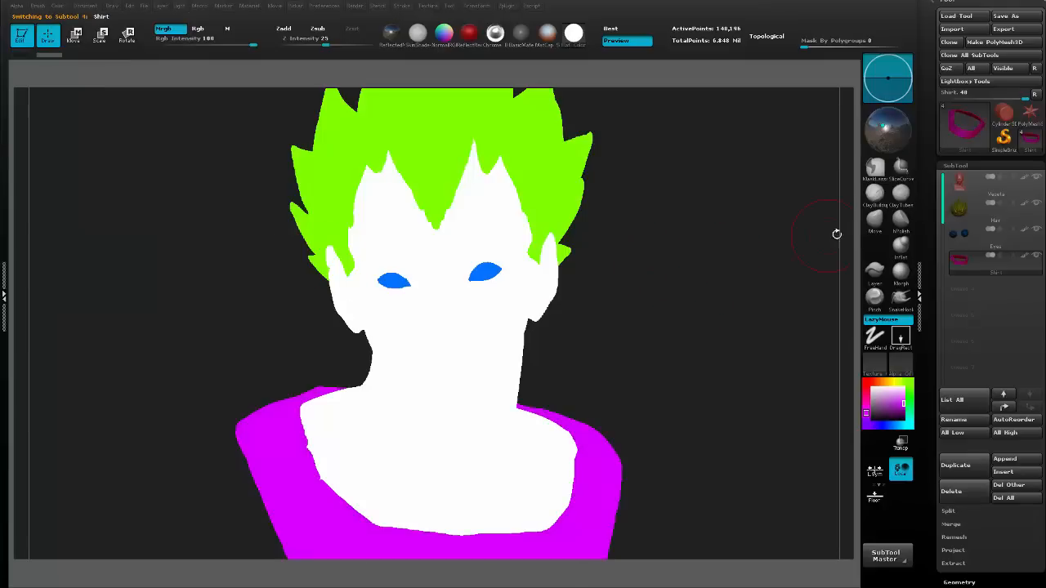
Run a Best Preview Render of the flat color-coded bust.
click(1013, 167)
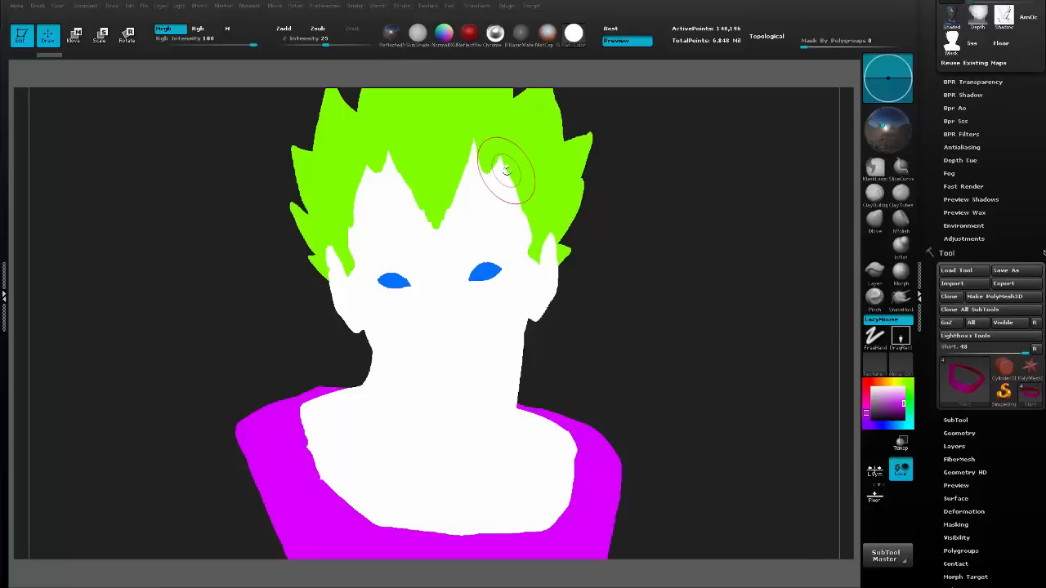
click(983, 254)
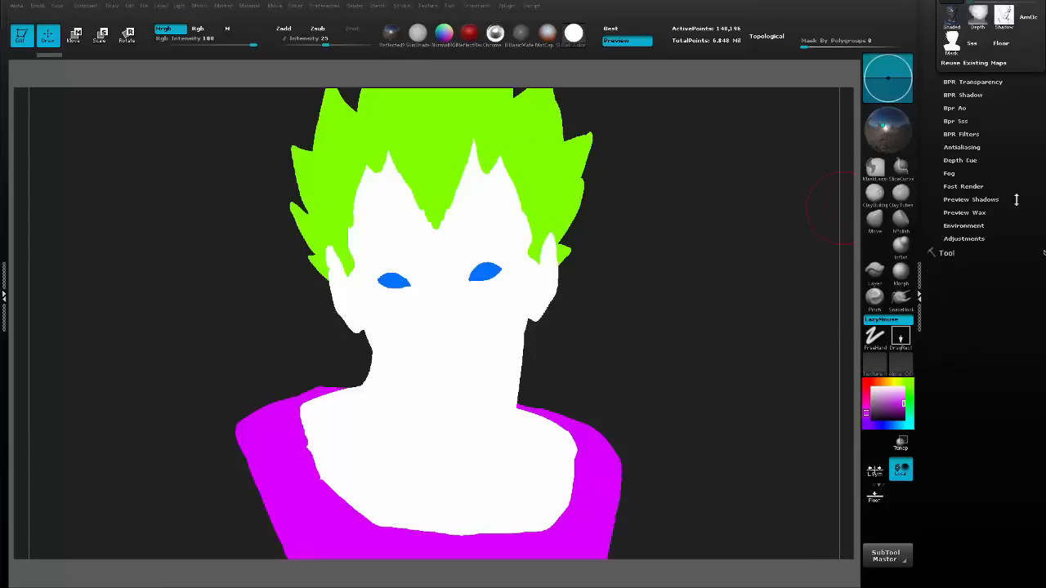
click(953, 113)
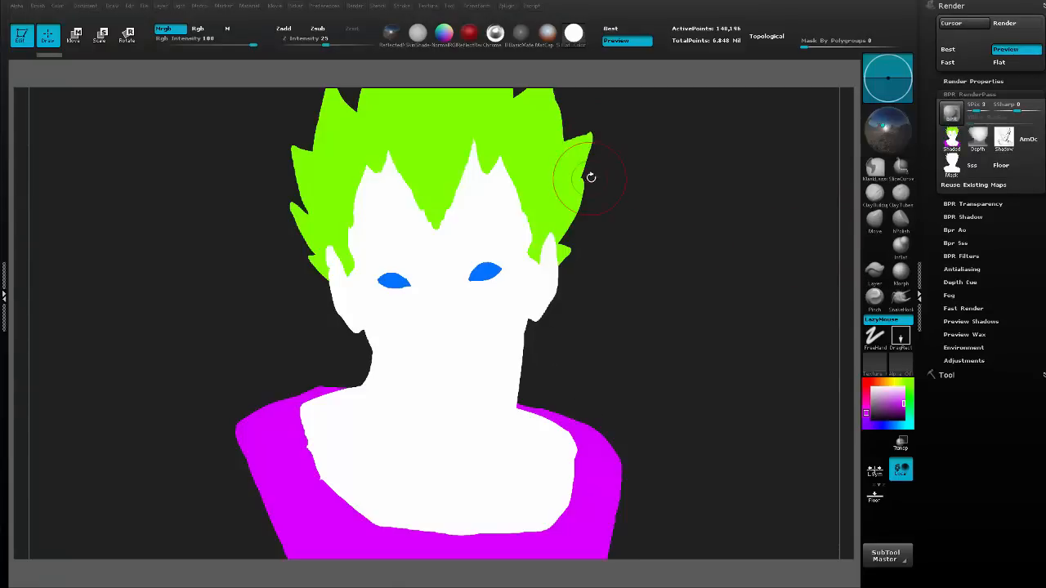
Export the shaded color ID render as a PSD named Matte in the Render Passes 2 folder.
click(952, 139)
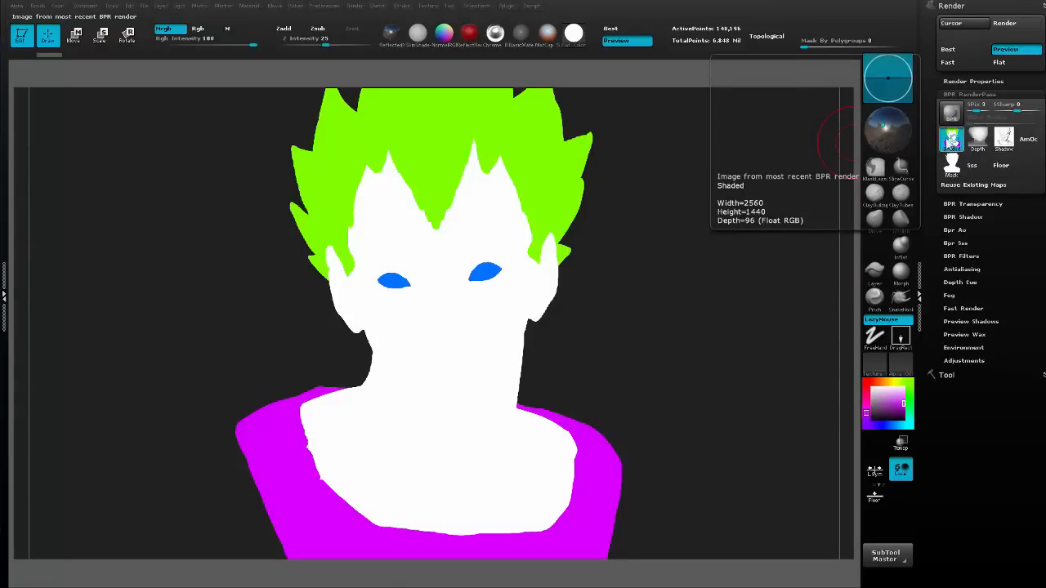
text(M)
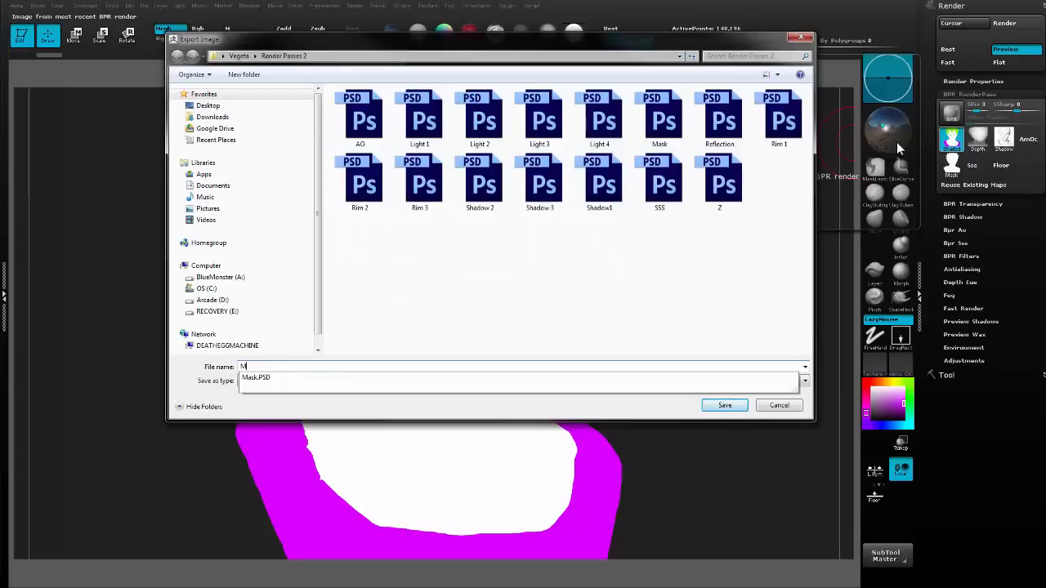
text(atte)
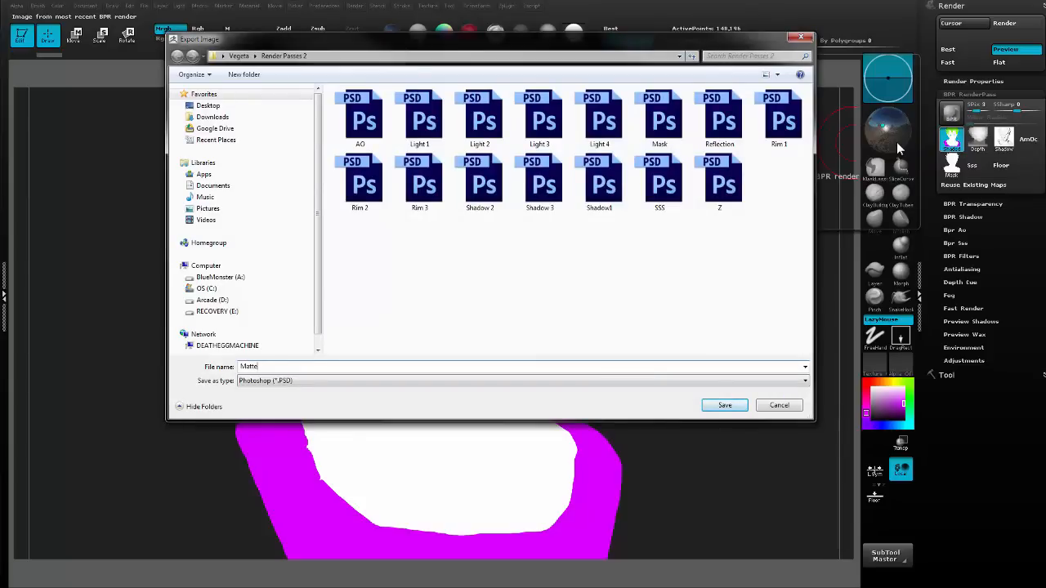
key(Return)
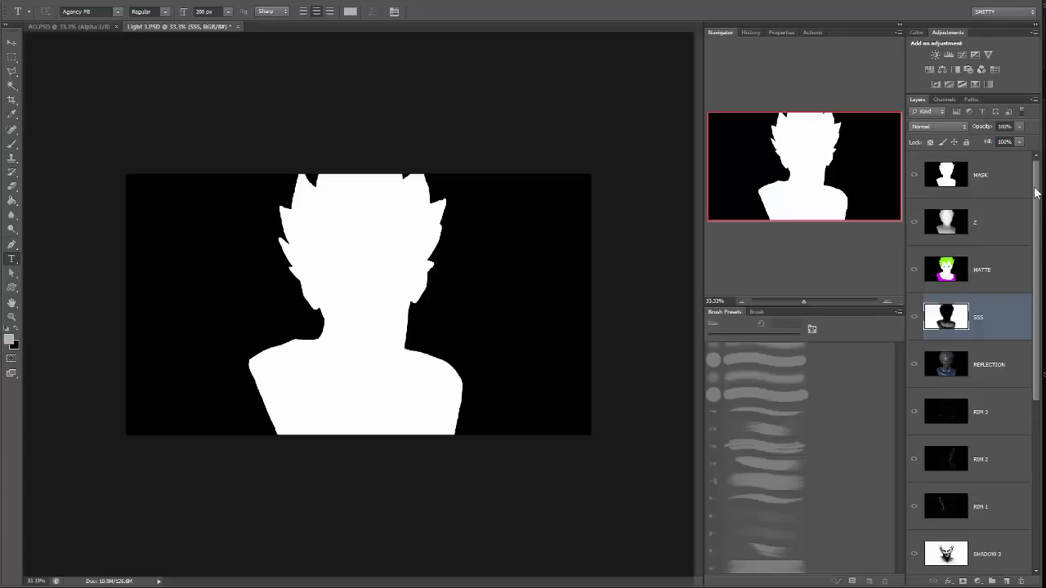
In Photoshop, set the blend mode of the MASK layer to Multiply.
mouse_move(1034, 192)
mouse_down()
mouse_move(1033, 360)
mouse_move(1034, 189)
mouse_up()
click(1018, 175)
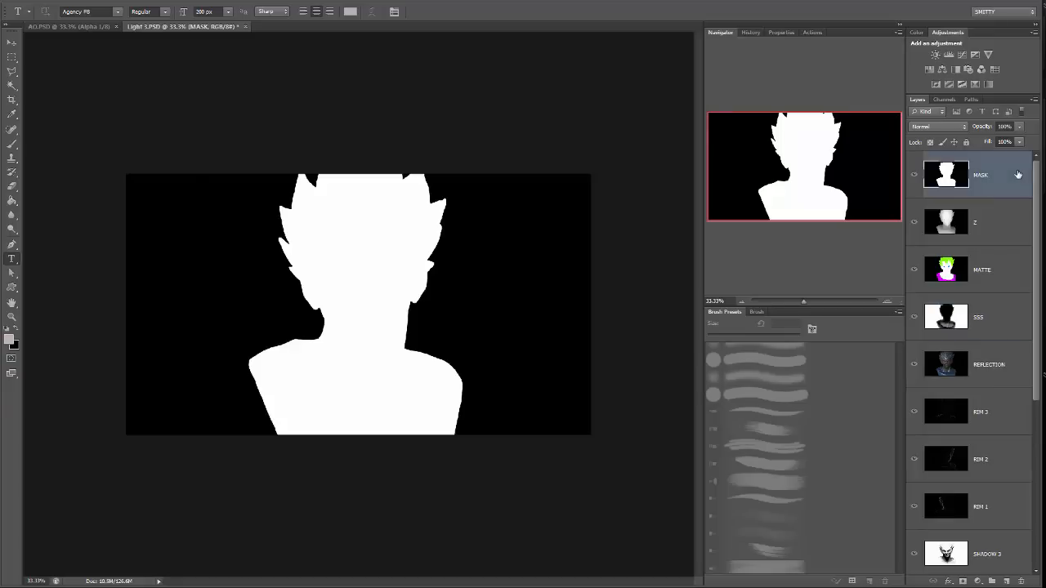
click(952, 126)
click(951, 173)
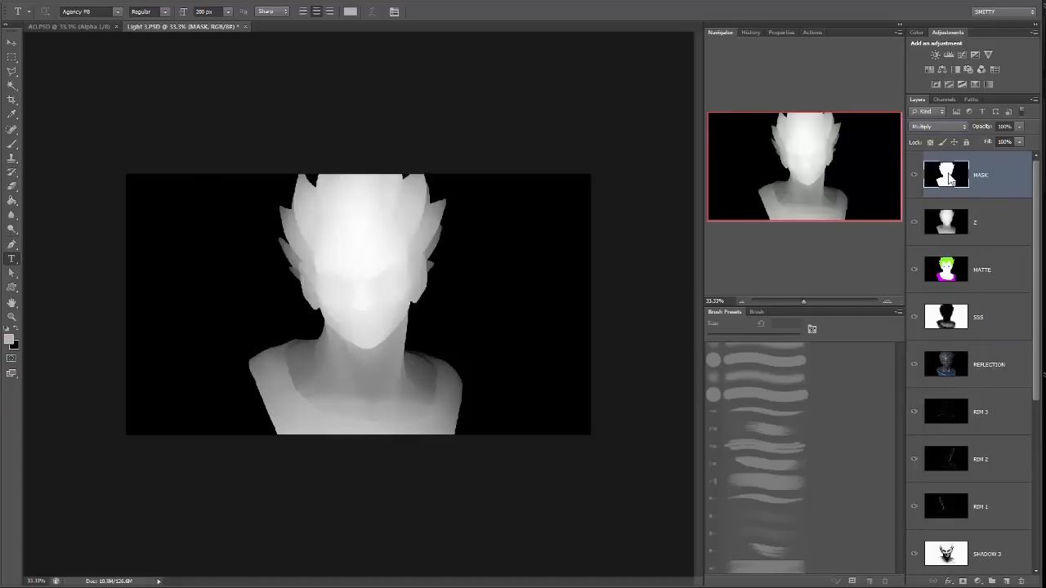
Hide the Z, MATTE, SSS and REFLECTION layers.
click(914, 222)
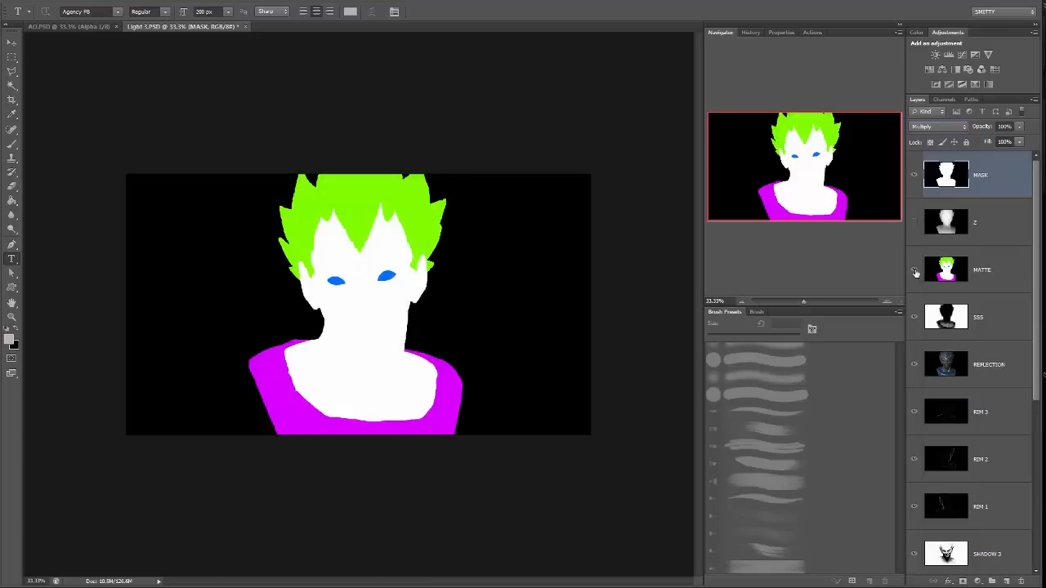
click(915, 271)
click(914, 317)
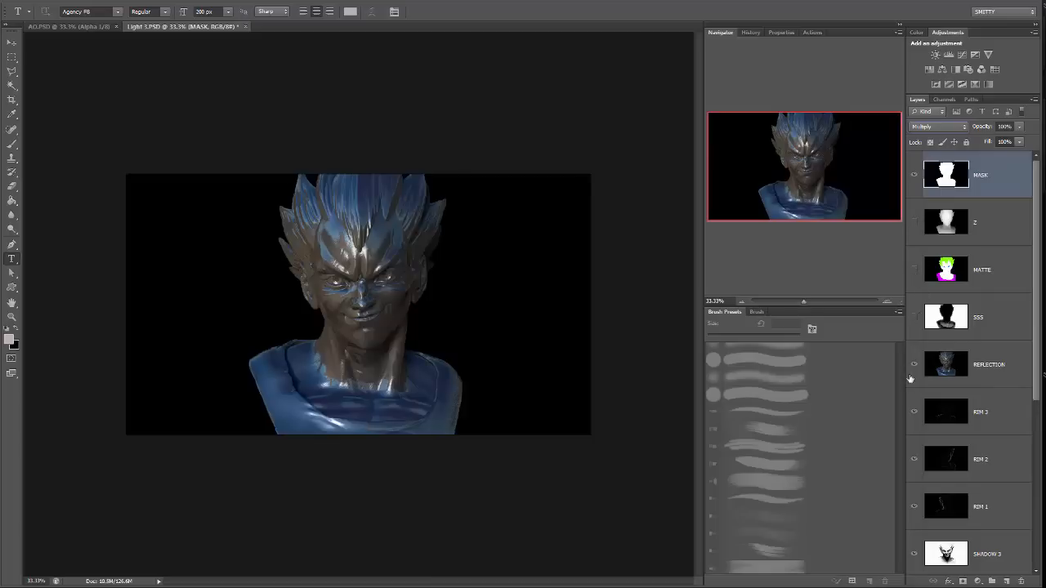
click(914, 365)
Hide all the RIM and SHADOW layers.
scroll(931, 398, down, 3)
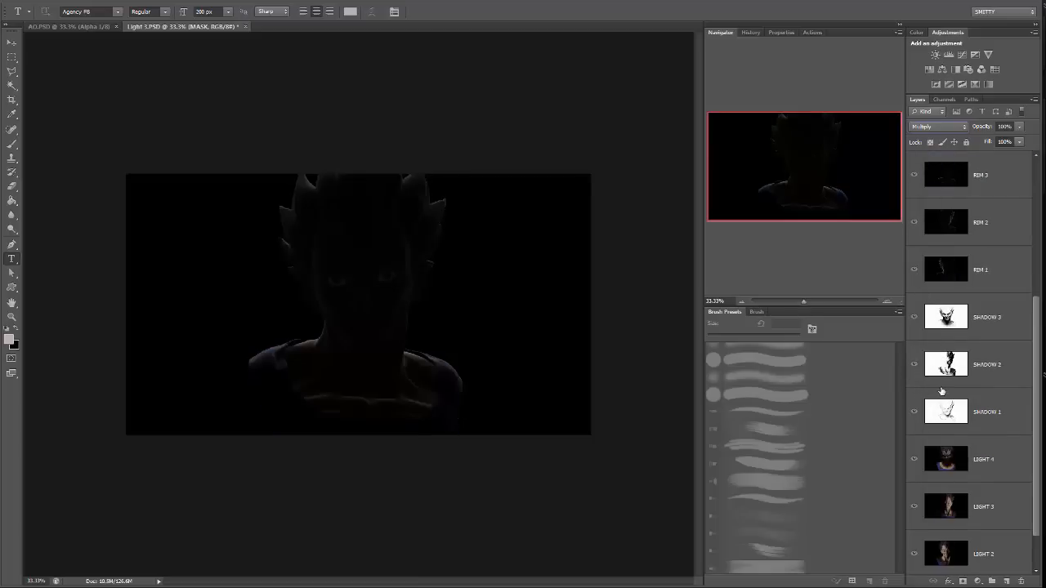
scroll(948, 294, up, 2)
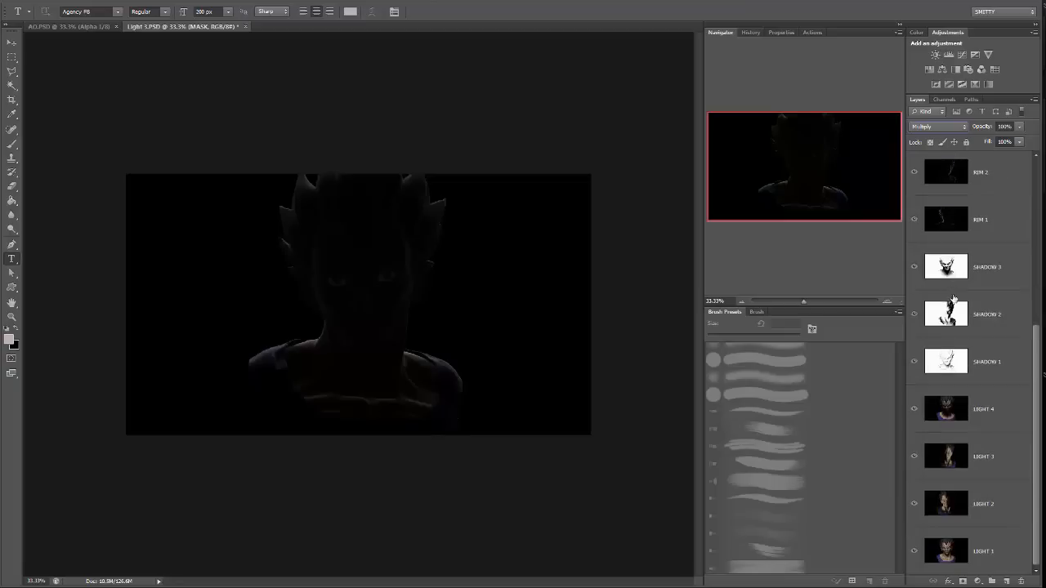
scroll(960, 306, down, 2)
drag(914, 268, 921, 364)
scroll(929, 315, down, 3)
drag(916, 268, 916, 360)
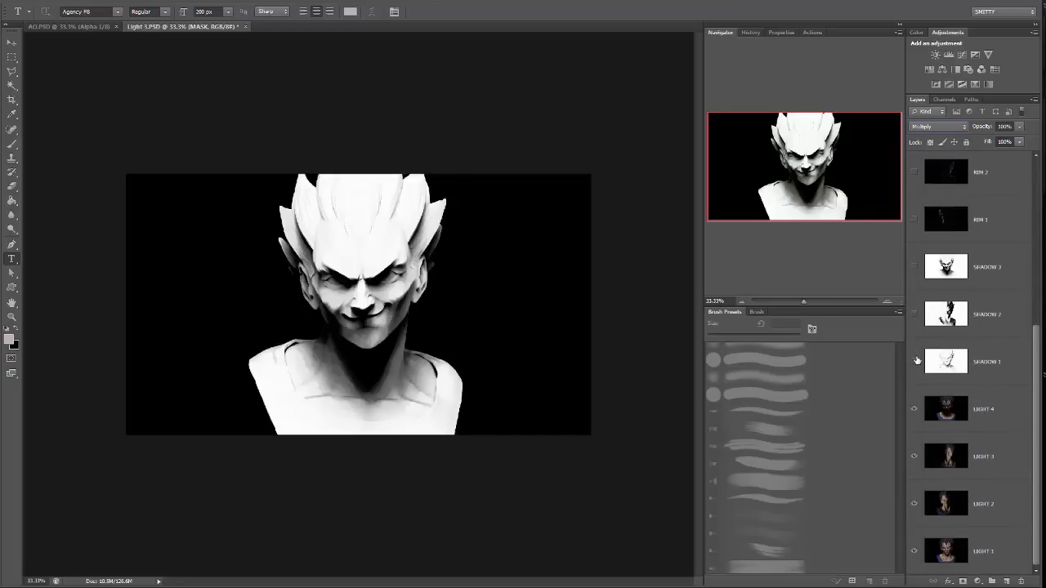
Hide the LIGHT 4, LIGHT 3 and LIGHT 2 layers, leaving only LIGHT 1 showing under the mask.
click(998, 417)
drag(913, 408, 915, 516)
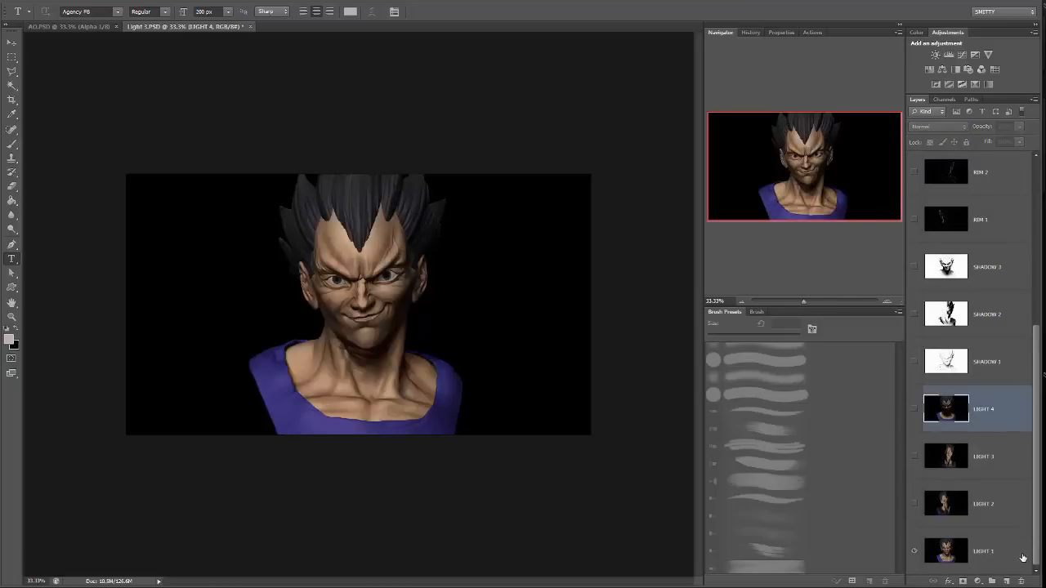
click(998, 551)
click(812, 301)
drag(810, 303, 809, 305)
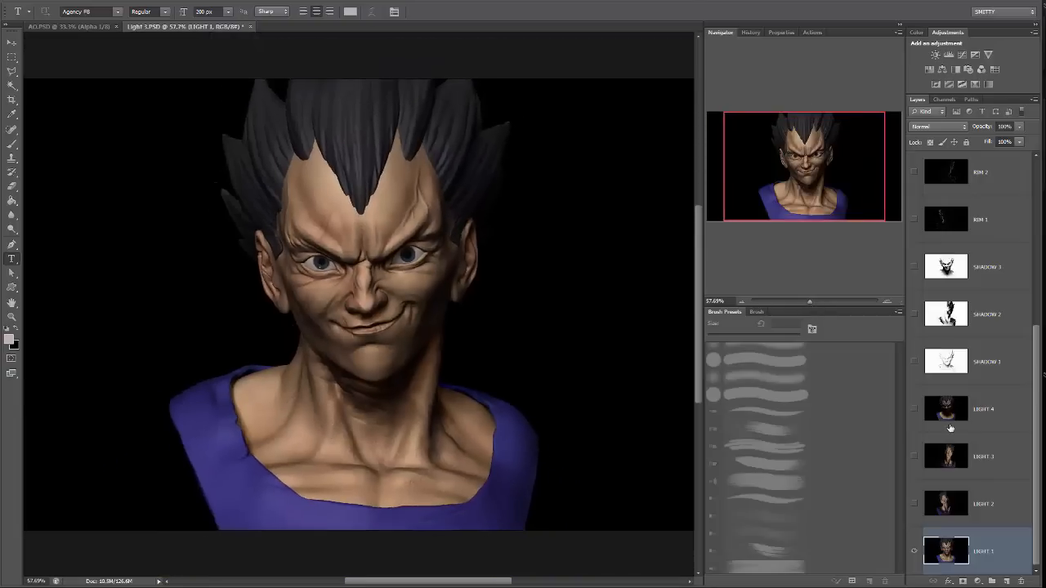
Show the LIGHT 2 layer, blend it with Screen and compare the image with and without it.
click(914, 504)
click(977, 500)
click(938, 126)
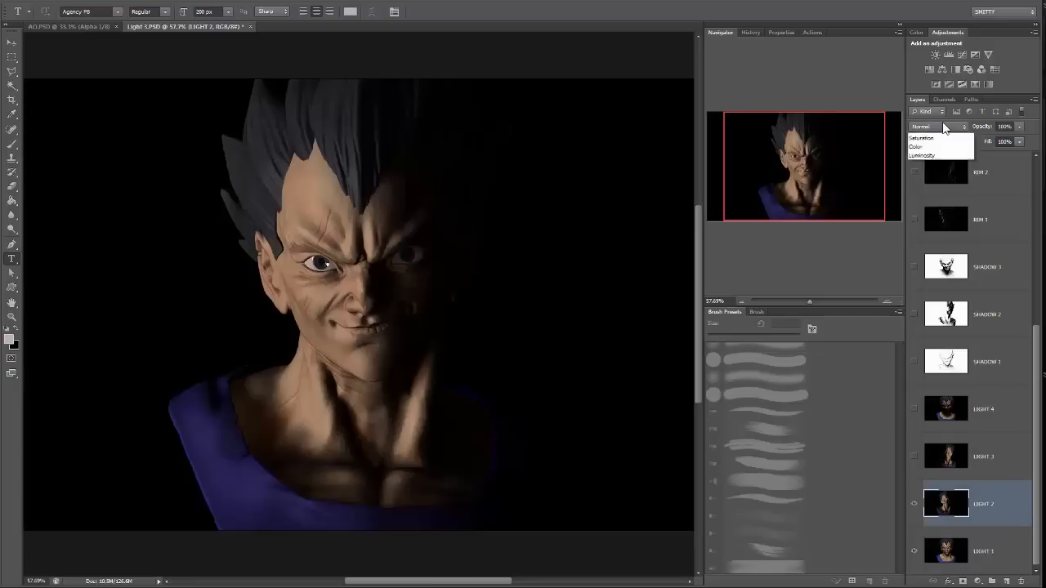
click(938, 227)
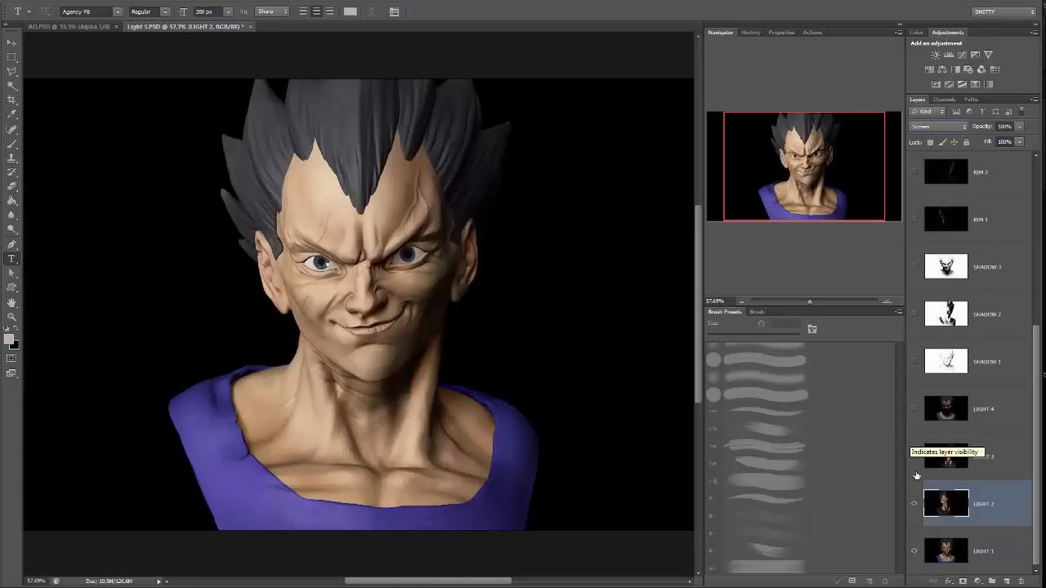
click(914, 504)
click(913, 504)
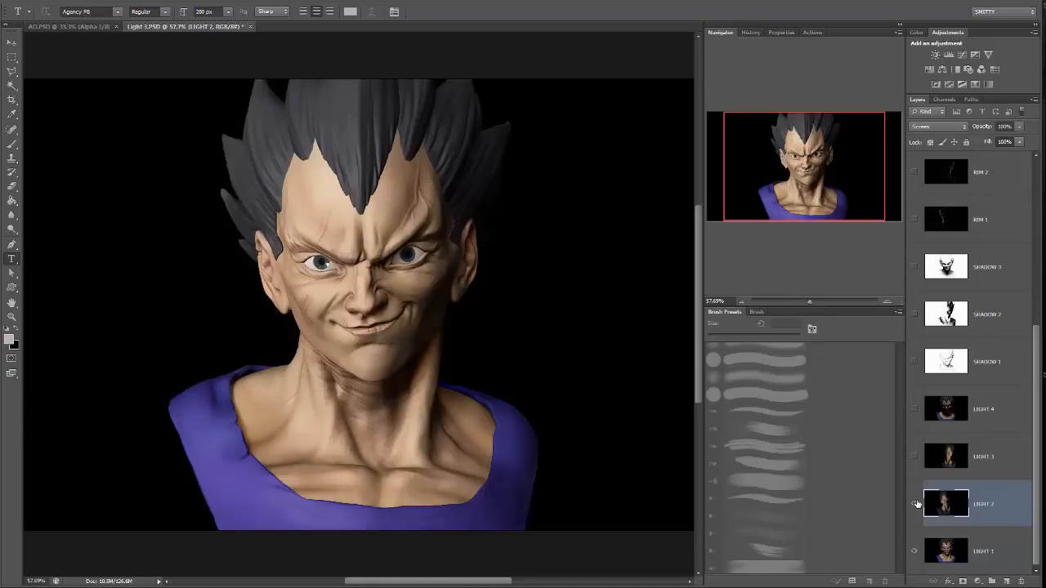
click(917, 504)
click(916, 504)
Show the LIGHT 3 layer, blend it with Screen and compare the image with and without it.
click(918, 464)
click(917, 462)
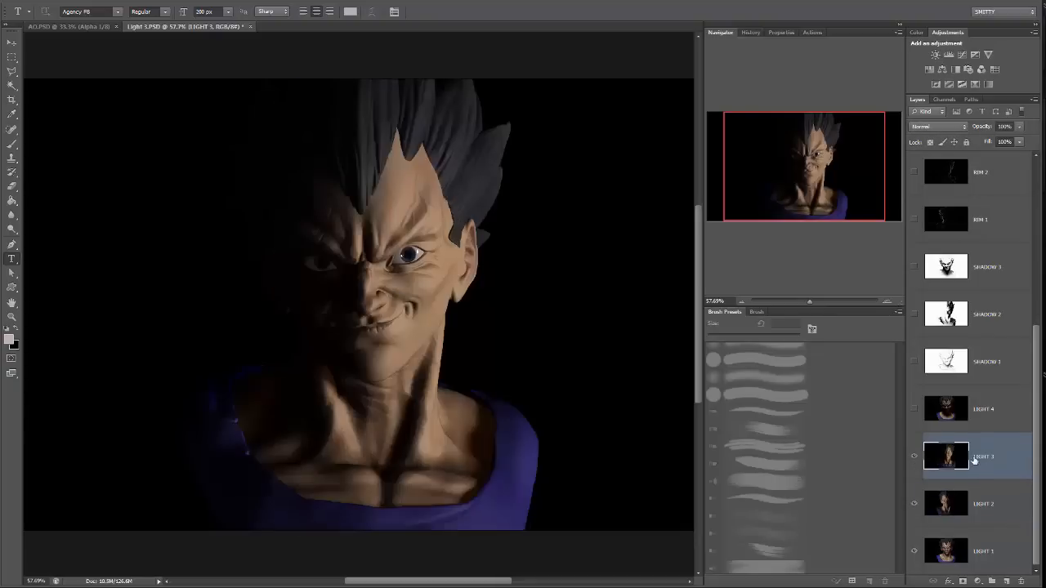
click(940, 127)
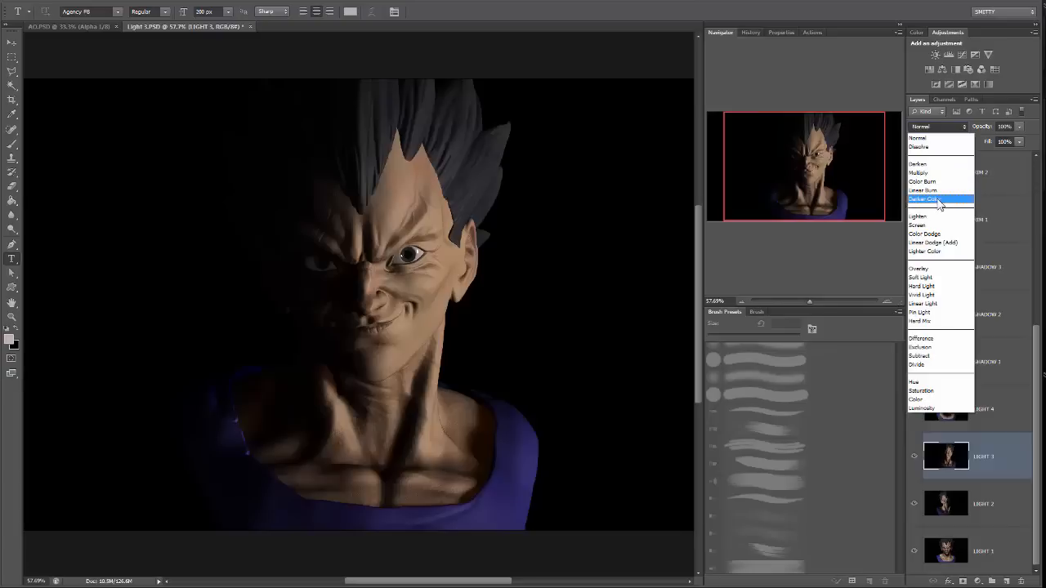
click(937, 225)
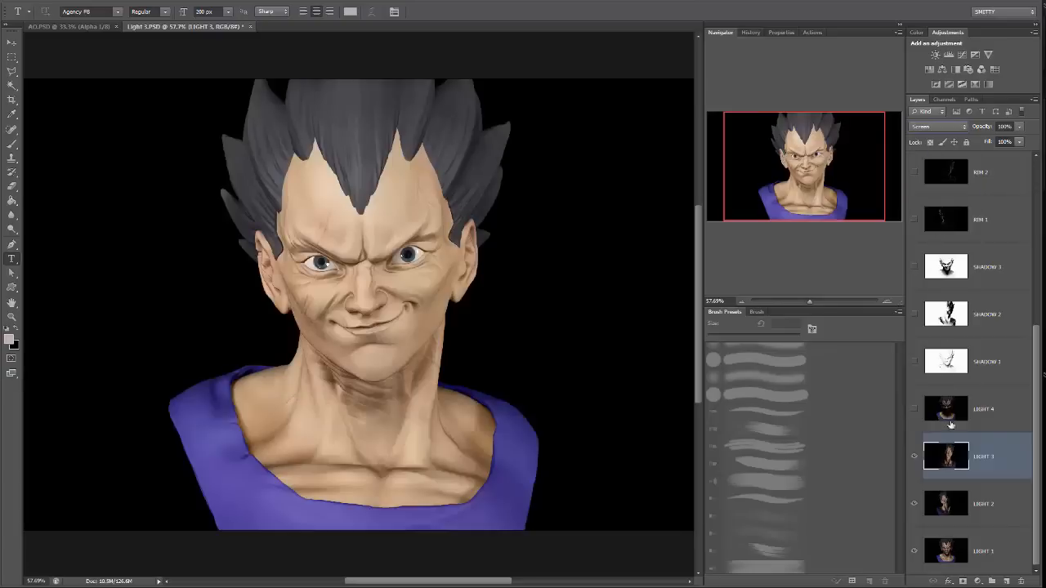
click(917, 457)
click(916, 458)
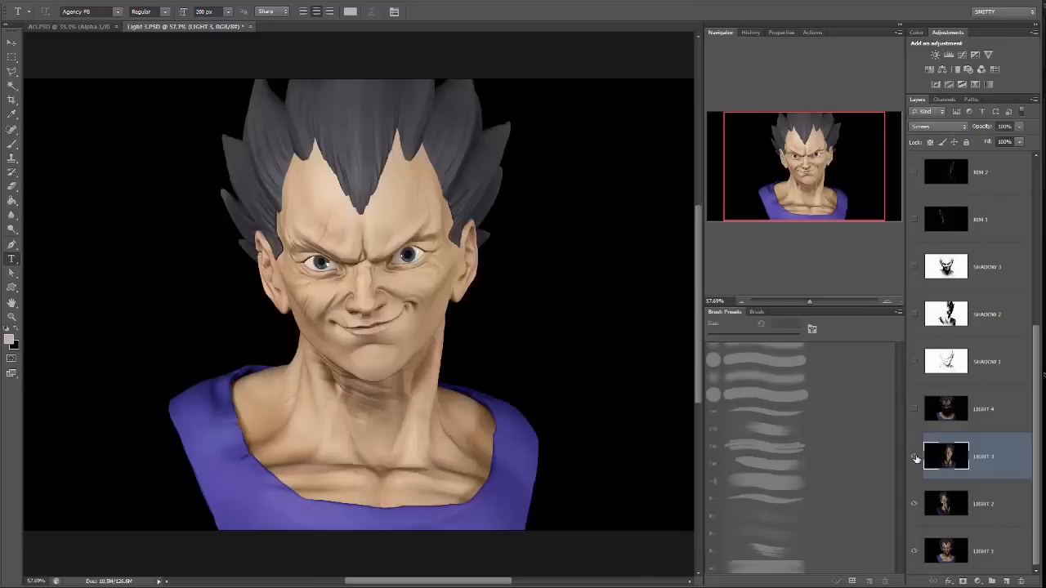
Toggle the visibility of LIGHT 1, LIGHT 3 and LIGHT 2 to examine what each light contributes.
click(912, 554)
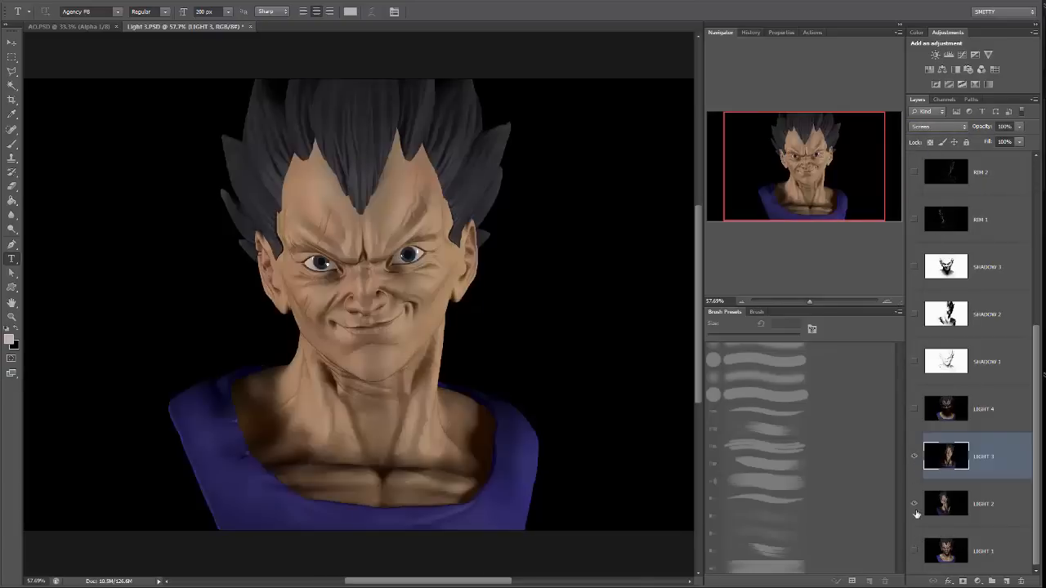
click(914, 457)
click(914, 458)
click(913, 504)
click(914, 504)
click(914, 552)
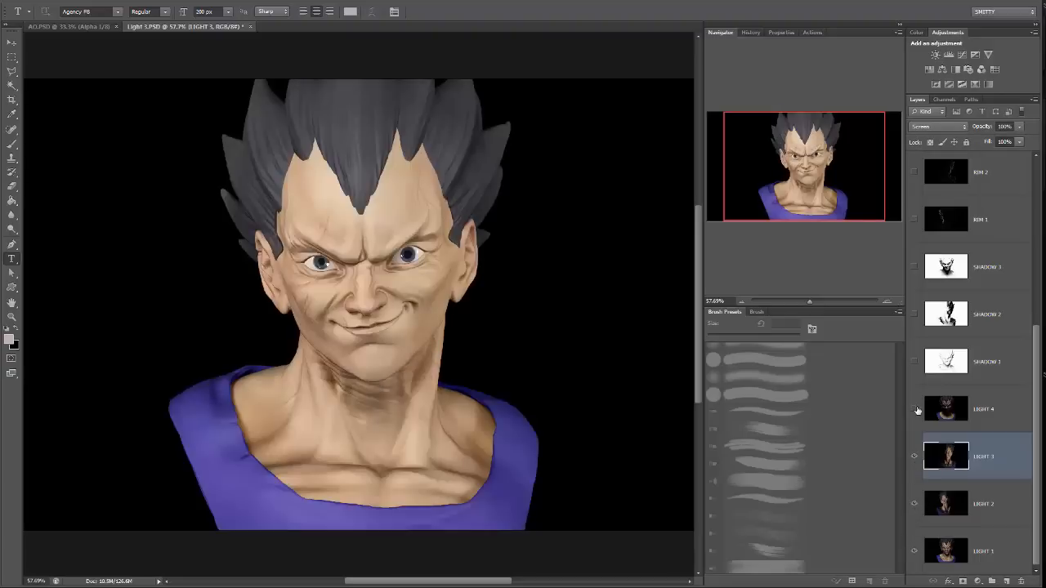
Show the LIGHT 4 layer and set its blend mode to Screen.
click(914, 409)
click(983, 410)
click(938, 127)
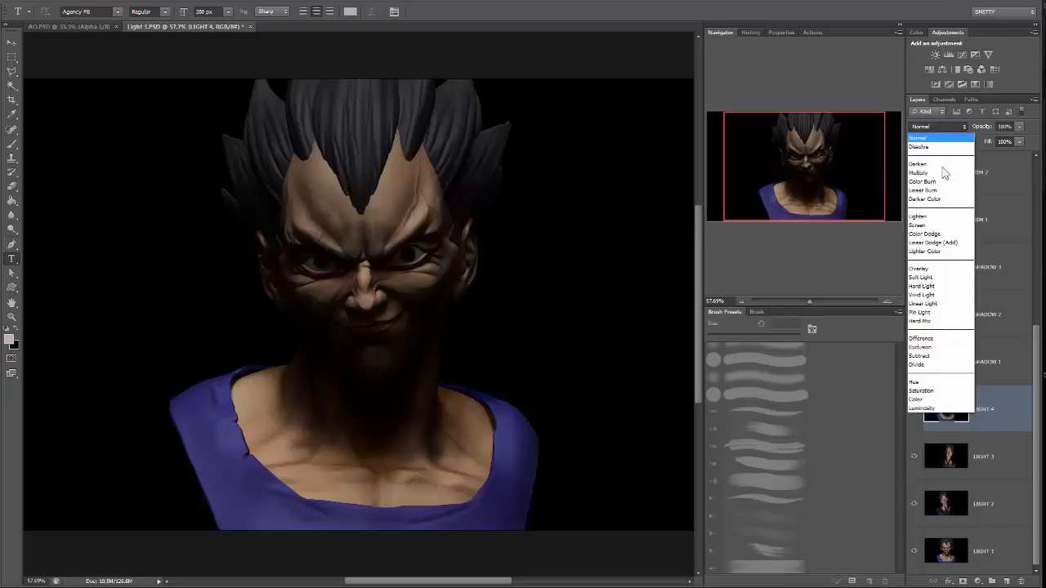
click(948, 225)
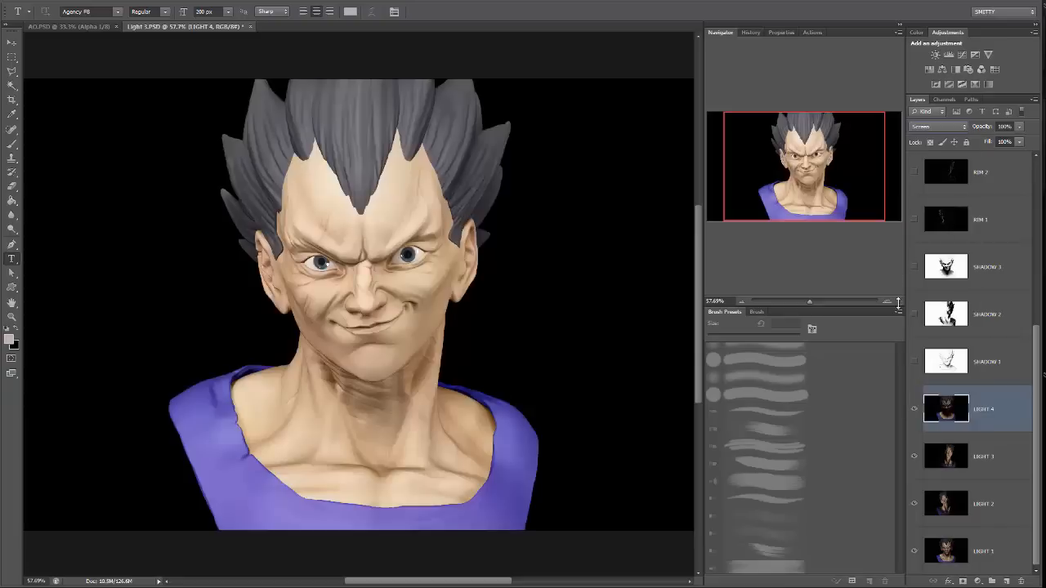
click(914, 410)
Lower the layer opacities to about 51% for LIGHT 4, 42% for LIGHT 3 and 45% for LIGHT 2.
click(1019, 127)
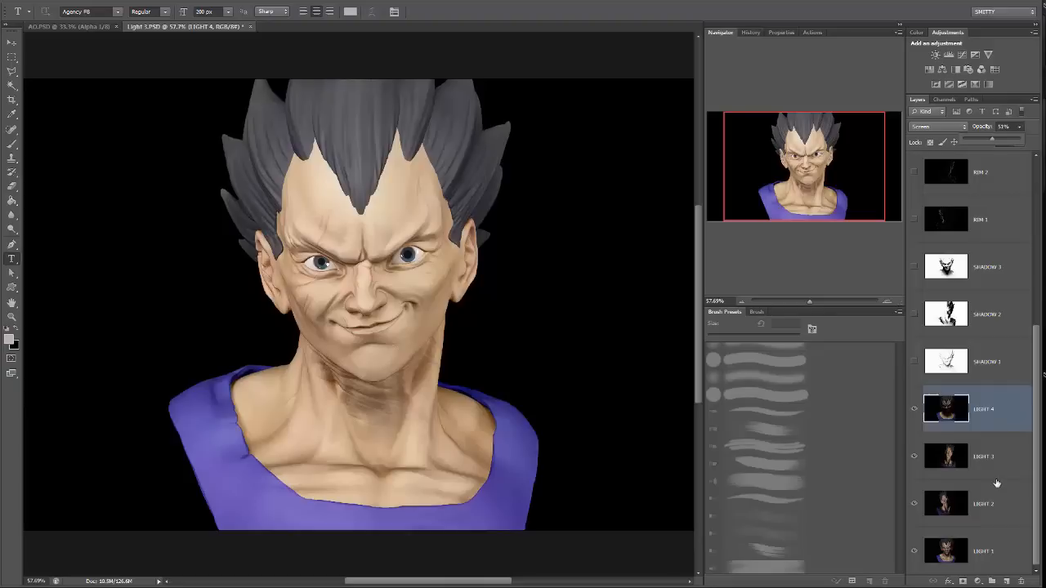
click(997, 459)
click(1018, 127)
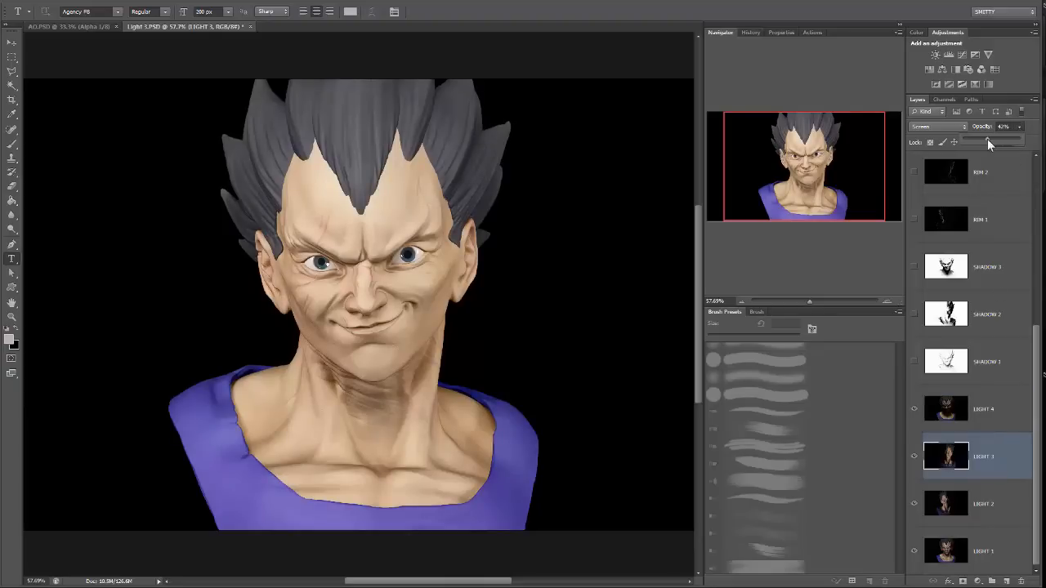
click(999, 513)
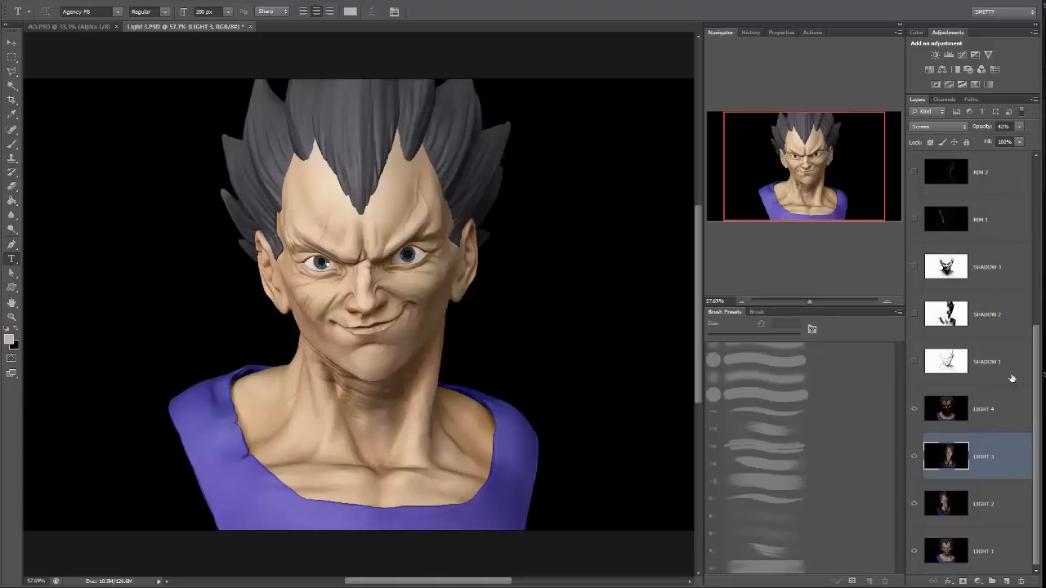
click(1020, 127)
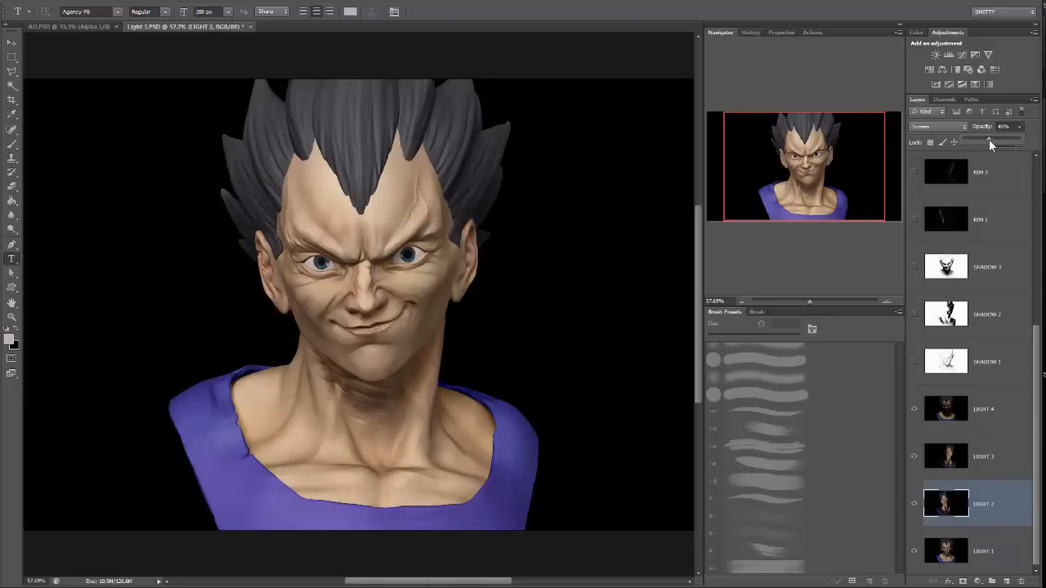
Add a new layer beneath LIGHT 1 and fill it with black.
drag(824, 300, 811, 298)
click(980, 543)
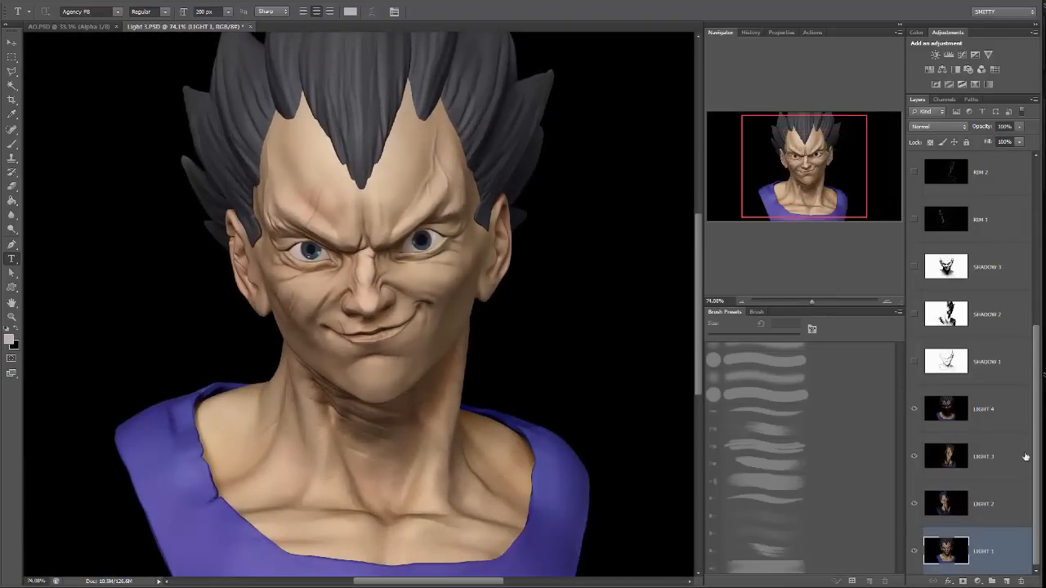
click(1006, 580)
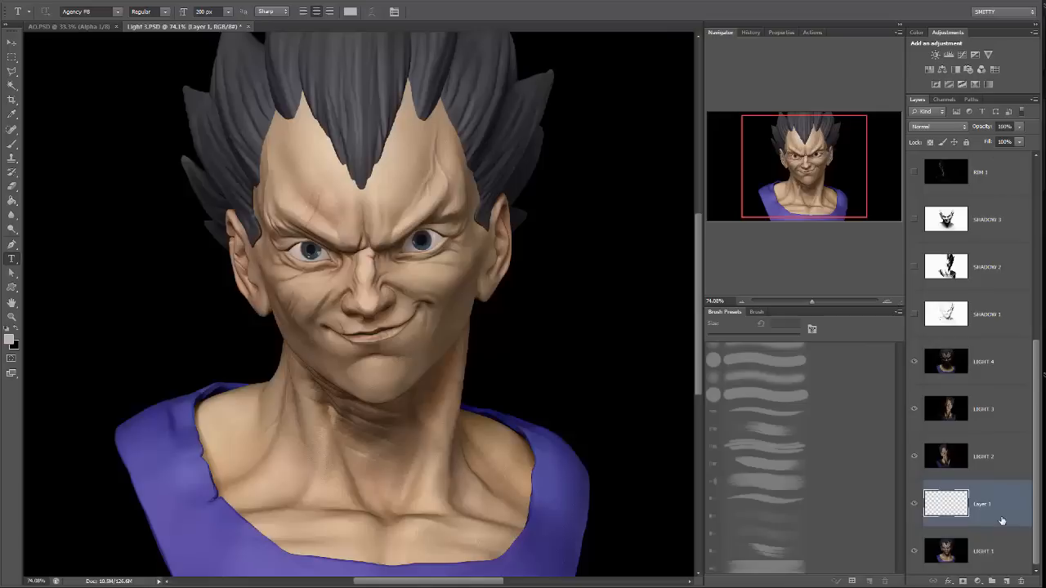
drag(1001, 527, 989, 551)
key(g)
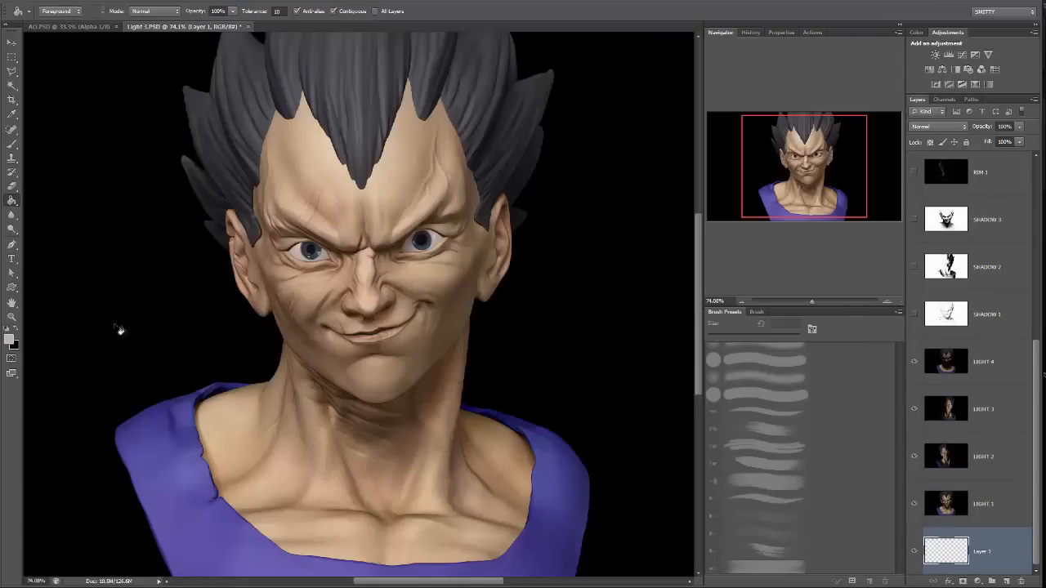
click(7, 328)
click(569, 304)
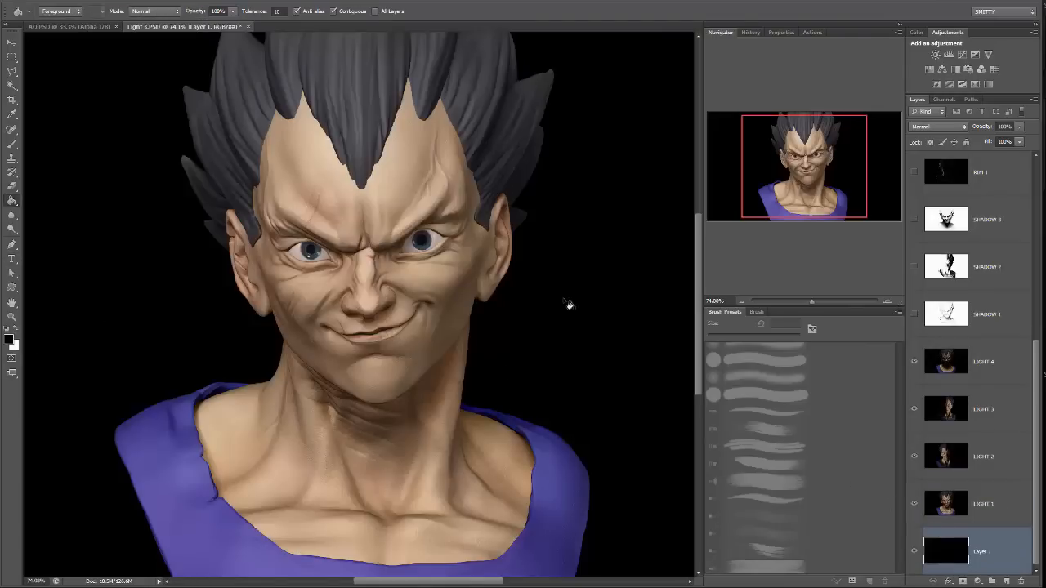
Rename the black background layer as BG.
double_click(982, 552)
text(BG)
key(Return)
Try the Screen blend mode on the LIGHT 1 layer and return it to Normal.
click(995, 515)
click(930, 130)
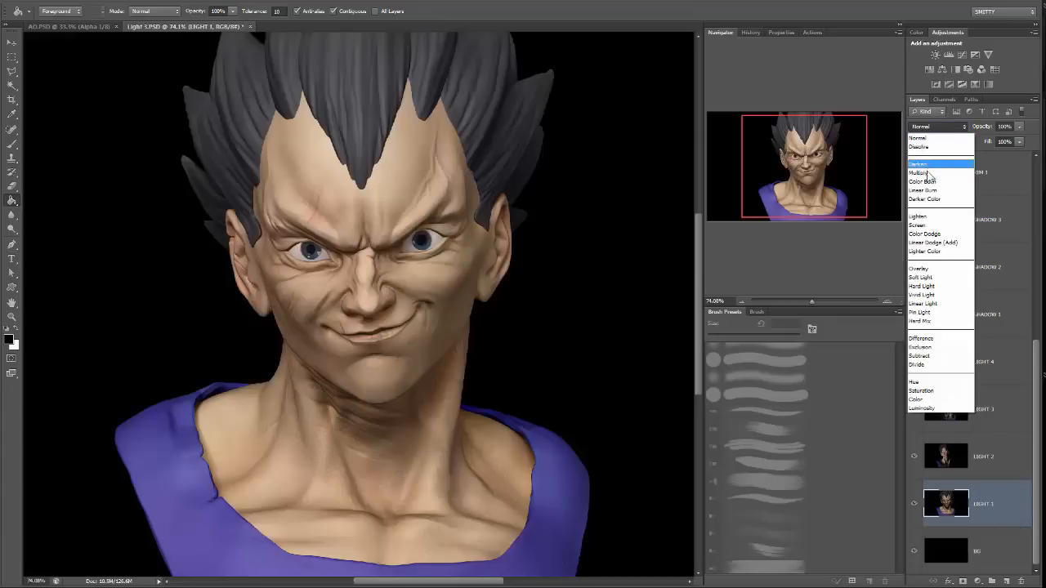
click(926, 225)
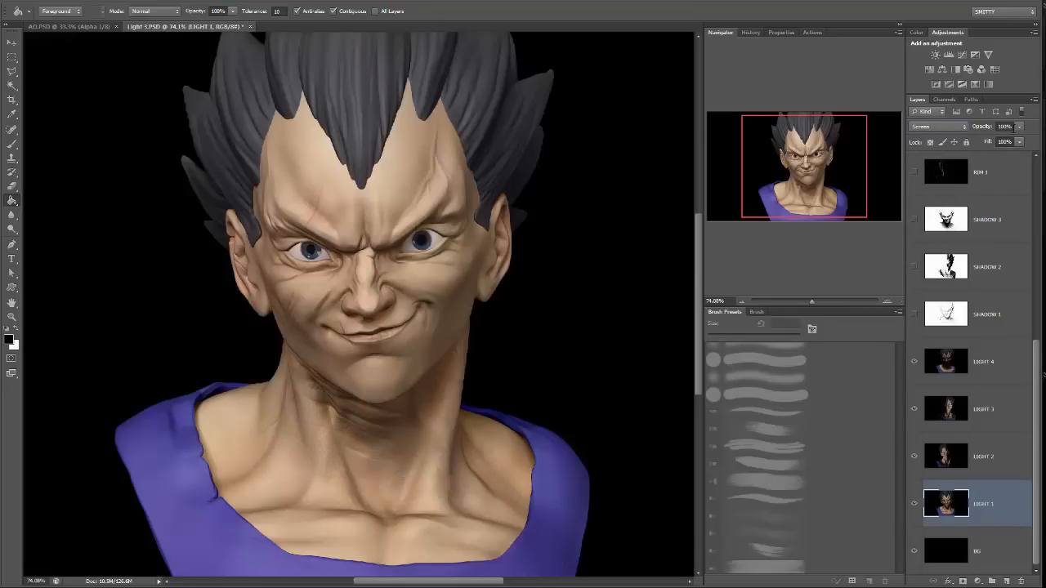
click(953, 131)
click(927, 129)
Set the opacity of the LIGHT 1 layer to 80%.
click(1017, 127)
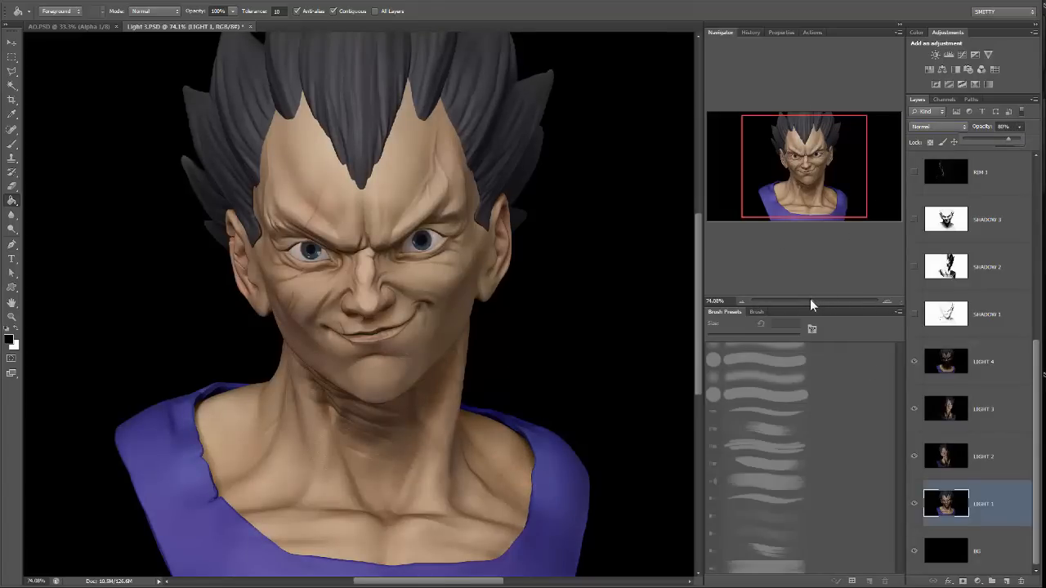
scroll(943, 358, up, 1)
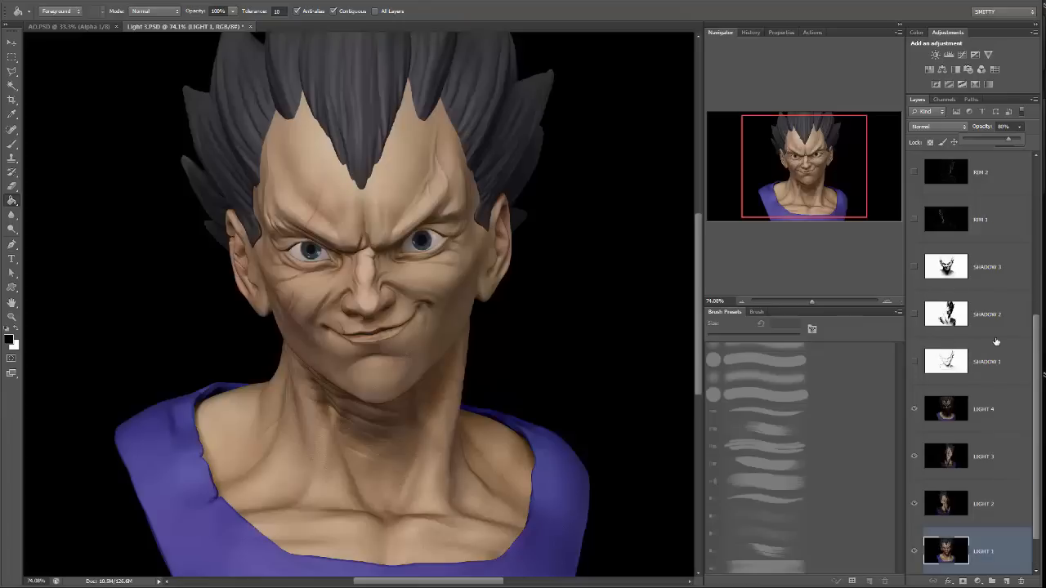
Make the SHADOW 1 layer visible above the light layers.
click(915, 362)
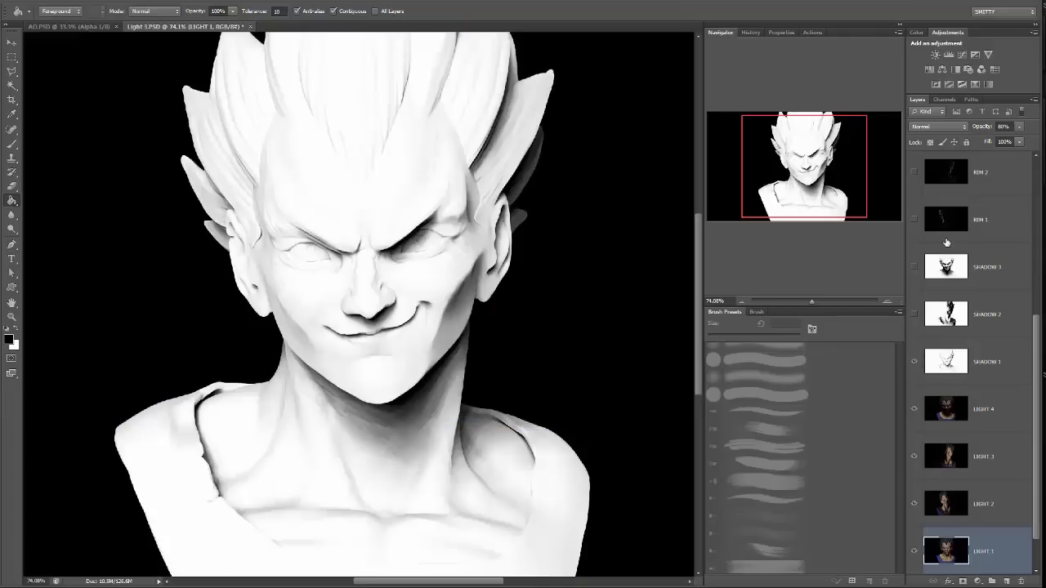
click(952, 127)
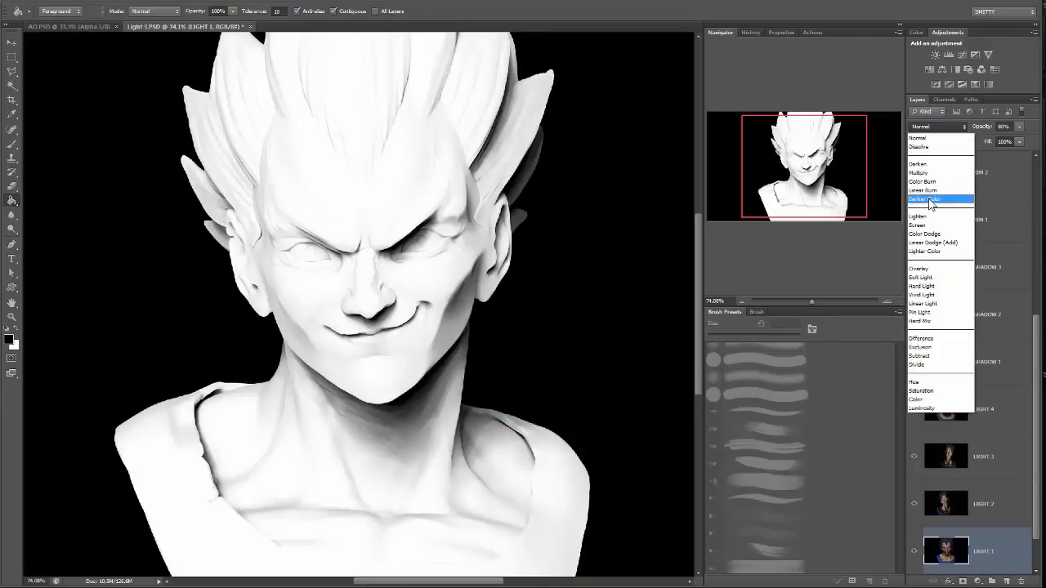
click(934, 225)
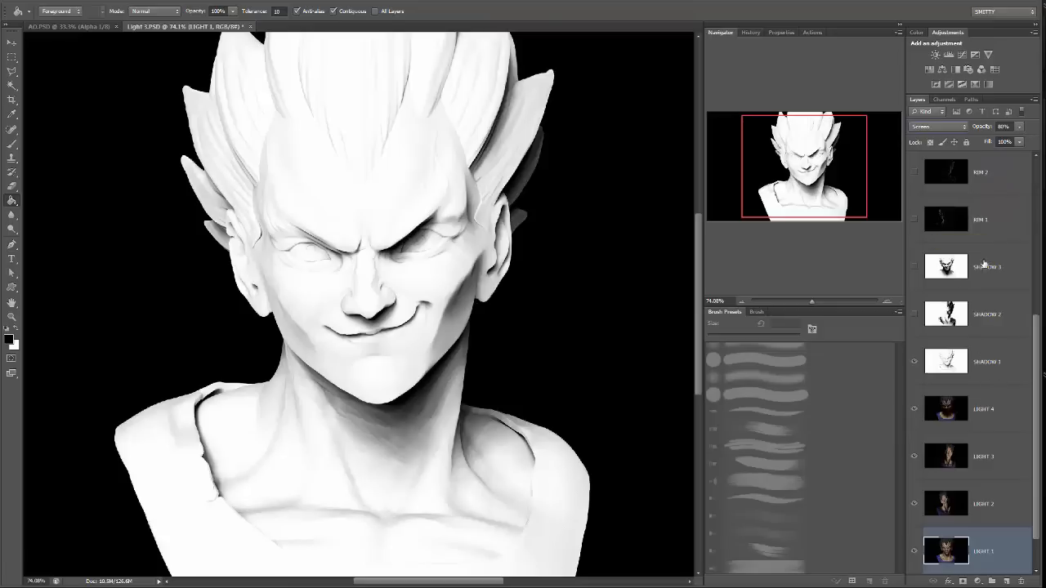
click(939, 126)
click(931, 136)
Set the blend mode of the SHADOW 1 layer to Multiply and compare the image with and without the layer.
click(987, 356)
click(951, 127)
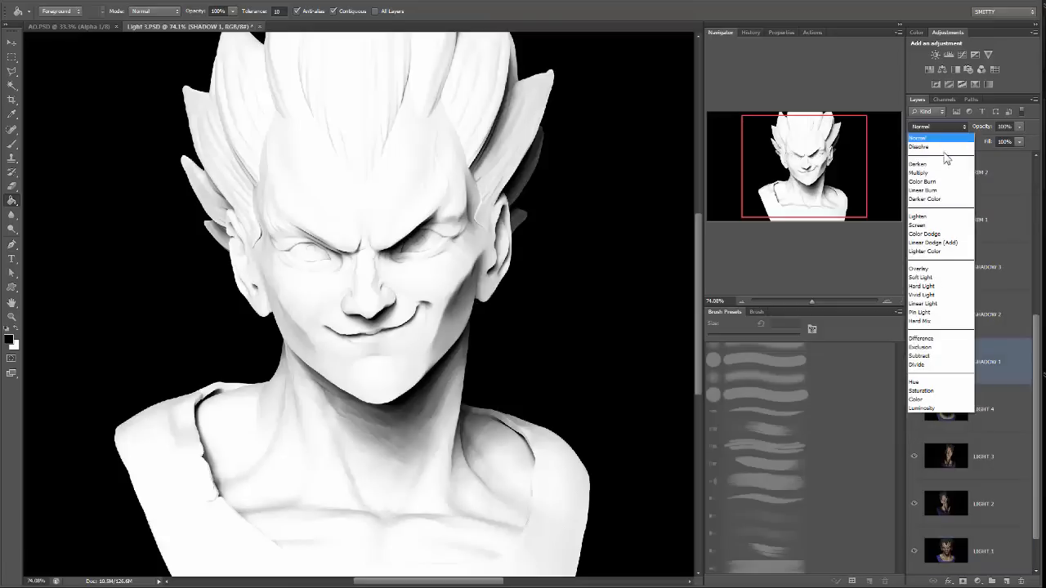
click(931, 226)
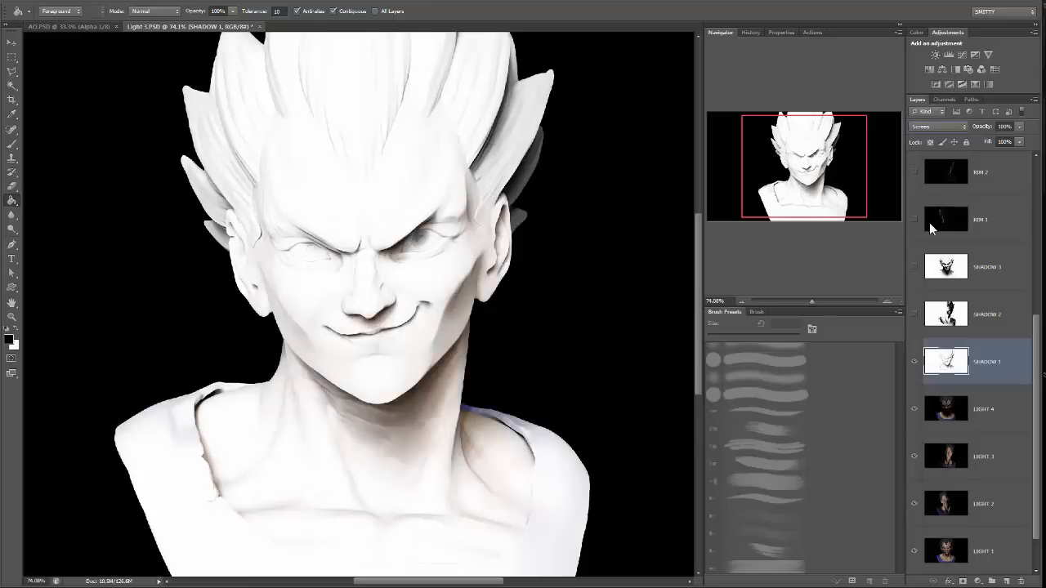
click(946, 128)
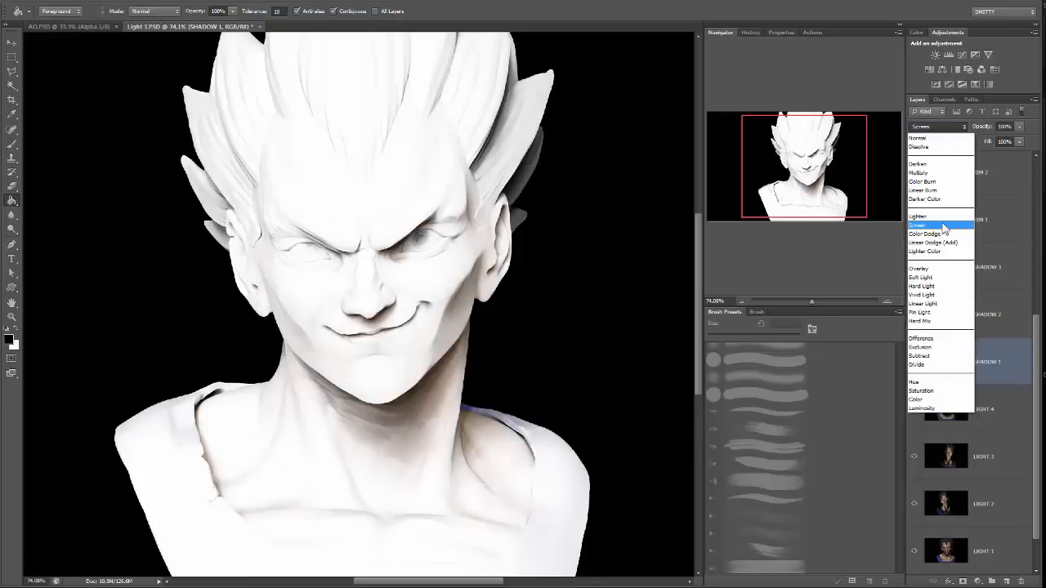
click(939, 173)
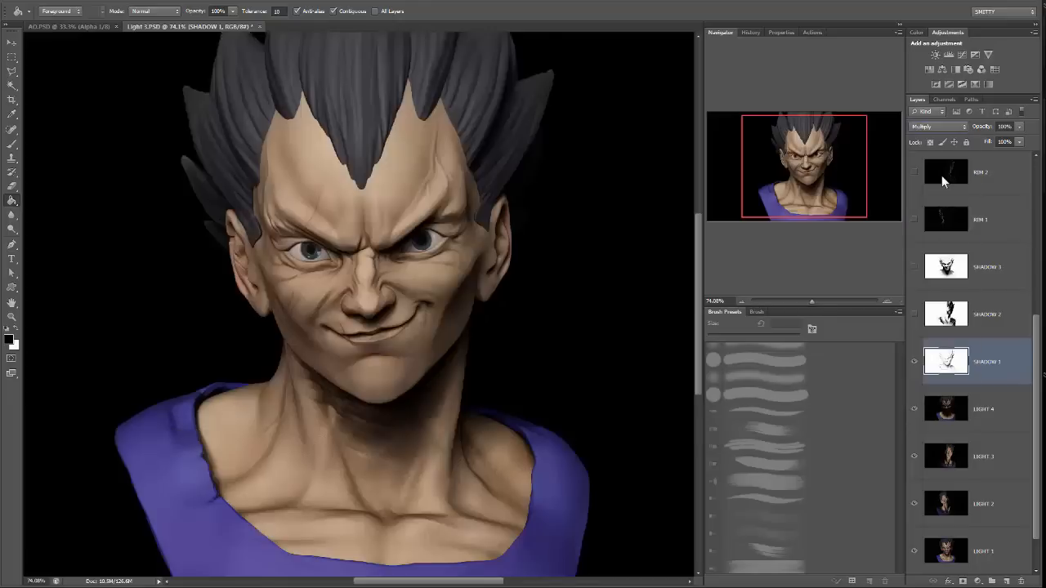
click(915, 362)
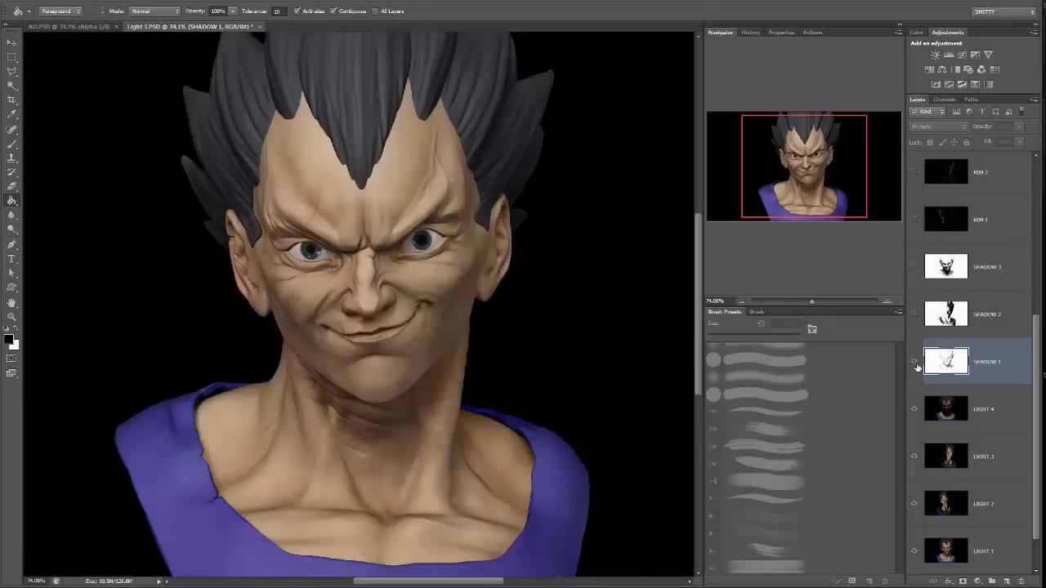
click(915, 362)
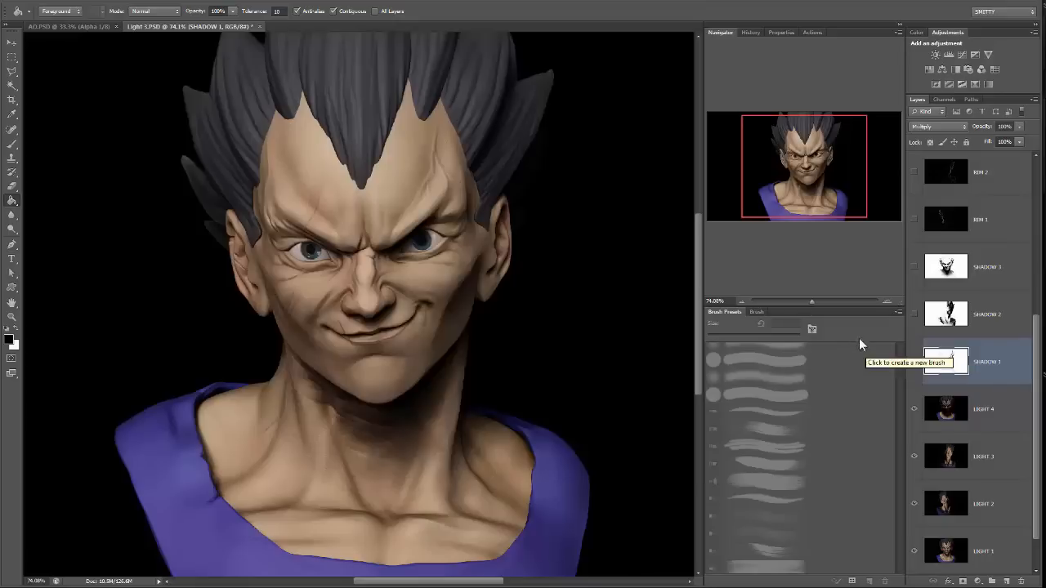
click(912, 362)
click(912, 362)
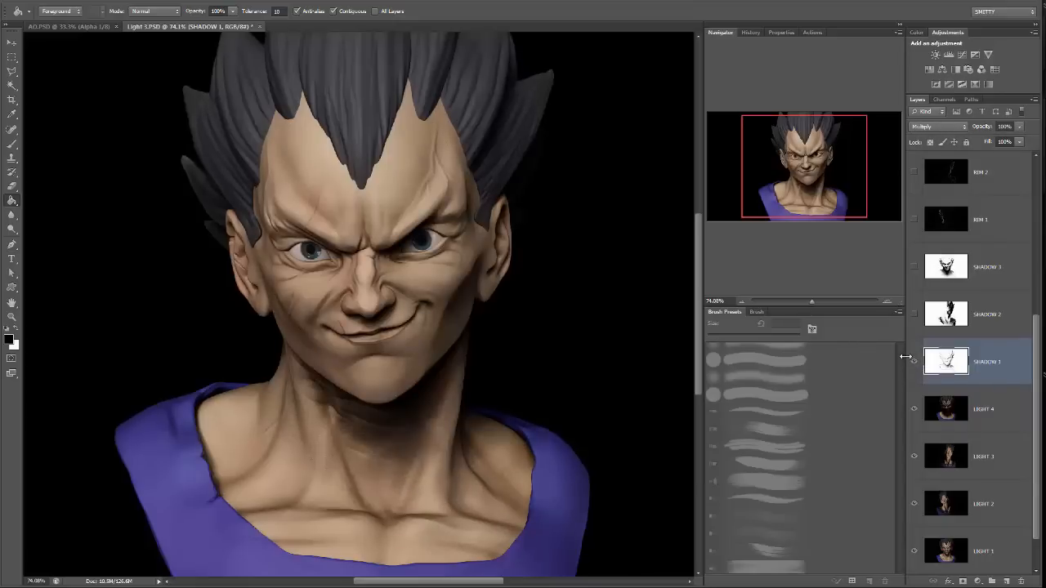
Show the SHADOW 2 layer, set its blend mode to Multiply and check the image with and without it.
click(913, 315)
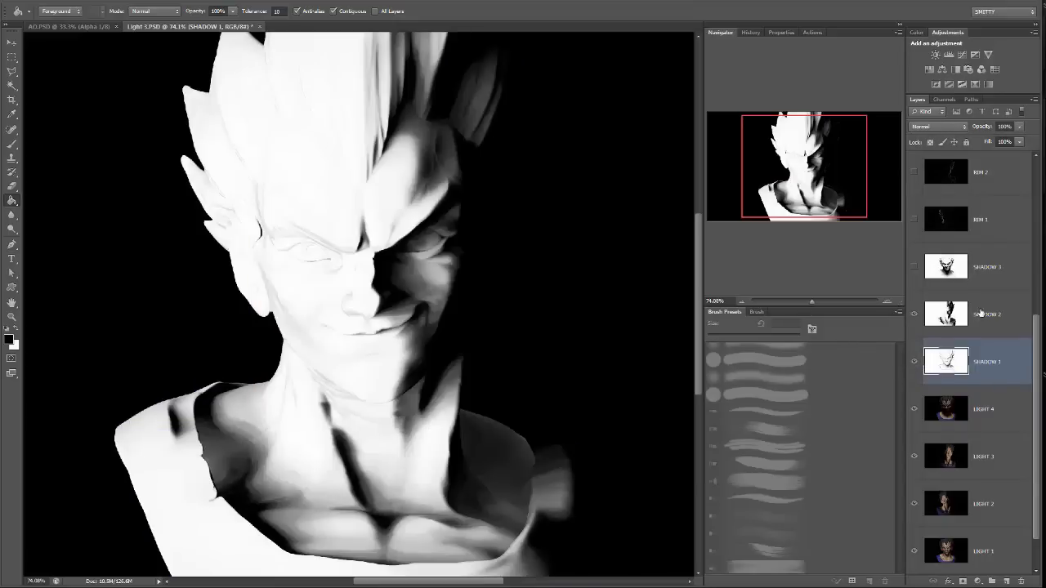
click(981, 315)
click(940, 131)
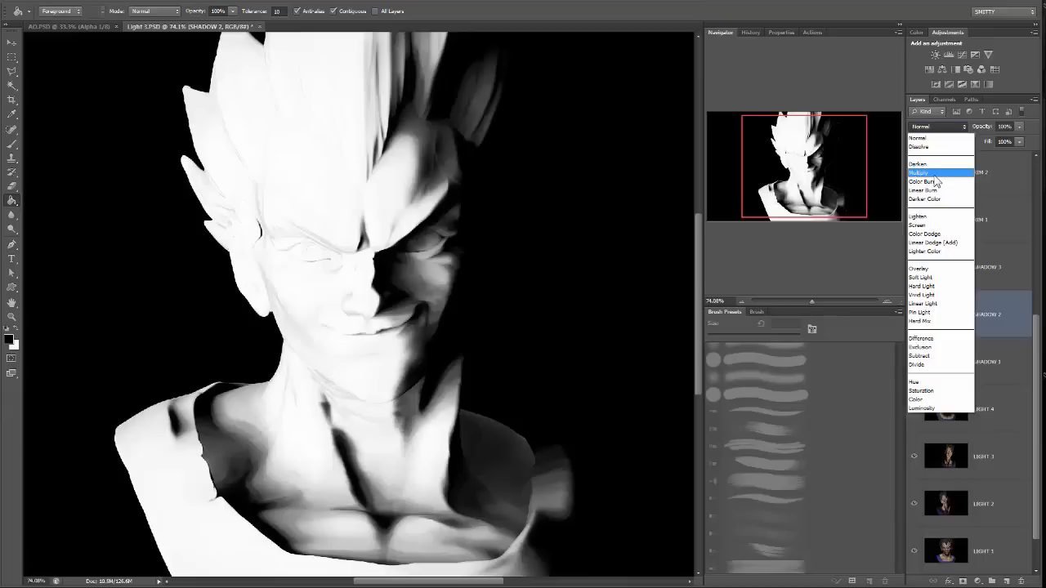
click(934, 178)
click(913, 315)
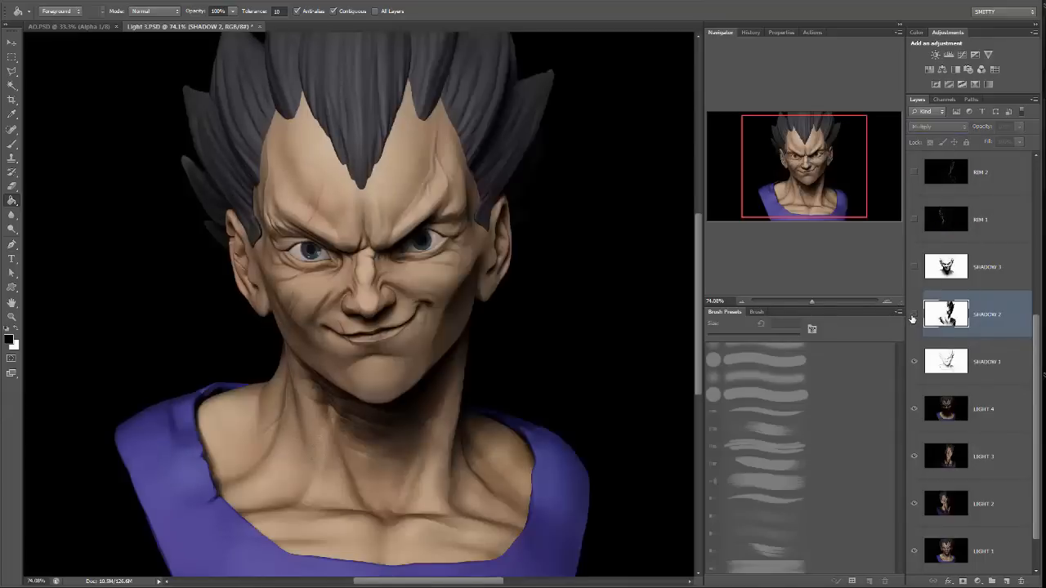
click(913, 315)
Show the SHADOW 3 layer and set its blend mode to Multiply.
click(913, 267)
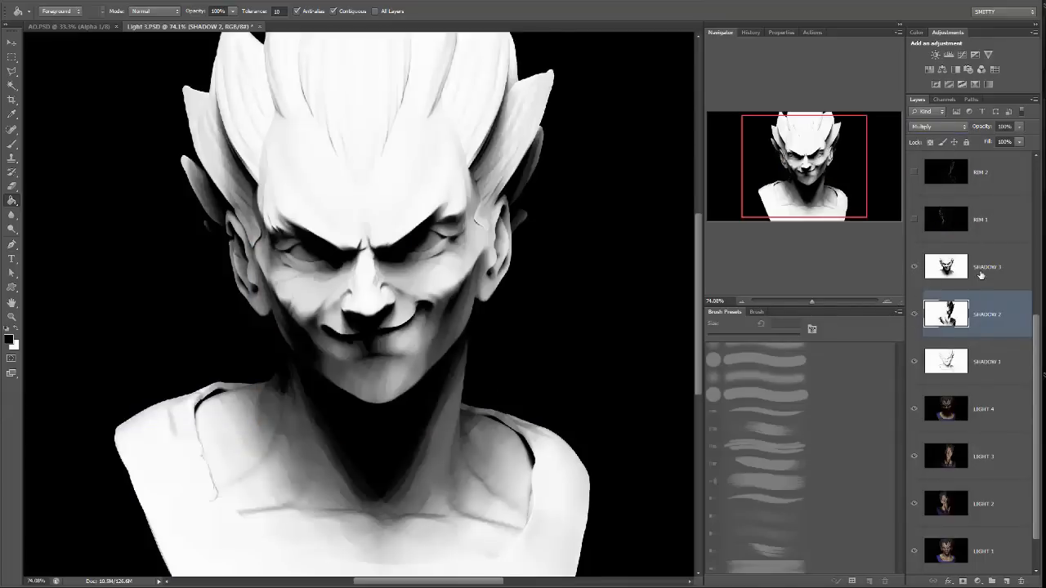
click(979, 274)
mouse_move(484, 207)
mouse_down()
mouse_move(545, 212)
mouse_move(530, 236)
mouse_move(502, 205)
mouse_up()
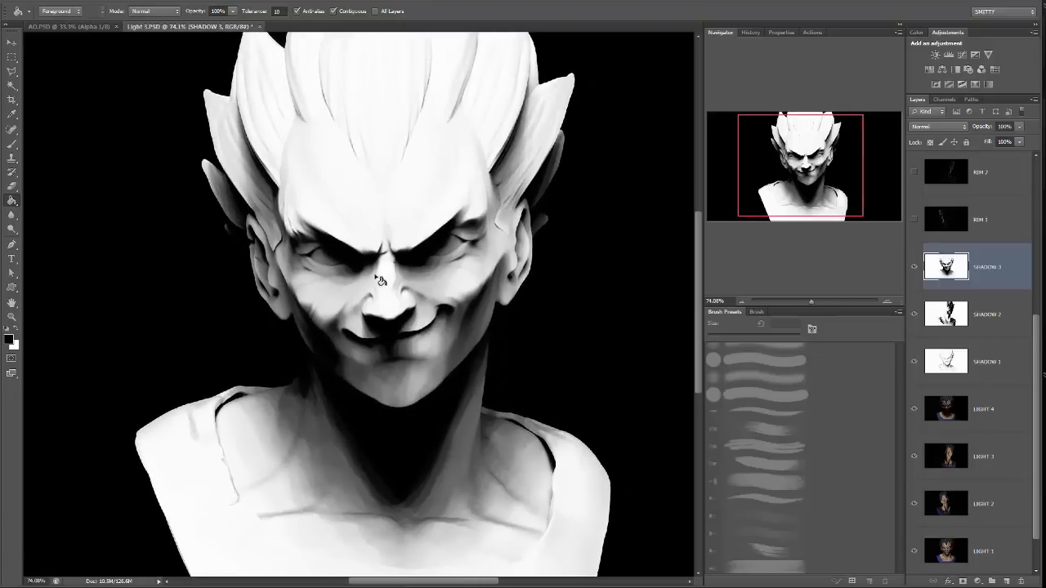
mouse_move(441, 278)
mouse_down()
mouse_move(438, 262)
mouse_move(448, 267)
mouse_up()
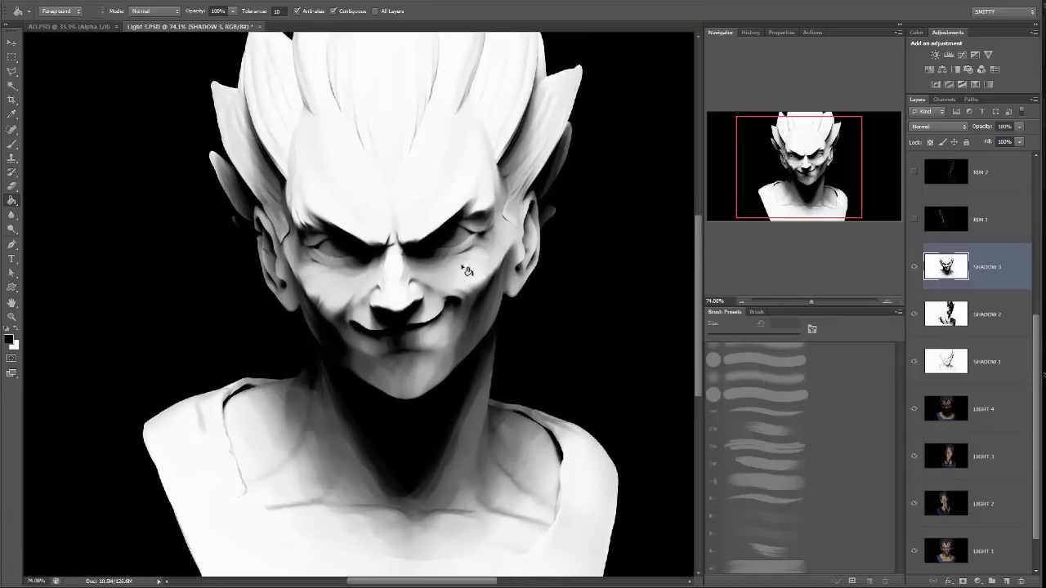
drag(548, 242, 545, 248)
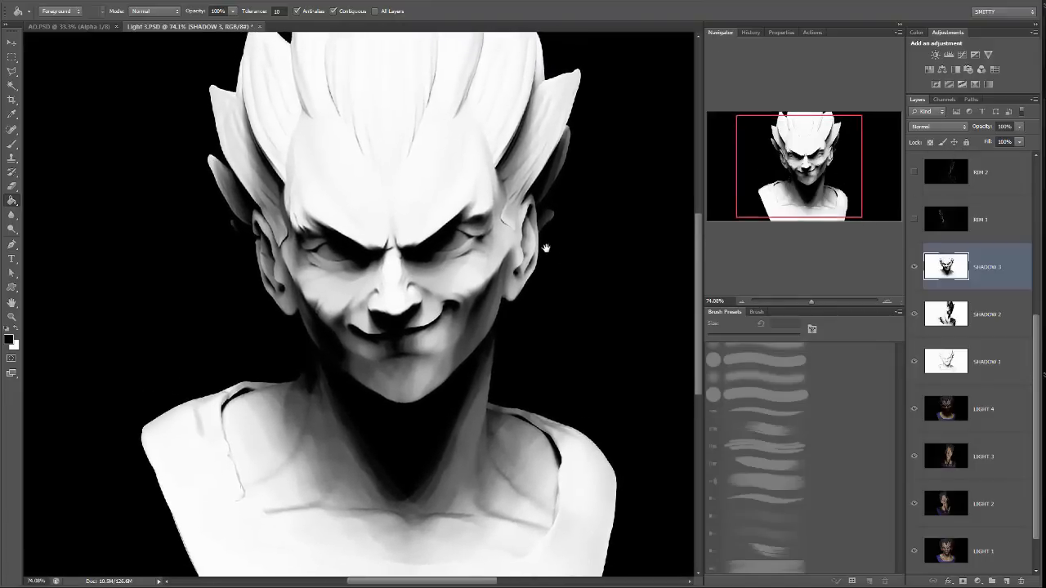
click(947, 127)
click(929, 174)
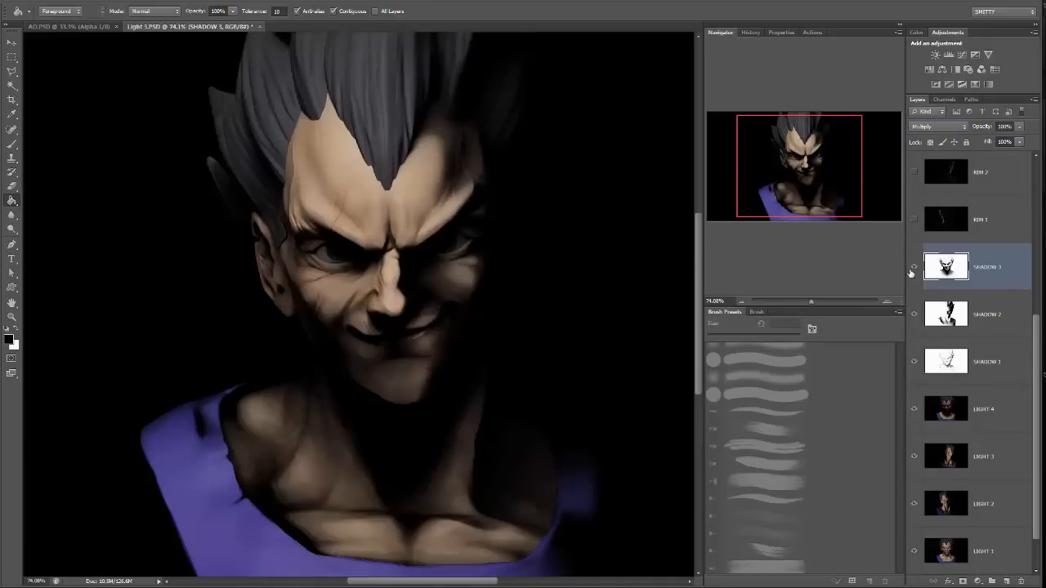
Set the opacity of the SHADOW 1 layer to 51%, keeping all three shadow layers visible.
drag(913, 267, 913, 315)
click(993, 366)
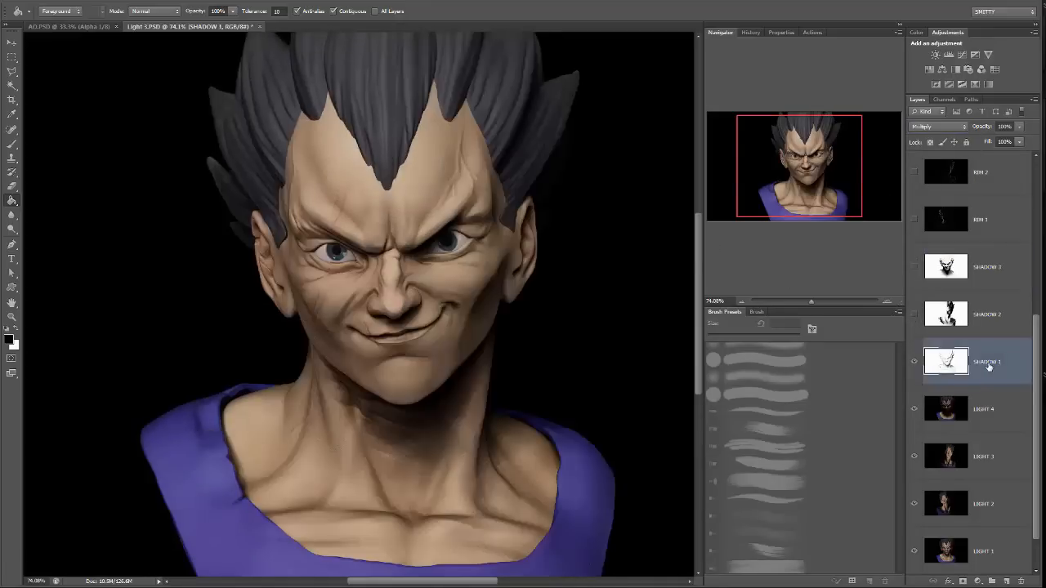
drag(913, 314, 913, 267)
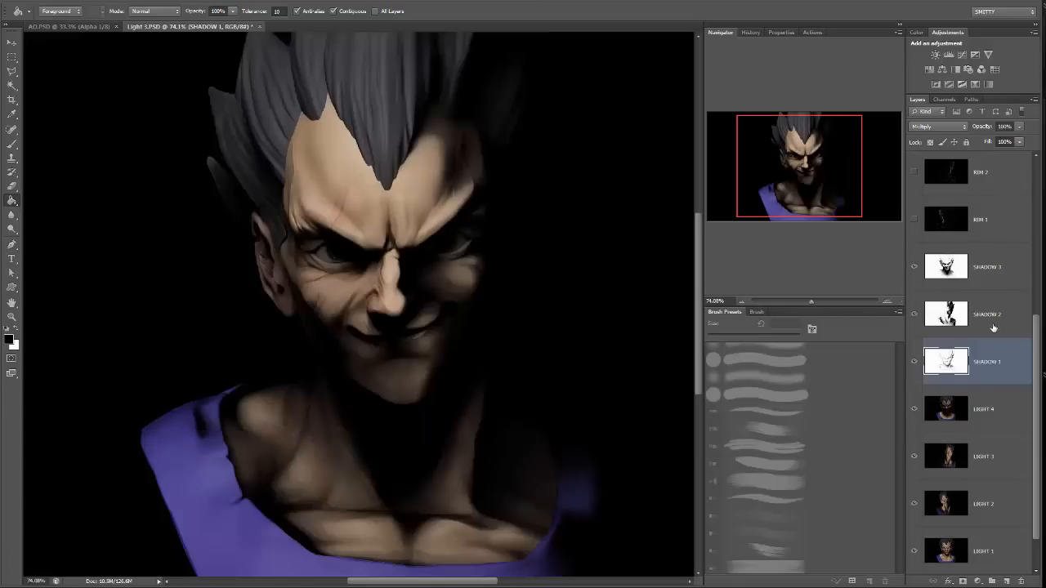
click(1019, 142)
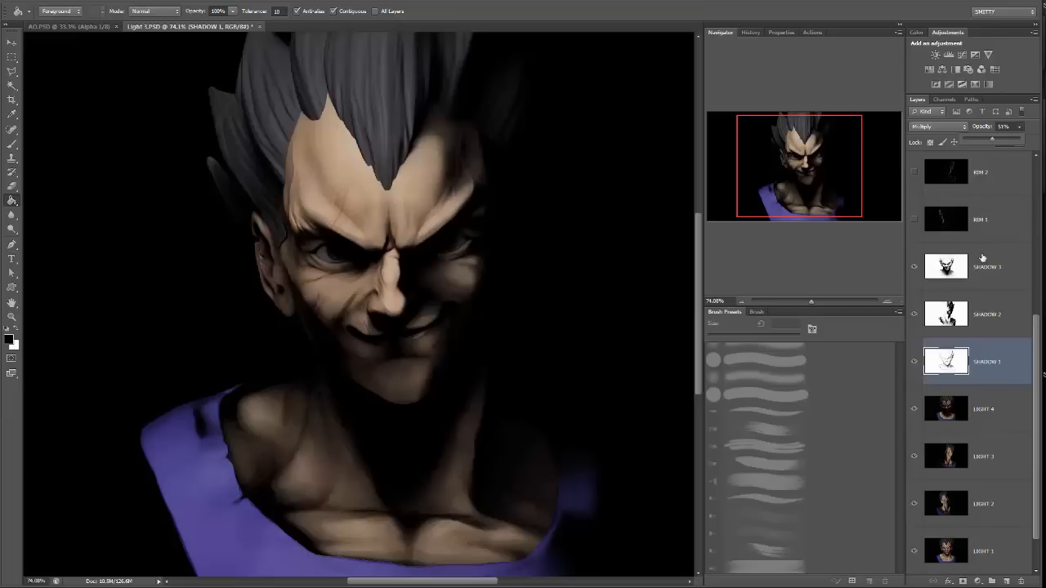
Set the opacity of the SHADOW 2 layer to 18%.
key(alt+bracketright)
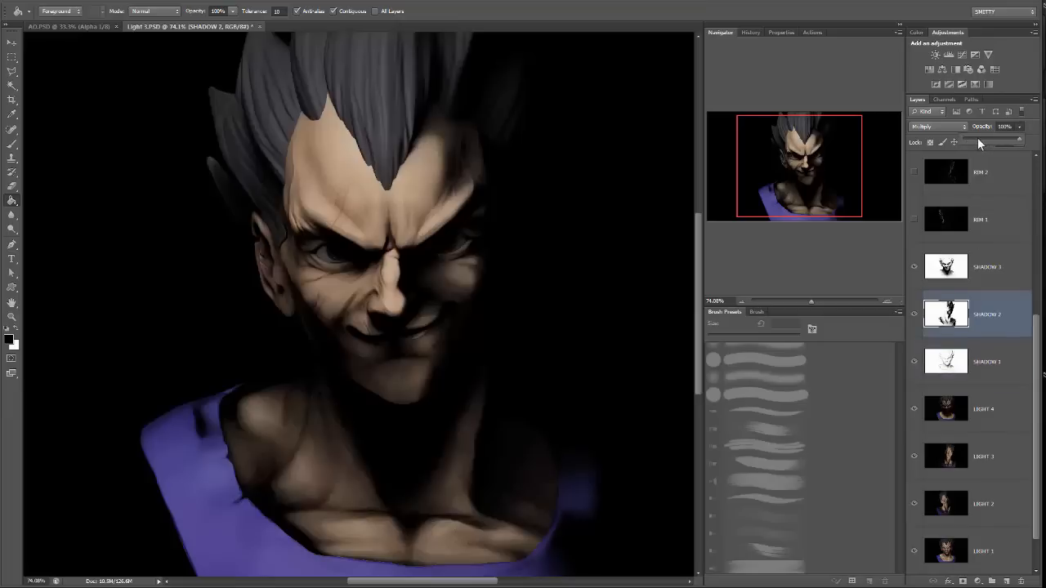
click(978, 141)
drag(978, 141, 973, 140)
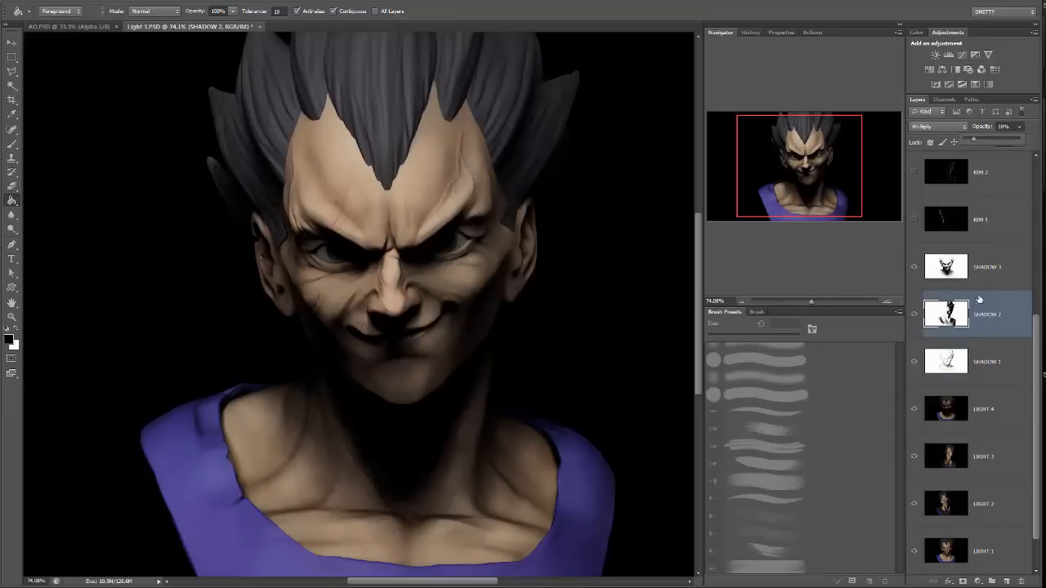
Lower the opacity of the SHADOW 3 layer to soften its shadows on the face and neck.
click(992, 260)
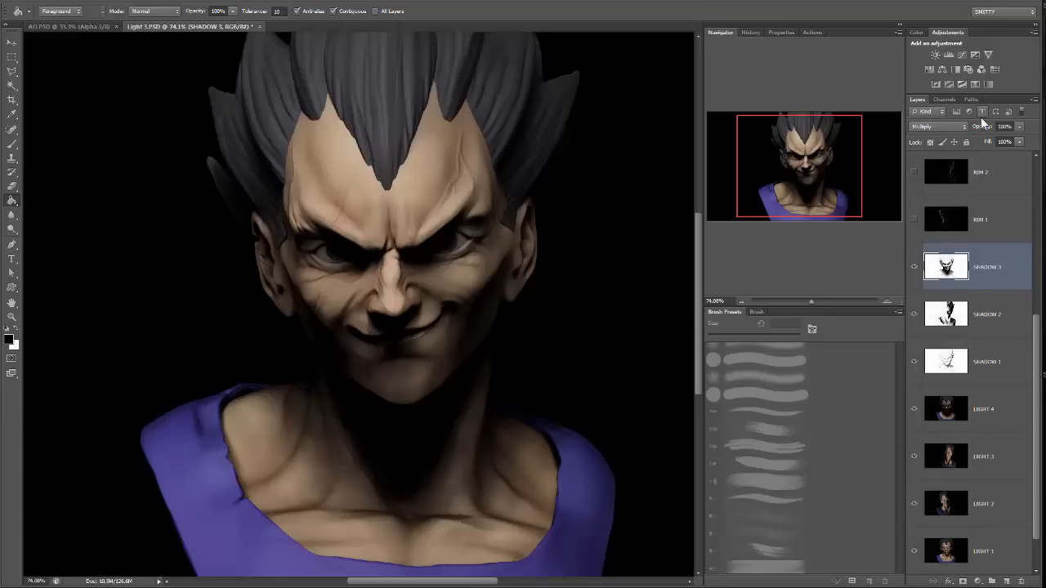
click(1019, 126)
click(991, 139)
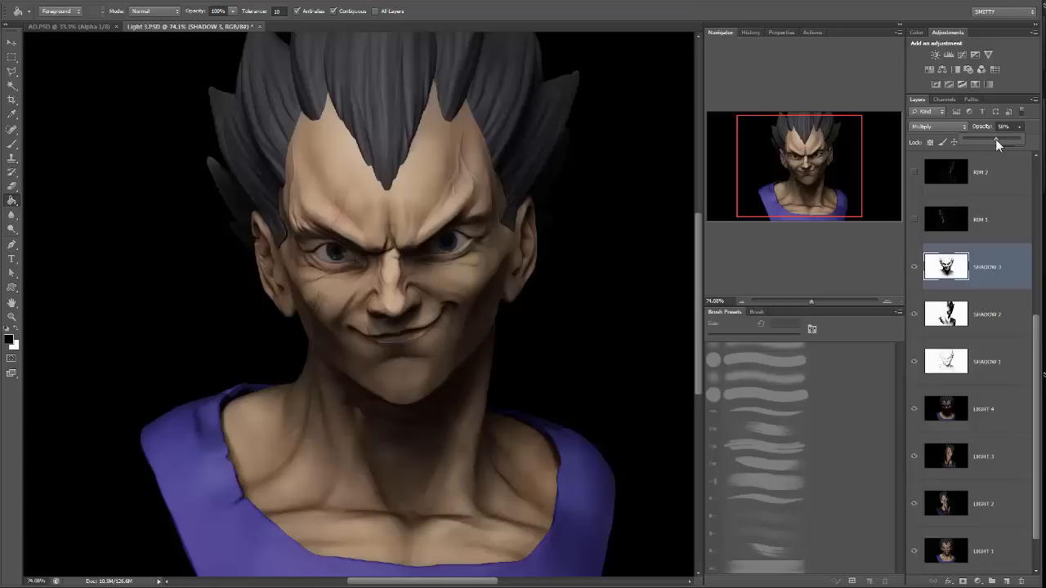
drag(995, 140, 1000, 141)
Hide the SHADOW 2 and SHADOW 3 layers and compare the image with and without the SHADOW 1 layer.
drag(913, 269, 906, 327)
click(992, 366)
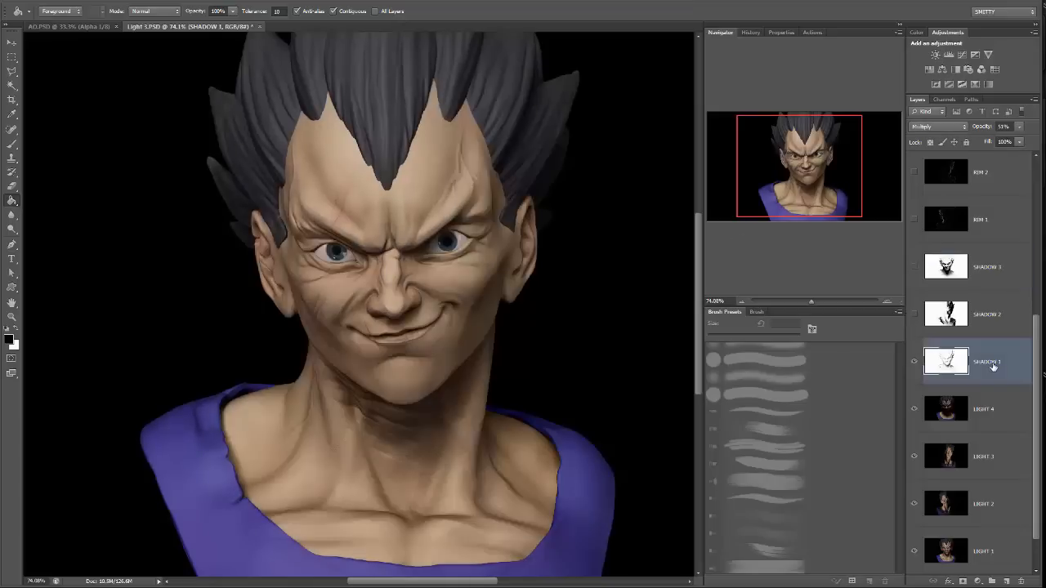
click(915, 364)
click(915, 364)
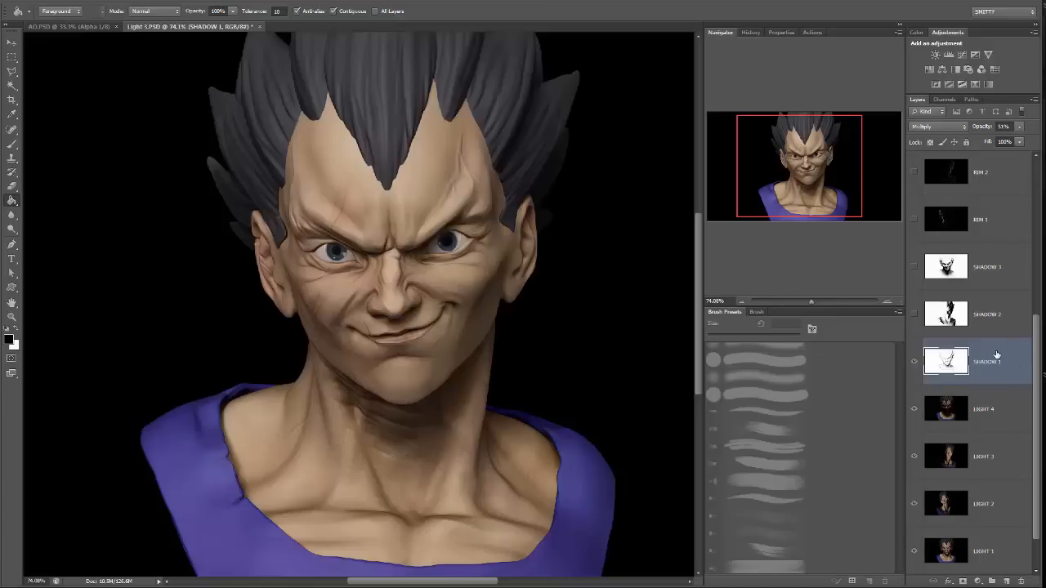
Colorize the SHADOW 1 layer with Hue/Saturation at hue 0, saturation 25, lightness 0, and compare the image with and without it.
click(84, 3)
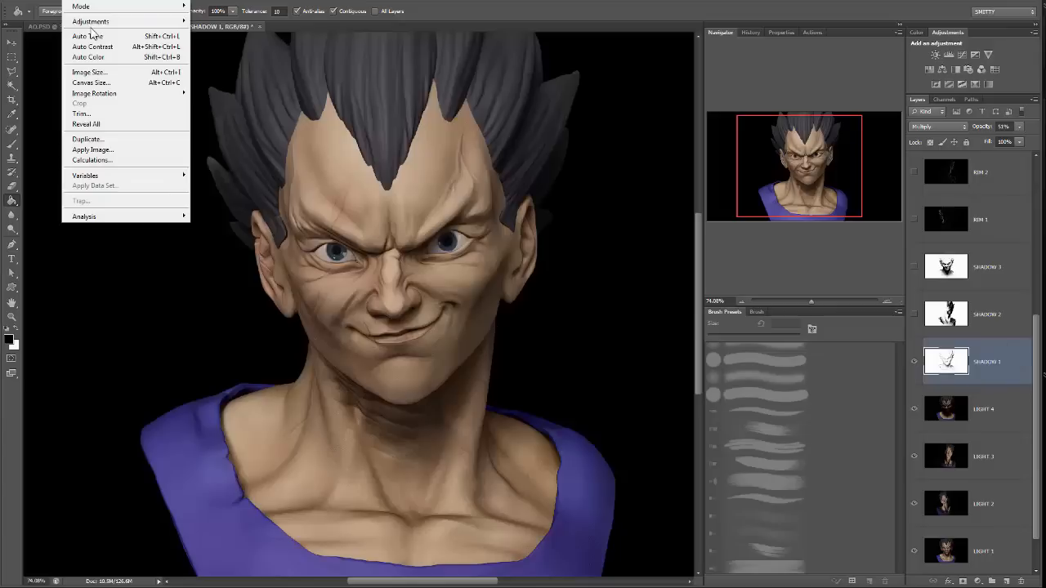
mouse_move(90, 22)
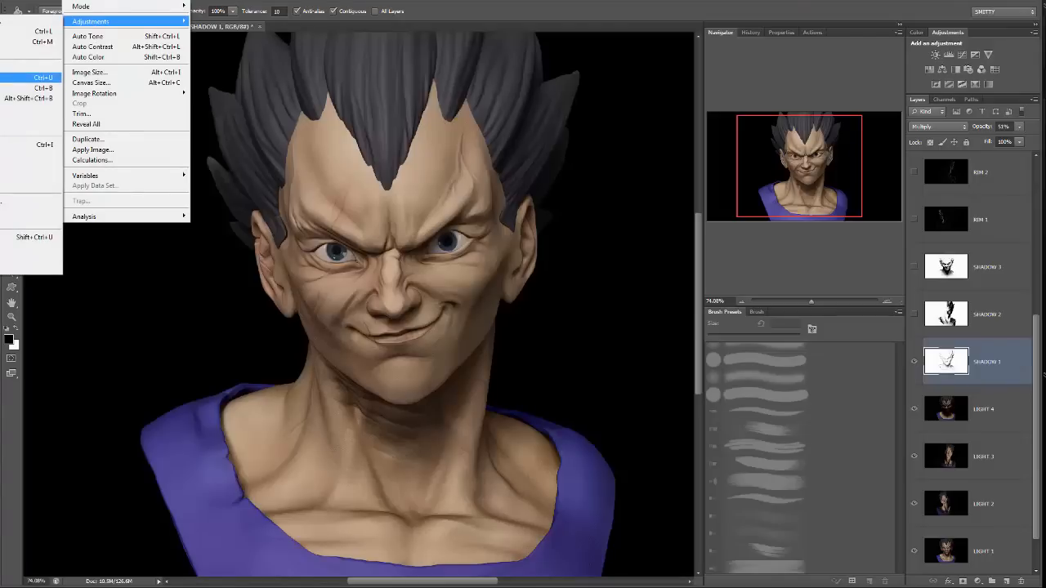
click(33, 76)
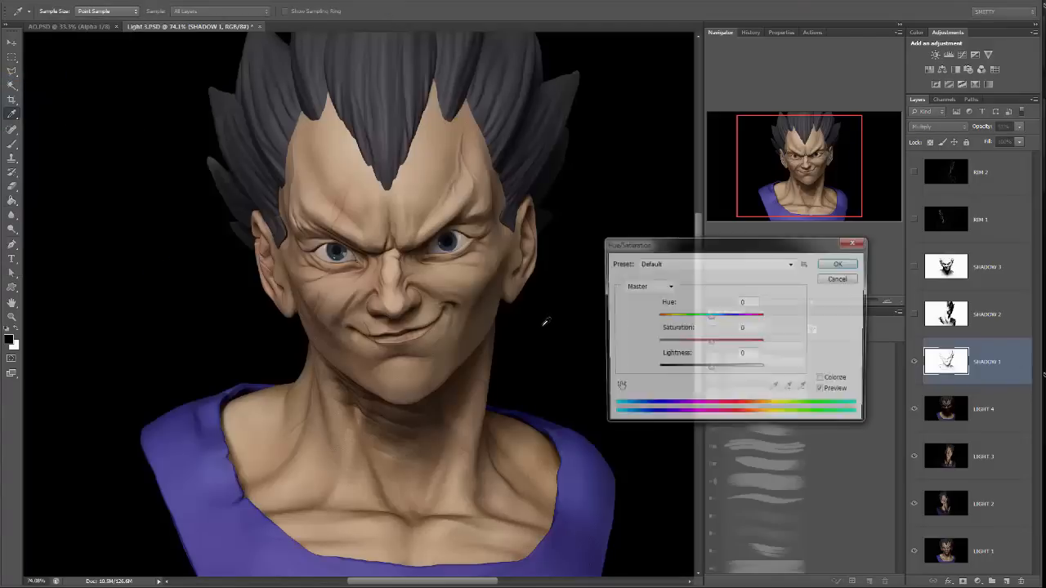
click(834, 383)
click(834, 383)
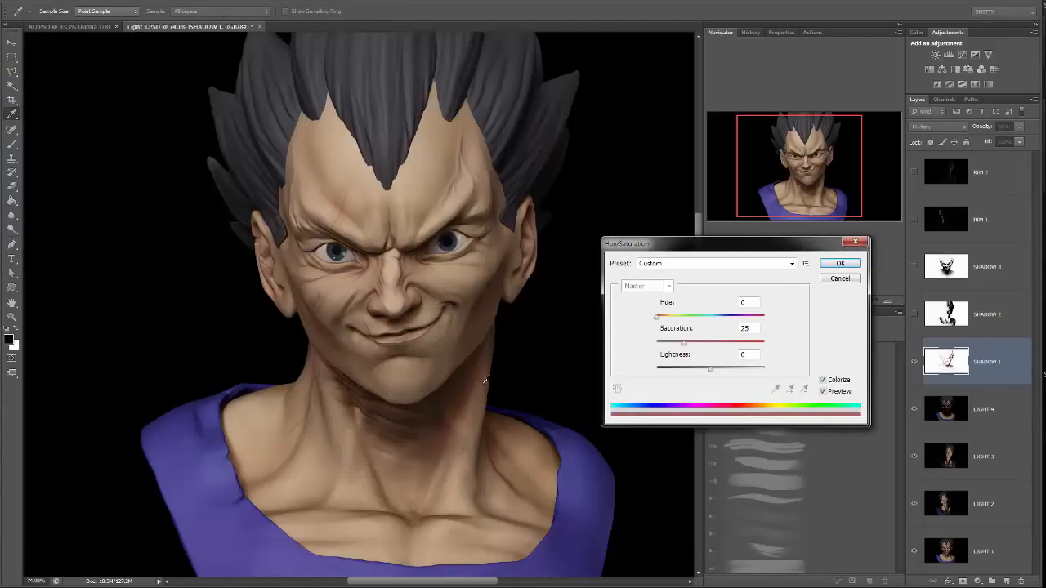
click(840, 263)
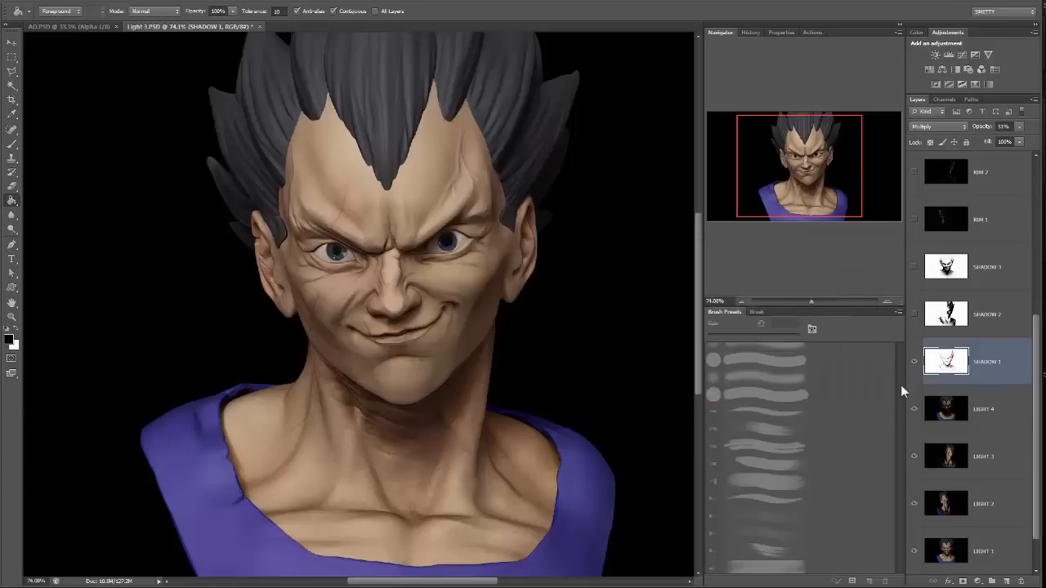
click(913, 362)
click(913, 362)
click(913, 362)
click(914, 362)
Show the SHADOW 2 layer and colorize it with Hue/Saturation at hue 0, saturation 25 and lightness 0.
click(913, 315)
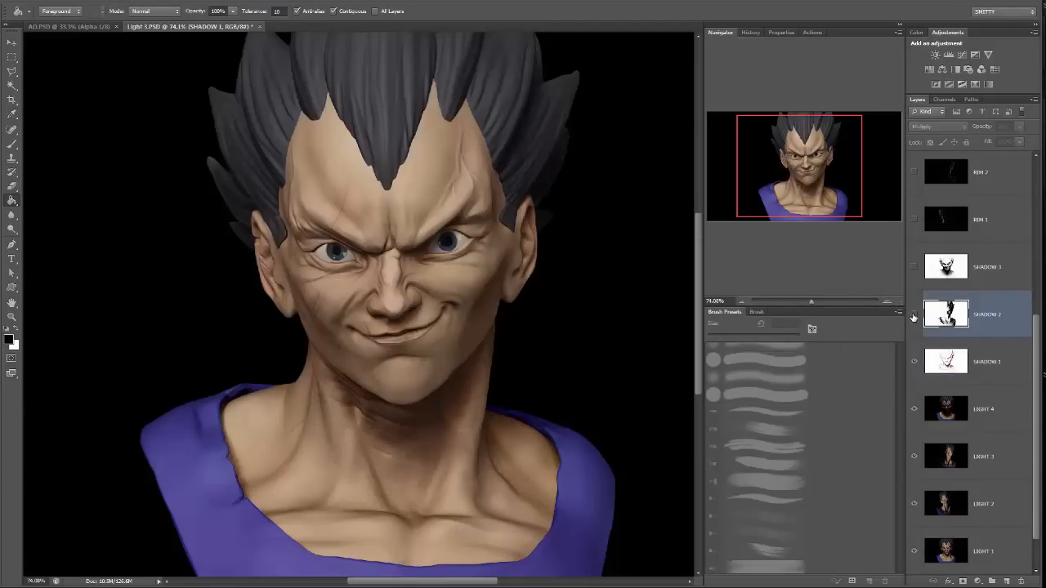
click(913, 316)
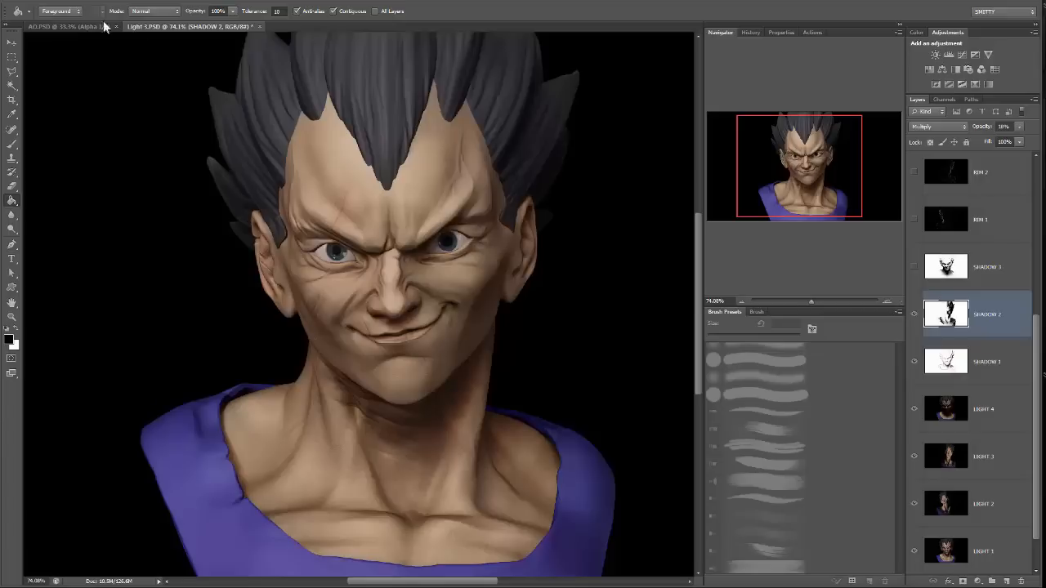
click(75, 4)
mouse_move(96, 22)
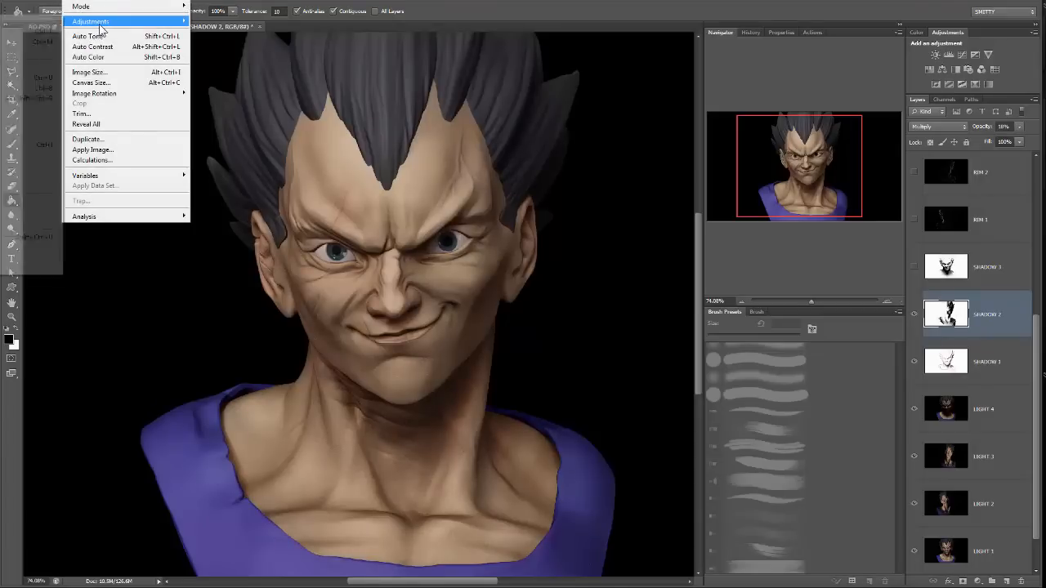
click(25, 76)
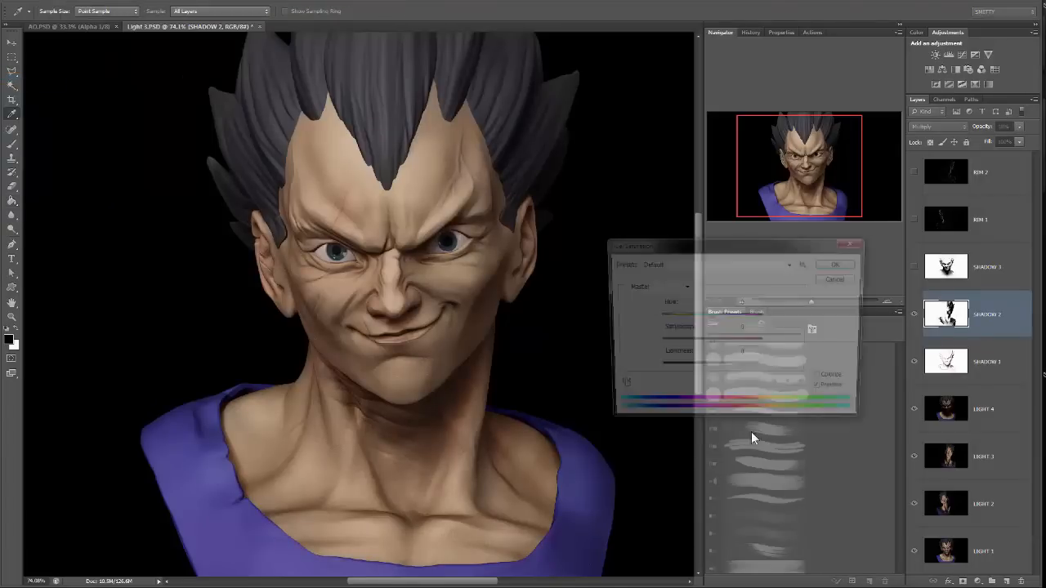
click(822, 380)
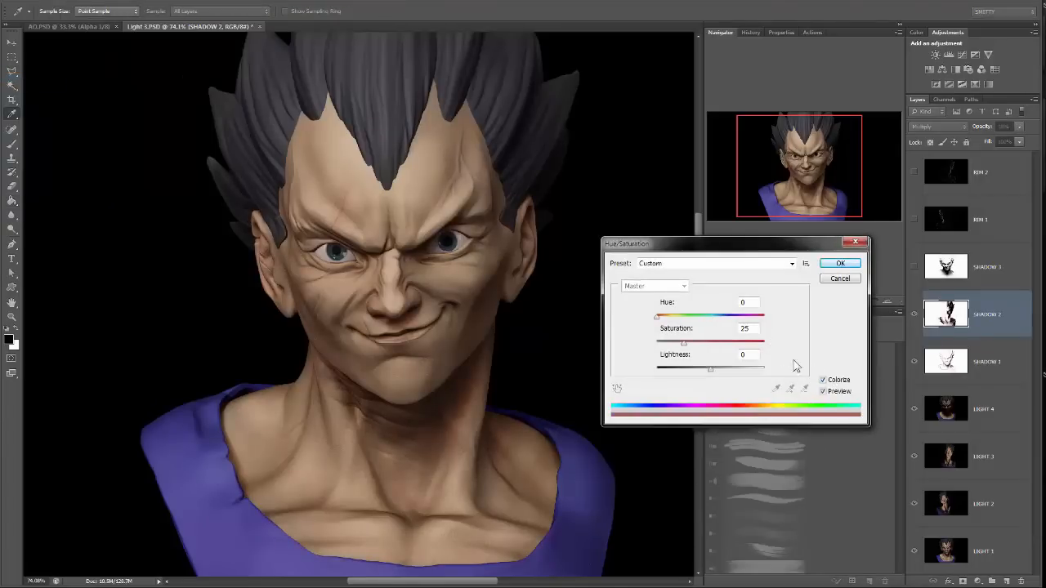
drag(675, 318, 627, 321)
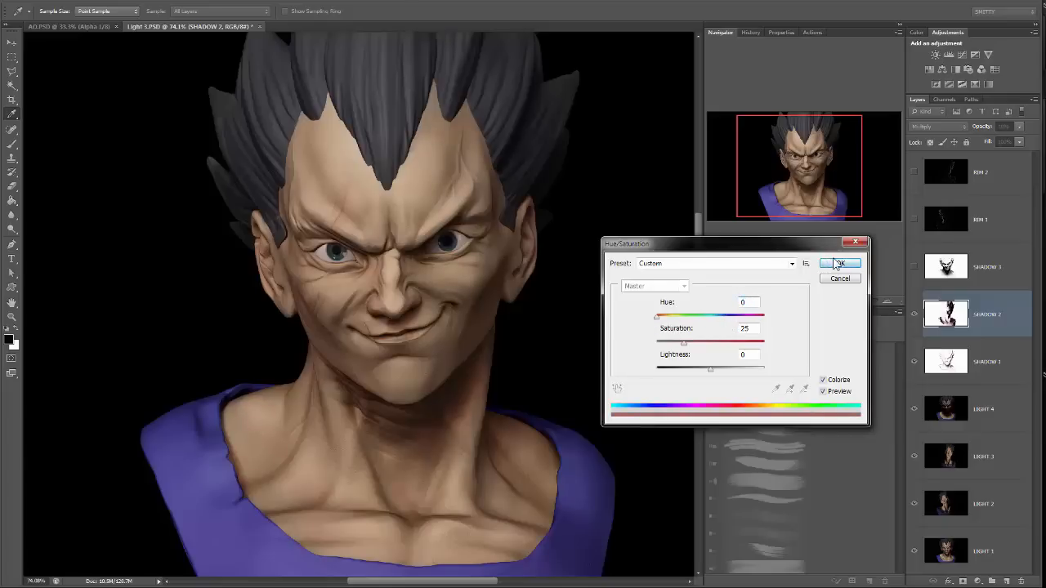
click(835, 263)
Show the SHADOW 3 layer and colorize it with Hue/Saturation at hue 18, lightness -2 and a stronger saturation.
click(978, 278)
click(914, 268)
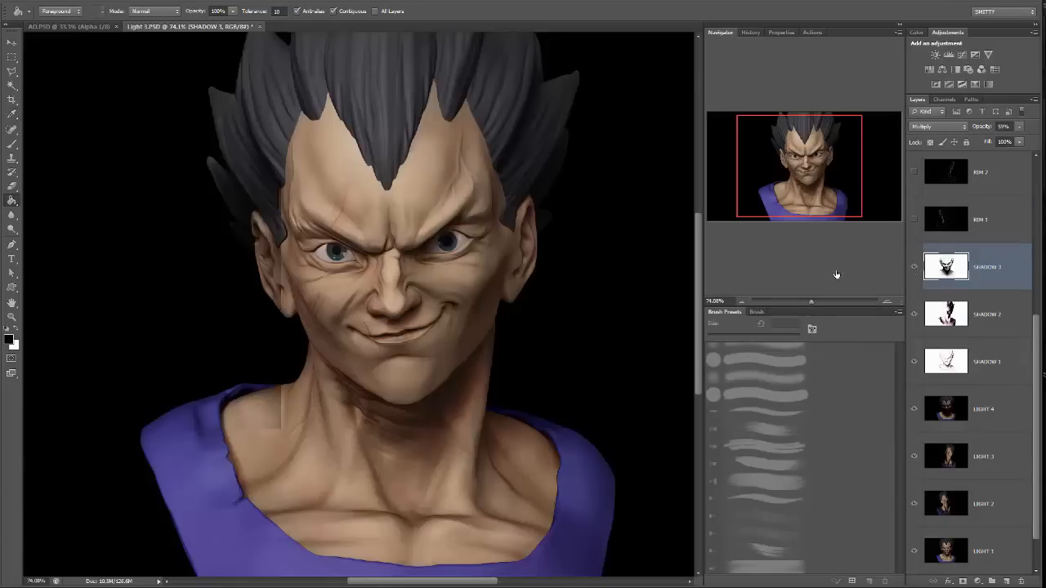
click(74, 1)
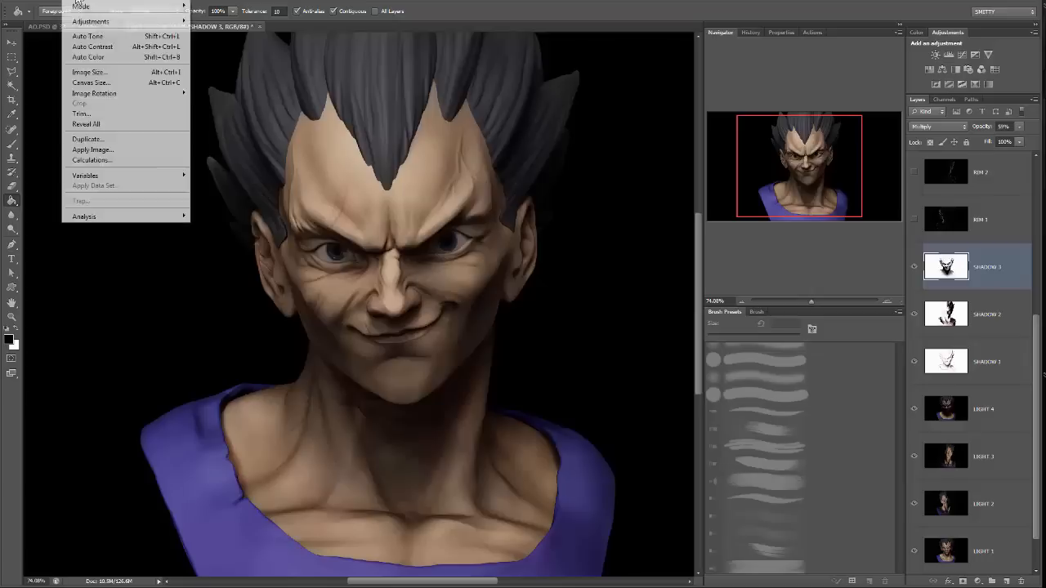
mouse_move(109, 25)
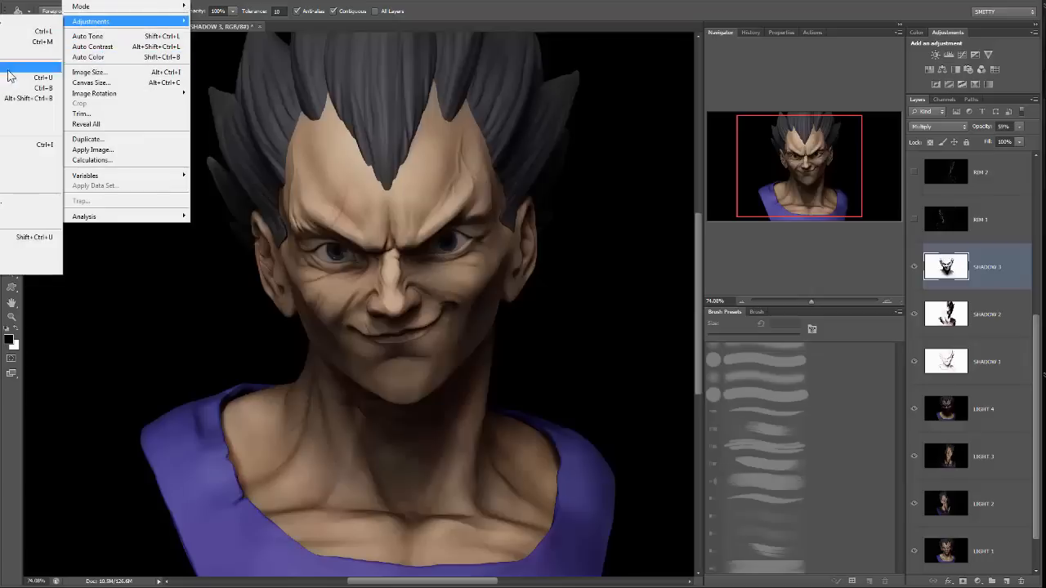
click(32, 82)
click(822, 381)
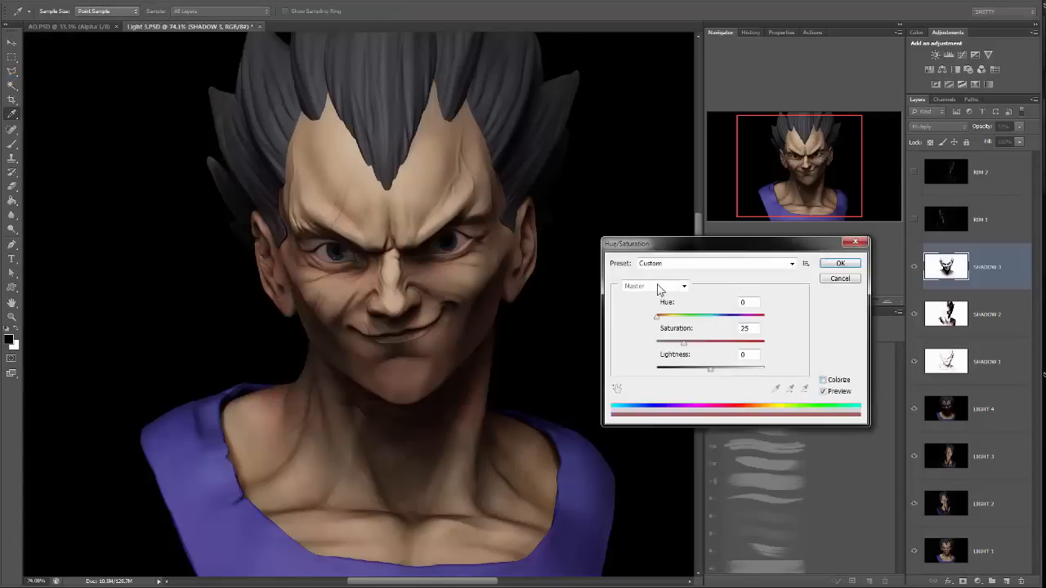
drag(690, 325, 666, 326)
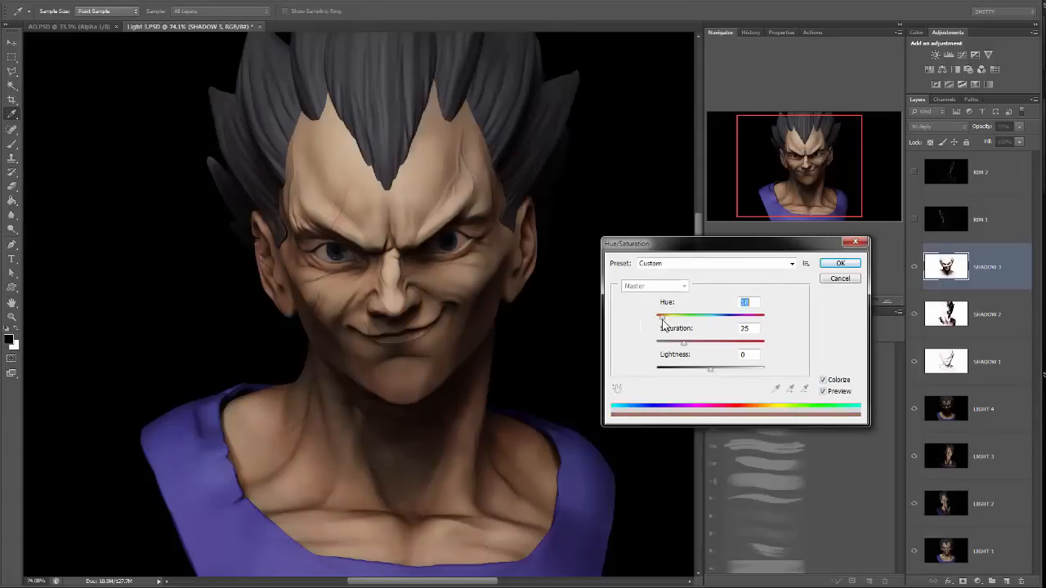
drag(684, 342, 707, 369)
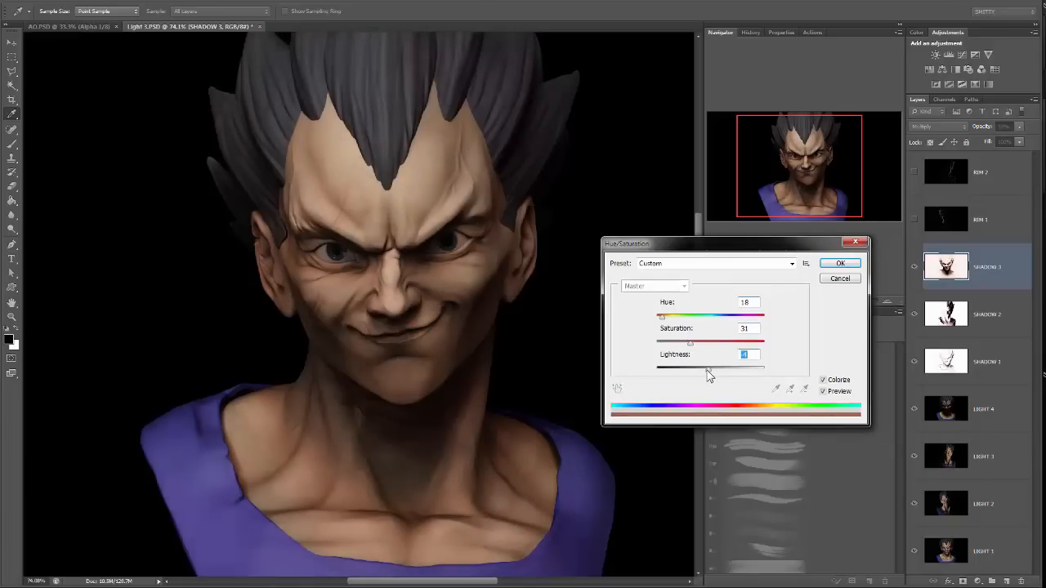
drag(707, 369, 698, 346)
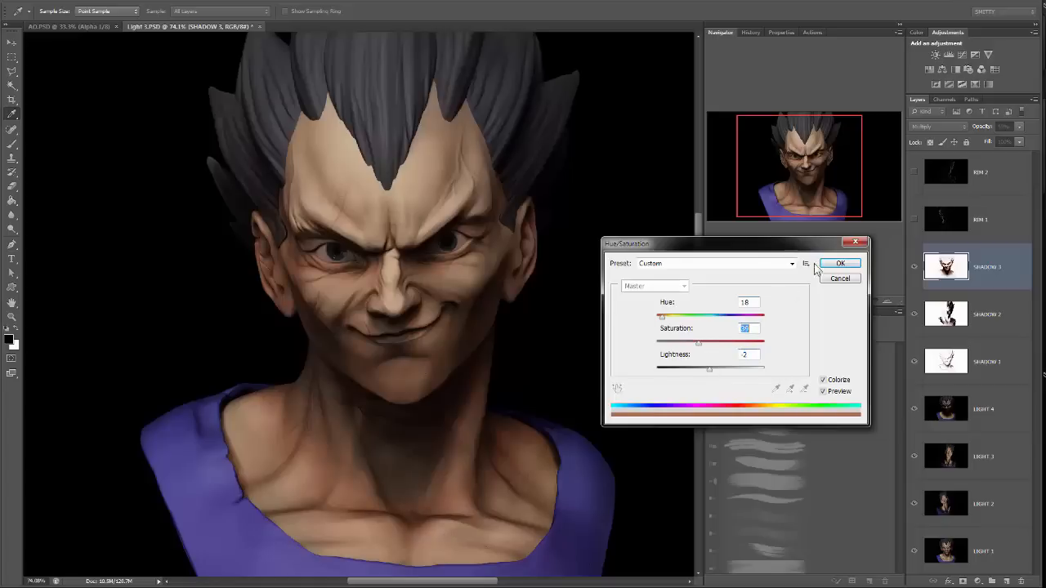
click(840, 263)
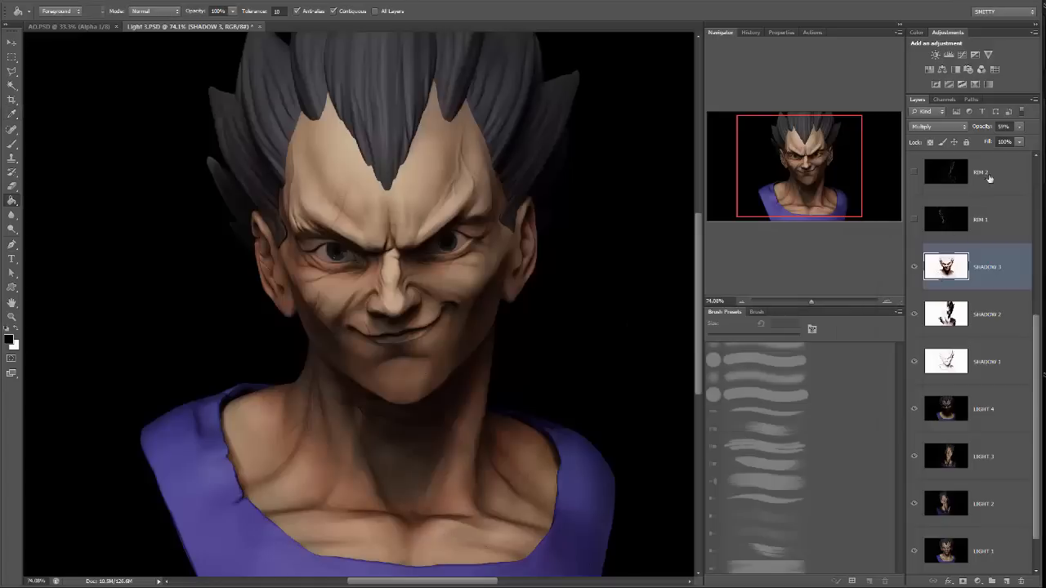
Compare the bust with and without the tinted SHADOW 1, SHADOW 2 and SHADOW 3 layers, ending with all three visible.
click(914, 268)
click(914, 314)
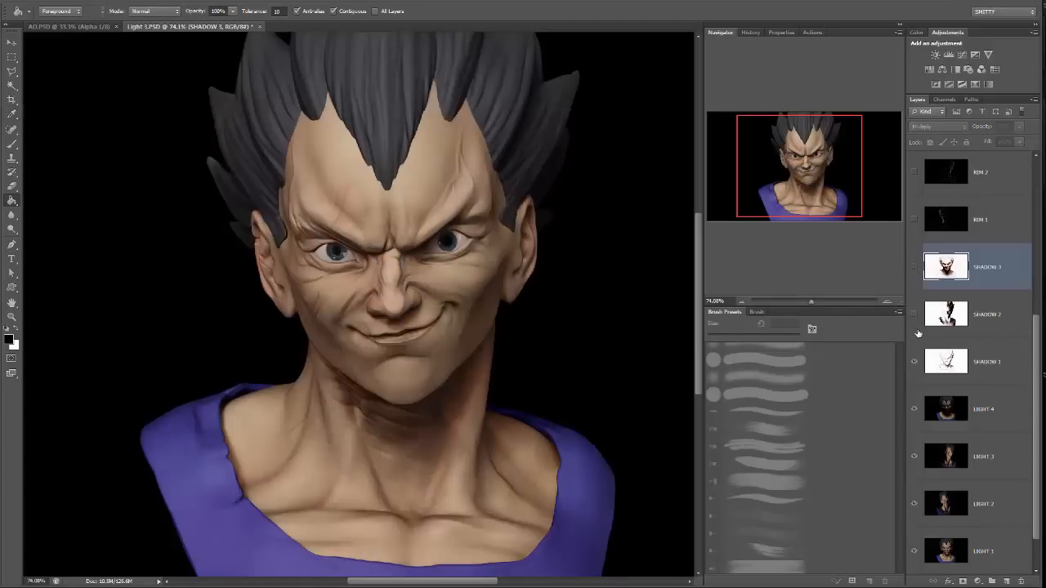
click(914, 362)
click(914, 362)
click(914, 314)
click(914, 268)
click(914, 268)
mouse_move(810, 301)
mouse_down()
mouse_move(822, 301)
mouse_move(812, 301)
mouse_up()
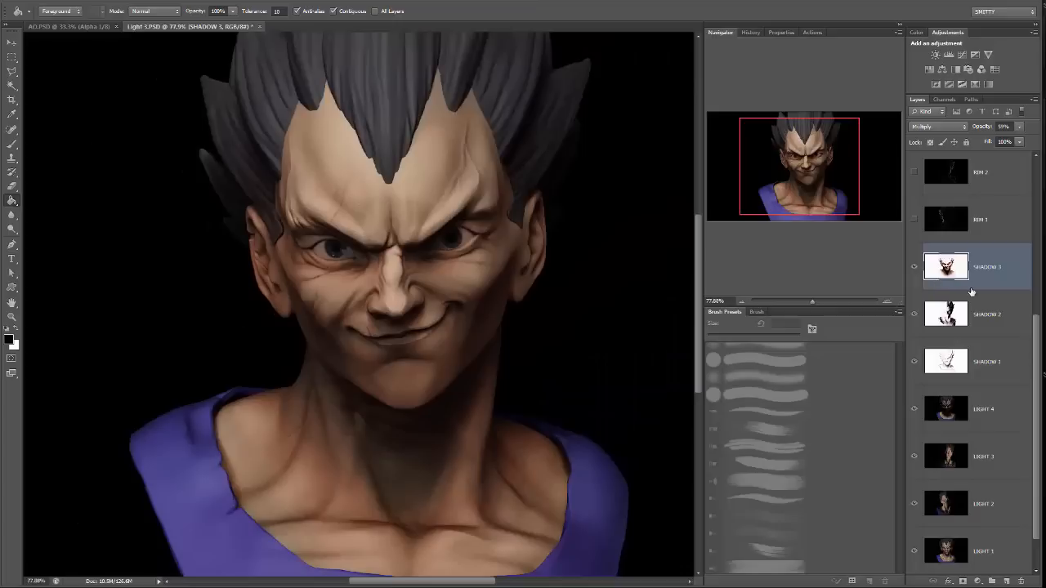
Show the RIM 1 layer, set its blend mode to Screen, and compare the image with and without it.
scroll(972, 291, up, 3)
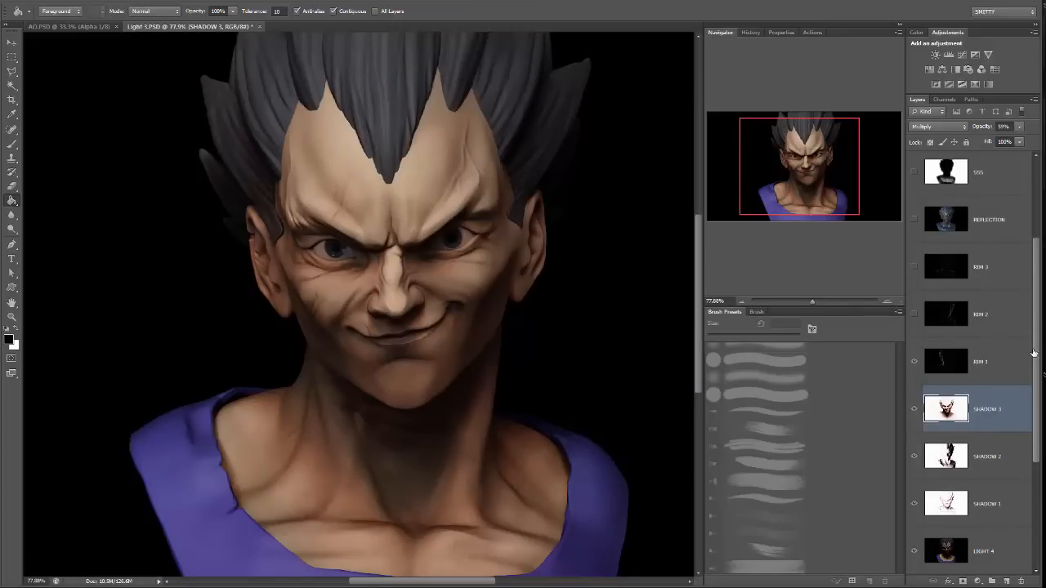
click(1013, 362)
click(953, 128)
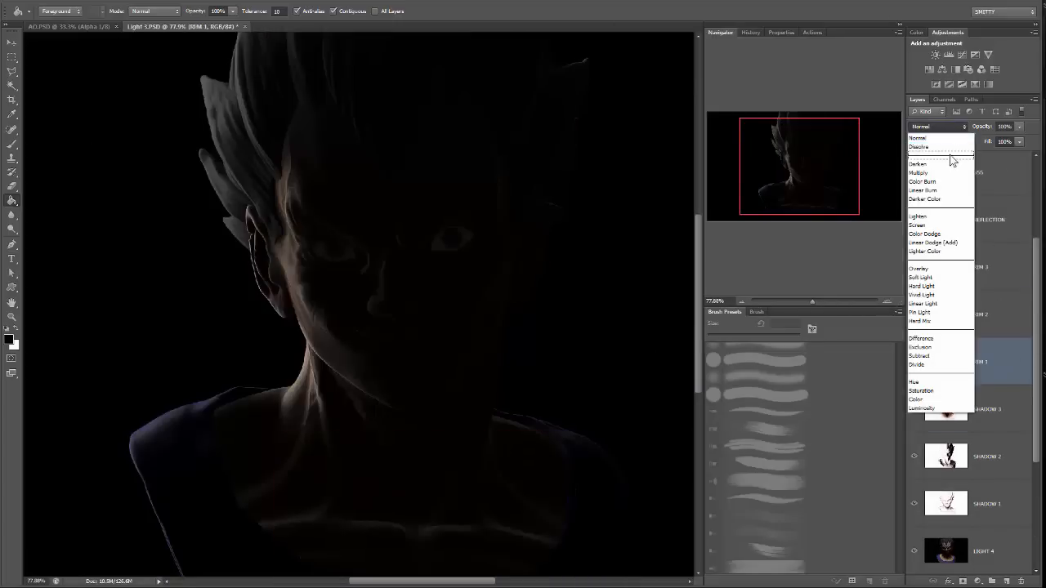
click(931, 225)
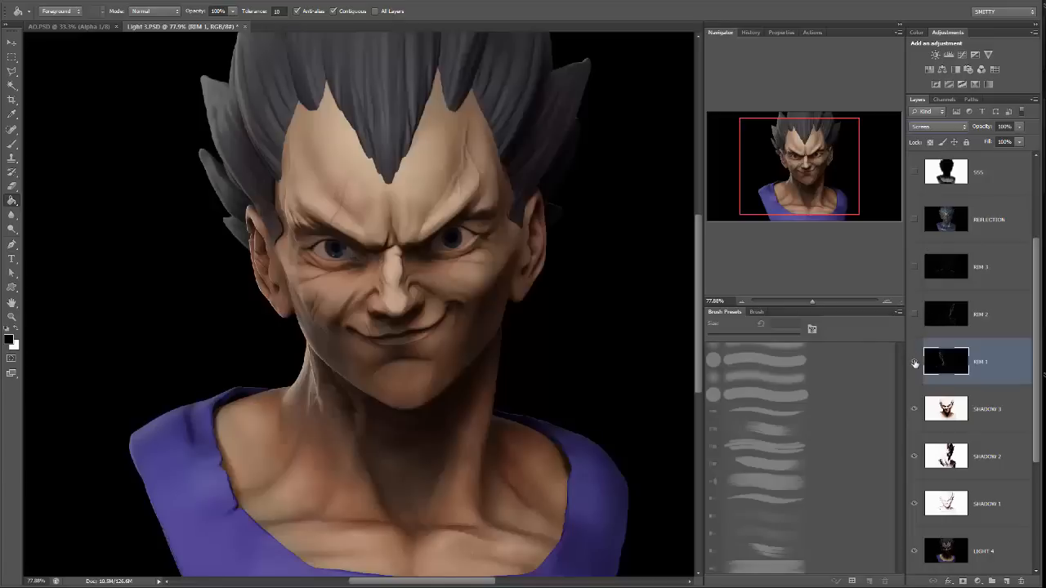
click(914, 363)
click(914, 362)
click(914, 363)
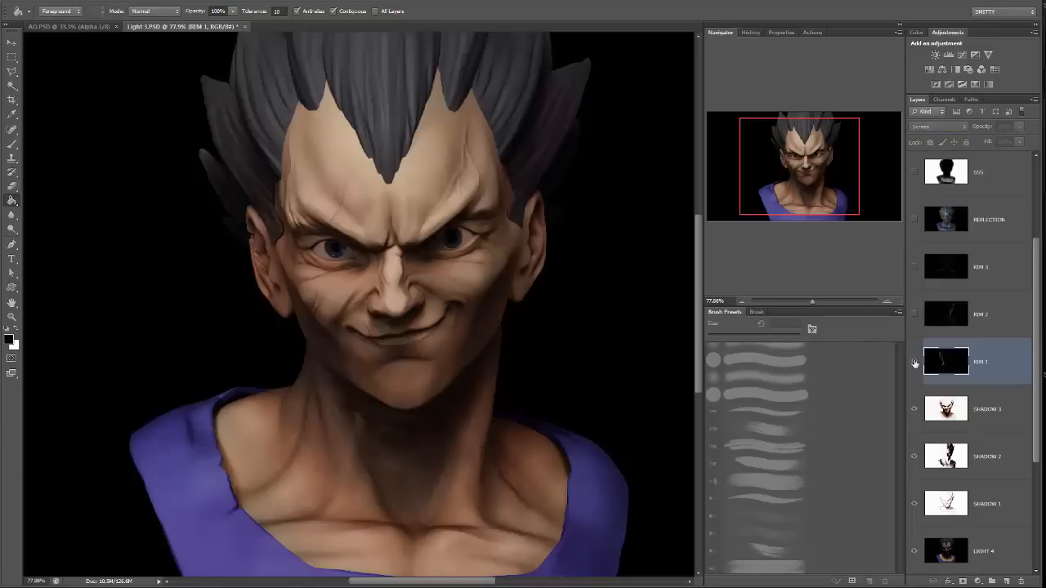
click(914, 363)
click(914, 363)
click(914, 363)
Show the RIM 2 layer, set its blend mode to Screen, and check its effect by toggling its visibility.
click(914, 316)
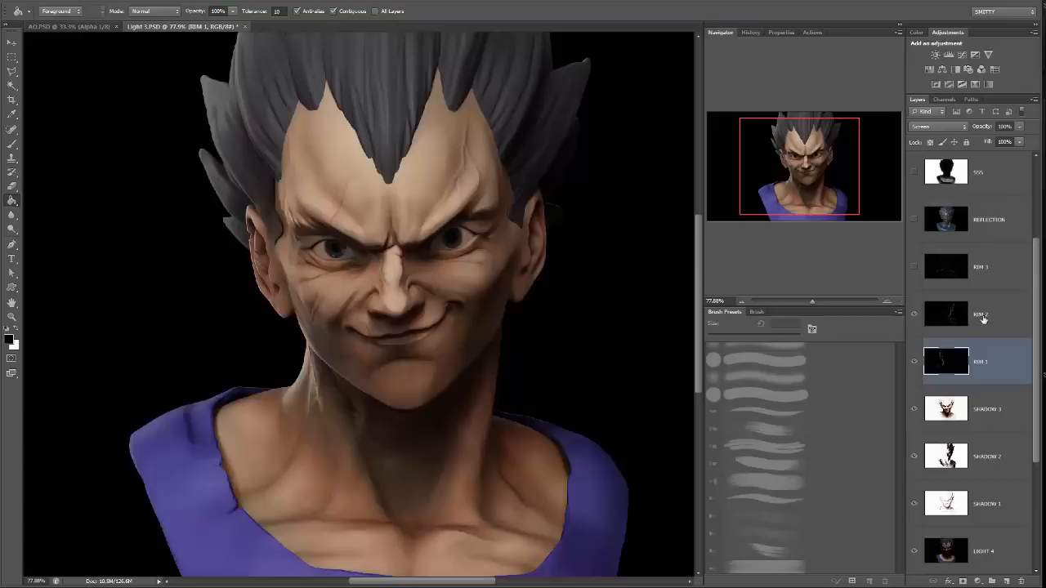
click(983, 317)
click(939, 127)
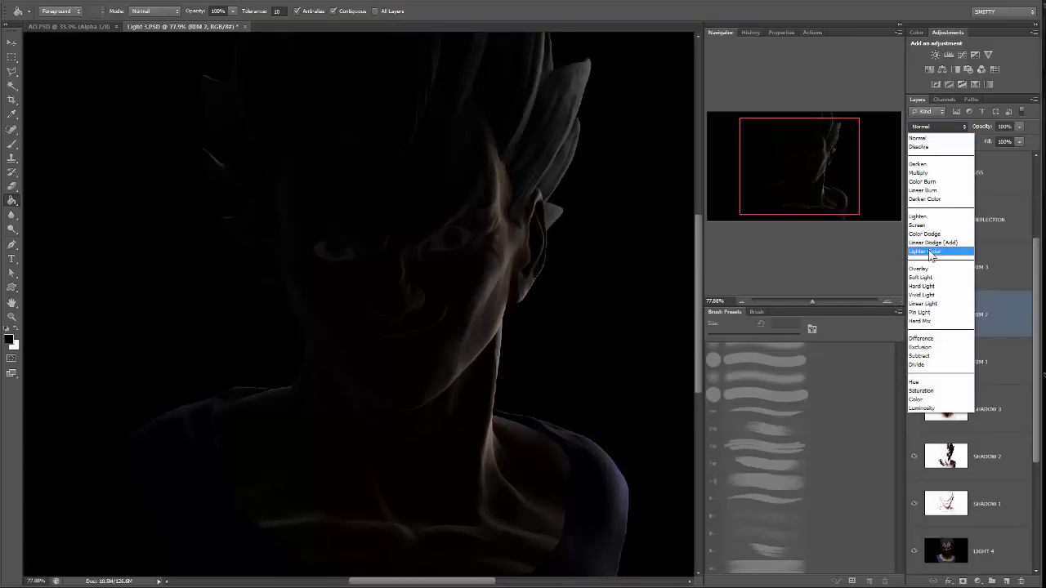
click(942, 217)
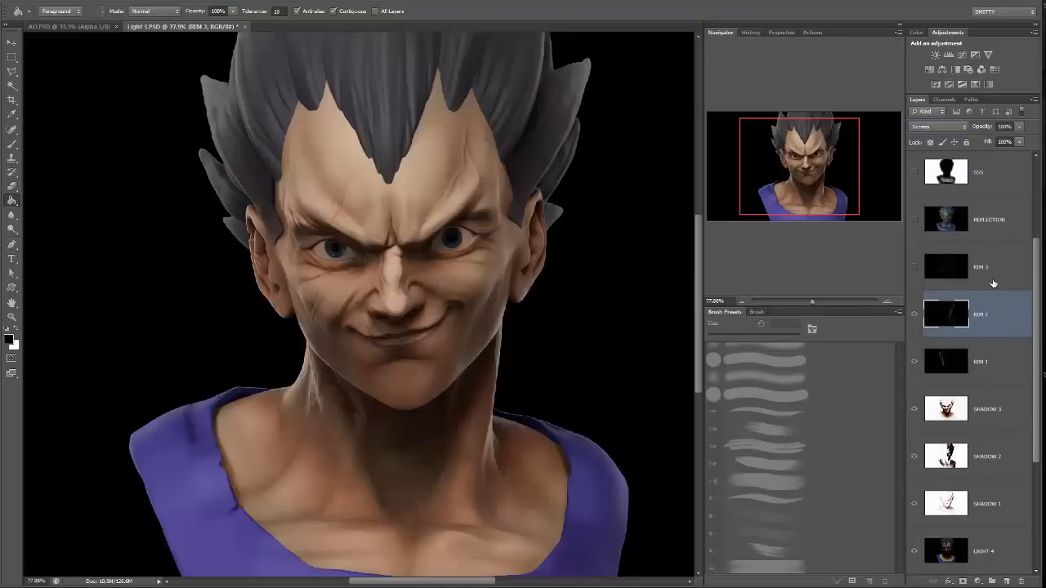
click(915, 314)
click(915, 315)
click(915, 315)
click(915, 314)
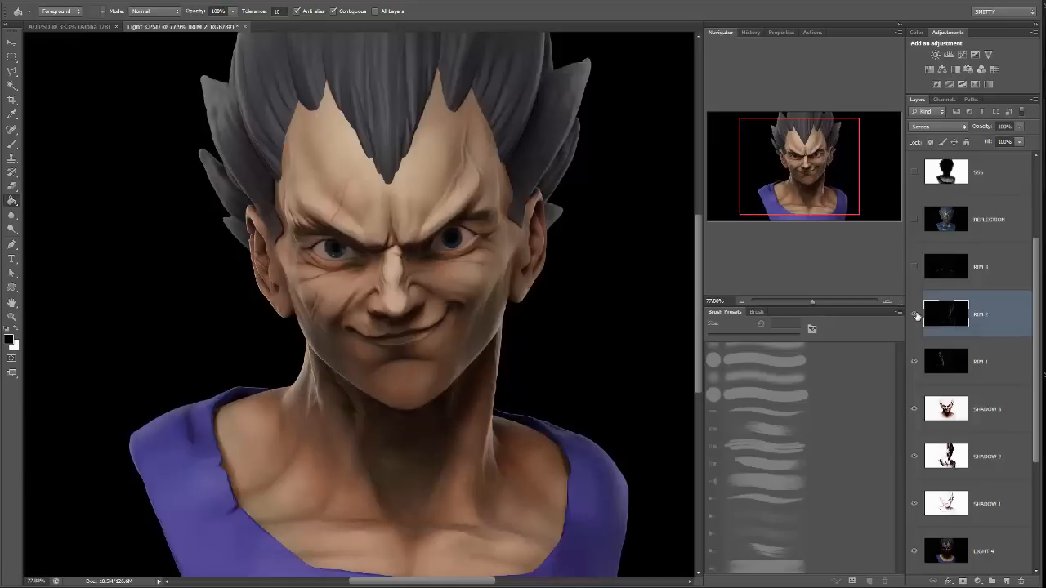
Show the RIM 3 layer and set its blend mode to Screen.
click(987, 261)
click(915, 266)
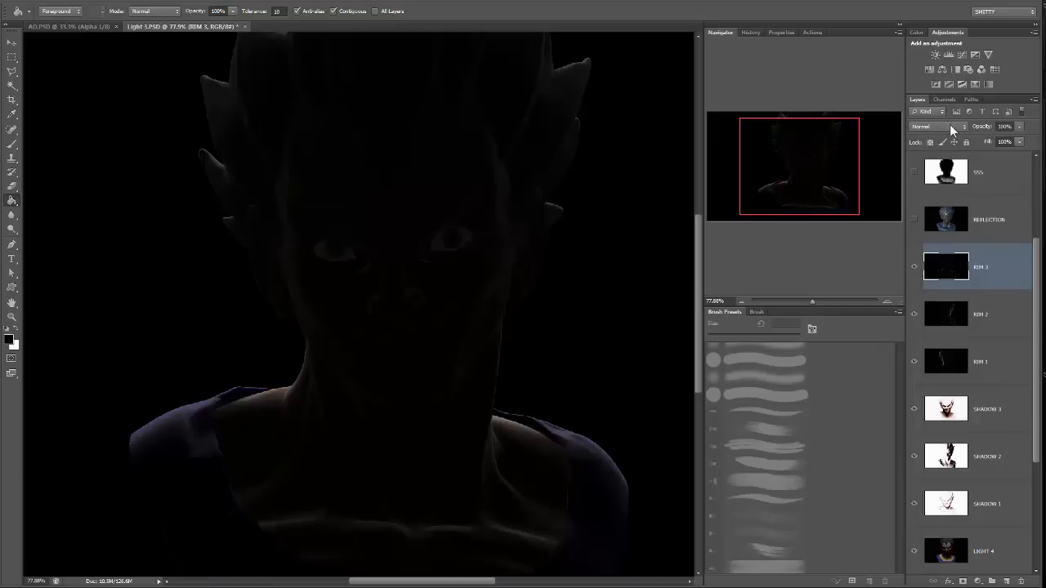
click(947, 129)
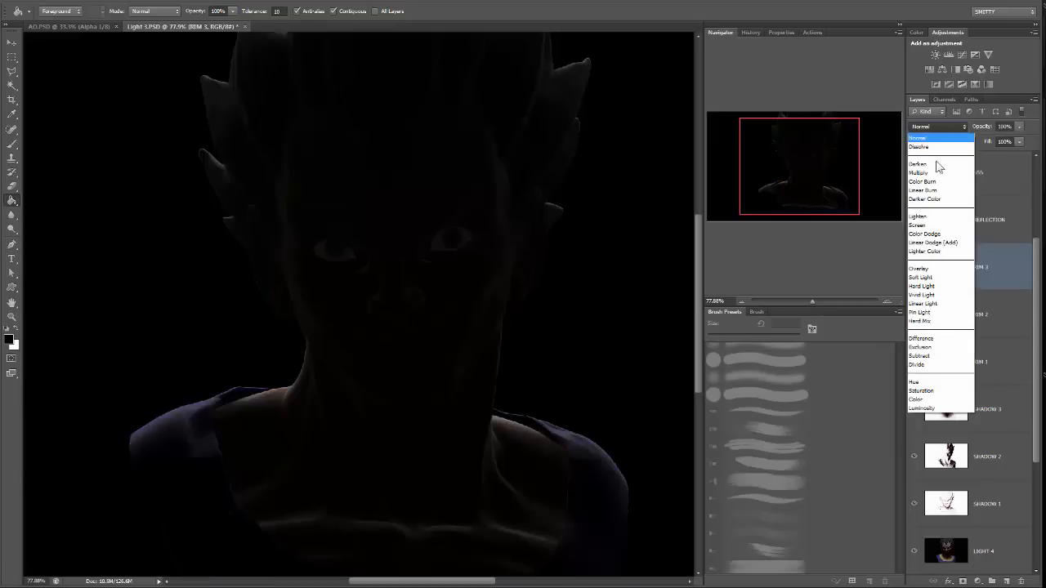
click(924, 225)
Examine the rim lighting on the hair, face and shoulders with the RIM 3 layer shown and hidden, leaving it visible.
click(914, 268)
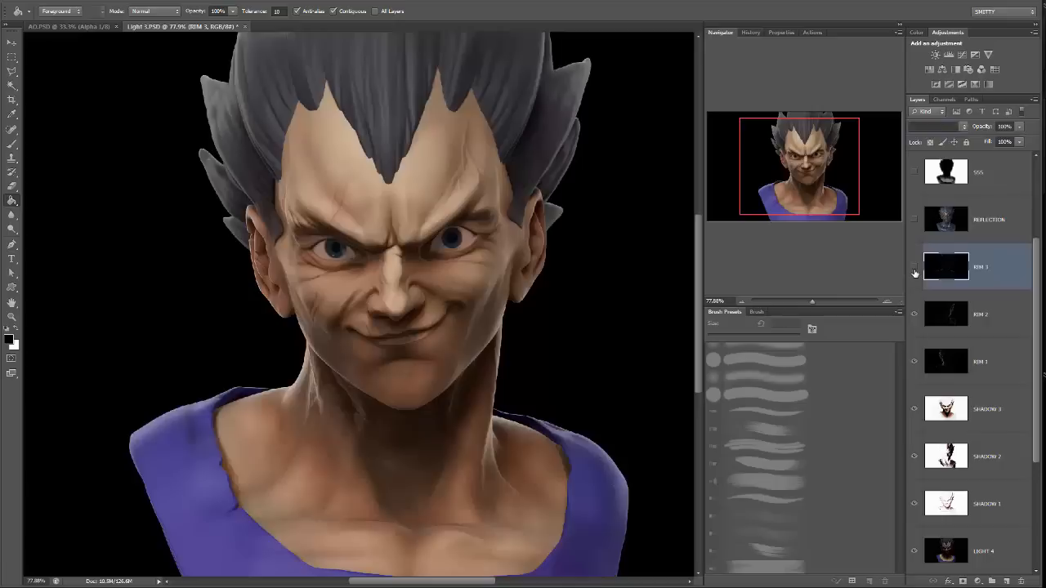
click(914, 269)
drag(851, 194, 845, 187)
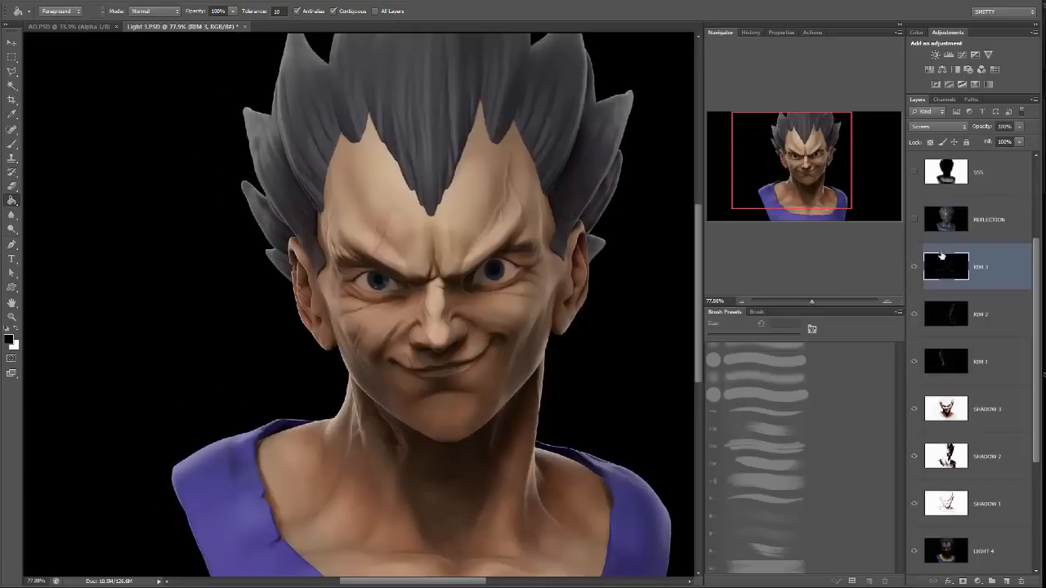
click(916, 269)
click(916, 268)
click(916, 269)
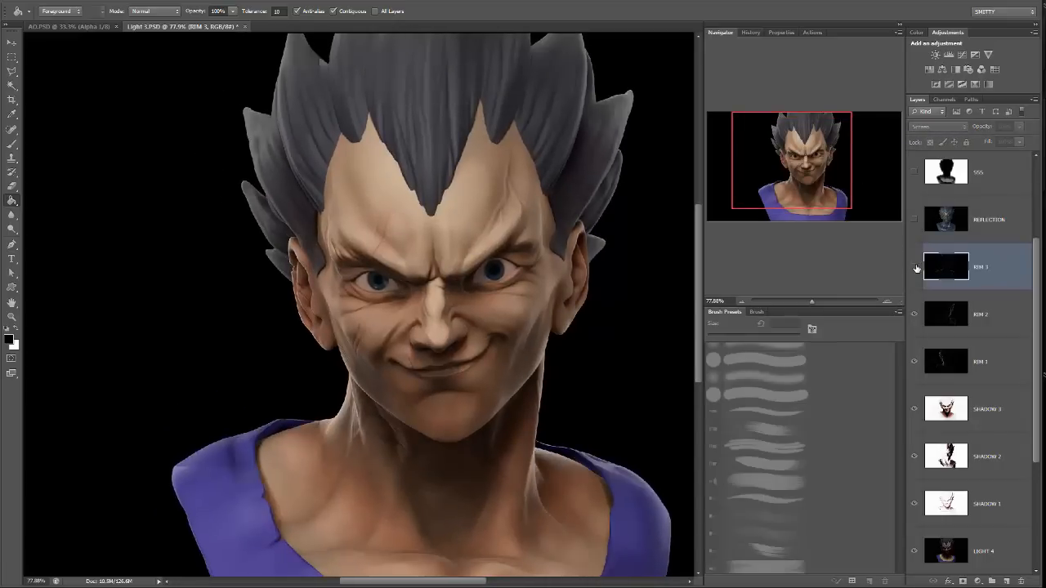
click(915, 269)
drag(595, 388, 560, 311)
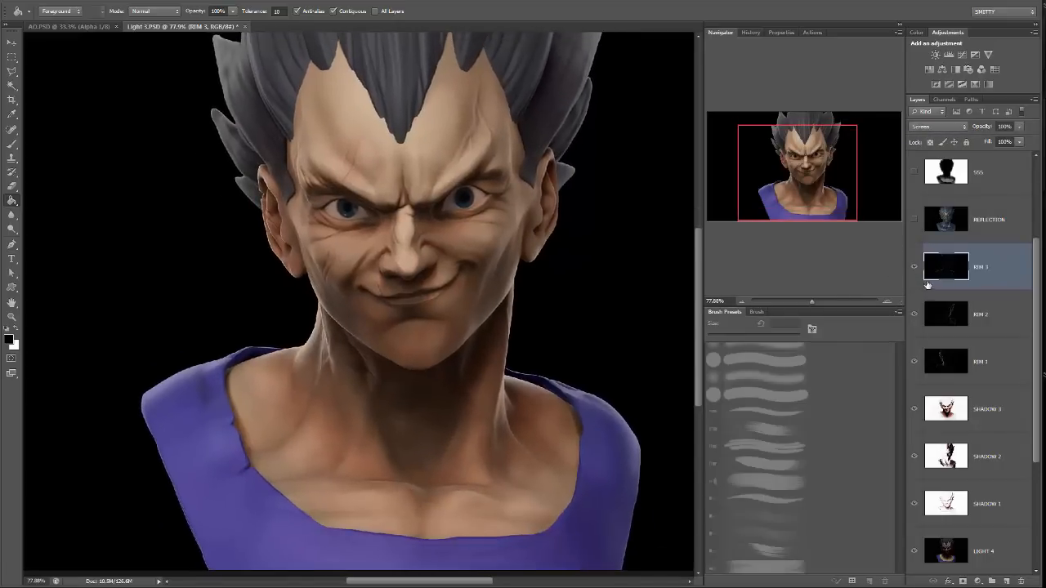
drag(798, 211, 786, 196)
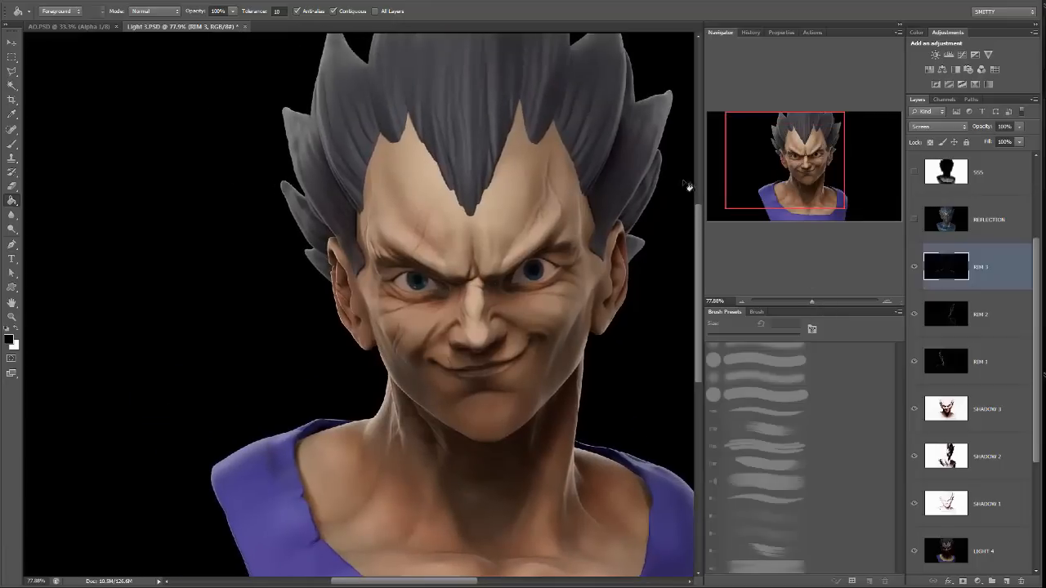
Compare the image with the RIM 3 and RIM 1 layers shown and hidden, leaving both visible.
drag(326, 129, 340, 172)
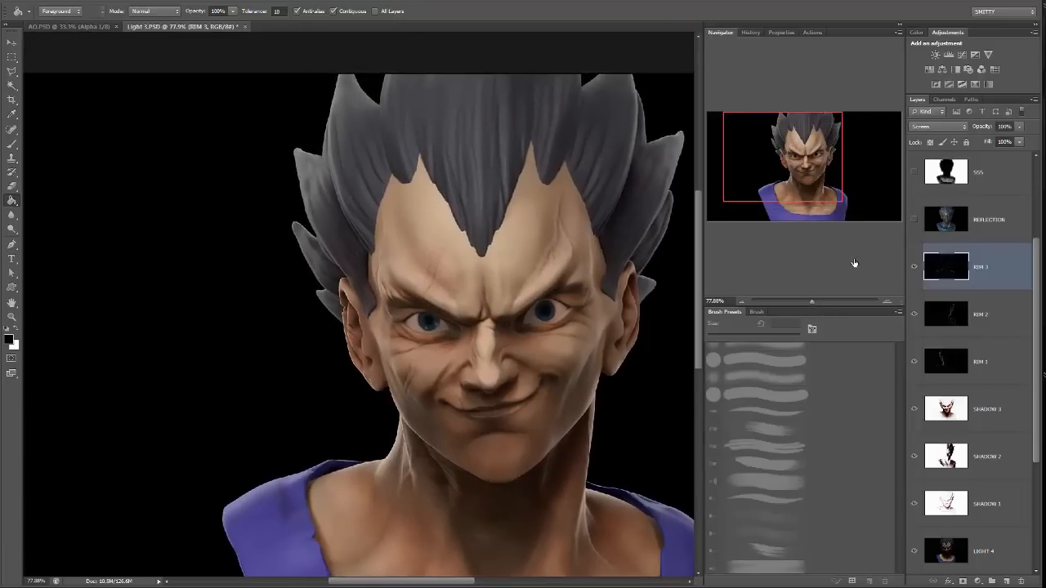
click(916, 269)
click(915, 269)
click(914, 362)
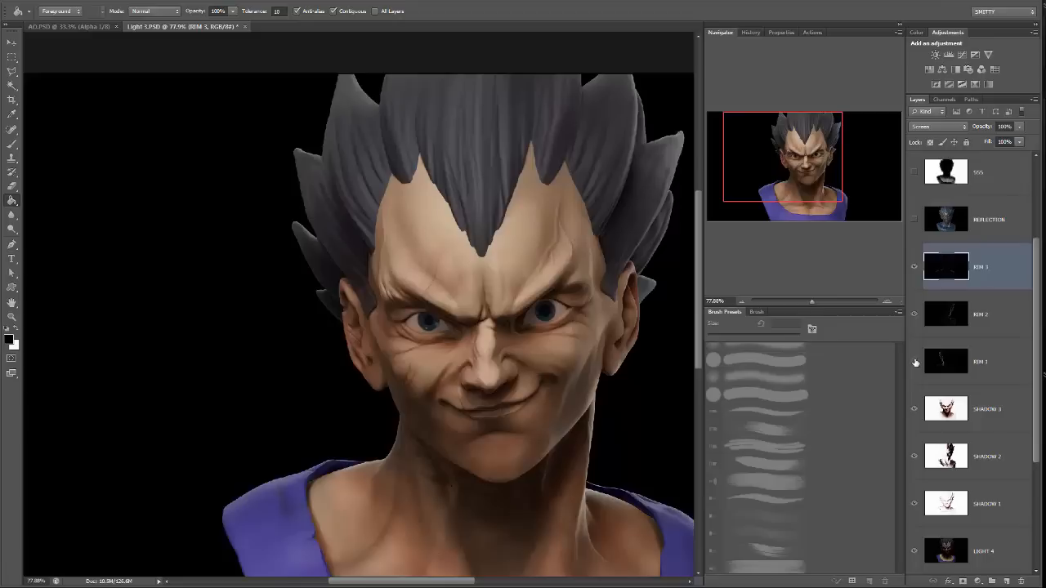
click(915, 362)
click(915, 362)
click(915, 362)
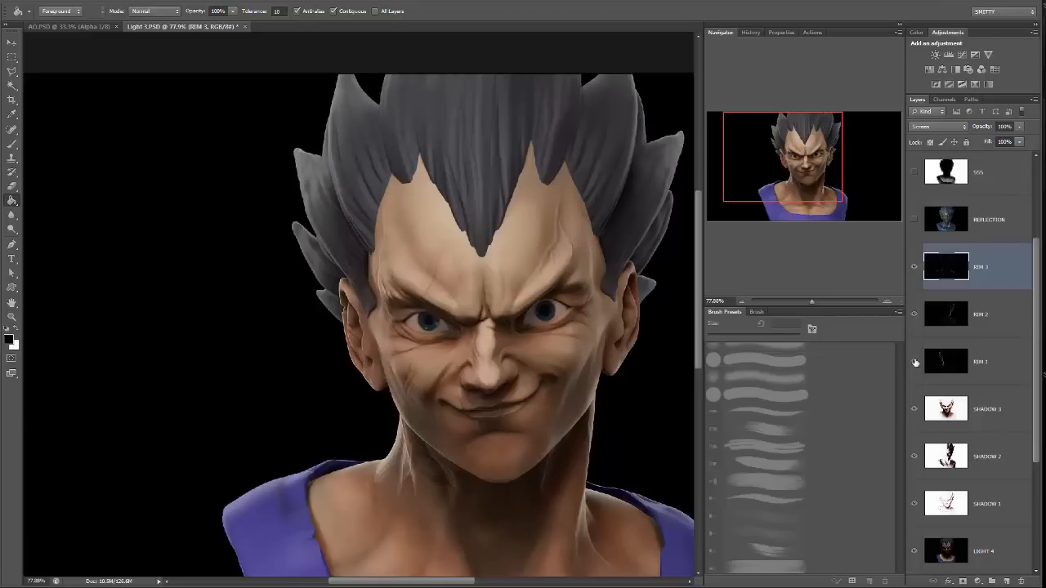
click(1002, 372)
Show the REFLECTION layer, inspect its highlights on the face, and set its blend mode to Screen.
scroll(940, 284, up, 1)
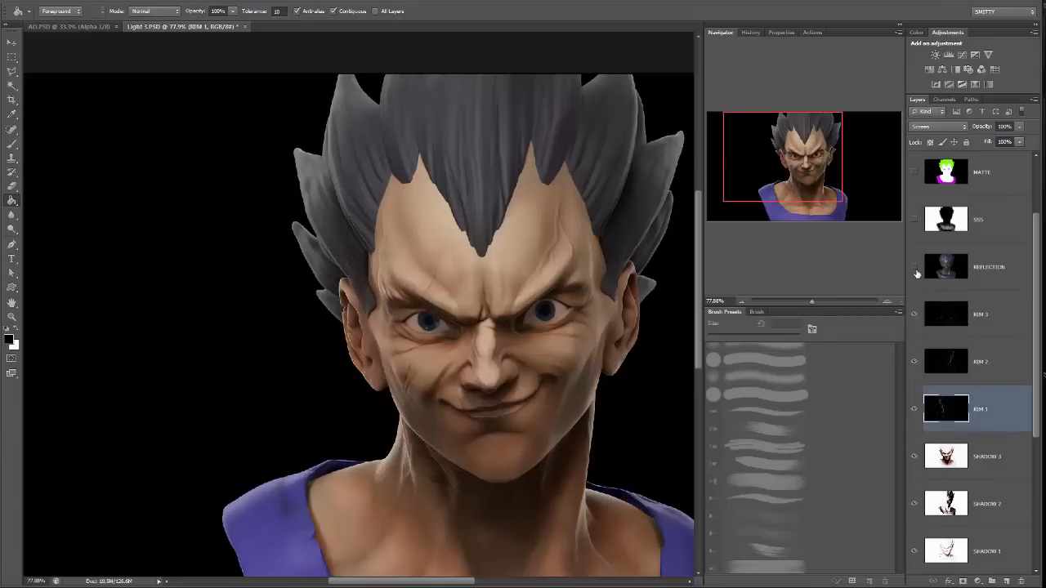
click(915, 270)
drag(784, 180, 799, 193)
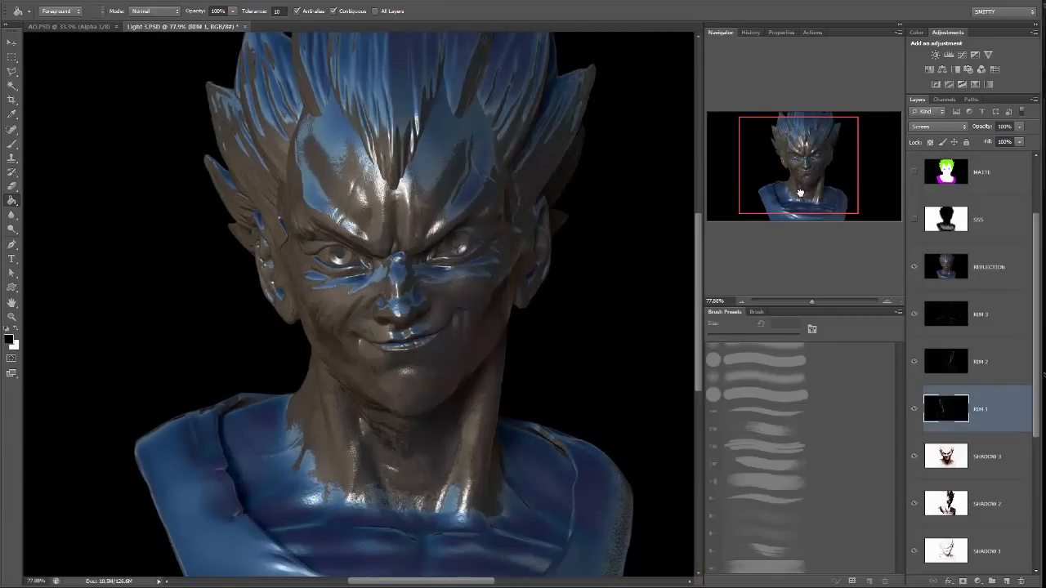
click(986, 269)
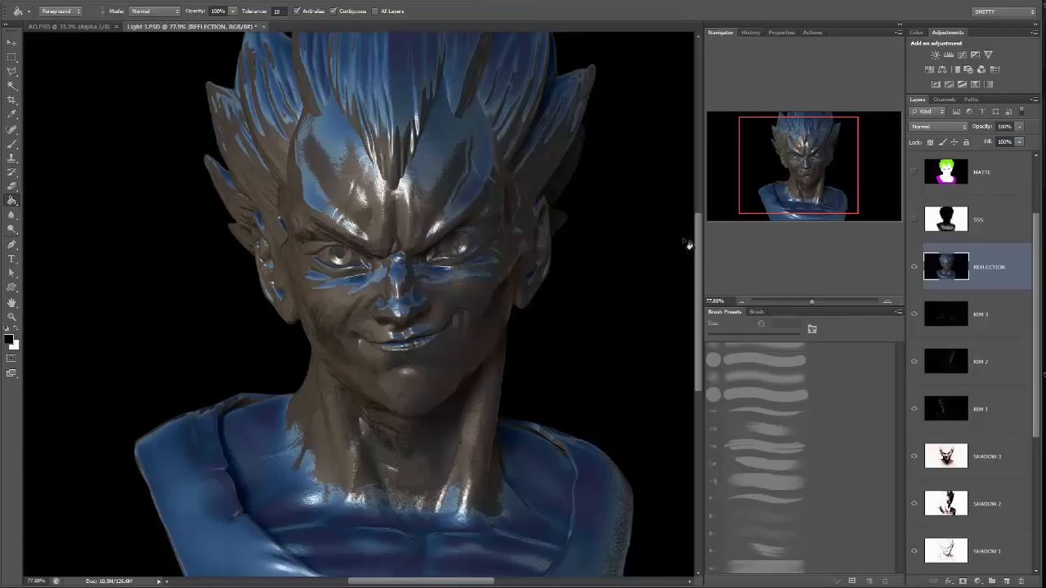
drag(812, 301, 822, 303)
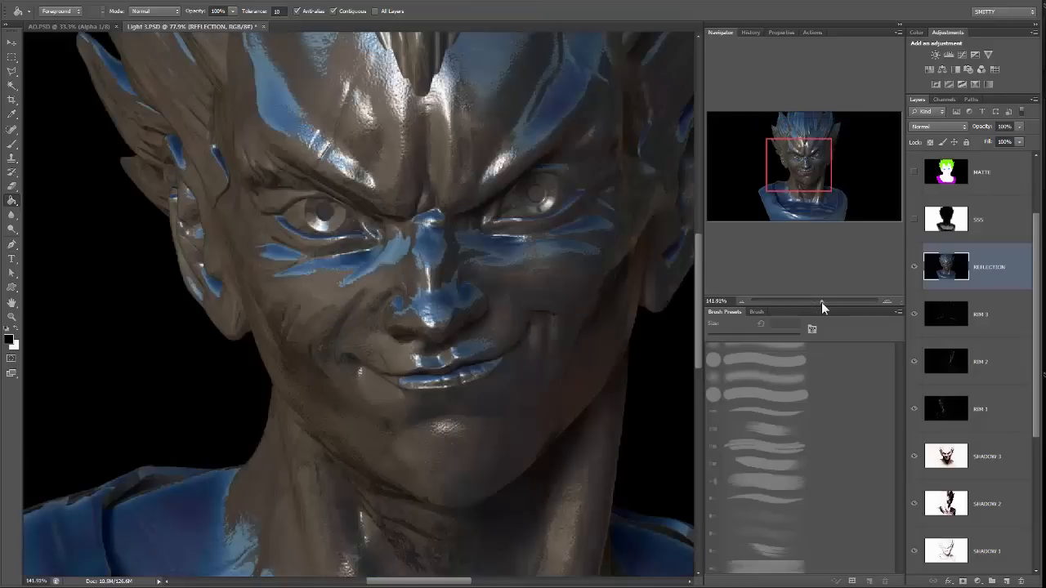
scroll(401, 139, up, 2)
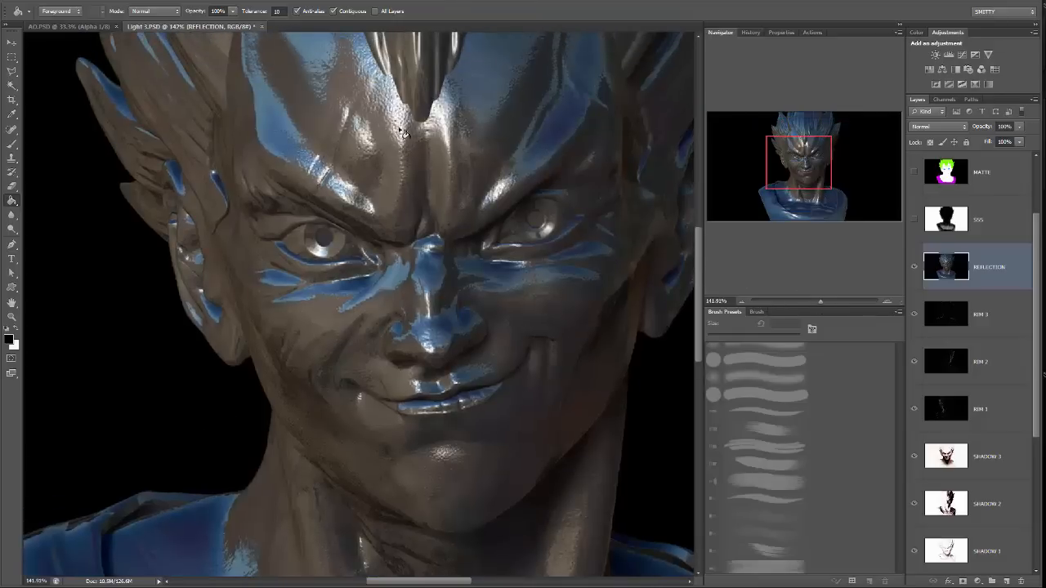
drag(820, 302, 826, 301)
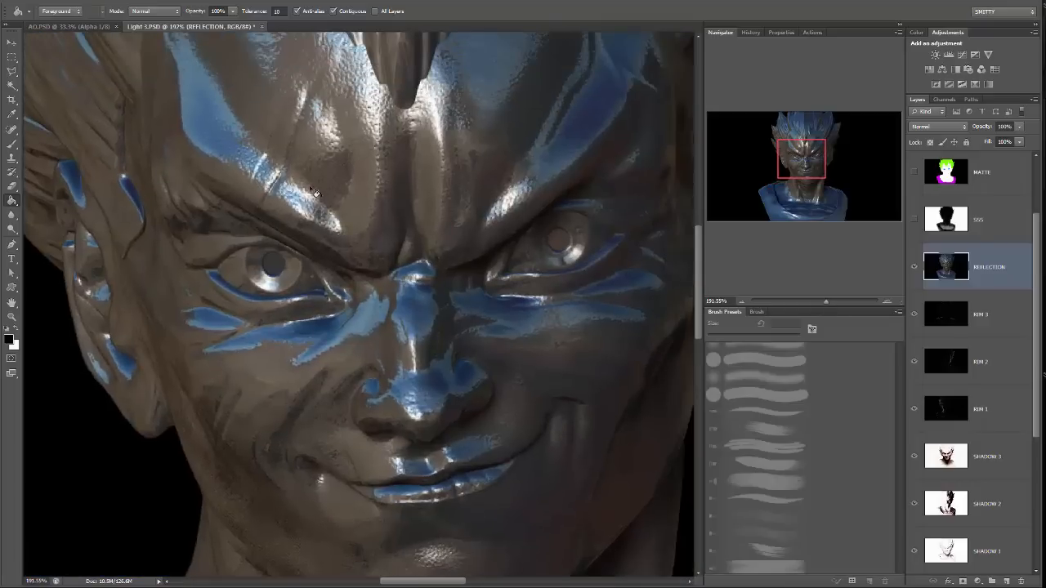
mouse_move(826, 301)
mouse_down()
mouse_move(803, 299)
mouse_move(812, 300)
mouse_up()
click(940, 128)
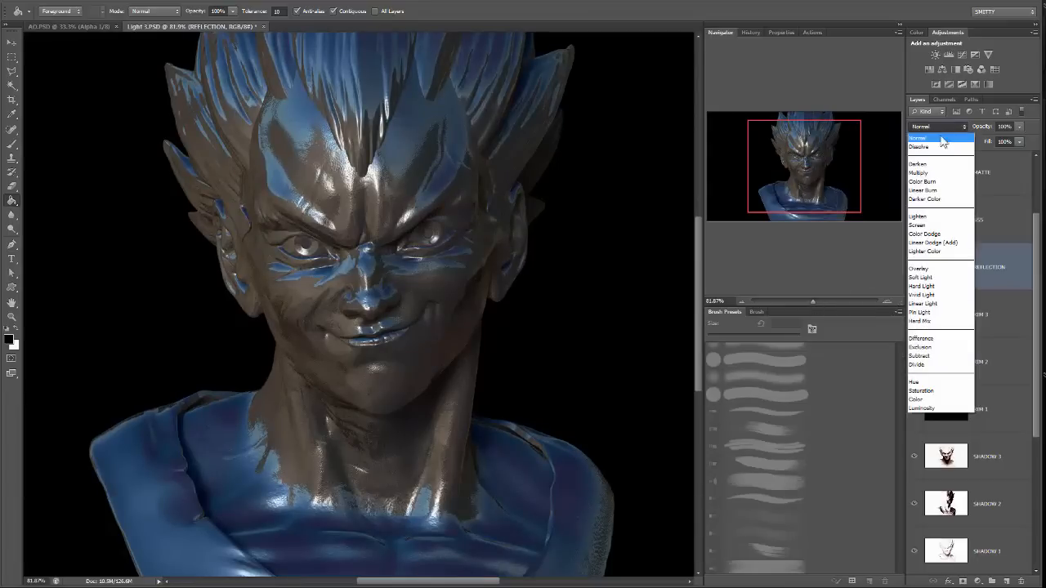
click(931, 227)
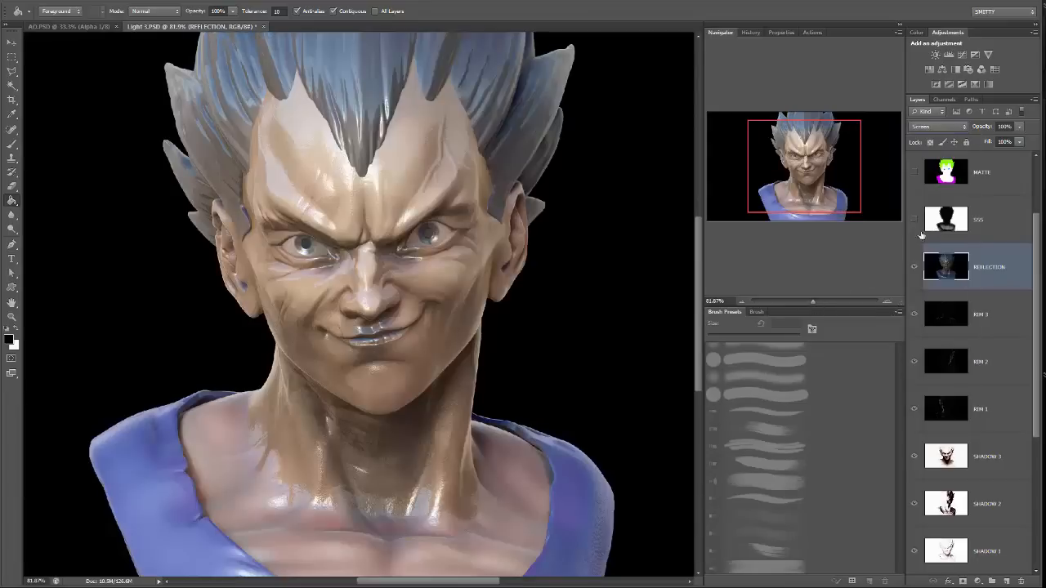
Apply Levels to the REFLECTION layer with midtones at 0.54 and the white input at 207.
drag(822, 305, 815, 299)
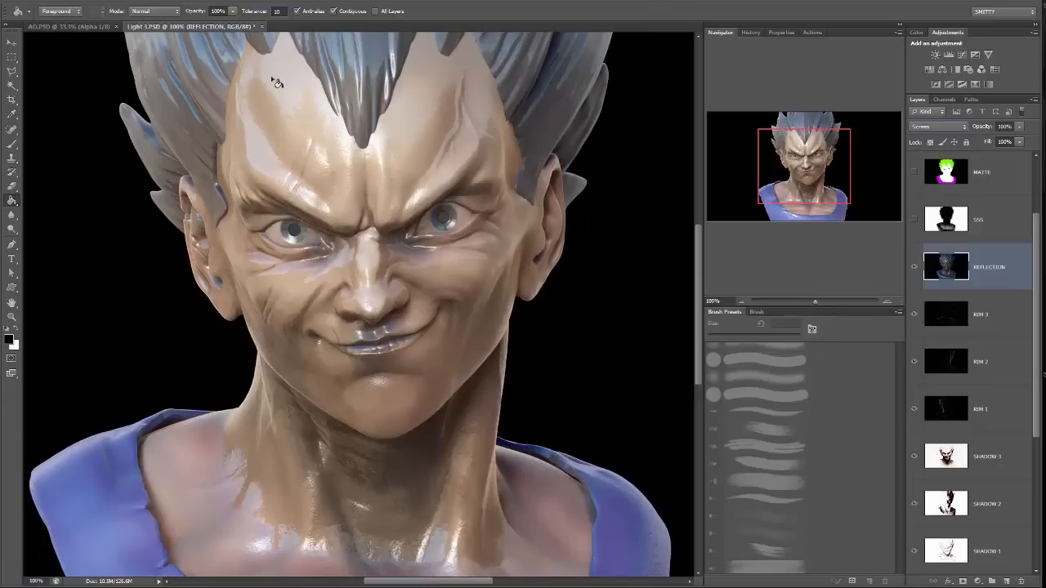
click(72, 3)
mouse_move(98, 21)
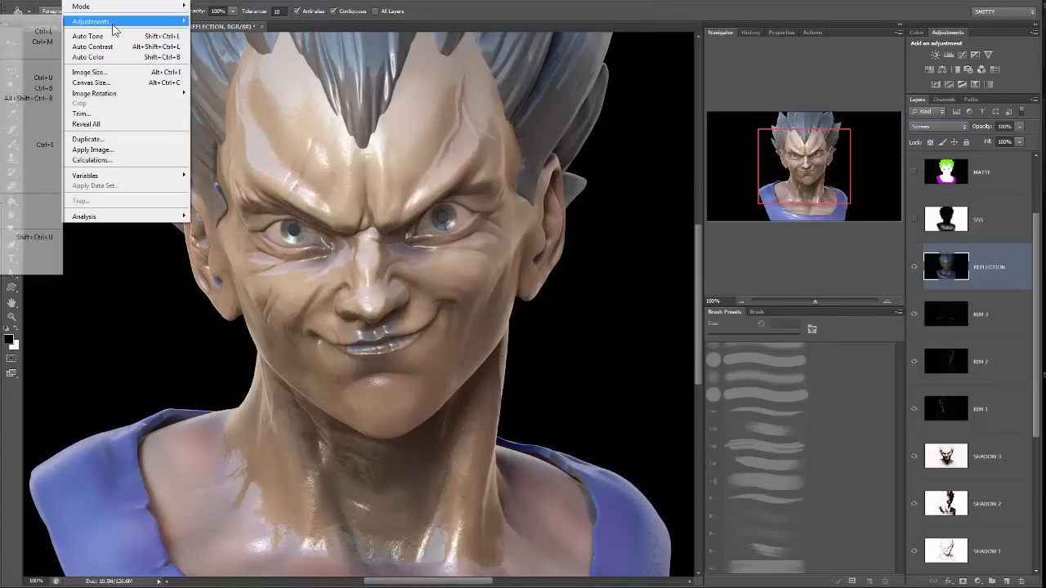
click(33, 35)
drag(762, 424, 819, 425)
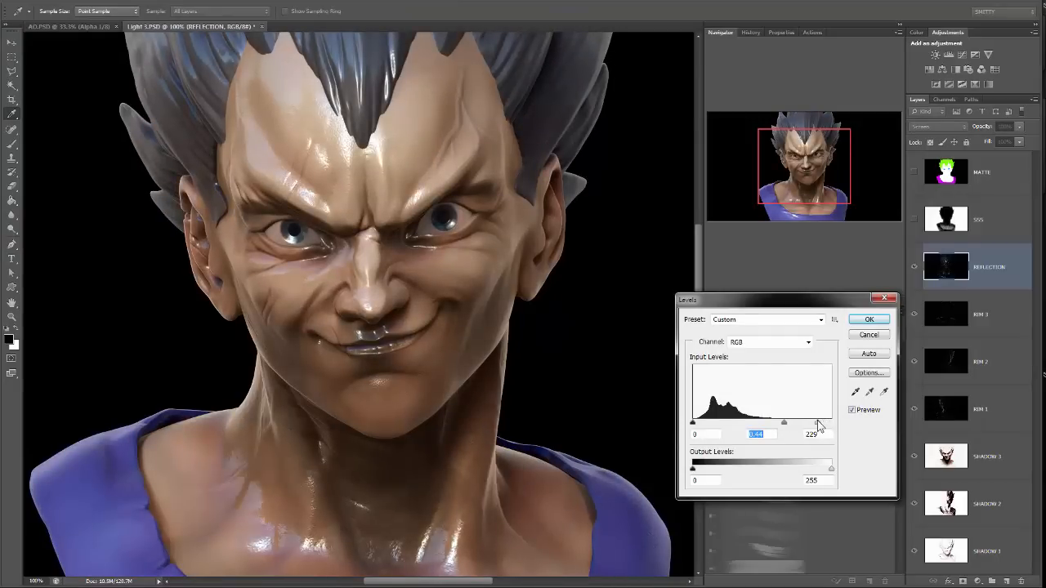
click(817, 423)
drag(782, 424, 807, 424)
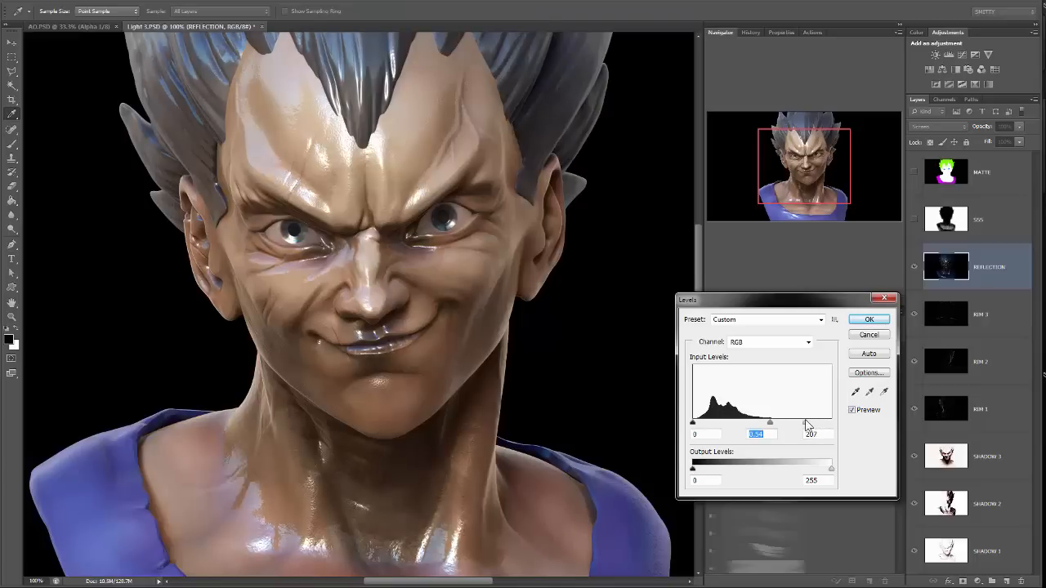
click(869, 319)
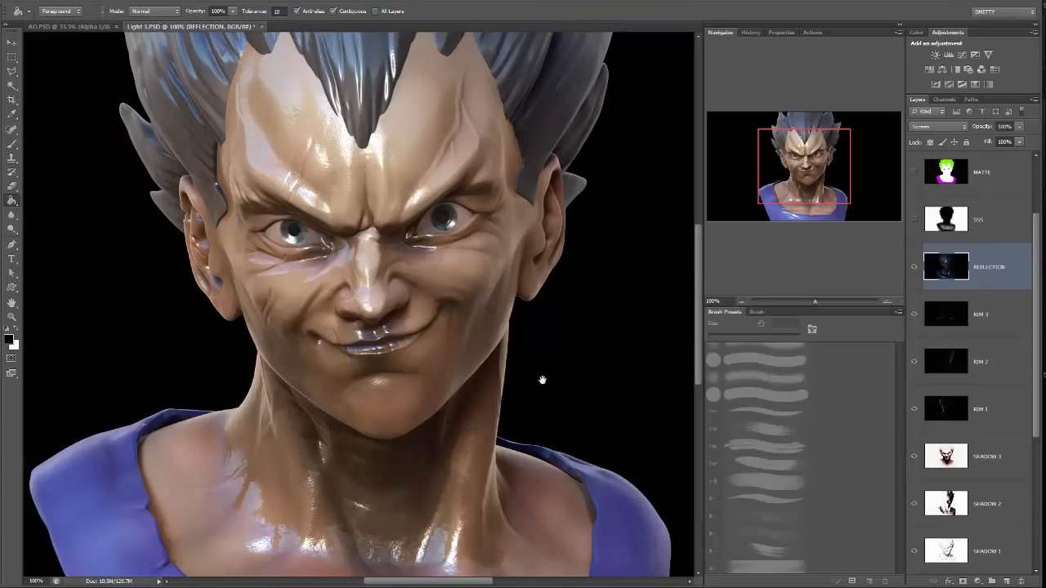
Lower the REFLECTION layer's opacity to 36% and compare the bust with the layer shown and hidden.
drag(542, 380, 577, 221)
drag(586, 163, 561, 385)
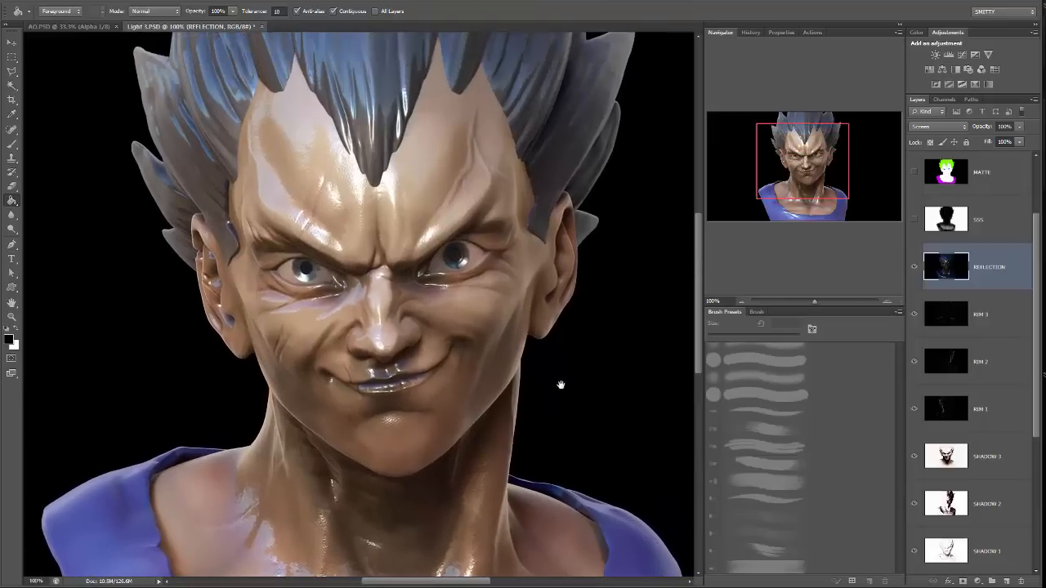
click(1019, 126)
click(991, 140)
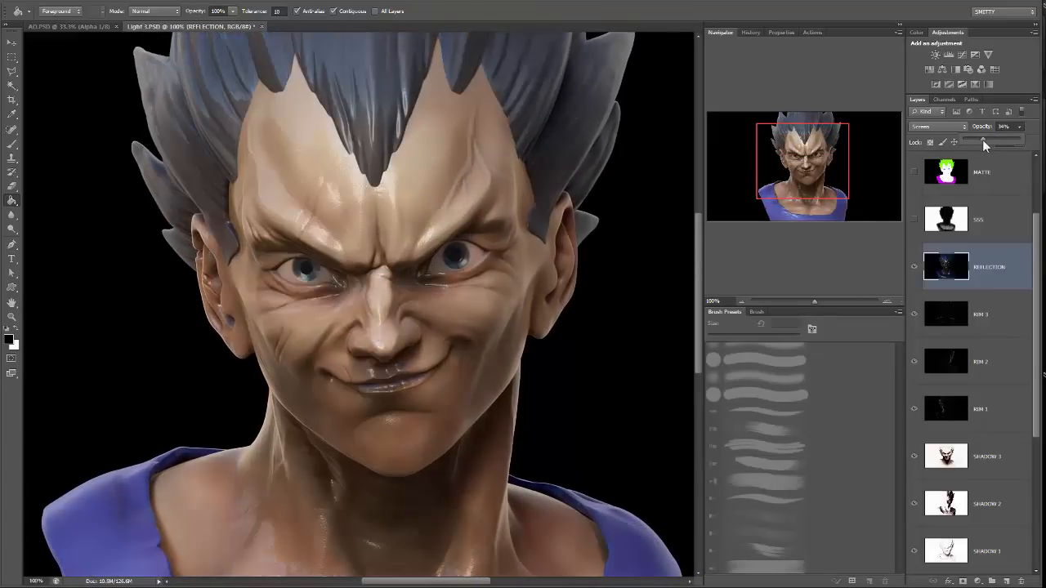
drag(982, 140, 981, 140)
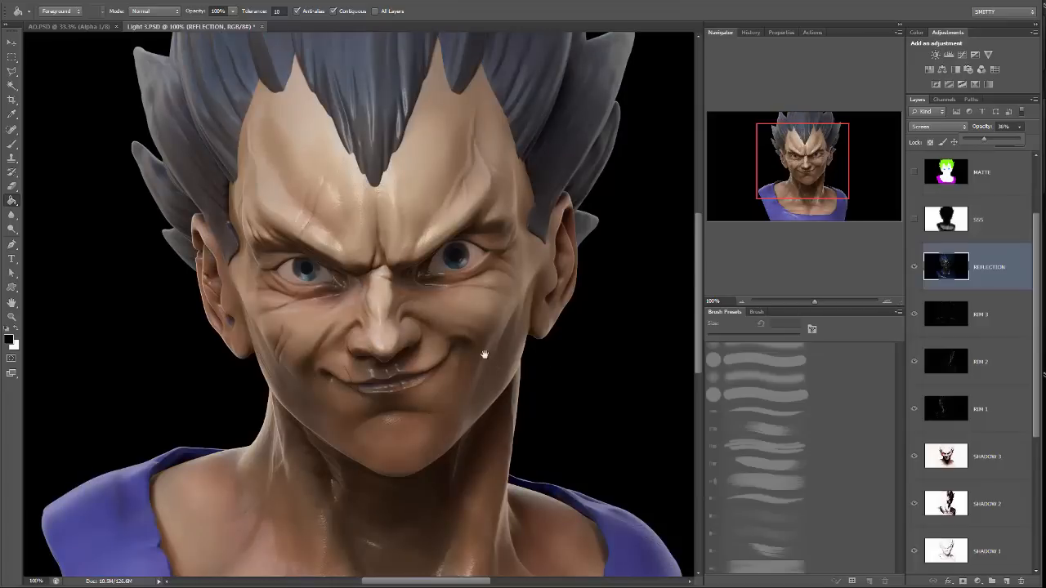
drag(483, 350, 525, 372)
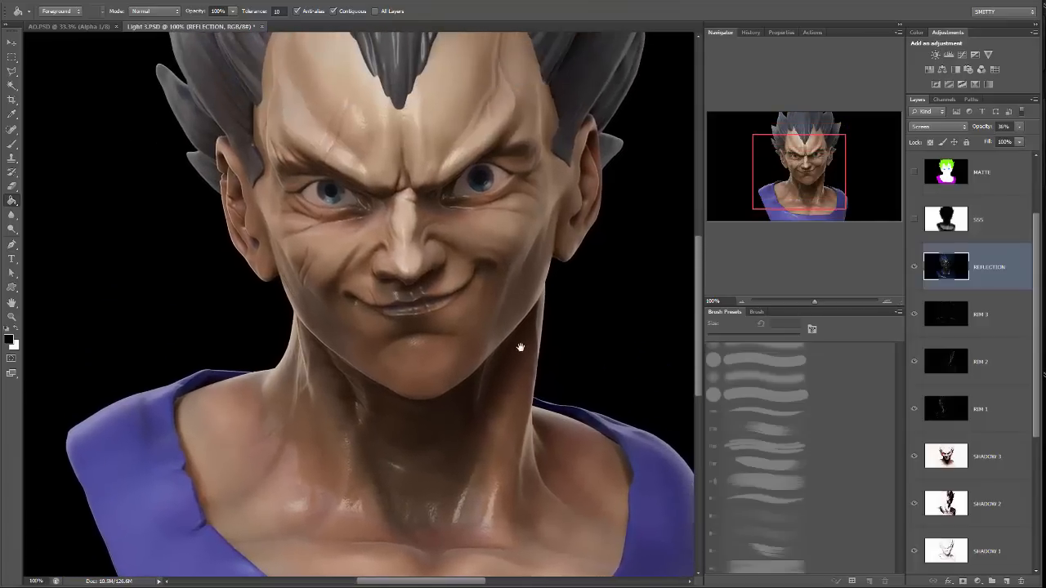
click(801, 301)
drag(804, 304, 811, 304)
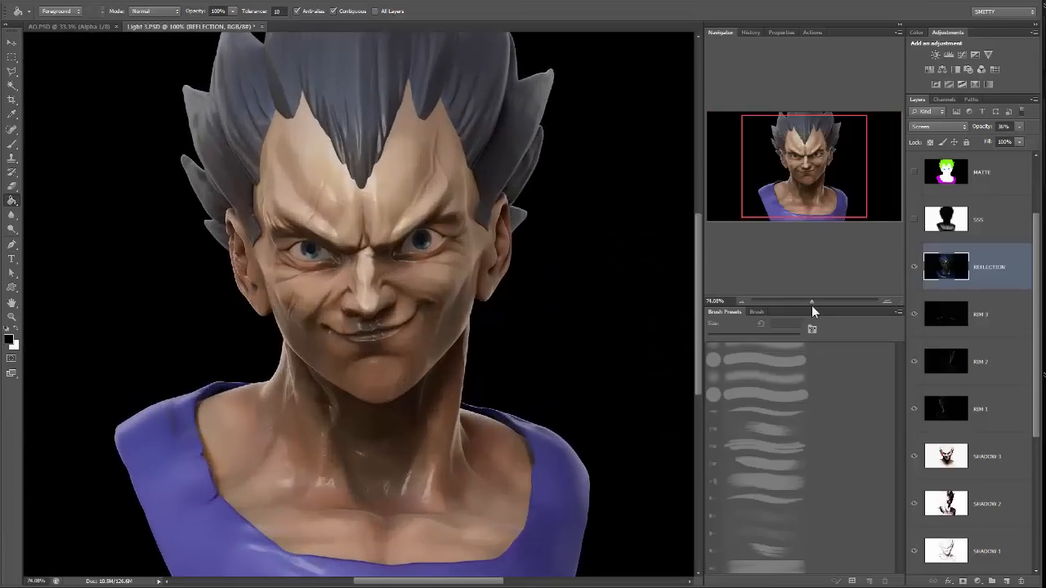
click(914, 272)
click(914, 272)
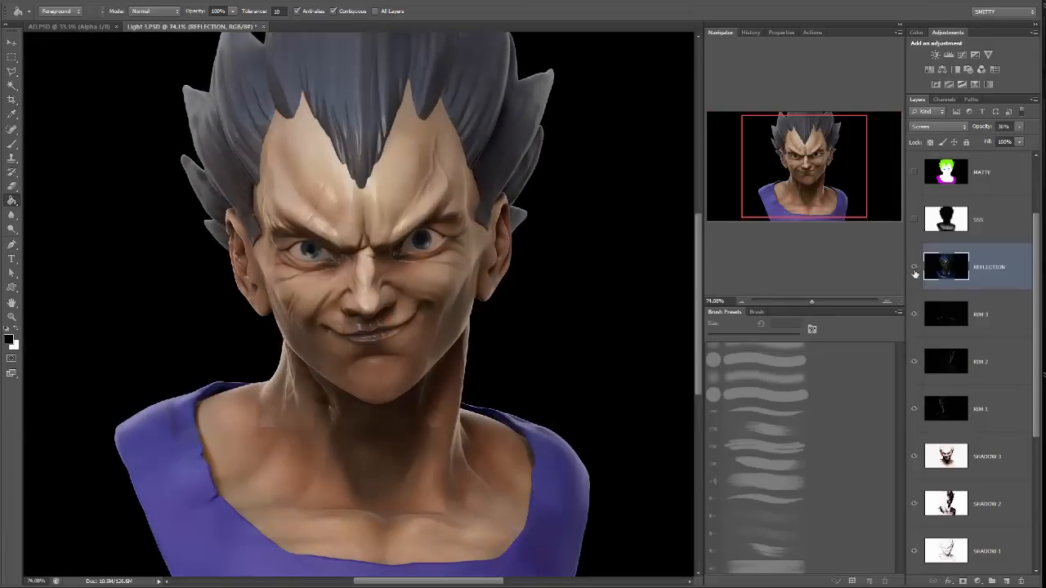
Apply Levels to the REFLECTION layer again, lowering the midtones to about 0.68 and setting the white input to 200.
click(92, 2)
mouse_move(129, 23)
click(25, 31)
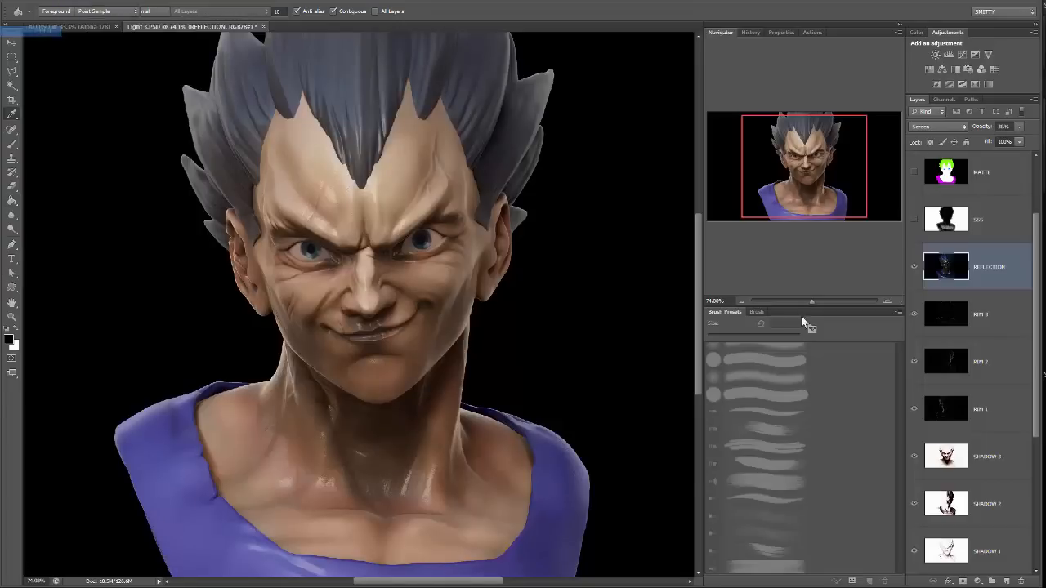
mouse_move(761, 422)
mouse_down()
mouse_move(825, 423)
mouse_move(761, 426)
mouse_up()
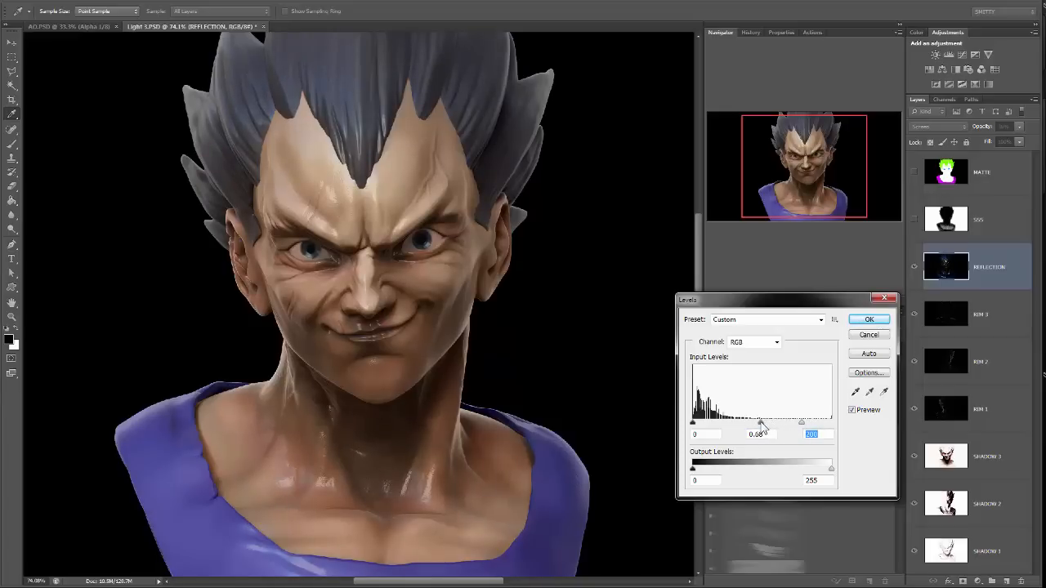
click(868, 320)
Reduce the REFLECTION layer's opacity to 27%.
mouse_move(812, 306)
mouse_down()
mouse_move(823, 302)
mouse_move(812, 306)
mouse_up()
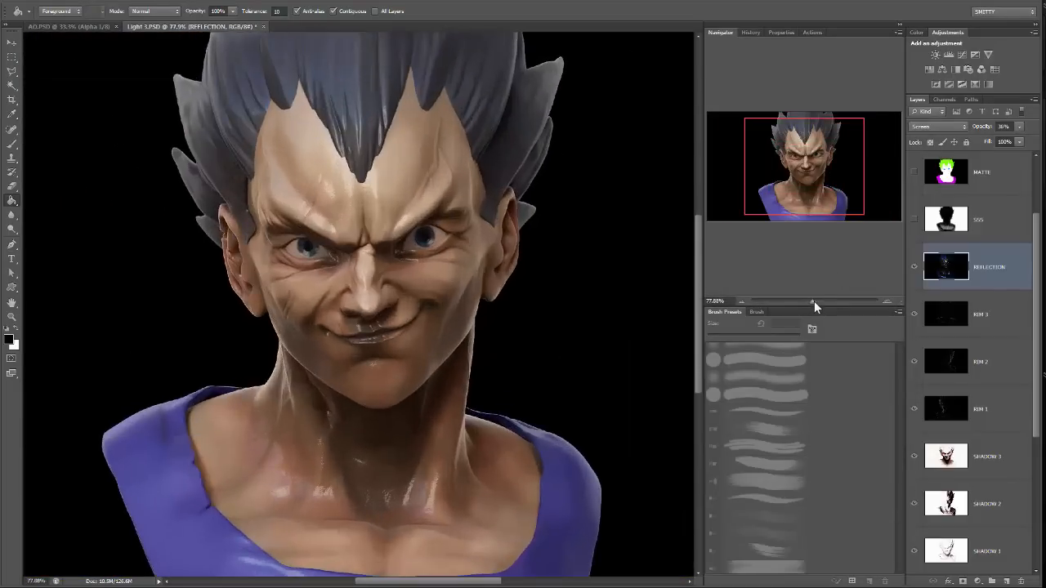
click(1019, 127)
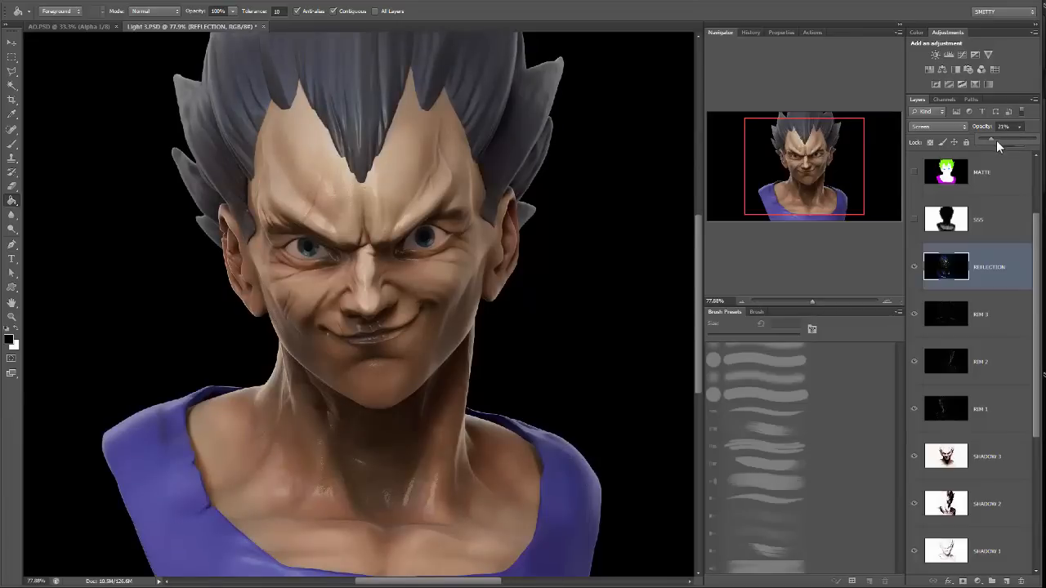
drag(997, 142, 995, 141)
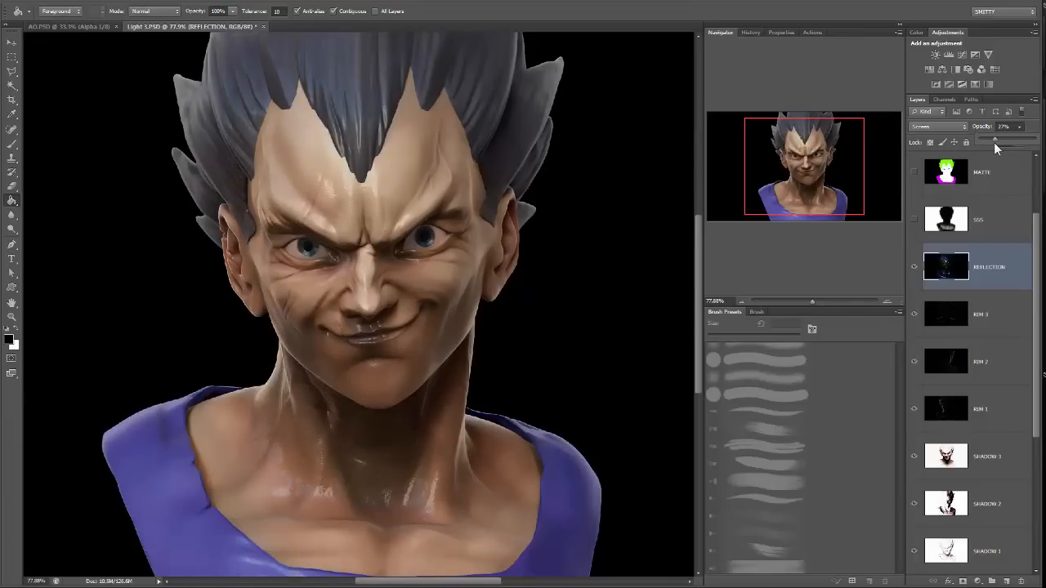
Erase excess reflection from the face and forehead on the REFLECTION layer with a soft 150 px eraser at 42% opacity.
key(e)
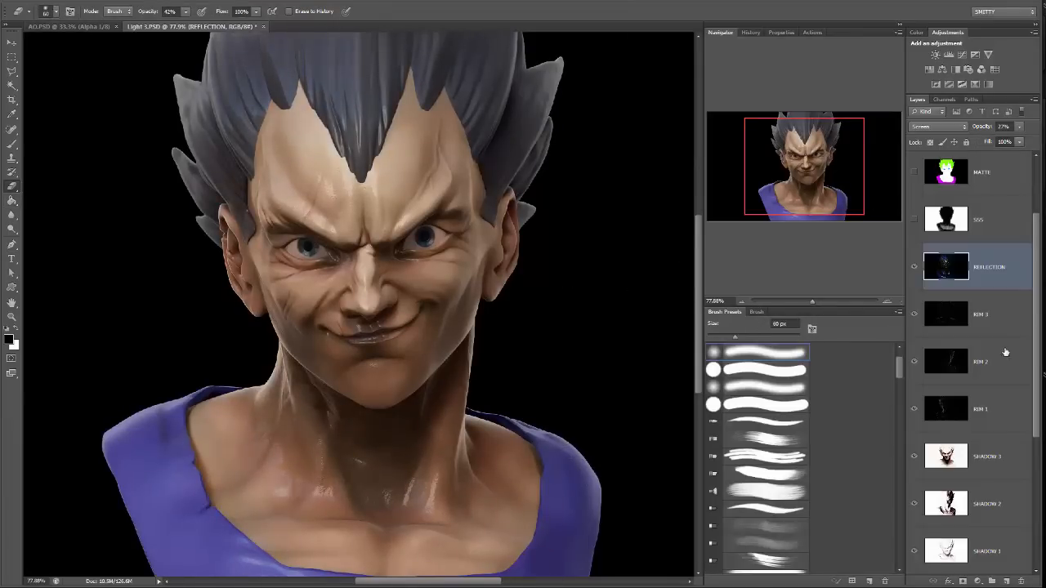
click(817, 302)
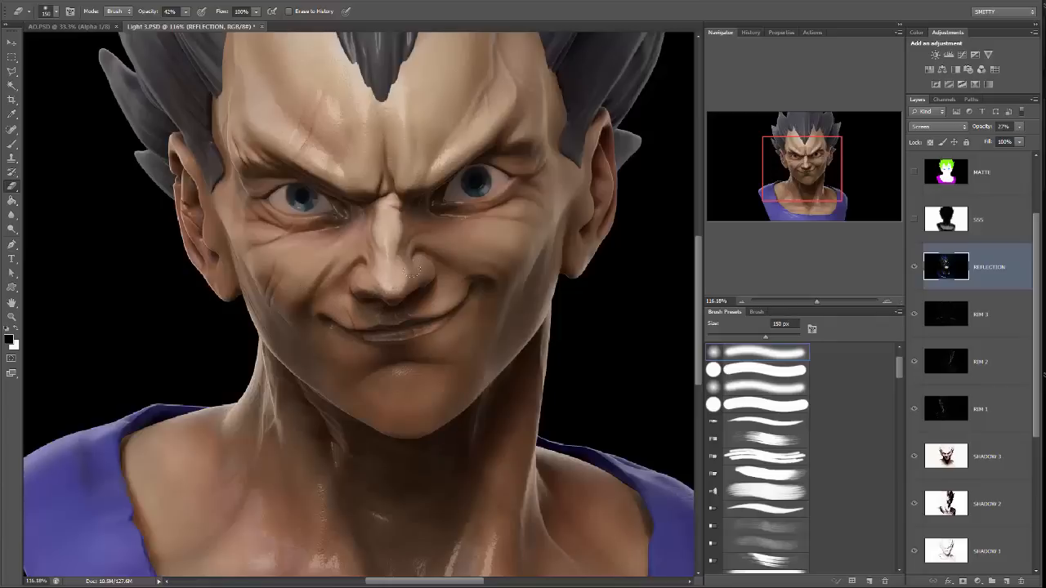
drag(433, 283, 430, 327)
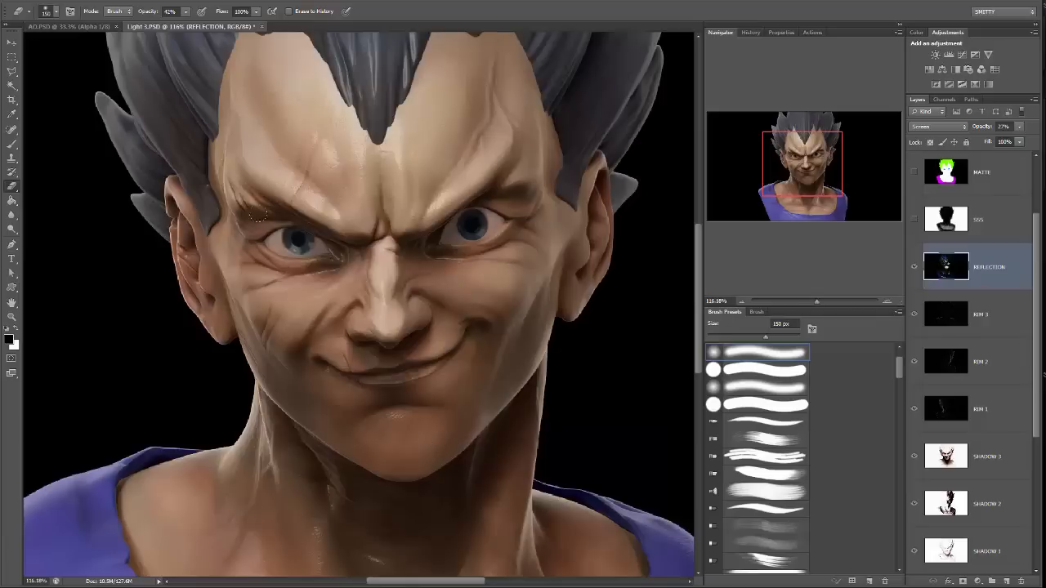
drag(307, 199, 327, 261)
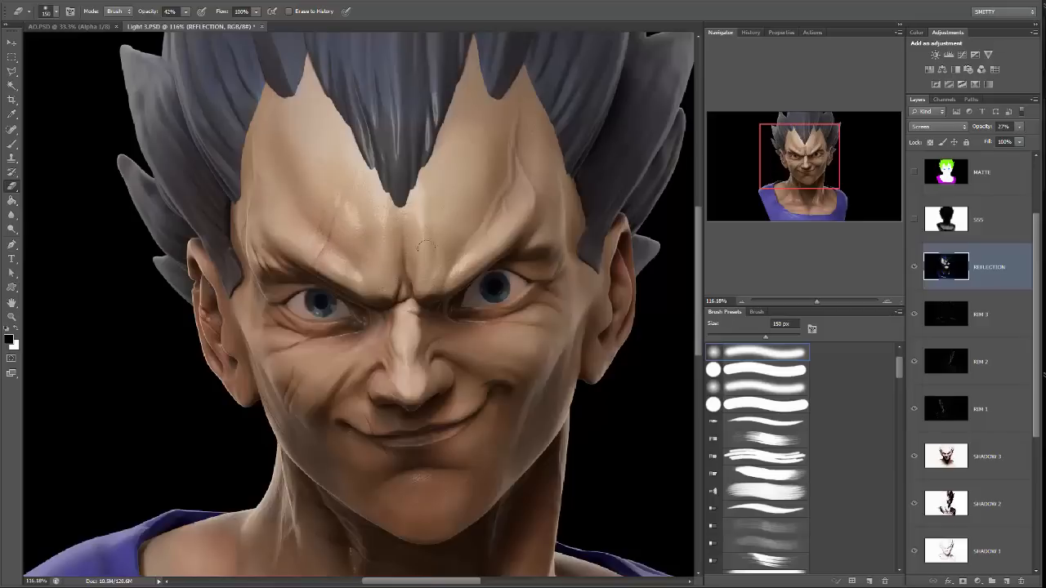
drag(452, 176, 465, 196)
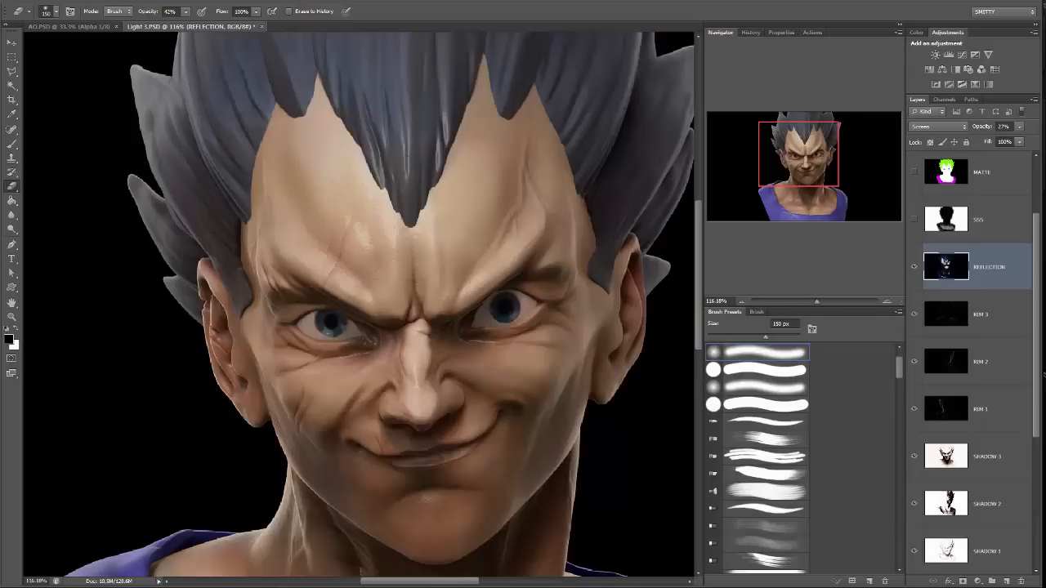
Soften the reflection highlights on the chin and neck of the REFLECTION layer with the same eraser.
scroll(441, 289, down, 5)
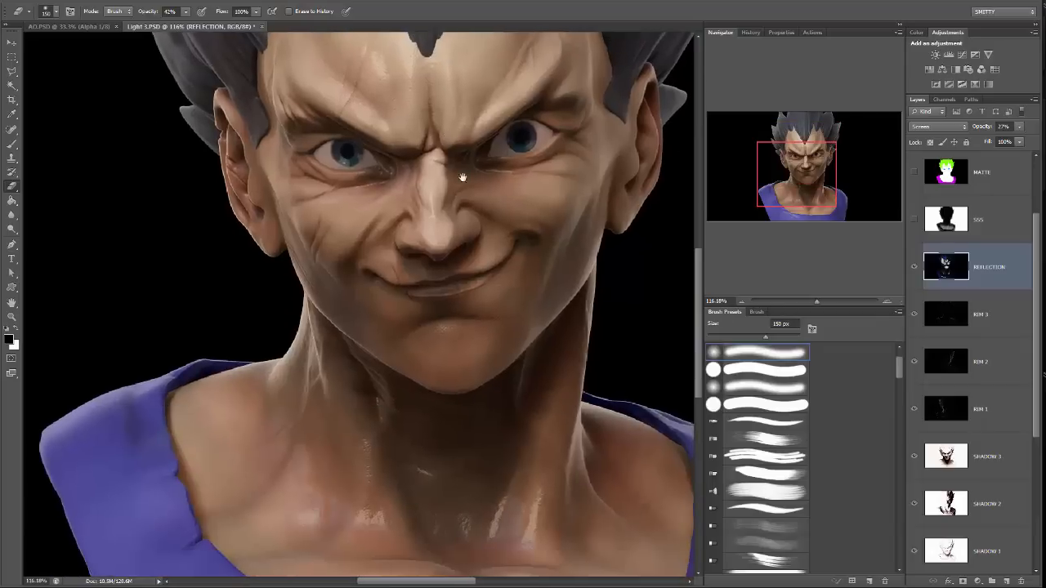
scroll(491, 327, down, 5)
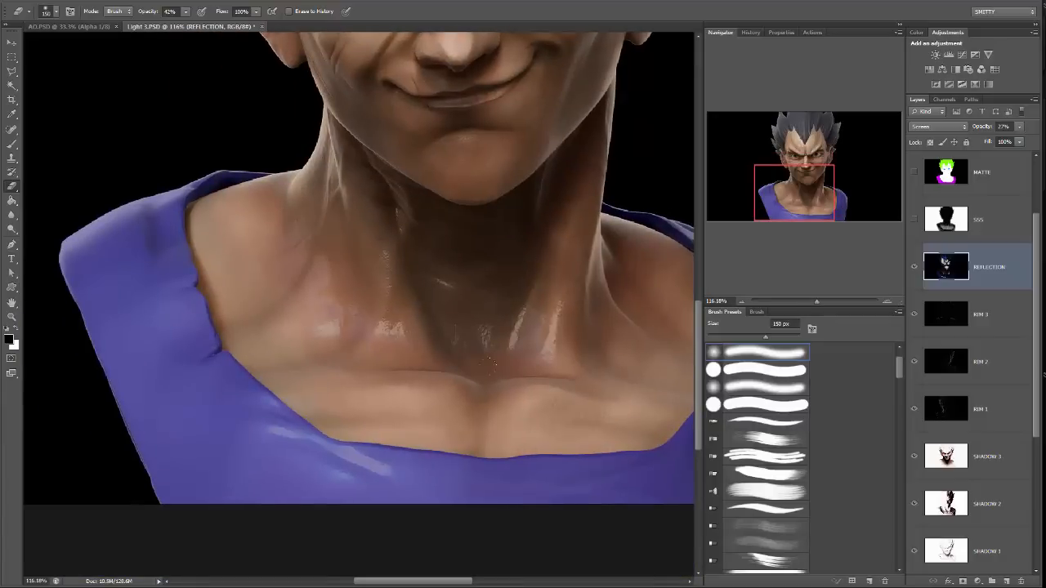
mouse_move(551, 327)
mouse_down()
mouse_move(486, 341)
mouse_move(397, 328)
mouse_up()
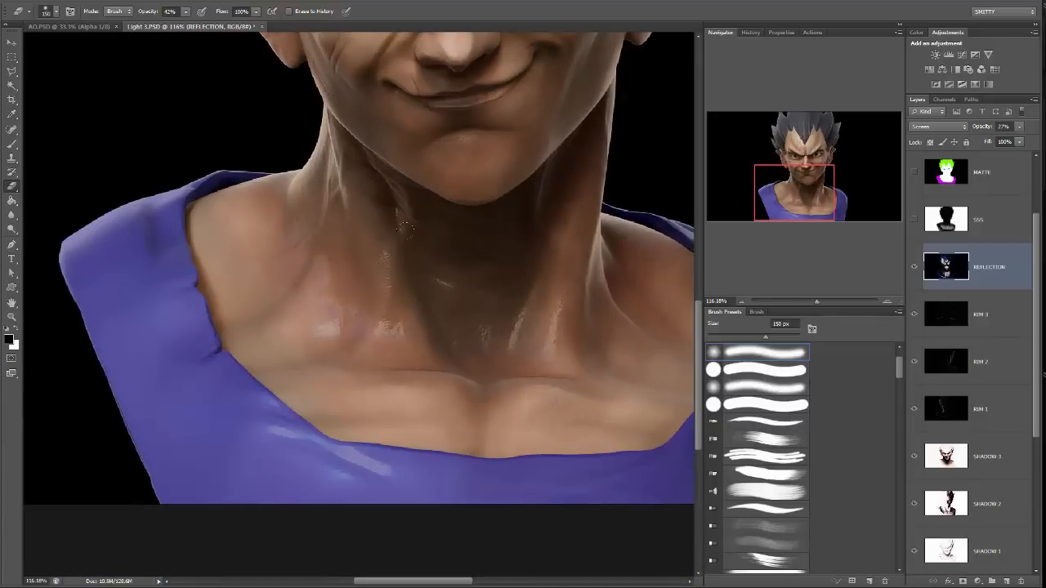
drag(459, 314, 555, 293)
scroll(392, 345, up, 2)
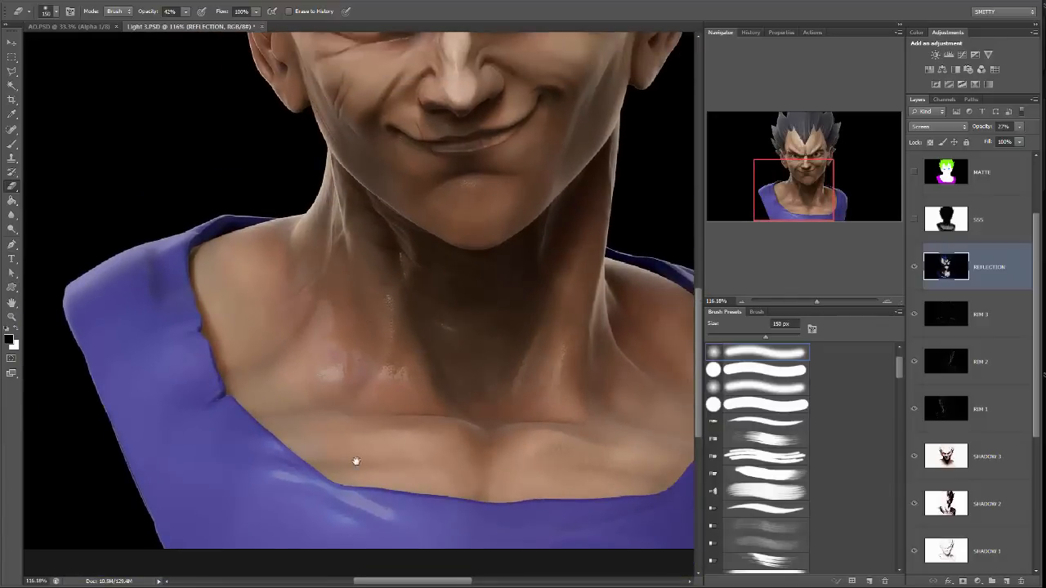
Inspect the composited reflections close up on the eyes, nose, mouth, hair, neck and chest, and on the whole bust.
drag(356, 461, 331, 375)
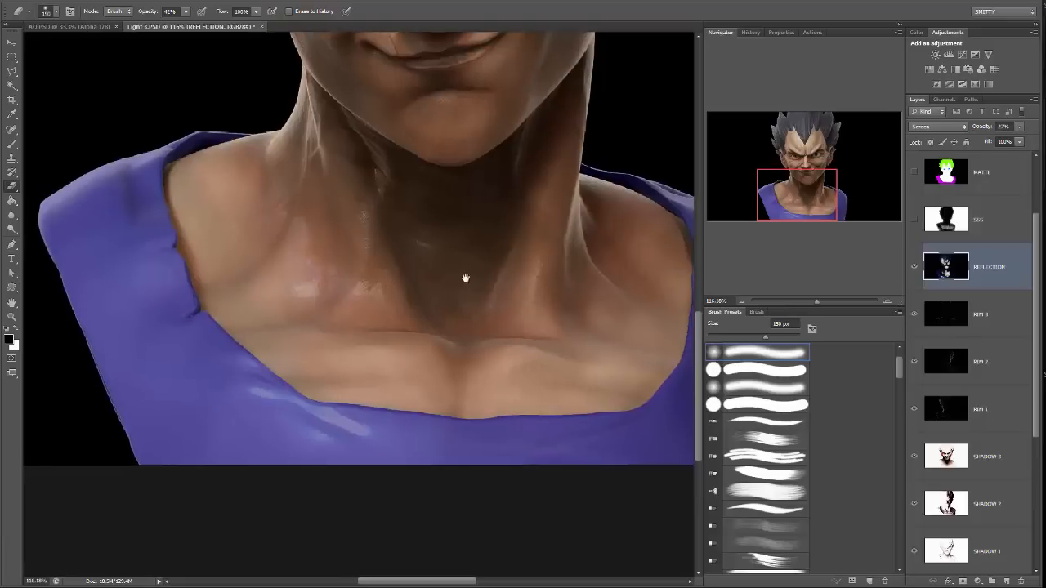
drag(464, 278, 445, 468)
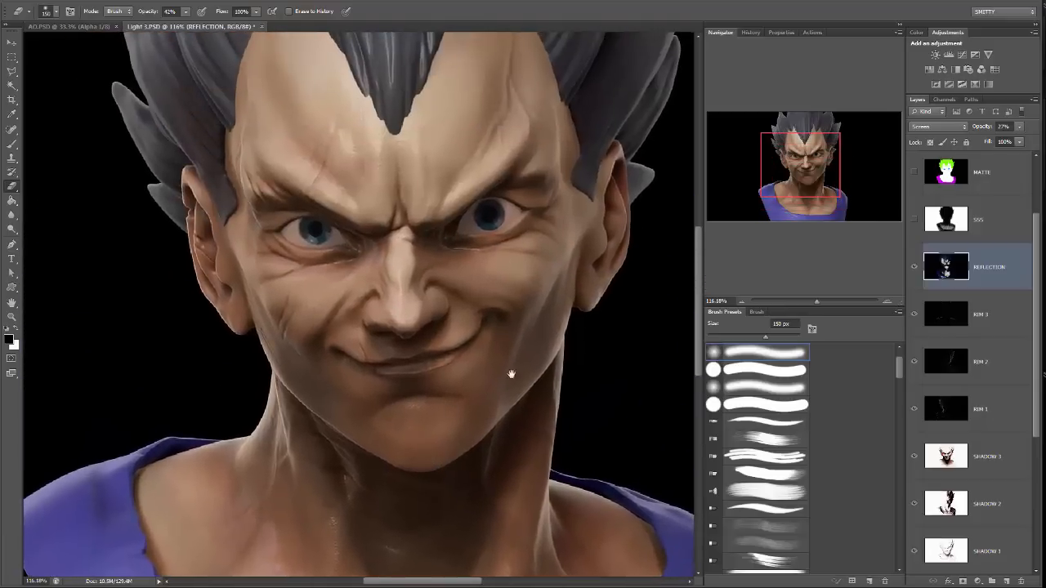
drag(518, 304, 527, 316)
key(ctrl+plus)
key(ctrl+plus)
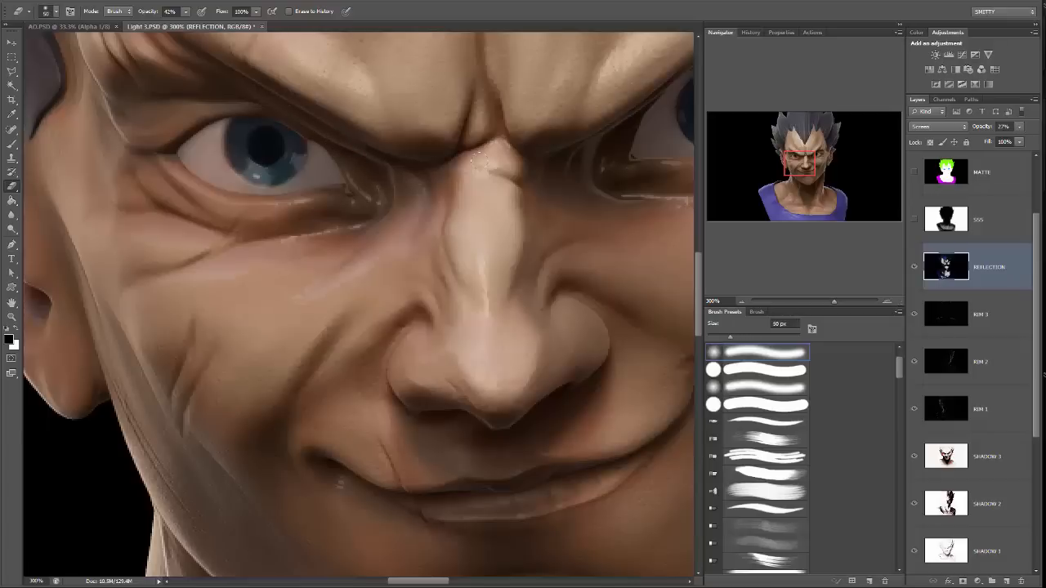
drag(540, 204, 390, 248)
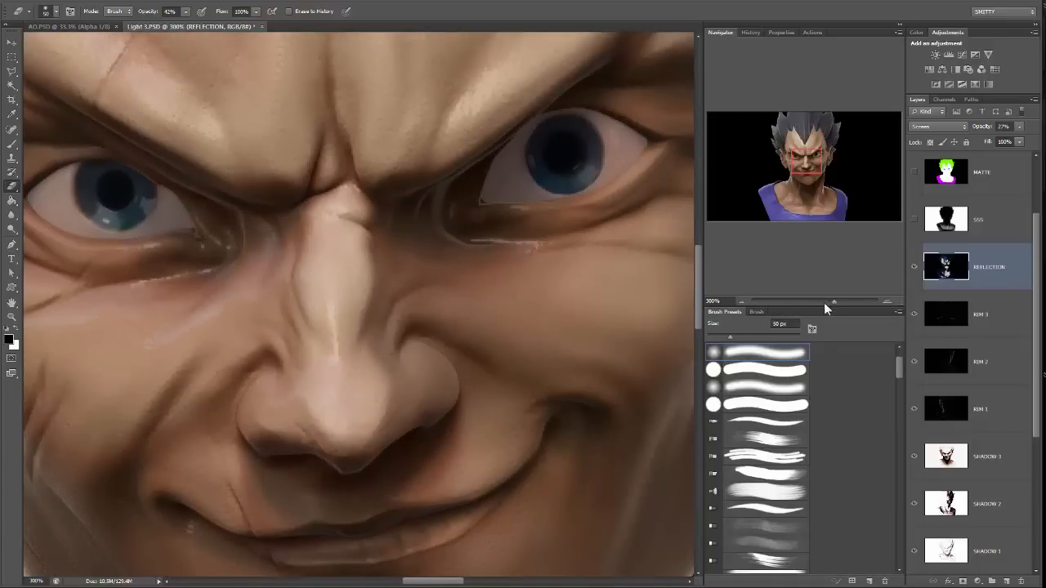
mouse_move(823, 303)
mouse_down()
mouse_move(812, 299)
mouse_move(823, 301)
mouse_up()
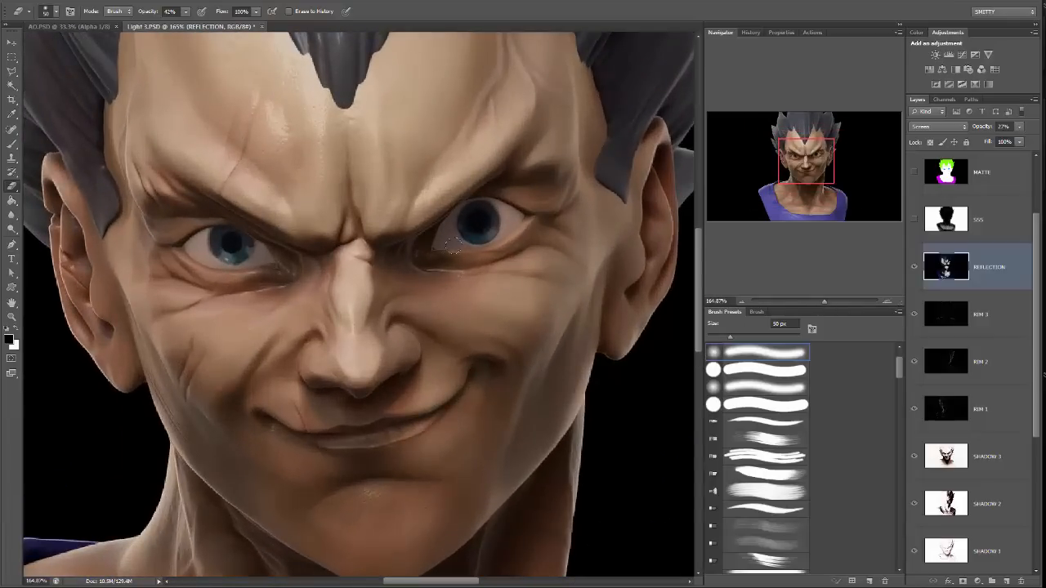
drag(383, 373, 465, 255)
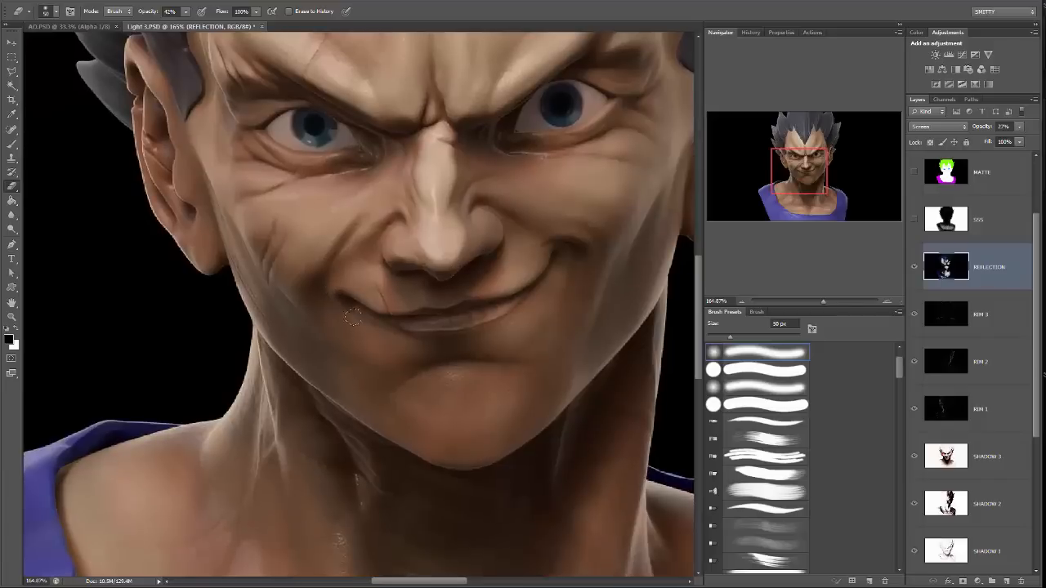
drag(604, 256, 486, 366)
drag(464, 146, 572, 432)
drag(502, 315, 535, 357)
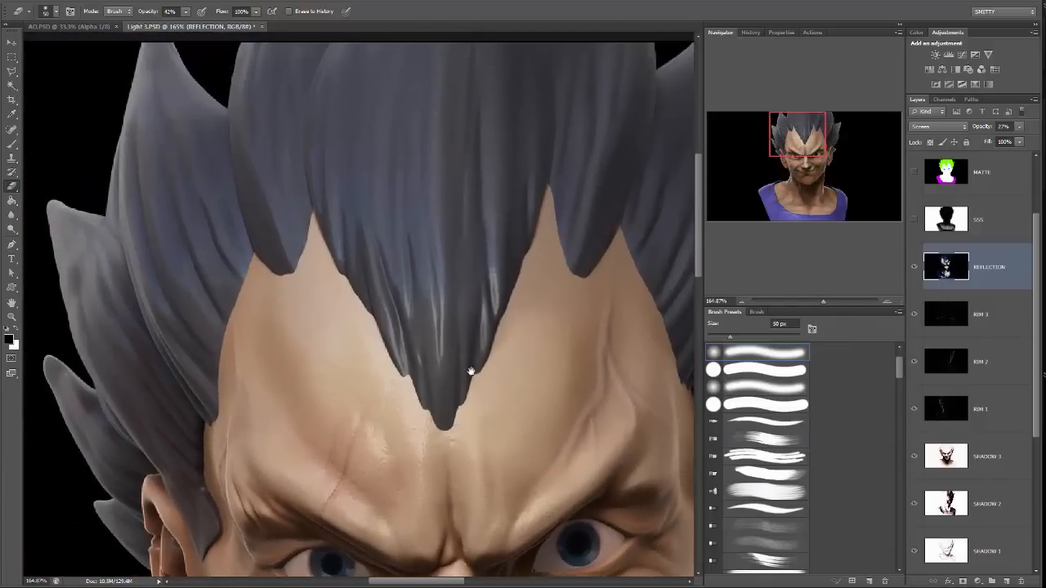
drag(424, 402, 548, 256)
drag(405, 455, 407, 229)
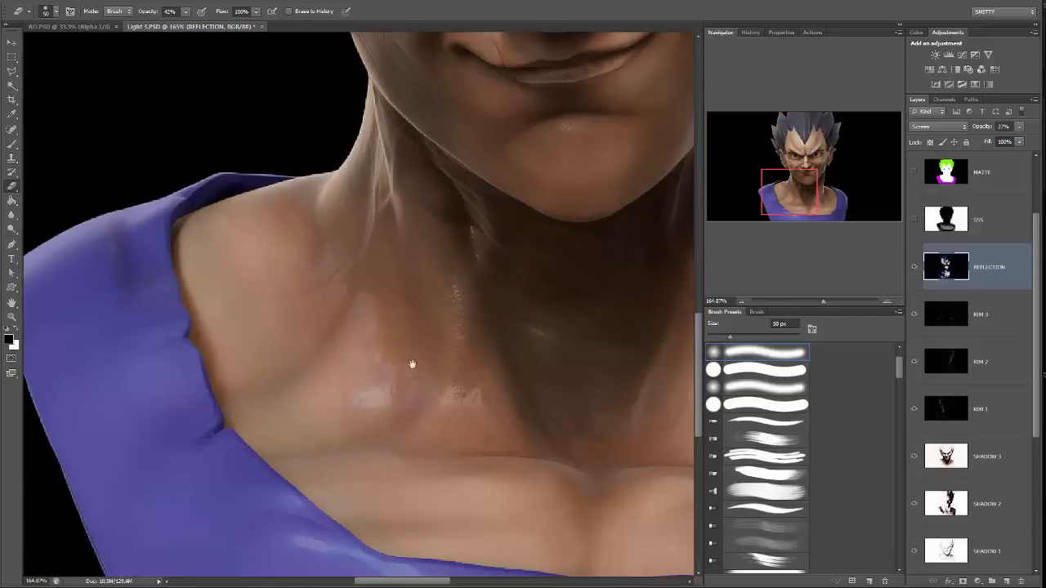
drag(441, 433, 280, 304)
mouse_move(394, 415)
mouse_down()
mouse_move(336, 442)
mouse_move(224, 450)
mouse_up()
drag(379, 385, 496, 569)
key(ctrl+minus)
key(ctrl+minus)
key(ctrl+minus)
key(ctrl+minus)
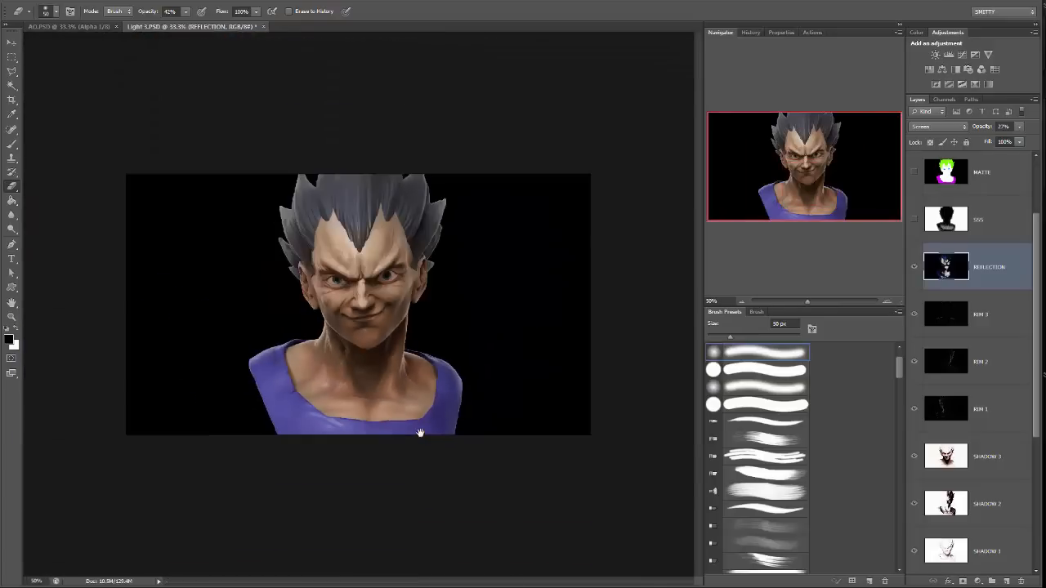
key(ctrl+plus)
key(ctrl+plus)
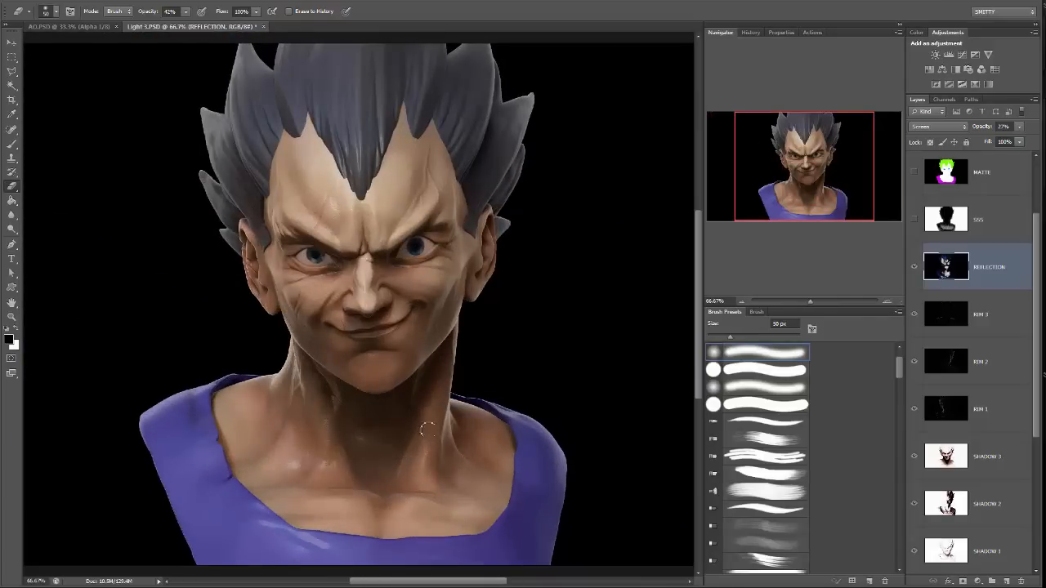
Select the RIM 1 layer and compare the bust with and without its rim light.
scroll(923, 280, up, 2)
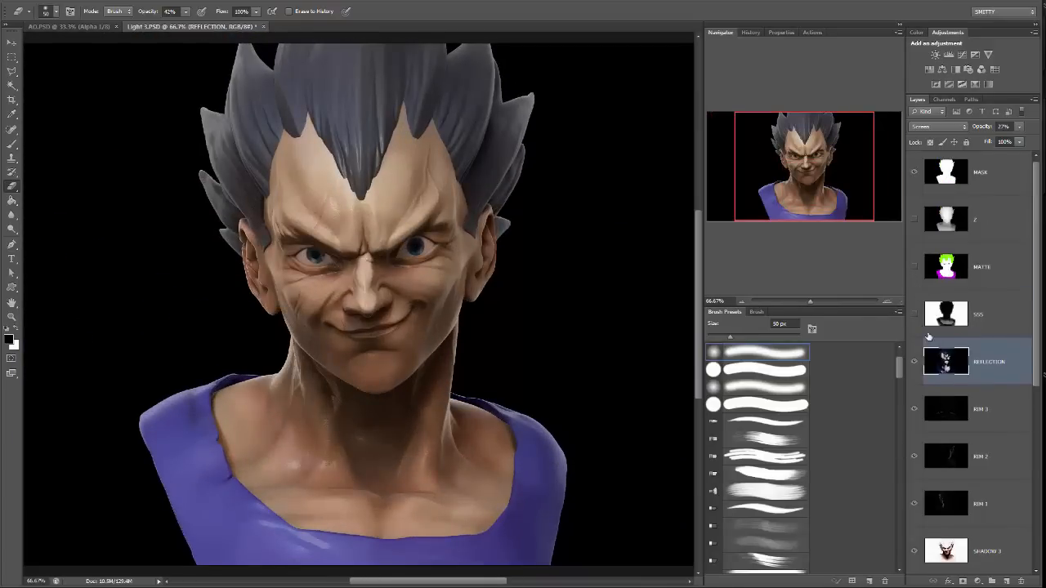
scroll(928, 336, down, 1)
scroll(940, 320, down, 1)
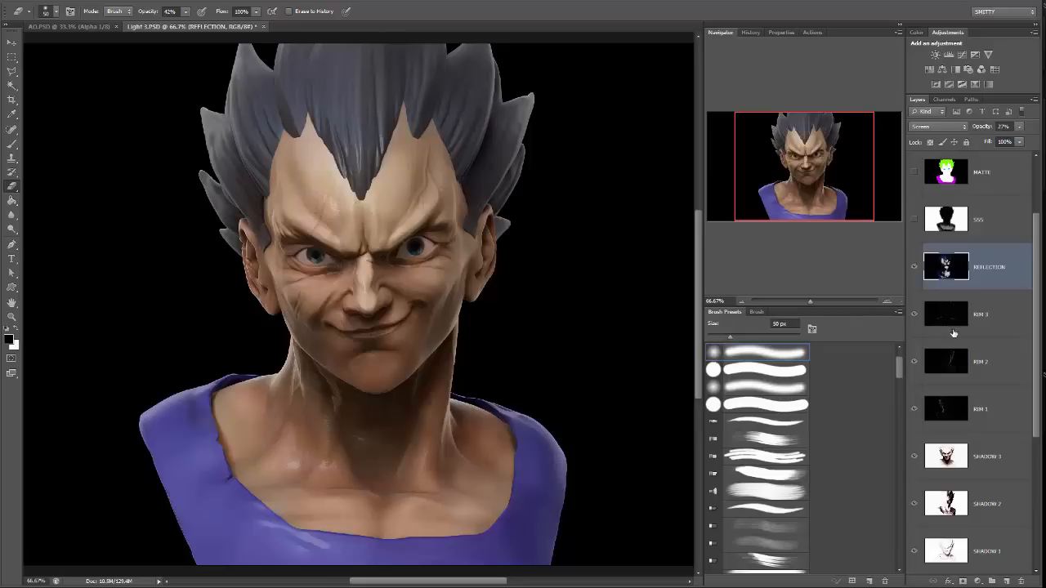
click(995, 357)
click(970, 404)
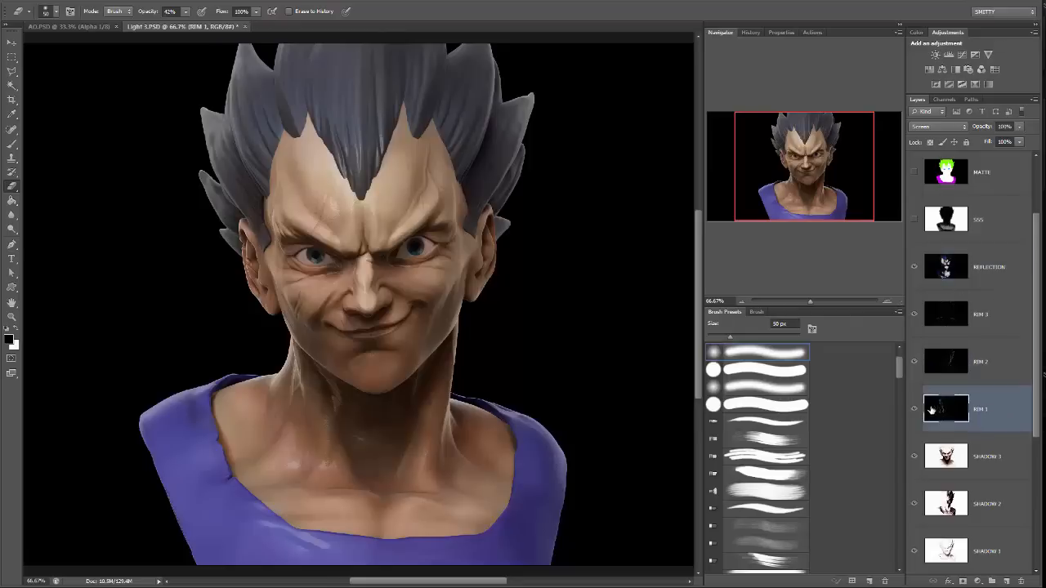
click(915, 409)
click(916, 409)
click(915, 409)
click(916, 409)
Open the Hue/Saturation adjustment for the RIM 1 layer.
click(77, 4)
mouse_move(94, 19)
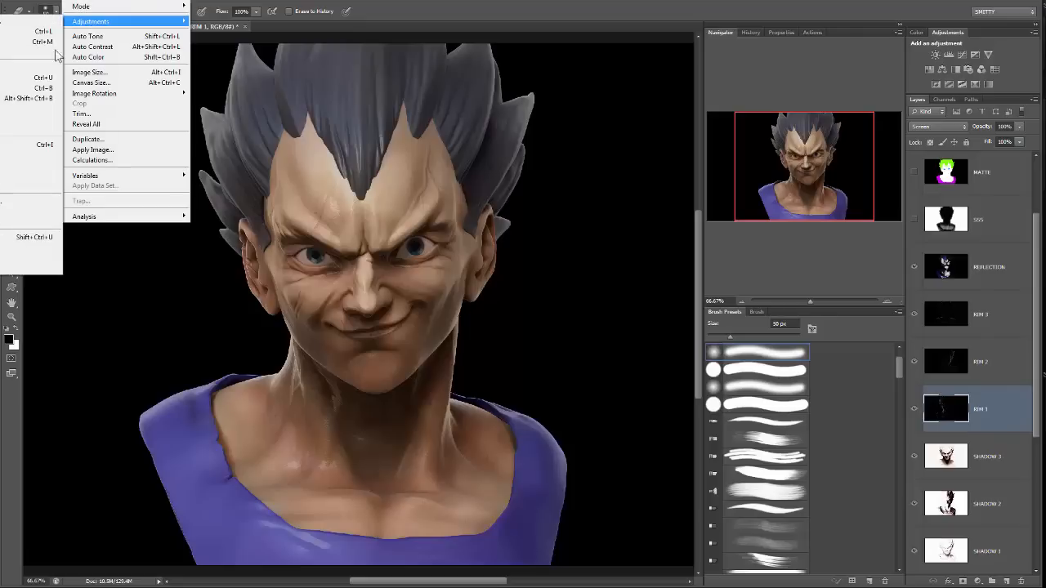
click(28, 78)
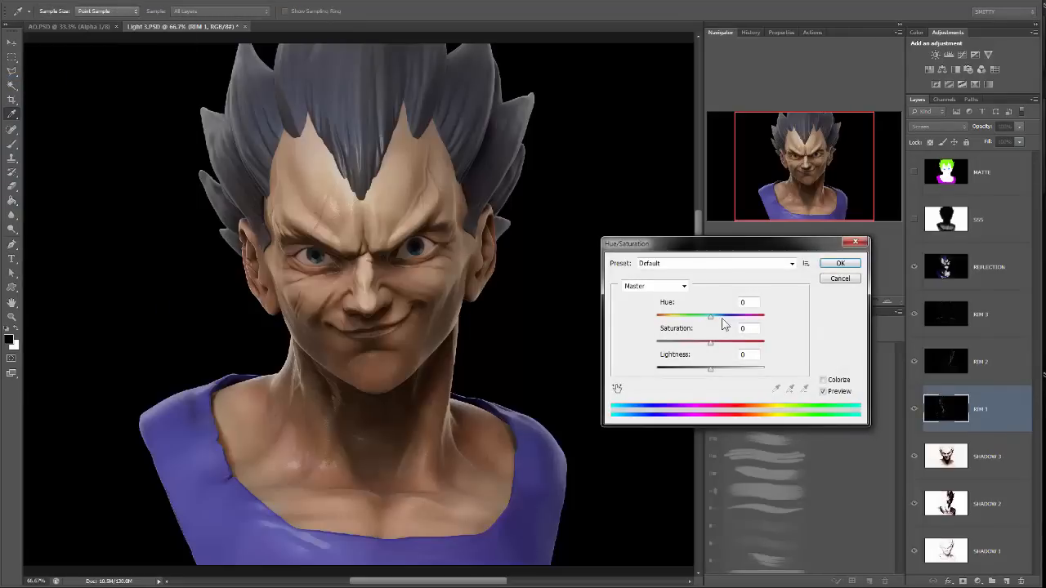
click(710, 343)
drag(710, 344, 735, 345)
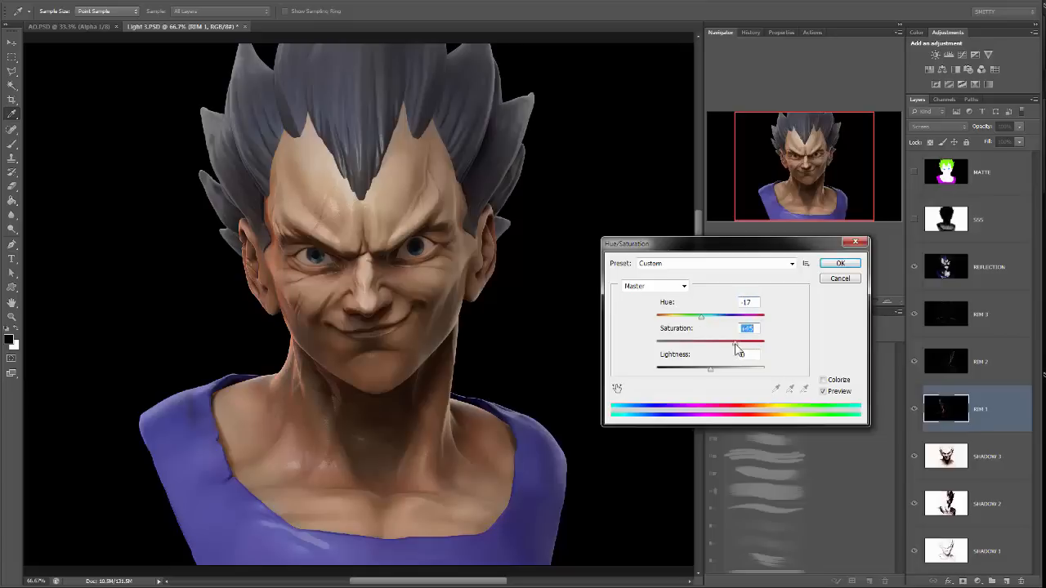
text(0)
key(Tab)
double_click(750, 303)
text(0)
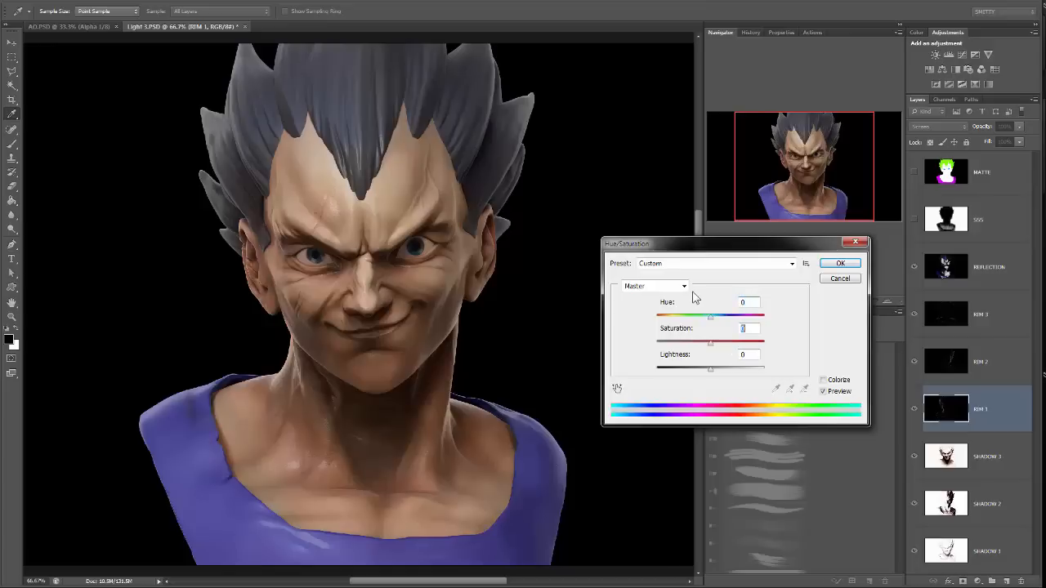
key(Tab)
Colorize the RIM 1 layer with hue about 16 and saturation 25, and compare the bust with and without it.
click(822, 380)
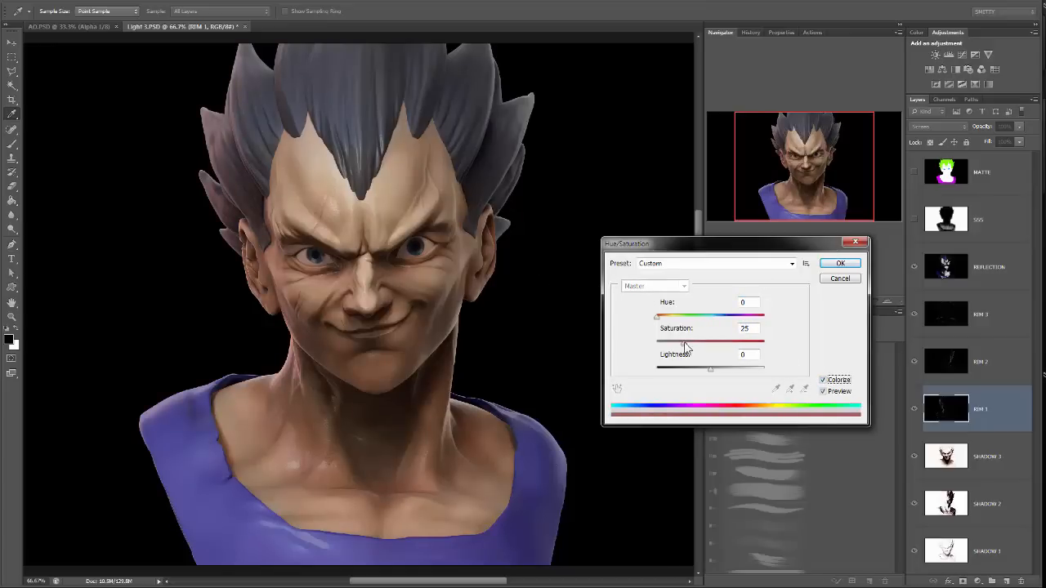
drag(662, 318, 663, 321)
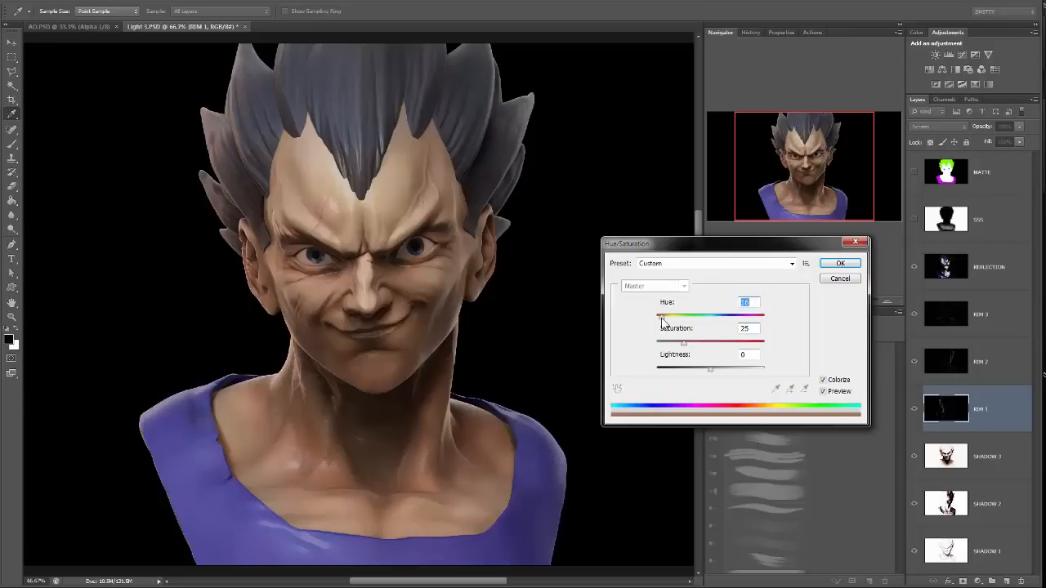
click(856, 267)
key(e)
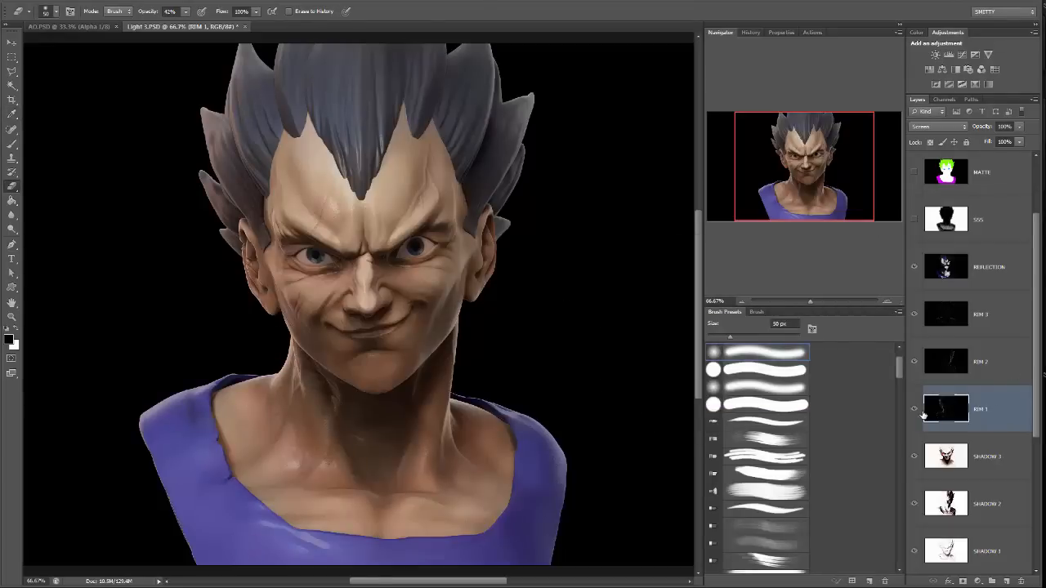
click(916, 412)
click(915, 412)
Colorize the RIM 2 layer with Hue/Saturation, using a blue hue at low saturation.
click(990, 362)
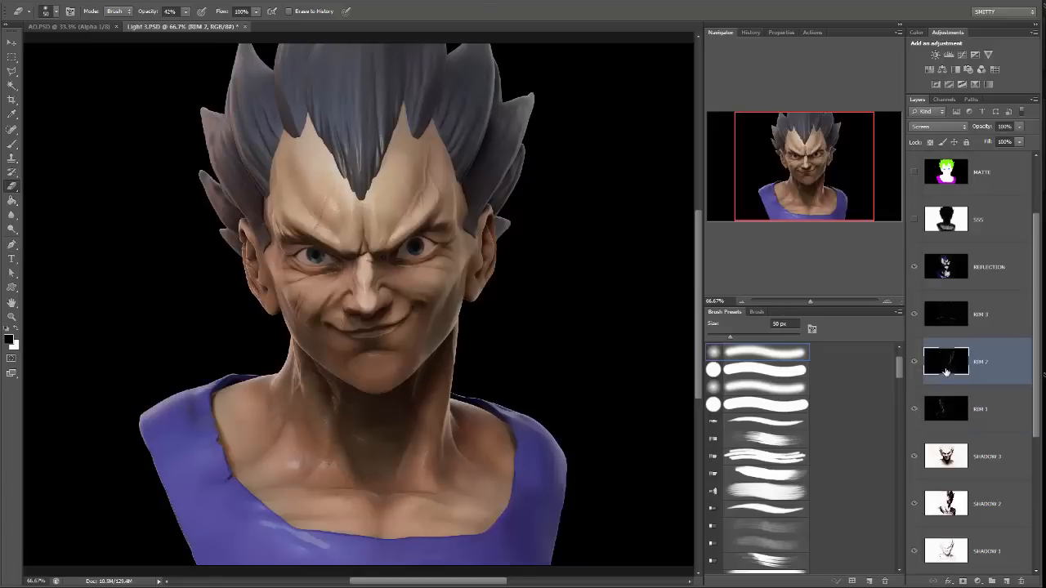
click(90, 0)
mouse_move(98, 26)
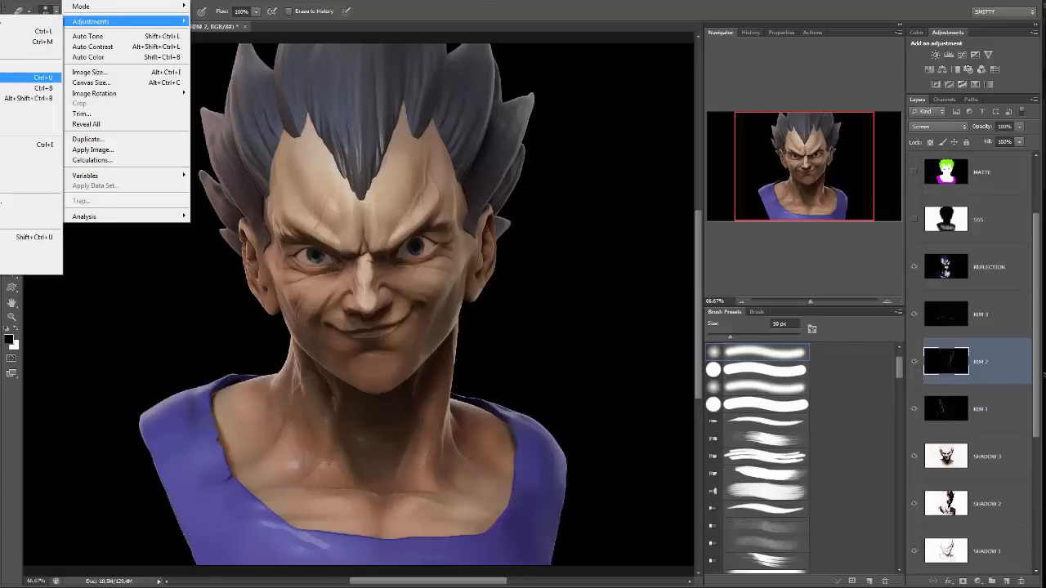
click(20, 78)
click(839, 381)
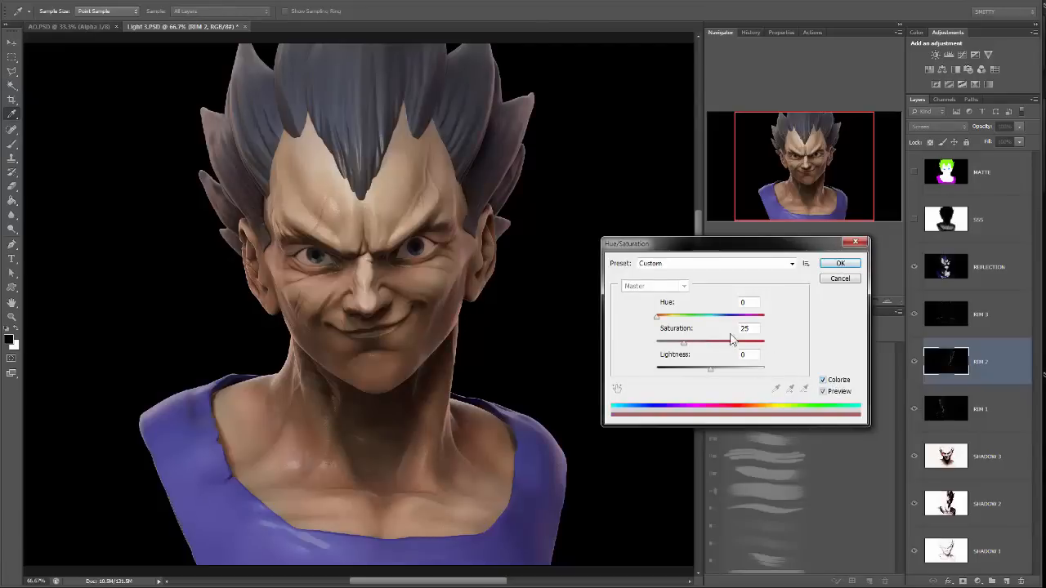
drag(682, 322, 736, 323)
drag(684, 344, 666, 341)
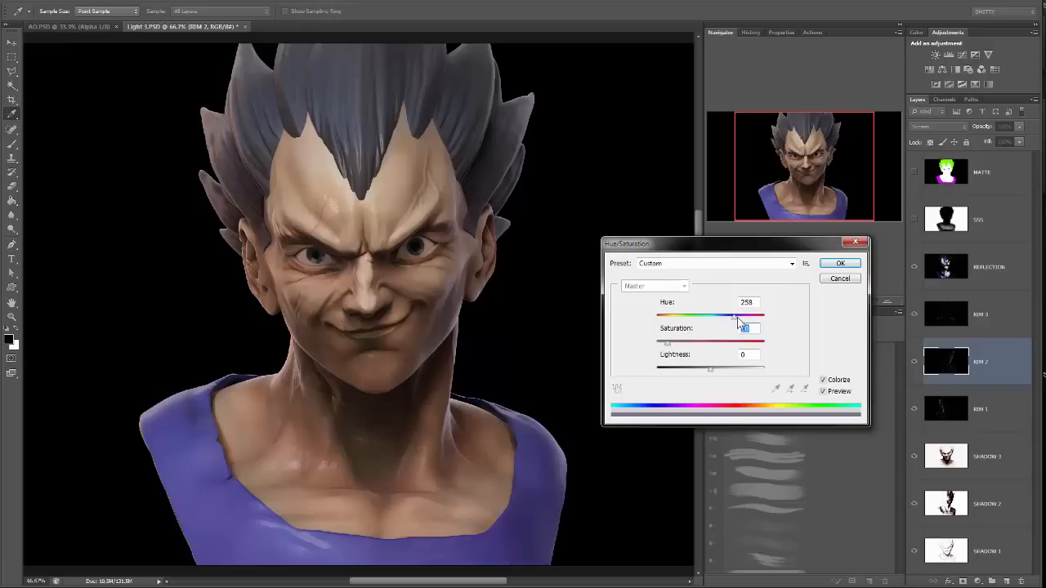
drag(735, 317, 725, 319)
click(841, 263)
key(e)
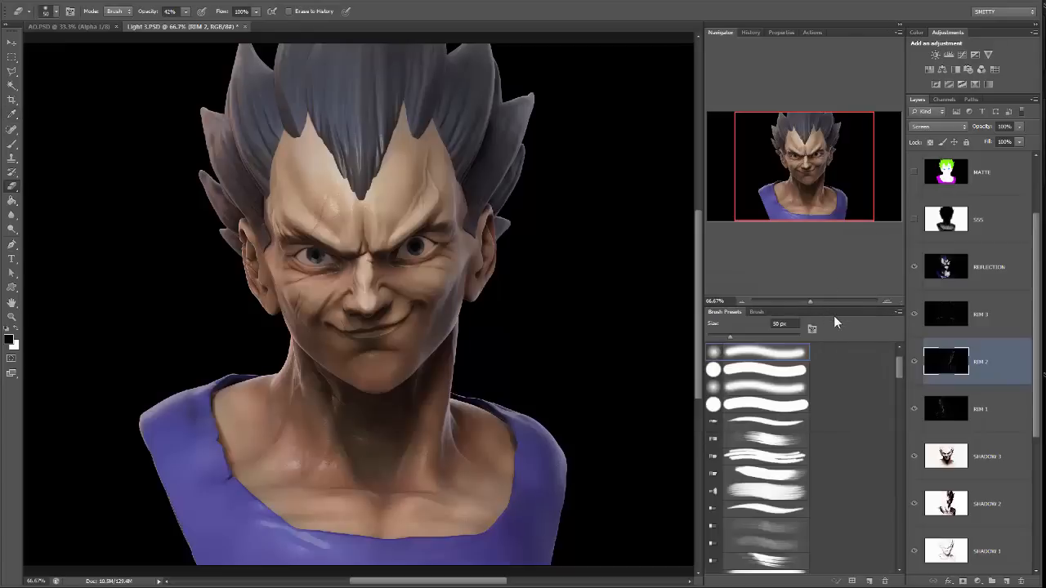
Compare the tinted rim lights by hiding and showing the RIM 2 and RIM 1 layers in turn.
mouse_move(804, 303)
mouse_down()
mouse_move(821, 304)
mouse_move(811, 302)
mouse_up()
click(984, 319)
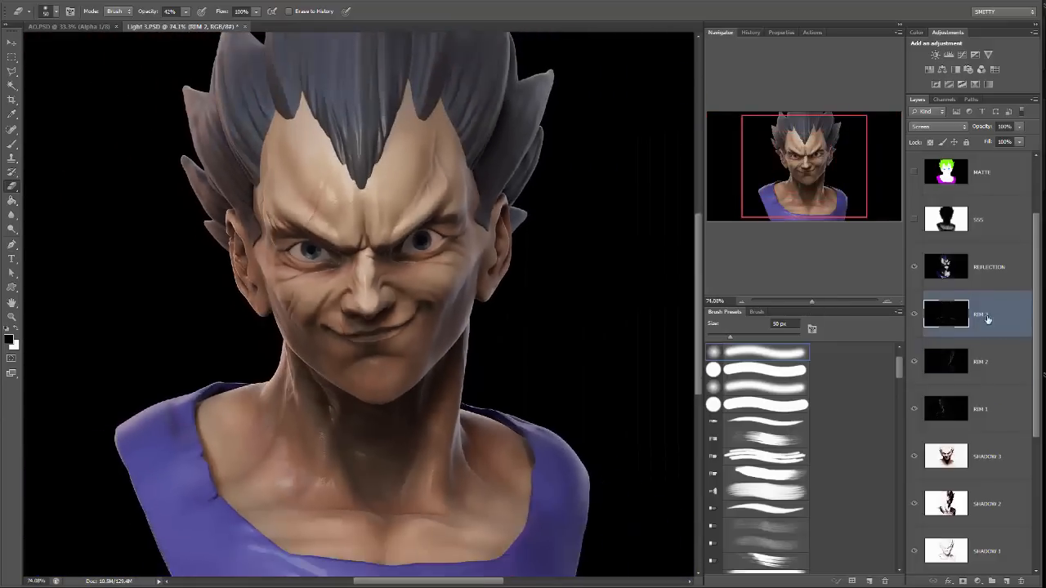
drag(577, 187, 584, 261)
click(998, 362)
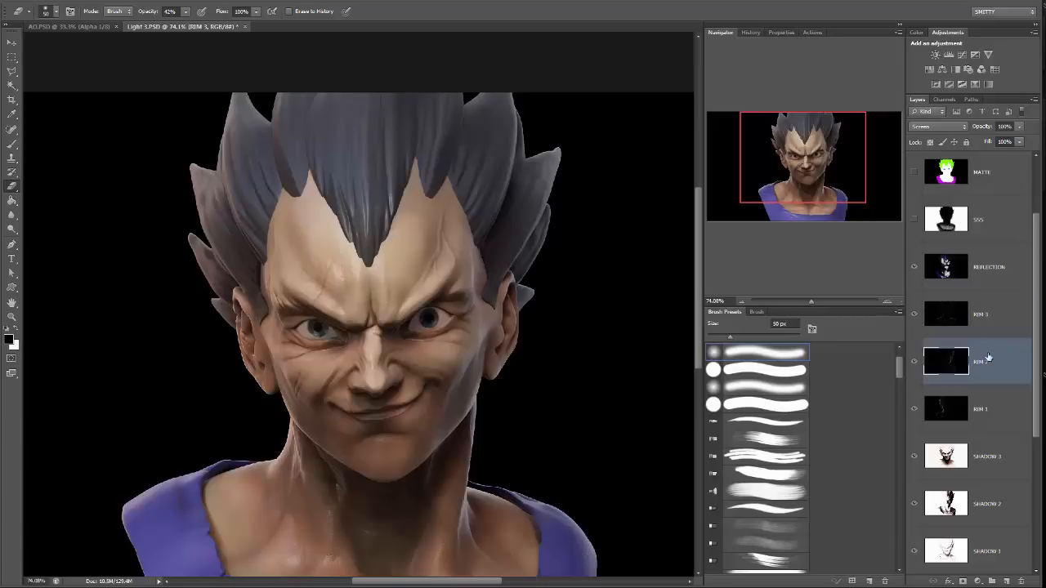
click(915, 366)
click(915, 366)
click(915, 408)
click(915, 409)
click(915, 409)
click(915, 408)
Erase rim light from the left hair spikes on the RIM 1 layer with a soft 300 px eraser at 42% opacity.
click(952, 408)
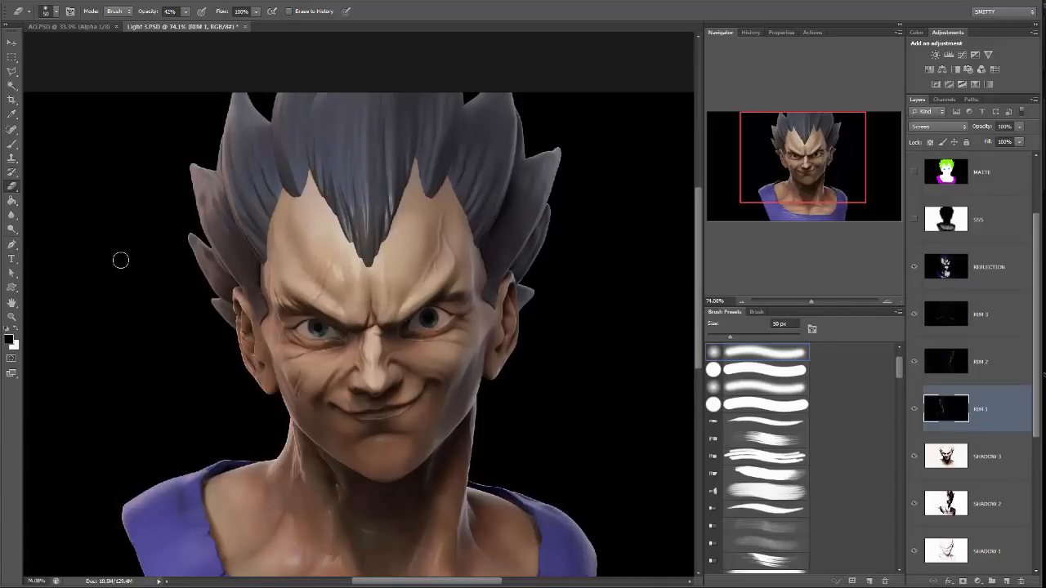
key(bracketright)
key(bracketright)
key(bracketright)
key(bracketright)
key(bracketright)
mouse_move(179, 111)
mouse_down()
mouse_move(150, 244)
mouse_move(198, 99)
mouse_move(185, 214)
mouse_up()
key(ctrl+z)
drag(173, 116, 144, 195)
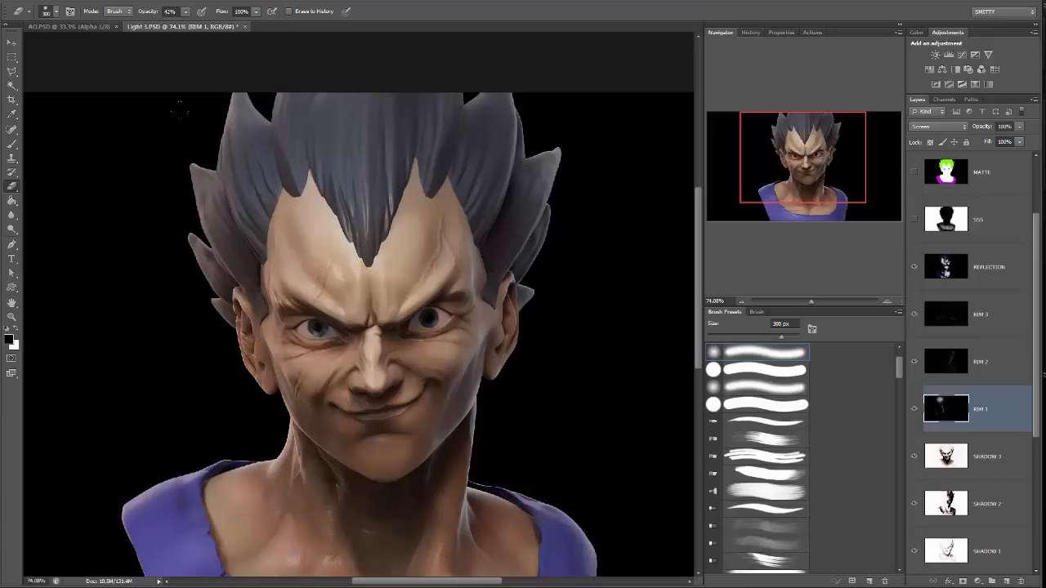
drag(179, 111, 231, 53)
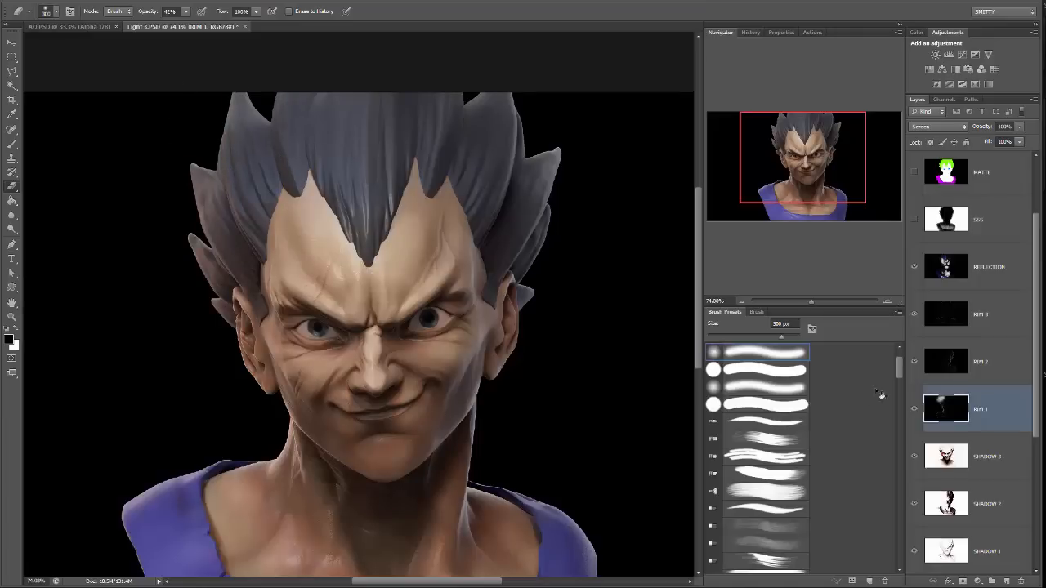
Erase excess rim light around the hair and upper head on the RIM 3 layer with the 300 px eraser.
click(979, 315)
scroll(467, 194, up, 1)
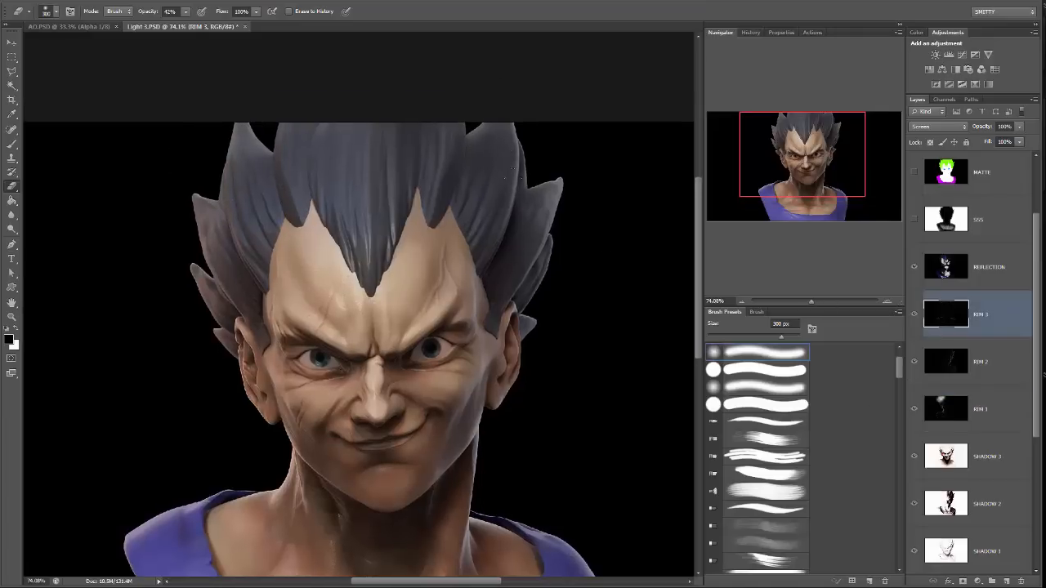
drag(235, 102, 146, 253)
drag(356, 173, 368, 261)
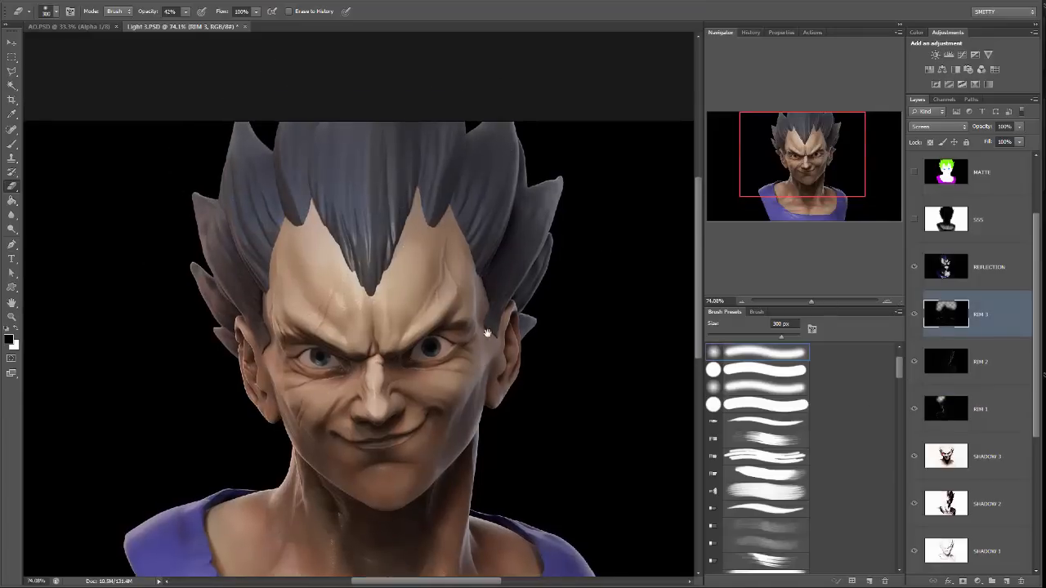
drag(488, 333, 511, 190)
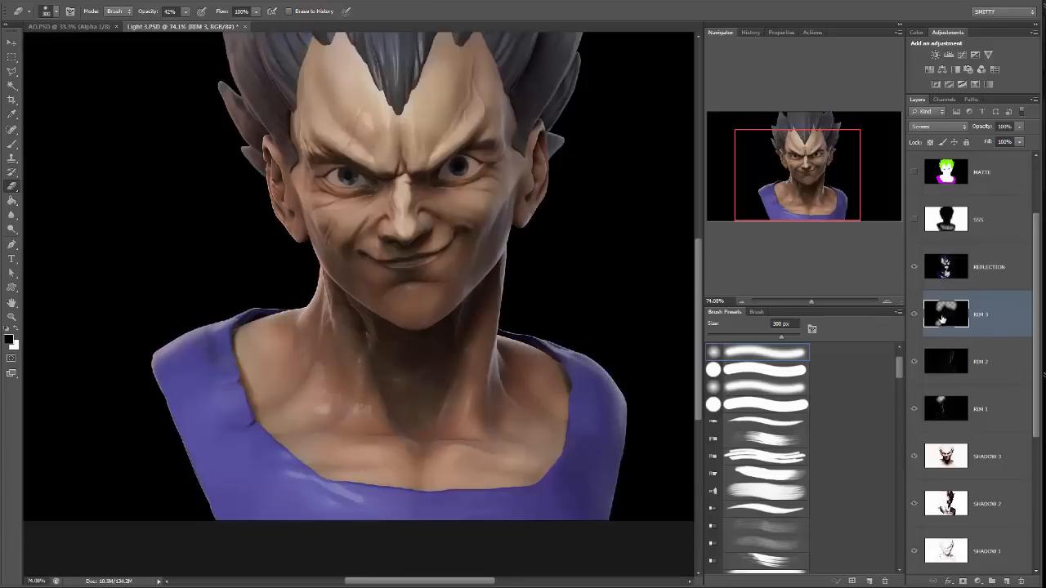
Compare the bust with the RIM 3 layer shown and hidden, and select the RIM 1 layer.
click(914, 315)
click(914, 314)
click(914, 317)
click(915, 317)
click(914, 317)
click(916, 317)
click(916, 317)
drag(543, 231, 516, 295)
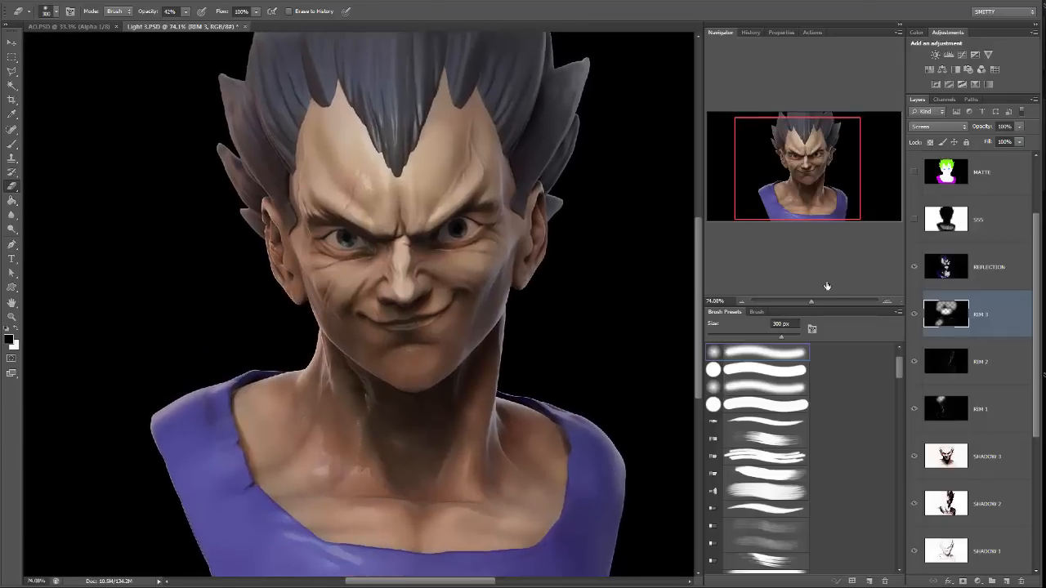
drag(807, 300, 810, 299)
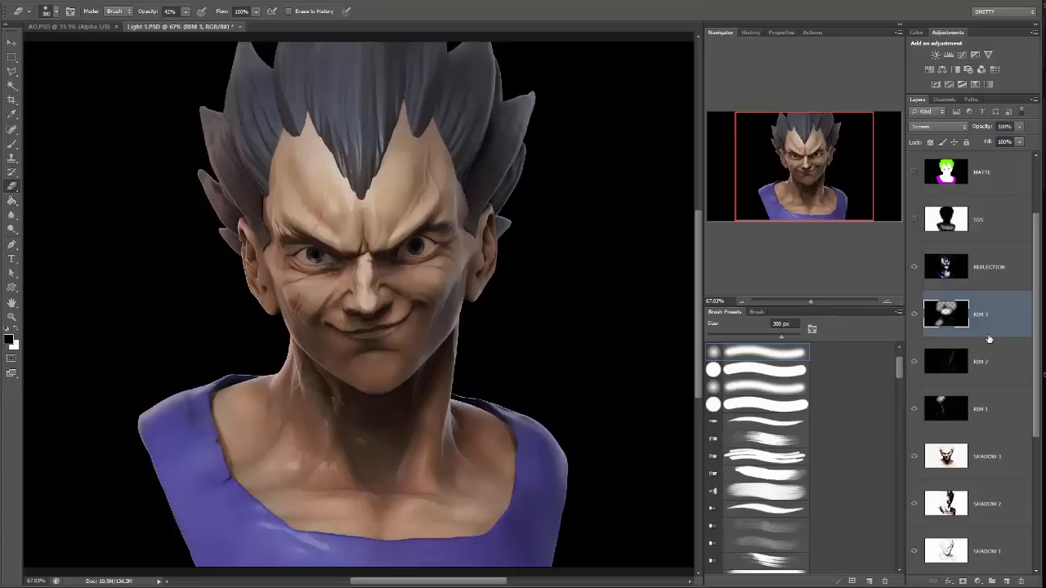
click(981, 398)
scroll(983, 391, down, 1)
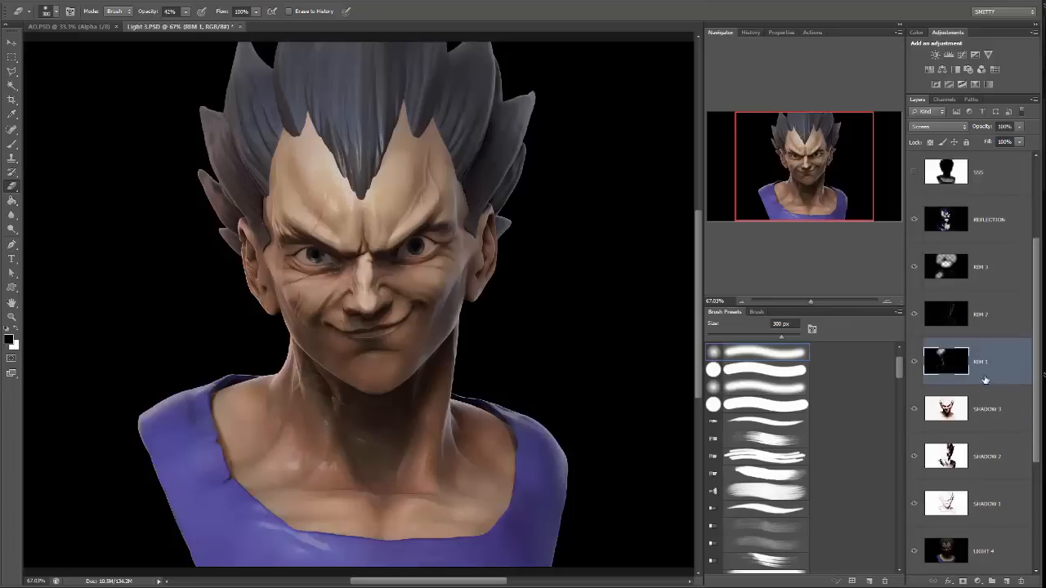
Create a layer group named RIM above the RIM 3 layer and move the RIM 1, RIM 2 and RIM 3 layers into it.
click(995, 268)
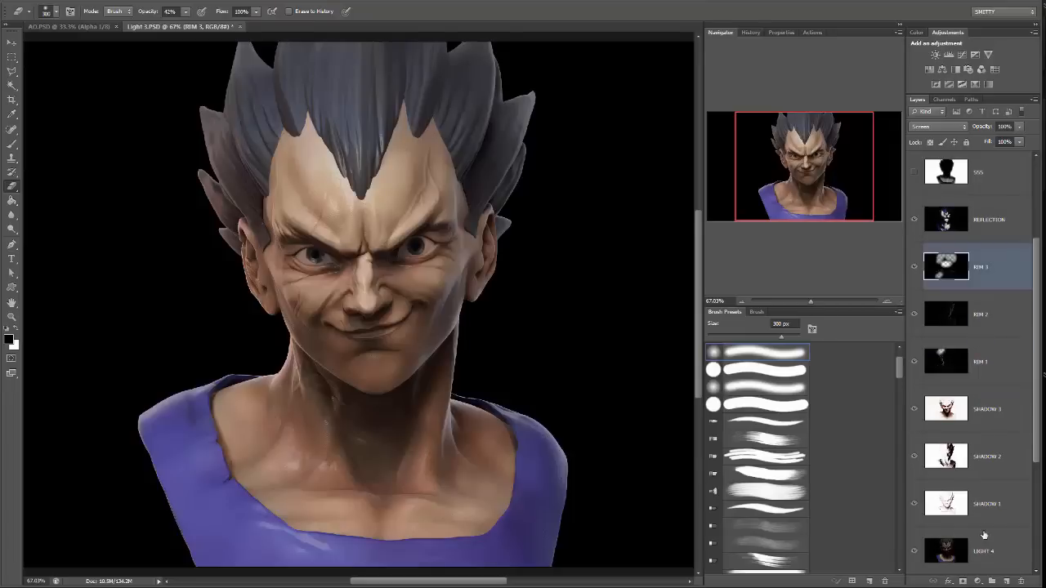
click(990, 581)
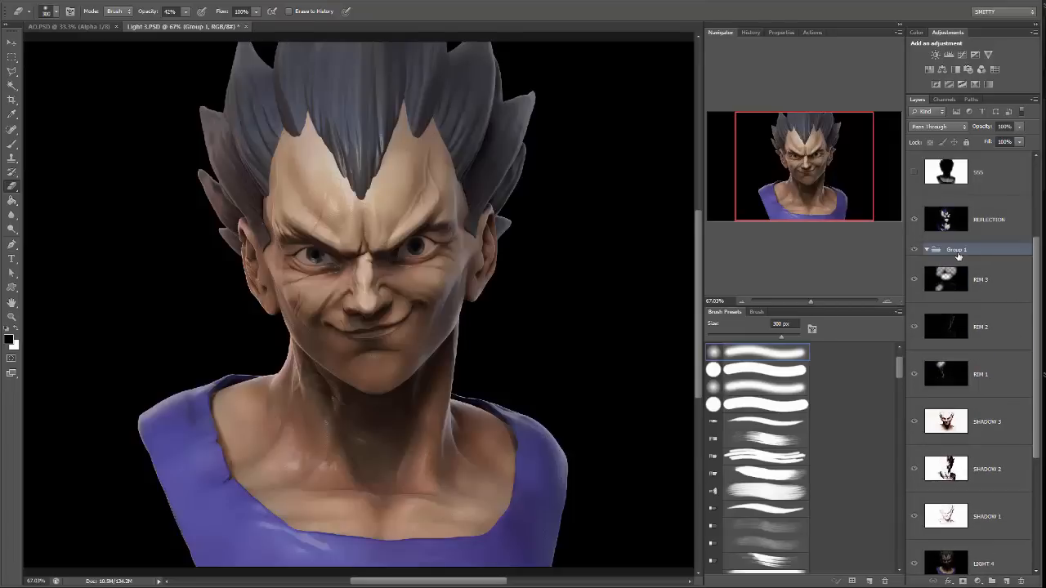
double_click(957, 249)
text(RIM)
key(Return)
click(989, 292)
shift+click(989, 375)
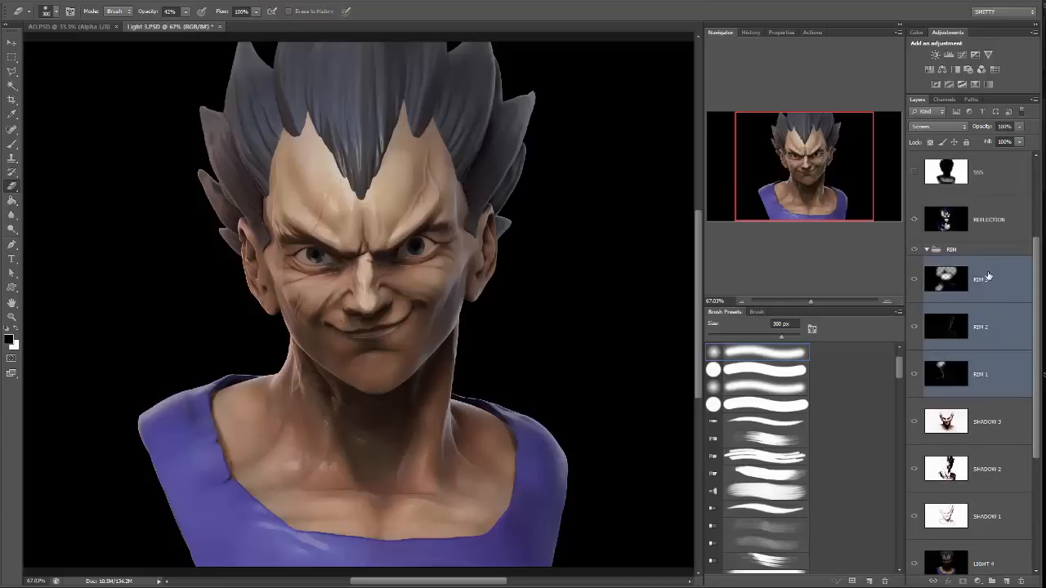
drag(989, 276, 985, 250)
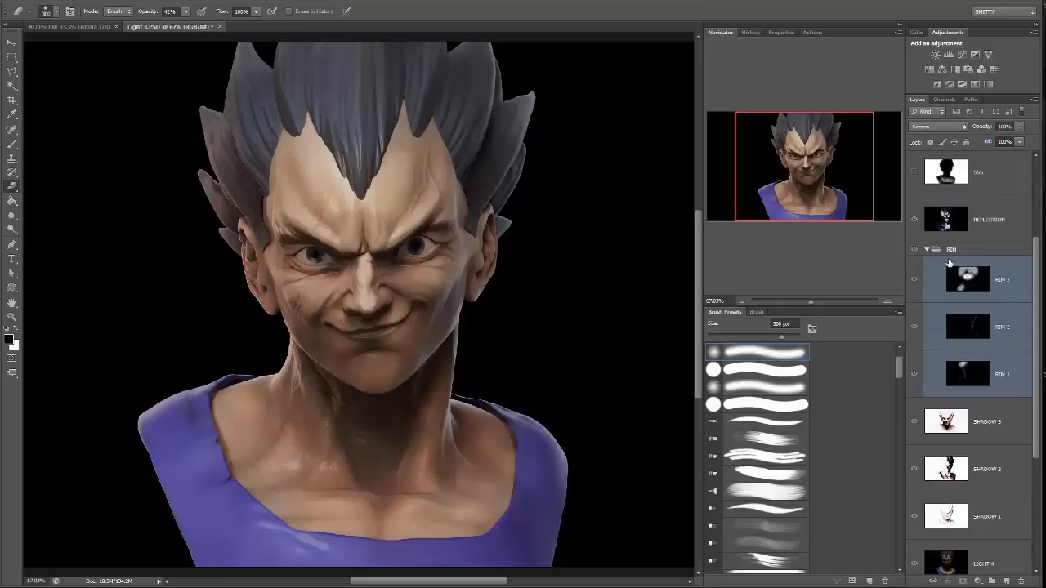
Duplicate the RIM 3 layer twice to strengthen its rim light.
click(1007, 288)
drag(1007, 288, 1007, 580)
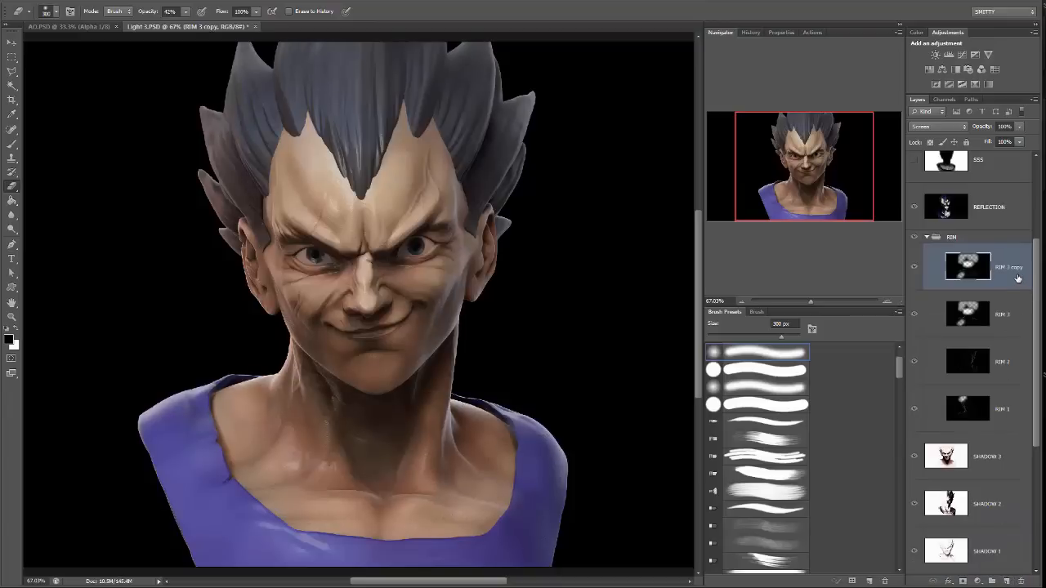
drag(1017, 279, 1007, 580)
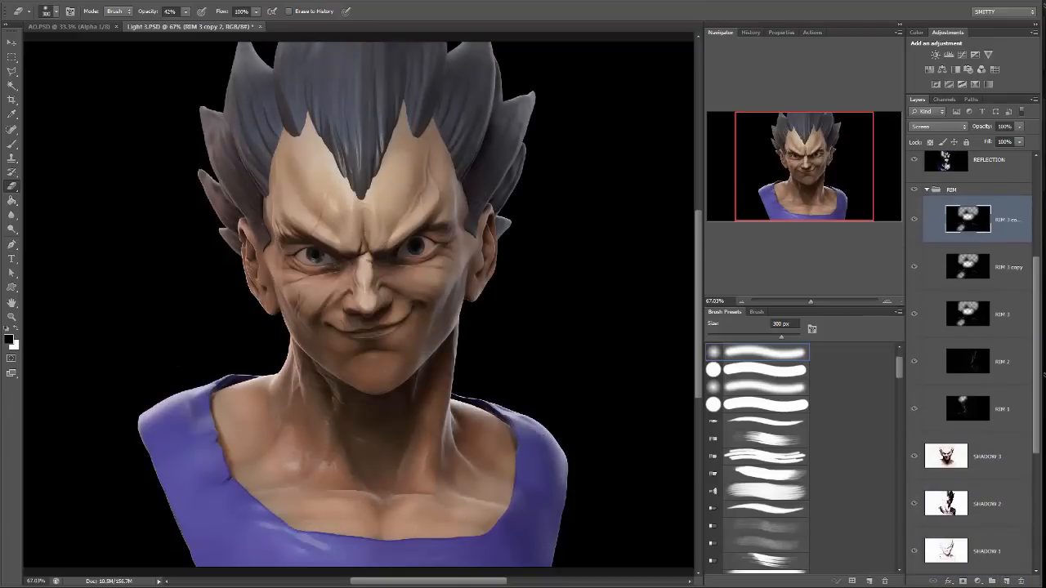
Check the RIM 1 layer's effect by hiding and showing it, and duplicate the layer.
click(995, 361)
click(976, 408)
click(914, 409)
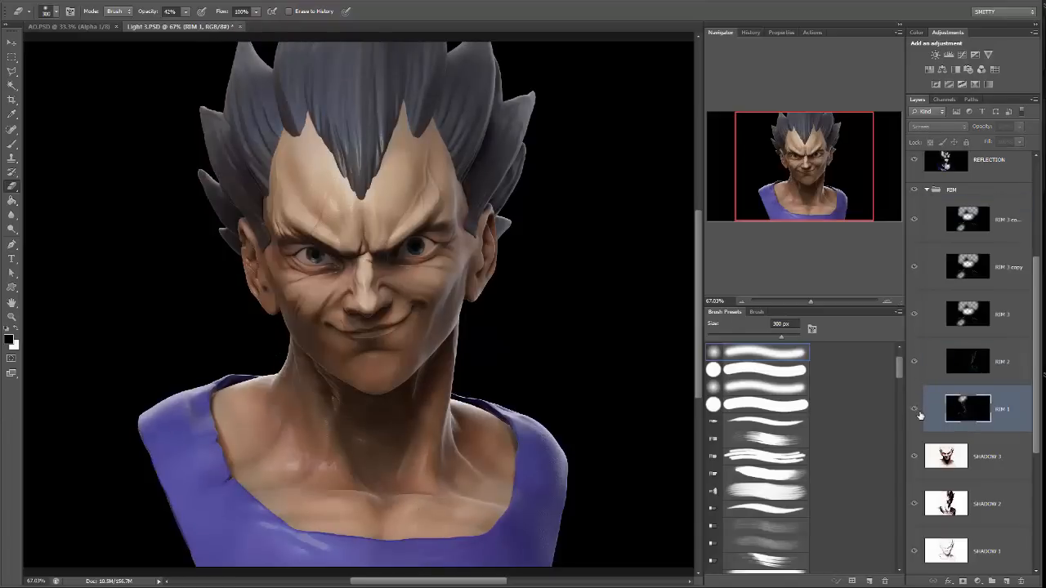
click(915, 411)
drag(1000, 419, 1009, 580)
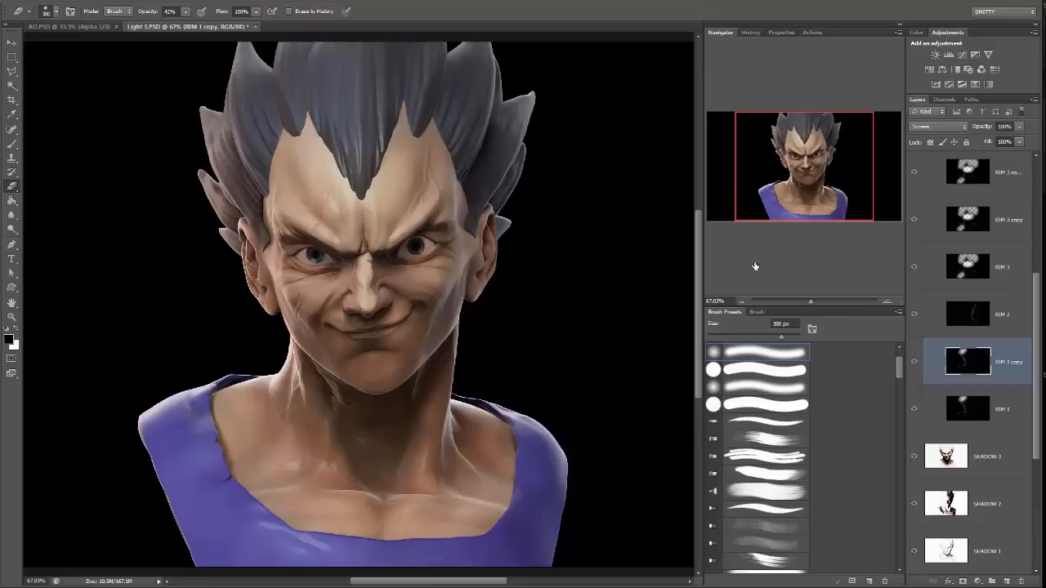
Try strengthening the RIM 2 light with a duplicate layer, and delete the duplicate.
drag(998, 335, 1006, 581)
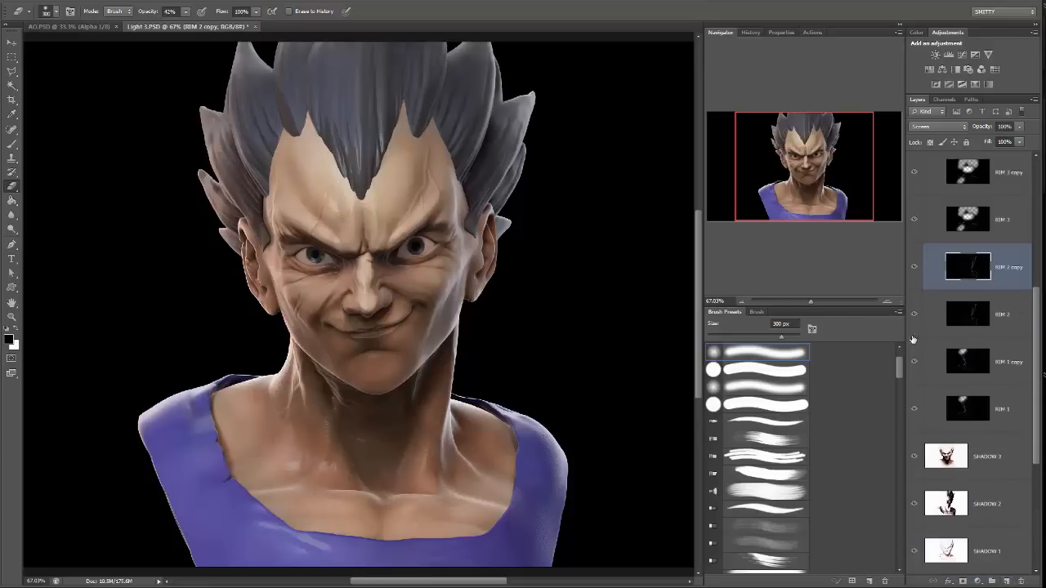
key(Delete)
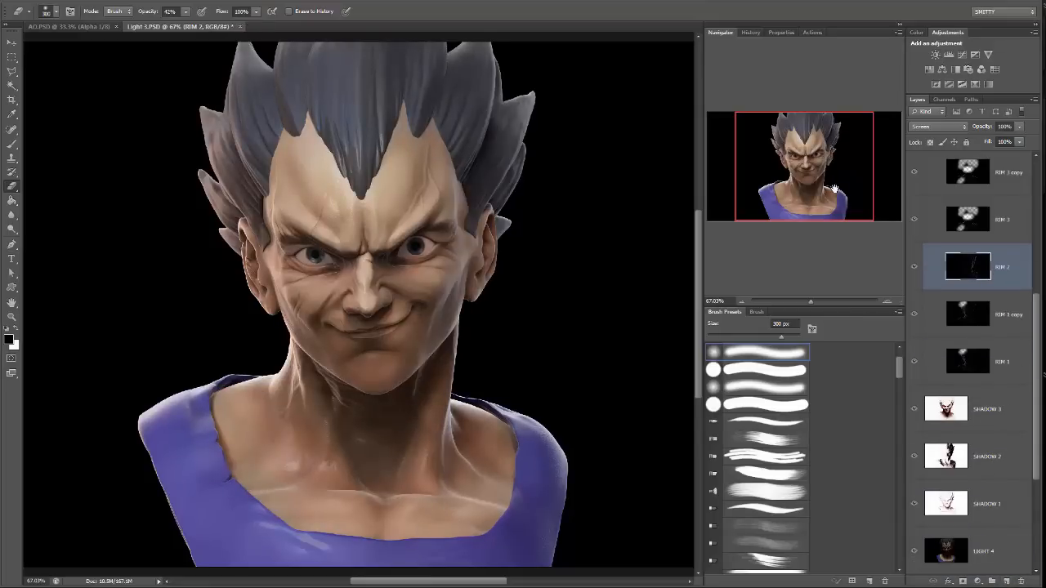
Apply Levels to the RIM 2 layer with darkened midtones and a white input level of 212.
drag(834, 189, 822, 189)
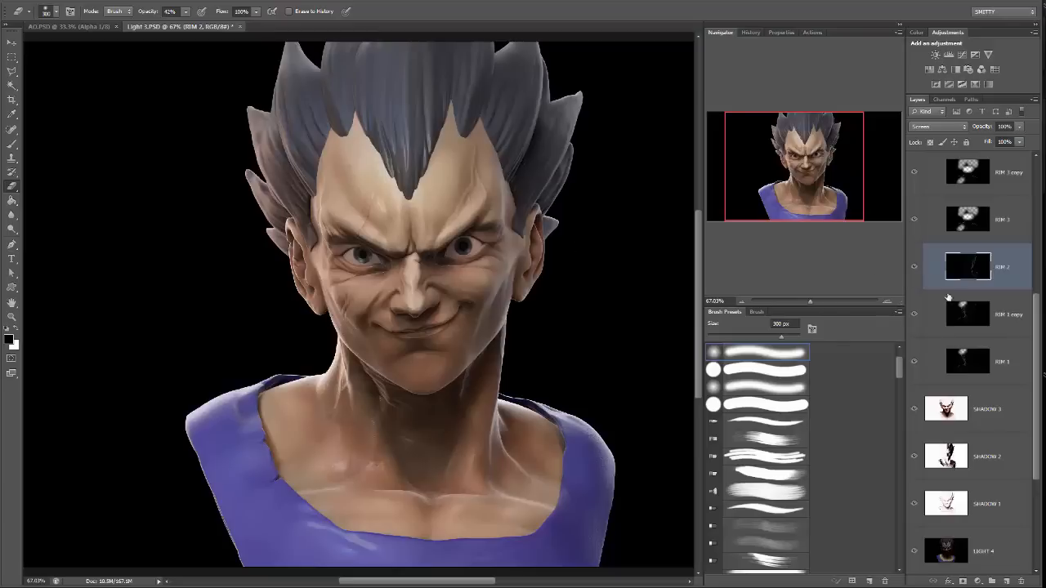
click(97, 2)
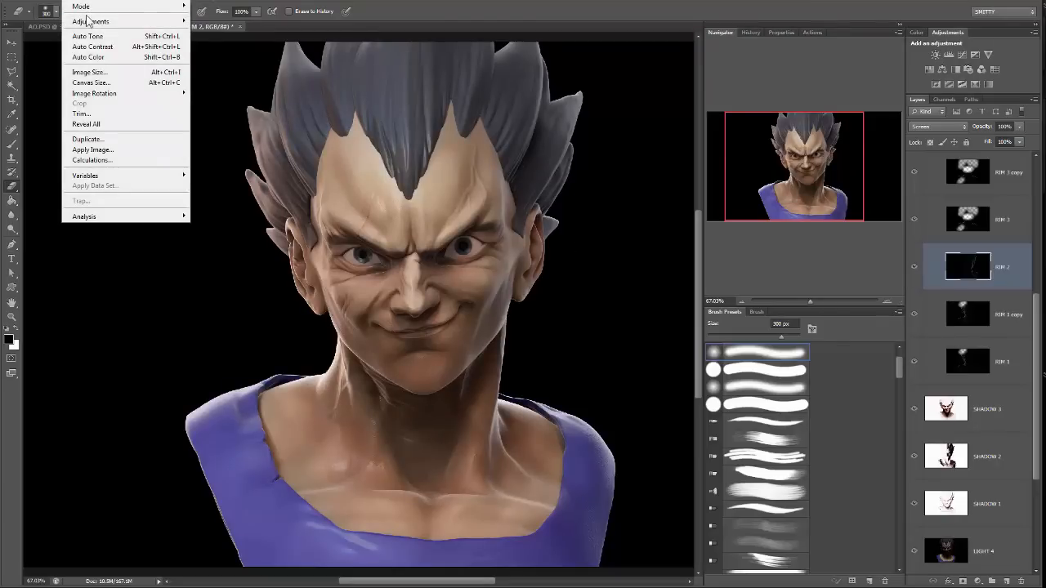
mouse_move(88, 21)
click(33, 32)
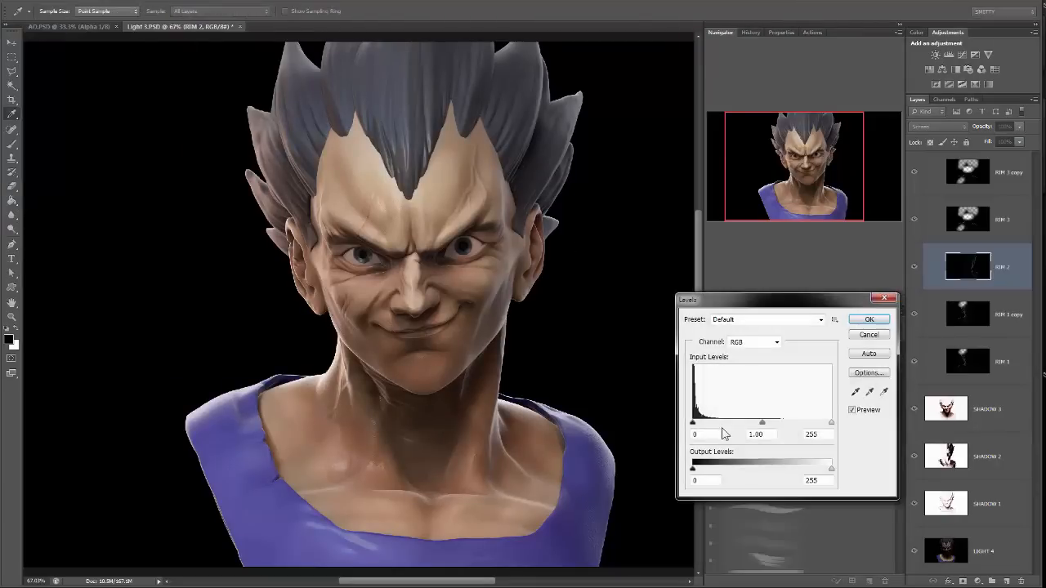
drag(763, 423, 809, 423)
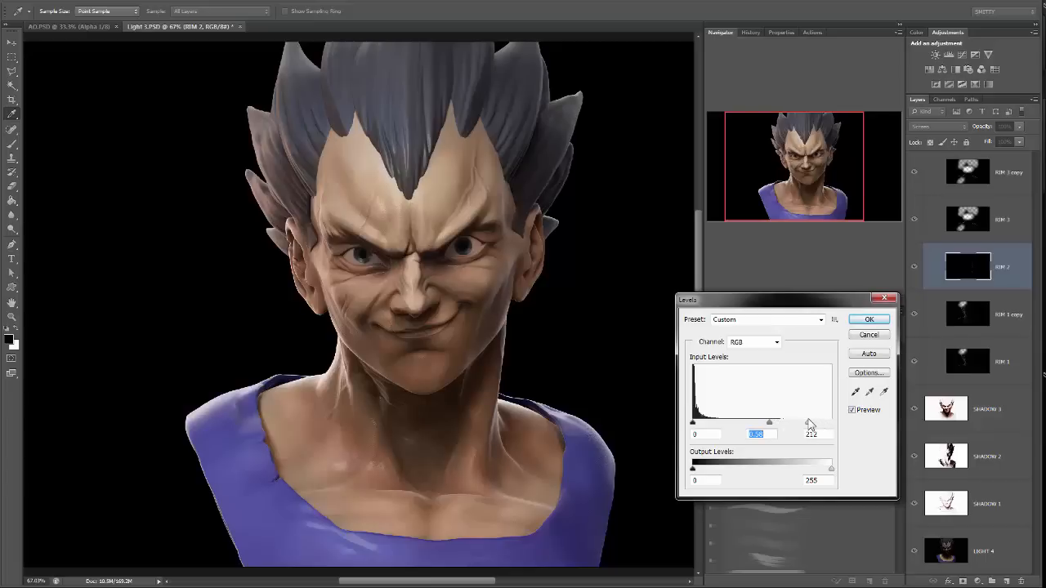
click(868, 319)
key(e)
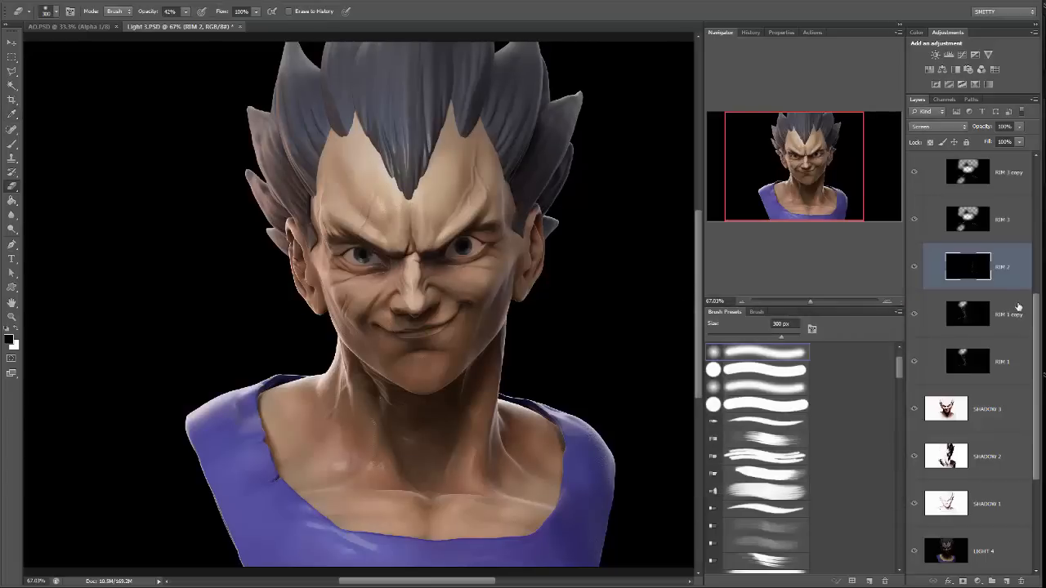
Apply Levels to the RIM 1 copy layer with midtones at 0.76 and a white input level of 198.
click(1005, 370)
click(1013, 324)
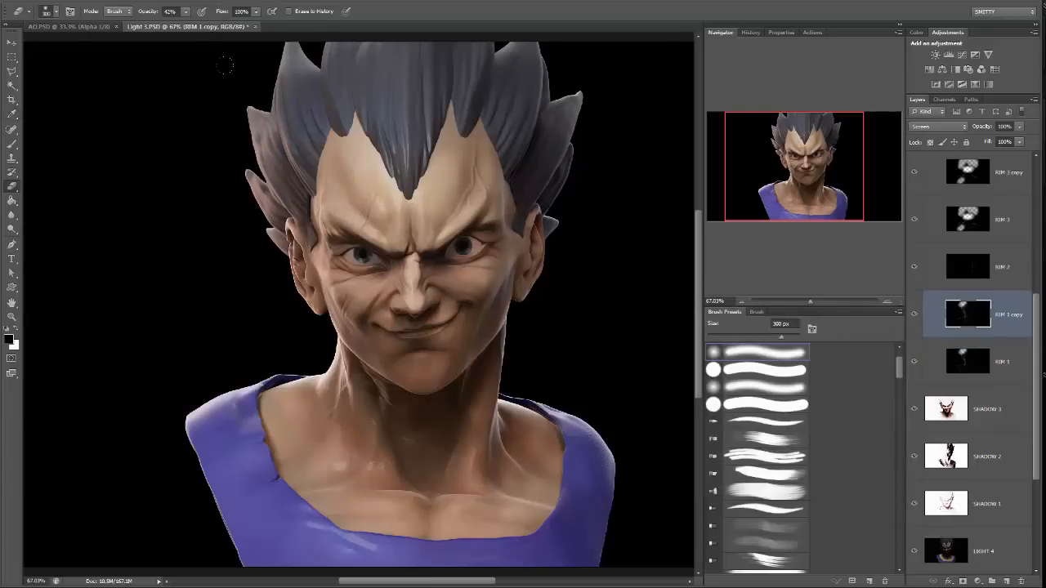
click(90, 1)
mouse_move(101, 22)
click(40, 31)
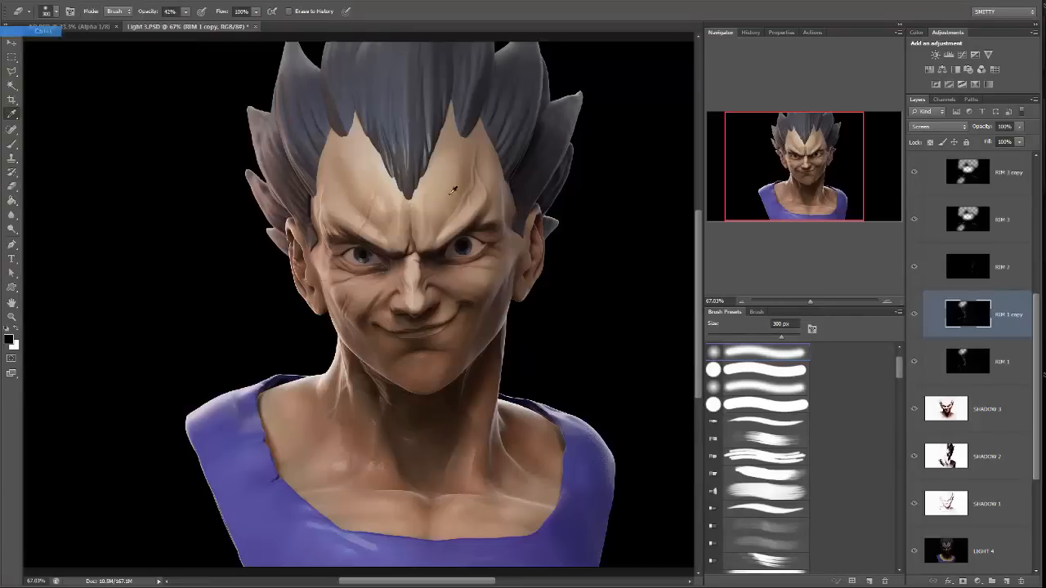
drag(762, 422, 811, 423)
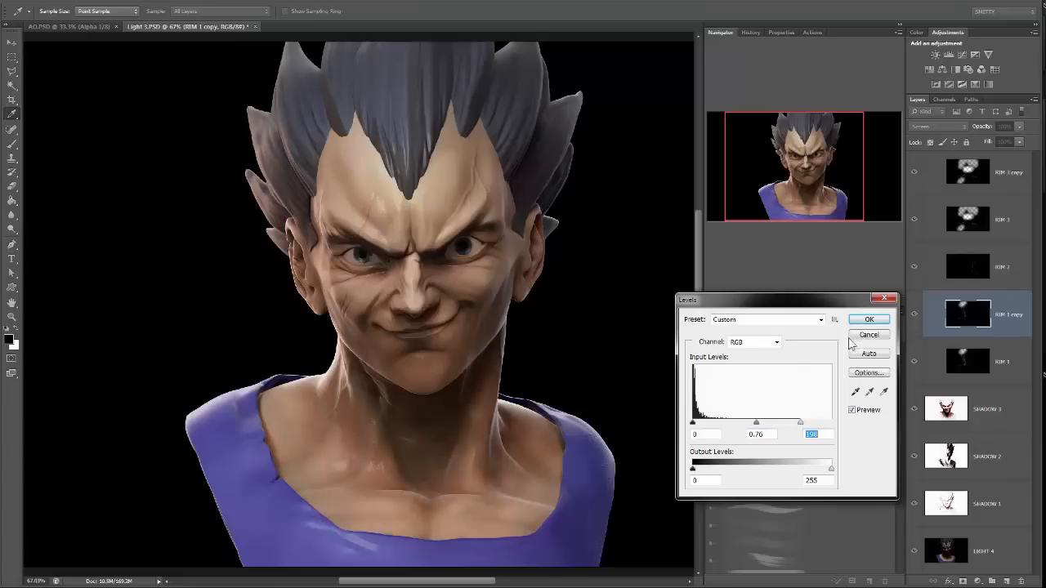
click(870, 323)
drag(837, 181, 838, 175)
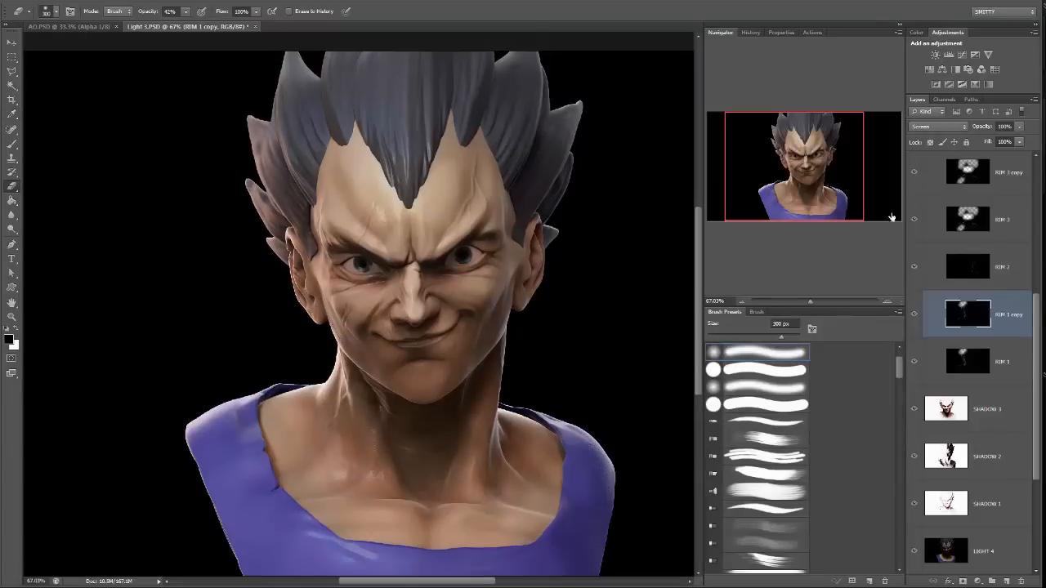
Collapse the RIM group and create a layer group named SHADOW directly above the SHADOW 3 layer.
scroll(994, 298, up, 3)
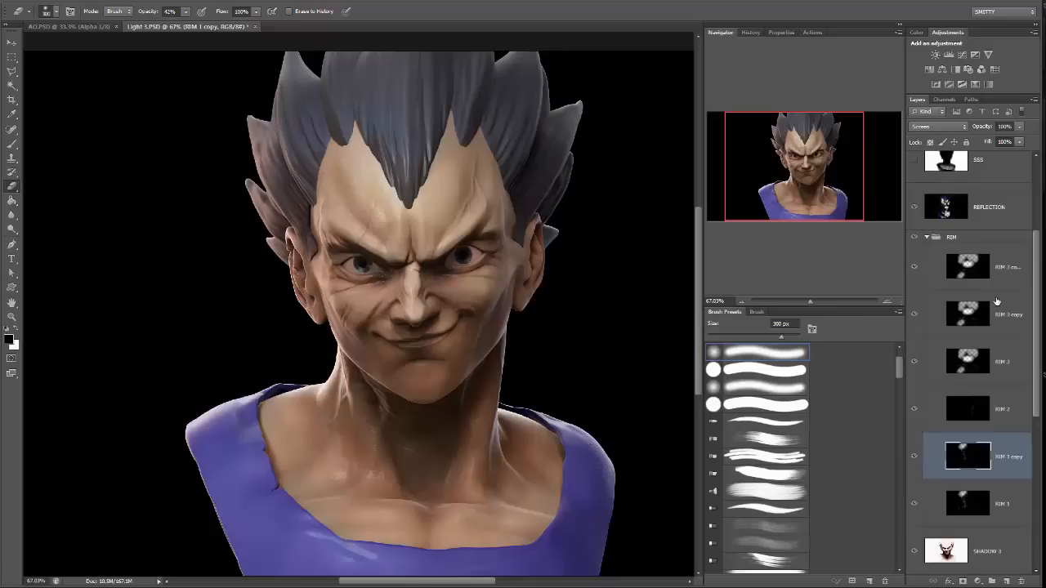
click(924, 237)
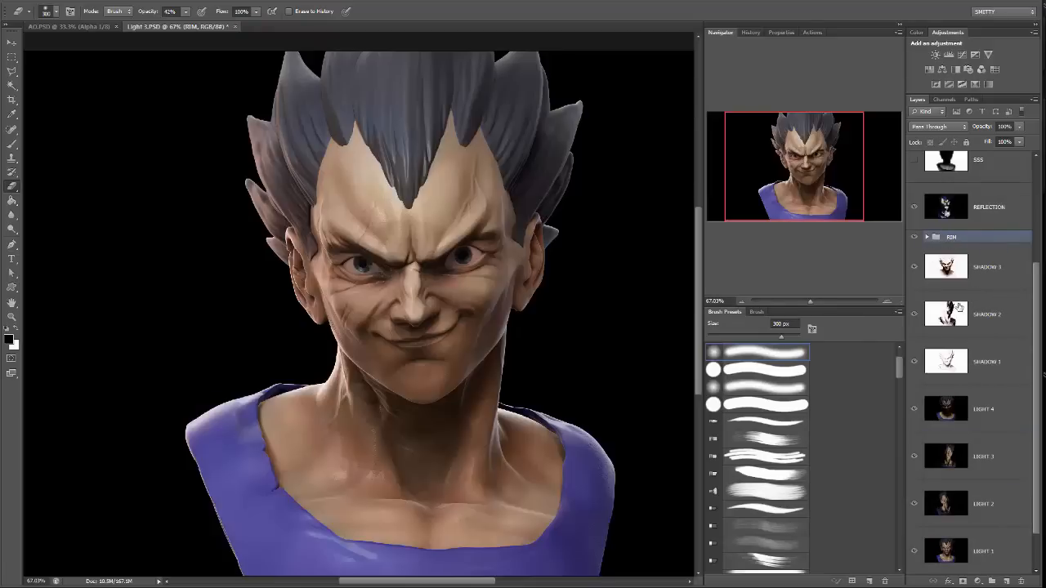
click(976, 267)
click(990, 367)
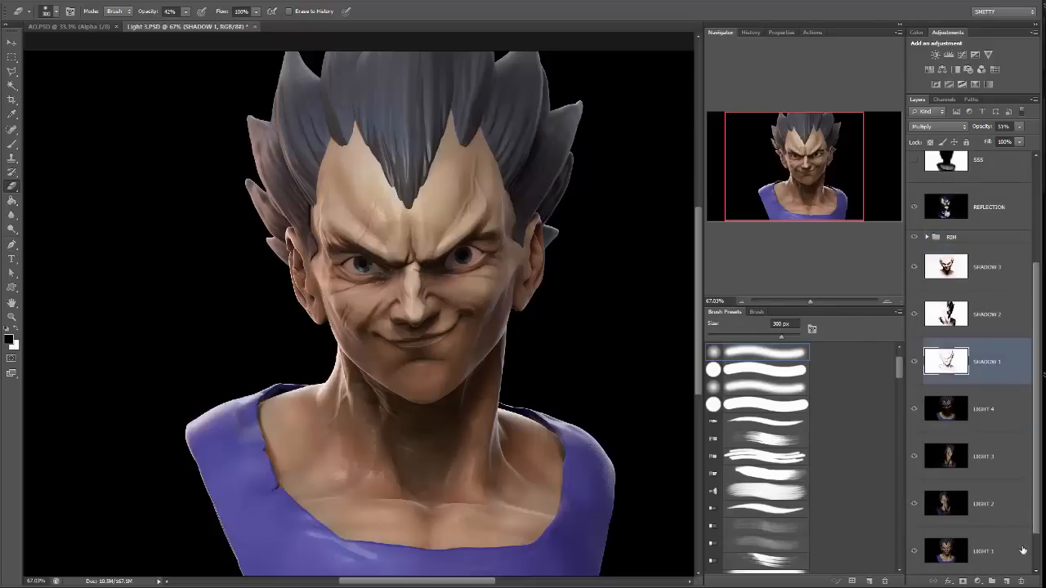
click(992, 581)
drag(993, 346, 961, 259)
double_click(956, 250)
text(S)
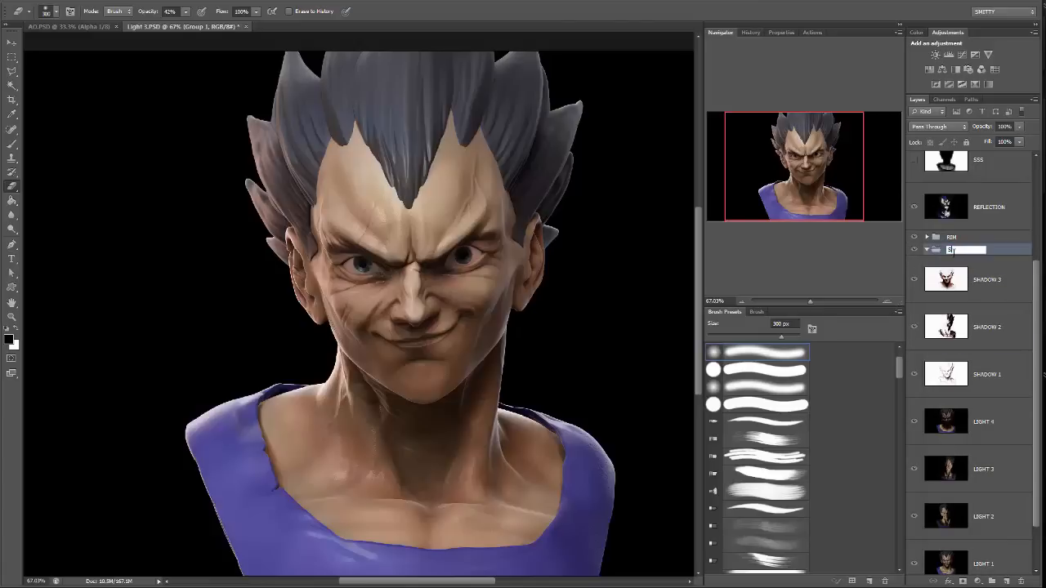
text(HADOW)
key(Return)
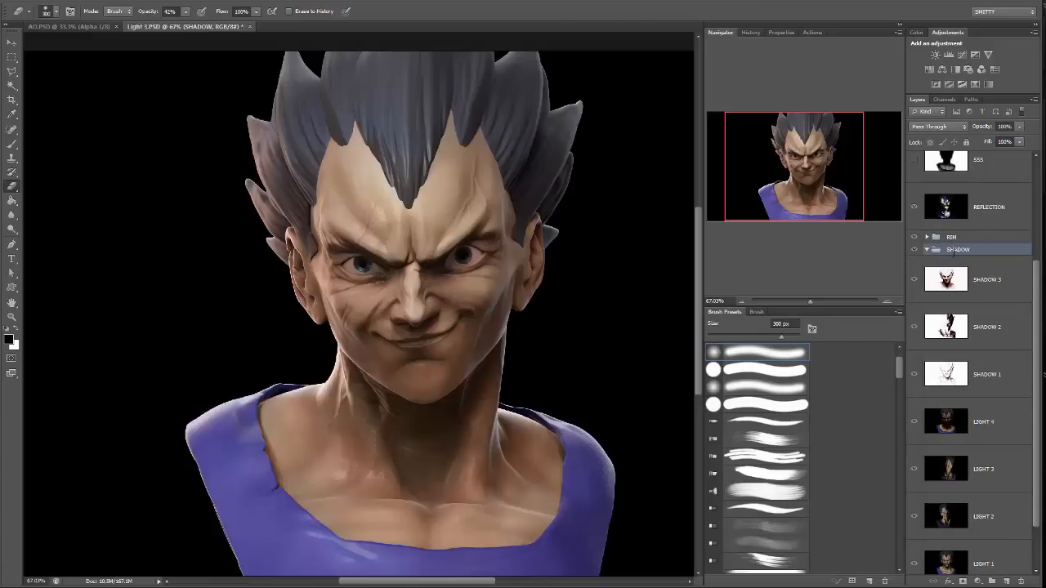
Move the SHADOW 1, SHADOW 2 and SHADOW 3 layers into the SHADOW group.
click(993, 287)
shift+click(989, 375)
drag(989, 374, 999, 242)
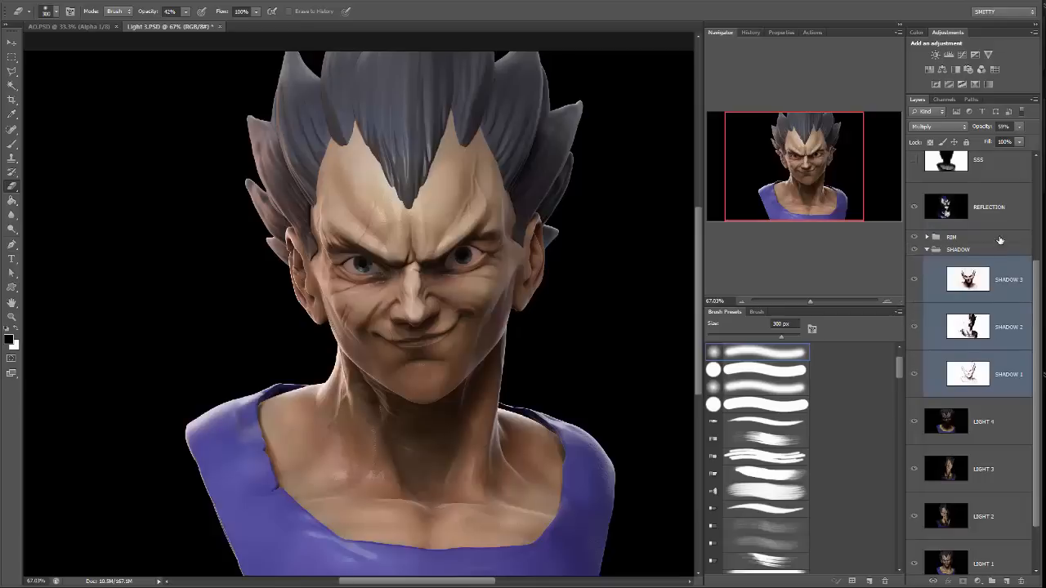
Copy the whole AO.PSD image, close that document, and paste it above SHADOW 3 in the bust document's SHADOW group.
scroll(995, 278, up, 4)
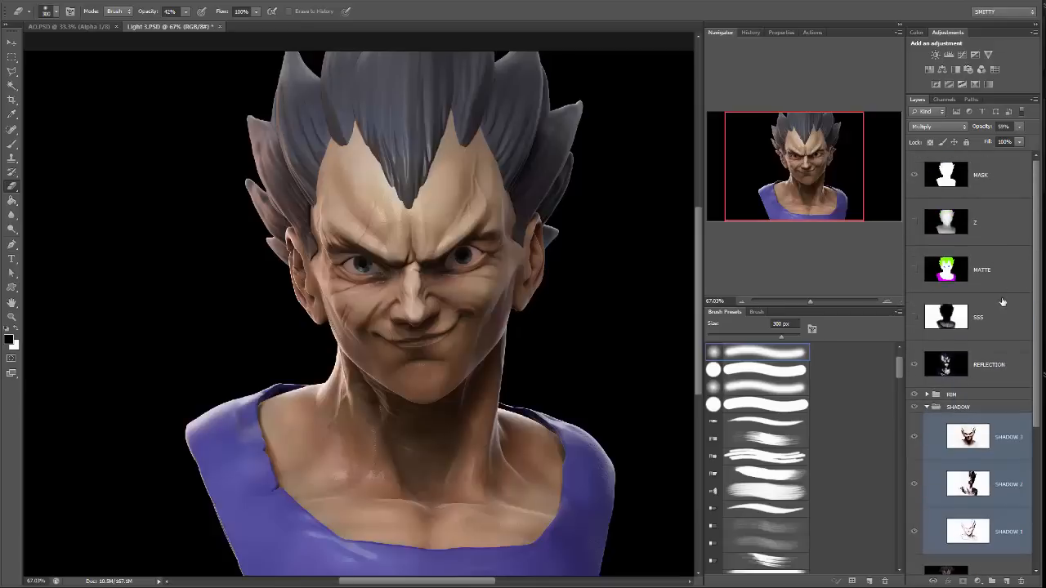
scroll(1005, 318, down, 2)
scroll(1005, 318, up, 2)
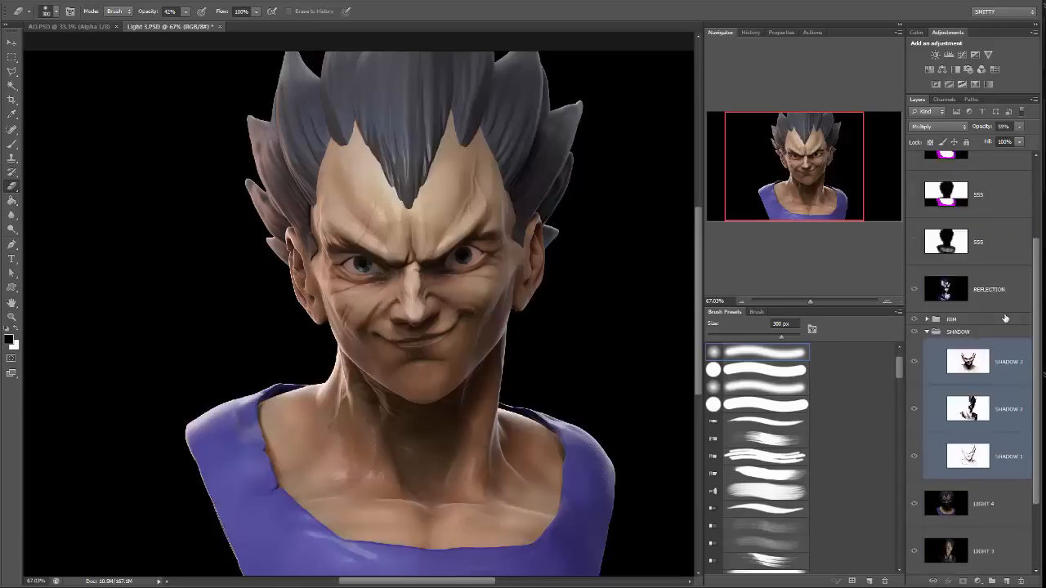
scroll(1005, 294, down, 1)
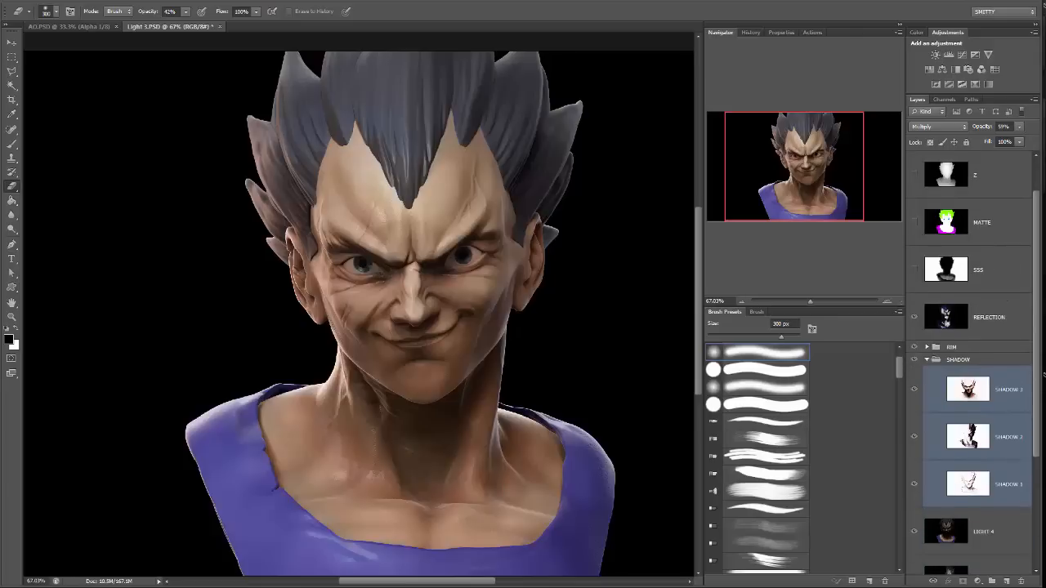
key(ctrl+Tab)
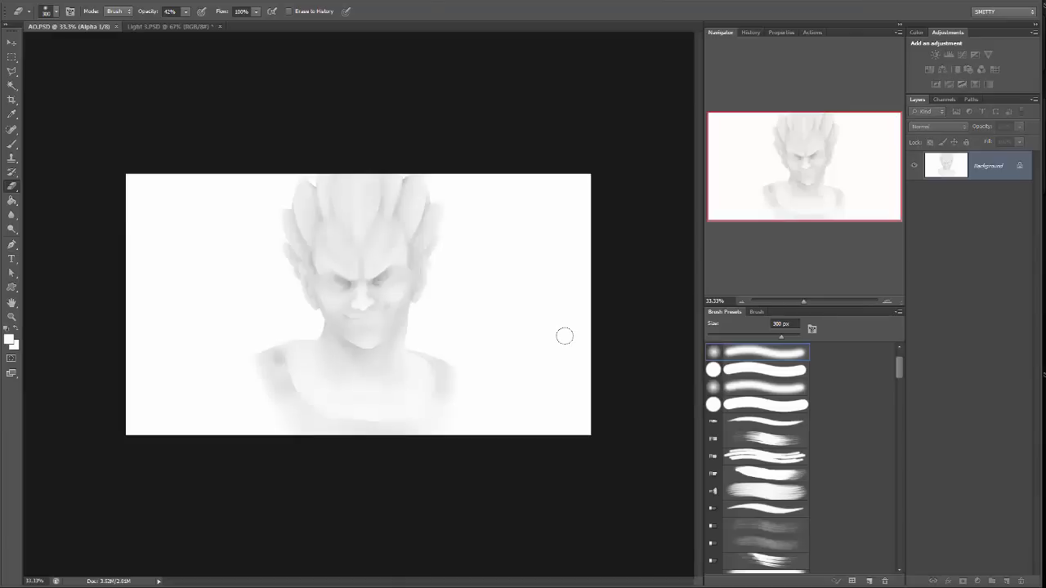
key(ctrl+a)
click(115, 26)
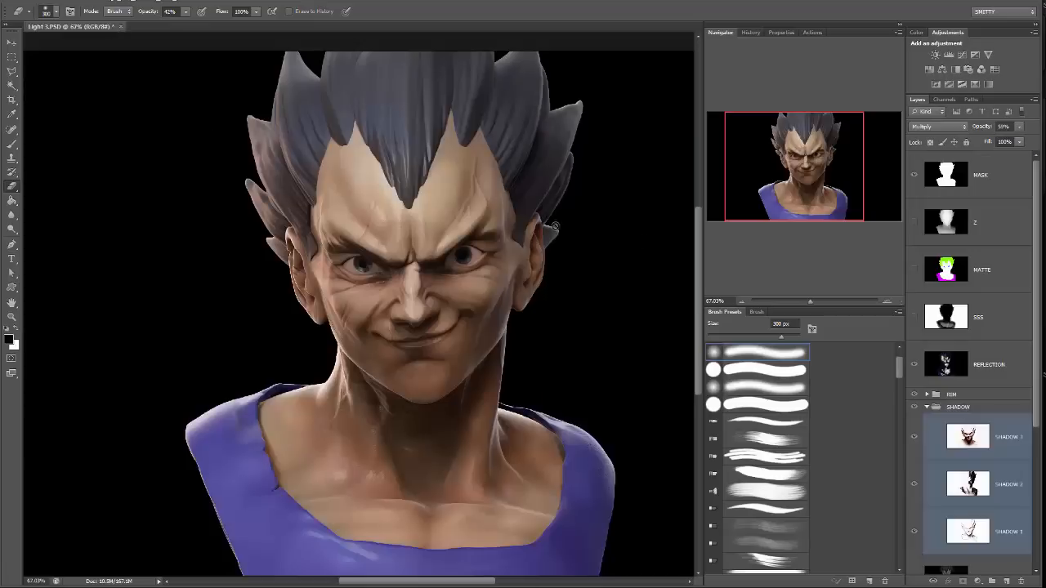
click(997, 439)
key(ctrl+v)
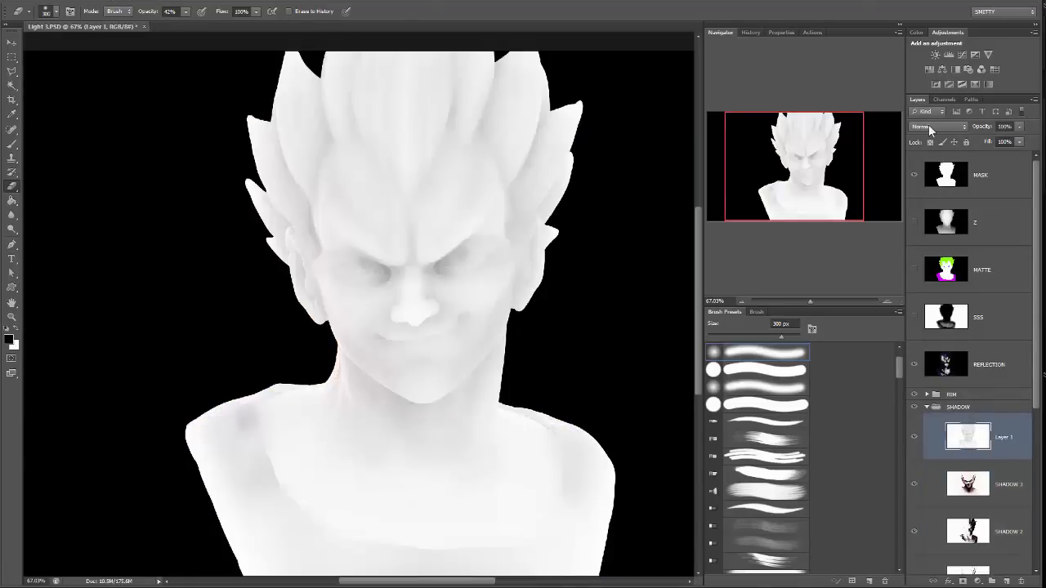
Set the pasted ambient occlusion layer to Multiply and compare the bust with it hidden and shown.
click(929, 129)
click(923, 178)
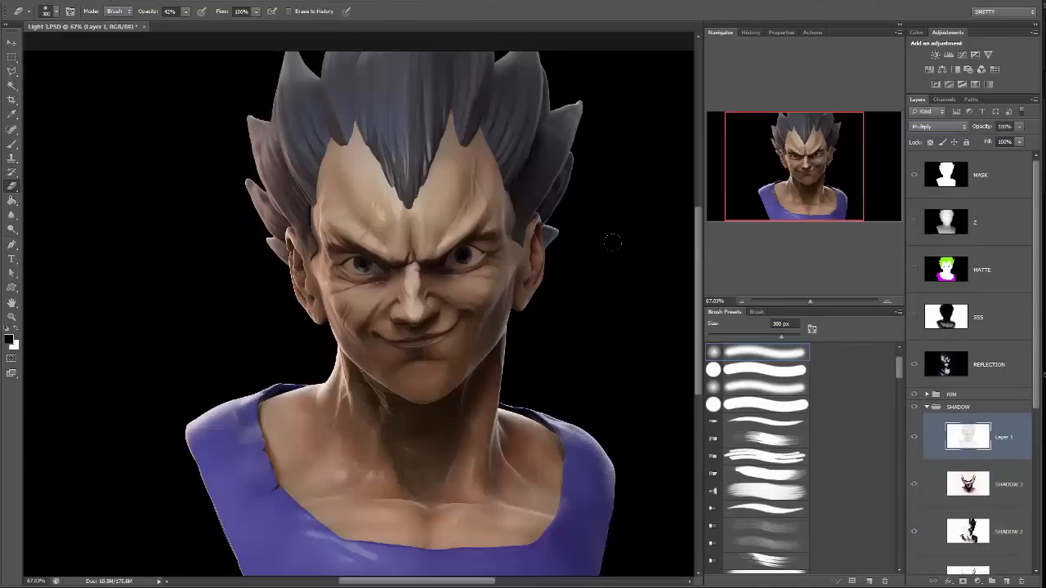
click(914, 438)
click(915, 437)
Darken the ambient occlusion layer using Levels with a black input level of about 93 and midtones at 0.85.
click(88, 3)
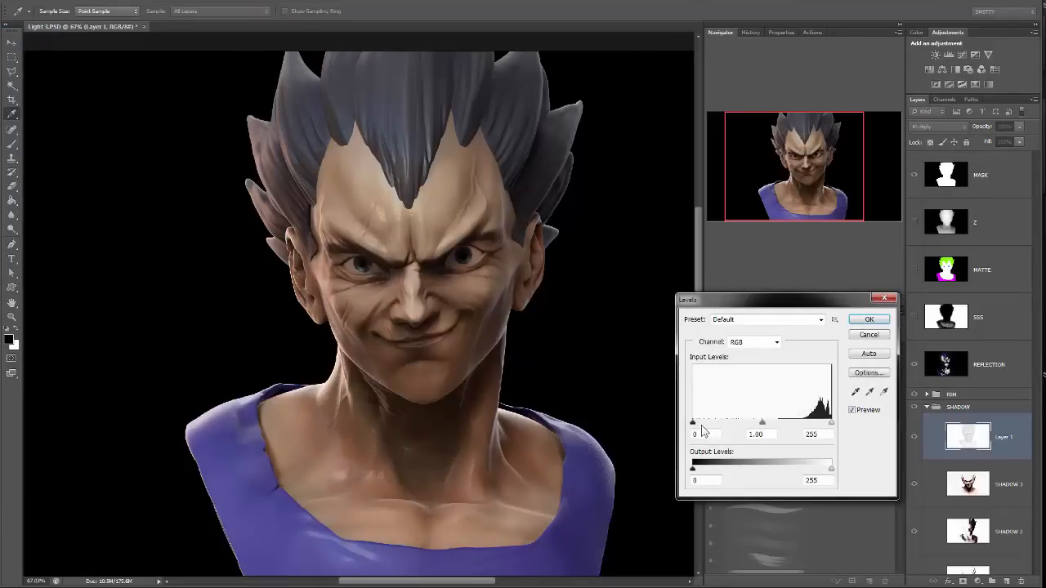
drag(695, 423, 745, 423)
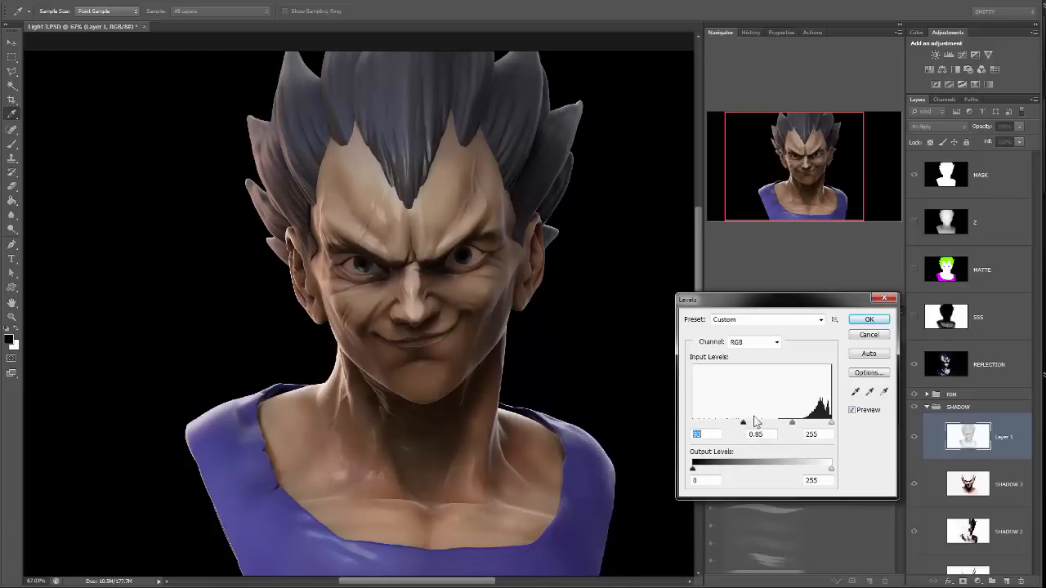
click(870, 321)
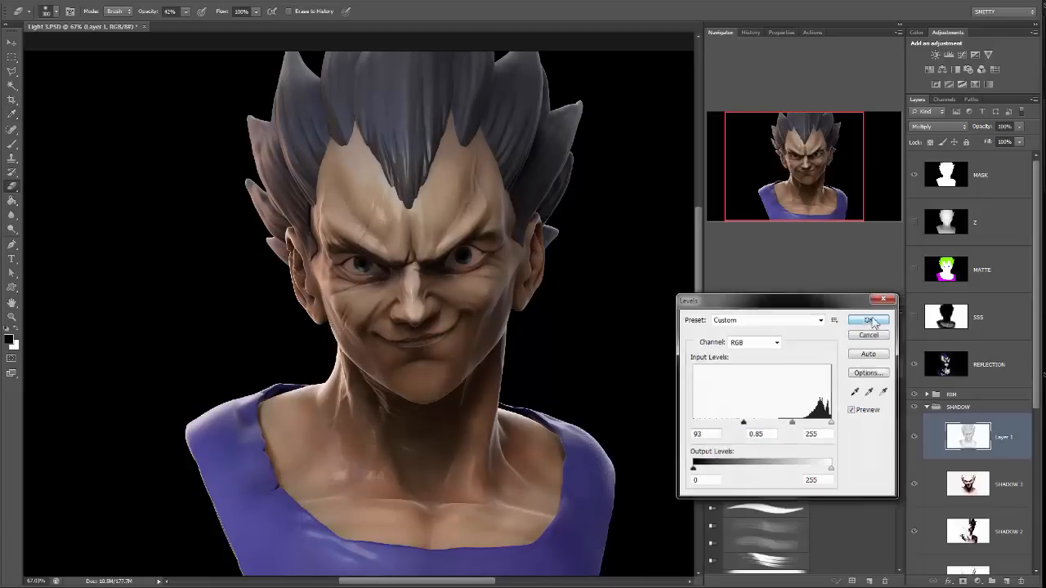
View the ambient occlusion layer in Normal blend mode and restore it to Multiply.
click(939, 127)
click(939, 130)
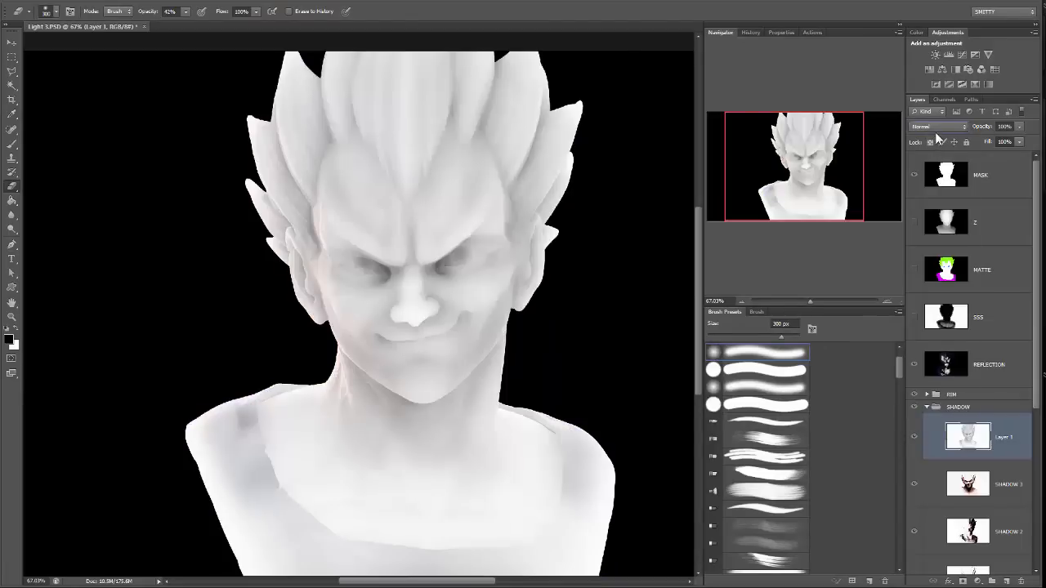
click(939, 129)
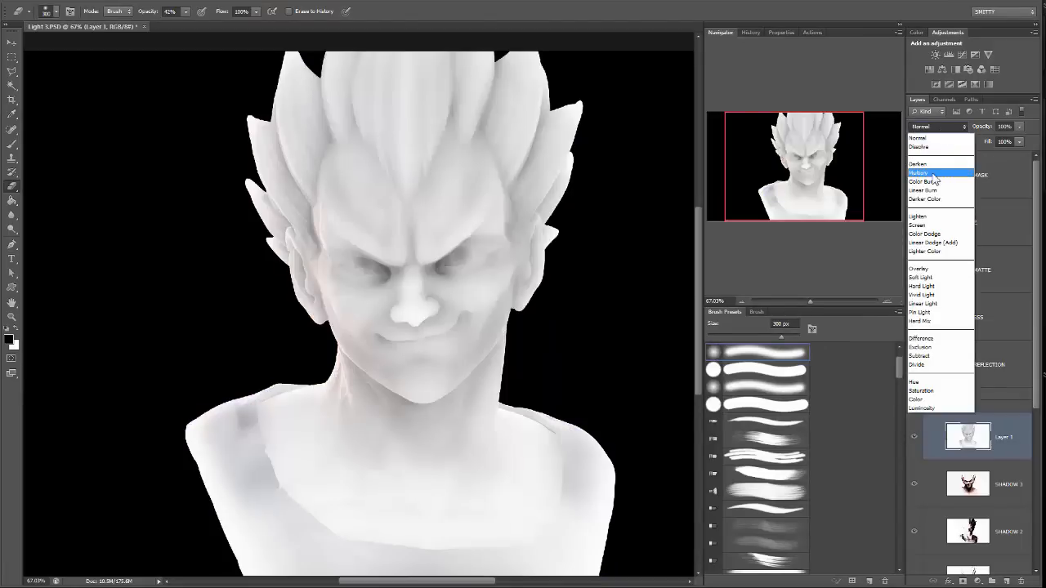
click(938, 160)
drag(606, 296, 583, 285)
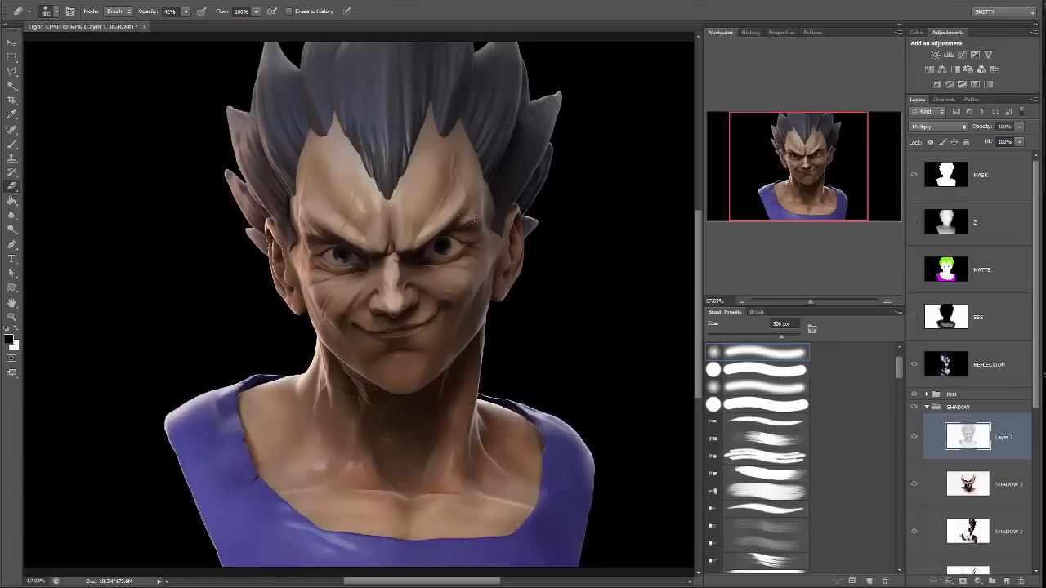
Colorize the ambient occlusion layer using Hue/Saturation with hue 31, saturation 25 and lightness +11.
click(89, 3)
mouse_move(91, 21)
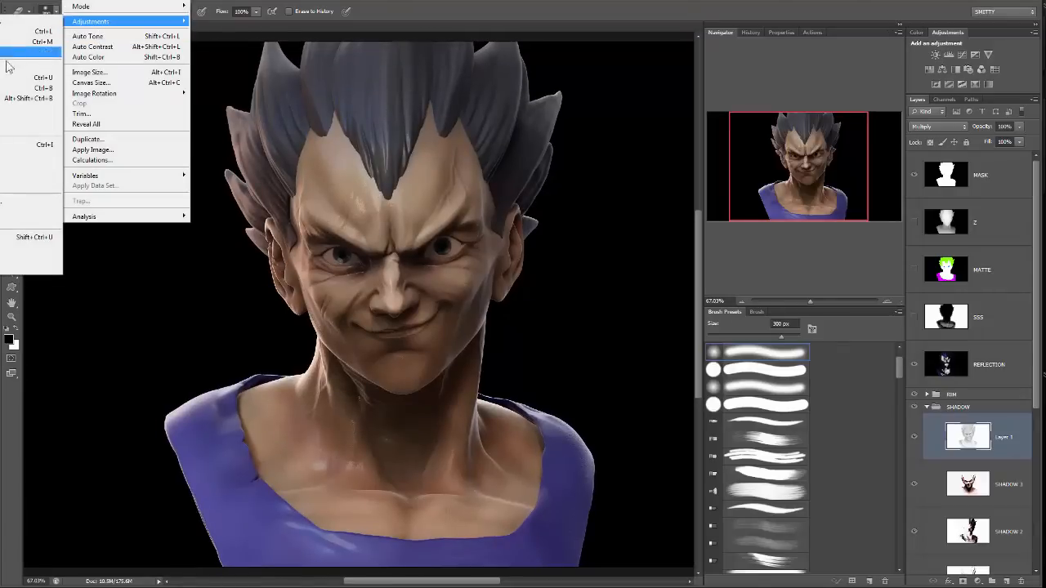
click(33, 76)
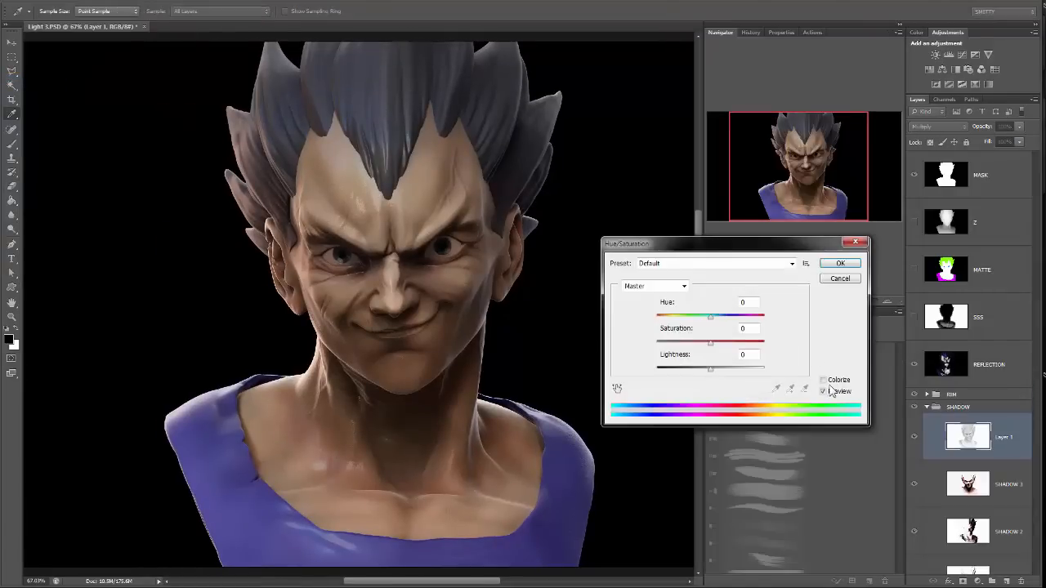
click(835, 383)
click(836, 384)
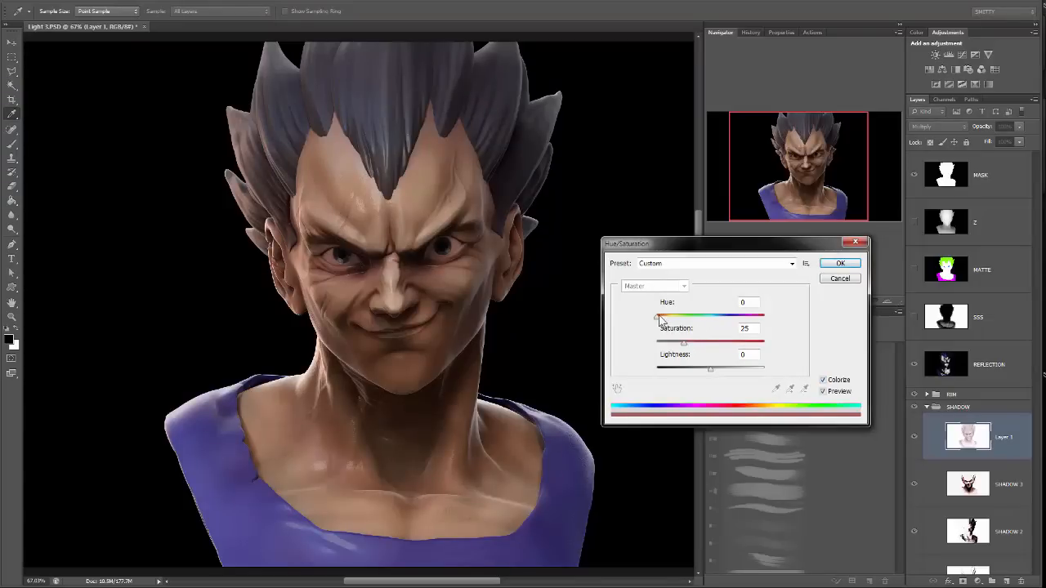
drag(656, 316, 665, 319)
drag(713, 370, 717, 369)
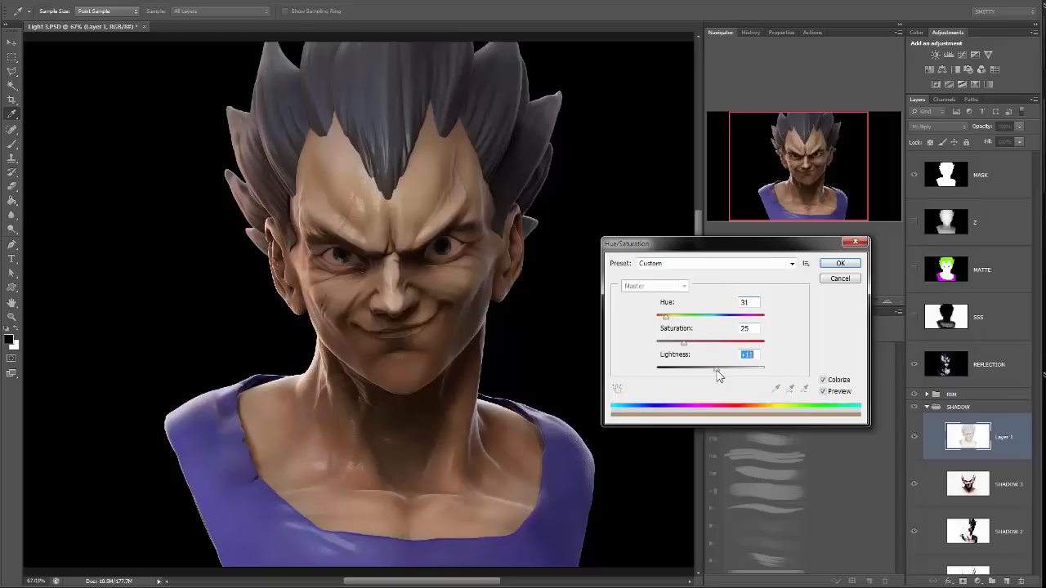
click(837, 263)
key(b)
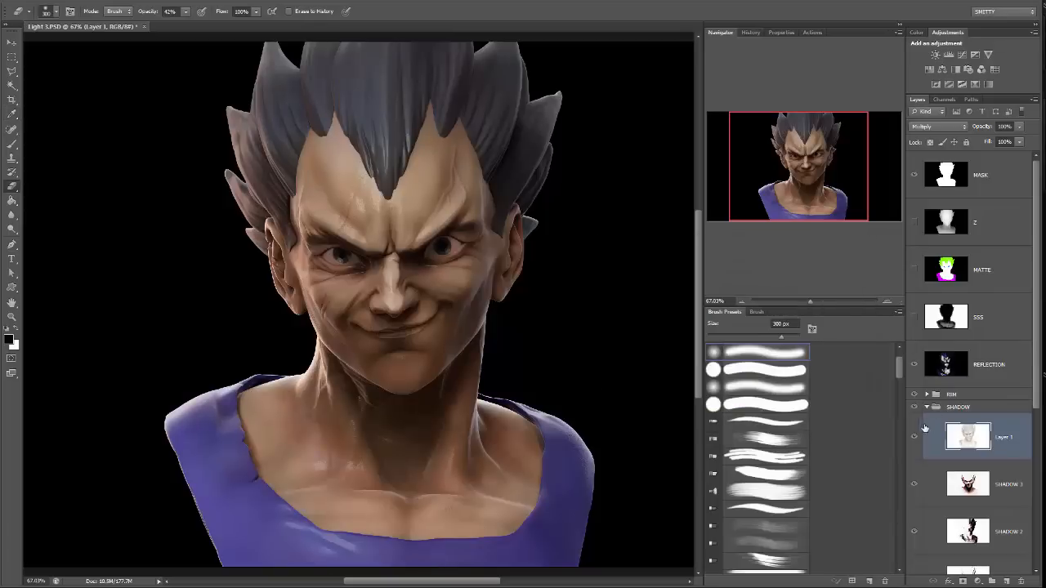
Compare the whole bust with the colorized ambient occlusion layer hidden and shown.
click(914, 439)
click(914, 439)
drag(804, 178, 810, 188)
drag(805, 298, 804, 298)
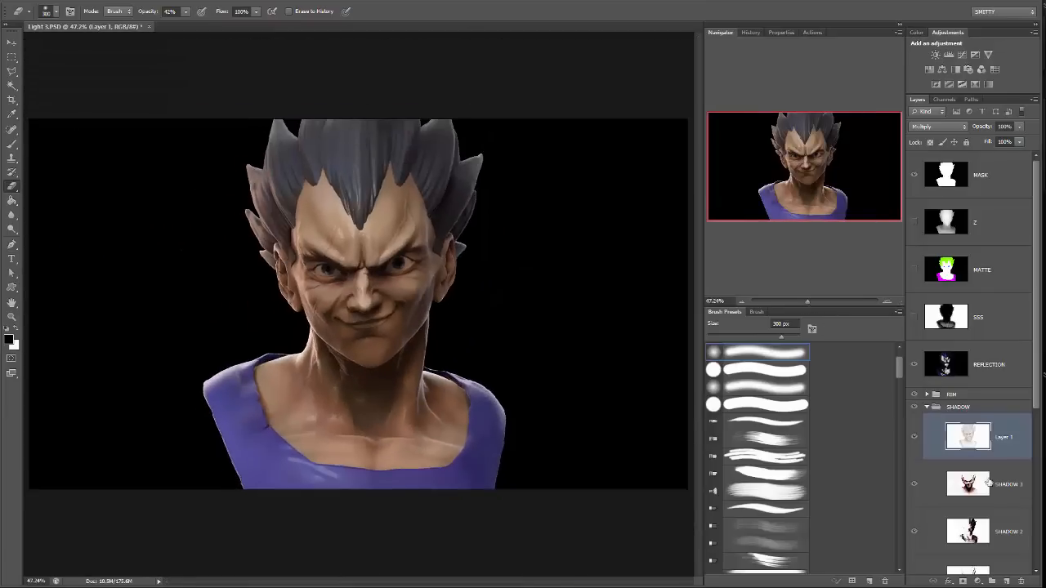
Duplicate the SHADOW 3 layer and set the copy's opacity to 29%.
drag(989, 484, 1007, 578)
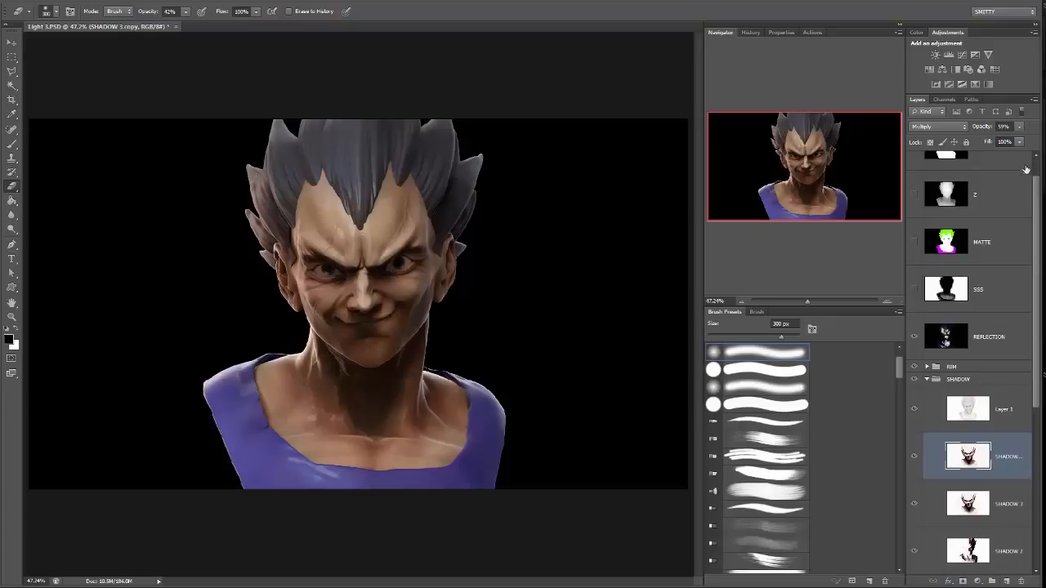
click(1018, 127)
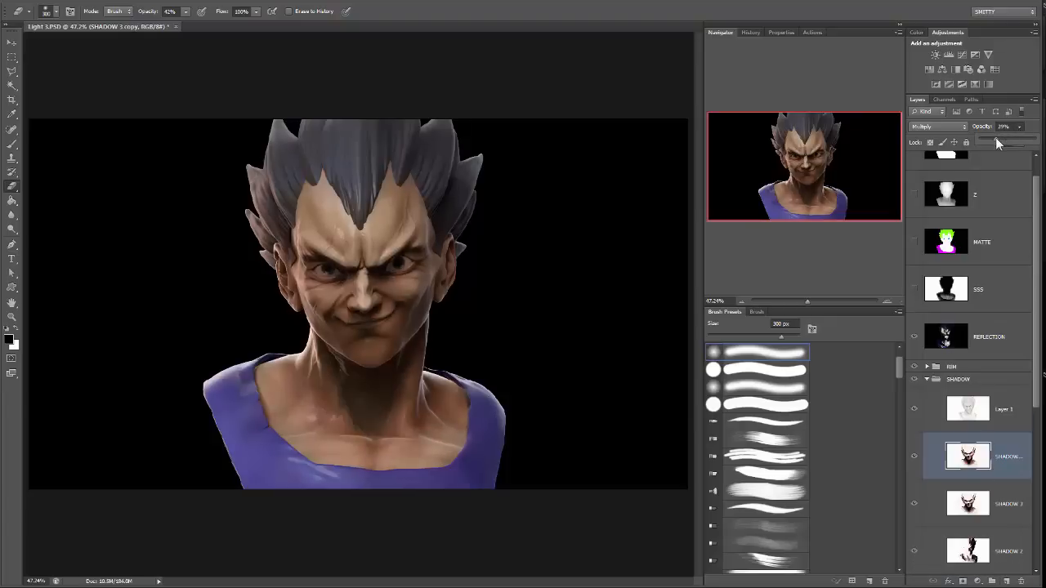
key(Return)
Duplicate the SHADOW 2 layer, compare the bust with and without the copy, and leave the copy hidden.
scroll(972, 368, down, 4)
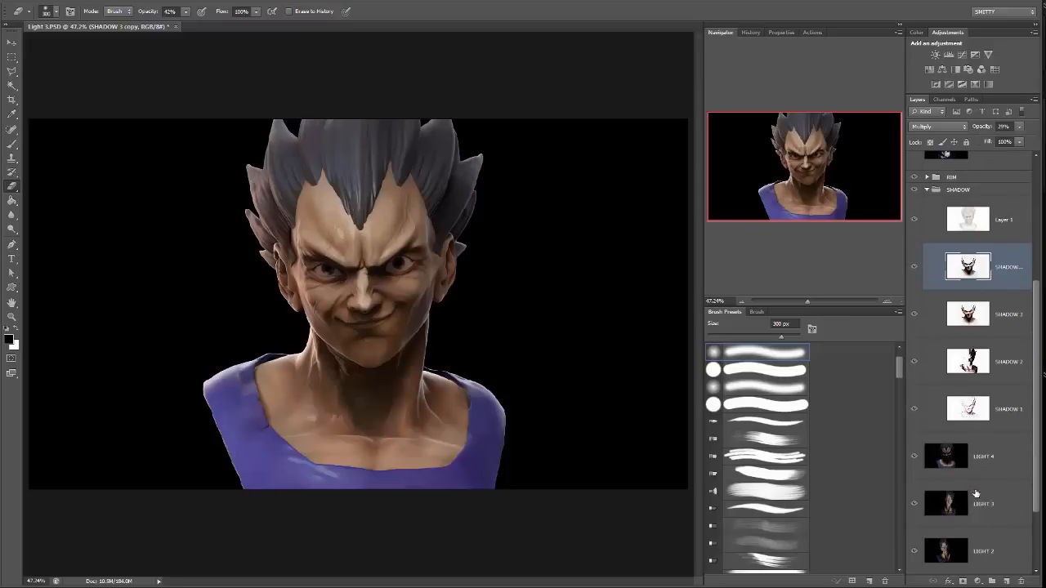
drag(976, 361, 1006, 581)
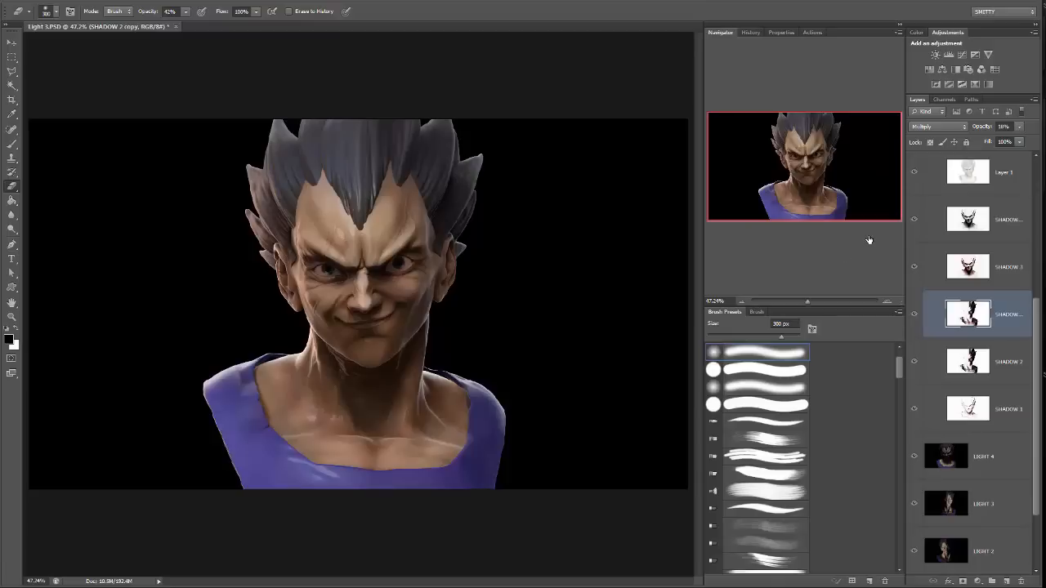
click(813, 301)
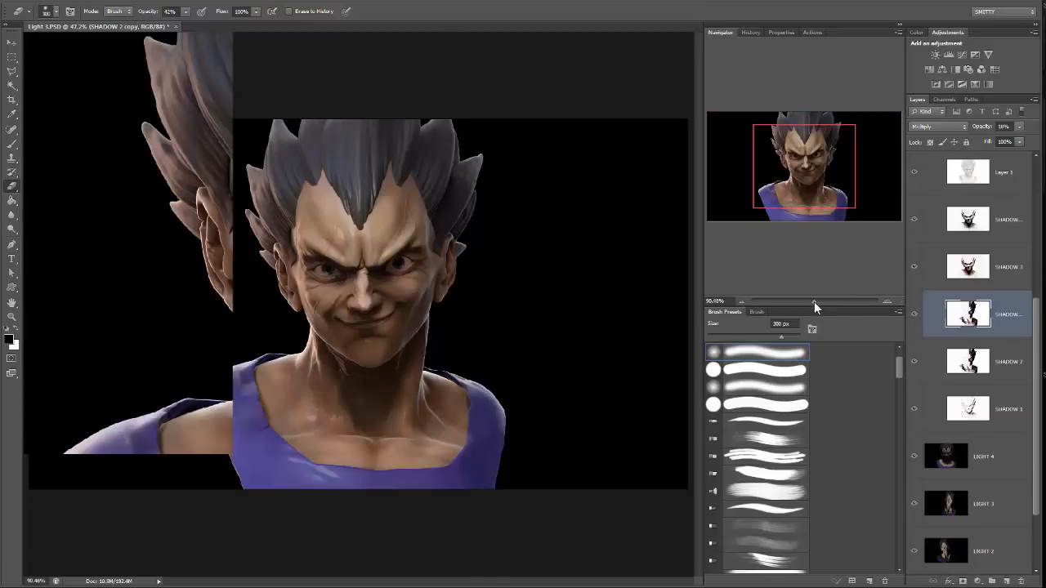
drag(813, 301, 808, 301)
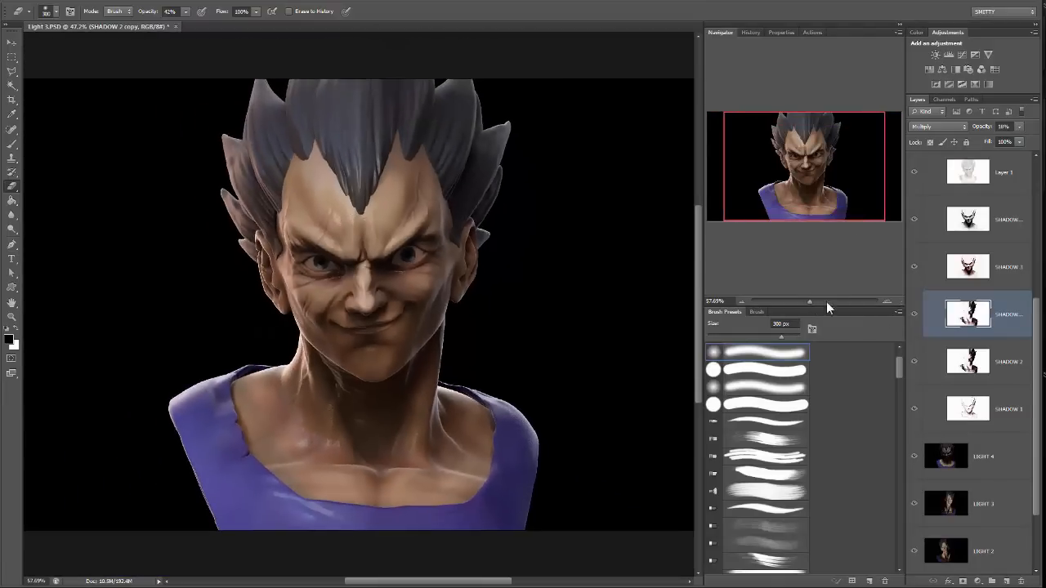
click(914, 315)
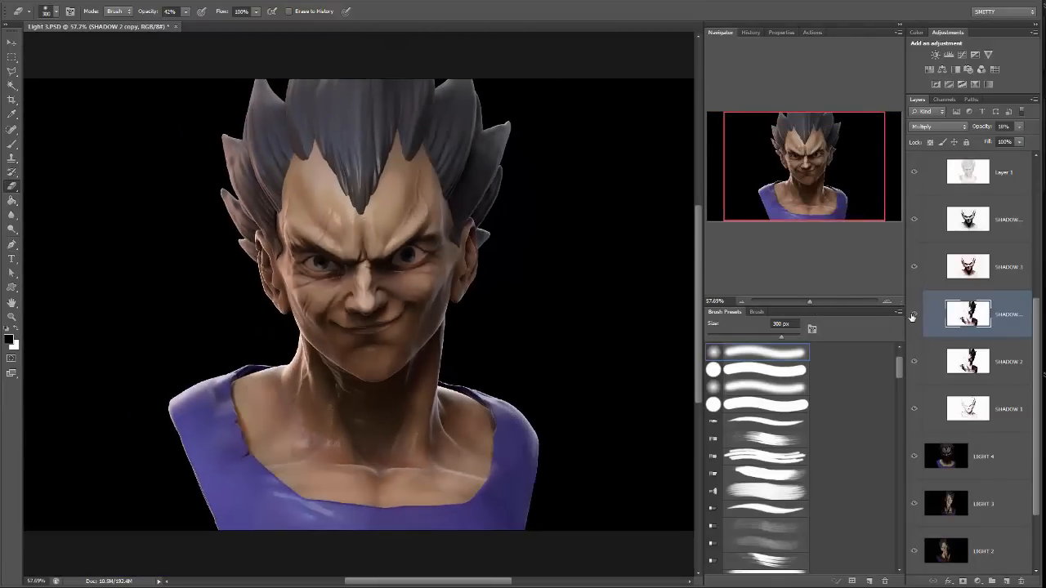
click(913, 316)
click(913, 315)
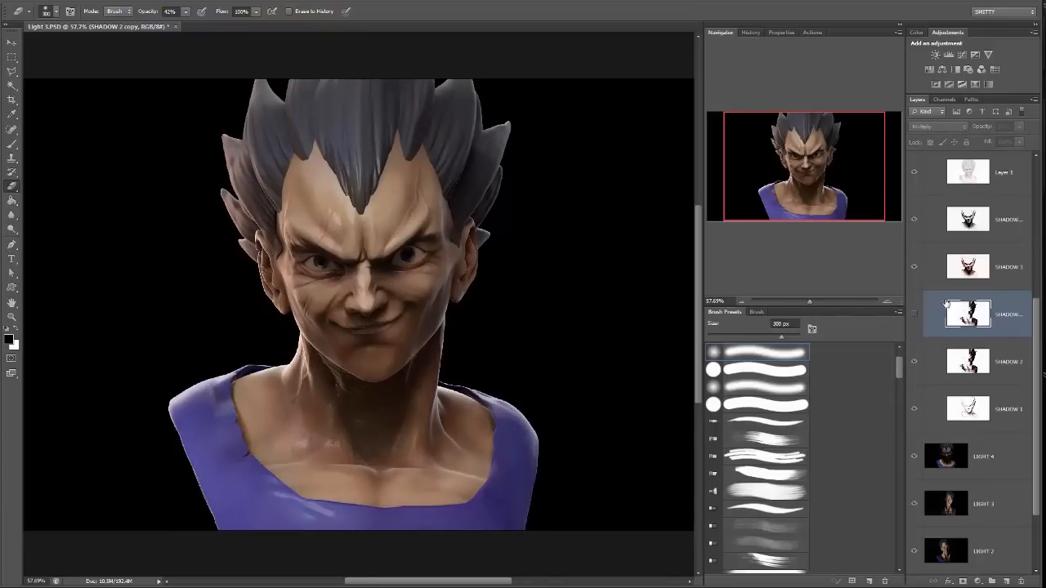
Review the SHADOW 3 copy's opacity and lower the original SHADOW 3 layer's opacity to about 50%.
click(1004, 232)
click(1019, 127)
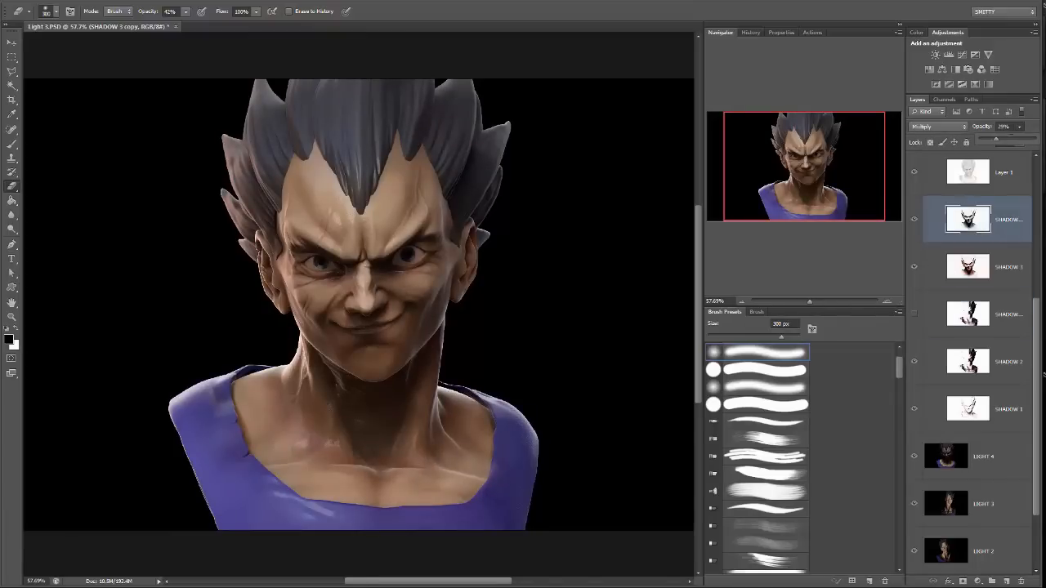
click(995, 268)
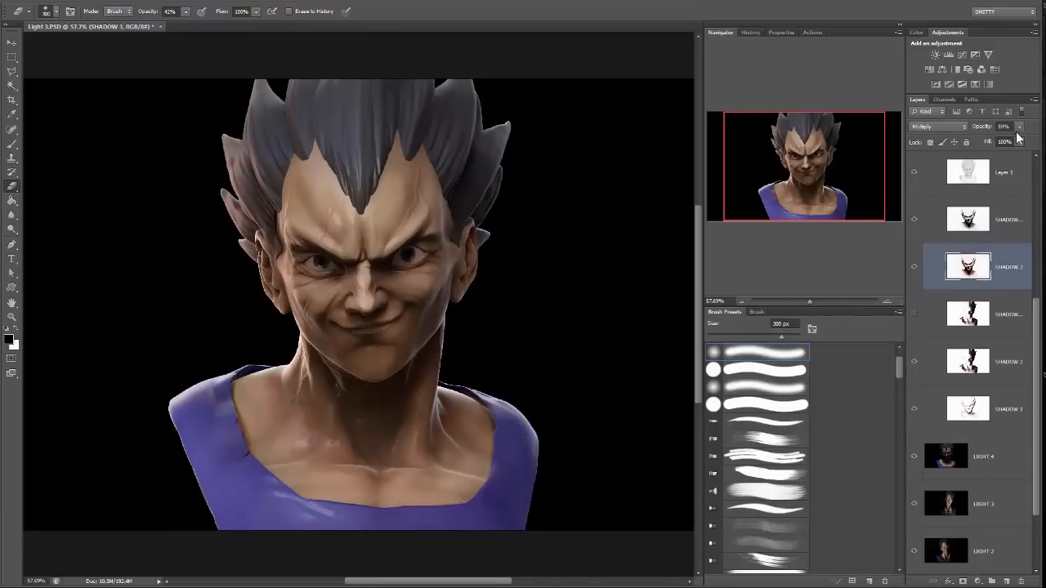
click(1019, 127)
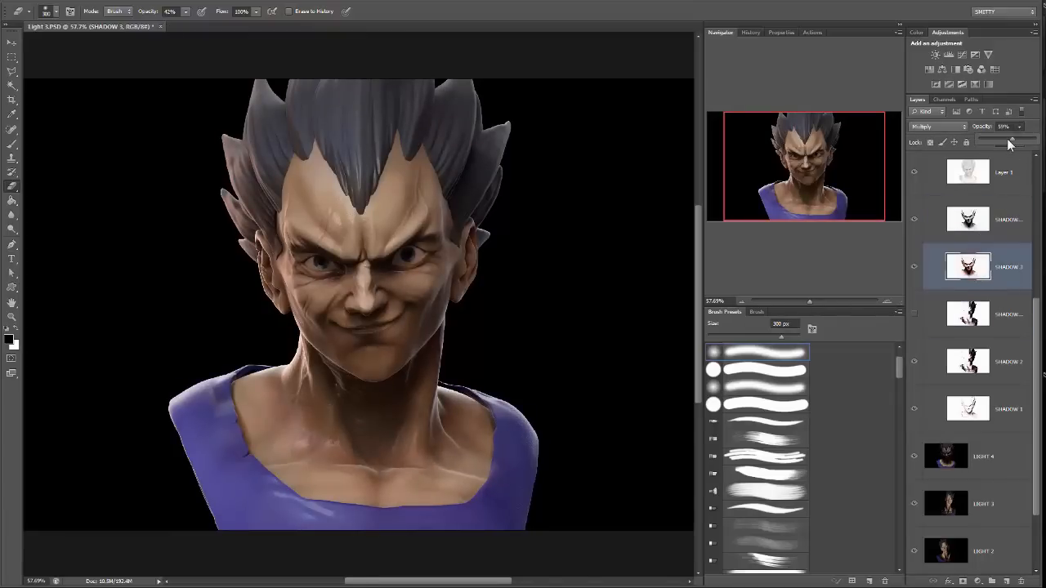
click(816, 196)
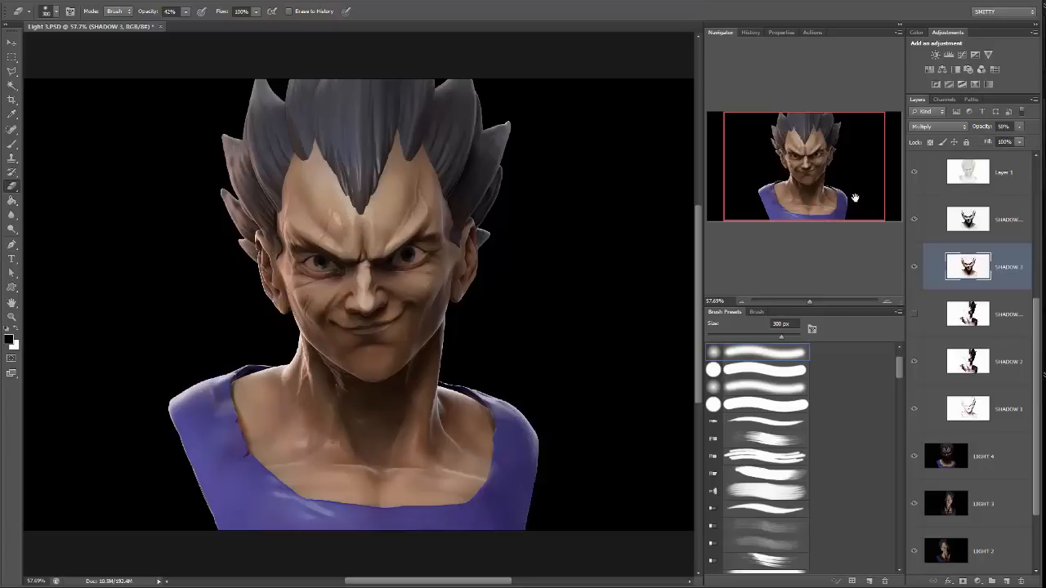
Collapse the SHADOW group and compare the bust with the LIGHT 4 layer hidden and shown.
drag(1036, 345, 1036, 302)
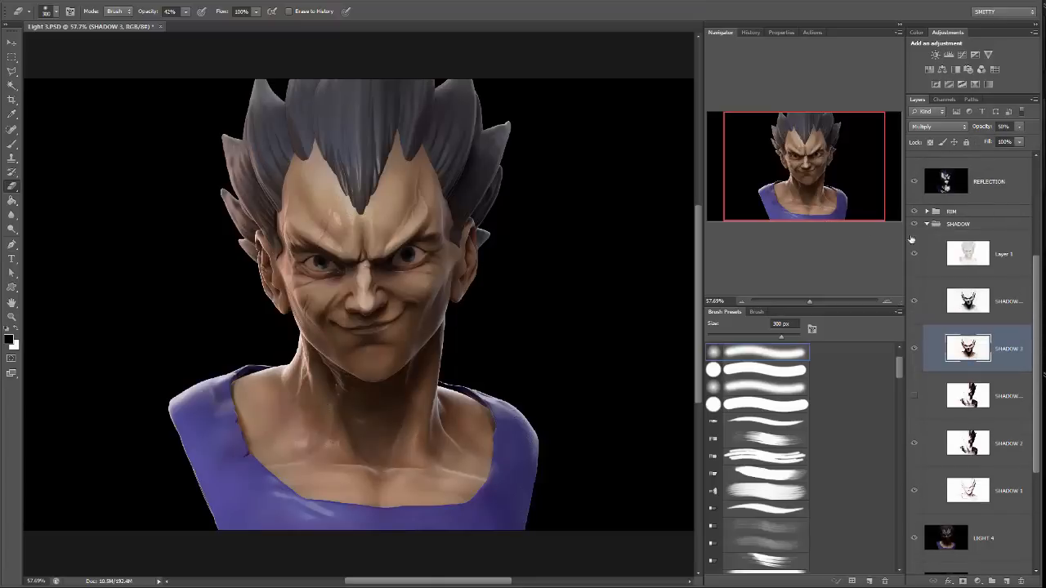
click(926, 225)
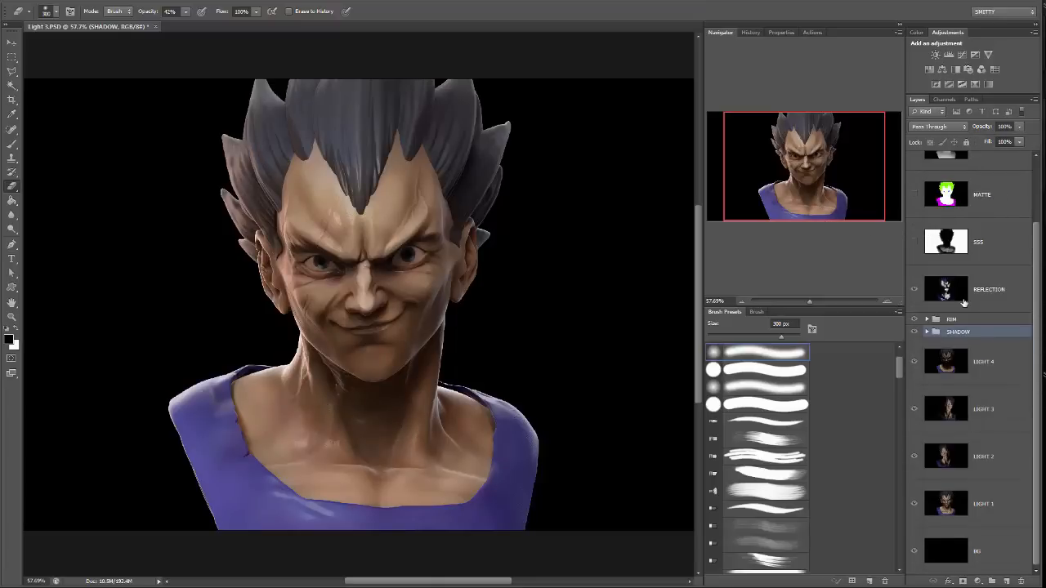
click(998, 379)
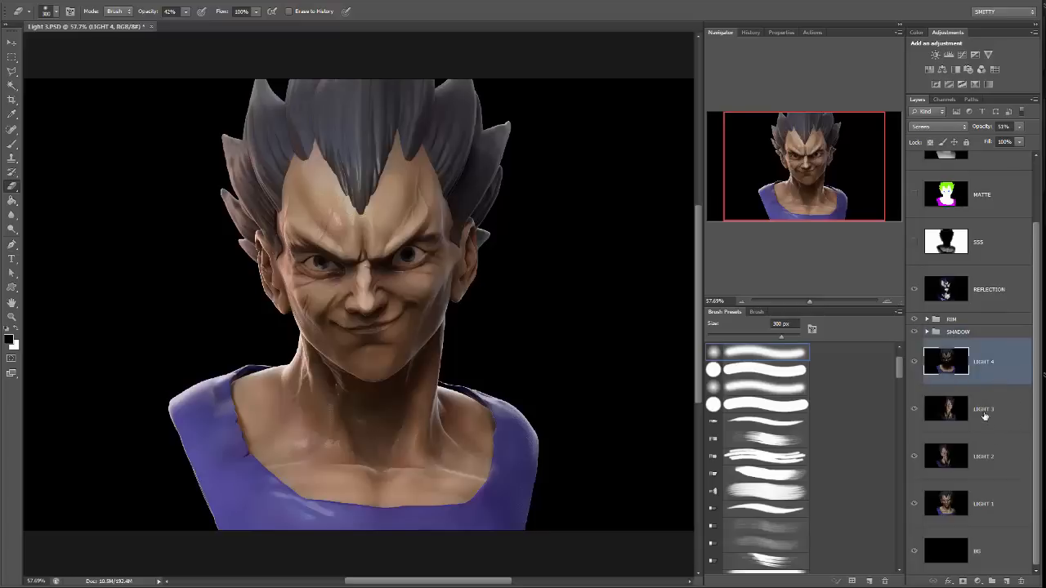
click(914, 361)
click(913, 362)
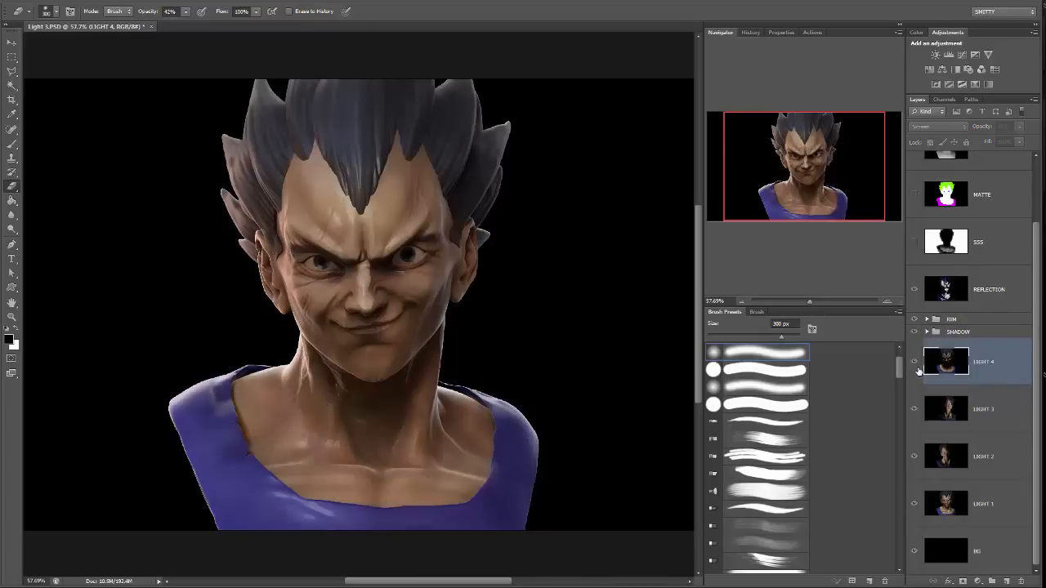
click(913, 362)
click(914, 361)
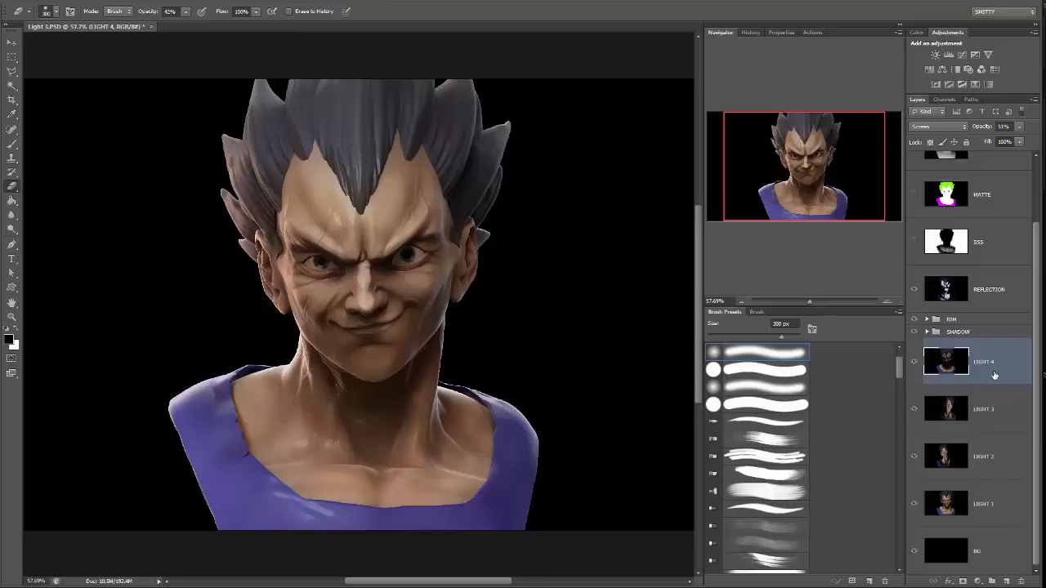
Try a duplicate of LIGHT 4 in Normal blend mode at about 8% opacity, and delete the copy.
drag(1002, 377, 1007, 580)
click(938, 127)
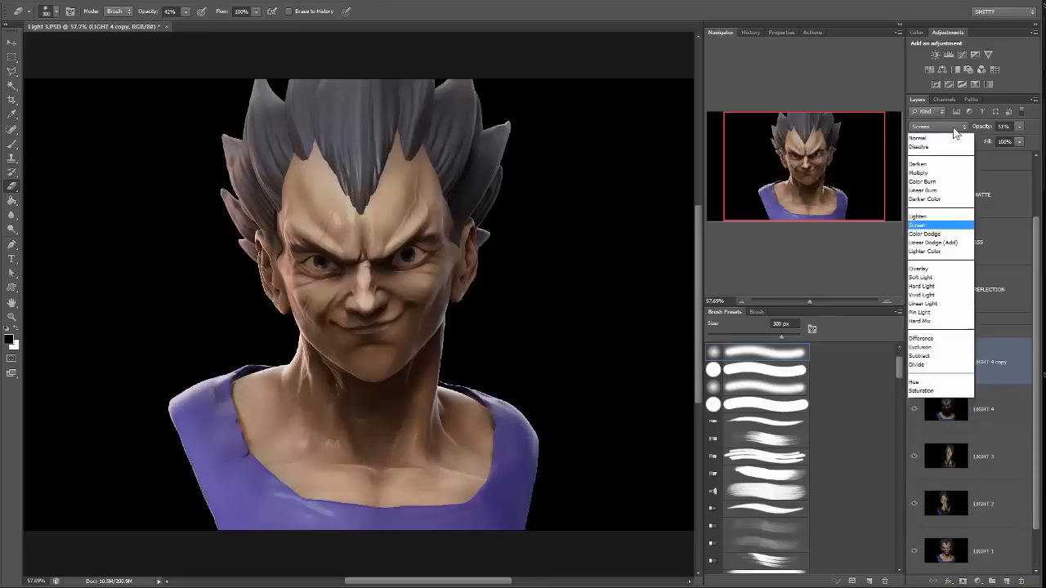
click(923, 132)
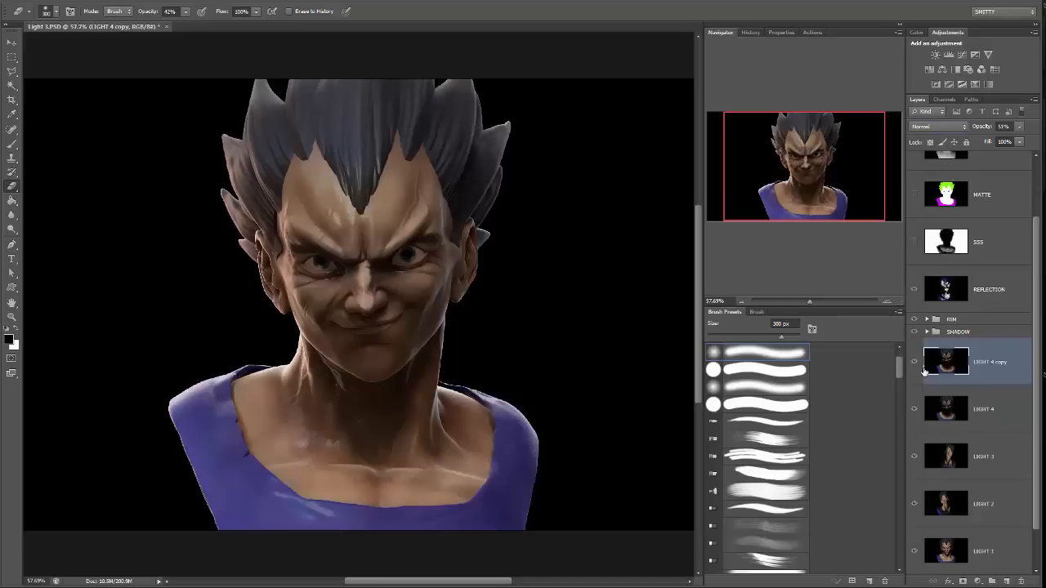
click(920, 368)
click(920, 369)
click(1019, 126)
drag(1002, 139, 984, 138)
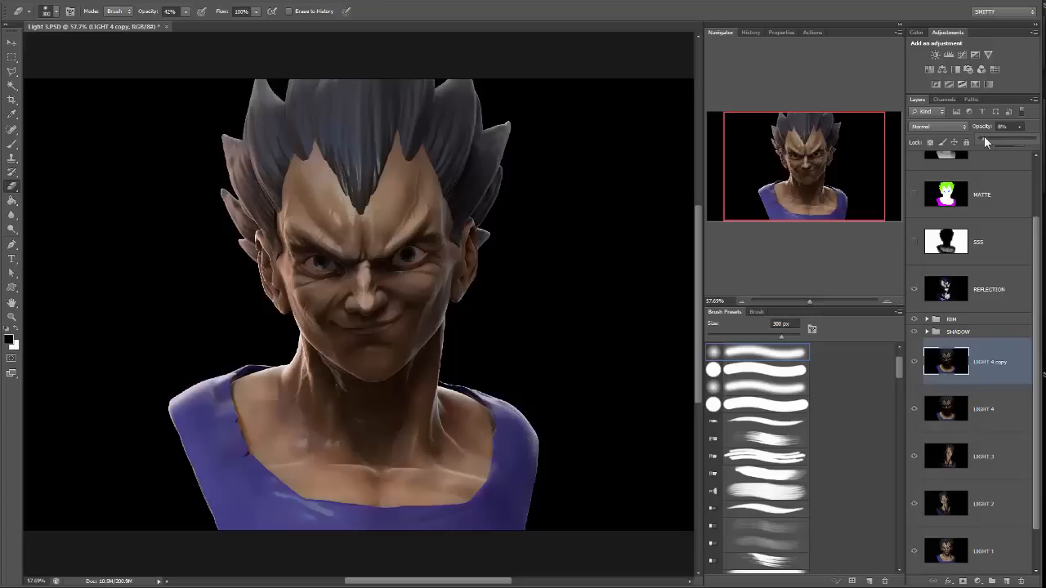
drag(980, 378, 1021, 580)
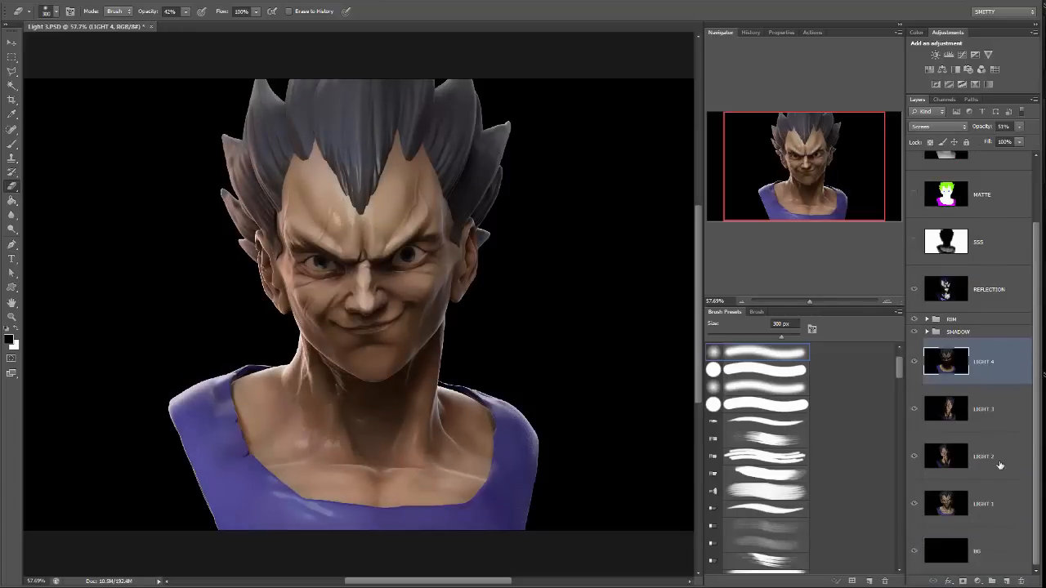
Duplicate the LIGHT 1 through LIGHT 4 layers and merge the copies into one layer above LIGHT 4.
shift+click(991, 502)
key(ctrl+j)
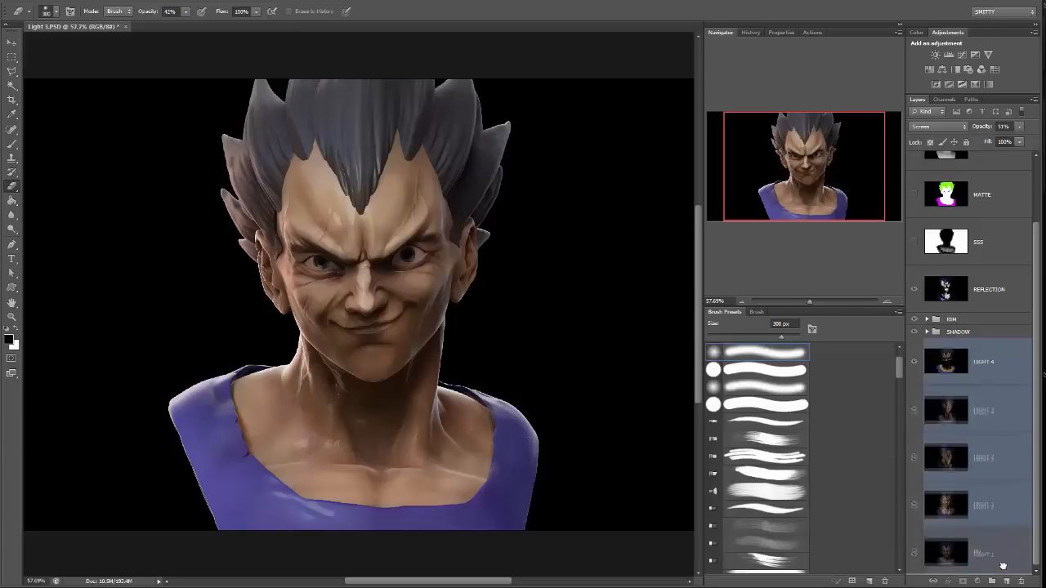
key(ctrl+e)
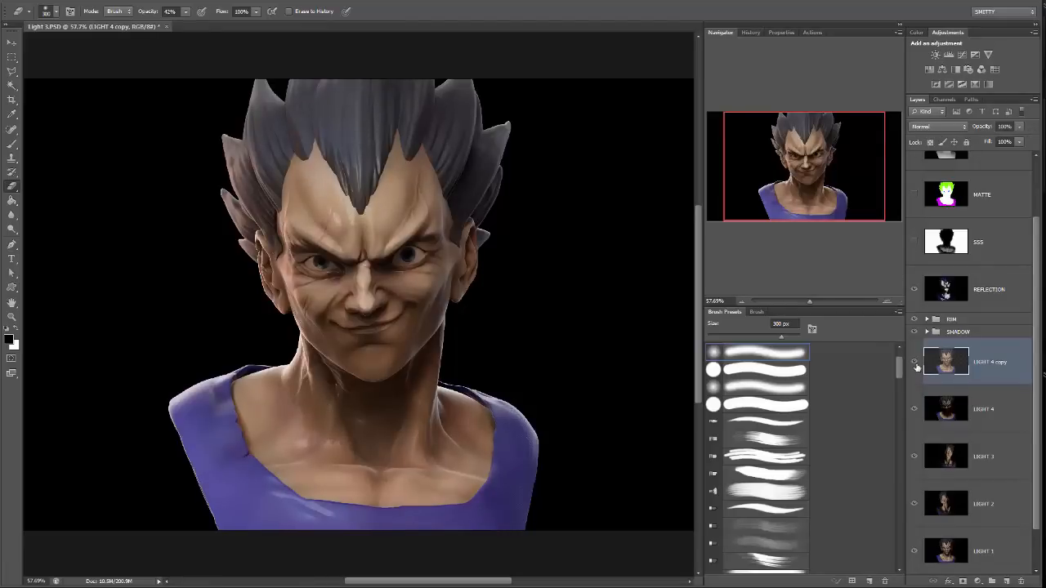
Brighten the REFLECTION layer with Levels, raising its midtone input to 1.54.
key(ctrl+plus)
key(ctrl+plus)
key(ctrl+plus)
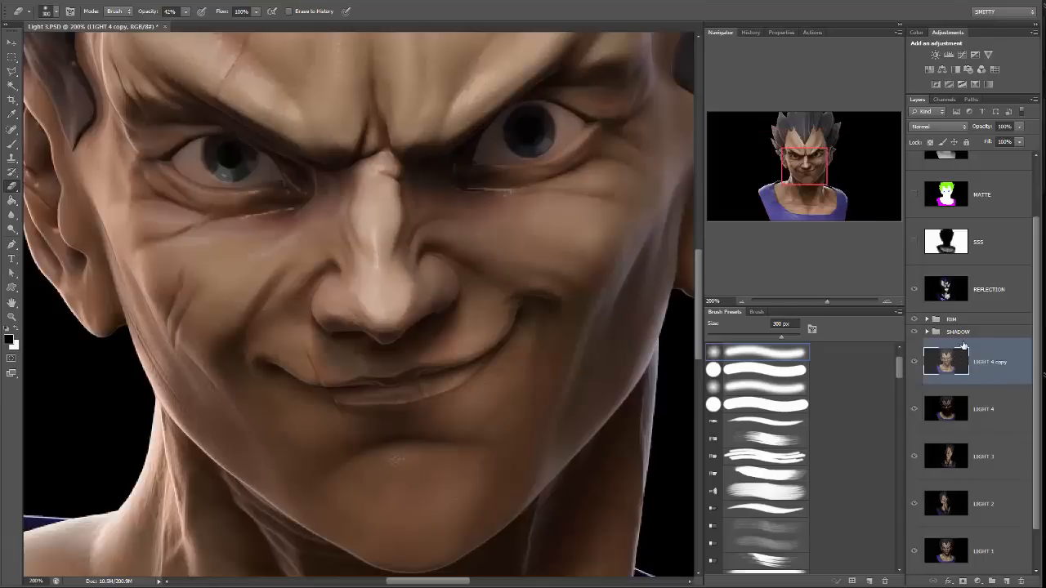
scroll(962, 345, down, 1)
click(1002, 276)
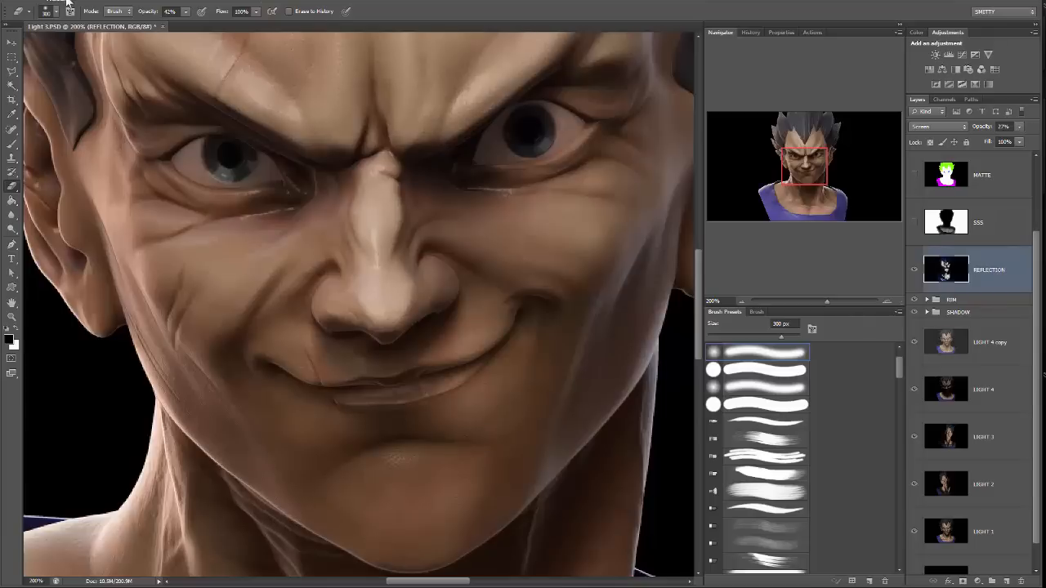
click(67, 4)
mouse_move(74, 23)
click(3, 32)
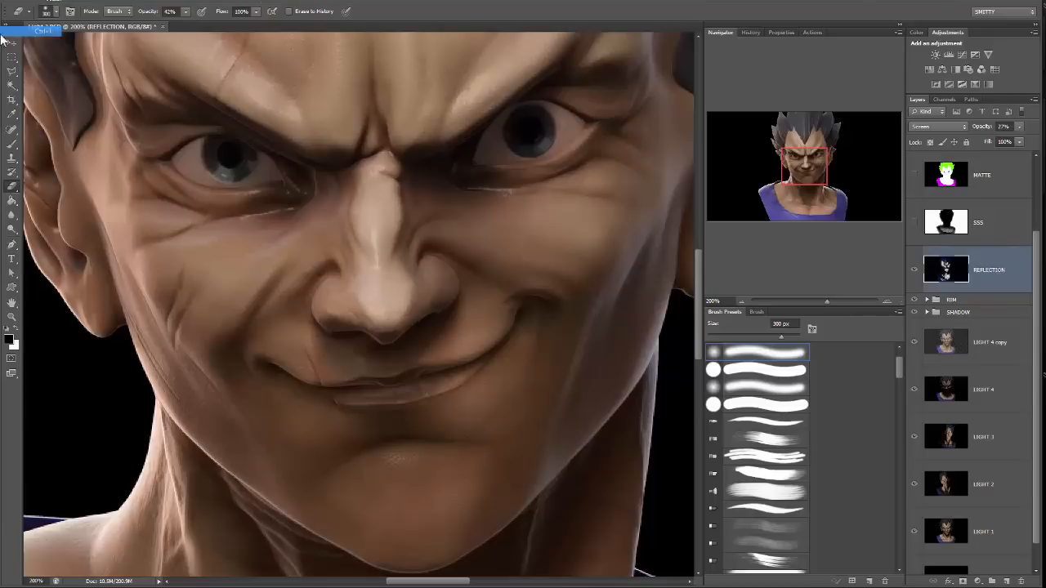
drag(756, 424, 742, 427)
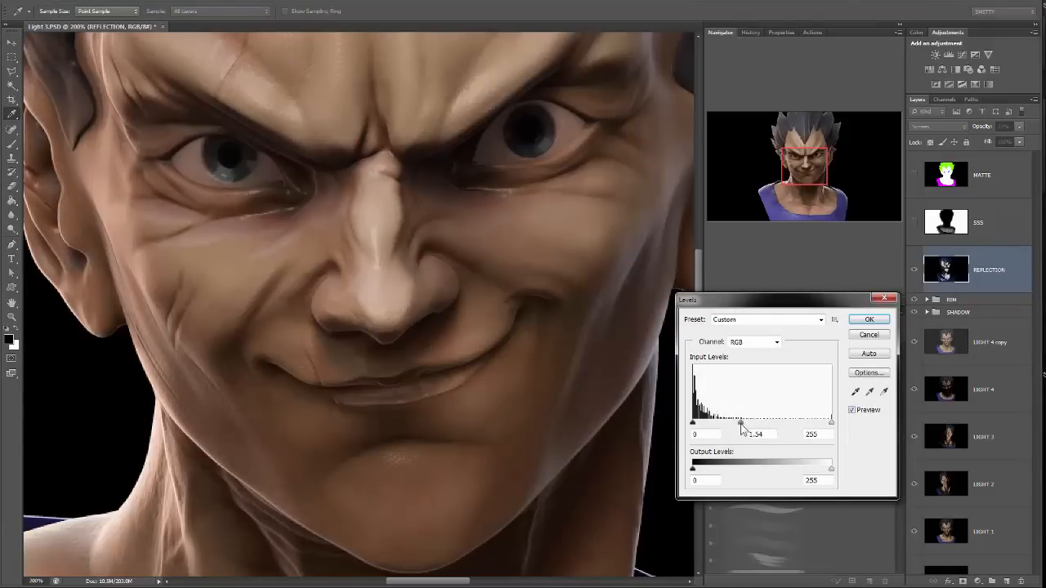
click(869, 319)
drag(823, 299, 812, 300)
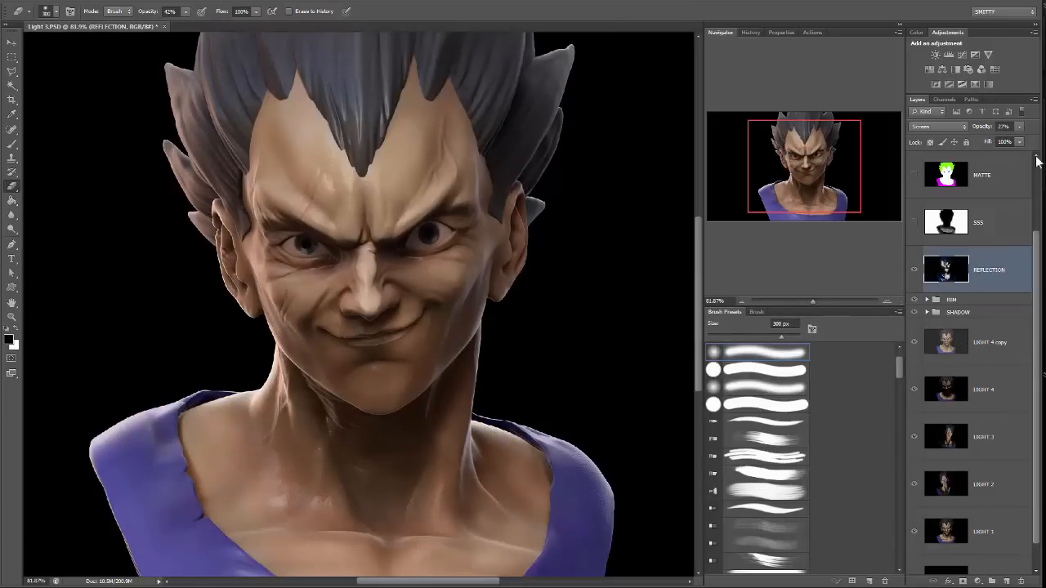
click(1019, 126)
click(1000, 279)
Select the SSS layer and make it visible over the bust.
scroll(1004, 239, up, 1)
click(980, 275)
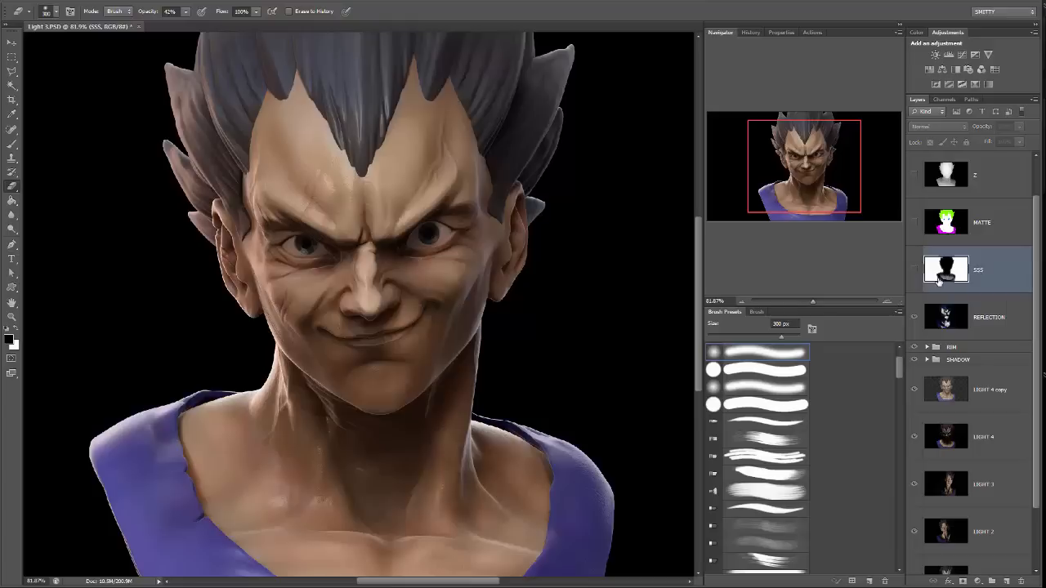
scroll(945, 276, up, 1)
scroll(944, 276, down, 1)
scroll(950, 292, up, 1)
click(913, 318)
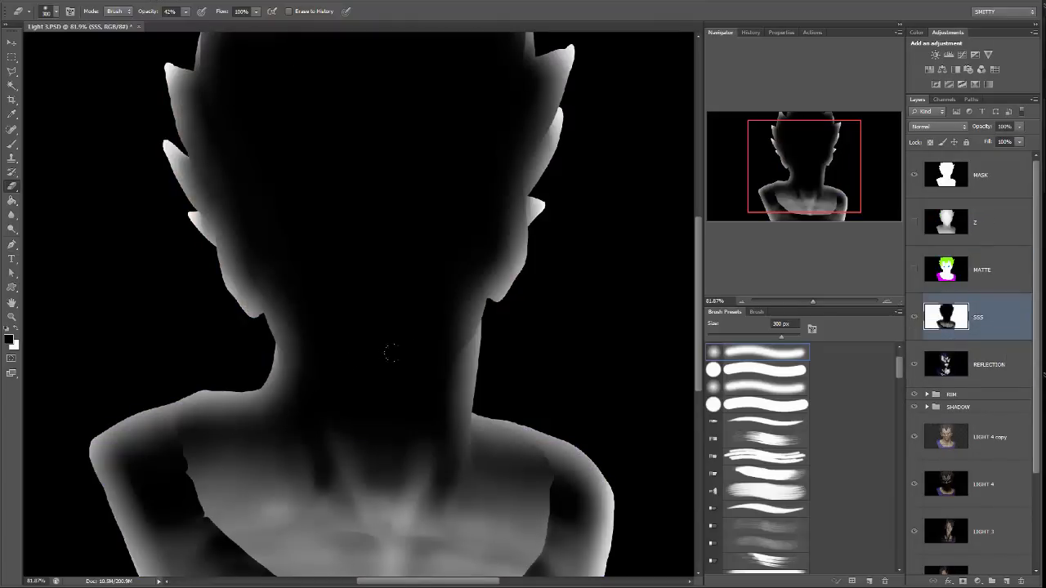
drag(520, 373, 530, 354)
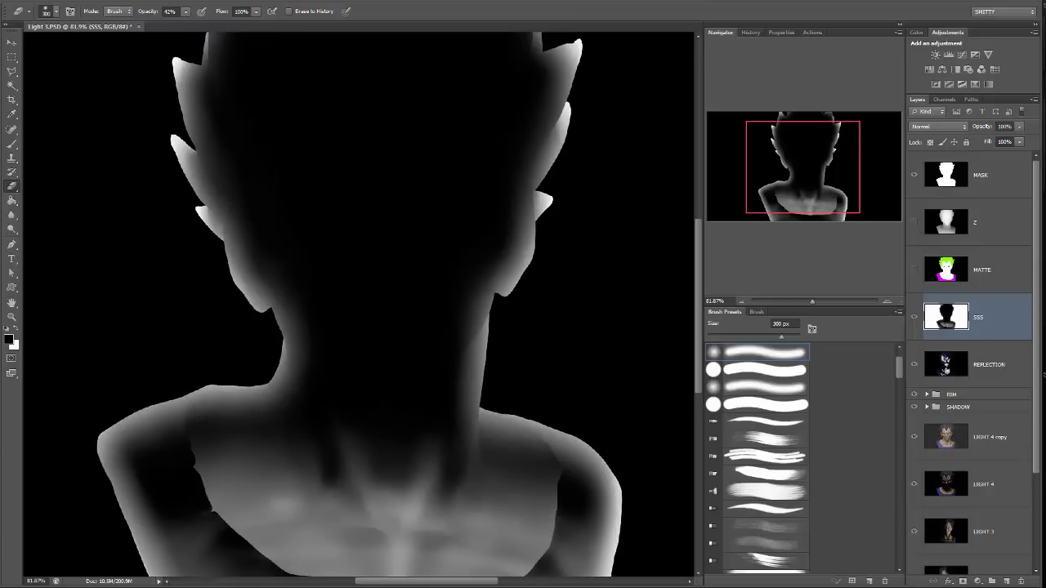
drag(471, 206, 488, 226)
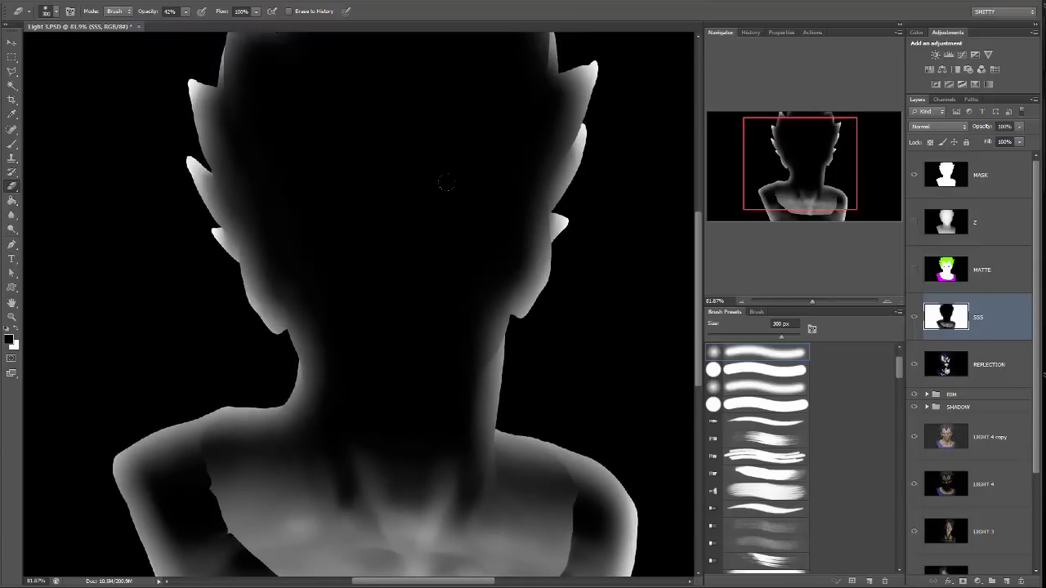
drag(488, 268, 505, 256)
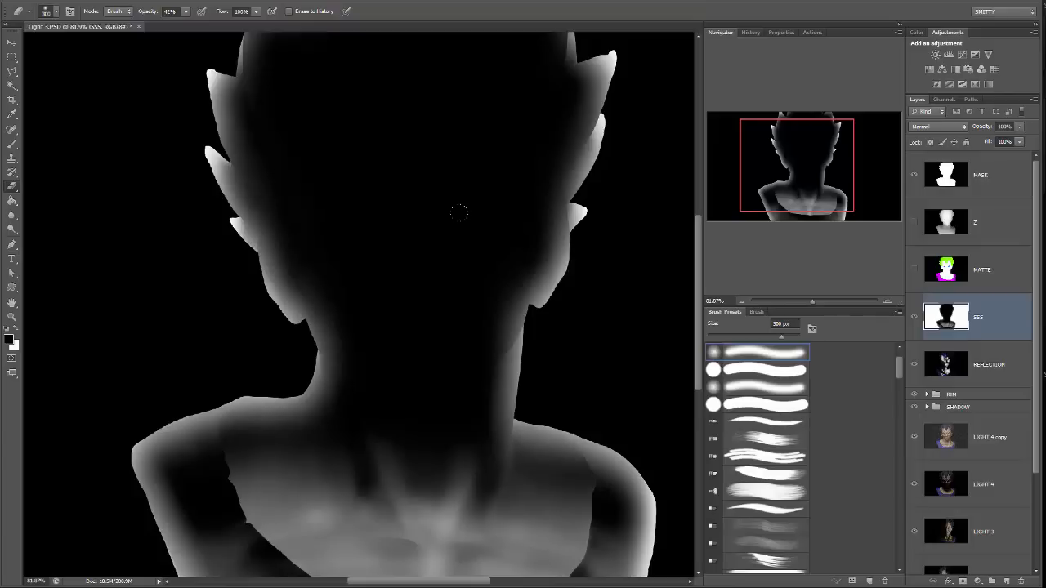
Adjust the SSS layer's Levels to midtone 0.66 and white input 220, and set its blend mode to Screen.
click(76, 4)
mouse_move(82, 21)
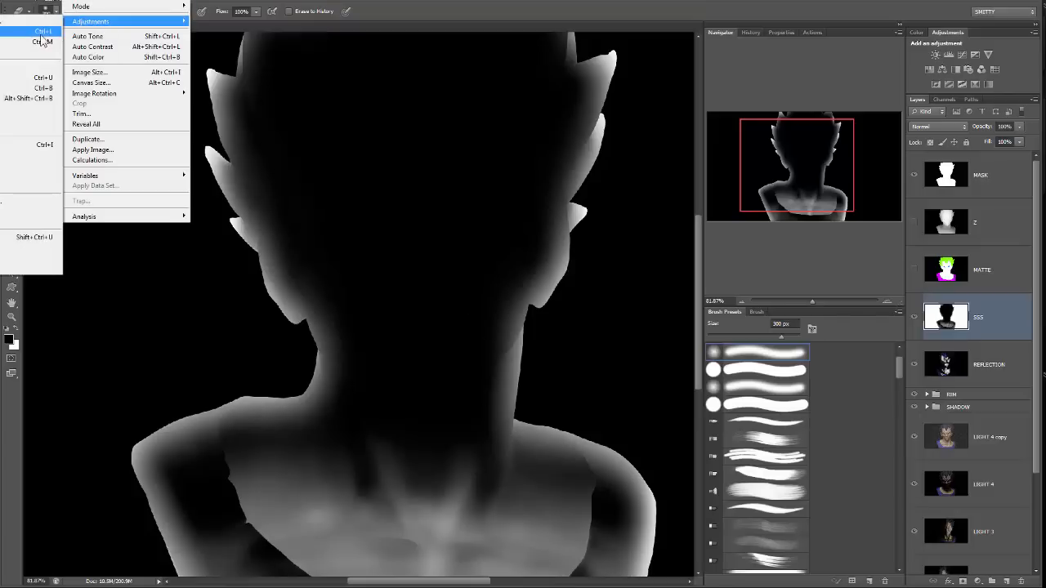
click(32, 33)
drag(761, 422, 812, 424)
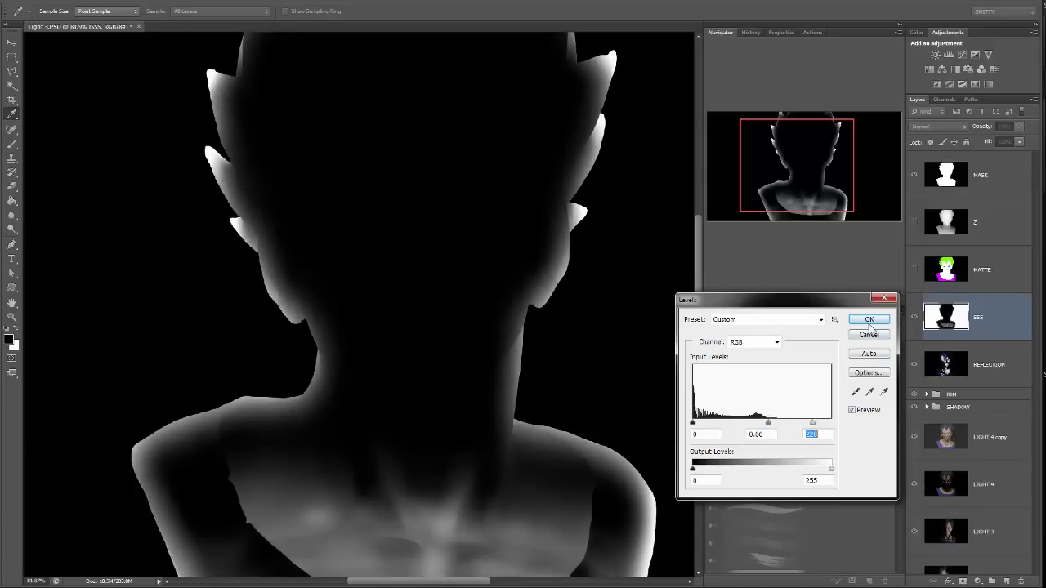
click(871, 328)
key(e)
click(935, 127)
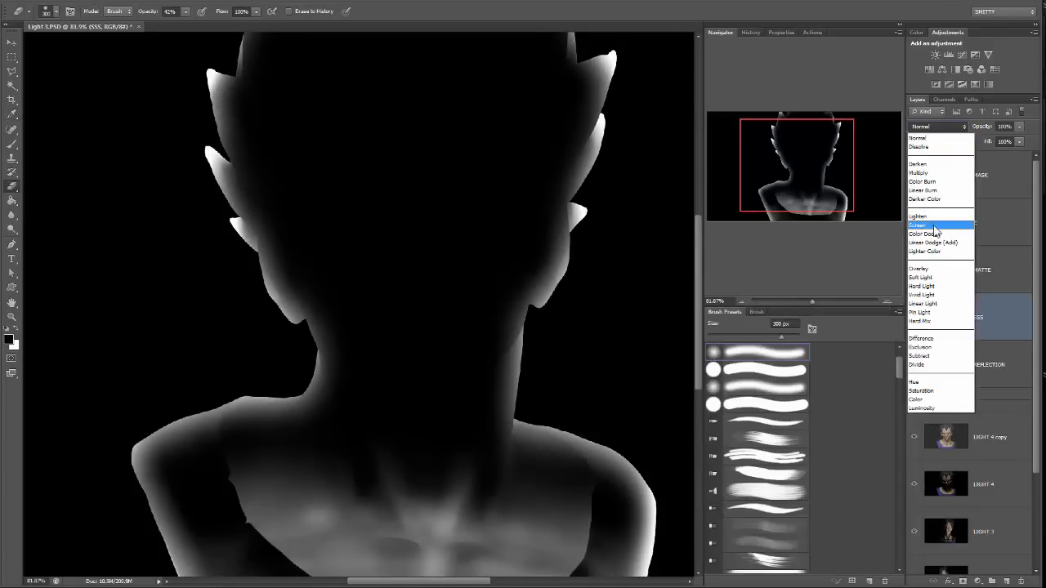
click(937, 224)
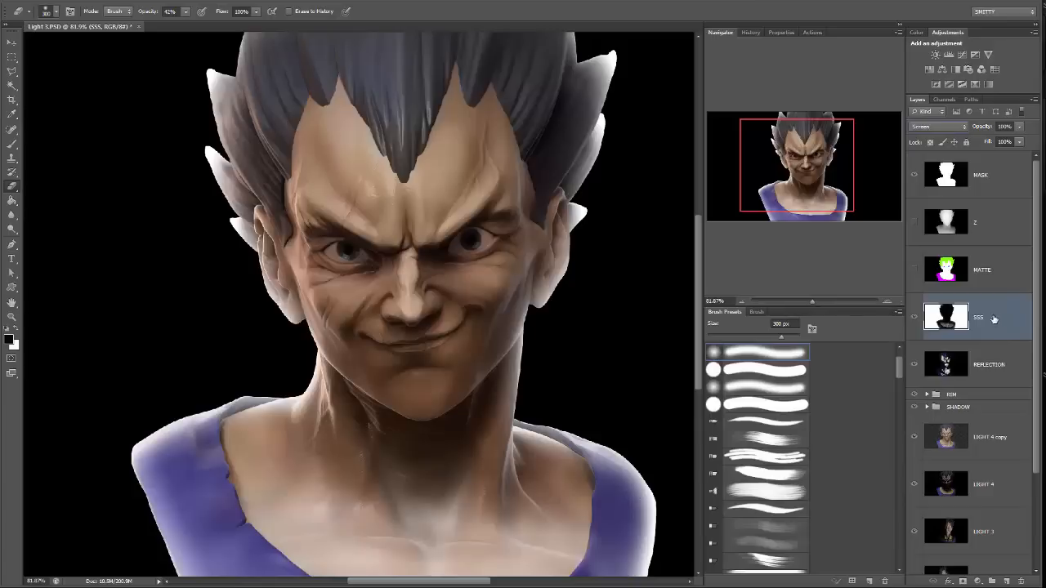
Colorize the SSS layer red with Hue/Saturation at hue 0 and saturation 25.
click(87, 4)
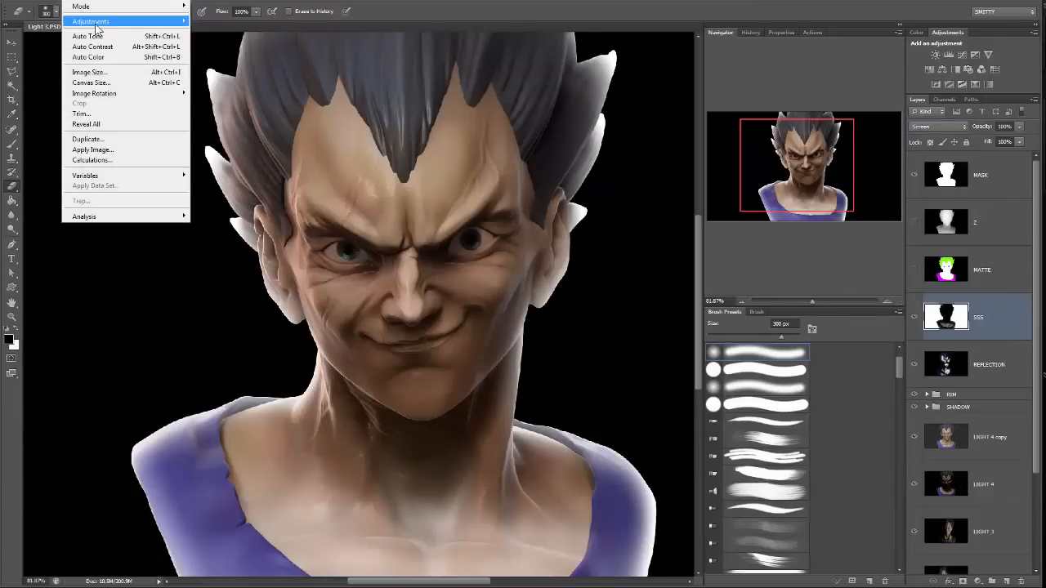
mouse_move(100, 23)
click(20, 77)
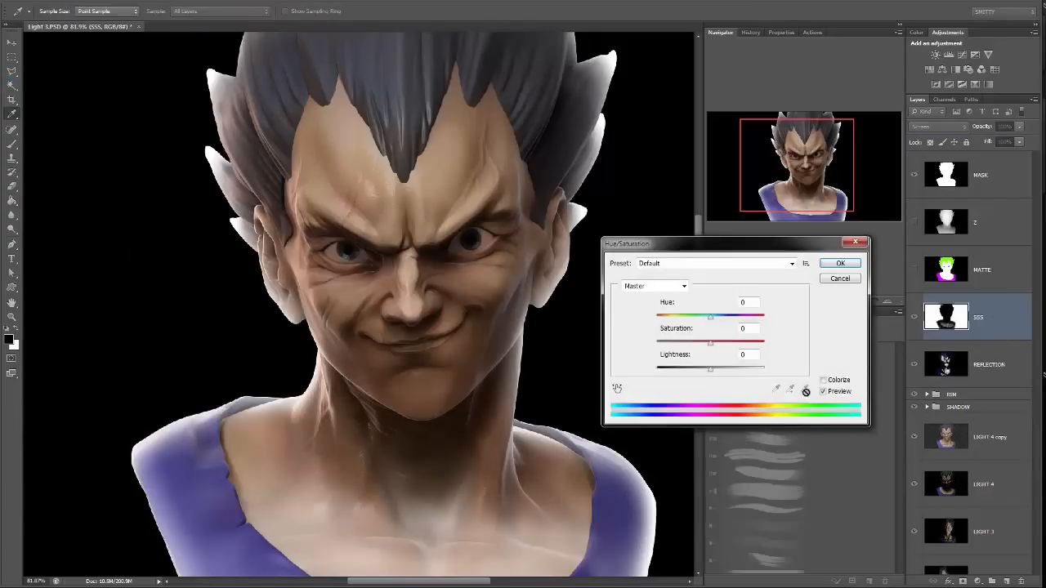
click(823, 381)
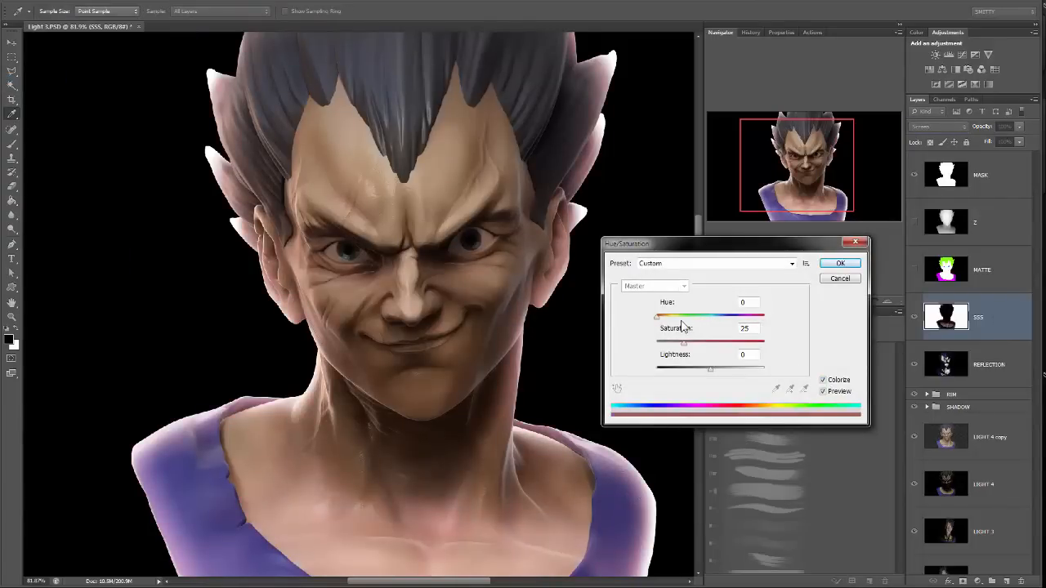
click(840, 263)
key(e)
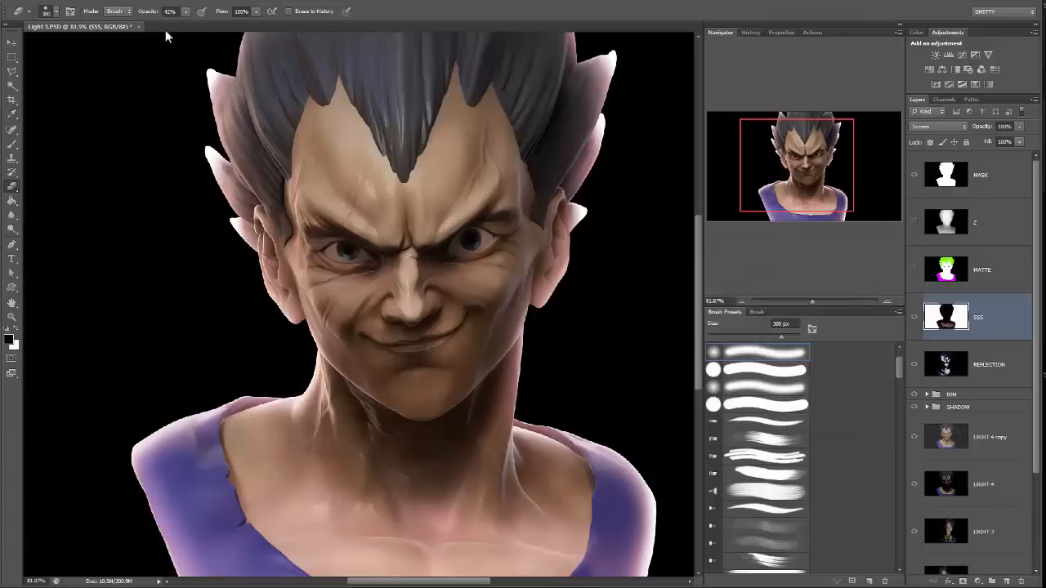
Darken the midtones of the colorized SSS layer slightly with Levels.
click(73, 2)
mouse_move(106, 21)
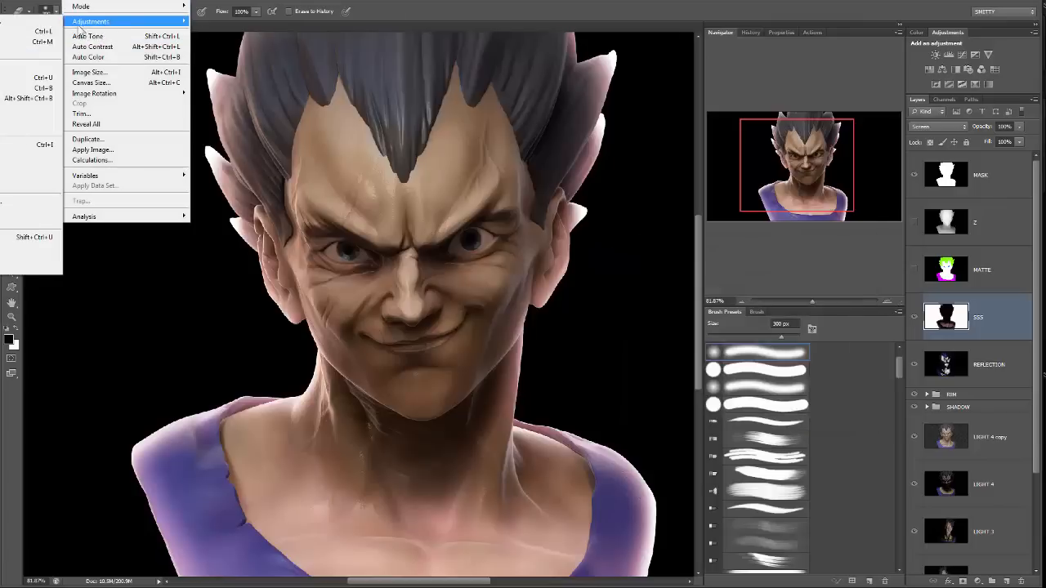
click(41, 31)
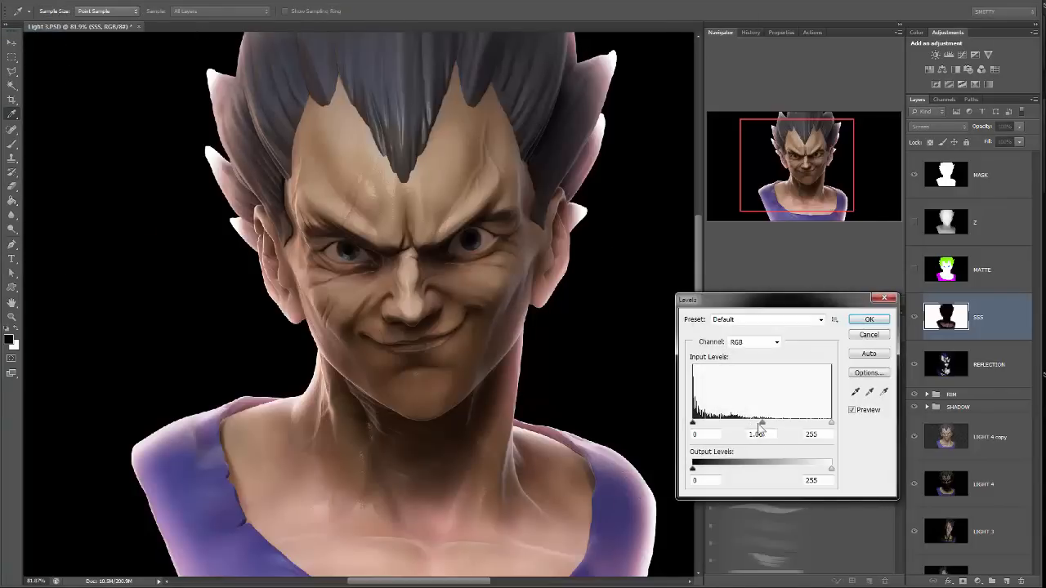
drag(761, 423, 777, 425)
click(868, 318)
key(e)
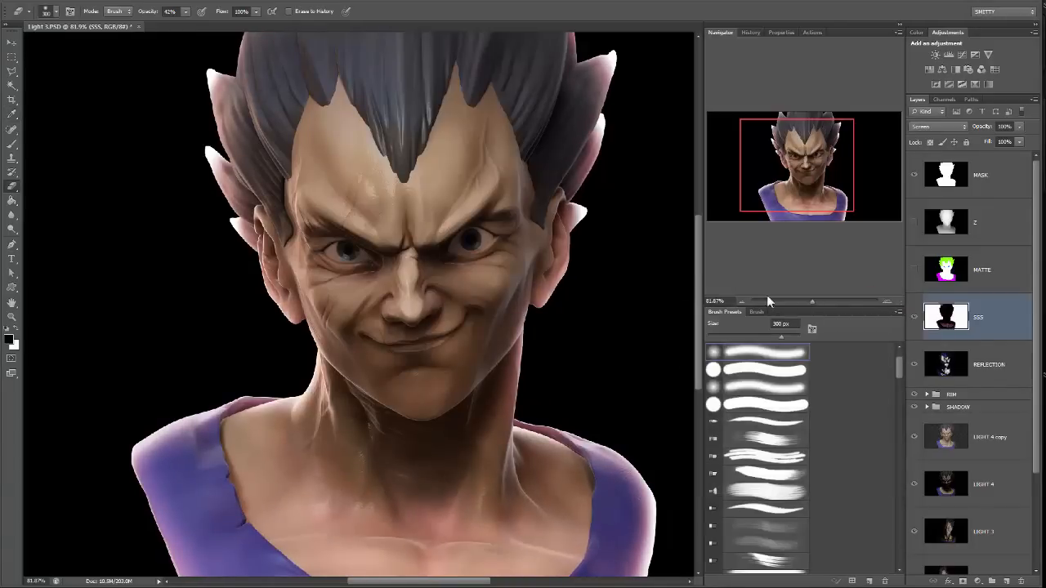
drag(596, 229, 599, 300)
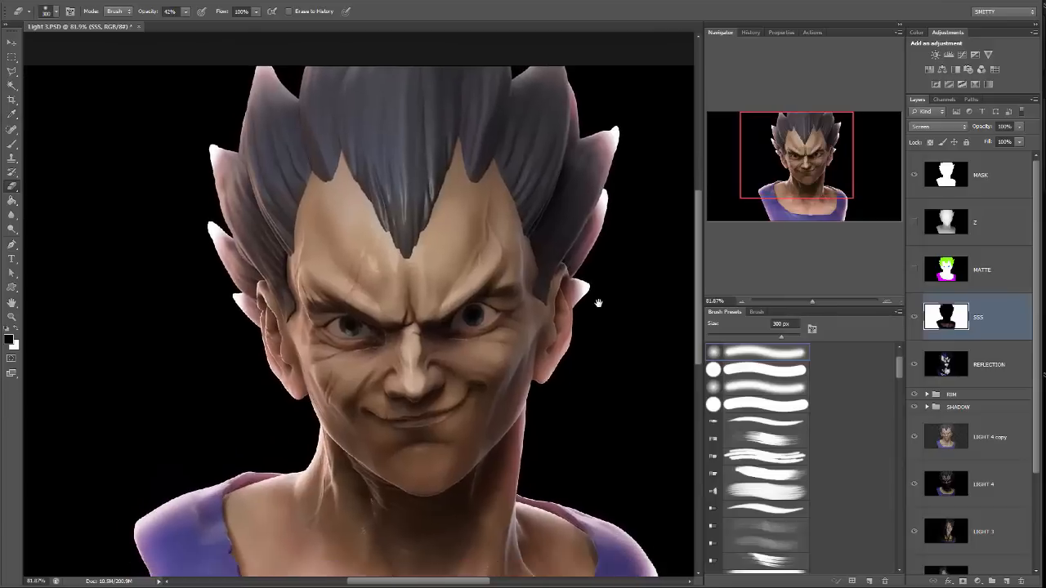
Select the hair area from the MATTE layer's green region and delete it from the SSS layer, leaving MATTE hidden and nothing selected.
click(923, 284)
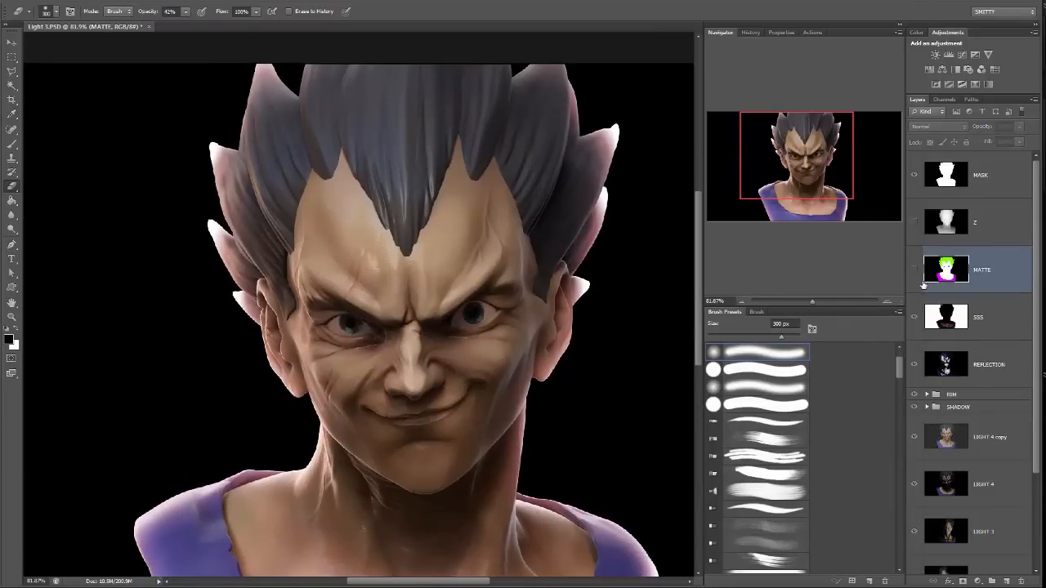
click(913, 269)
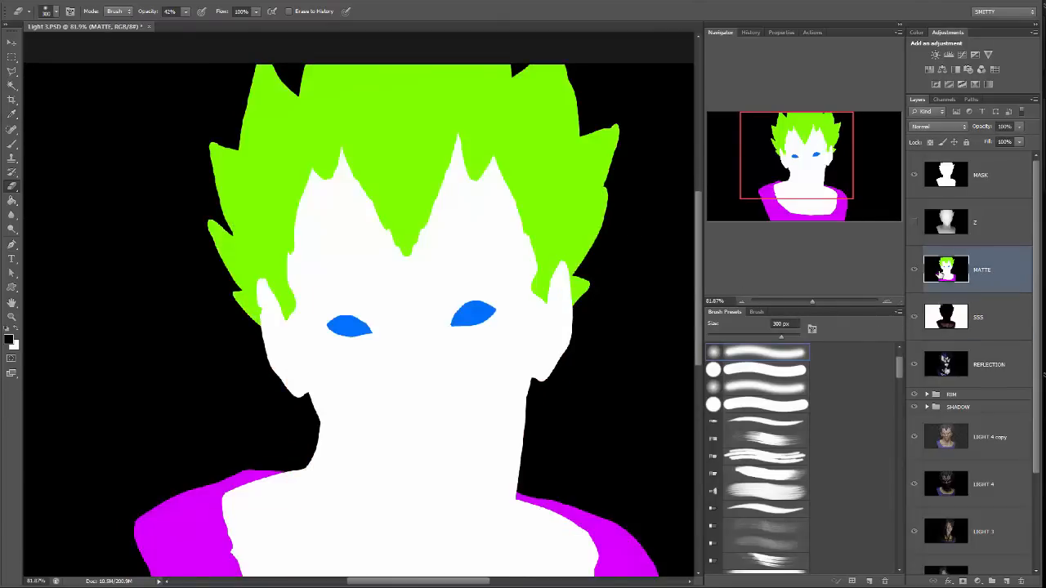
key(w)
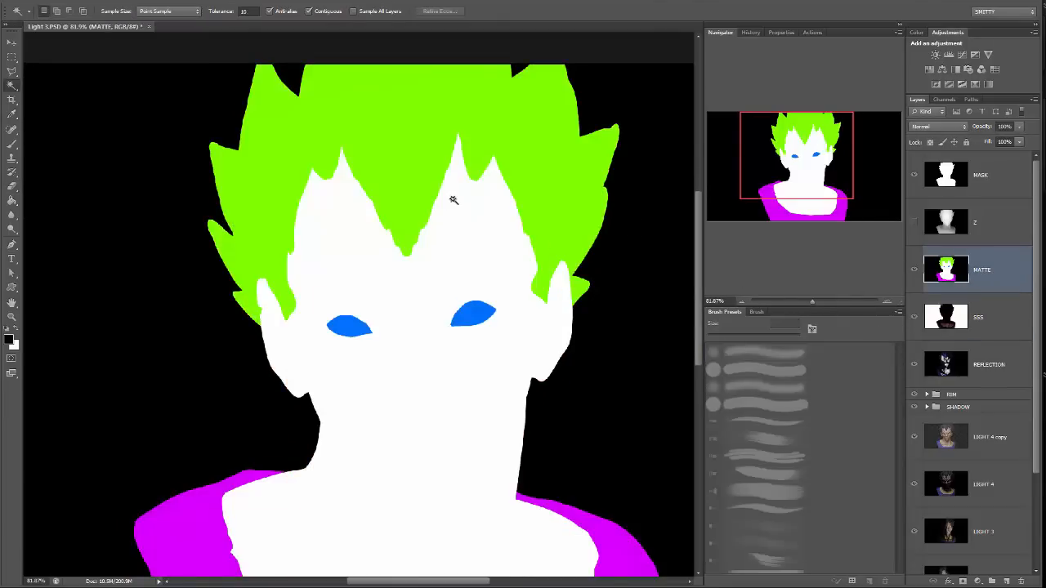
click(396, 169)
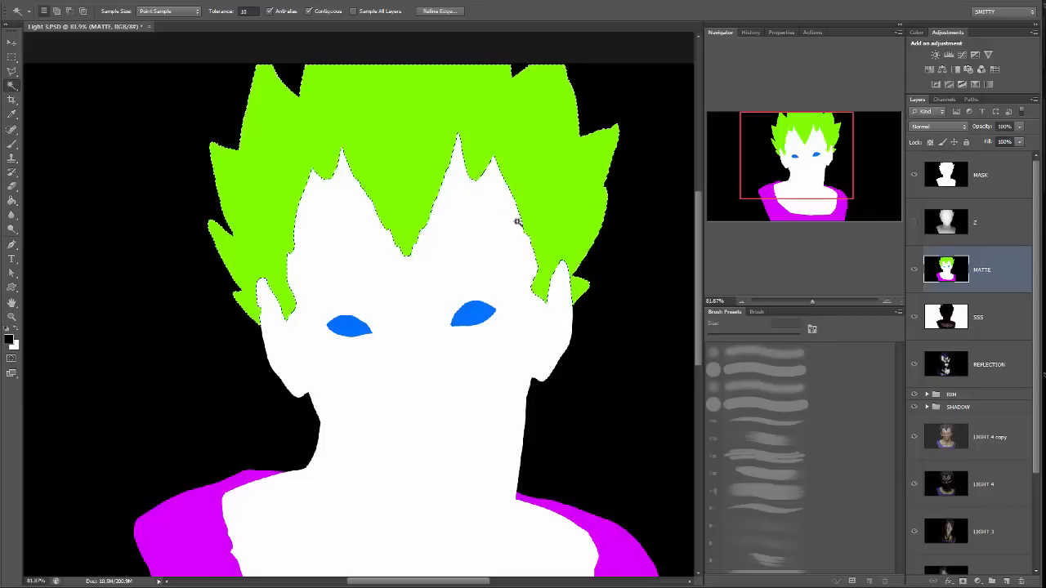
click(914, 270)
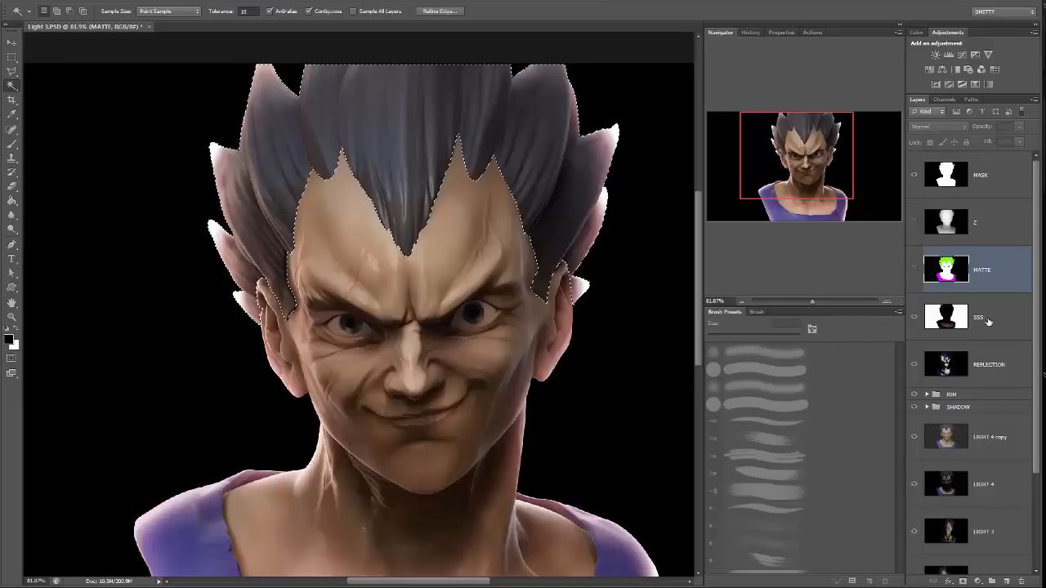
click(980, 317)
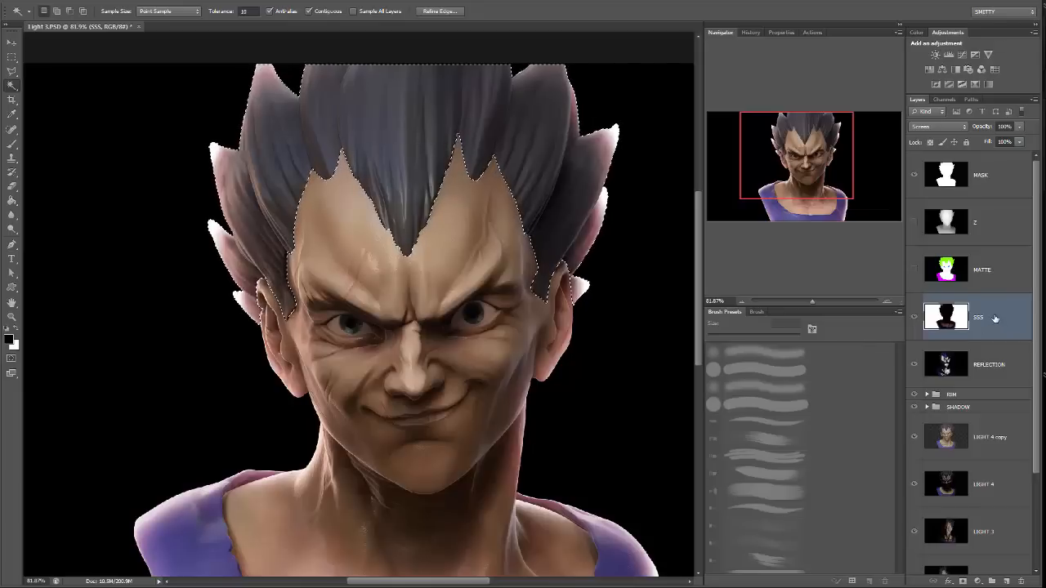
key(Delete)
key(m)
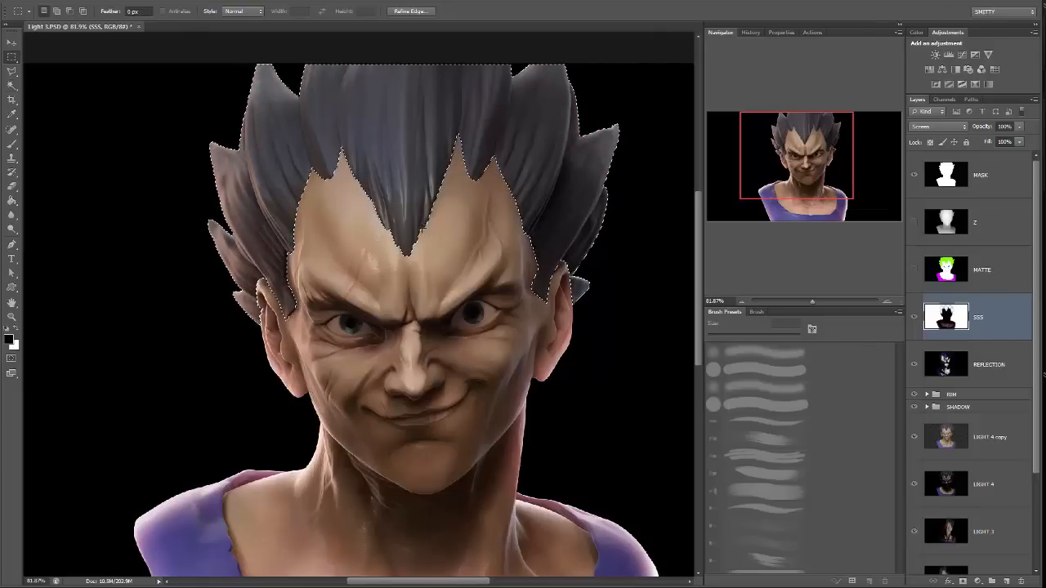
key(ctrl+d)
Compare the bust's ears, neck and shoulders with the SSS layer hidden and shown.
scroll(433, 213, down, 5)
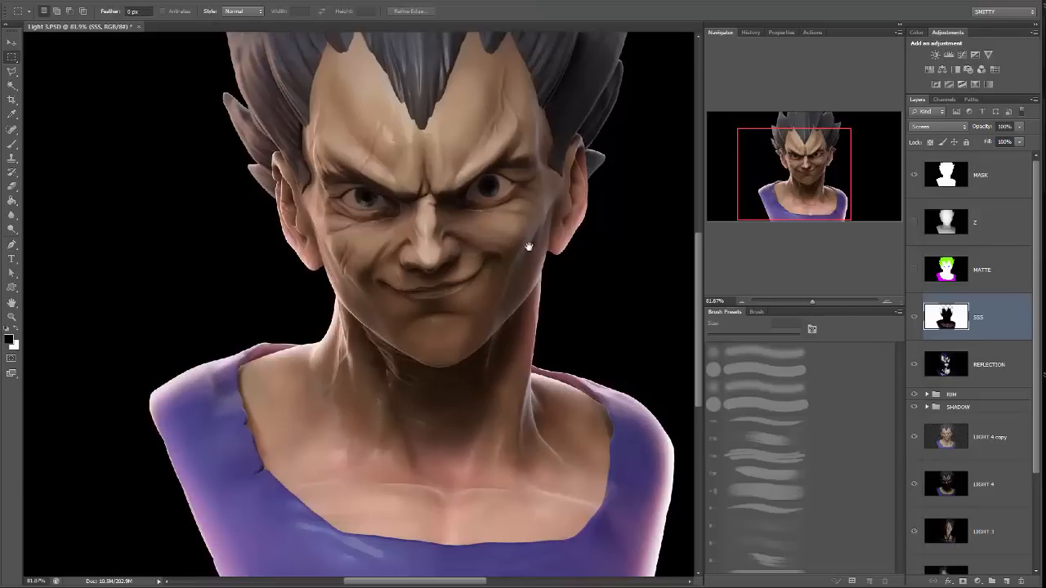
scroll(502, 262, down, 1)
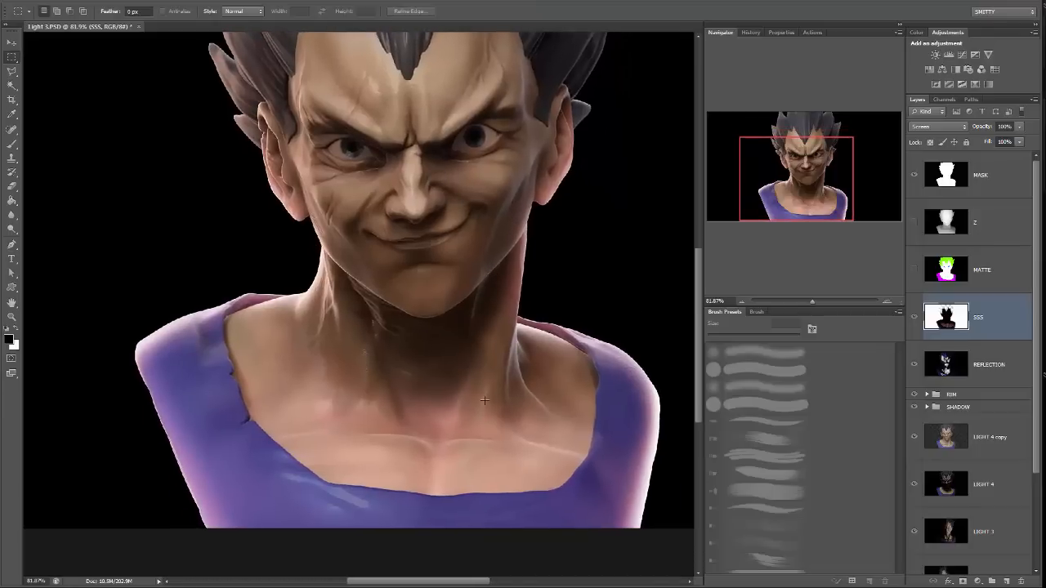
click(914, 317)
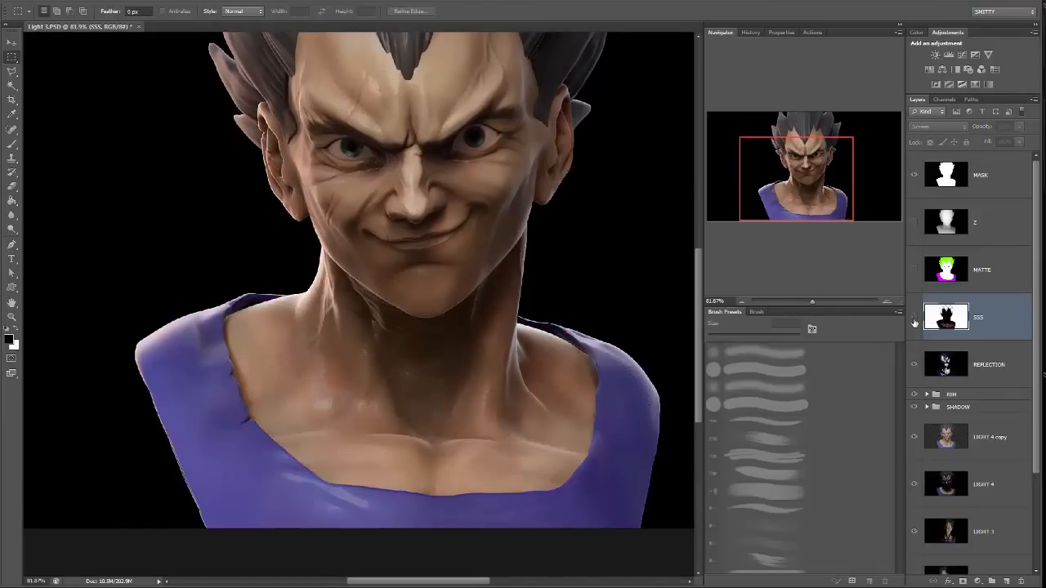
click(914, 319)
click(914, 320)
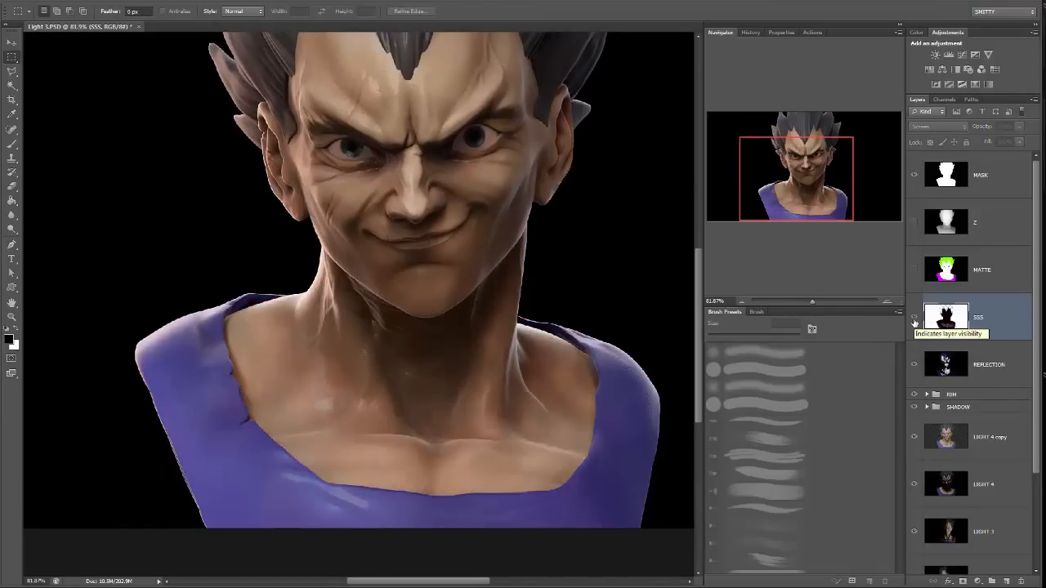
click(914, 319)
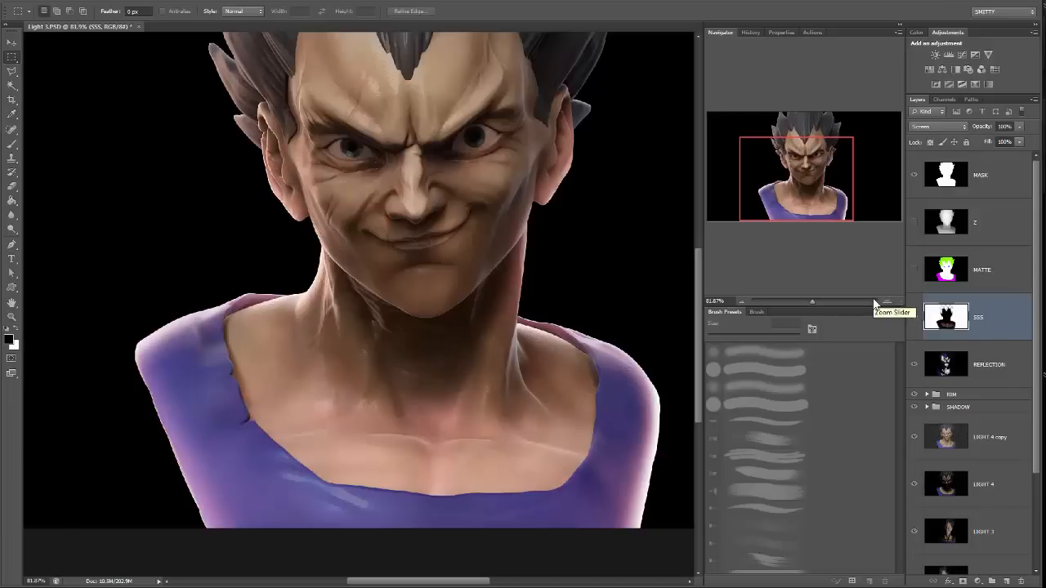
Erase the SSS glow over the chest and purple clothing with a soft 600 px eraser at 42% opacity.
key(b)
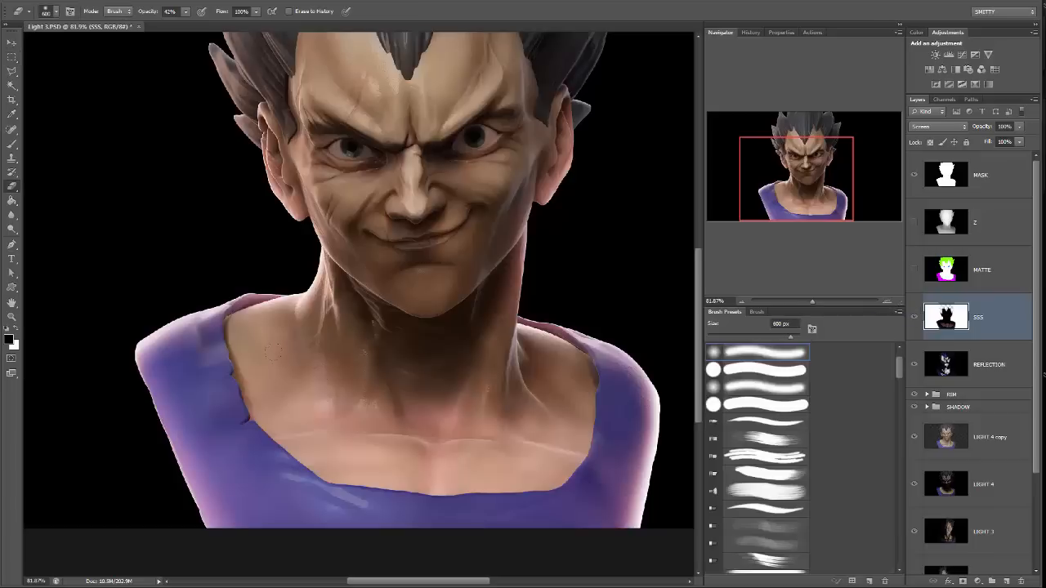
mouse_move(407, 474)
mouse_down()
mouse_move(245, 490)
mouse_move(564, 474)
mouse_move(641, 498)
mouse_move(646, 457)
mouse_move(646, 498)
mouse_move(637, 490)
mouse_up()
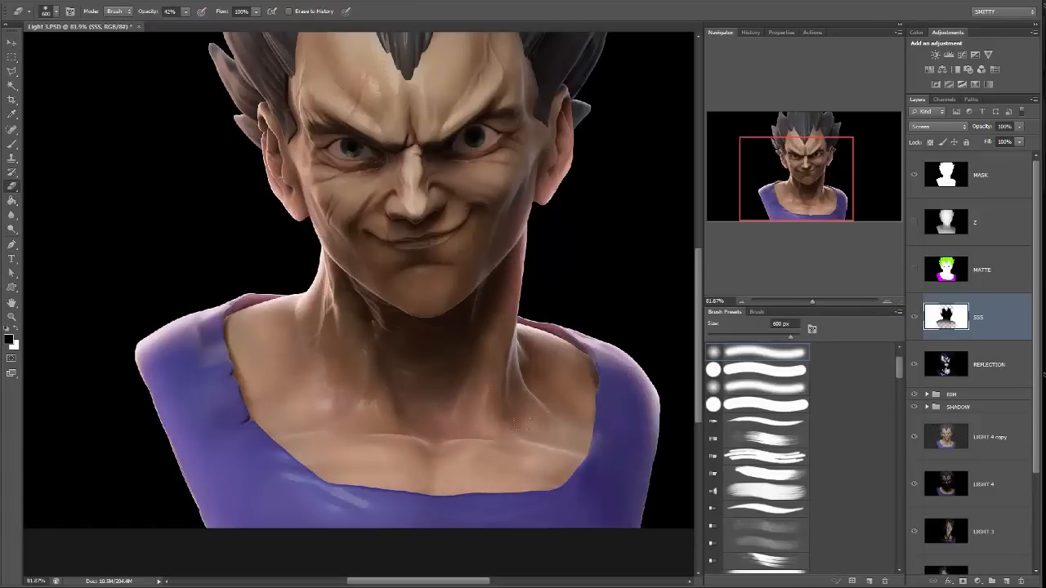
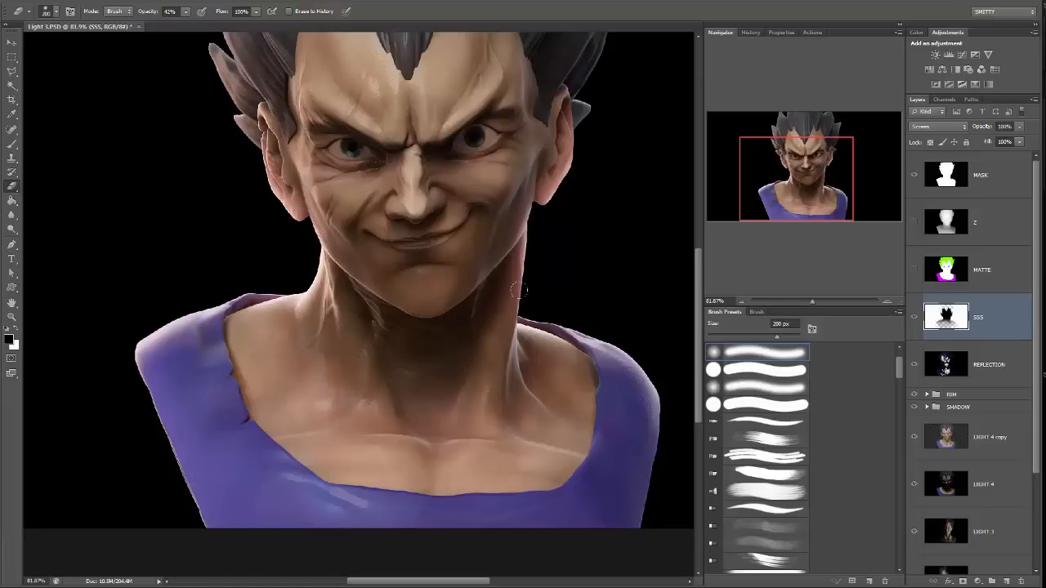
Compare the bust's face, ears, neck and shoulders with the SSS layer hidden and shown.
drag(597, 270, 580, 308)
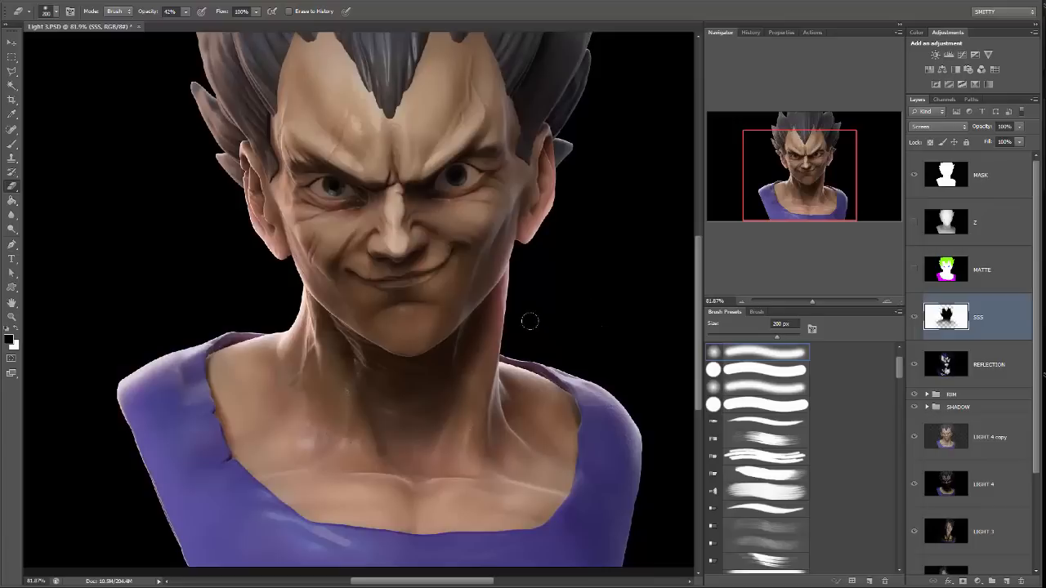
drag(604, 266, 597, 306)
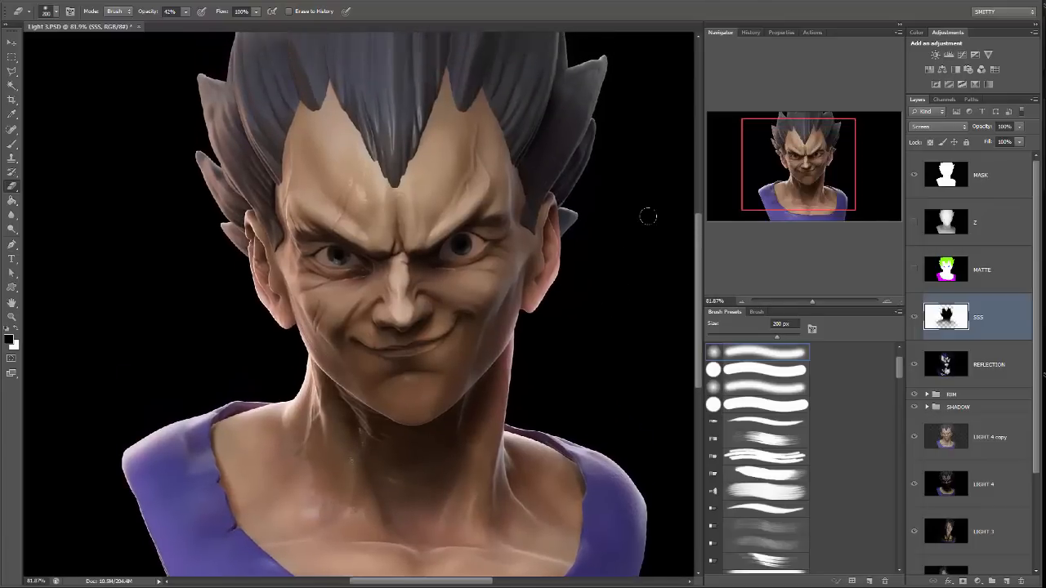
drag(627, 215, 620, 226)
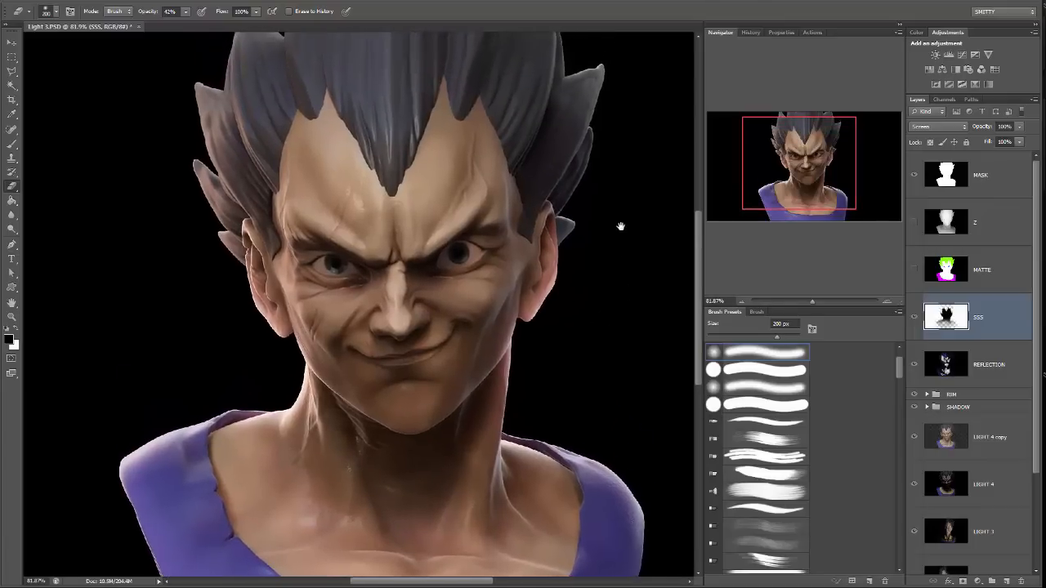
click(913, 317)
click(914, 317)
click(914, 317)
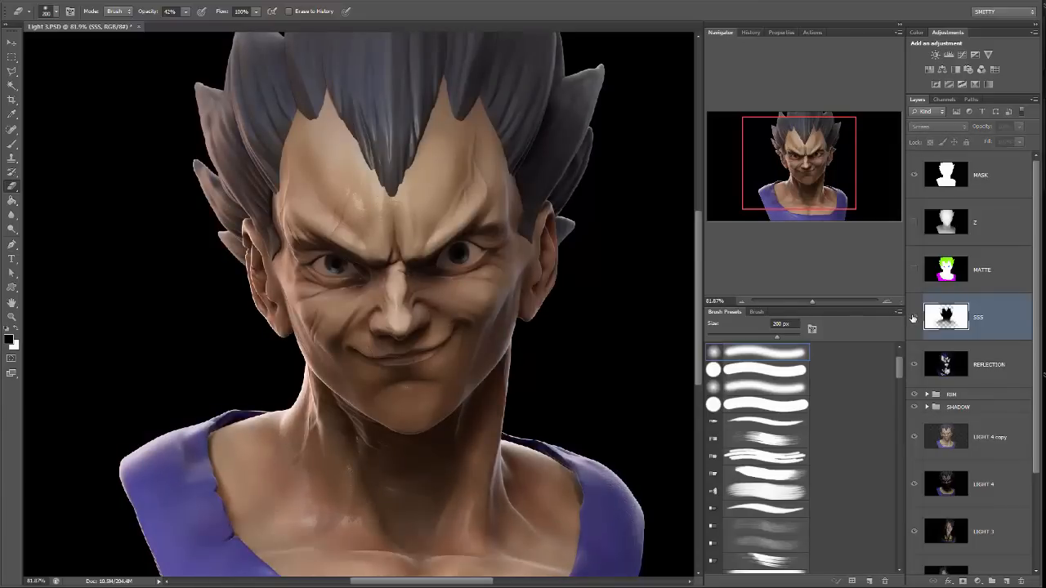
click(914, 317)
click(914, 317)
click(913, 316)
scroll(581, 354, down, 3)
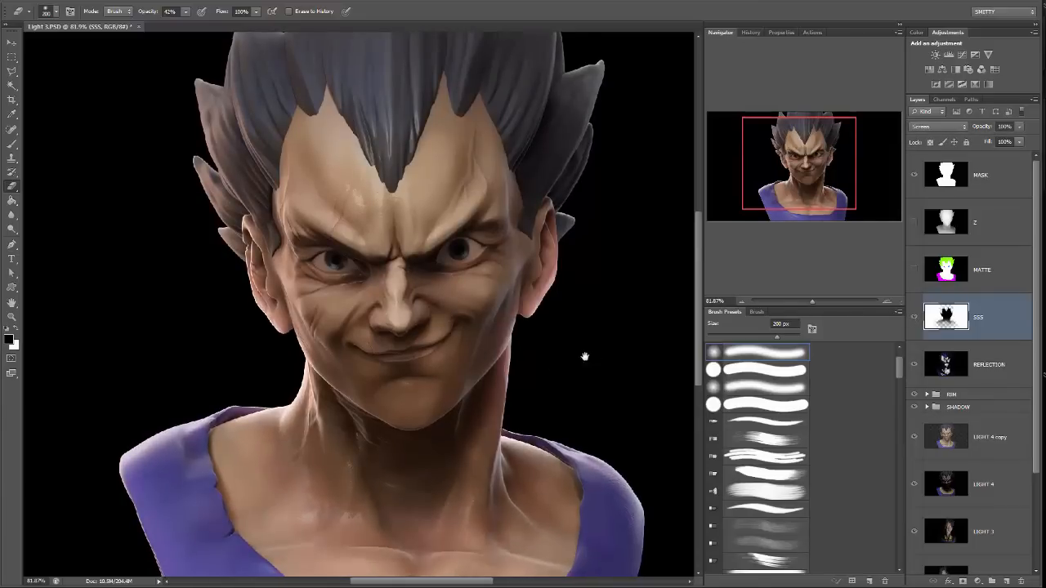
click(913, 319)
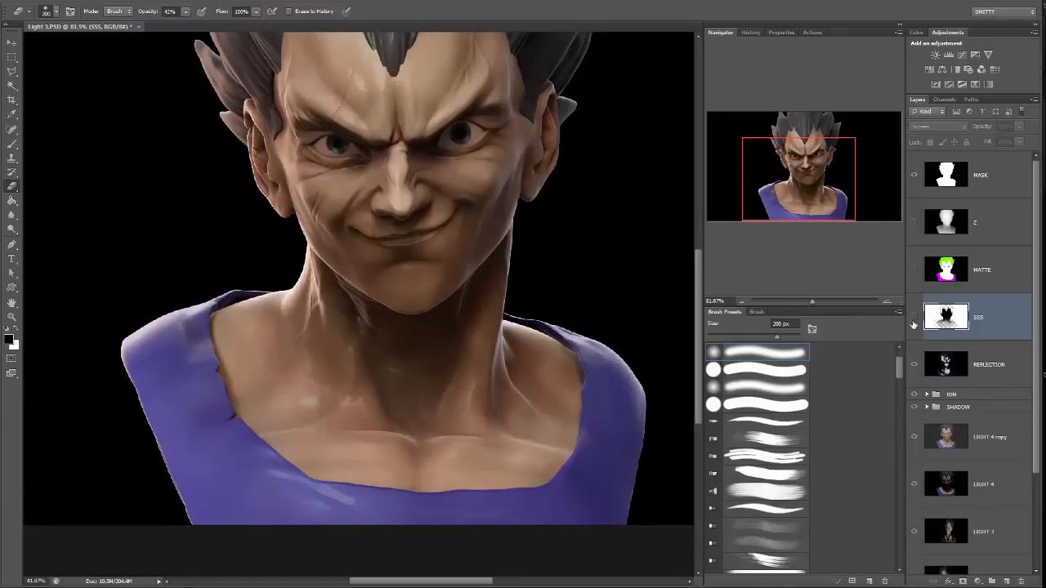
click(913, 319)
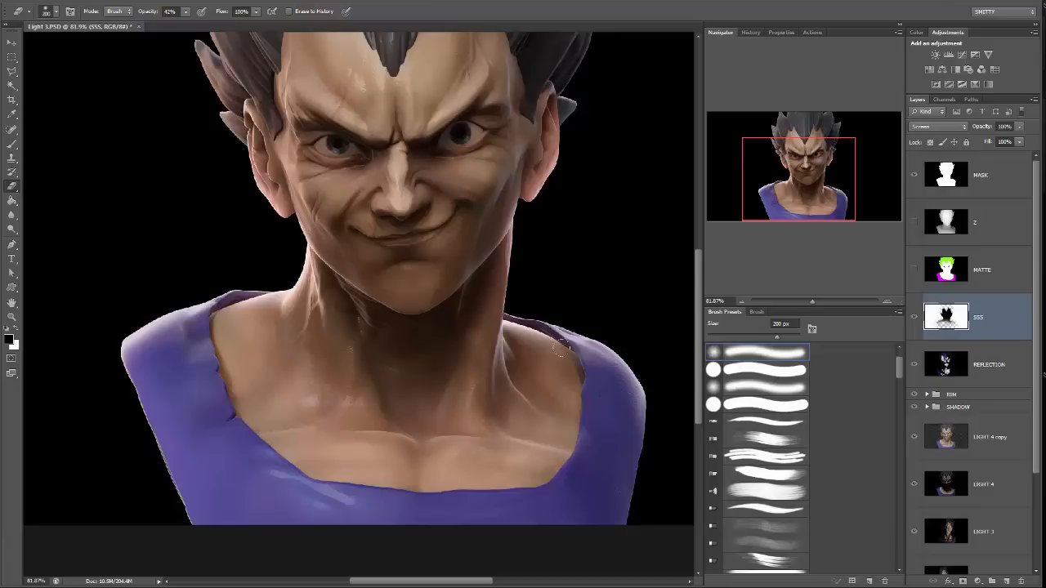
scroll(537, 421, up, 3)
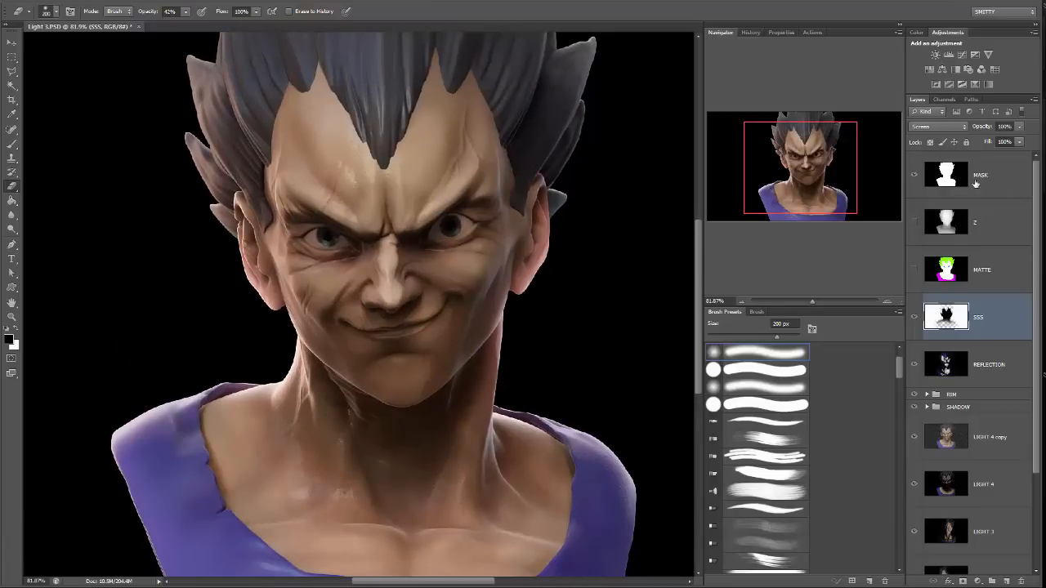
click(915, 317)
click(915, 317)
Lower the SSS layer's opacity to 93%.
drag(1020, 127, 998, 141)
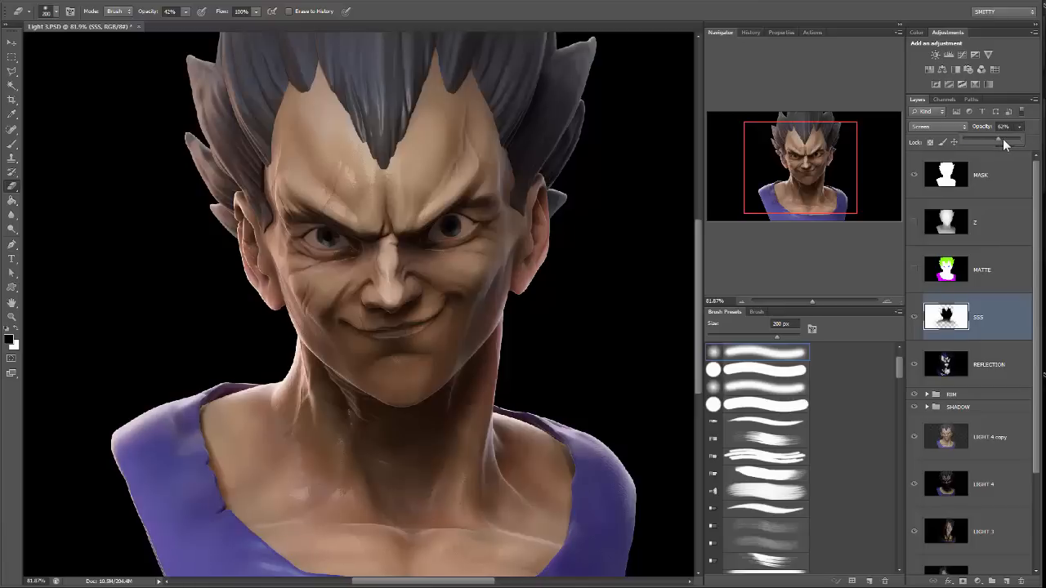
drag(998, 140, 1017, 144)
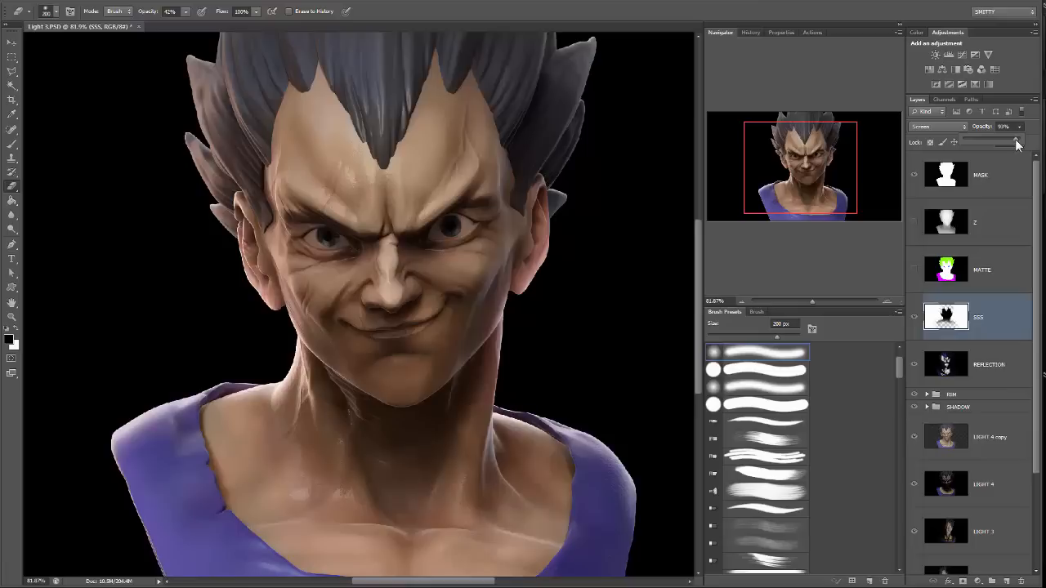
drag(833, 201, 832, 186)
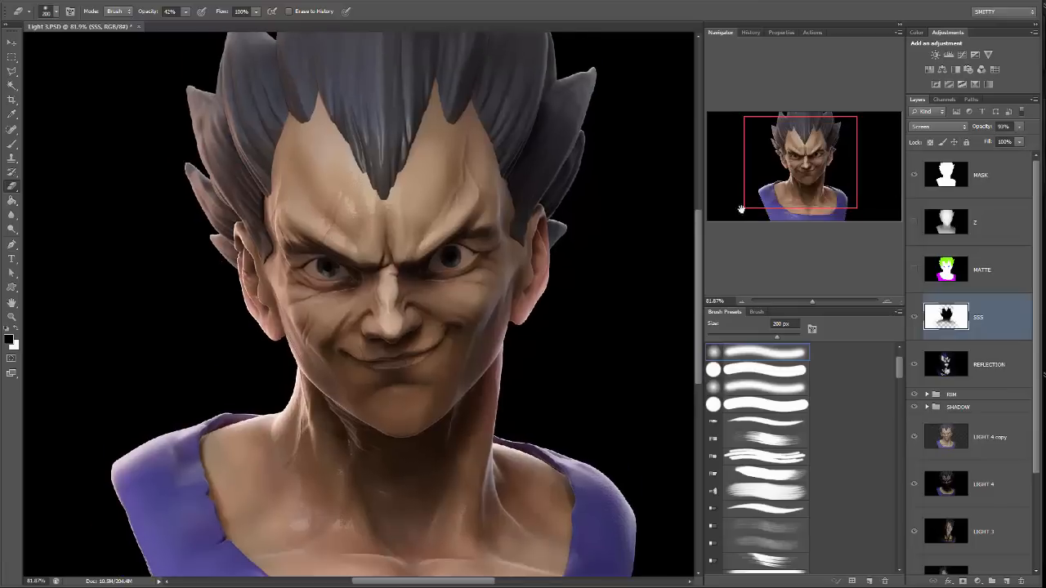
drag(577, 219, 574, 252)
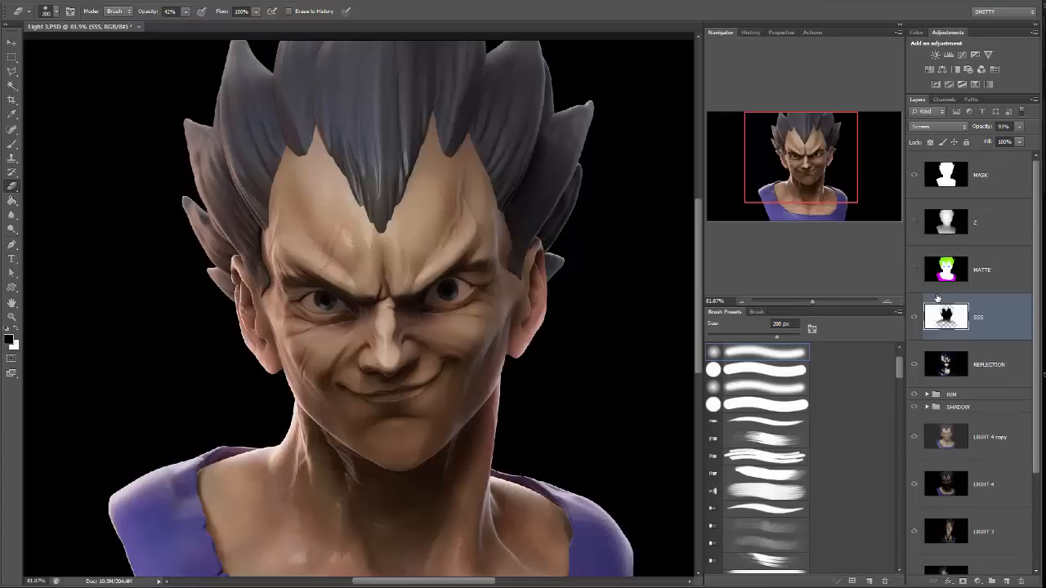
Create a layer group named Lights directly above the LIGHT 4 copy layer.
scroll(995, 304, down, 3)
scroll(985, 333, up, 3)
click(973, 437)
scroll(996, 442, down, 3)
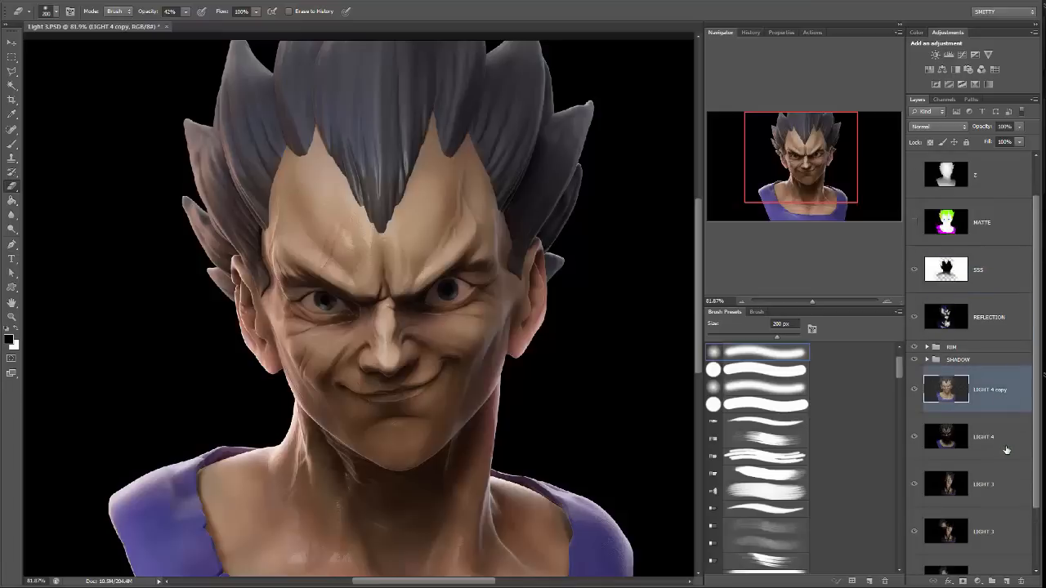
shift+click(1004, 508)
click(1008, 516)
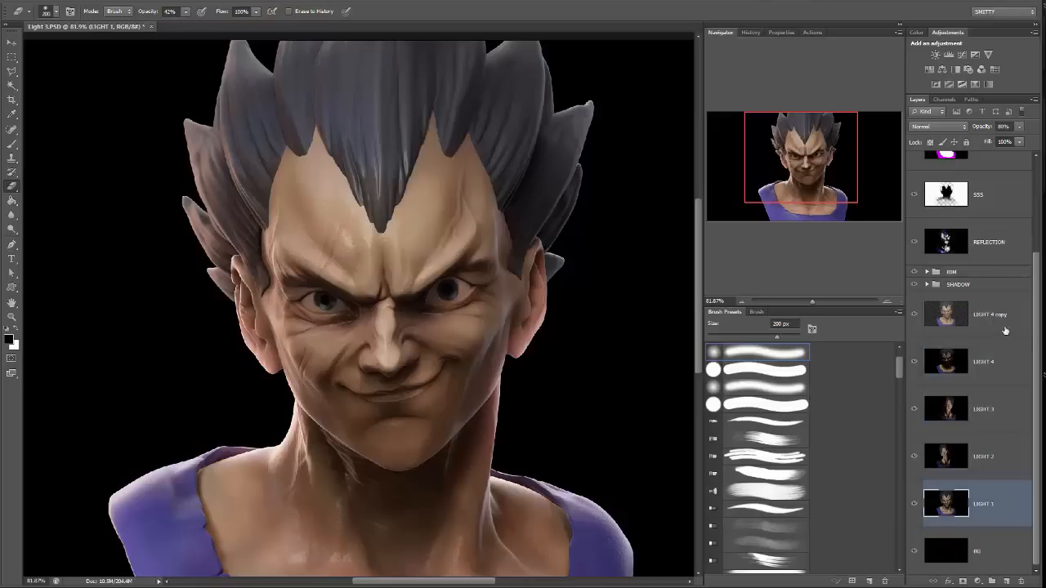
click(1002, 329)
click(991, 580)
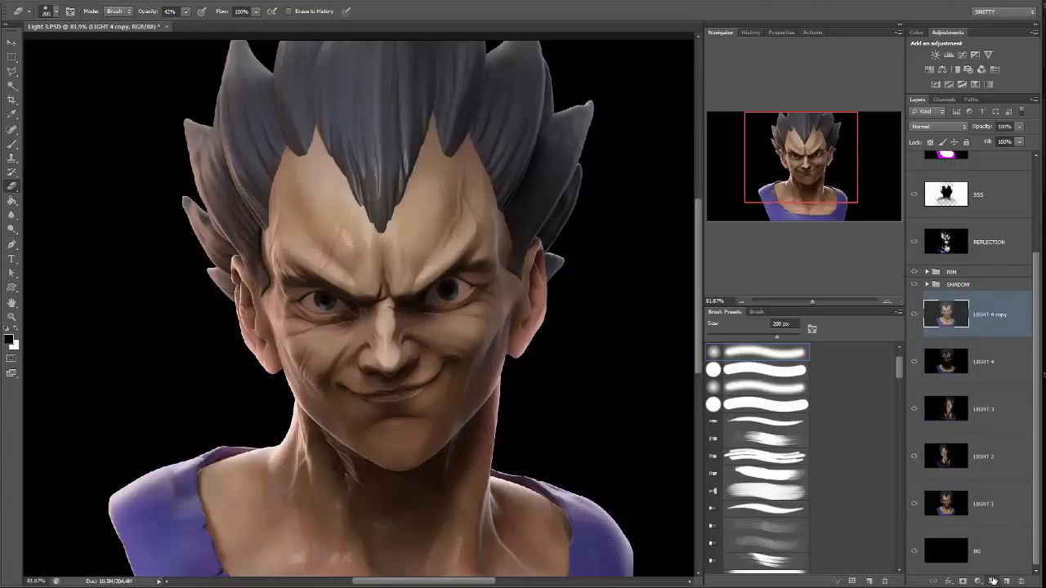
double_click(963, 297)
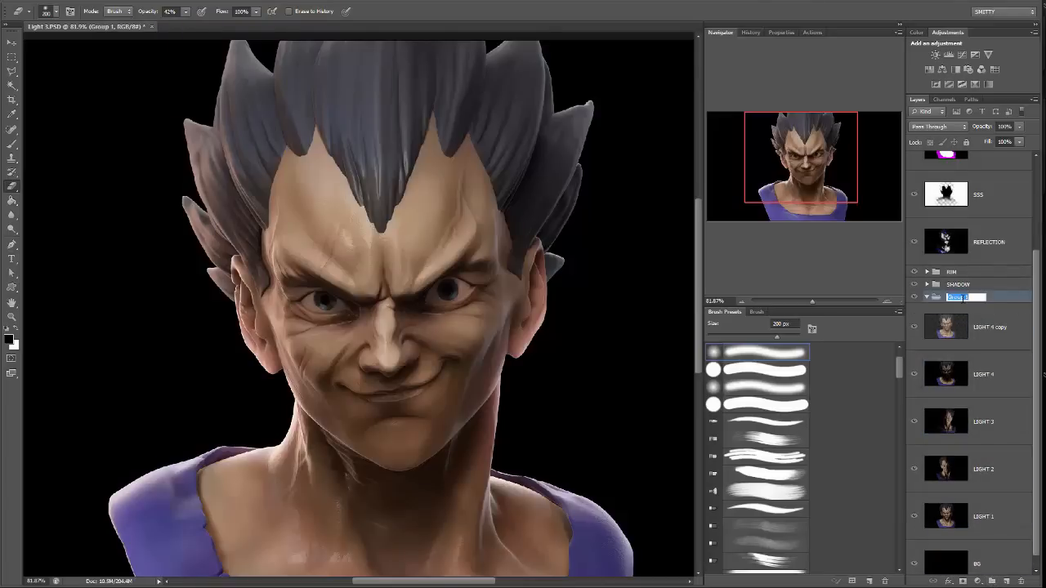
text(Lights)
key(Return)
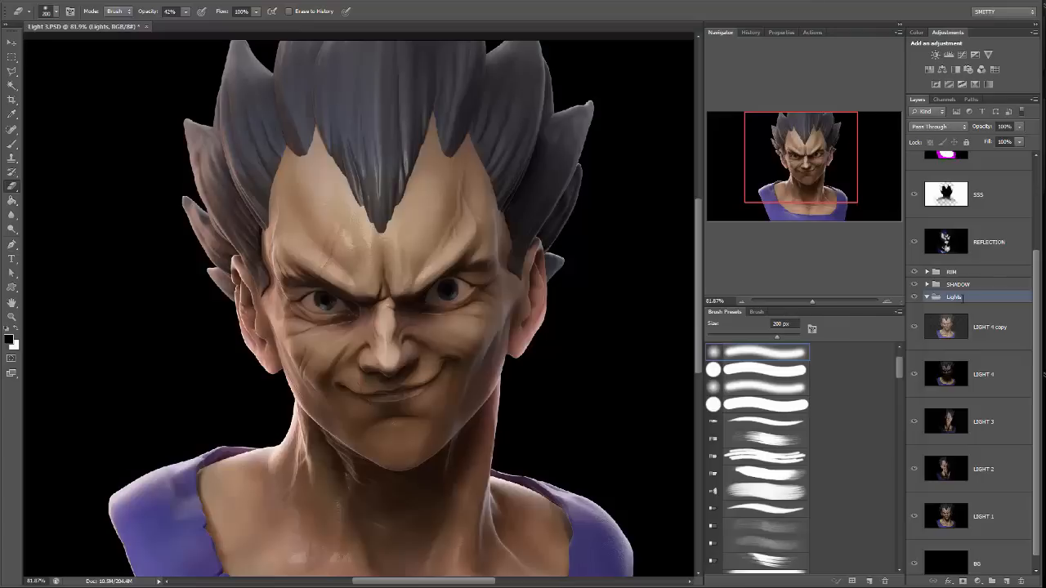
Move the LIGHT 4 copy, LIGHT 4, LIGHT 3, LIGHT 2 and LIGHT 1 layers into the Lights group and collapse it.
click(978, 327)
shift+click(1010, 507)
drag(978, 335, 927, 299)
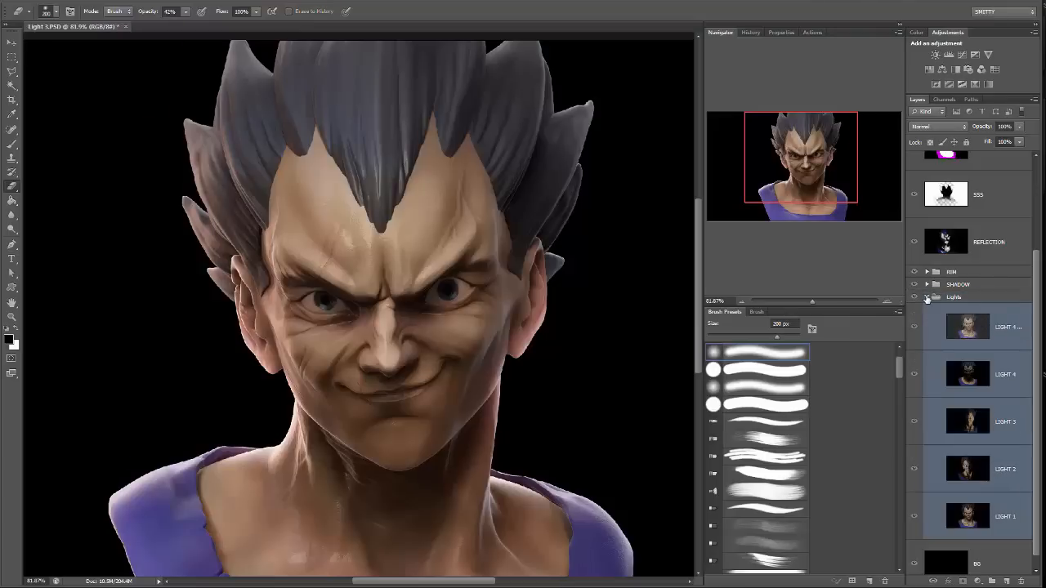
click(926, 297)
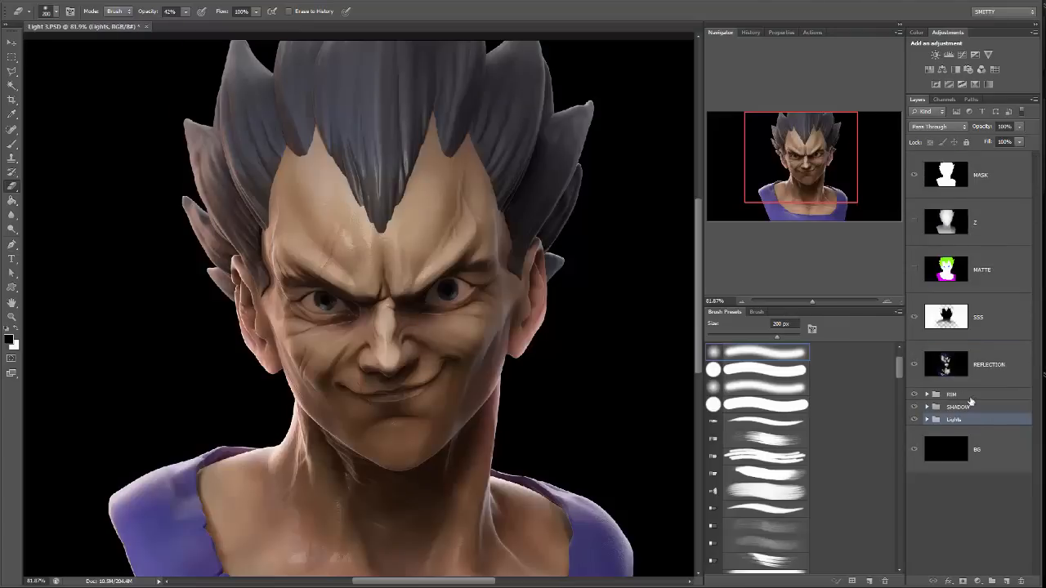
click(987, 502)
click(994, 330)
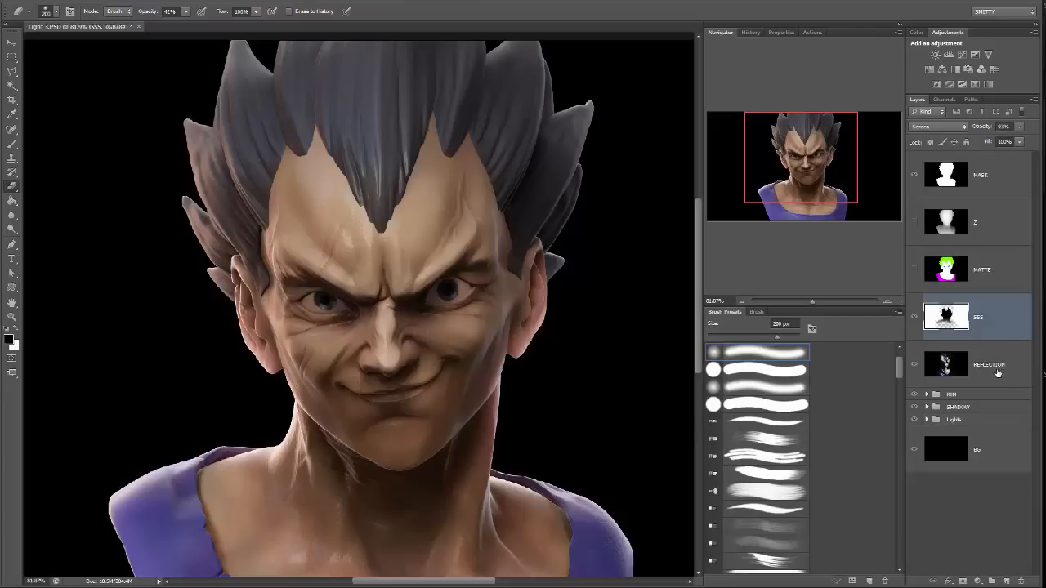
click(1006, 369)
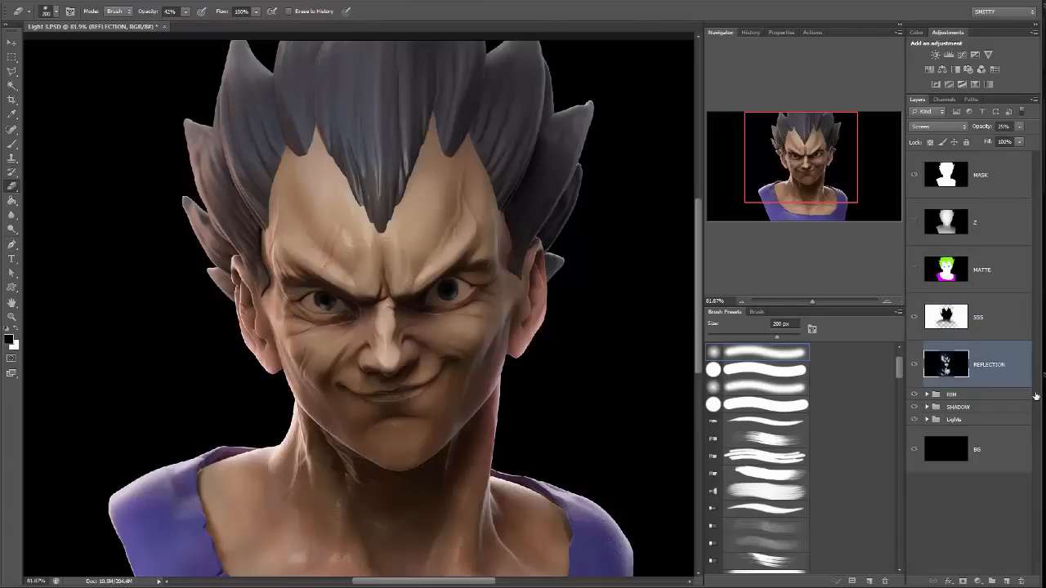
click(989, 332)
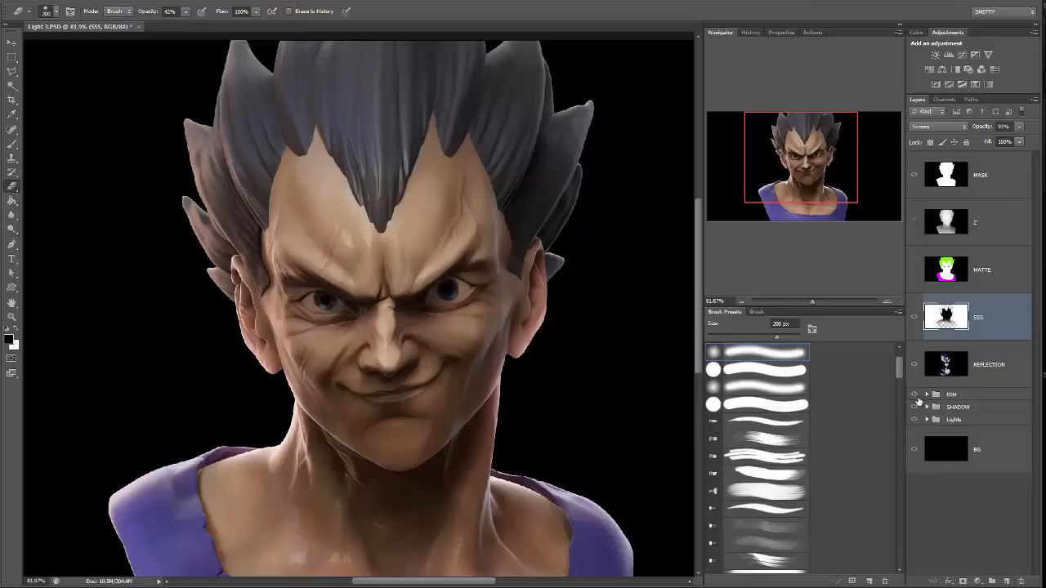
Duplicate the SHADOW 3 layer inside the SHADOW group.
click(927, 407)
scroll(964, 457, down, 1)
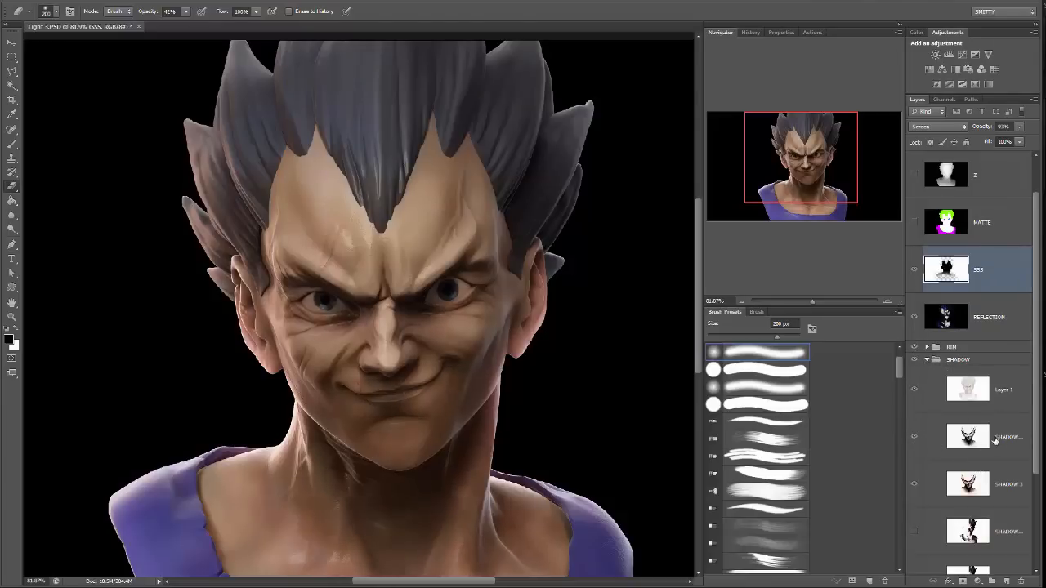
click(1001, 439)
click(1005, 483)
key(ctrl+j)
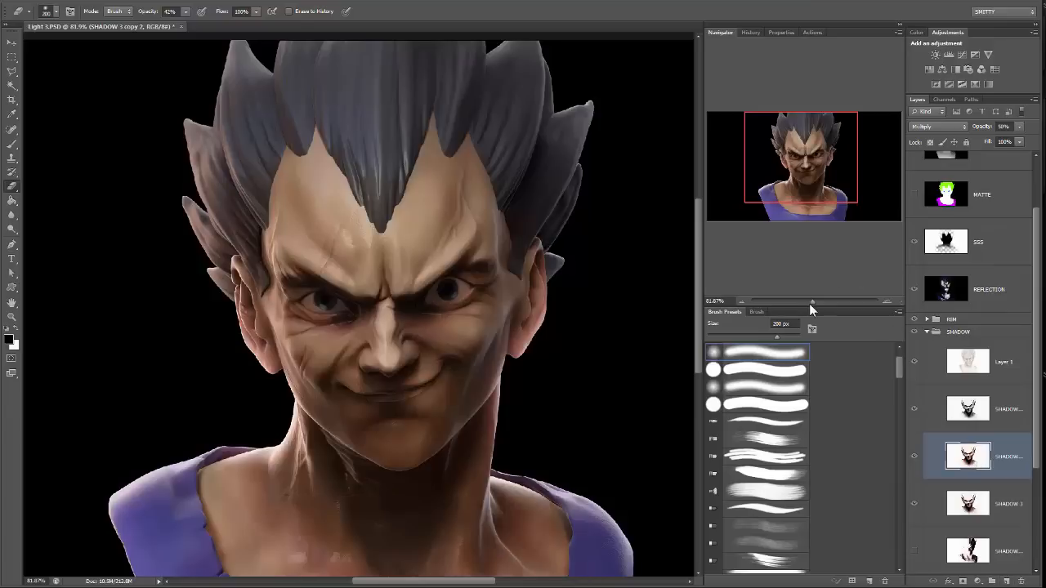
Check the face with REFLECTION hidden and shown, and move that layer between the collapsed SHADOW group and the Lights group.
drag(808, 303, 817, 303)
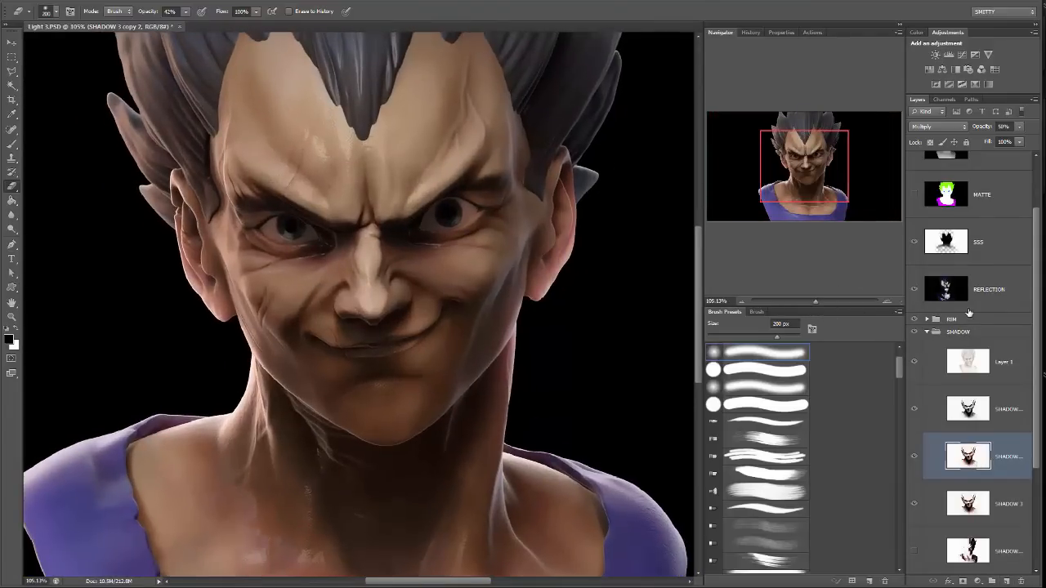
click(915, 291)
click(915, 291)
drag(811, 304, 809, 301)
click(977, 287)
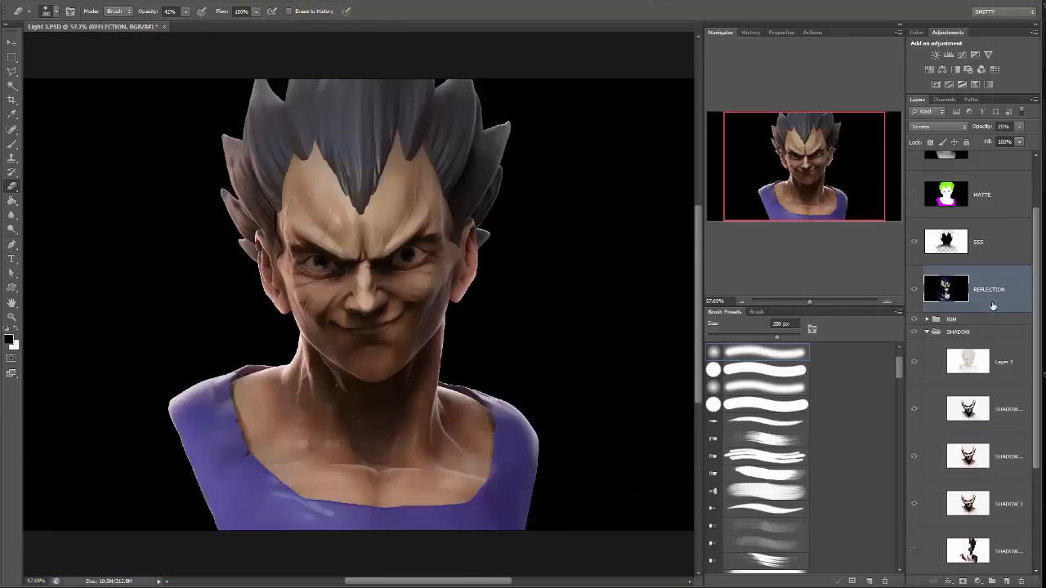
click(926, 332)
drag(1004, 357, 981, 414)
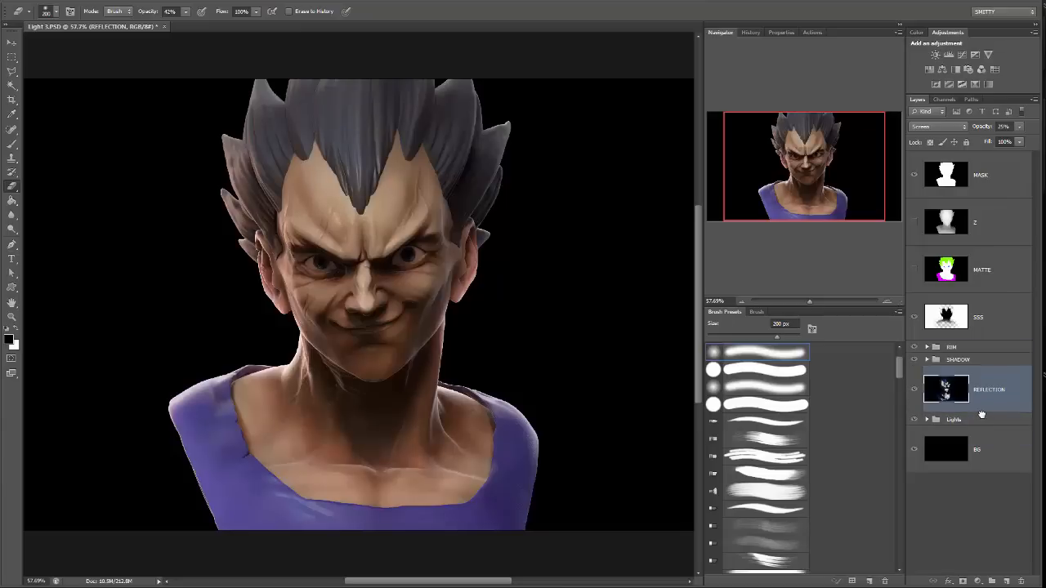
Raise the REFLECTION layer's opacity to 44%.
drag(816, 299, 819, 301)
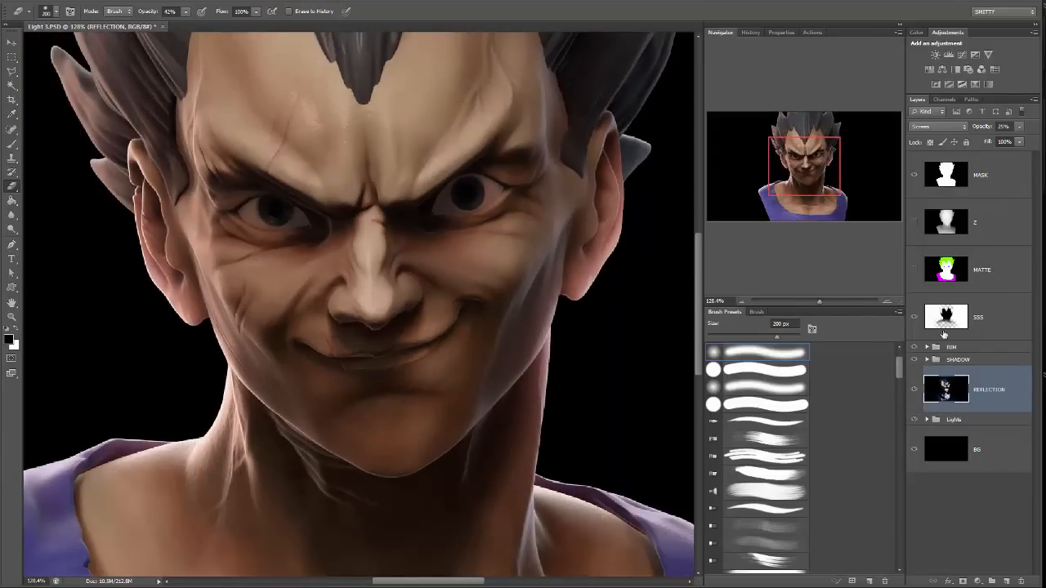
click(1018, 129)
click(1006, 139)
drag(1006, 138, 1008, 138)
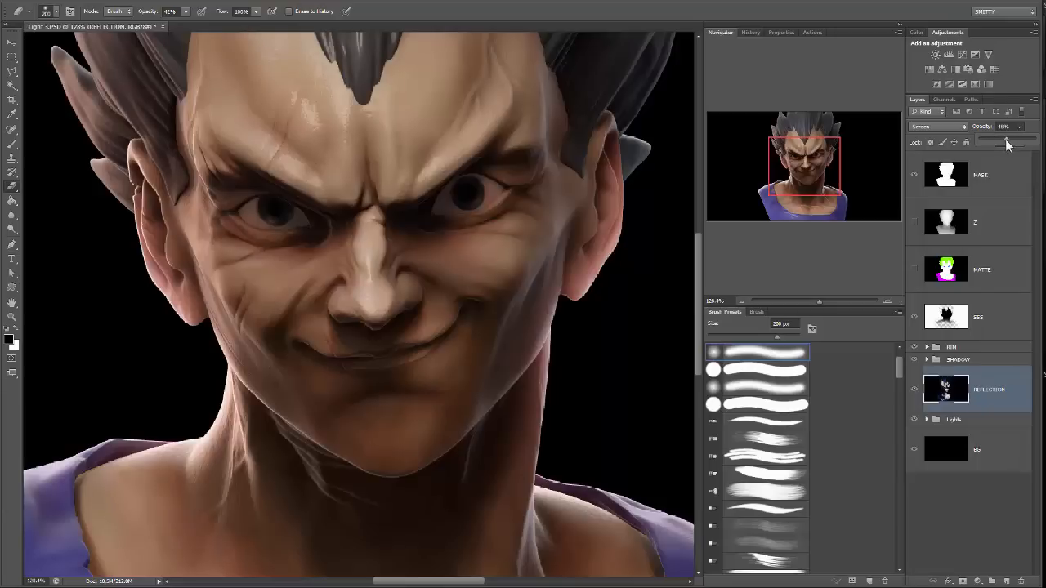
Try the REFLECTION layer above the RIM group and return it to its place beneath the SHADOW group.
drag(831, 174, 831, 163)
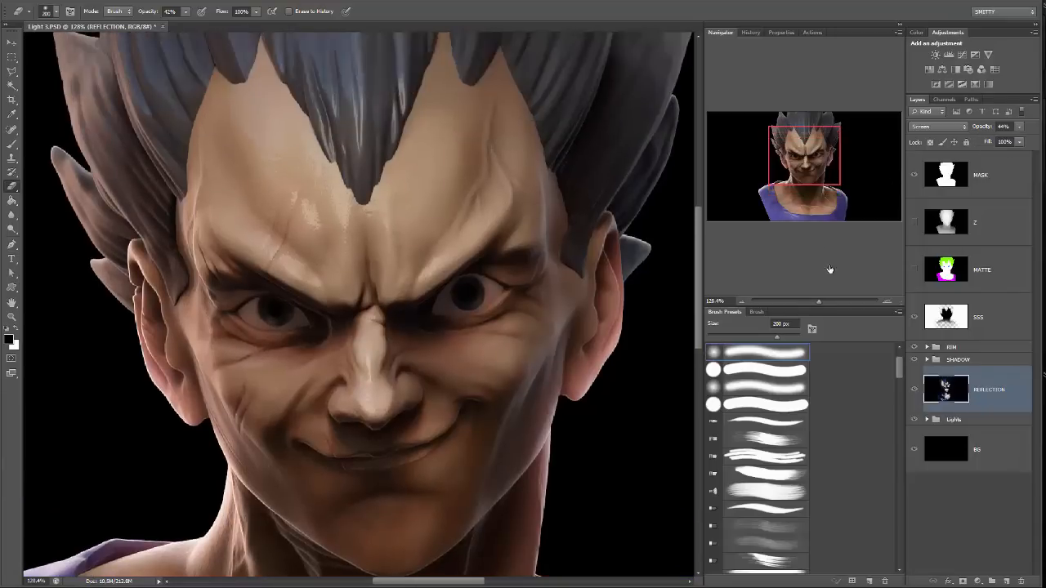
drag(808, 302, 816, 301)
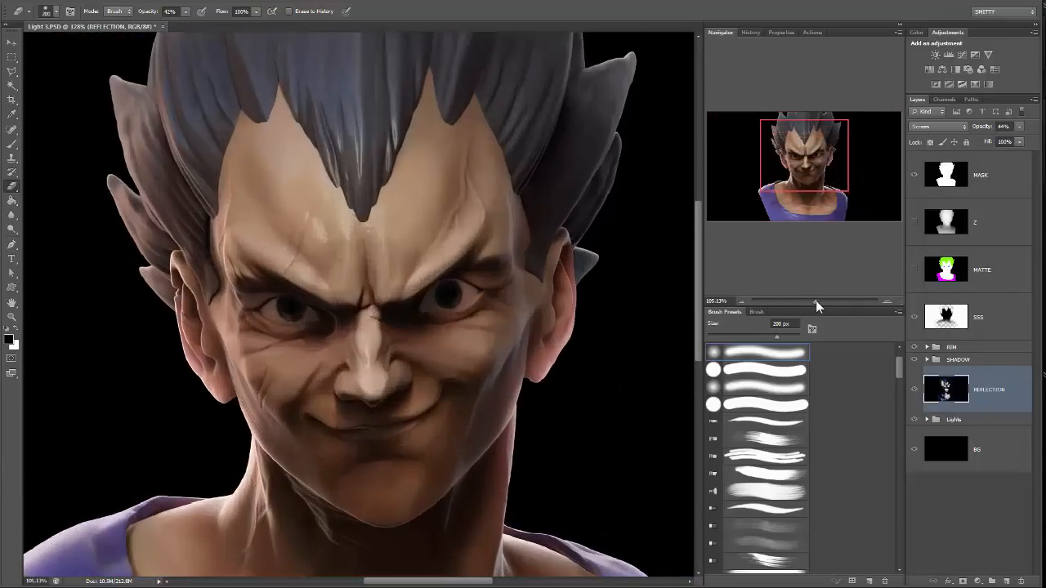
drag(362, 383, 429, 228)
drag(476, 171, 461, 237)
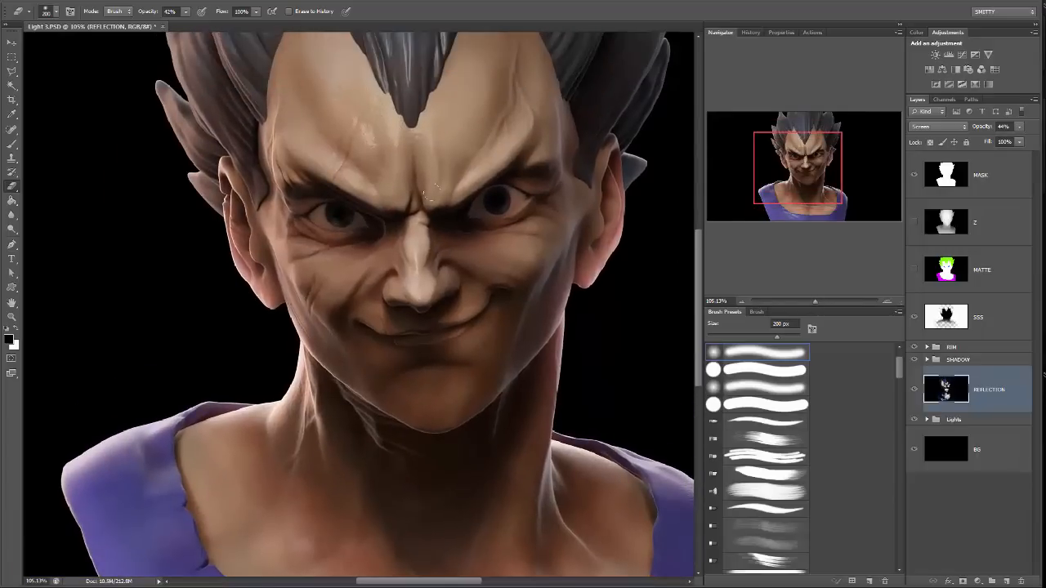
drag(941, 404, 983, 334)
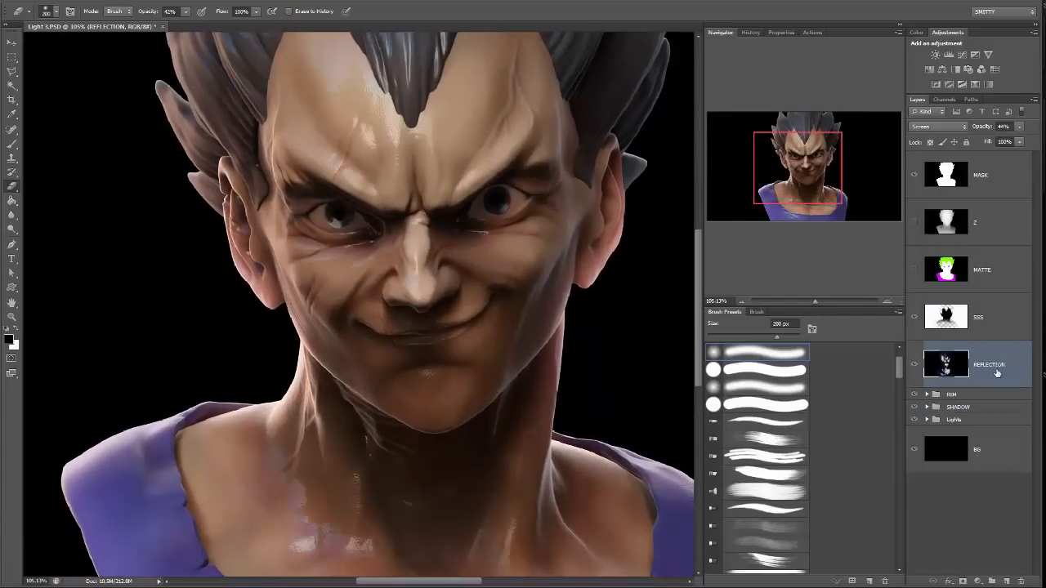
drag(996, 374, 985, 413)
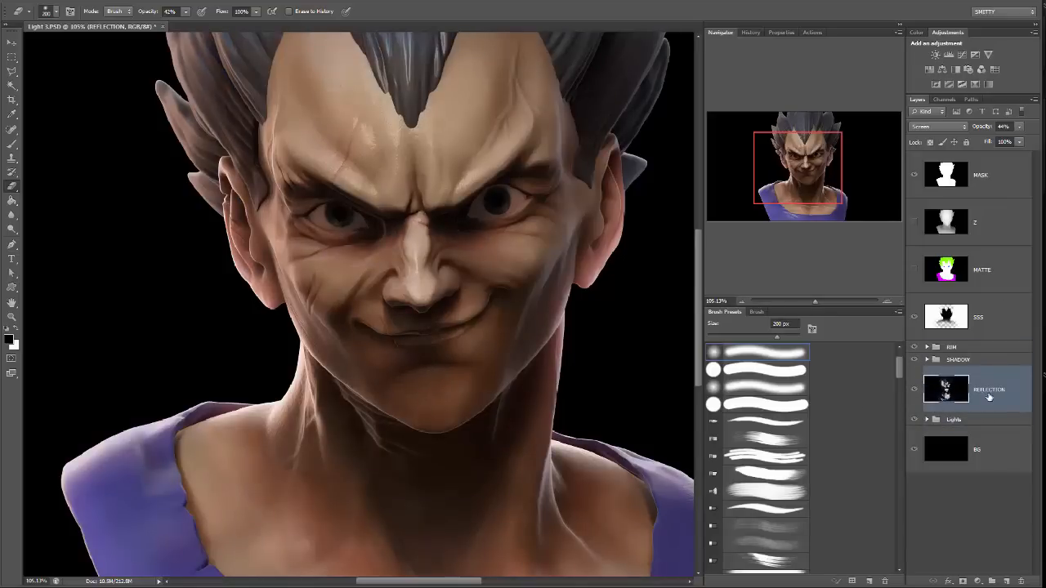
Duplicate the REFLECTION layer beneath the SHADOW group.
drag(988, 395, 1006, 581)
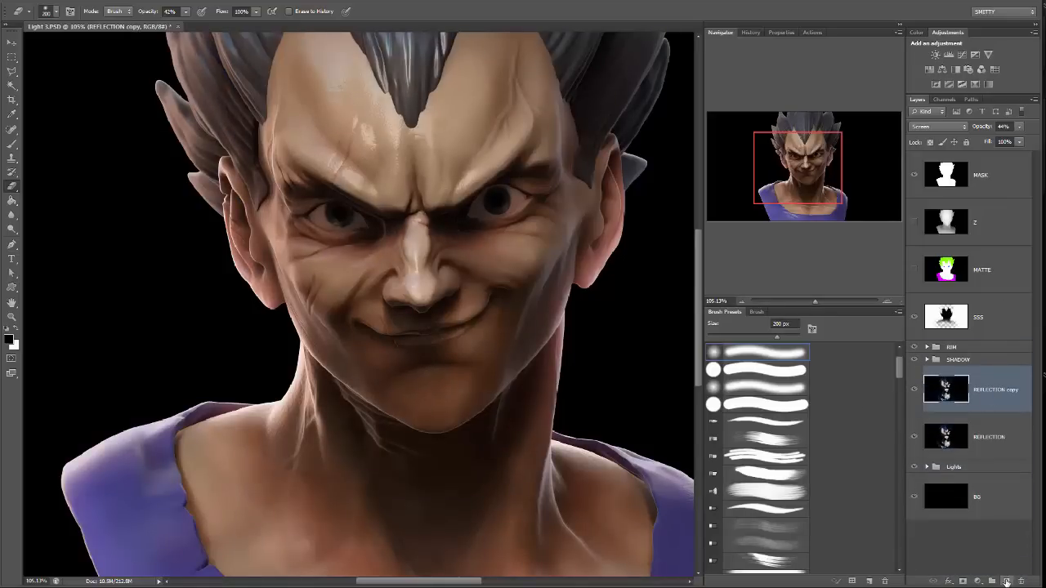
Move the REFLECTION copy layer above the RIM group and lower its opacity to 8%.
drag(989, 373, 992, 335)
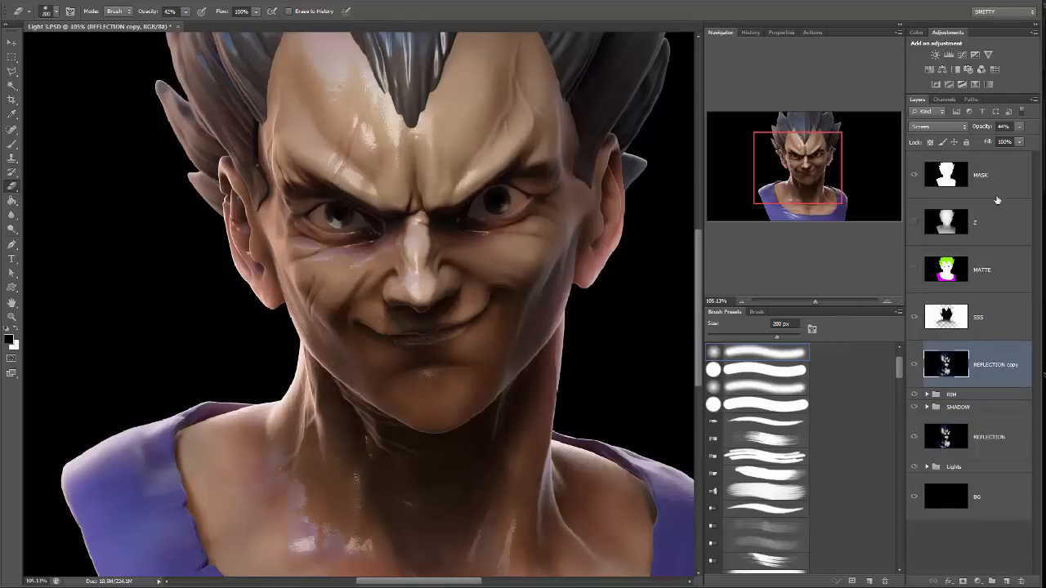
click(1019, 126)
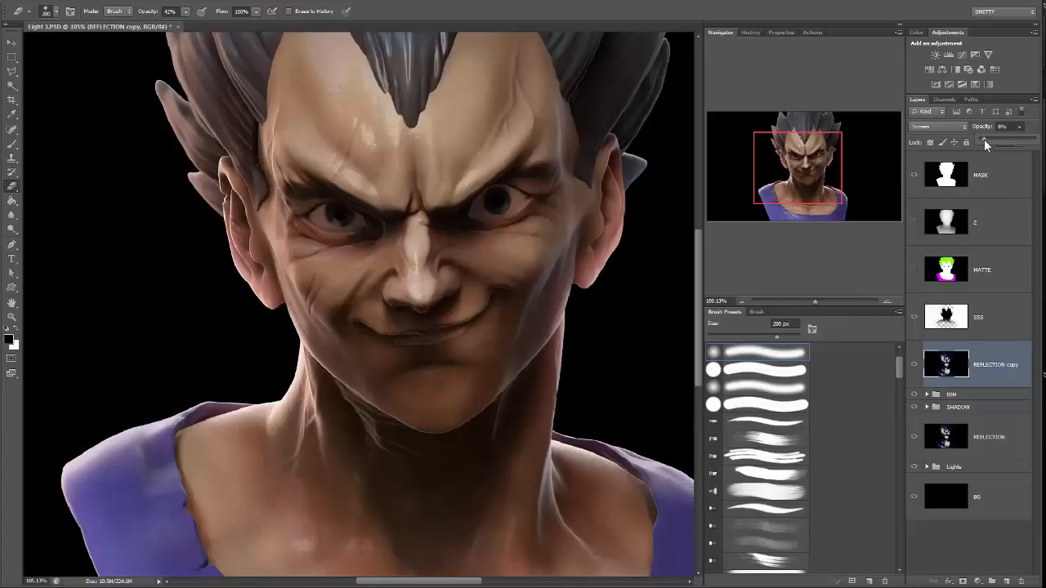
drag(984, 139, 982, 139)
drag(467, 229, 491, 273)
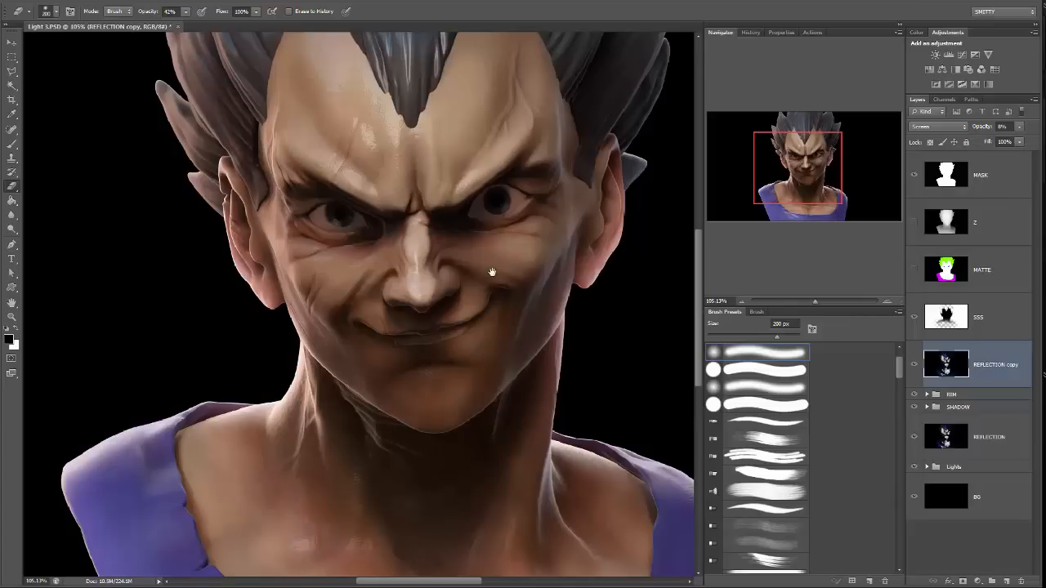
Lower the original REFLECTION layer's opacity to 19% and check the face and neck.
click(980, 431)
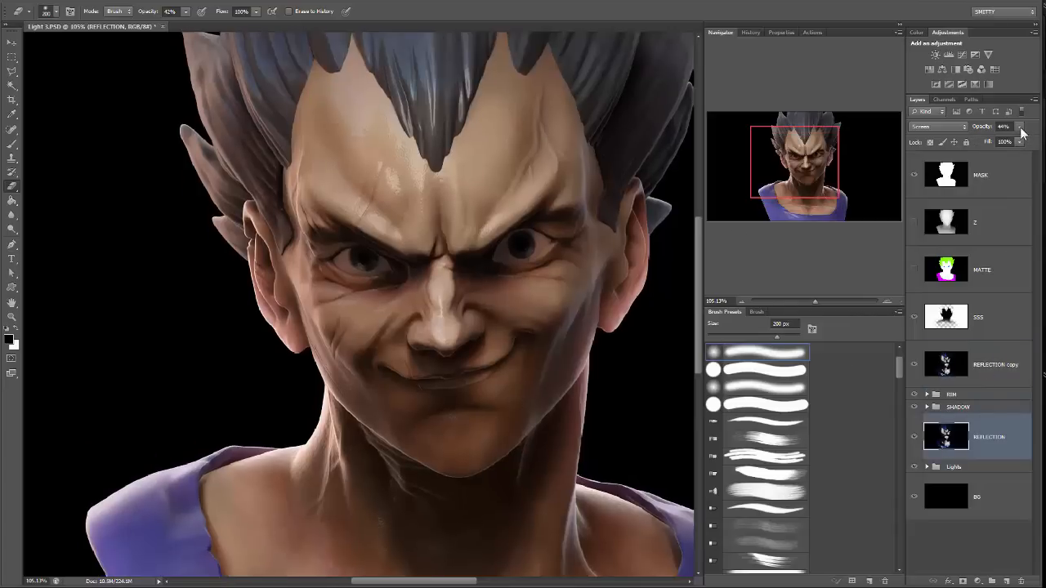
click(1019, 127)
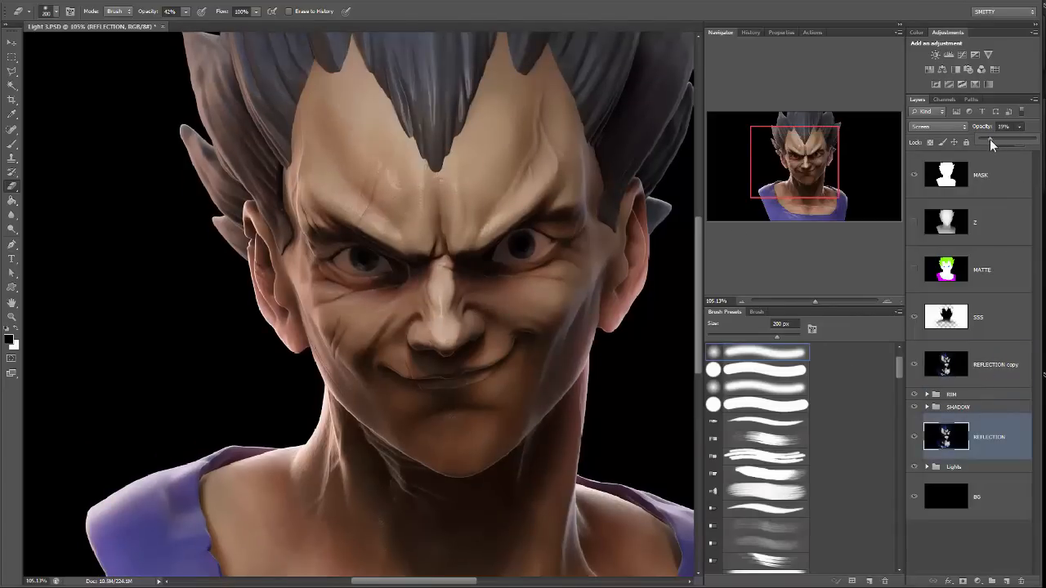
drag(621, 291, 598, 211)
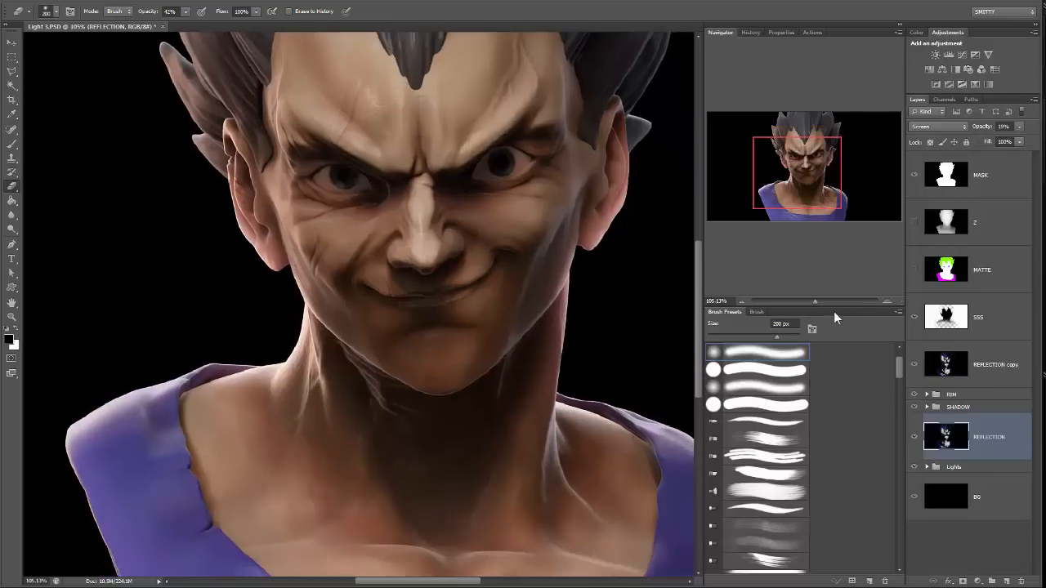
drag(806, 302, 815, 301)
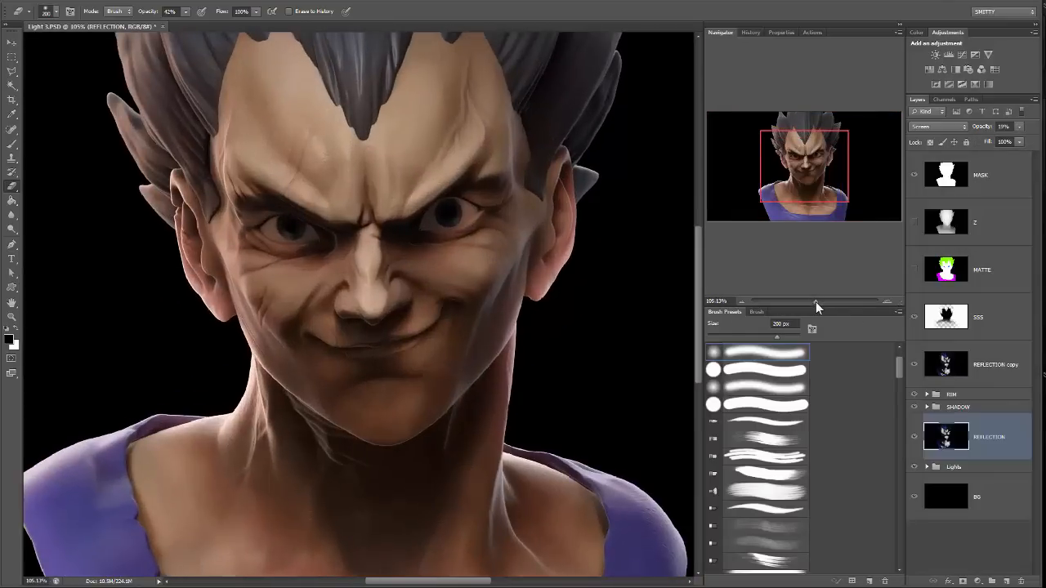
drag(558, 242, 597, 281)
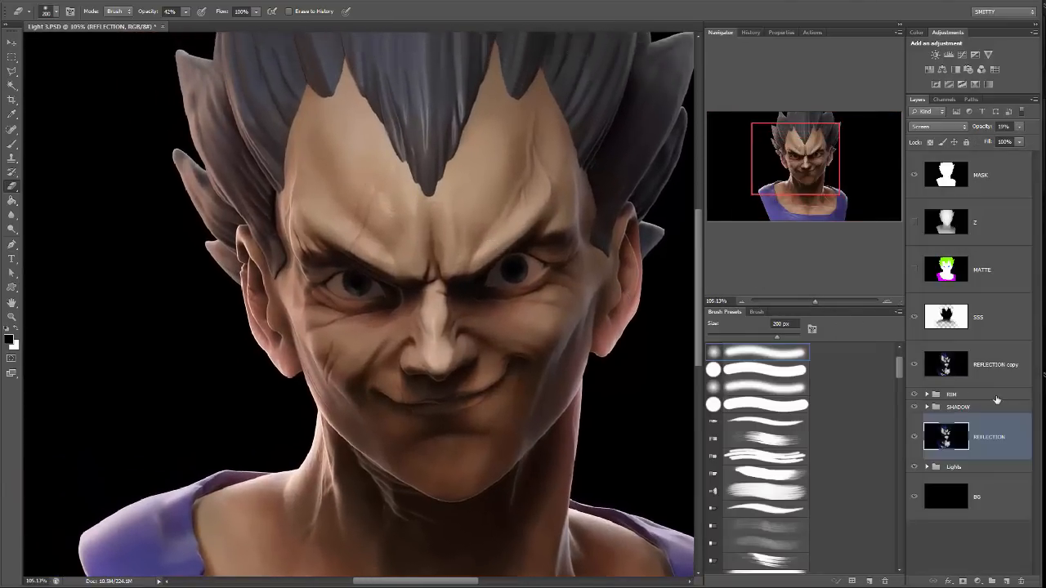
Duplicate the REFLECTION copy layer and merge the duplicate back down into it.
drag(996, 366, 1004, 581)
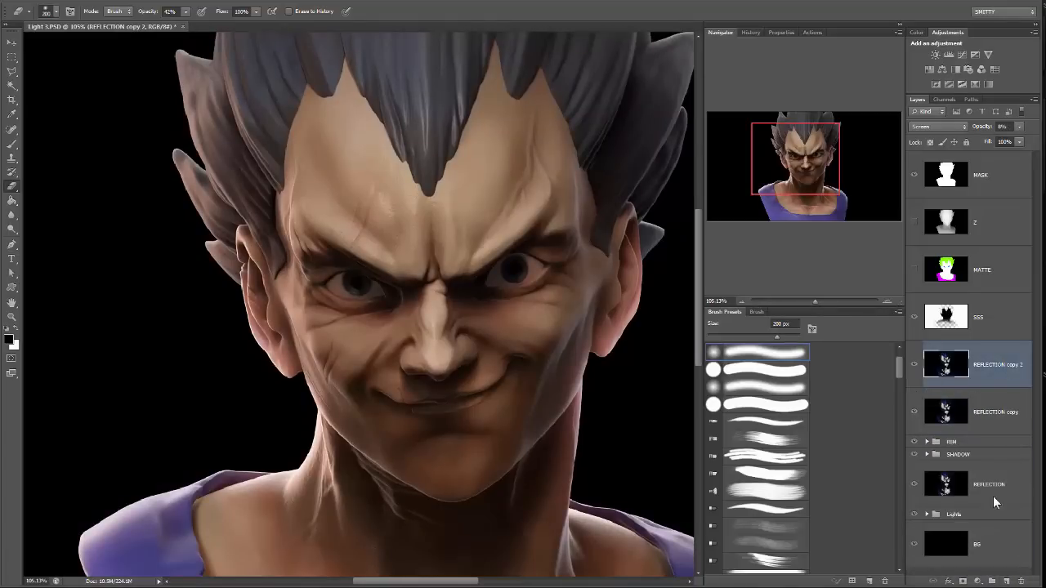
key(ctrl+e)
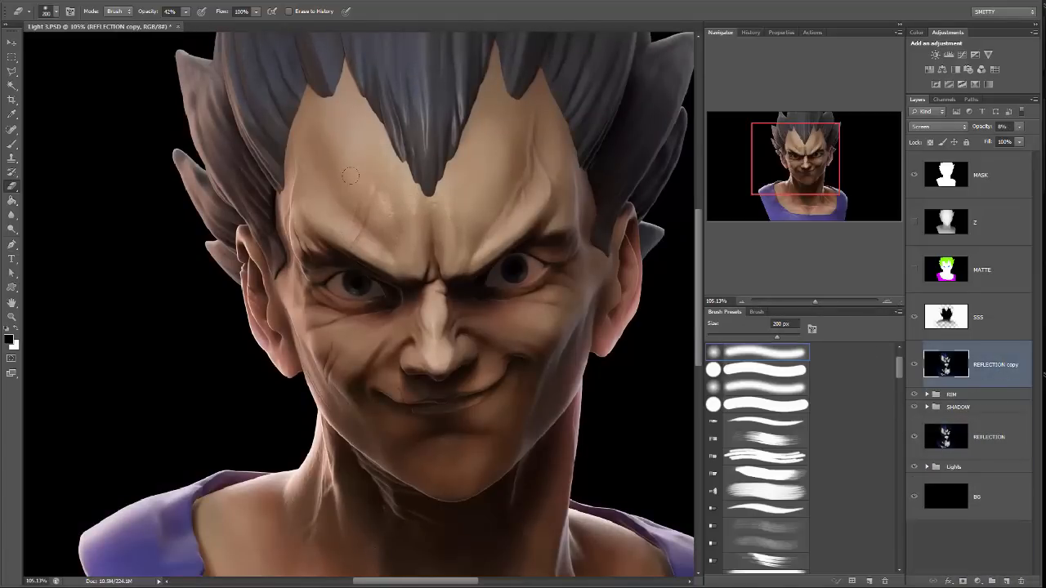
Select rectangular areas of the central forehead and inner brows on the REFLECTION copy layer, and feather the selection.
key(w)
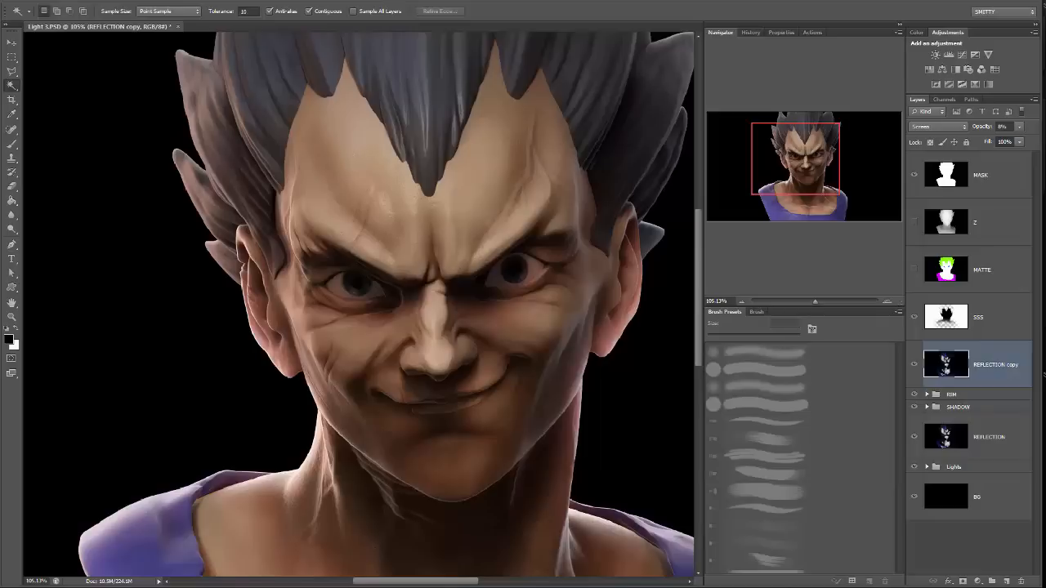
click(11, 56)
drag(359, 159, 456, 249)
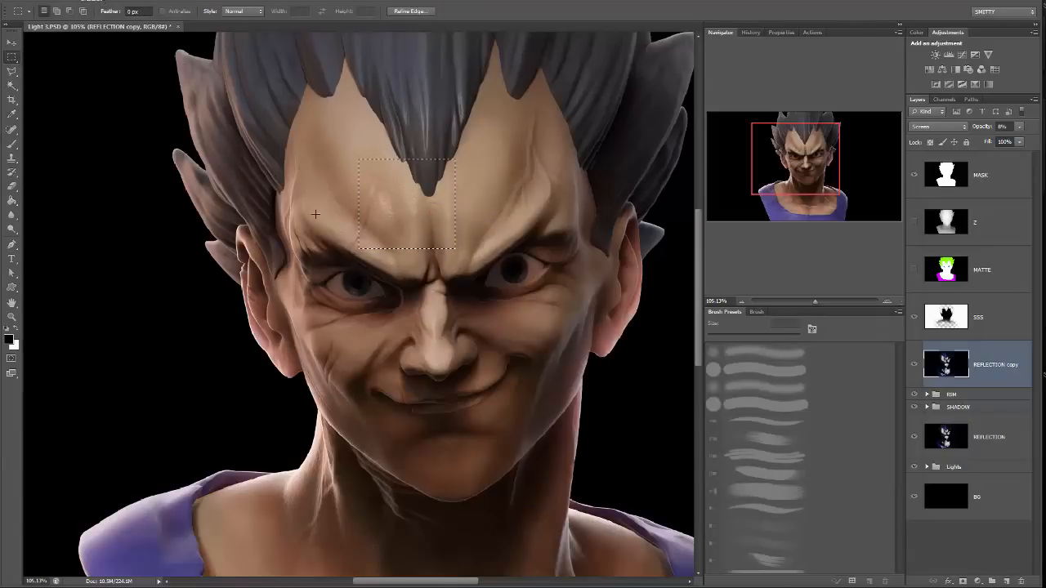
shift+drag(342, 222, 468, 257)
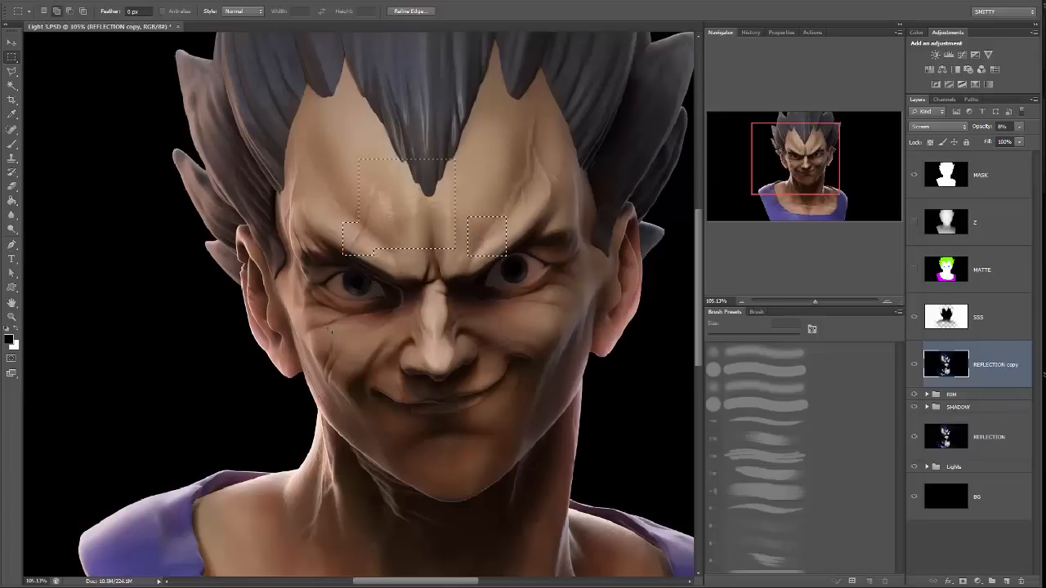
click(158, 0)
mouse_move(196, 114)
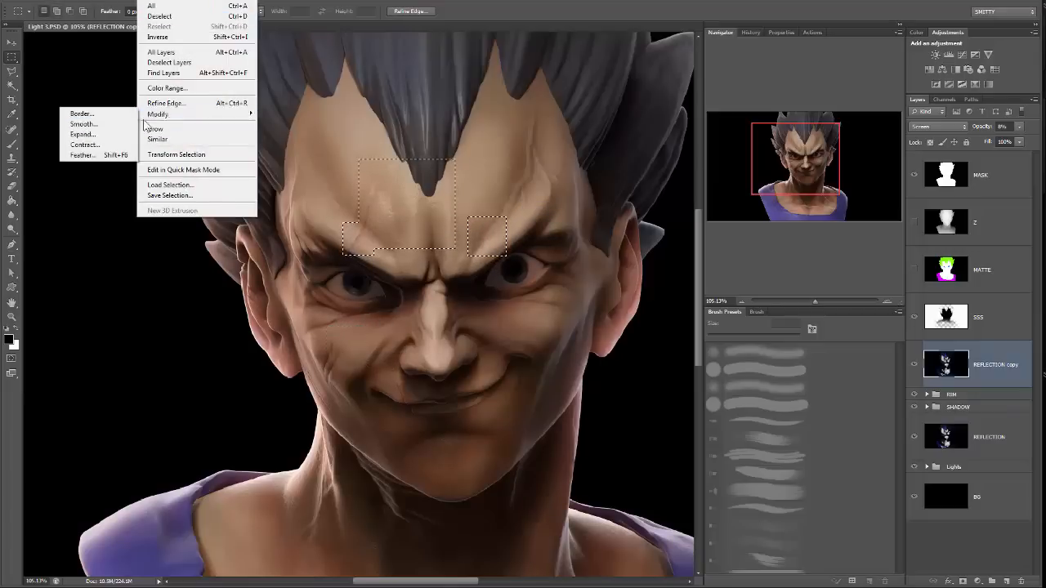
click(81, 156)
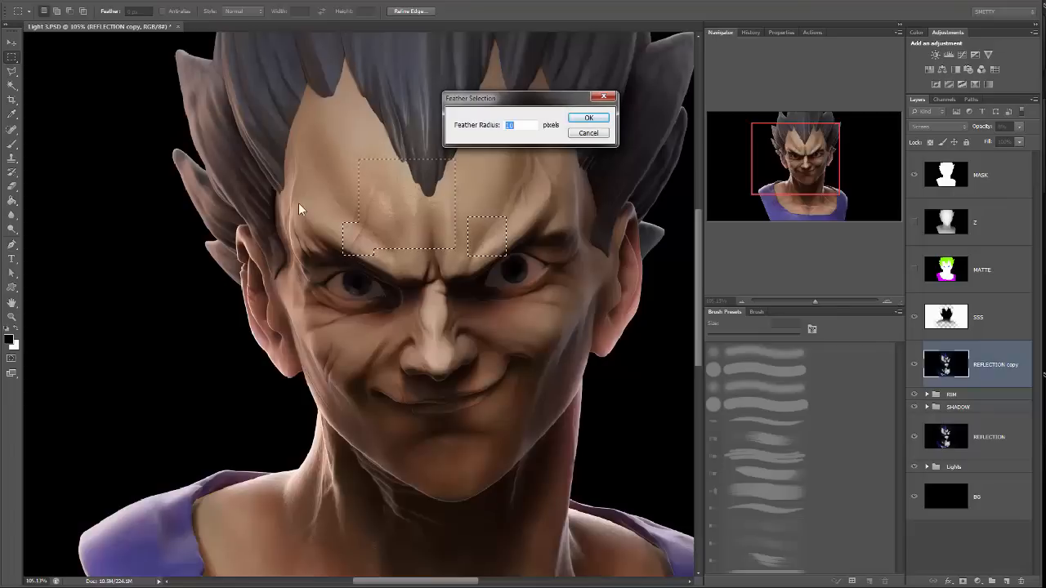
key(Return)
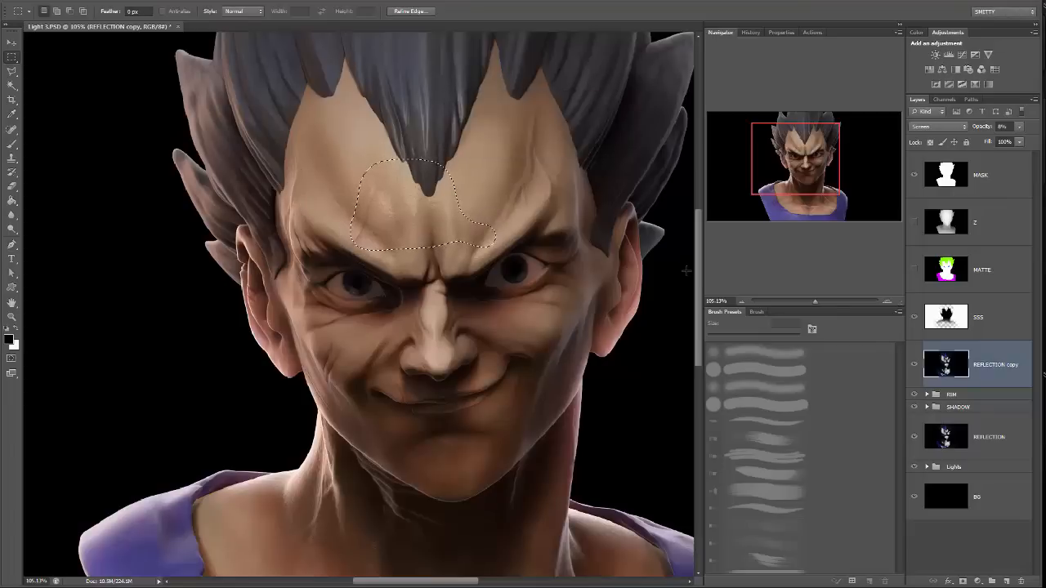
Copy the feathered forehead selection to a new layer, set it to Screen blending and lower its opacity to 21%.
key(ctrl+j)
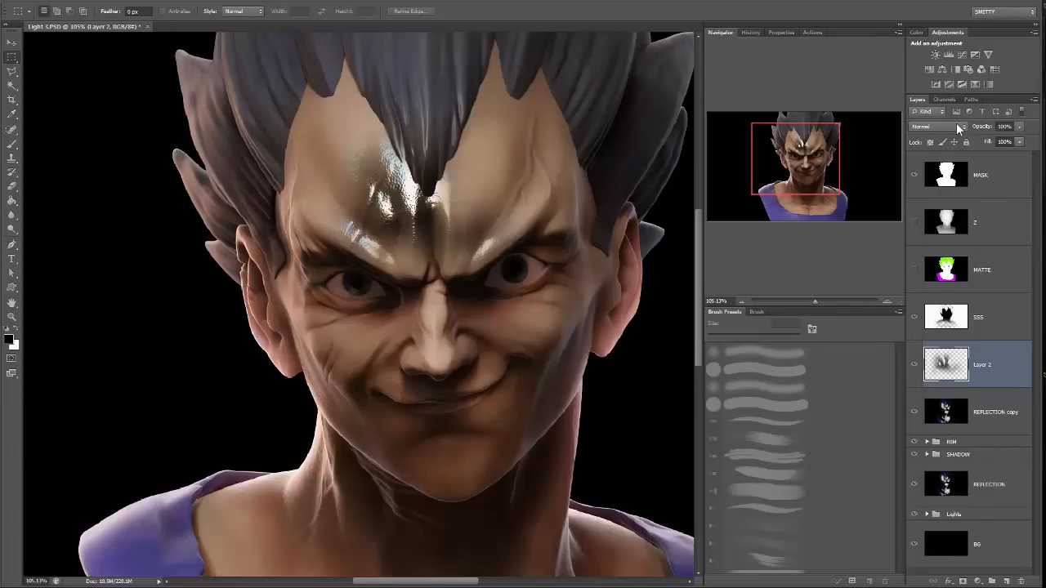
click(959, 128)
click(951, 205)
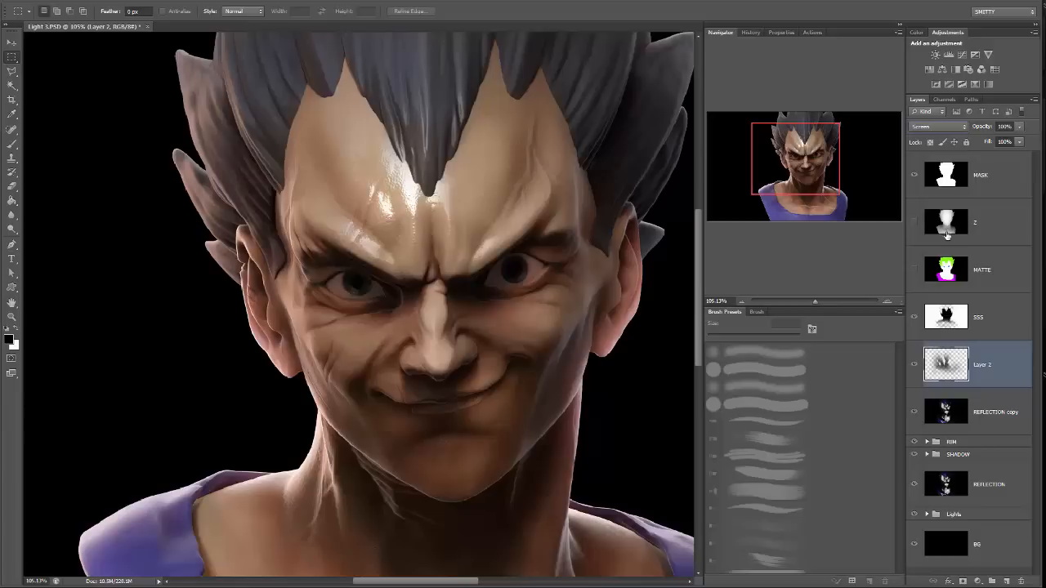
click(1019, 126)
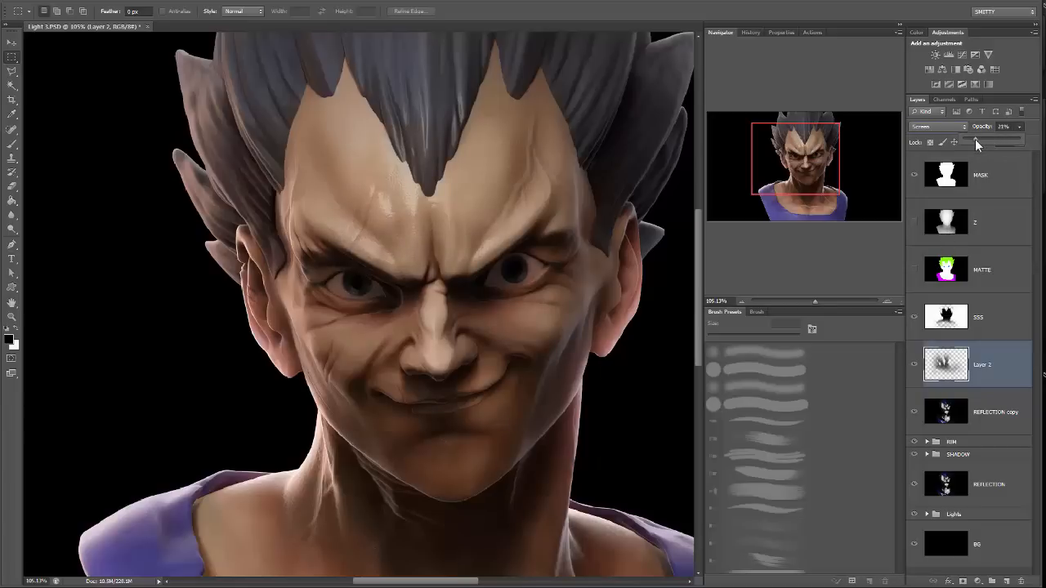
Compare the forehead highlight with Layer 2 hidden and shown, and check the whole bust.
click(913, 366)
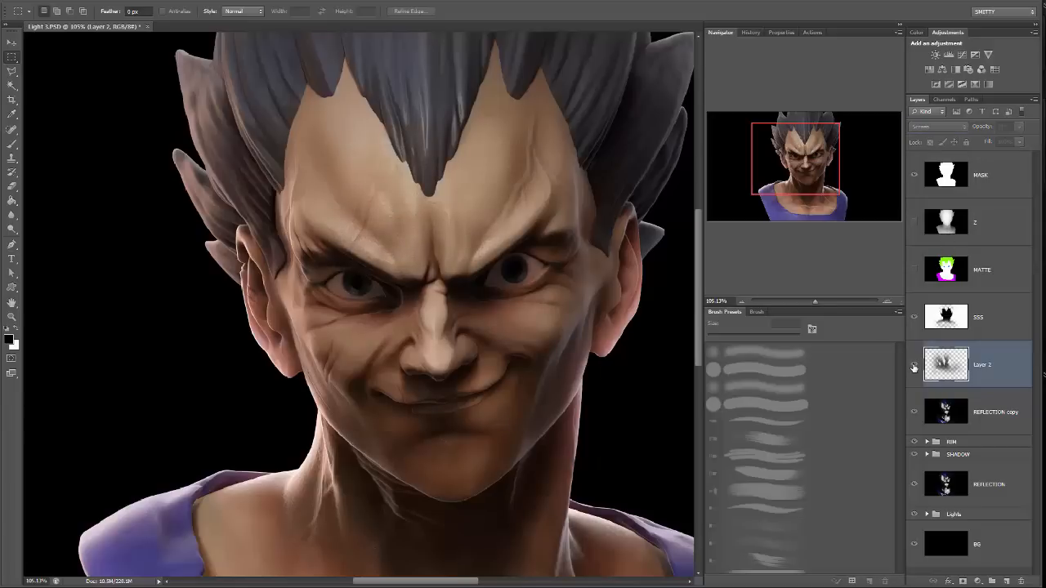
click(913, 366)
click(913, 366)
click(913, 366)
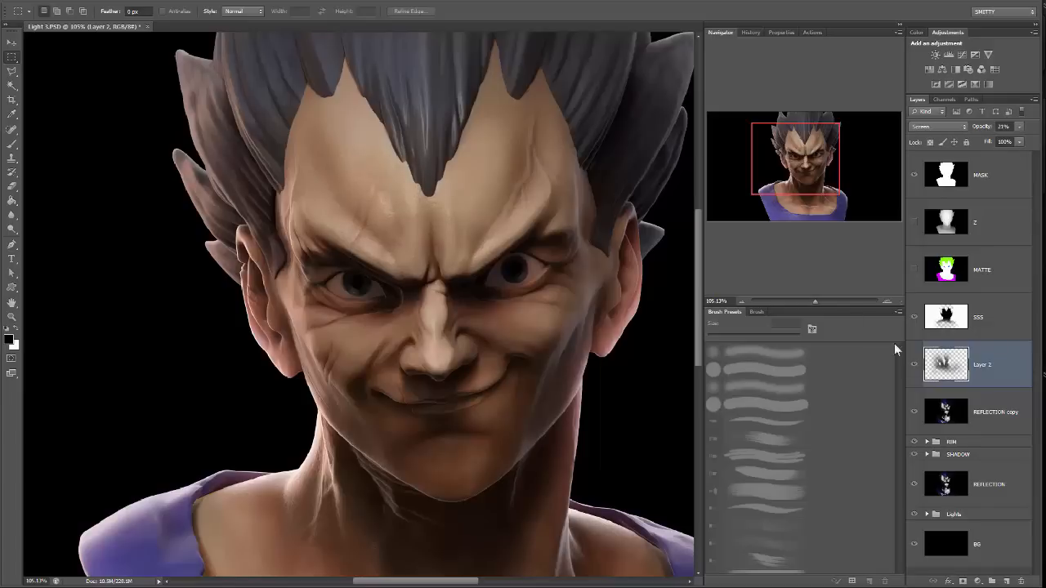
drag(818, 302, 811, 300)
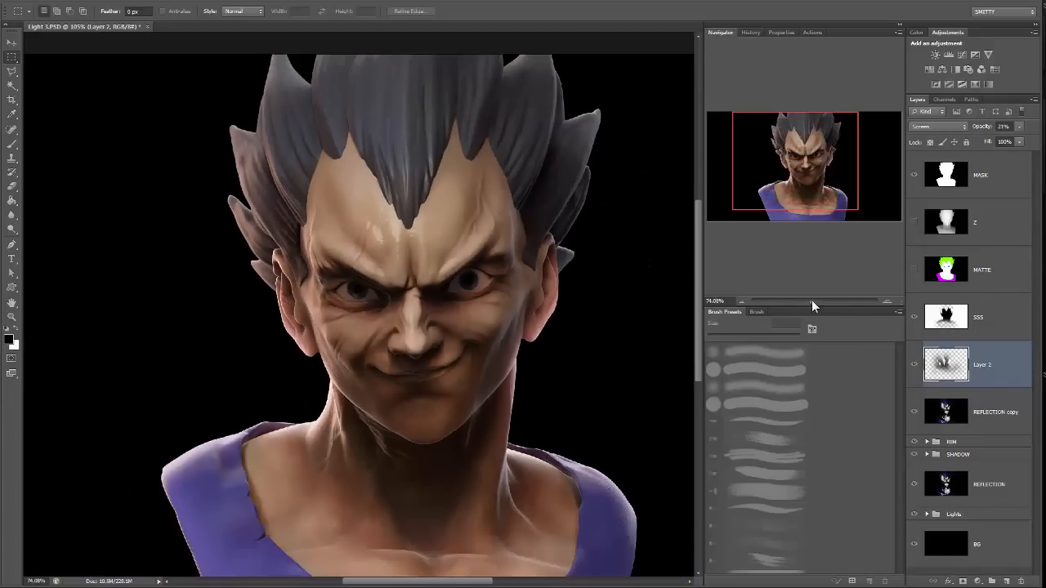
Duplicate the RIM 1 copy layer inside the RIM group and collapse the group.
click(926, 442)
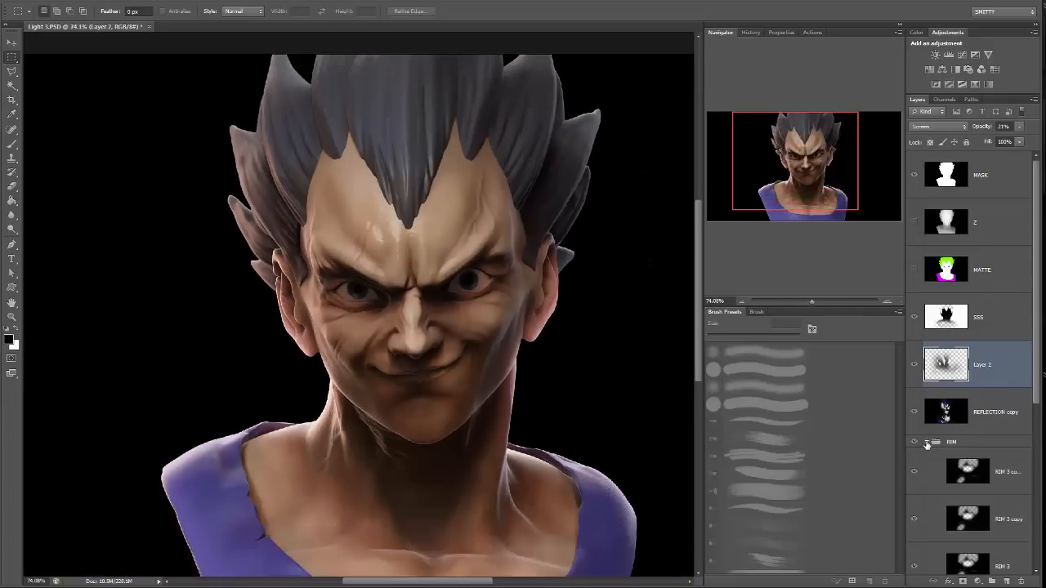
scroll(977, 455, down, 3)
drag(999, 441, 1006, 580)
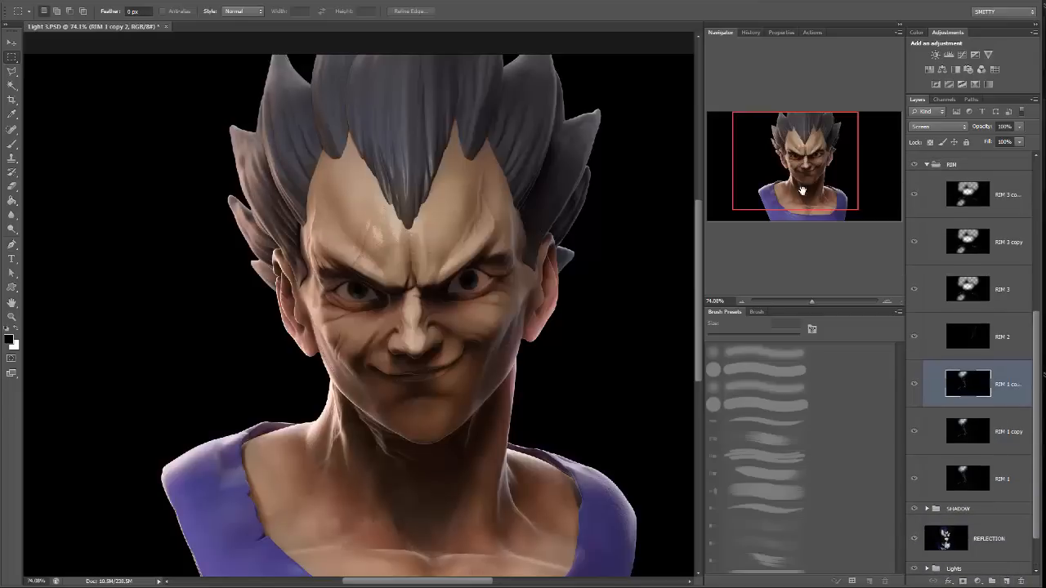
drag(813, 299, 815, 300)
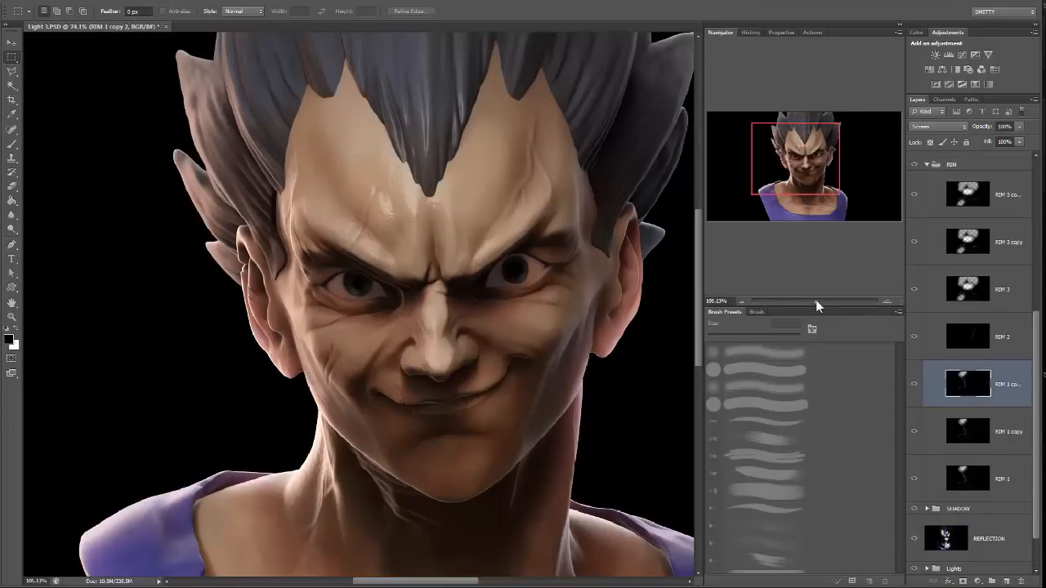
scroll(960, 262, up, 4)
click(926, 355)
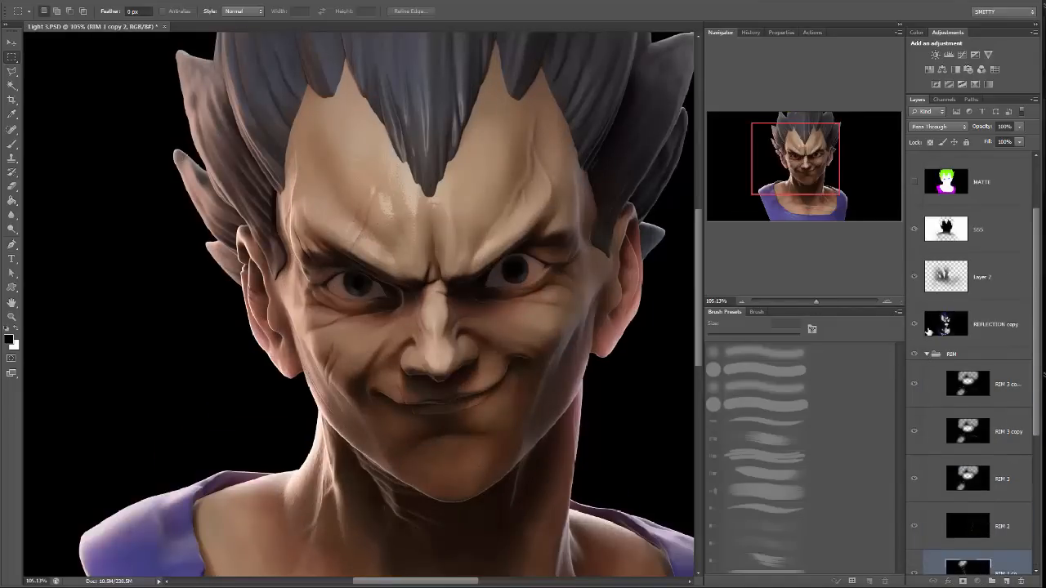
click(915, 367)
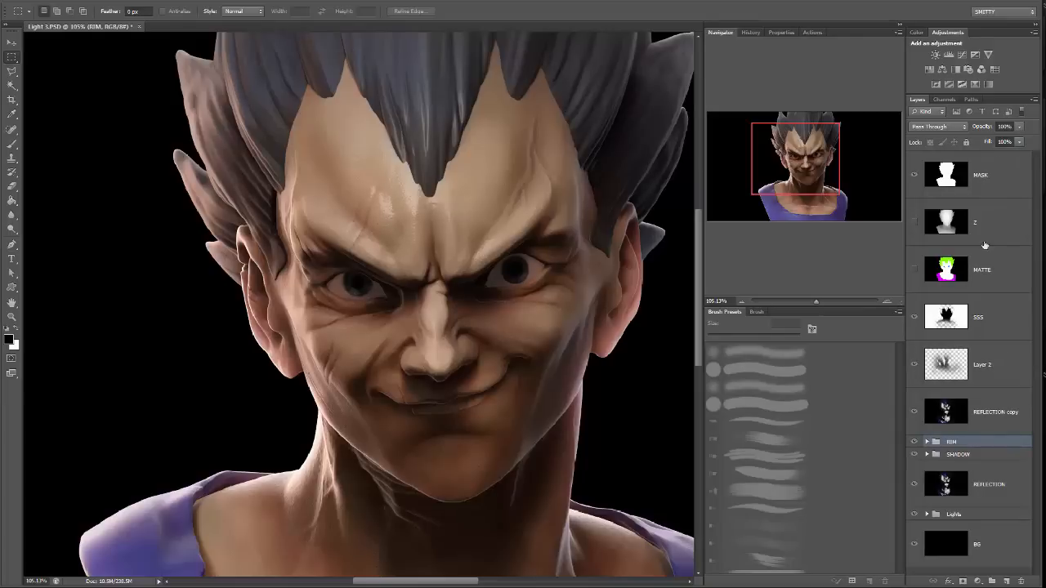
Lower Layer 2's opacity to 9% to soften the forehead reflection, and check the whole bust.
click(1001, 343)
click(1019, 128)
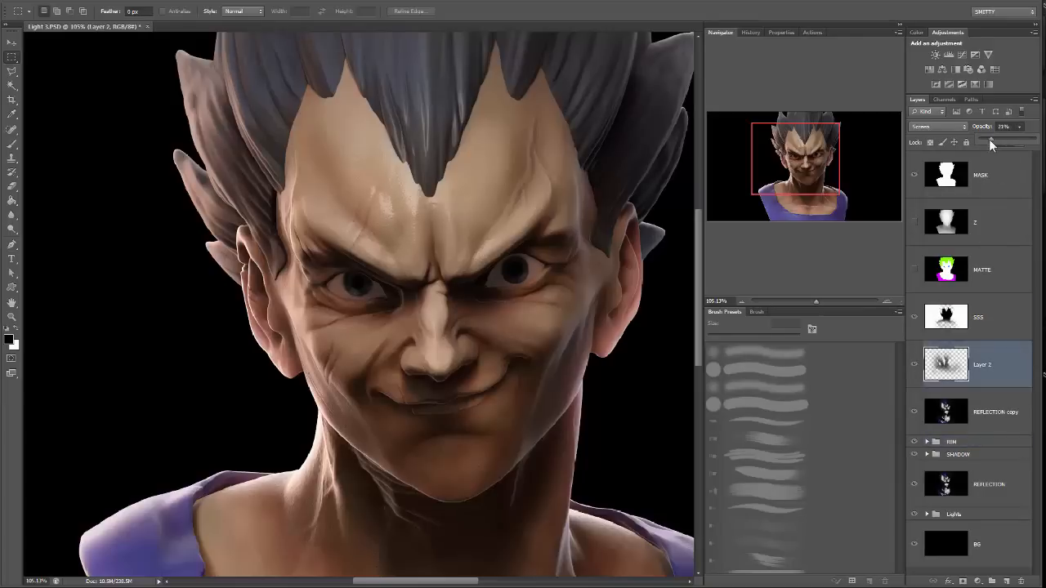
drag(987, 145, 976, 163)
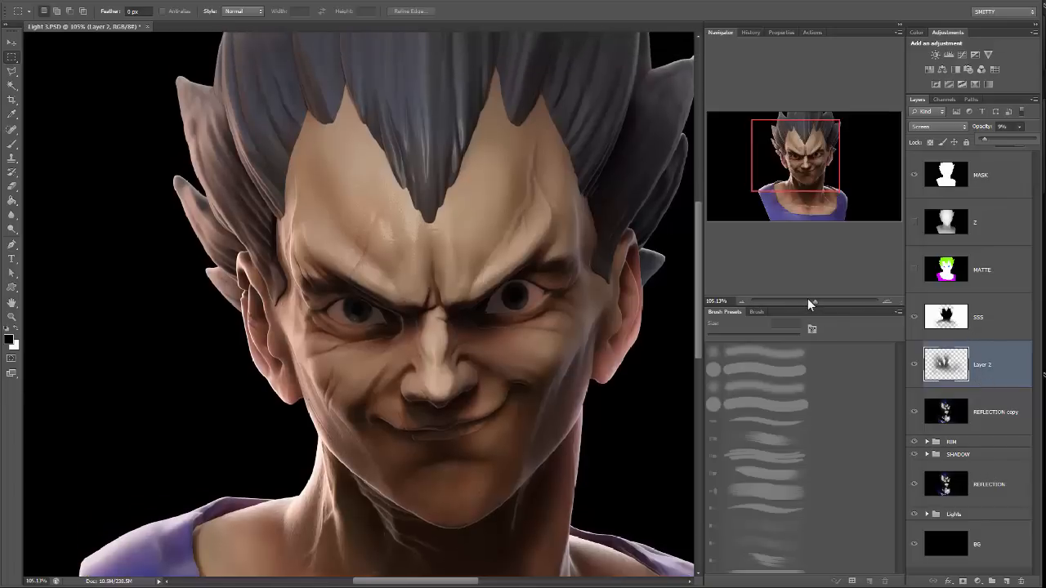
drag(807, 298, 811, 304)
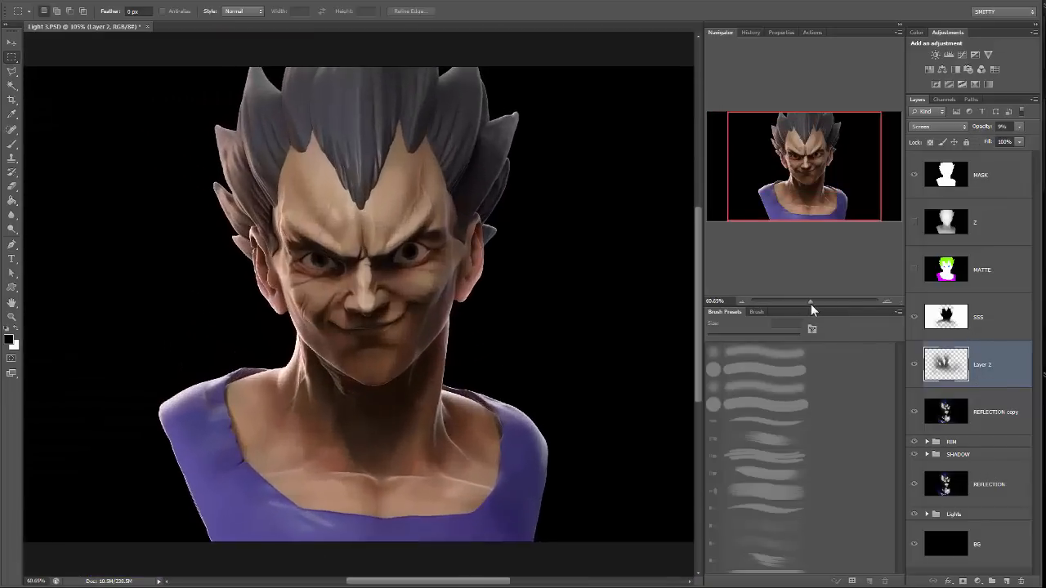
Erase part of the SSS layer's glow beside the eye on the shadowed side of the face.
click(991, 310)
key(e)
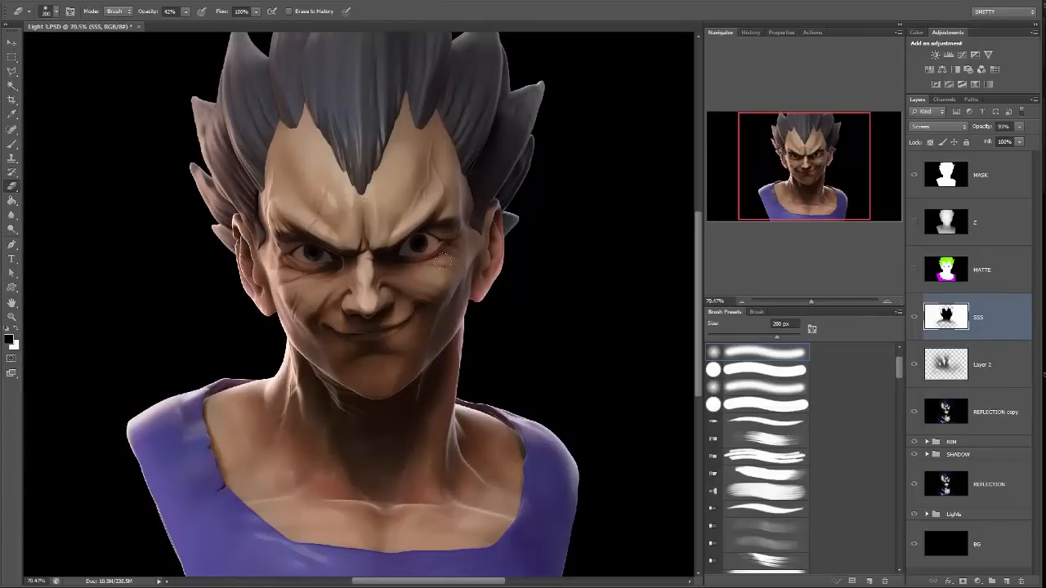
drag(442, 262, 455, 232)
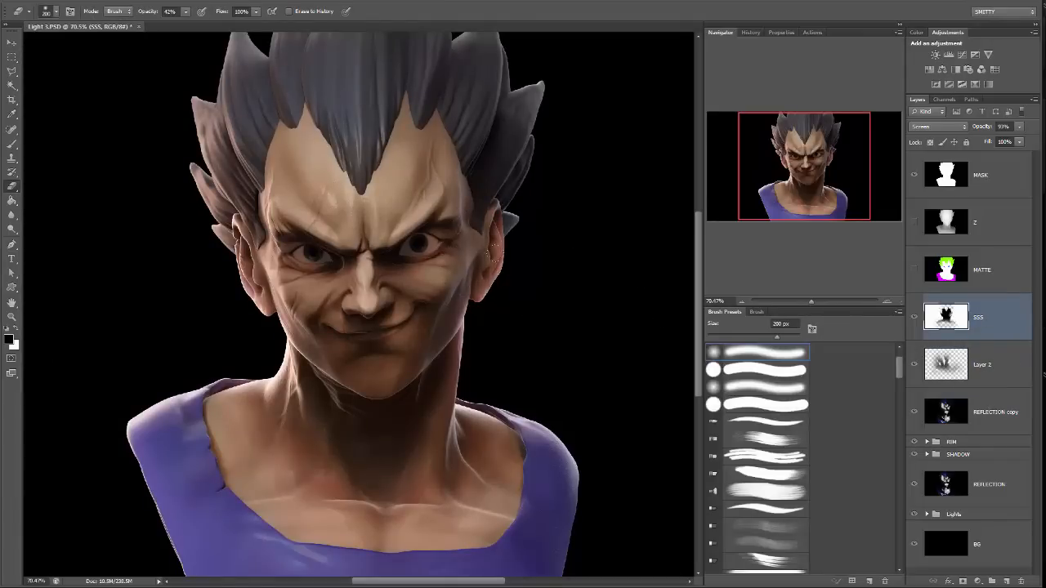
drag(592, 200, 611, 222)
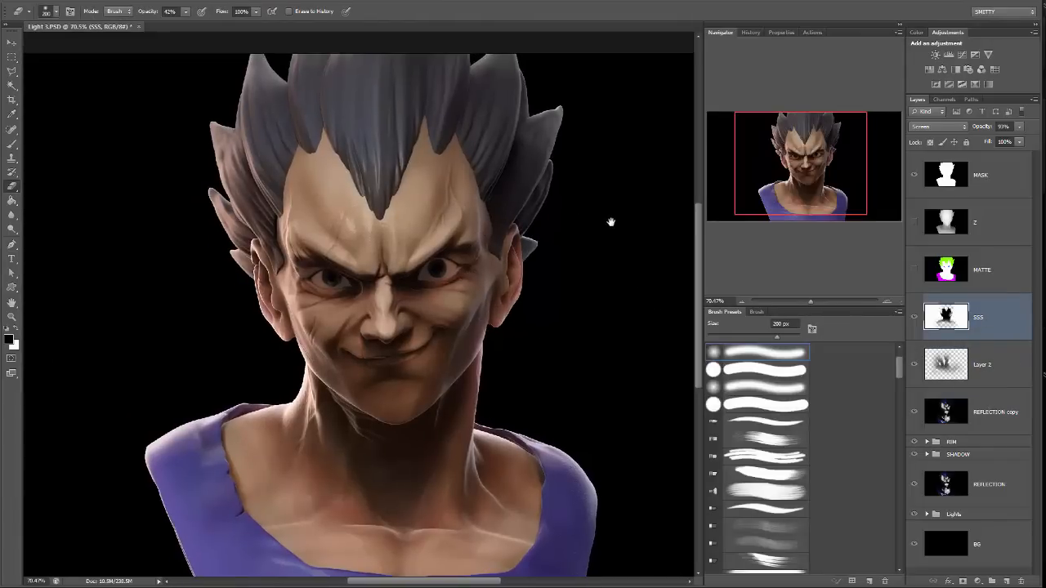
Select the purple shirt area from the hidden MATTE layer with the Magic Wand after sampling both eyes.
click(993, 280)
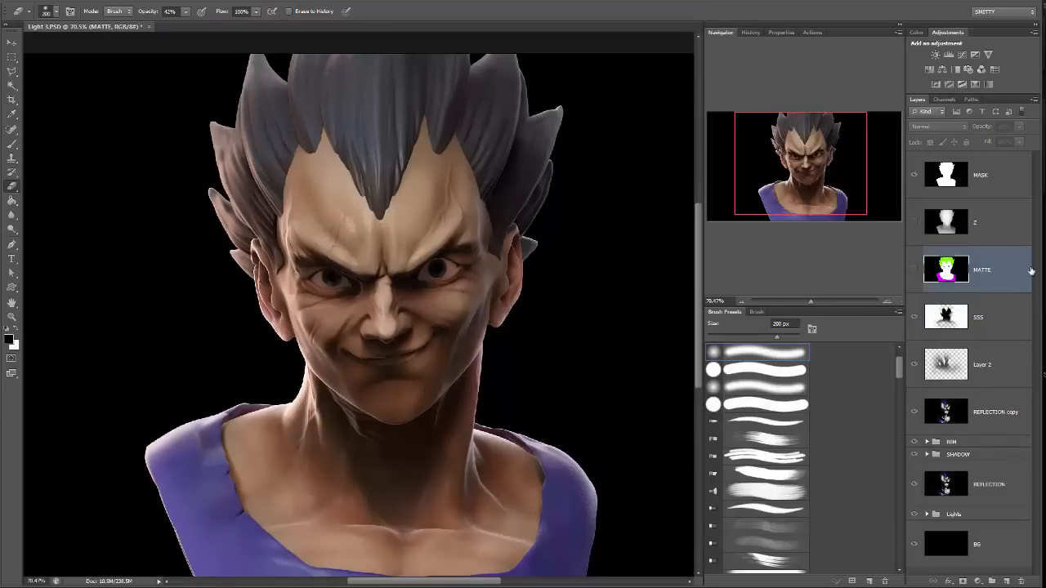
click(913, 270)
click(914, 269)
key(w)
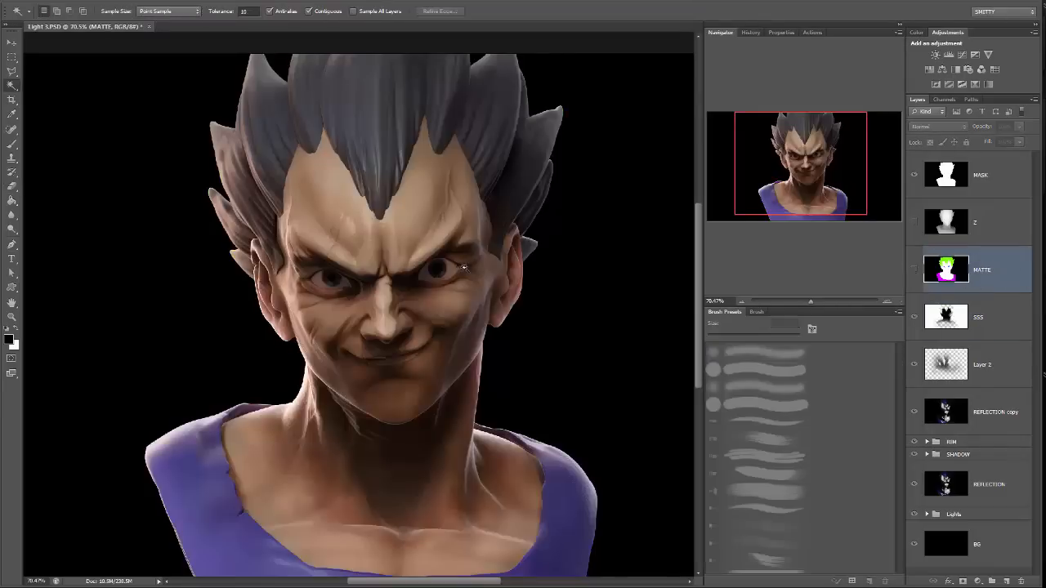
click(448, 268)
shift+click(332, 280)
click(567, 487)
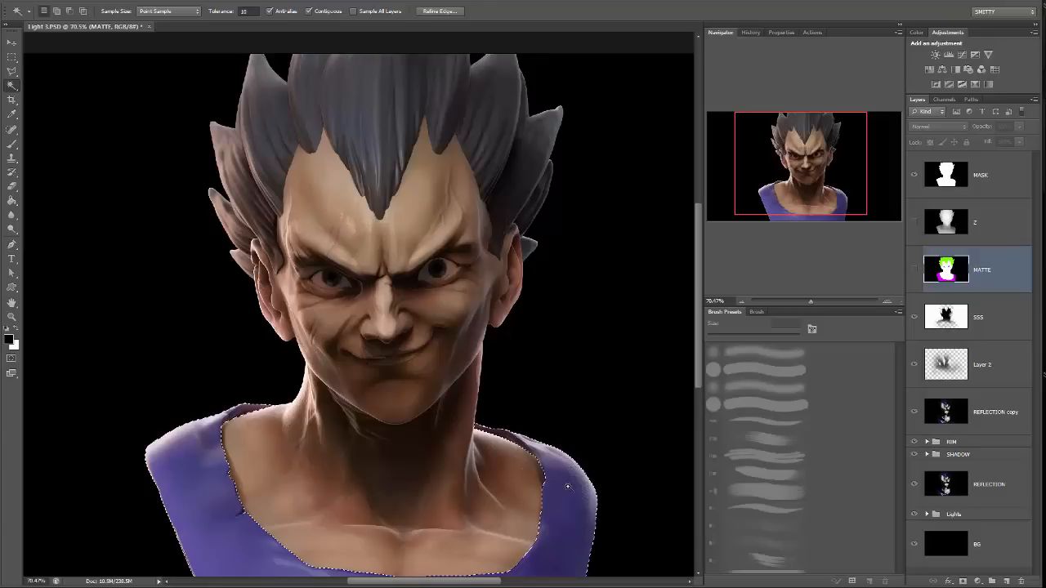
Duplicate the SSS layer and merge all visible layers into the copy as one composite layer.
click(977, 318)
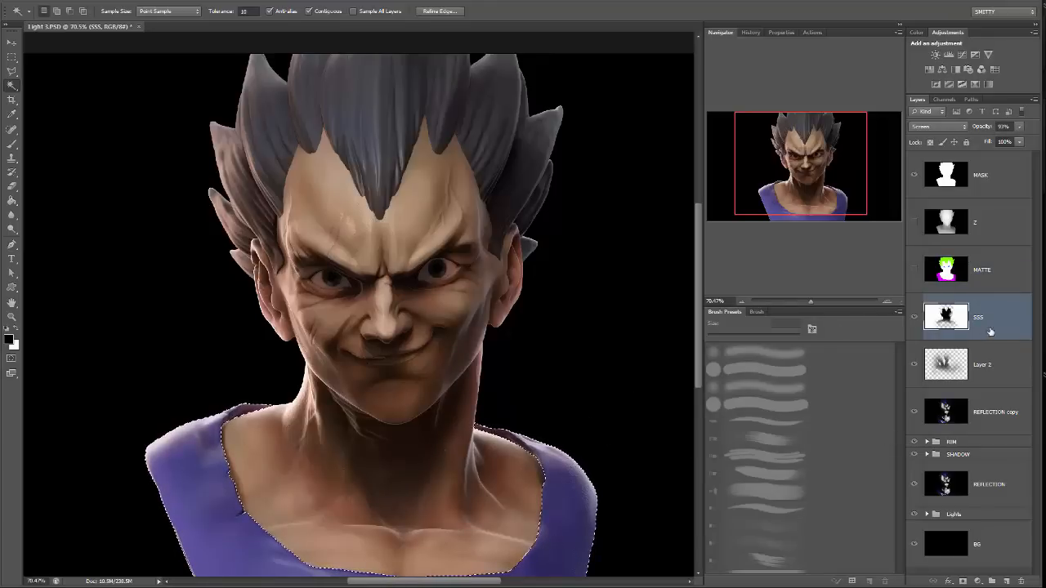
scroll(999, 345, down, 2)
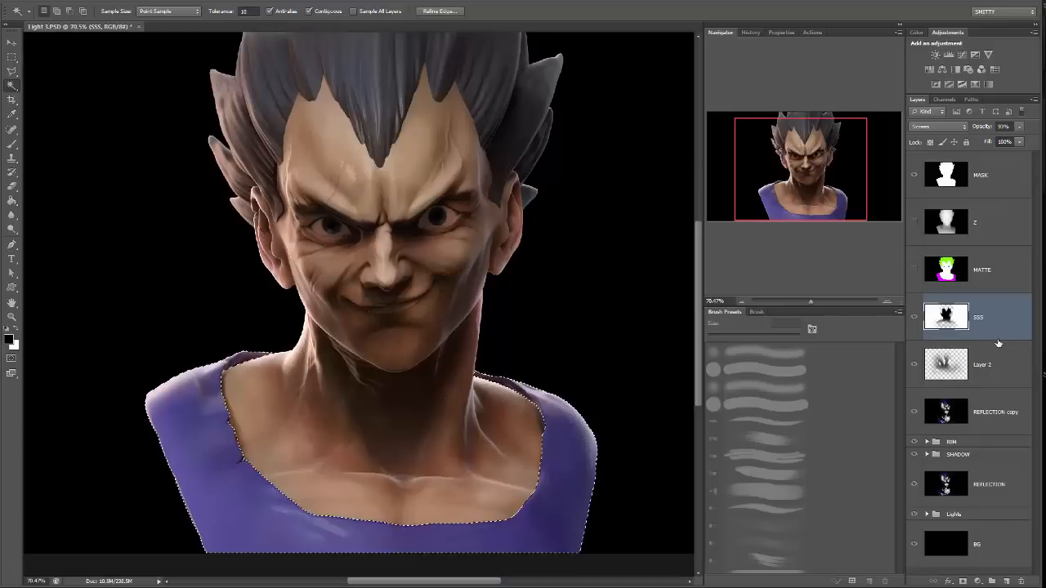
scroll(992, 442, down, 2)
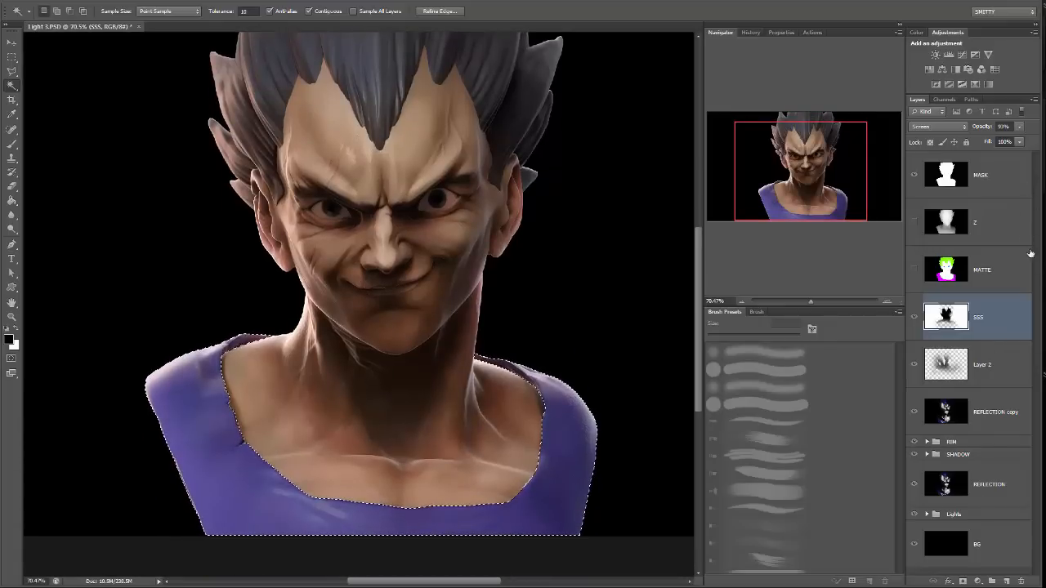
shift+click(1010, 553)
drag(1010, 552, 1007, 580)
key(ctrl+e)
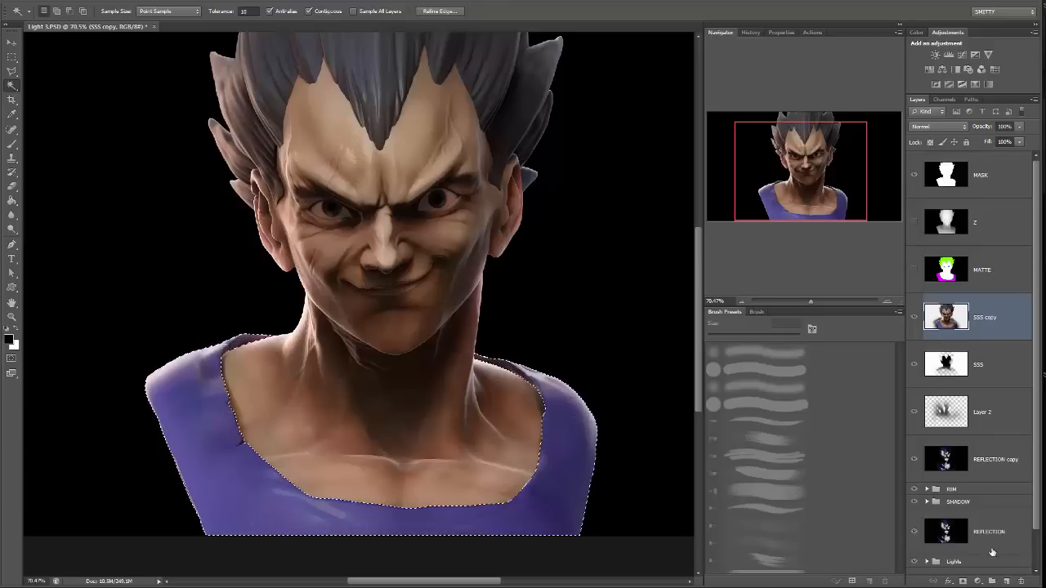
Create a layer group named Comps and move the merged SSS copy layer into it.
click(991, 581)
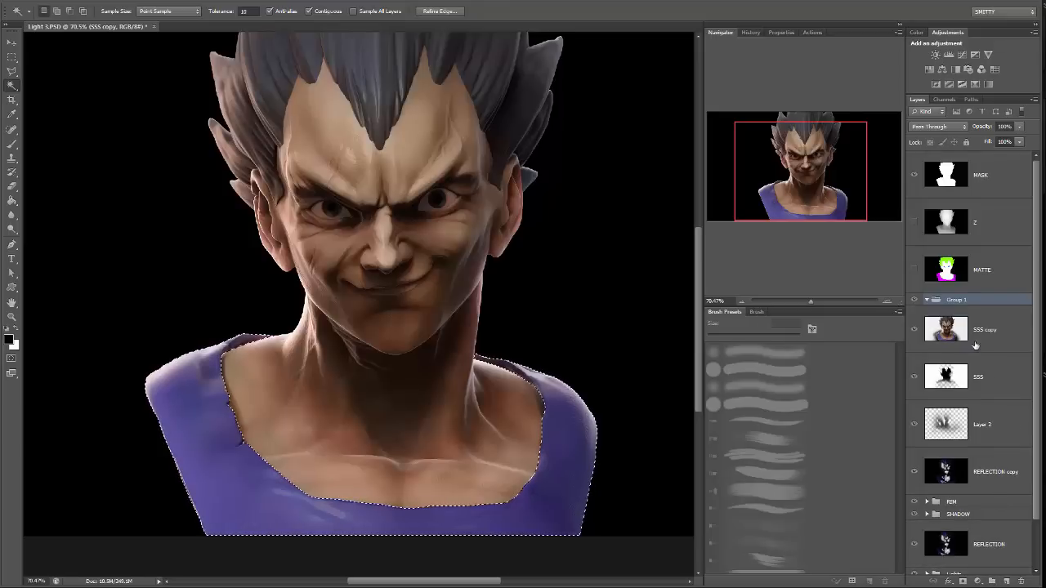
double_click(956, 300)
key(Return)
drag(985, 331, 954, 300)
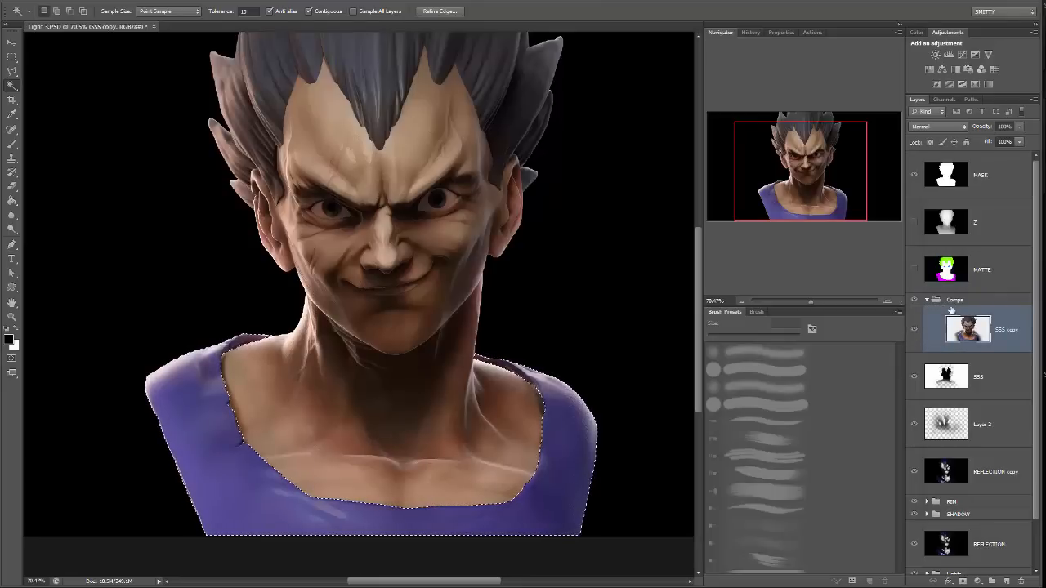
Shift the selected shirt toward darker blue using Hue/Saturation with hue -18, slightly reduced saturation and lightness -32.
drag(480, 266, 513, 314)
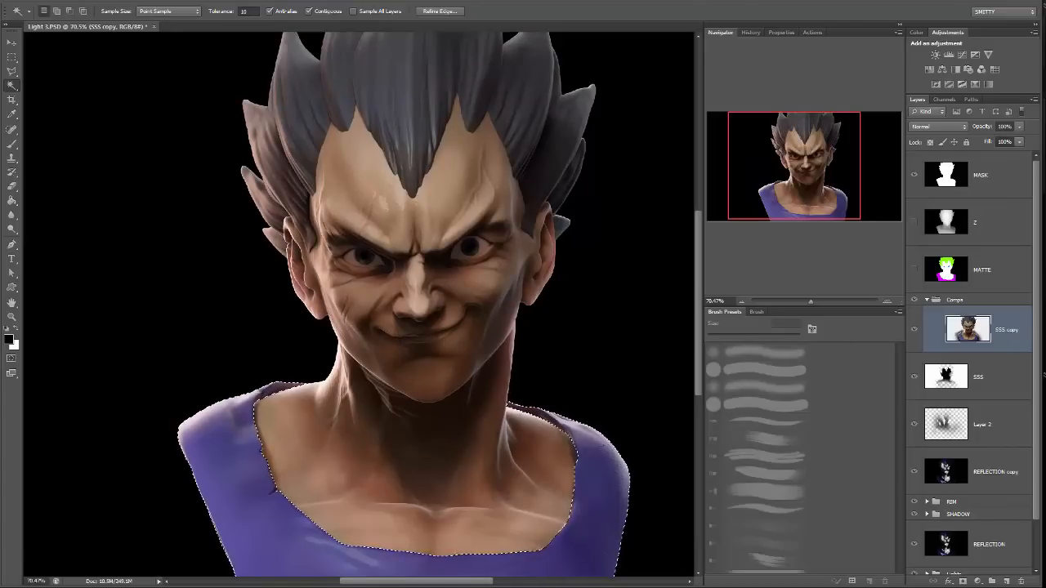
click(82, 3)
mouse_move(91, 21)
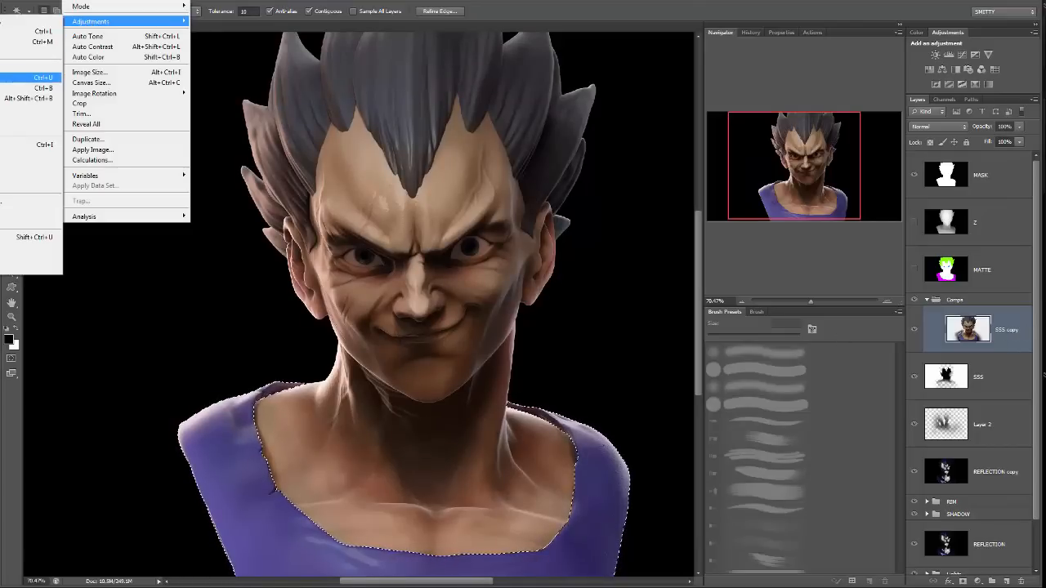
click(33, 77)
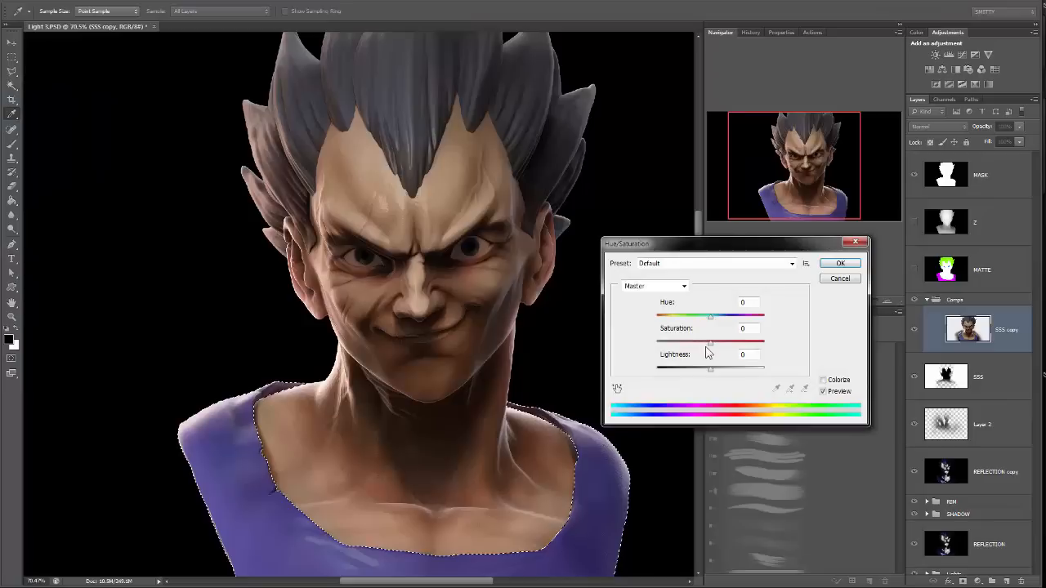
drag(708, 343, 694, 371)
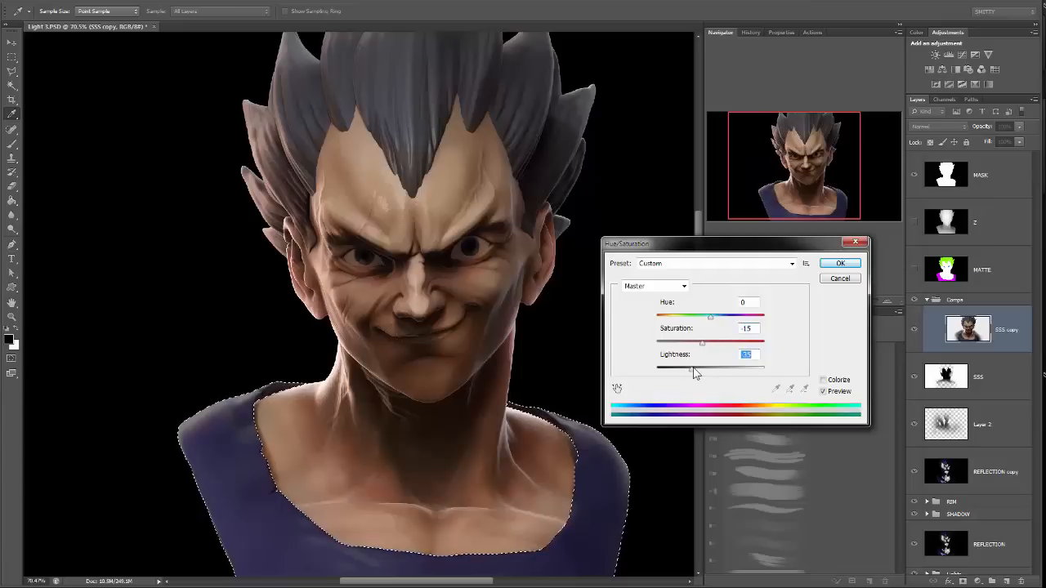
drag(707, 319, 709, 348)
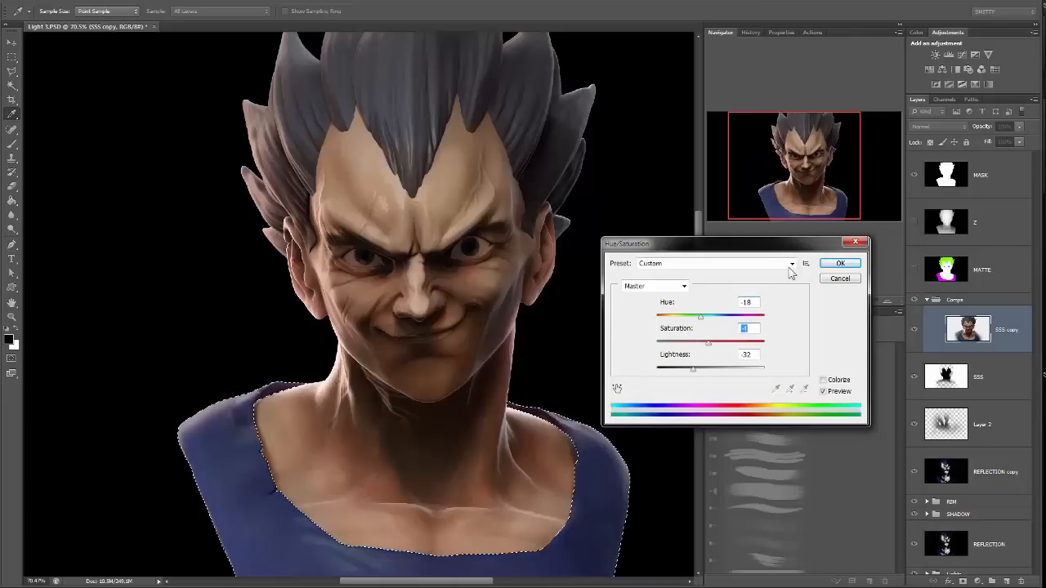
click(832, 266)
Increase the shirt's contrast with Levels by pulling in the white point and setting the black input to 11.
drag(496, 315, 519, 237)
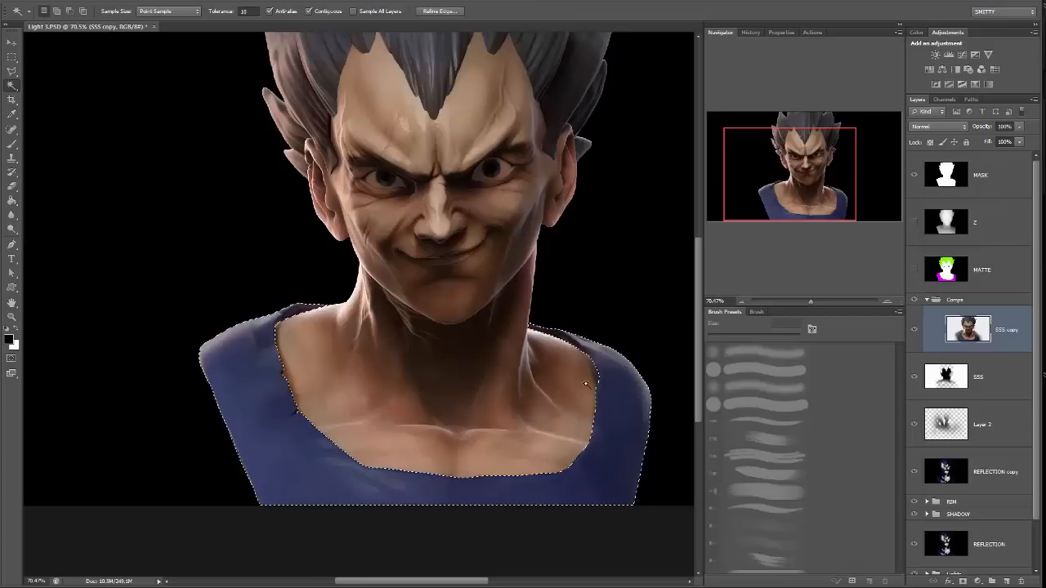
click(74, 3)
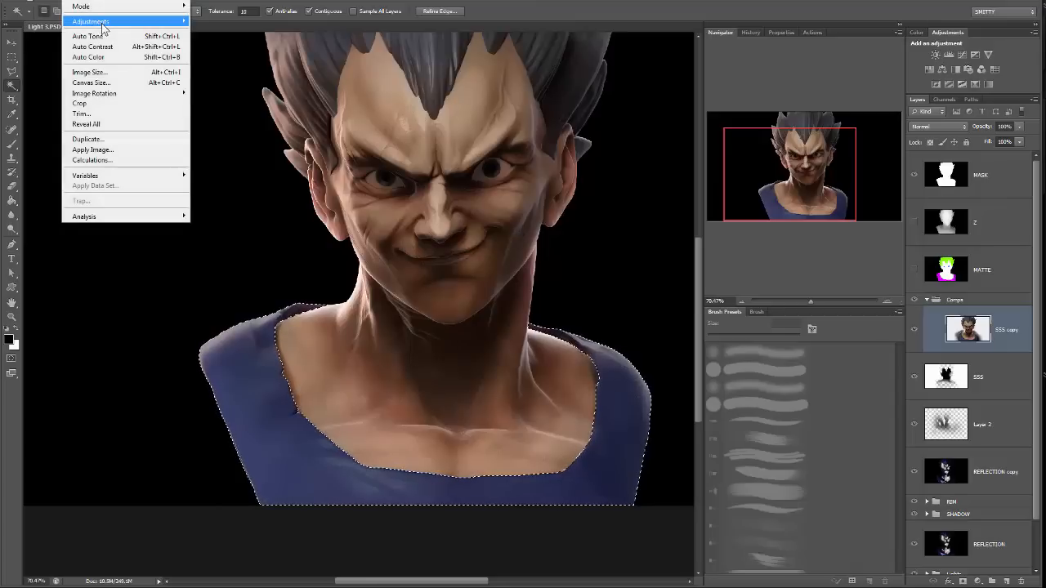
mouse_move(90, 22)
click(30, 33)
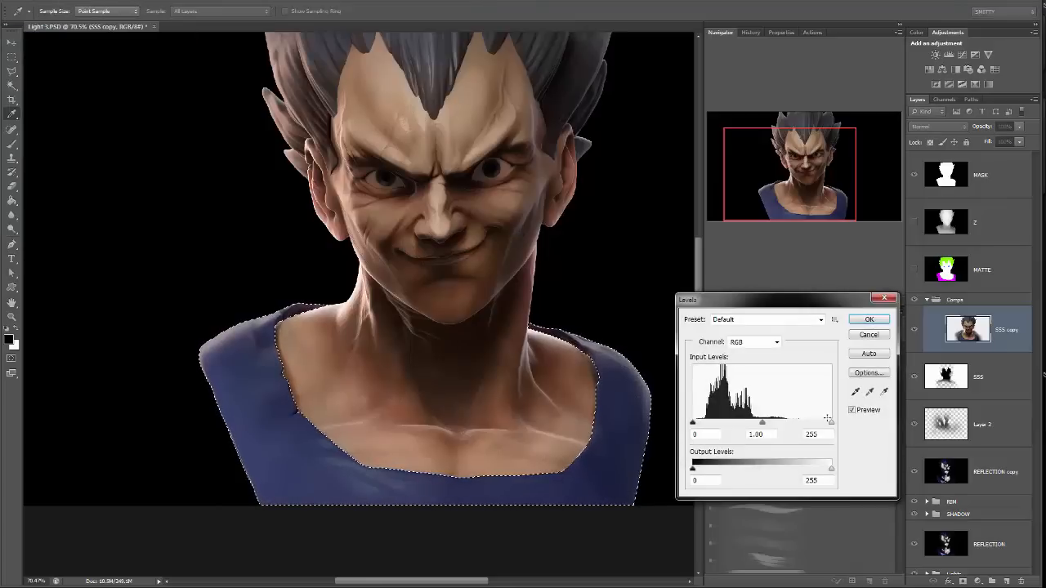
drag(831, 422, 800, 423)
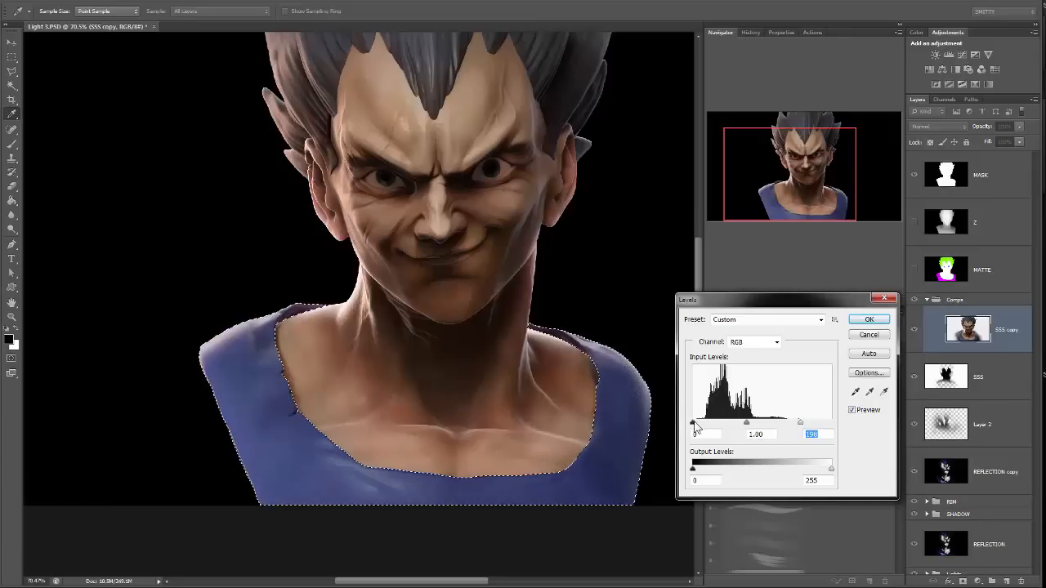
drag(694, 423, 698, 424)
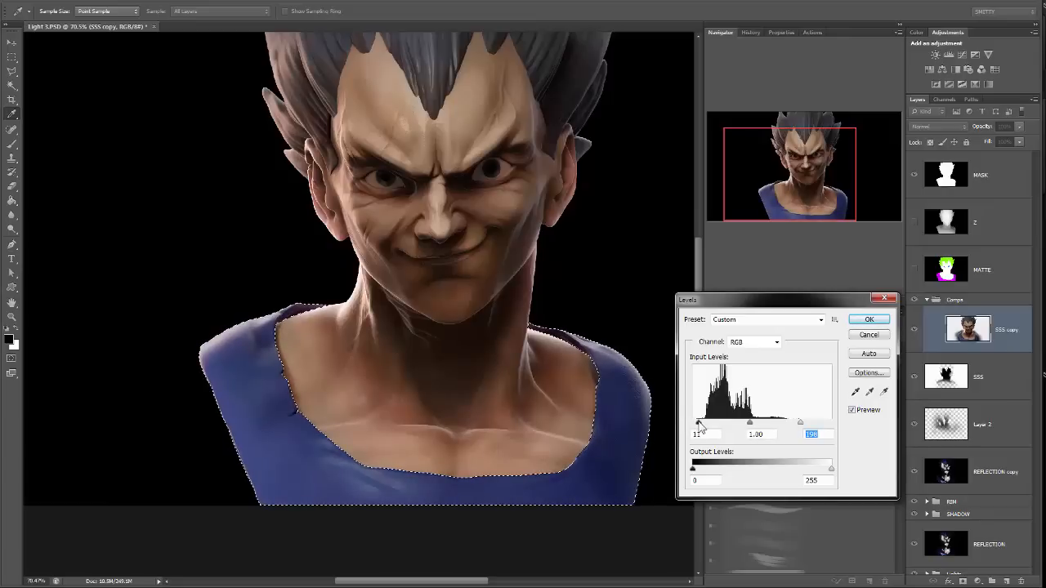
click(871, 321)
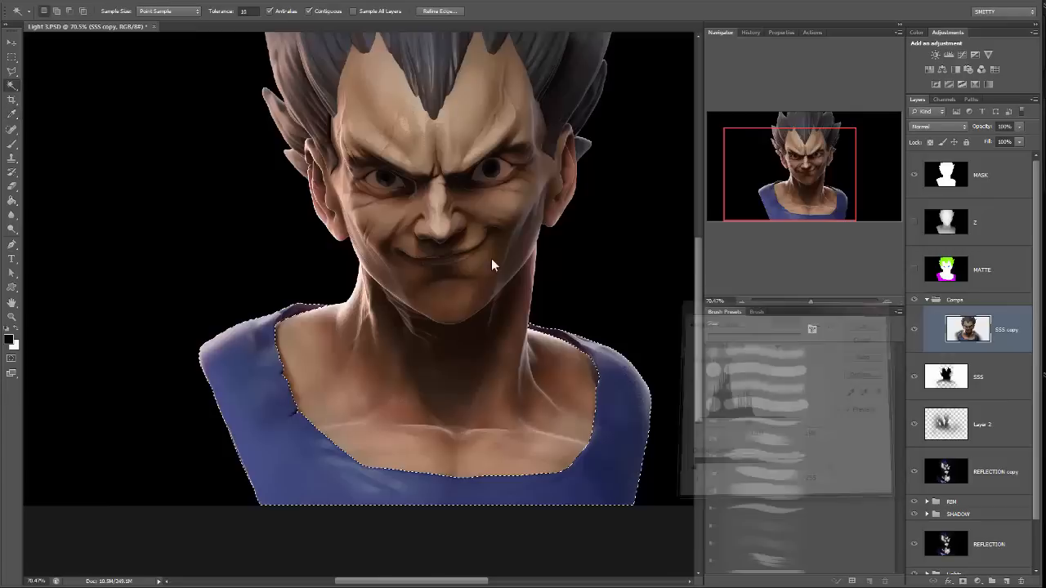
Darken the shirt using Hue/Saturation with saturation -2 and lightness -26, and clear the selection.
click(88, 1)
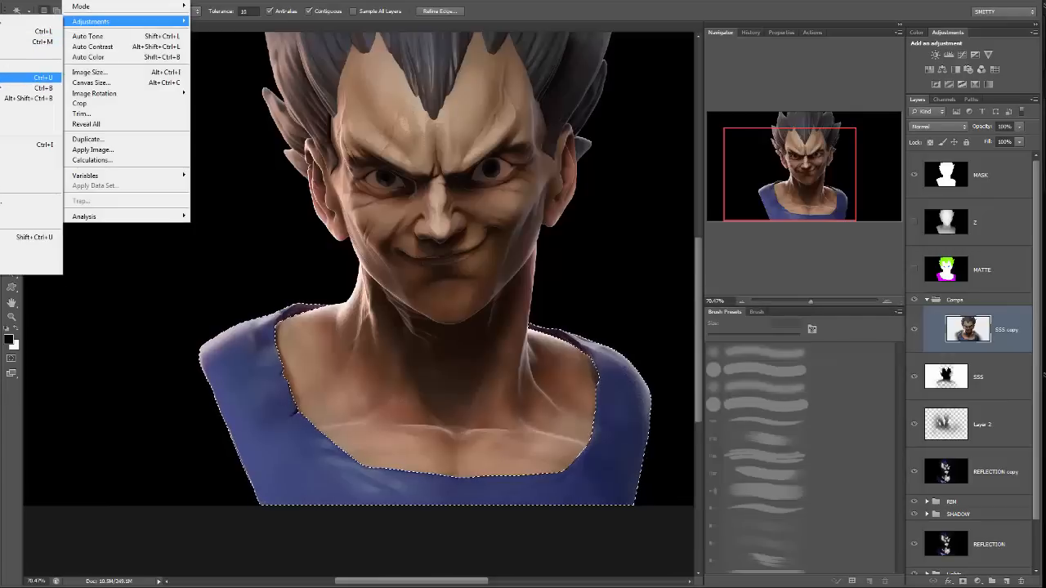
click(33, 77)
drag(710, 341, 699, 376)
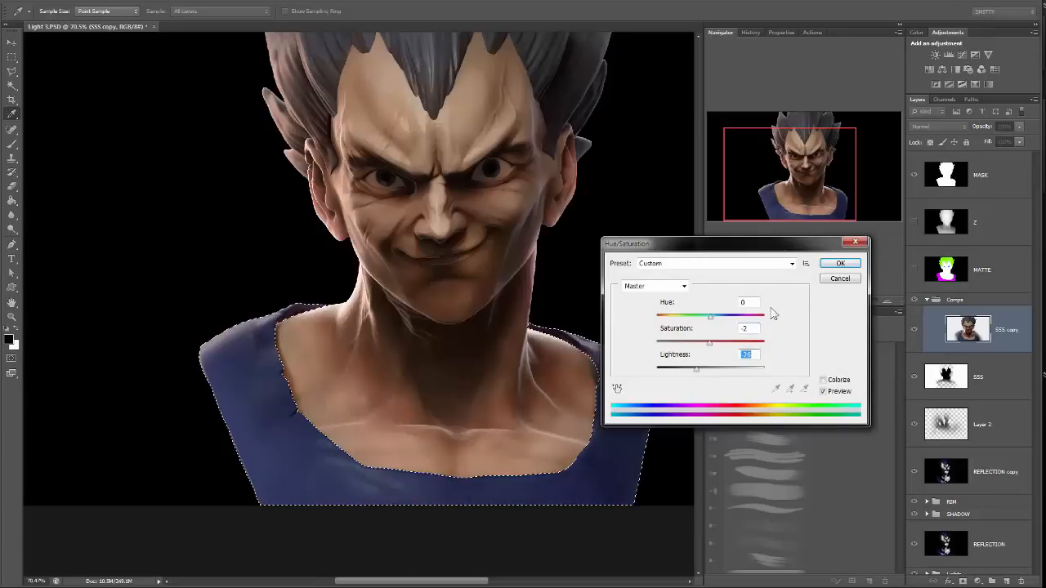
click(839, 263)
drag(582, 257, 550, 282)
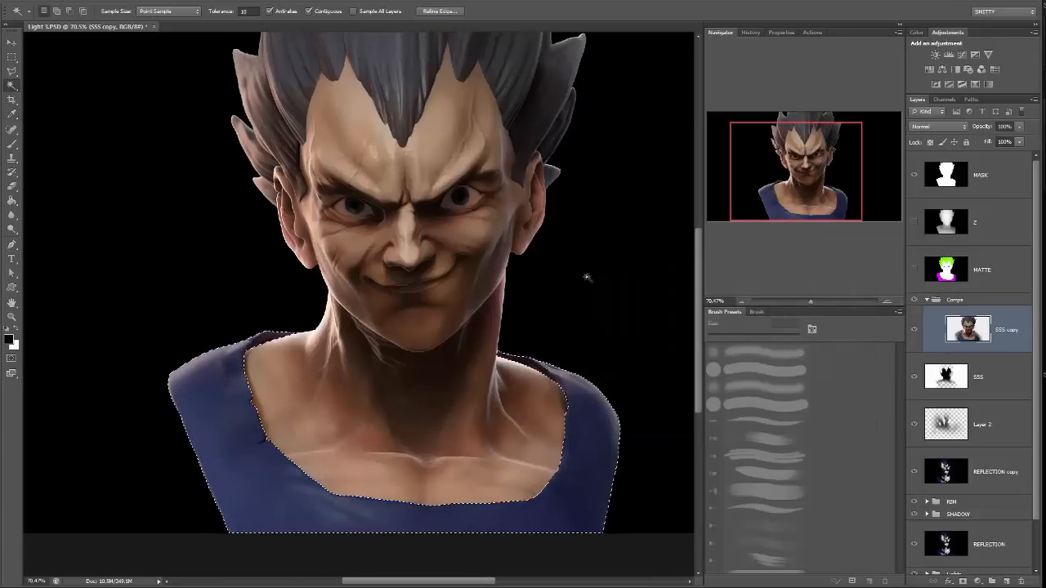
key(m)
key(ctrl+d)
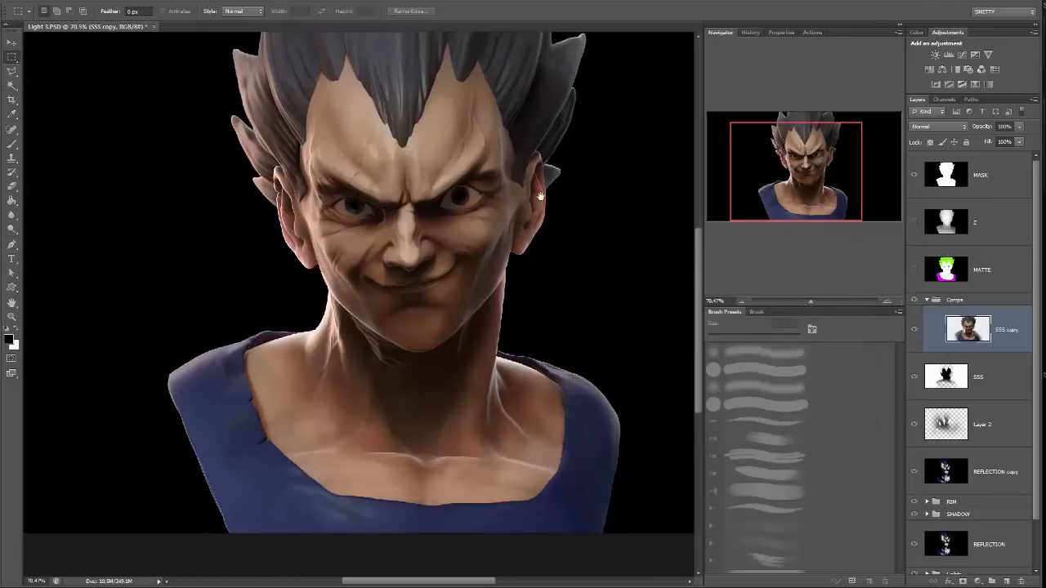
Select the hair region from the hidden MATTE layer with the Magic Wand.
drag(539, 194, 558, 243)
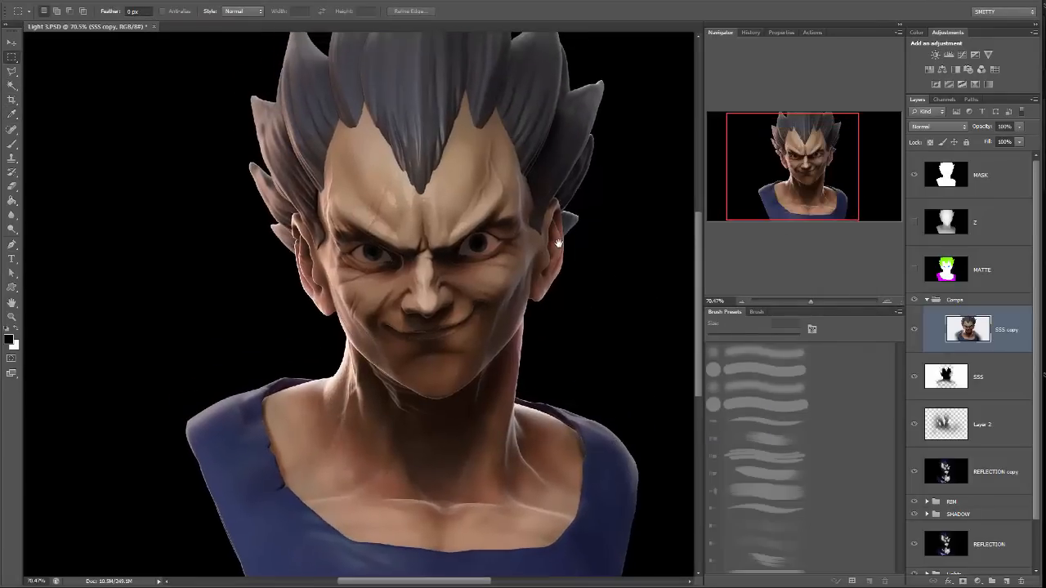
click(992, 262)
key(w)
click(446, 122)
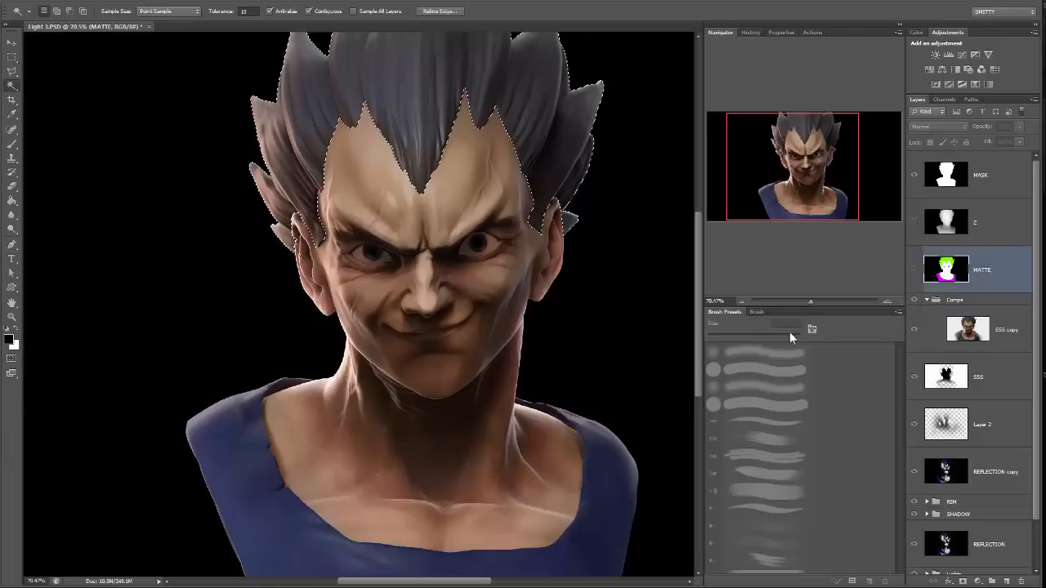
Adjust the hair on the SSS copy layer using Levels with midtones 0.83 and white input 223, and clear the selection.
click(968, 330)
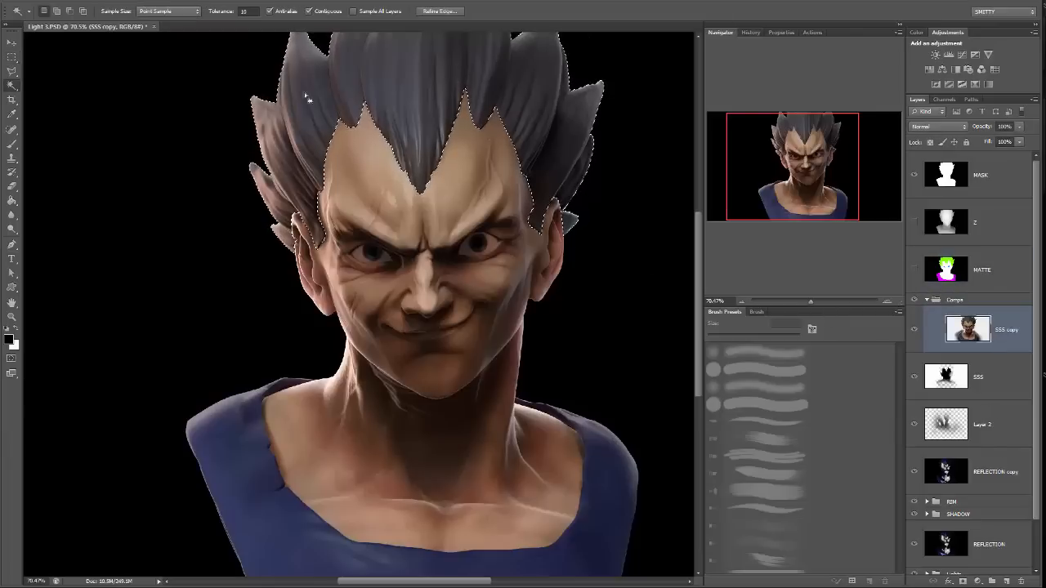
click(90, 4)
mouse_move(90, 21)
click(33, 34)
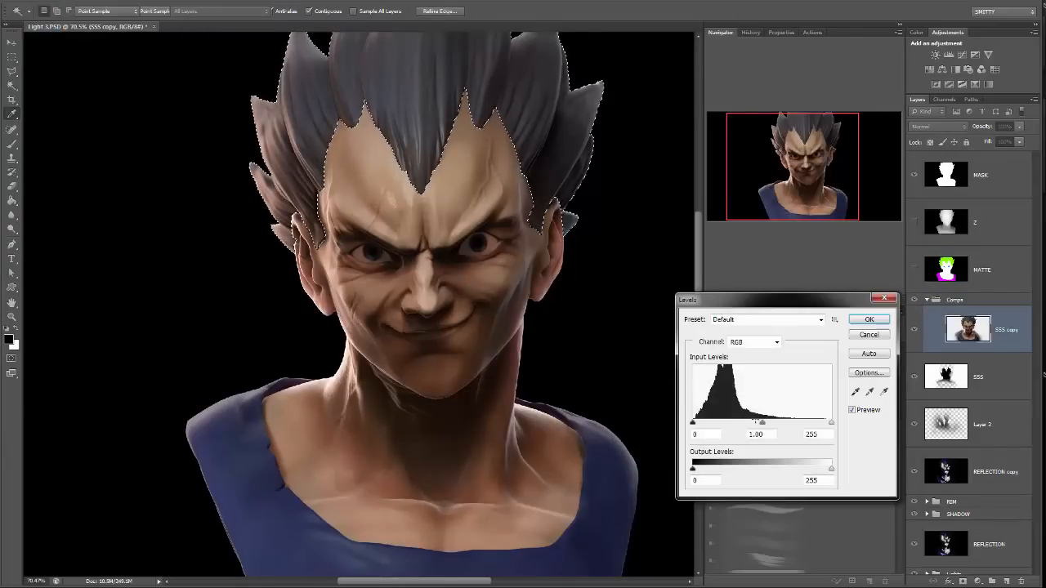
drag(761, 422, 820, 423)
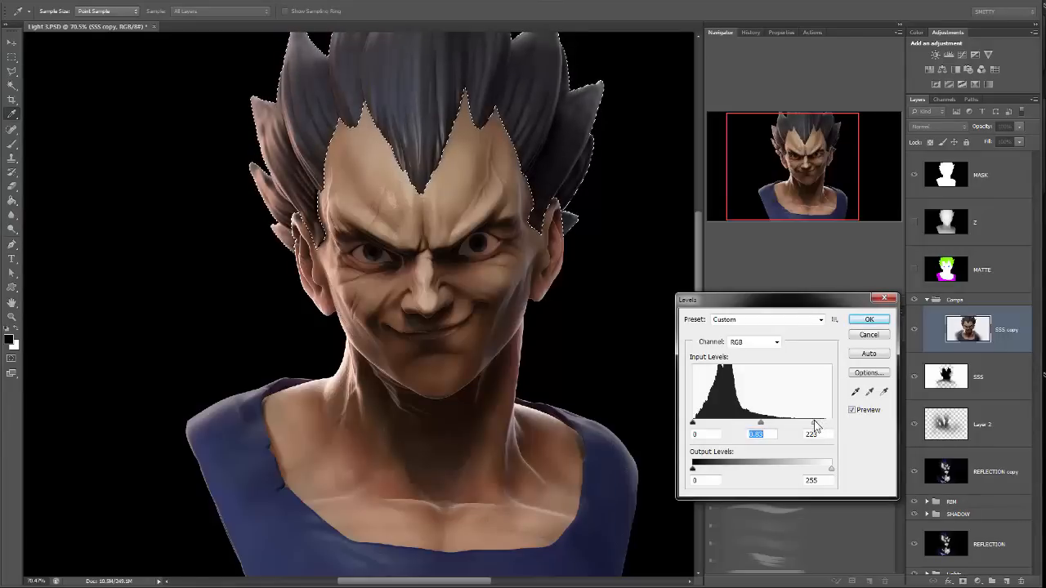
click(815, 422)
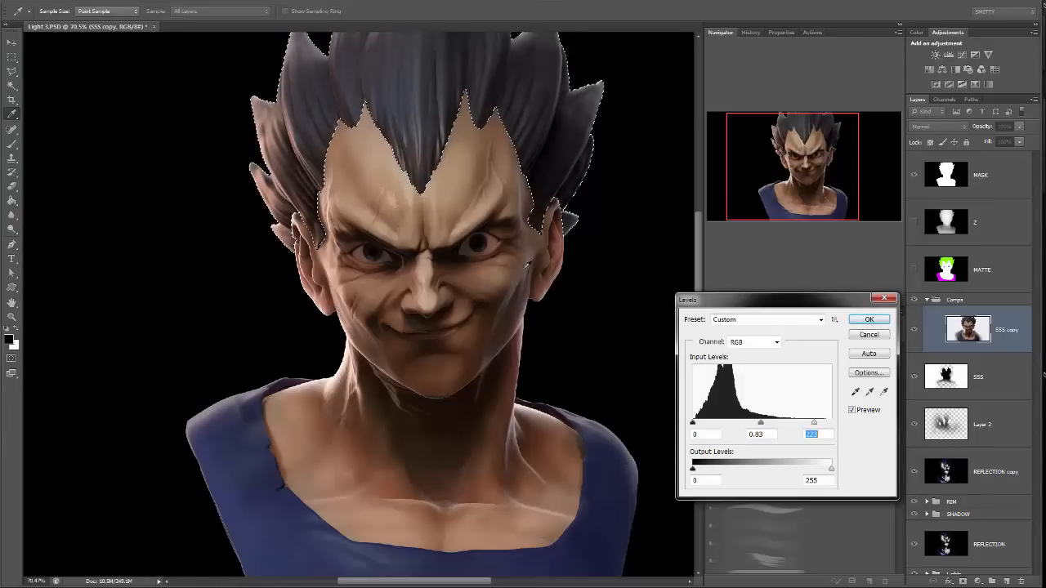
click(869, 321)
key(m)
key(ctrl+d)
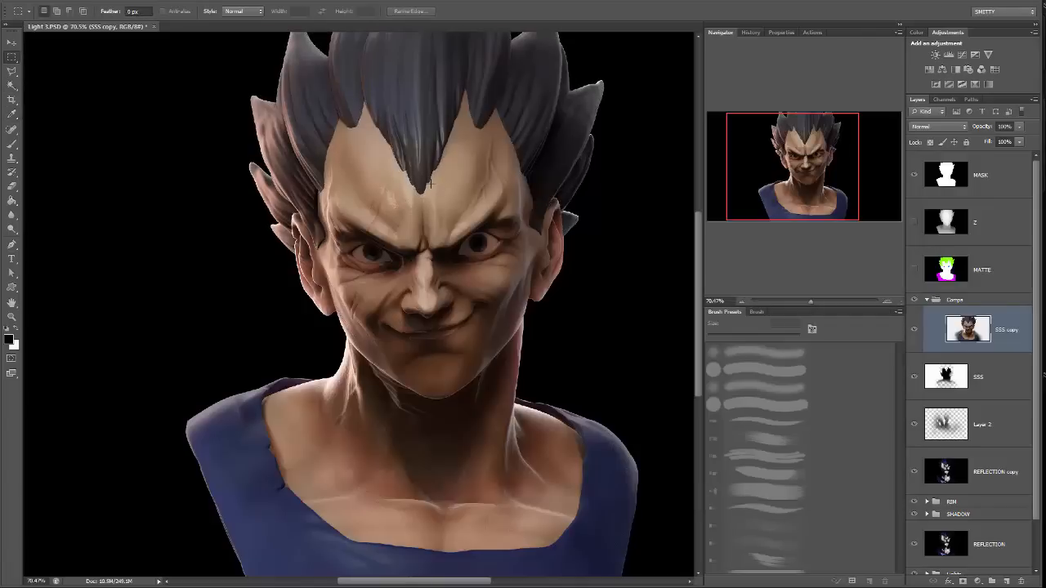
Select both eyes from the MATTE layer with the Magic Wand.
key(ctrl+plus)
key(ctrl+plus)
drag(430, 183, 322, 236)
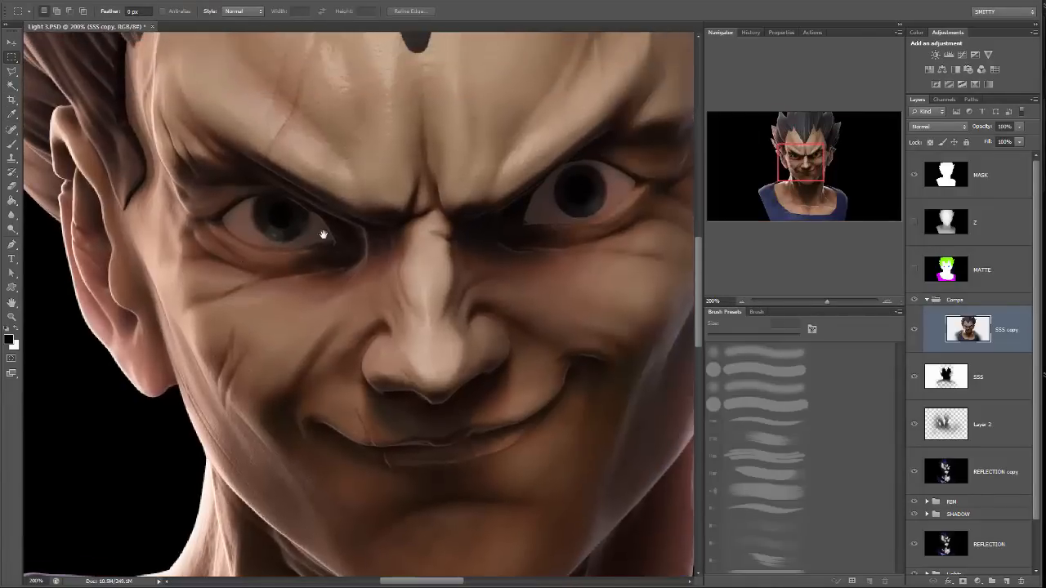
click(985, 275)
key(w)
click(563, 195)
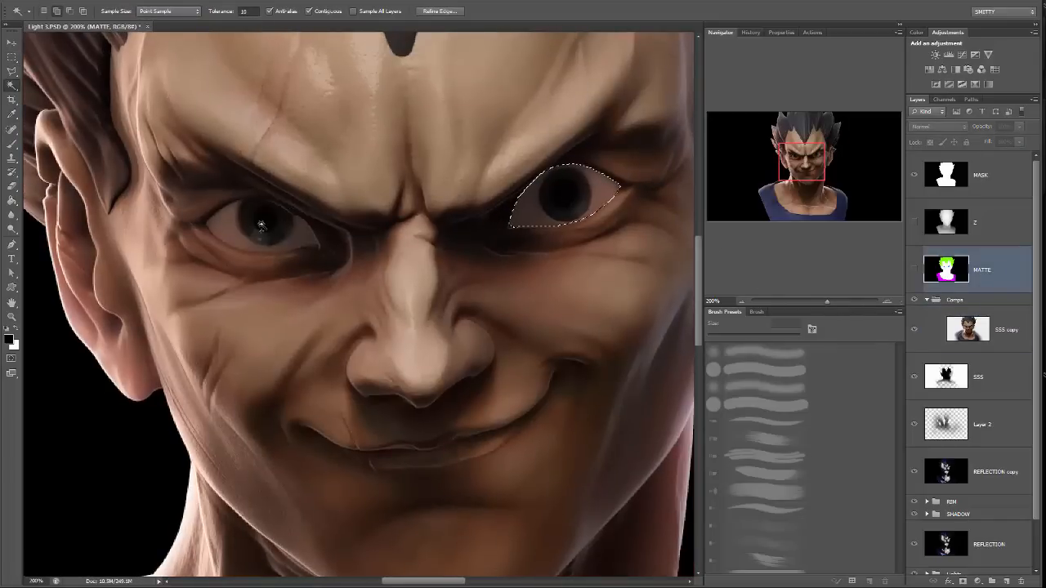
Add a new layer above the SSS copy layer and choose a soft round brush for painting the eyes.
click(1013, 332)
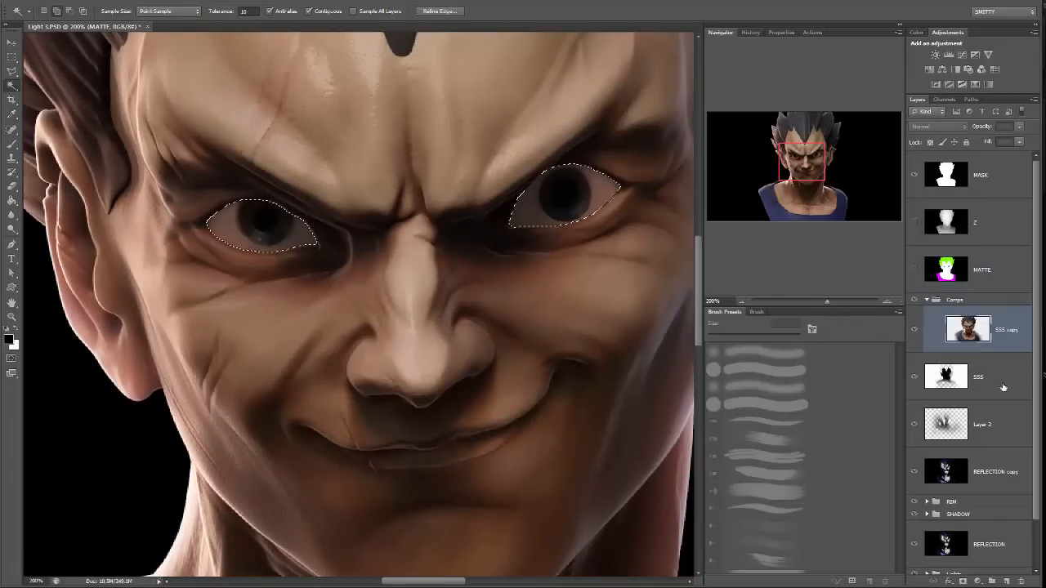
click(1005, 580)
key(b)
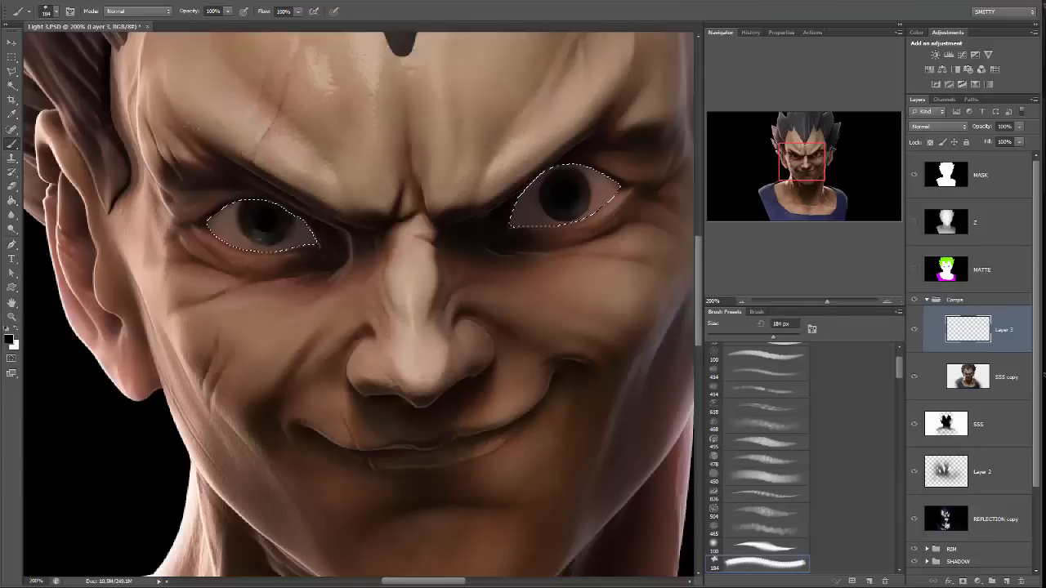
click(55, 11)
scroll(129, 131, up, 5)
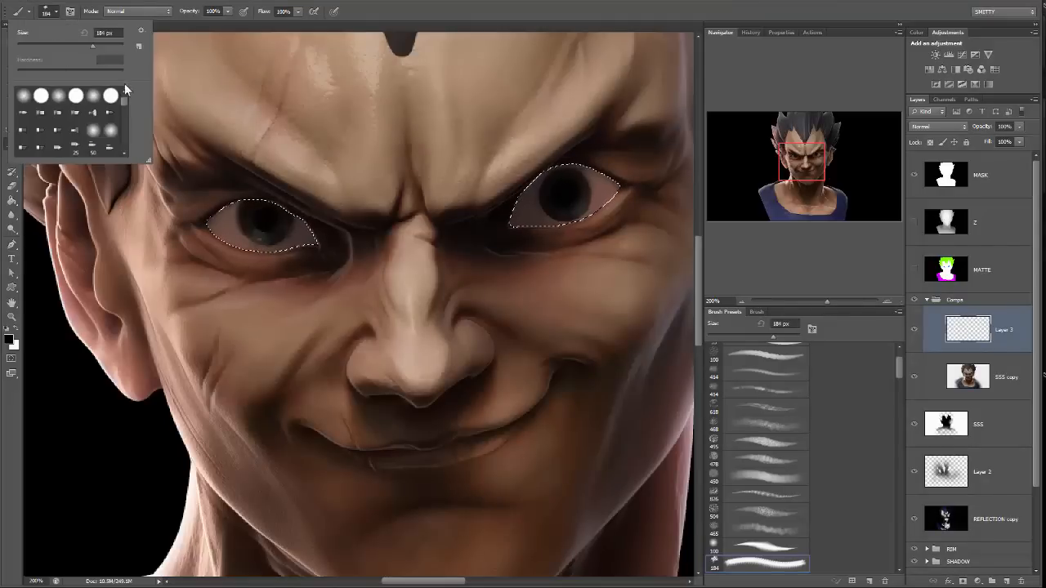
click(75, 95)
key(Return)
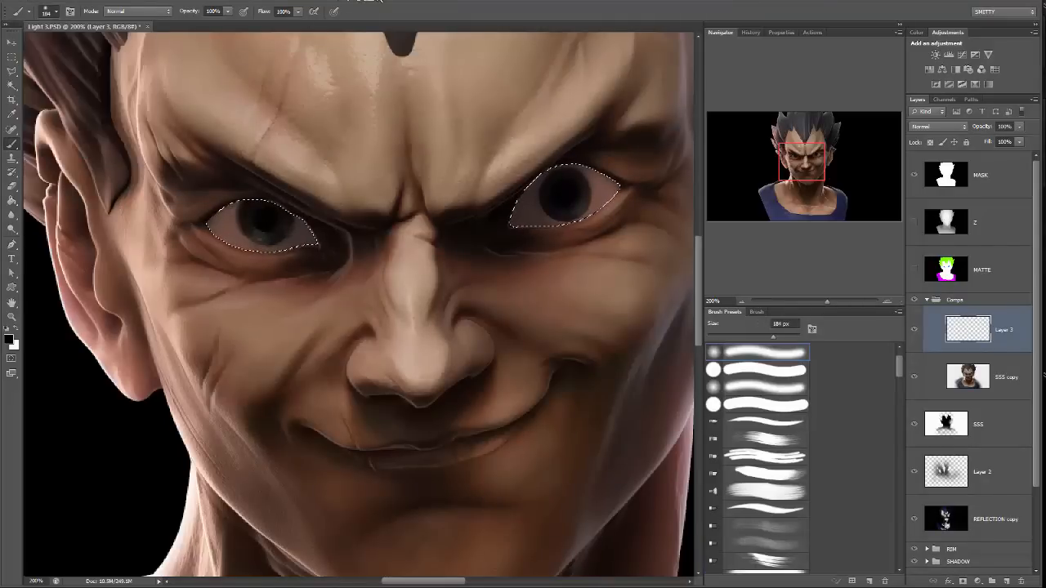
Sample a dark skin tone beside the eye as the paint colour and reduce the brush size to 45 px.
alt+click(207, 193)
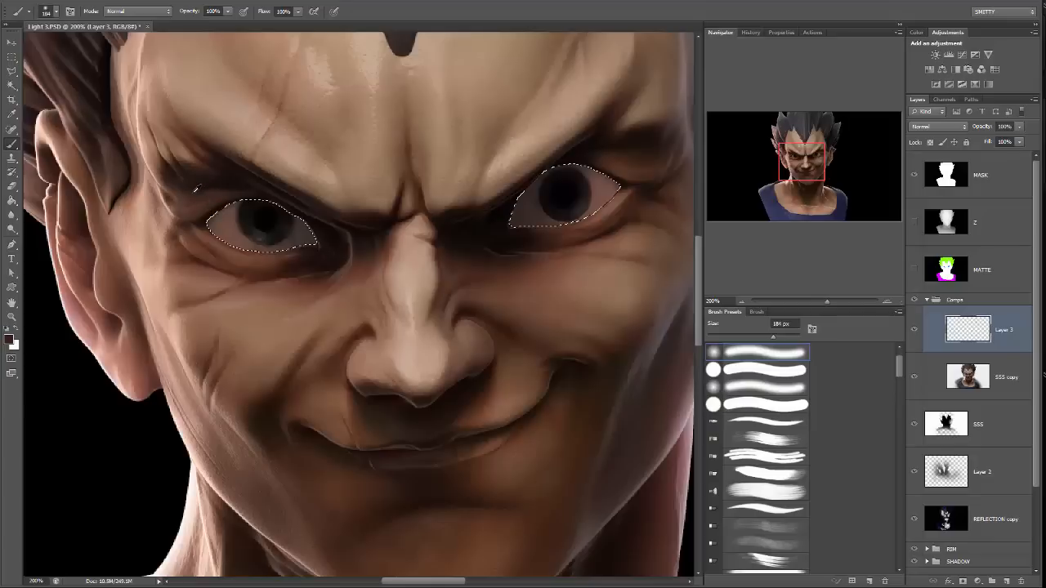
key(bracketleft)
key(bracketleft)
key(bracketleft)
key(bracketleft)
key(bracketleft)
key(bracketleft)
key(bracketleft)
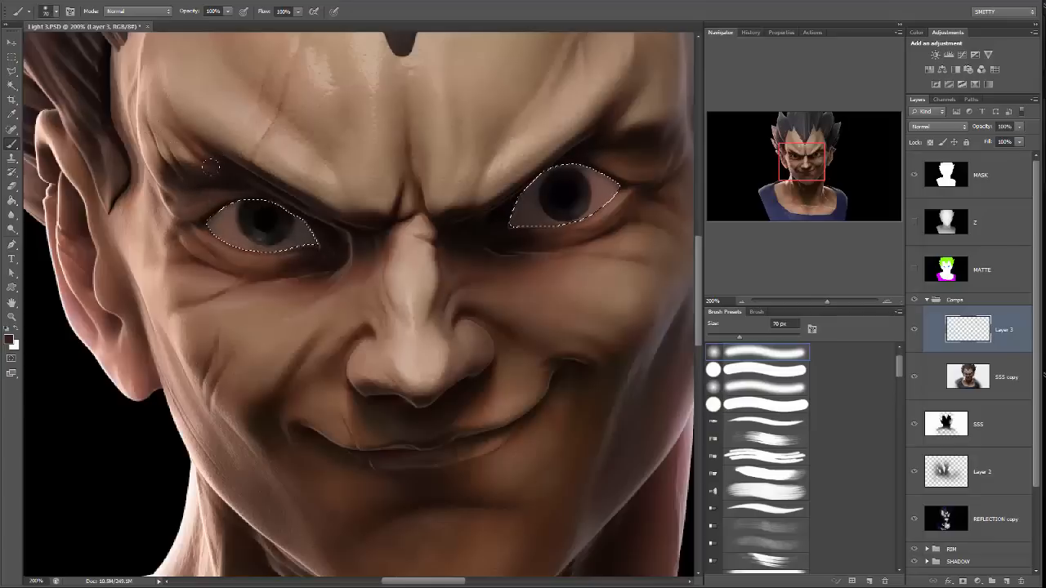
key(bracketleft)
key(bracketleft)
key(bracketleft)
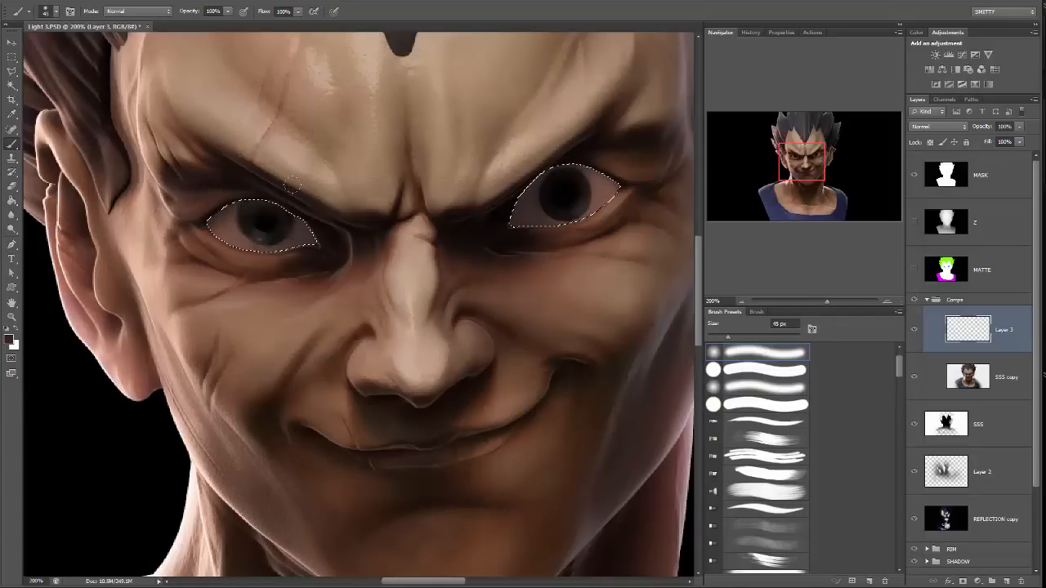
Paint soft dark shading along the upper edges of both selected eyes on Layer 3.
drag(292, 185, 328, 209)
key(ctrl+z)
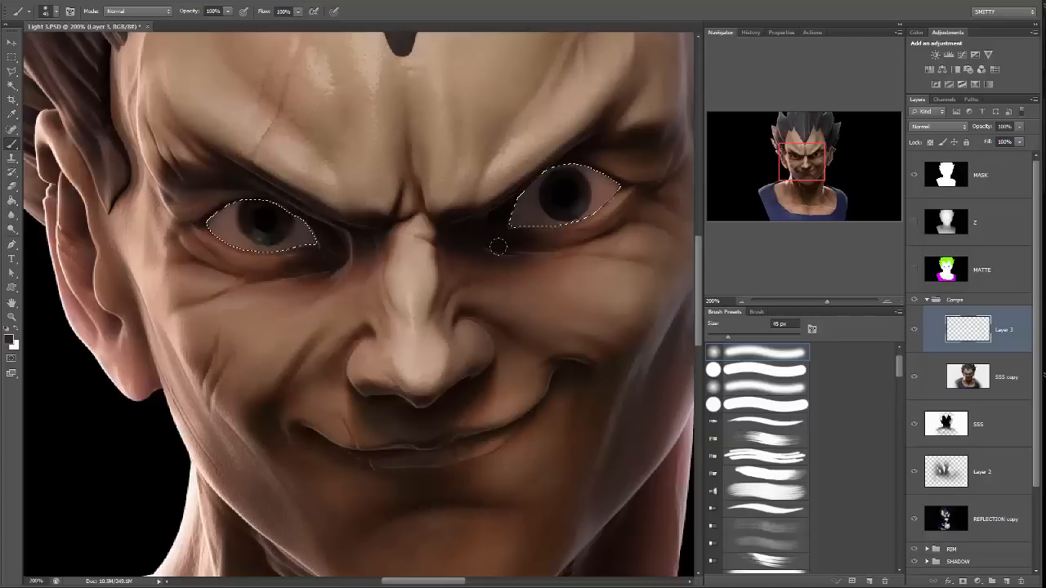
drag(532, 179, 466, 259)
key(ctrl+z)
drag(585, 238, 484, 219)
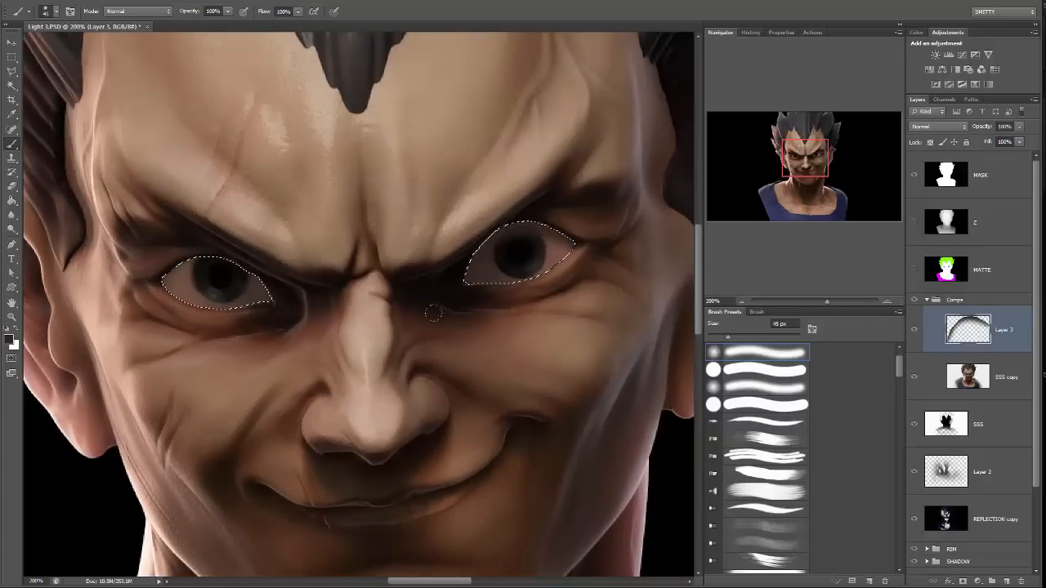
drag(578, 235, 547, 274)
drag(313, 294, 379, 308)
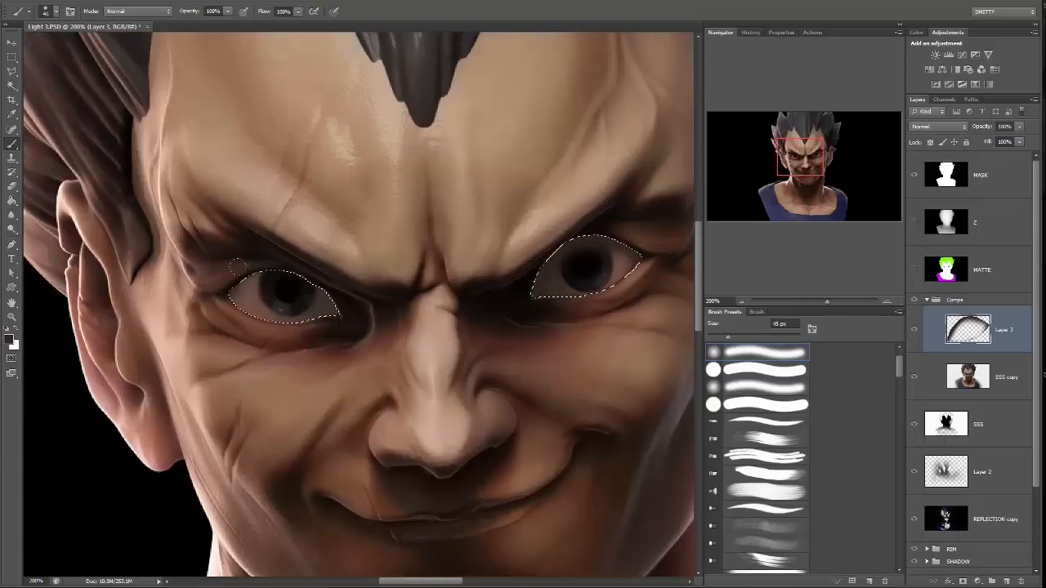
drag(237, 272, 340, 313)
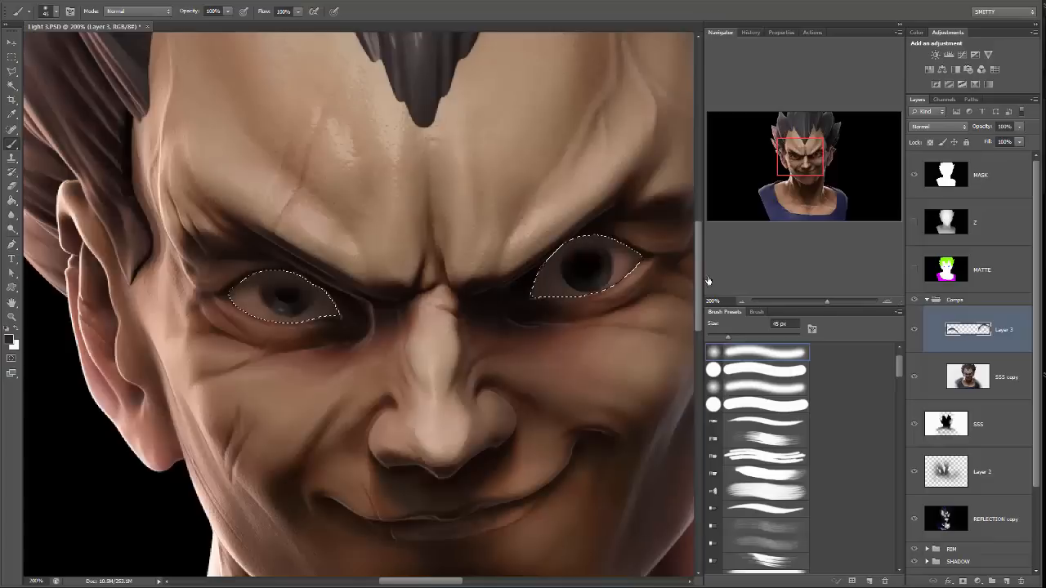
Set Layer 3's blend mode to Multiply and paint more shading around the eye edges.
click(937, 126)
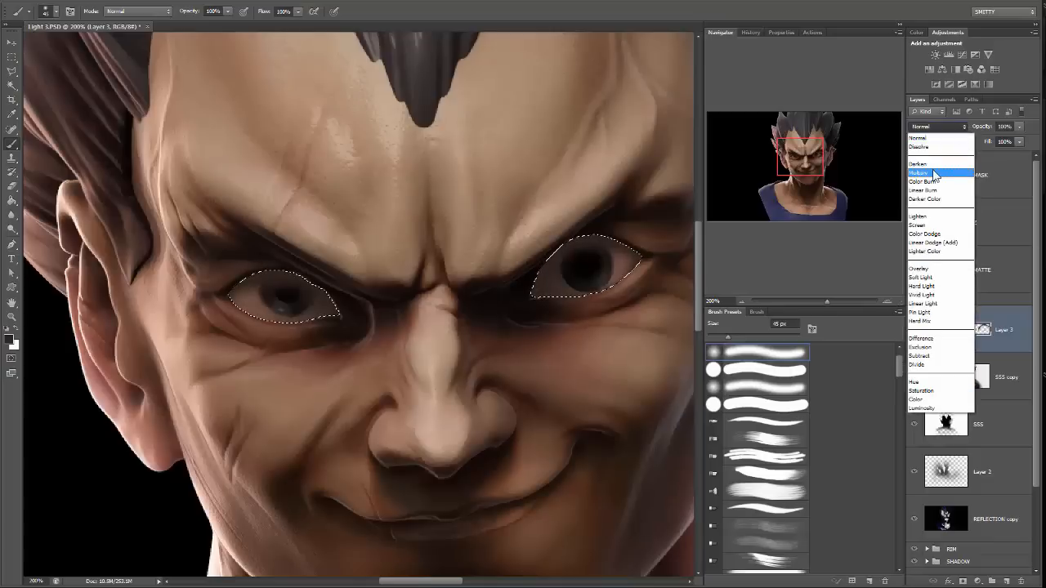
click(930, 174)
drag(466, 294, 426, 287)
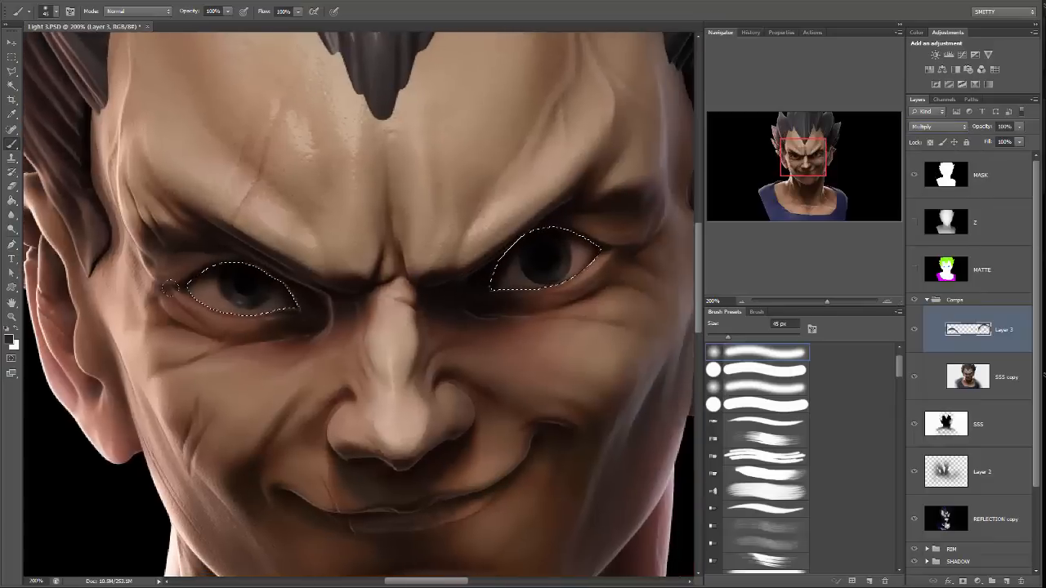
mouse_move(196, 284)
mouse_down()
mouse_move(201, 297)
mouse_move(261, 316)
mouse_up()
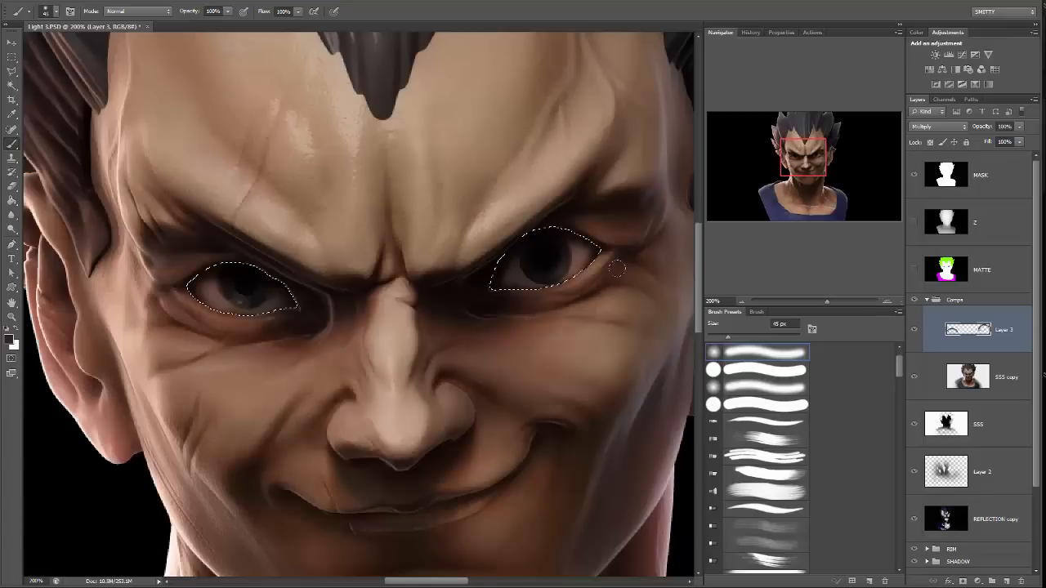
Lower the eye shading layer's opacity to 56% and clear the selection.
click(1019, 126)
mouse_move(1019, 140)
mouse_down()
mouse_move(987, 143)
mouse_move(994, 138)
mouse_up()
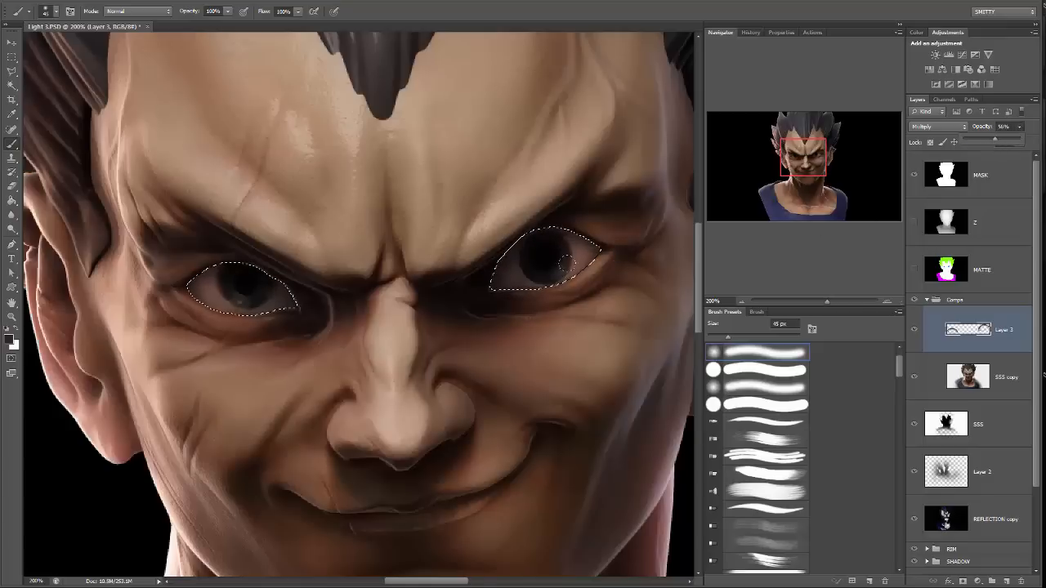
key(m)
key(ctrl+d)
Compare the eyes with and without the shading layer, up close and from further out.
key(ctrl+minus)
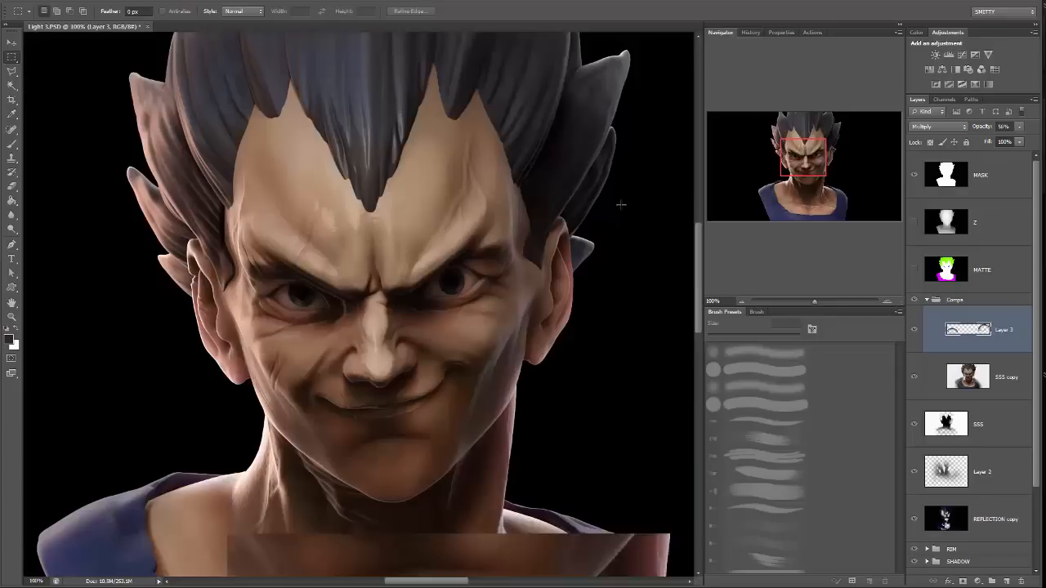
key(ctrl+plus)
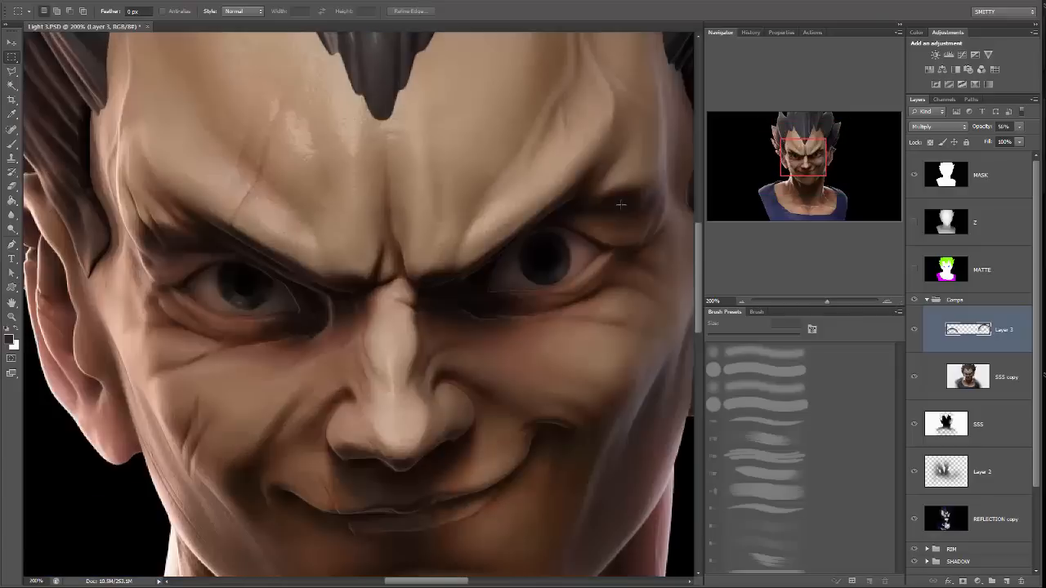
click(914, 333)
click(914, 333)
click(914, 331)
click(914, 331)
click(914, 331)
click(914, 331)
drag(827, 302, 814, 301)
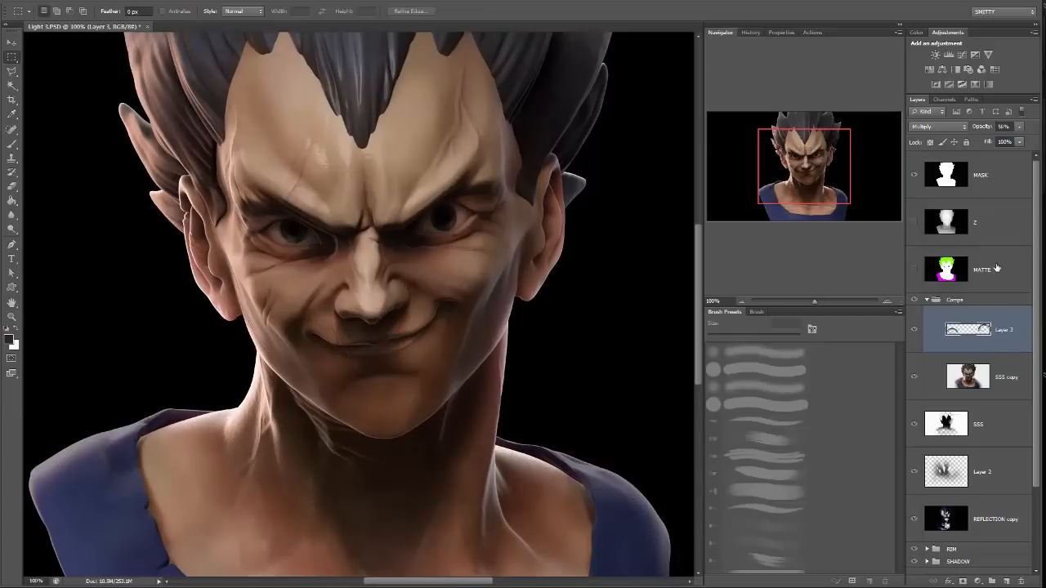
Select both eyes again from the hidden MATTE layer with the Magic Wand.
click(996, 268)
key(w)
click(463, 219)
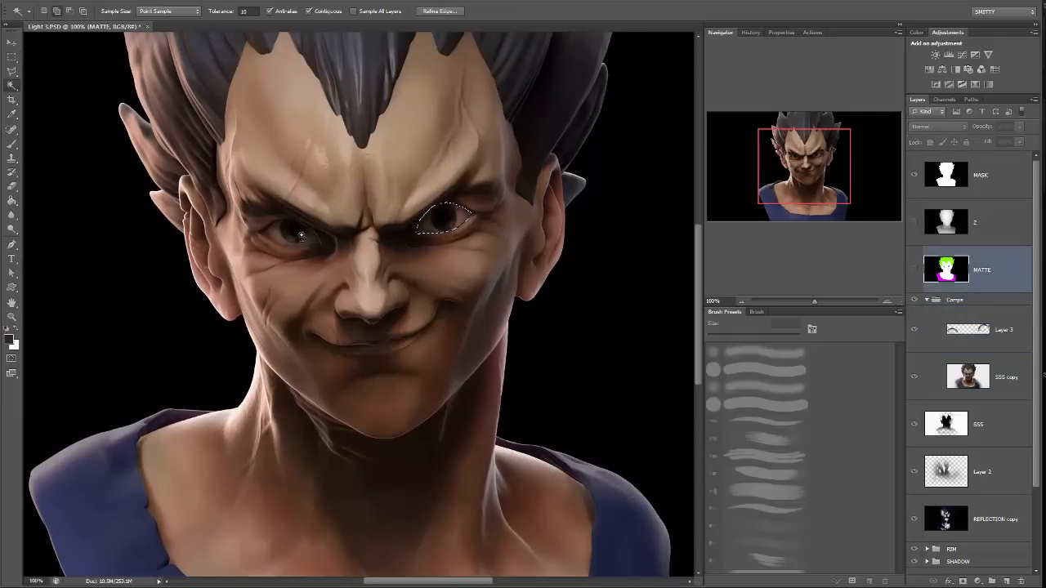
shift+click(300, 235)
Adjust the selected eyes on the SSS copy layer using Levels with midtones 0.80 and white input 197.
click(1013, 359)
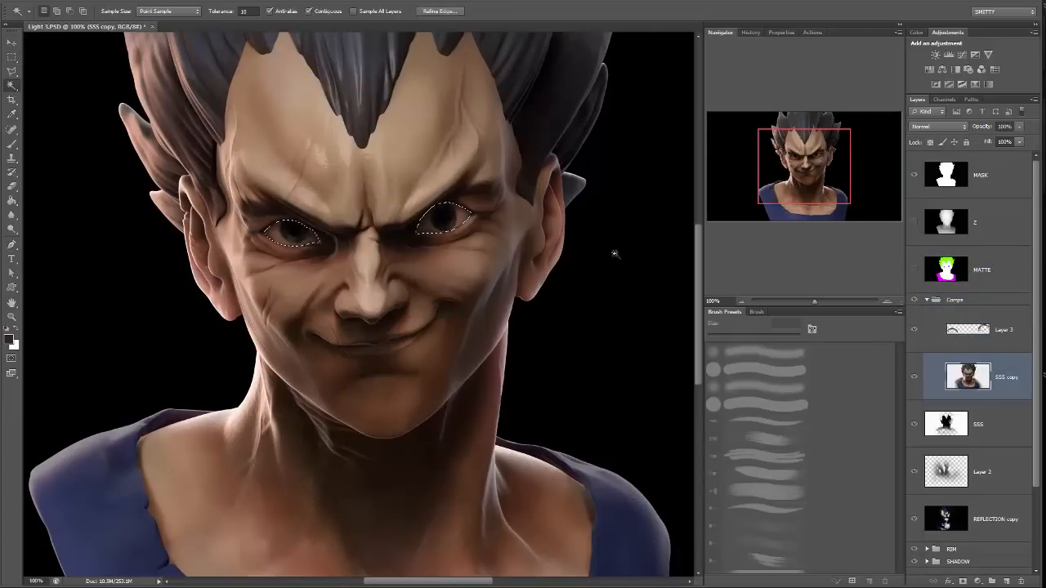
click(85, 3)
mouse_move(94, 22)
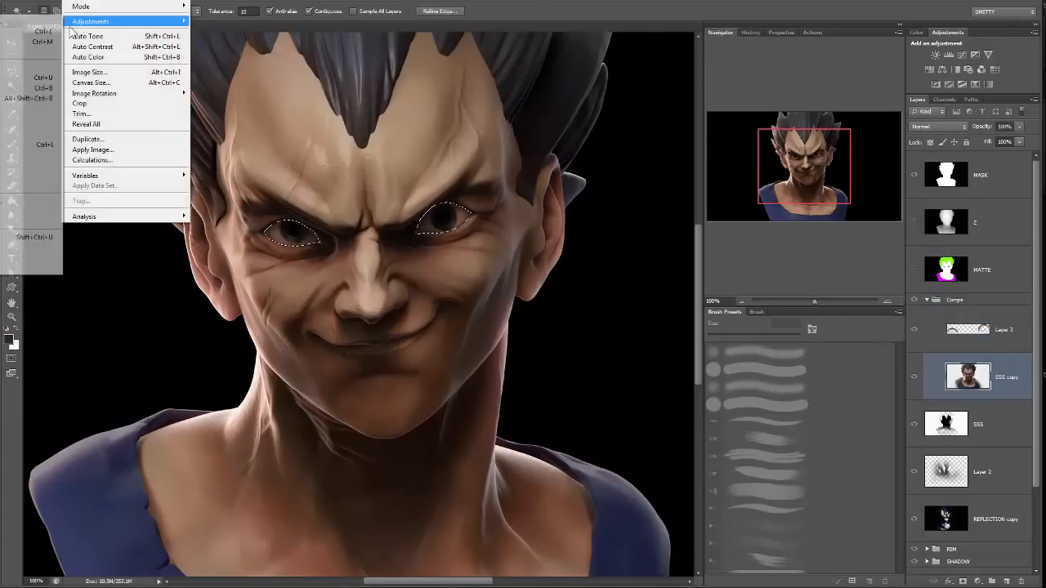
click(22, 39)
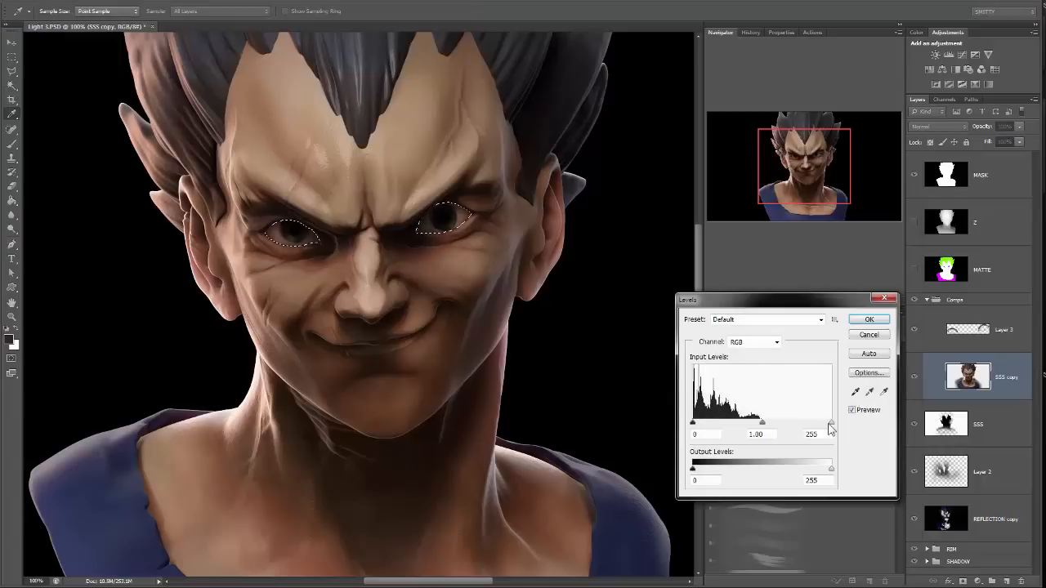
drag(831, 423, 756, 424)
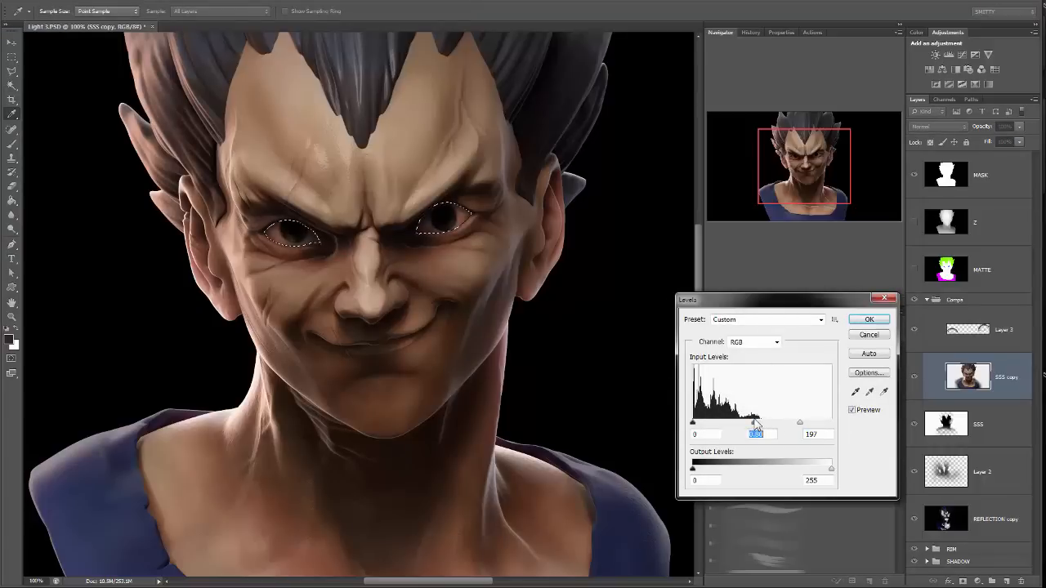
click(867, 319)
Set the selected eyes' saturation to -43 with Hue/Saturation and clear the selection.
click(59, 2)
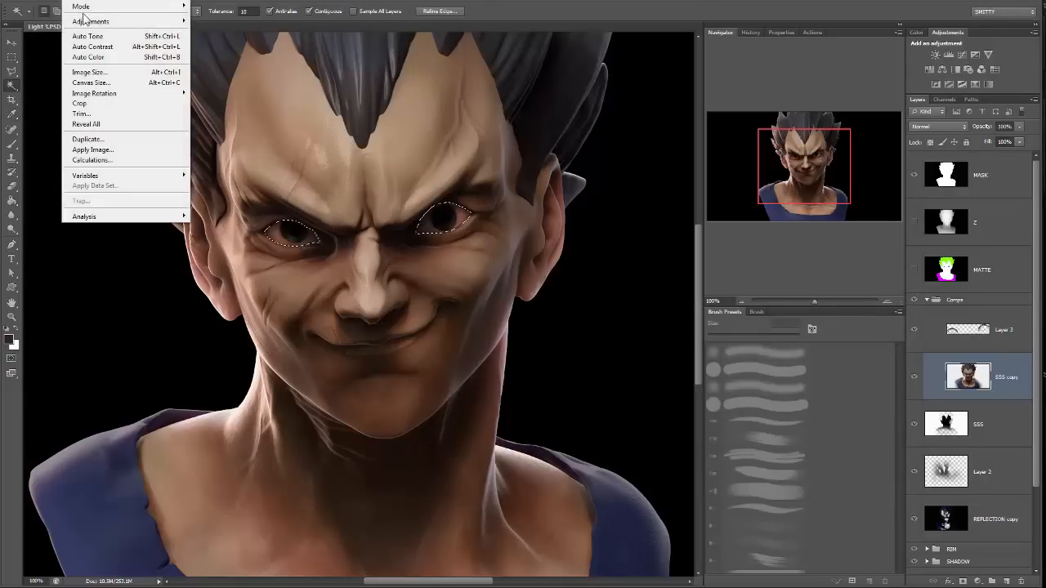
mouse_move(89, 23)
click(4, 79)
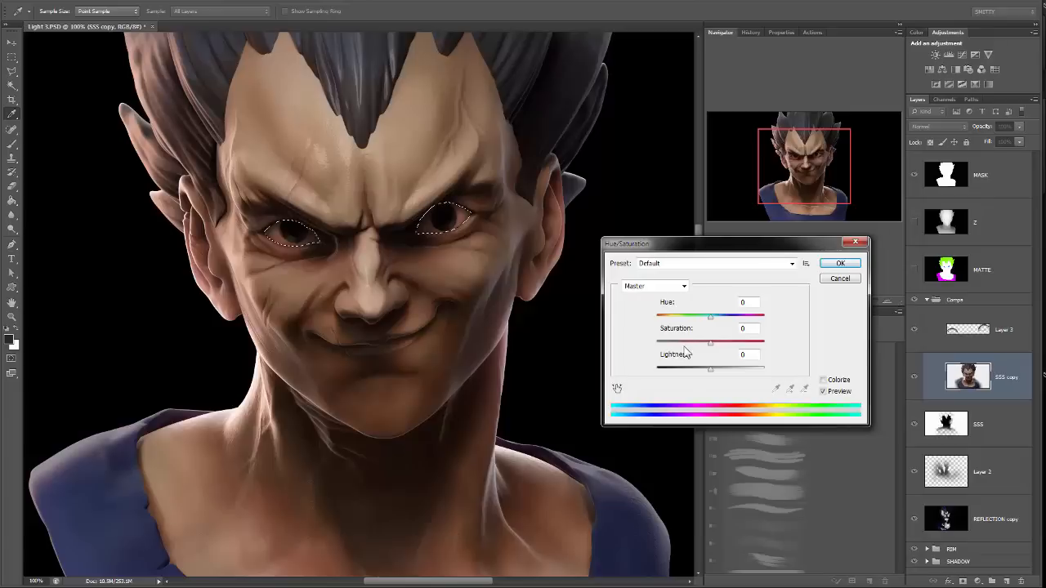
click(687, 343)
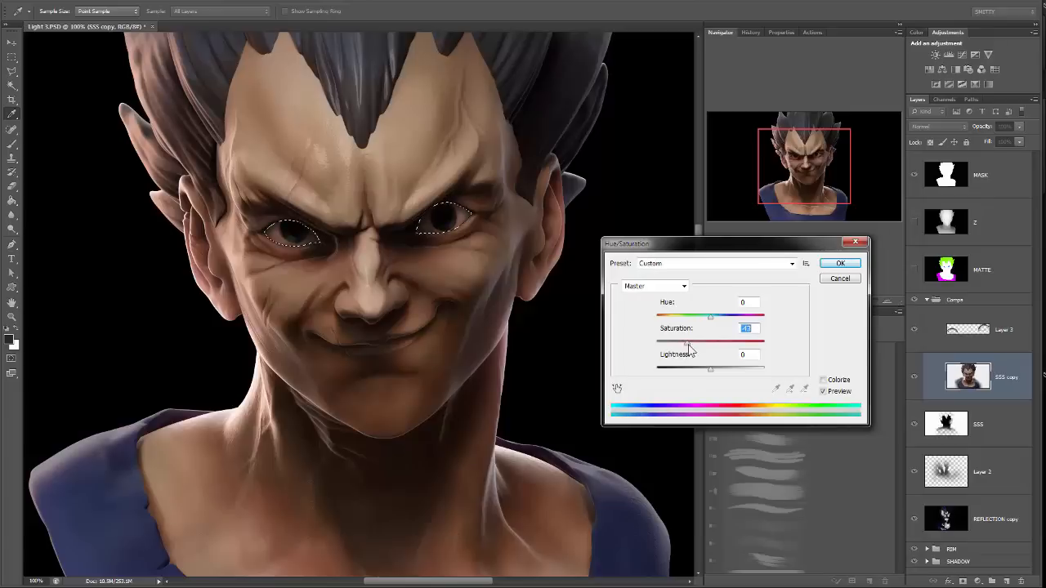
click(840, 263)
key(ctrl+d)
key(m)
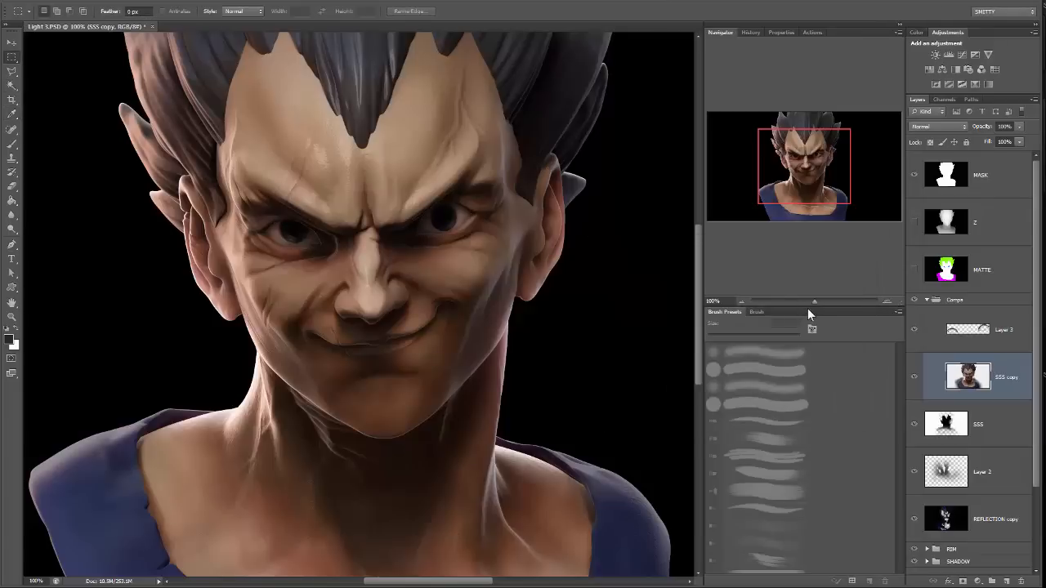
Duplicate Layer 3 and SSS copy together and merge the two duplicates into one layer.
drag(817, 301, 809, 301)
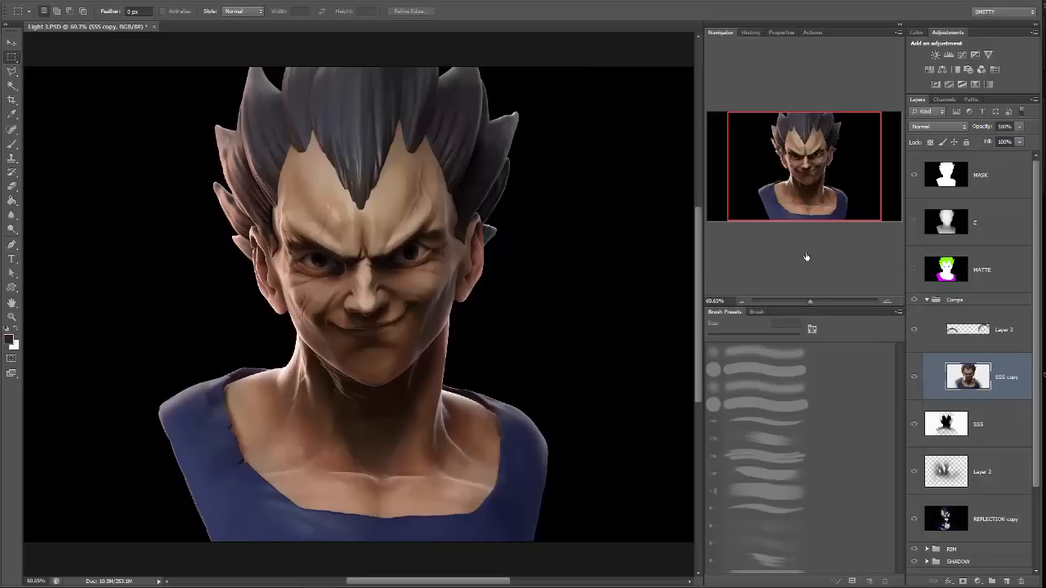
shift+click(1009, 329)
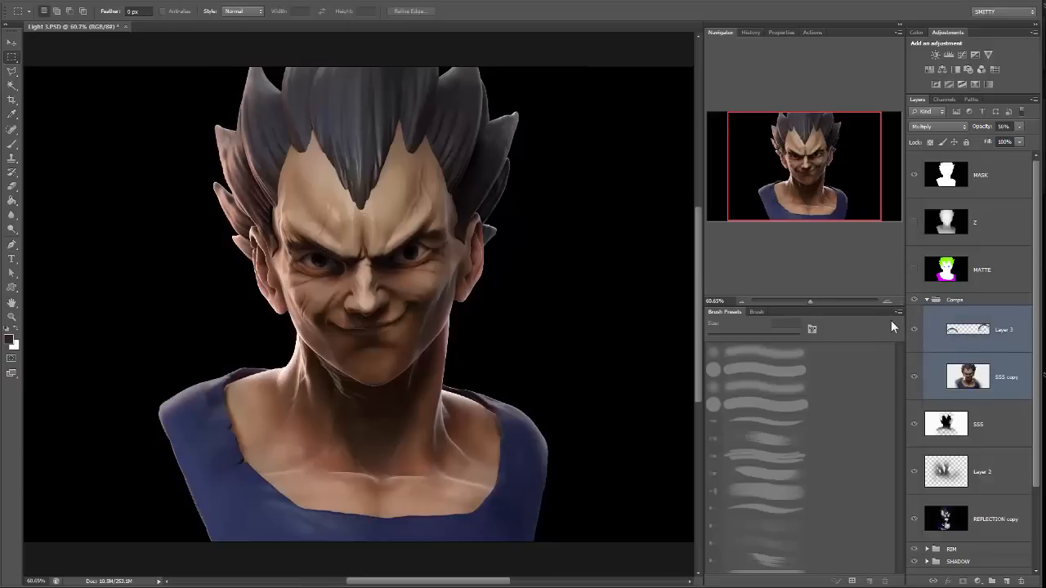
click(916, 332)
click(917, 332)
drag(1010, 380, 1006, 580)
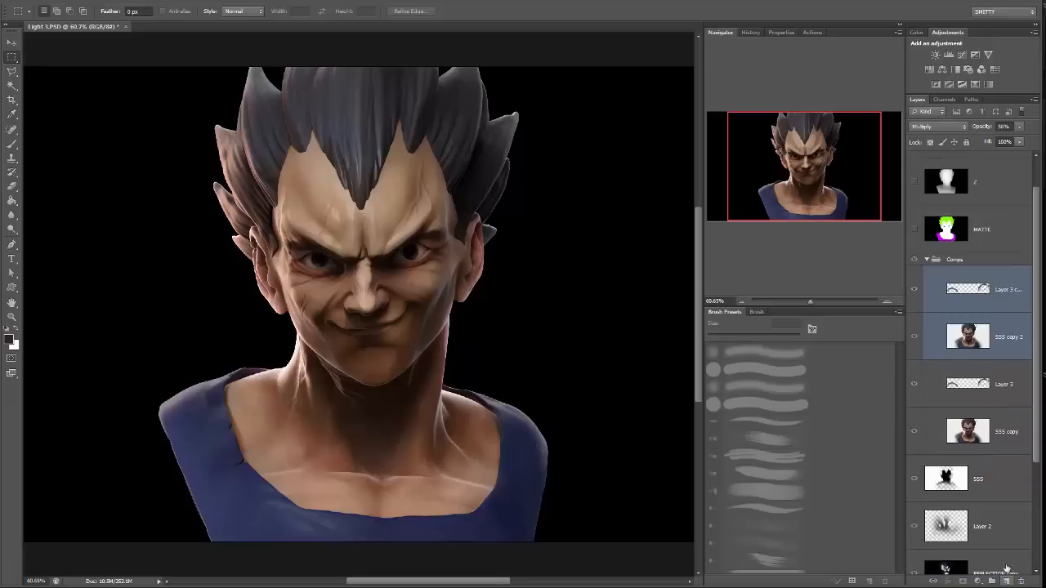
key(ctrl+e)
Hide the original Layer 3 beneath the merged copy and check the result without the merged copy.
click(998, 336)
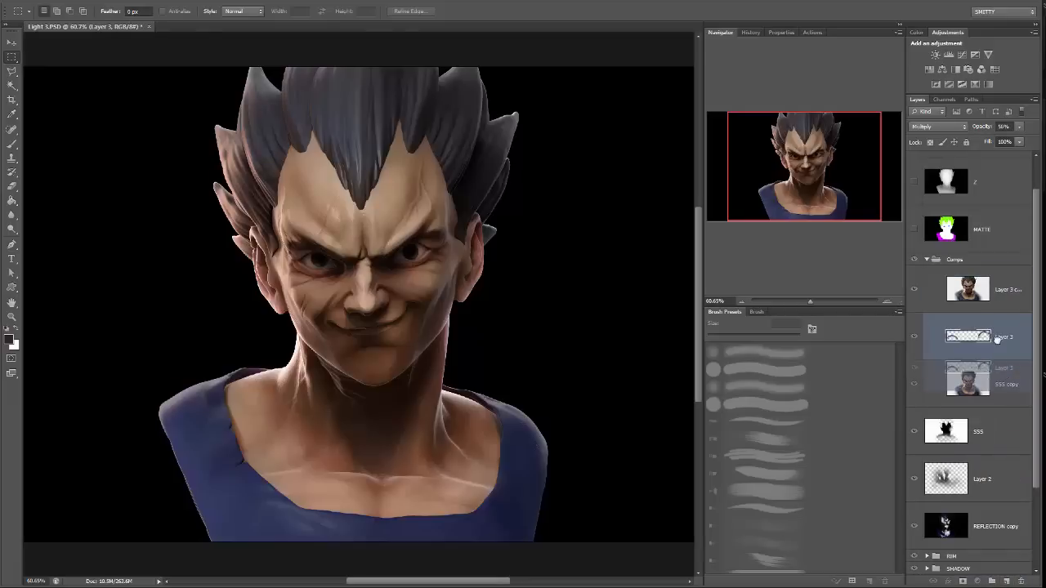
click(914, 337)
click(915, 290)
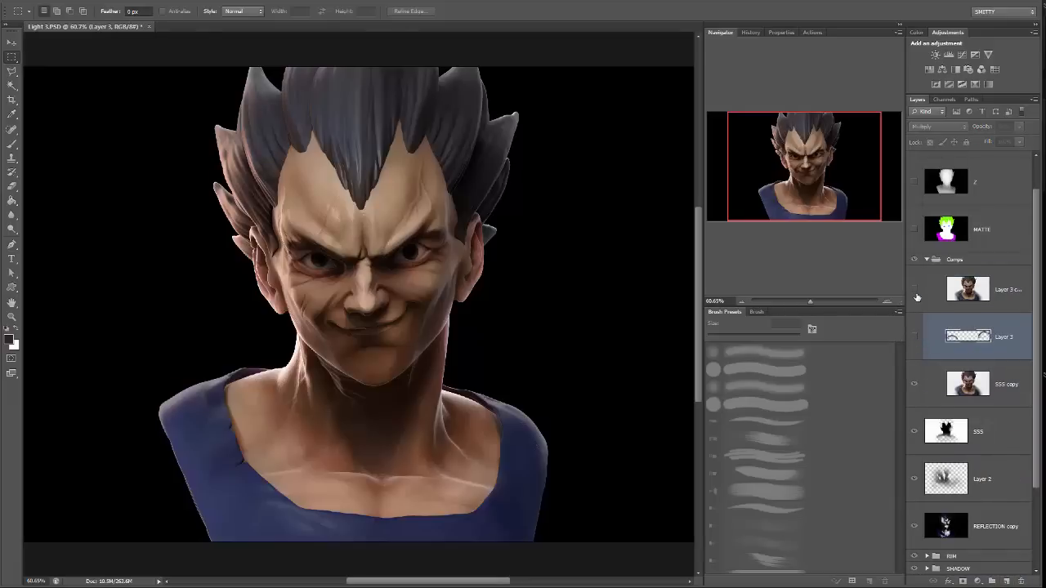
Brighten the merged Layer 3 copy using Levels with raised midtones and white input 237, and compare before and after.
click(998, 295)
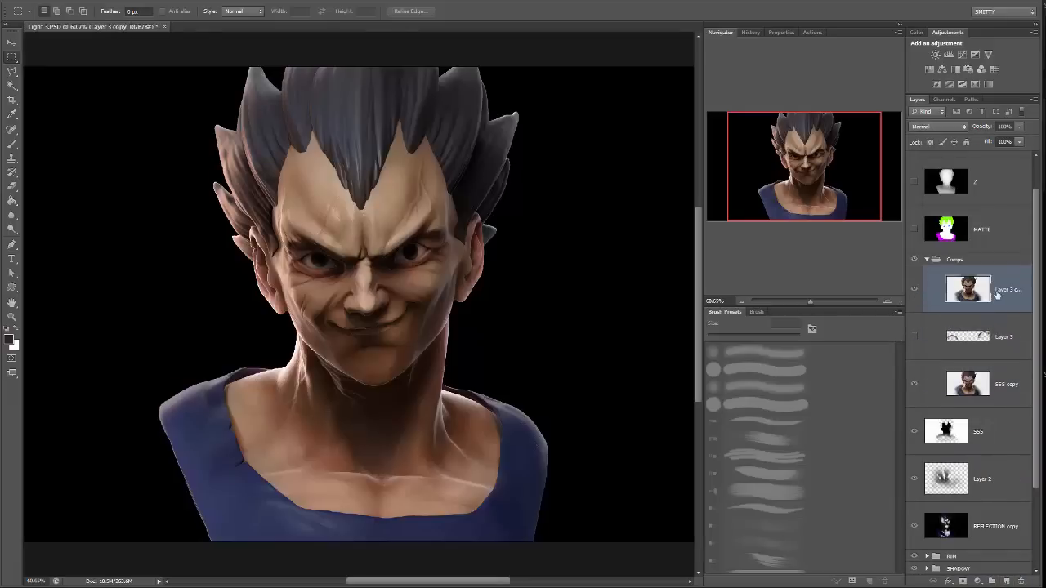
click(79, 3)
mouse_move(100, 21)
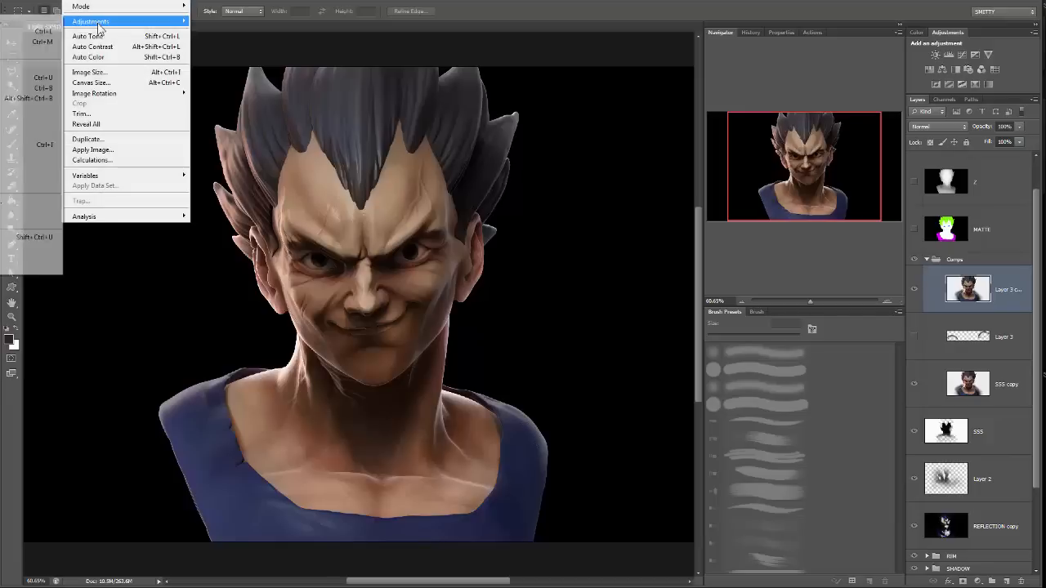
click(33, 32)
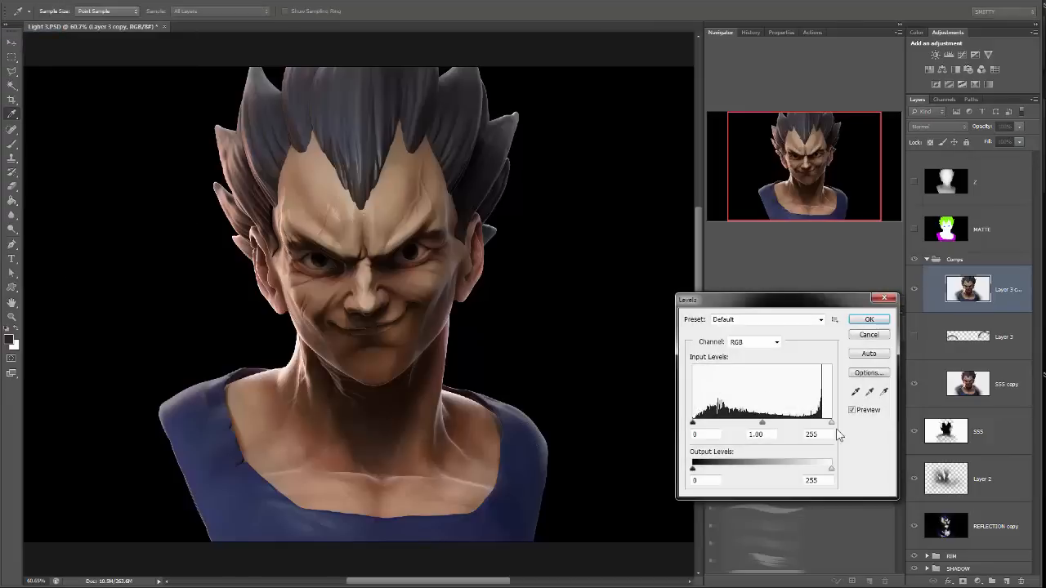
drag(832, 423, 824, 426)
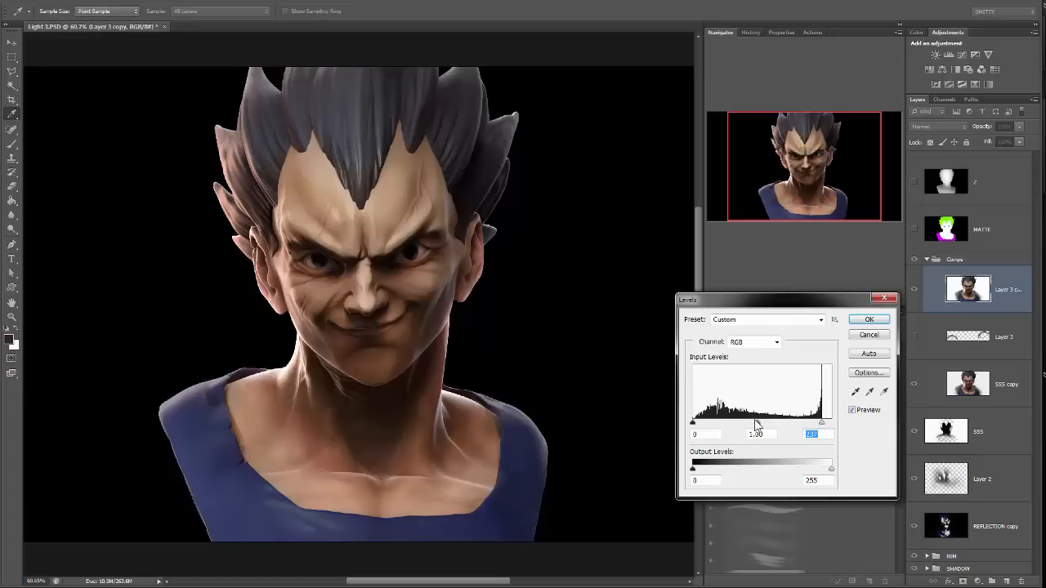
drag(756, 423, 754, 425)
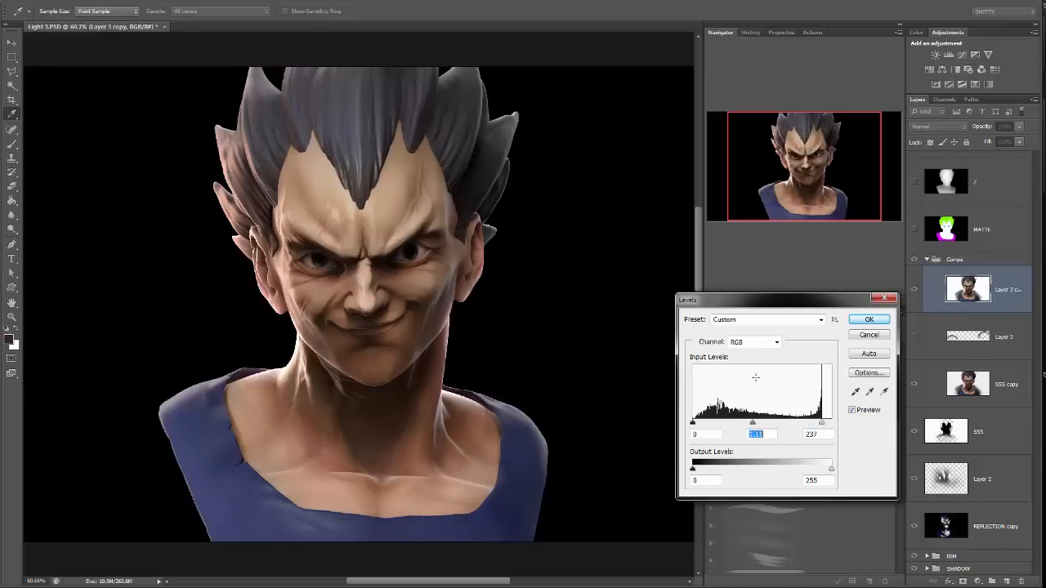
click(869, 319)
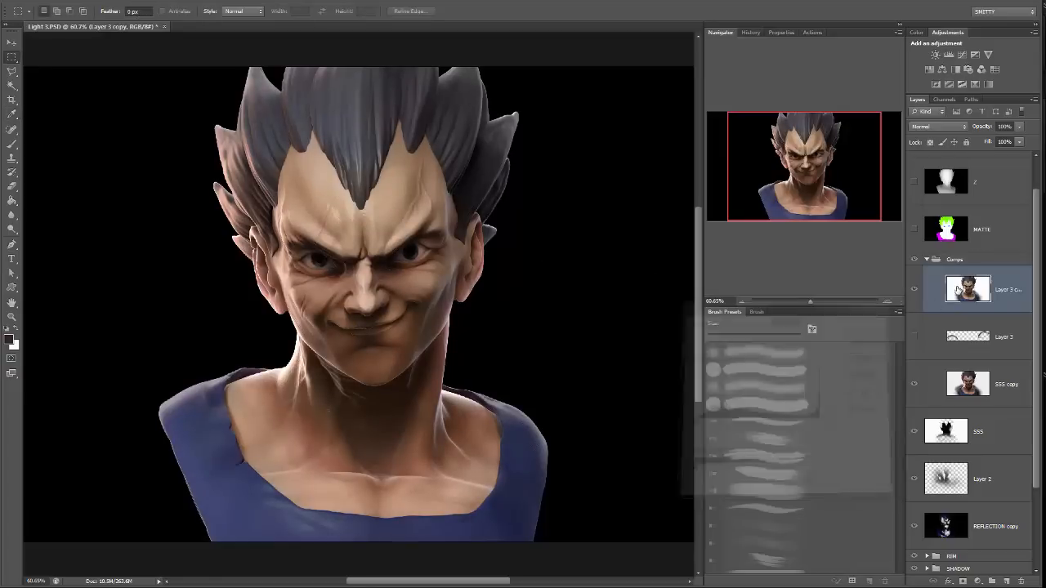
click(913, 290)
click(913, 290)
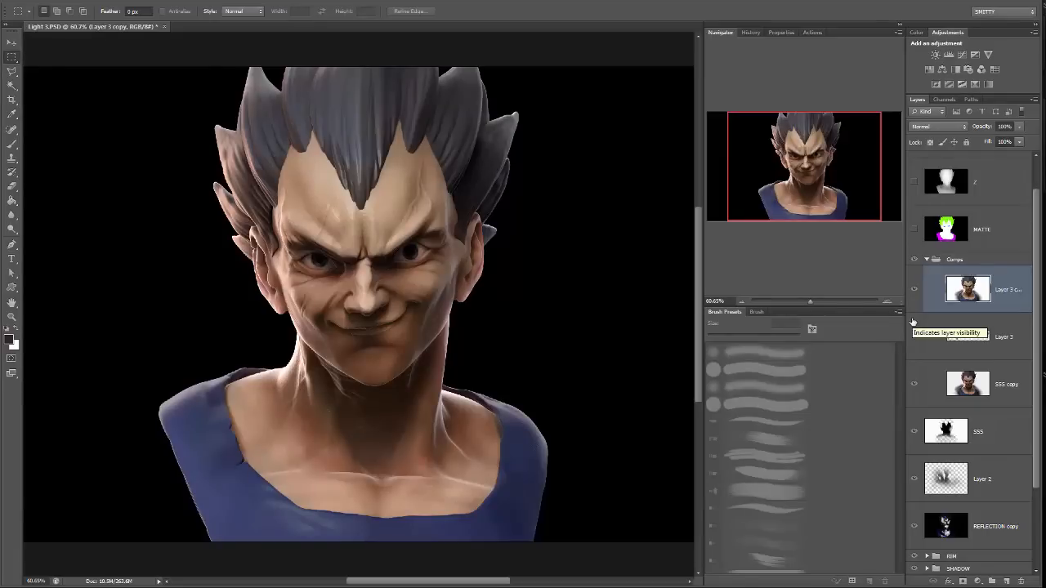
Duplicate a SHADOW 3 copy from the SHADOW group and place the duplicate above the merged Layer 3 copy in Comps.
drag(820, 304, 808, 304)
scroll(992, 445, down, 3)
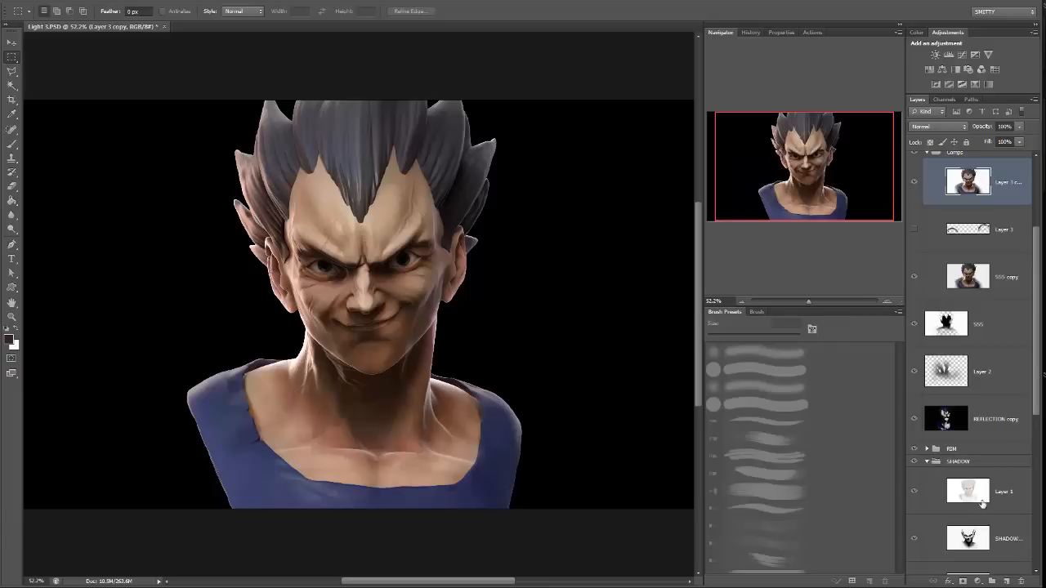
click(928, 462)
click(1003, 408)
drag(1014, 405, 1006, 581)
scroll(996, 382, up, 3)
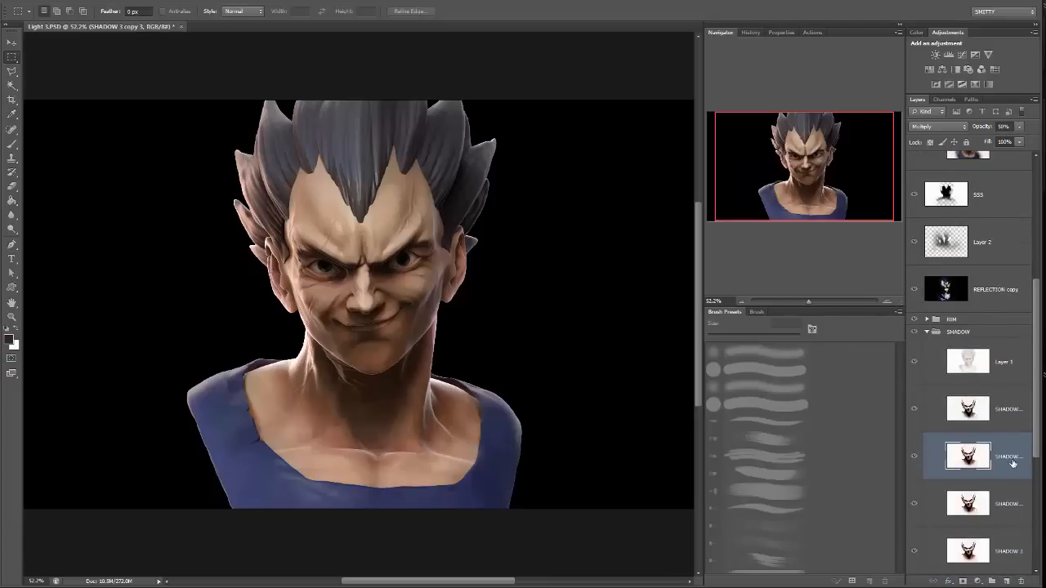
drag(1017, 462, 996, 241)
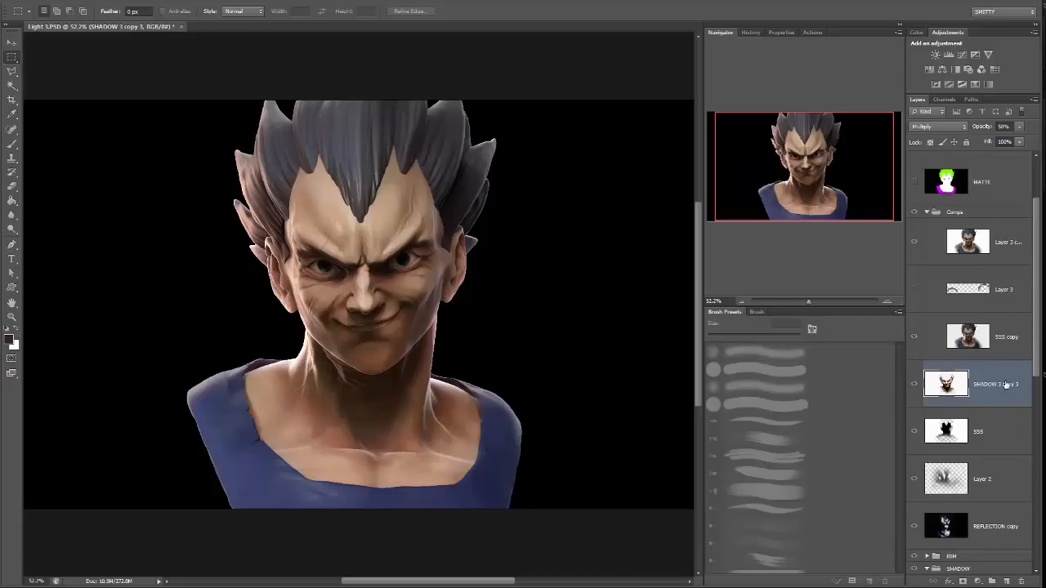
drag(1006, 384, 950, 245)
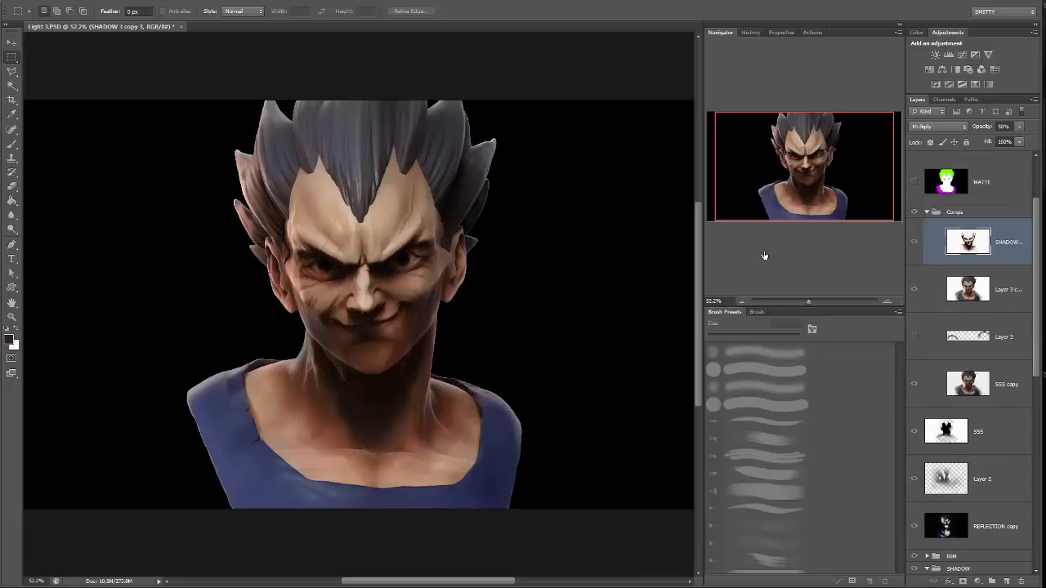
Reduce the duplicated shadow layer's opacity to 18% and desaturate it.
click(1019, 127)
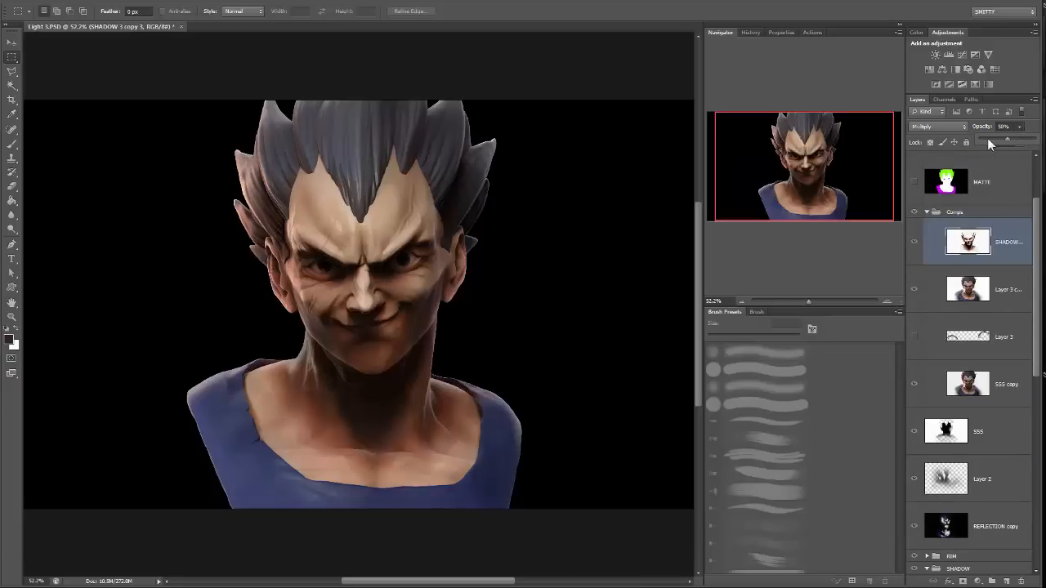
click(987, 138)
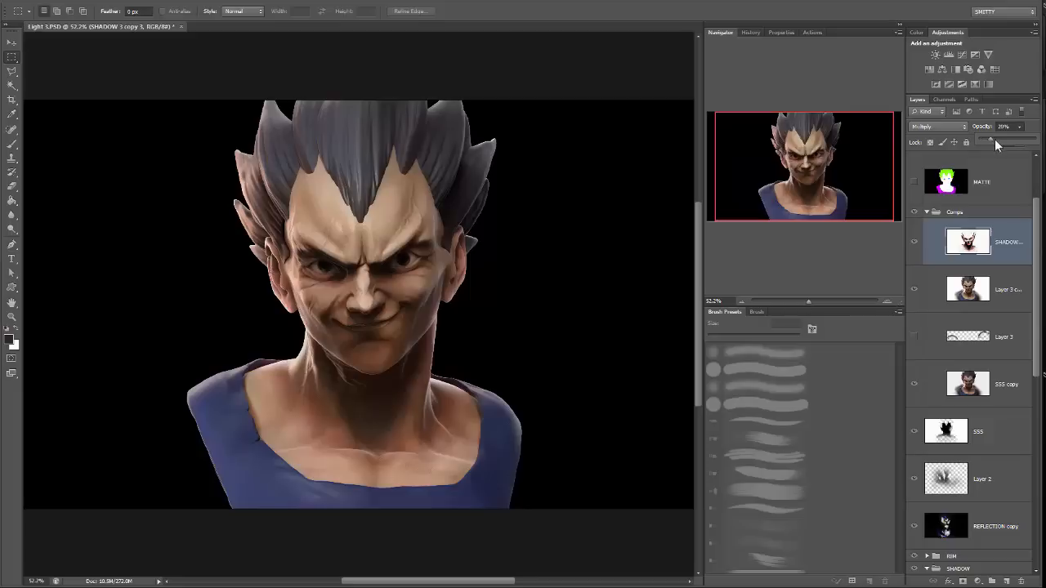
drag(994, 139, 989, 138)
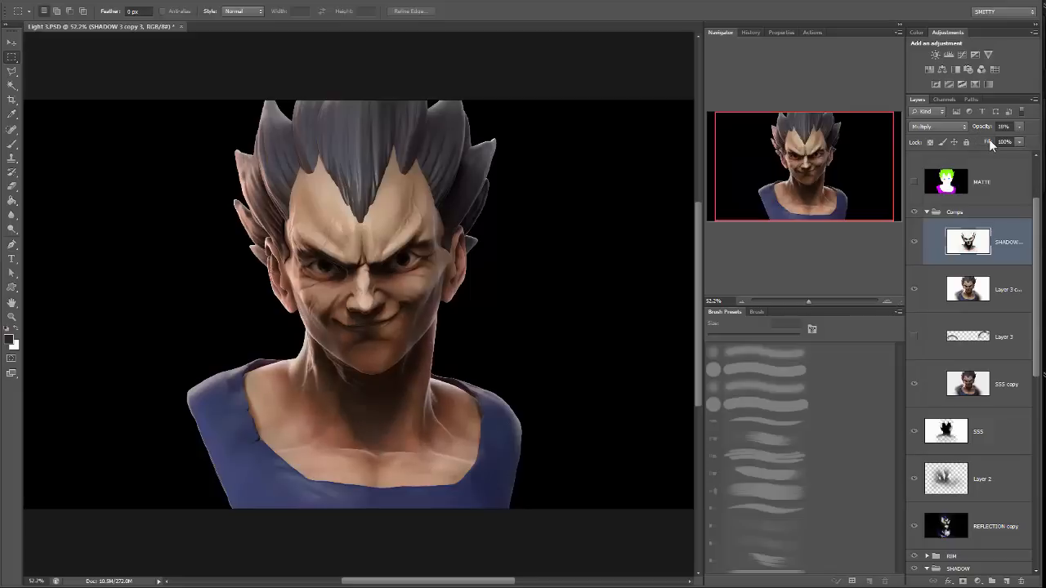
Examine the face and neck up close with the duplicated shadow layer hidden and shown.
click(819, 301)
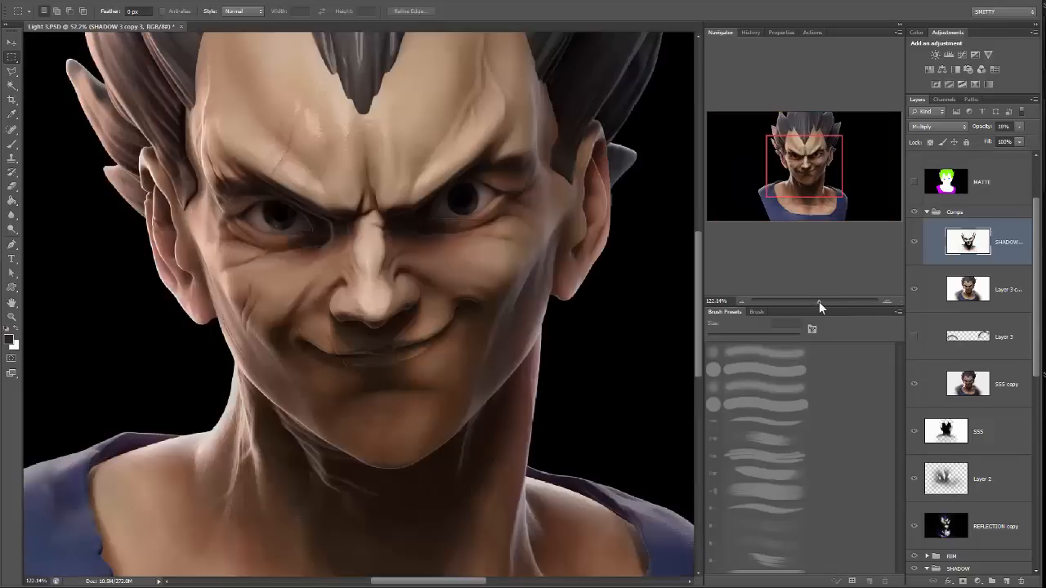
drag(818, 301, 813, 301)
click(915, 244)
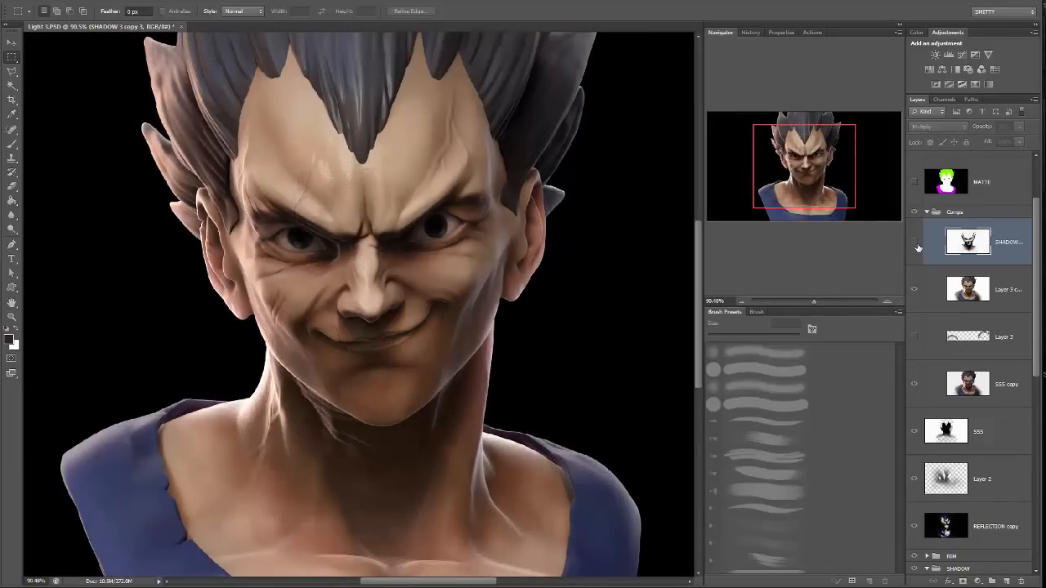
click(915, 243)
click(915, 244)
click(915, 243)
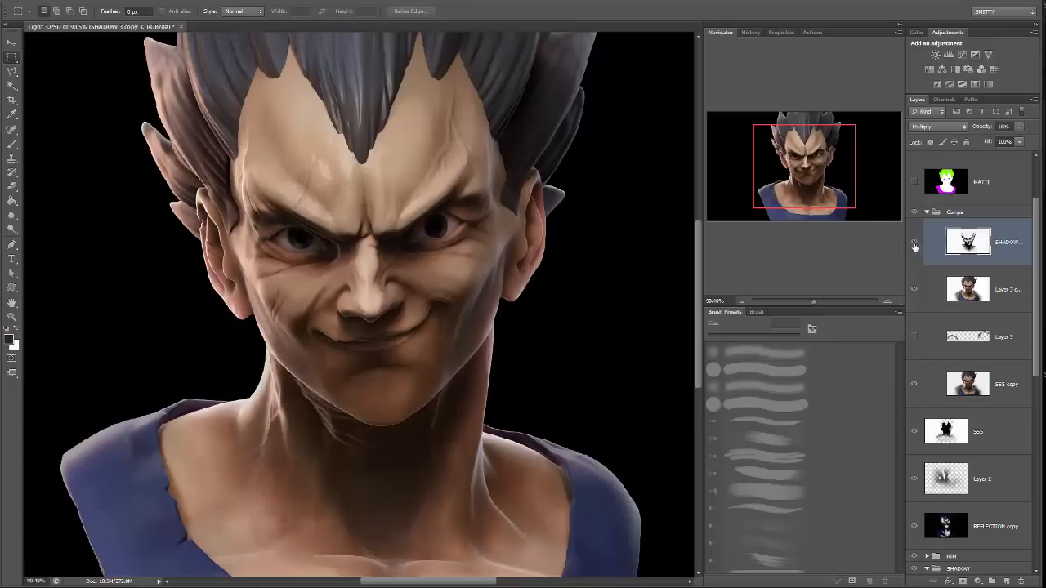
drag(477, 250, 470, 218)
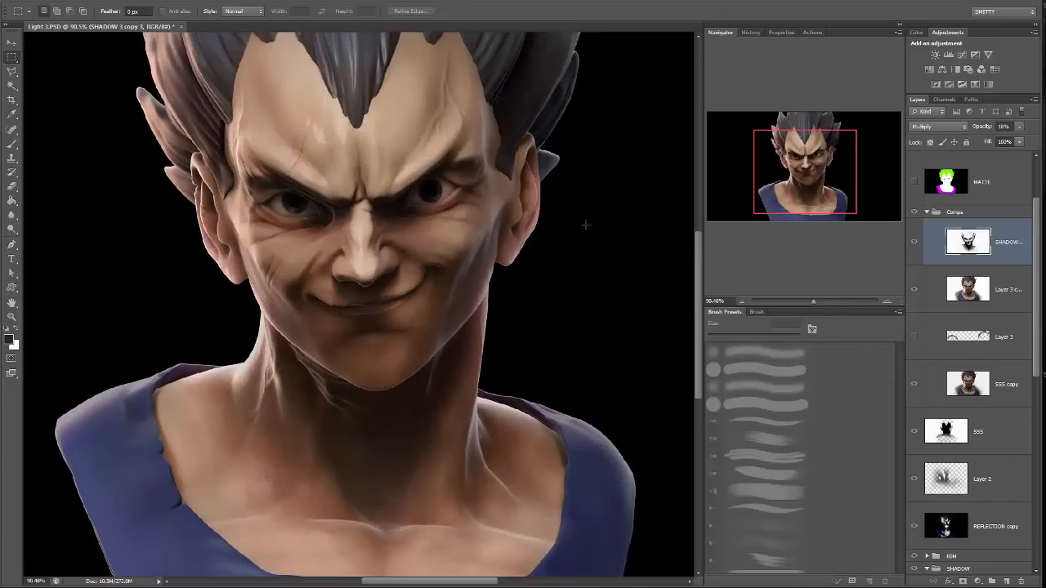
drag(507, 189, 537, 232)
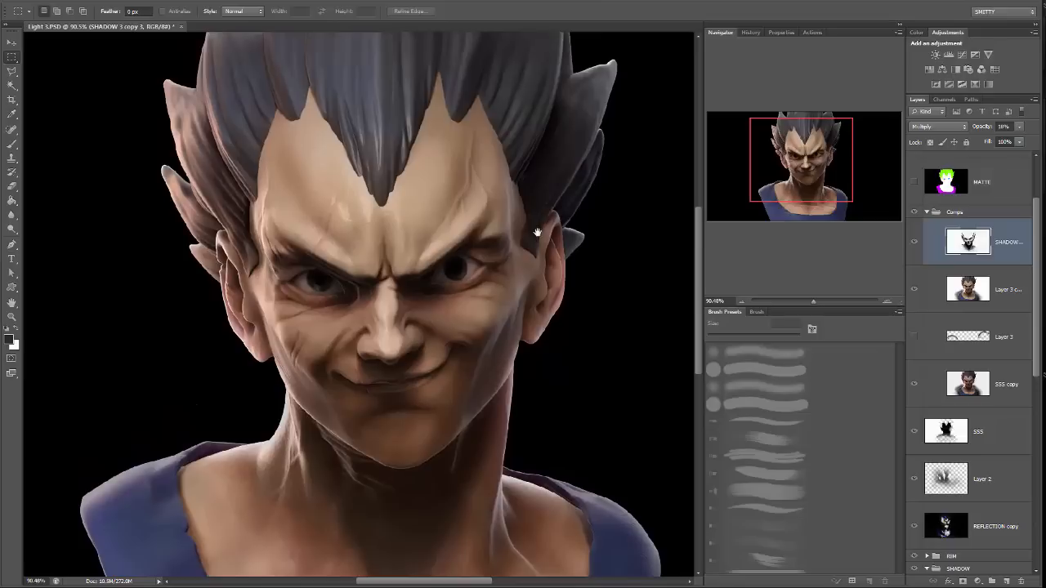
Merge the shadow duplicate with the Layer 3 copy and compare the image with the merged layer hidden and shown.
shift+click(1013, 290)
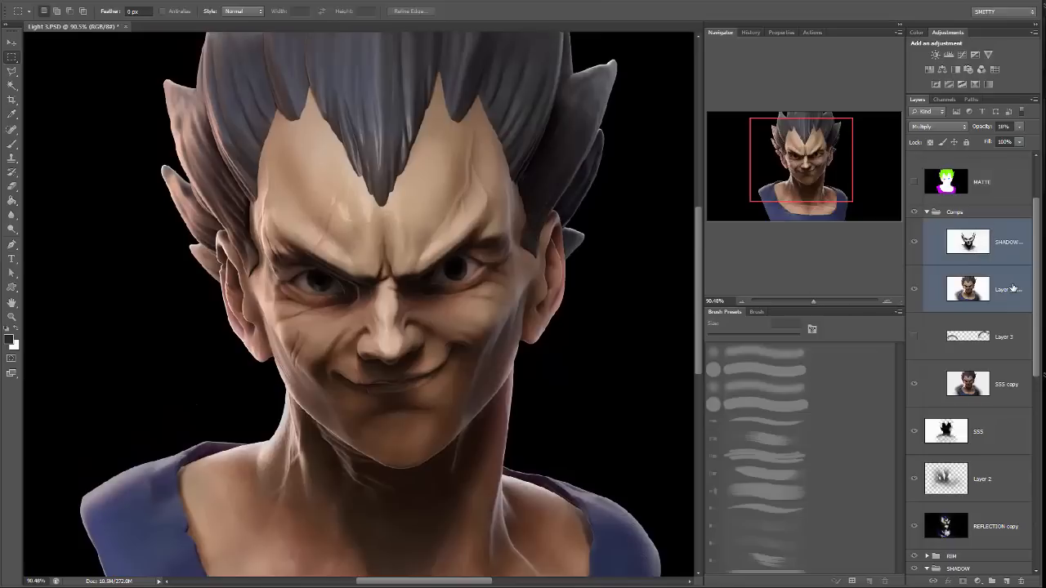
key(ctrl+e)
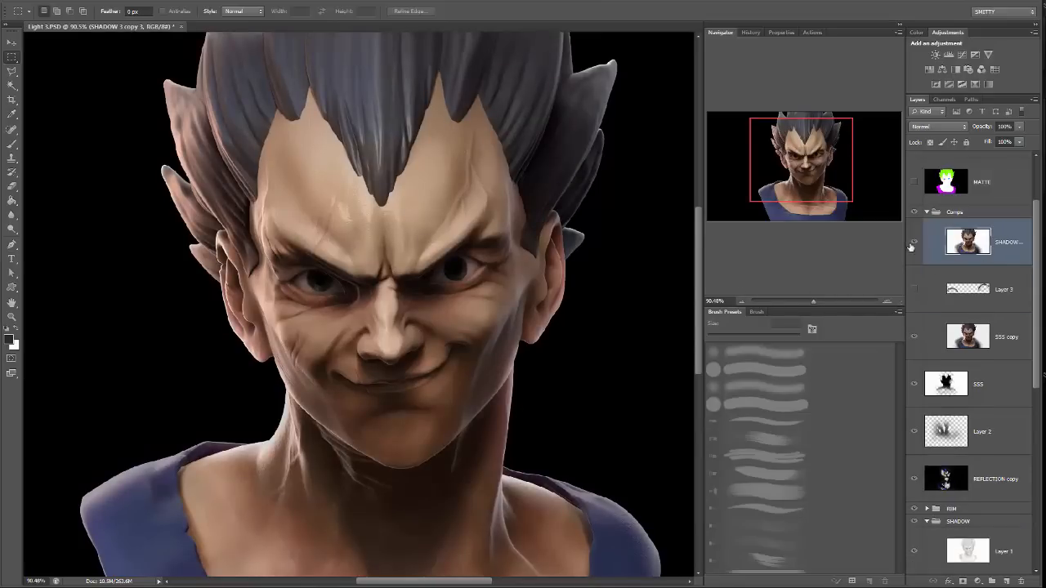
click(916, 243)
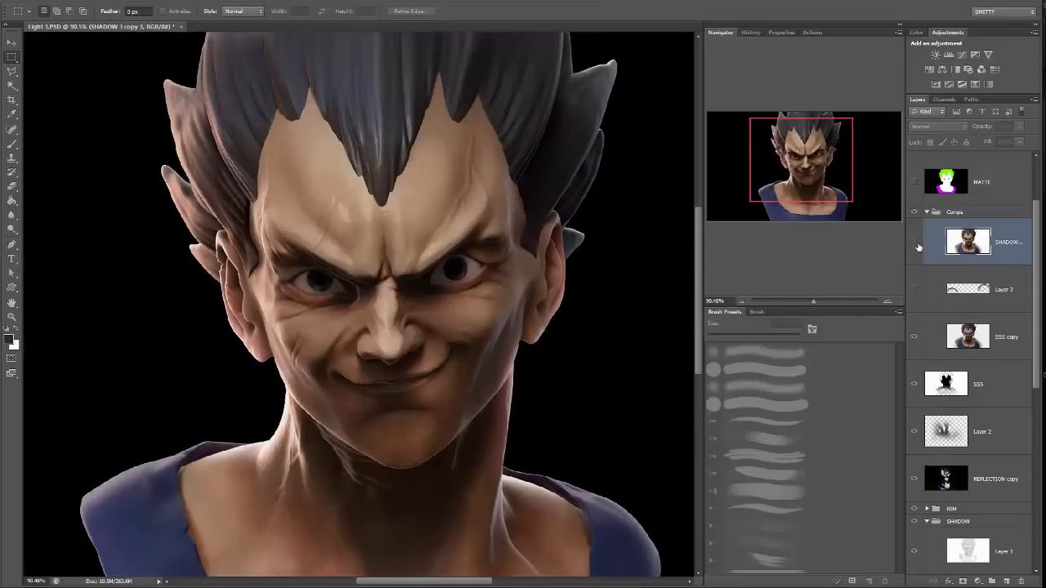
click(915, 244)
click(915, 243)
click(916, 243)
click(916, 243)
click(916, 244)
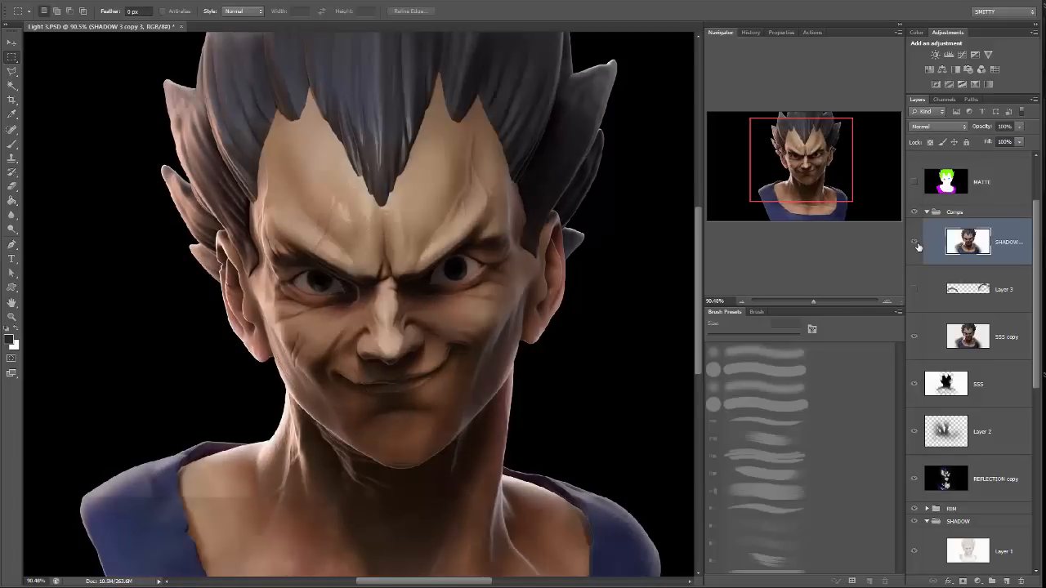
click(916, 243)
click(916, 244)
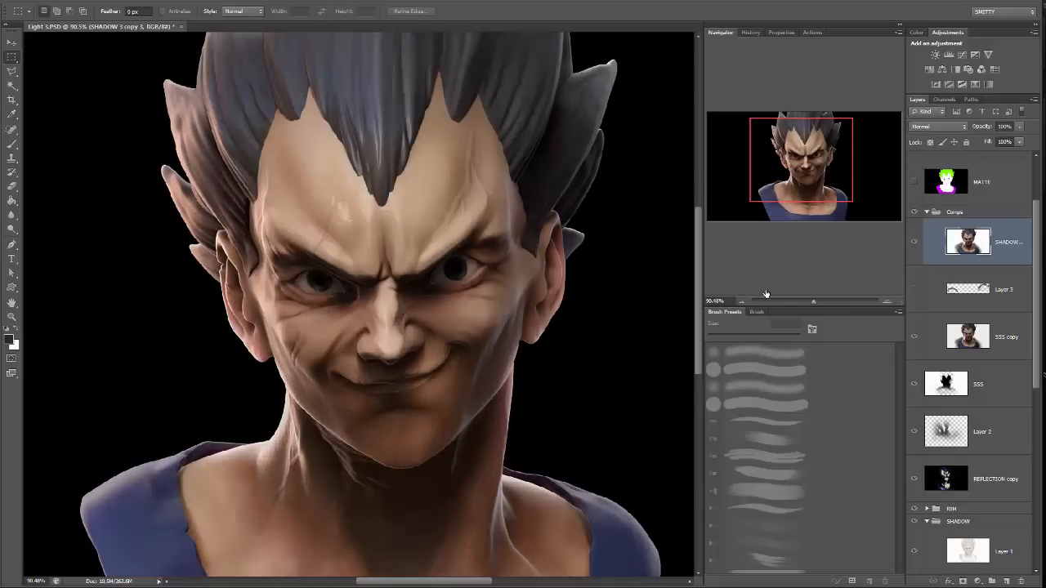
Warm the merged layer's midtones with Color Balance, shifting them +17 toward red and -26 toward yellow.
drag(800, 304, 810, 304)
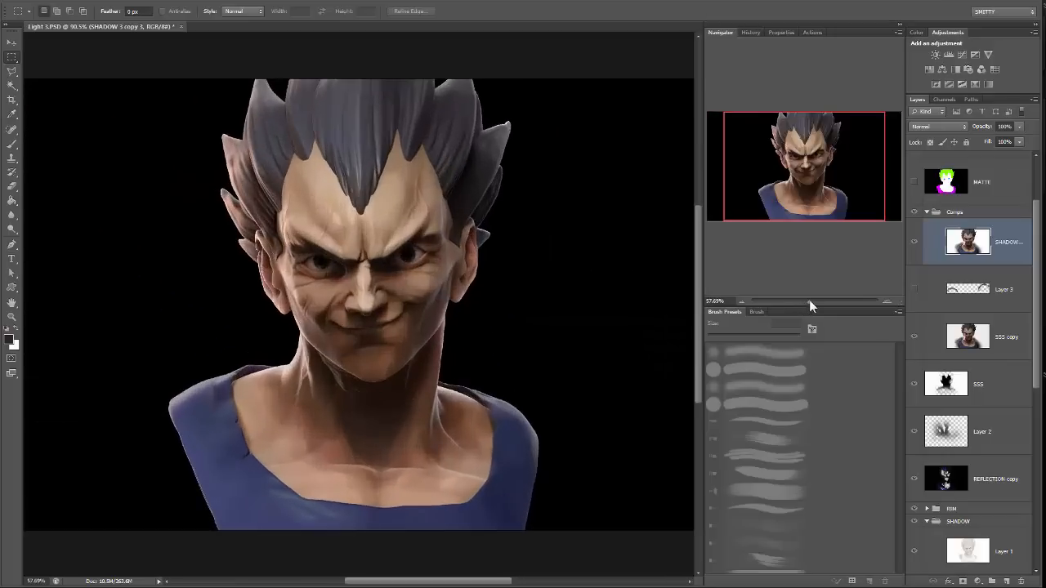
click(88, 4)
mouse_move(122, 21)
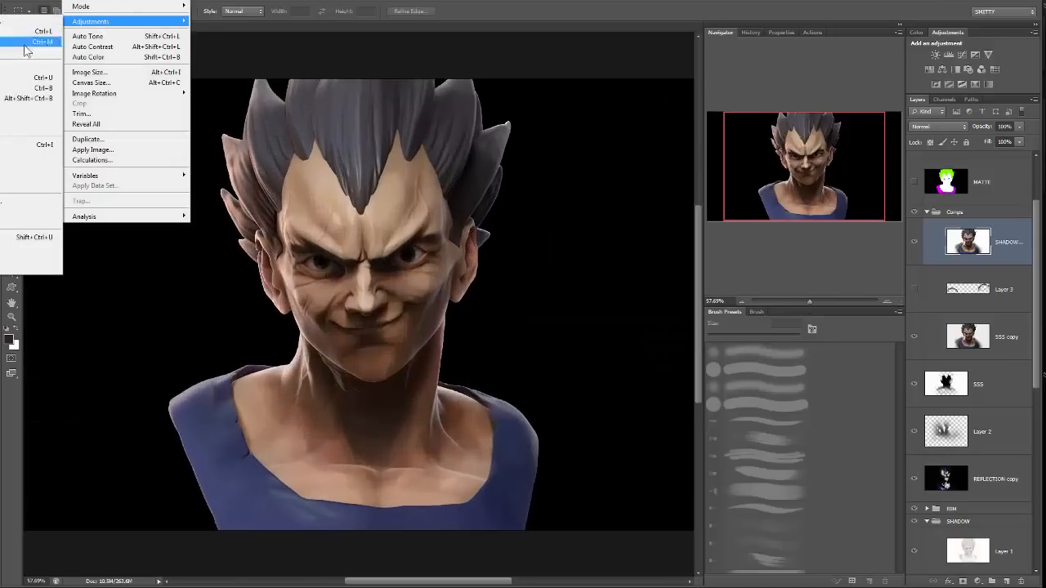
click(33, 87)
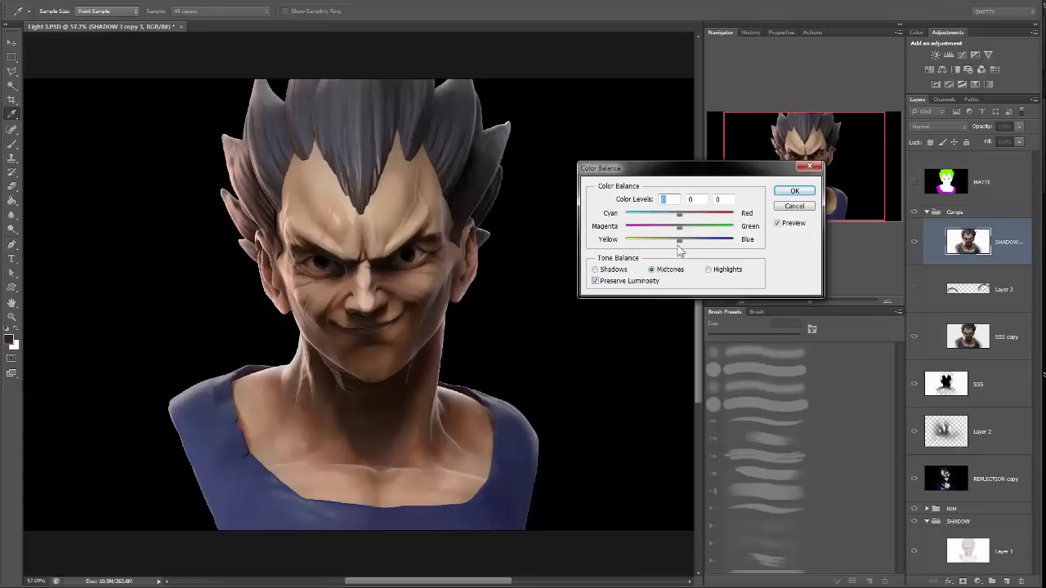
drag(679, 241, 664, 243)
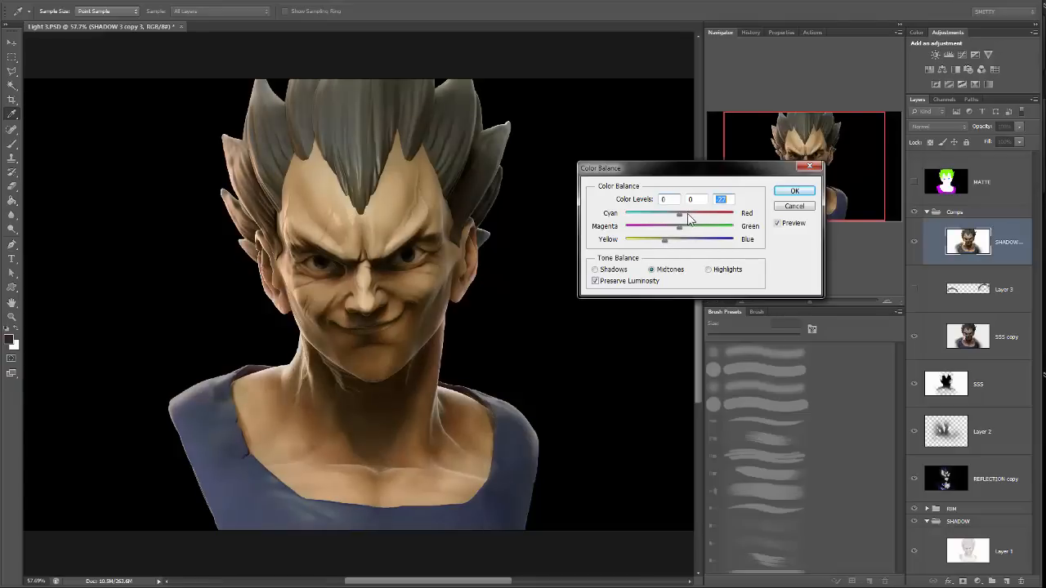
click(688, 214)
drag(735, 173, 660, 309)
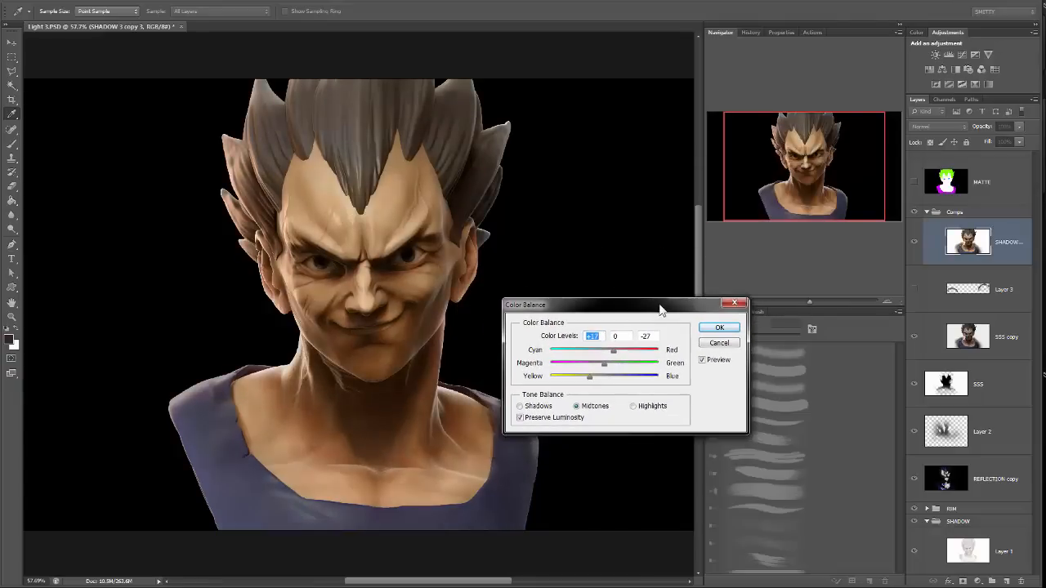
Refine the midtone balance to a mild warm tint, apply it, and compare the image with the layer hidden and shown.
click(593, 378)
drag(614, 352, 608, 352)
mouse_move(595, 377)
mouse_down()
mouse_move(617, 384)
mouse_move(594, 358)
mouse_up()
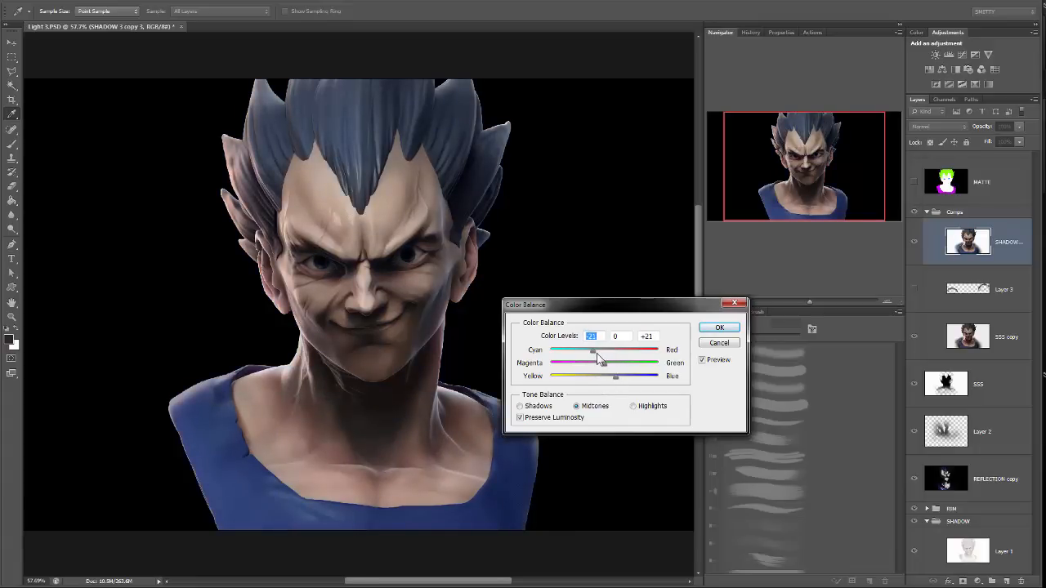
drag(593, 353, 600, 378)
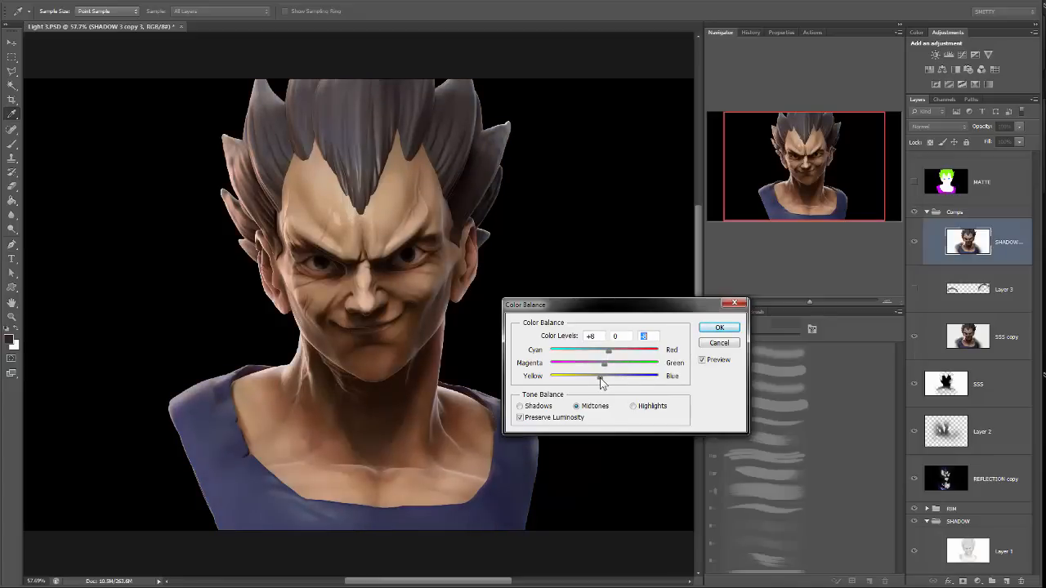
click(719, 327)
key(m)
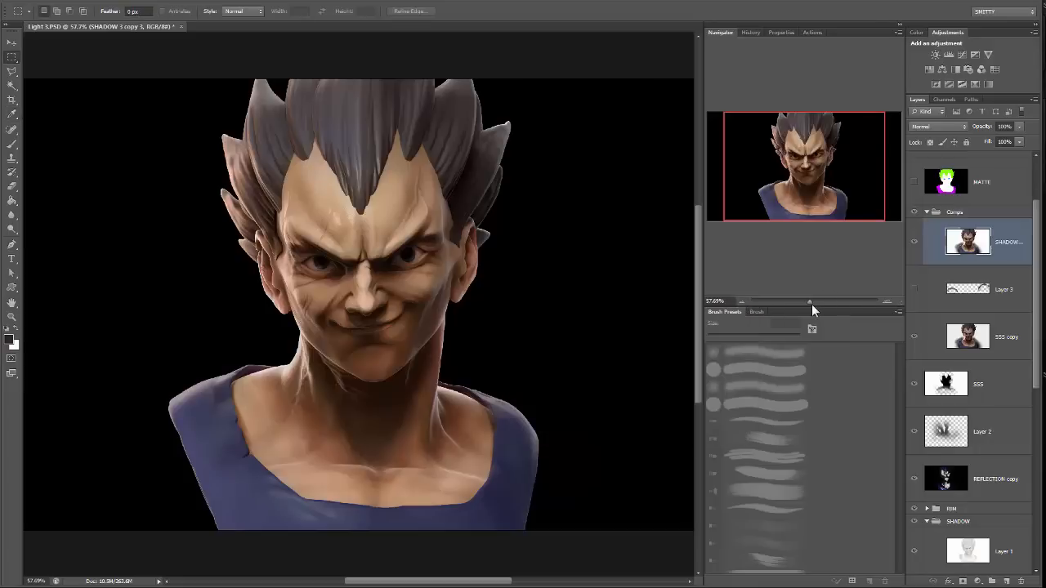
click(911, 244)
click(913, 244)
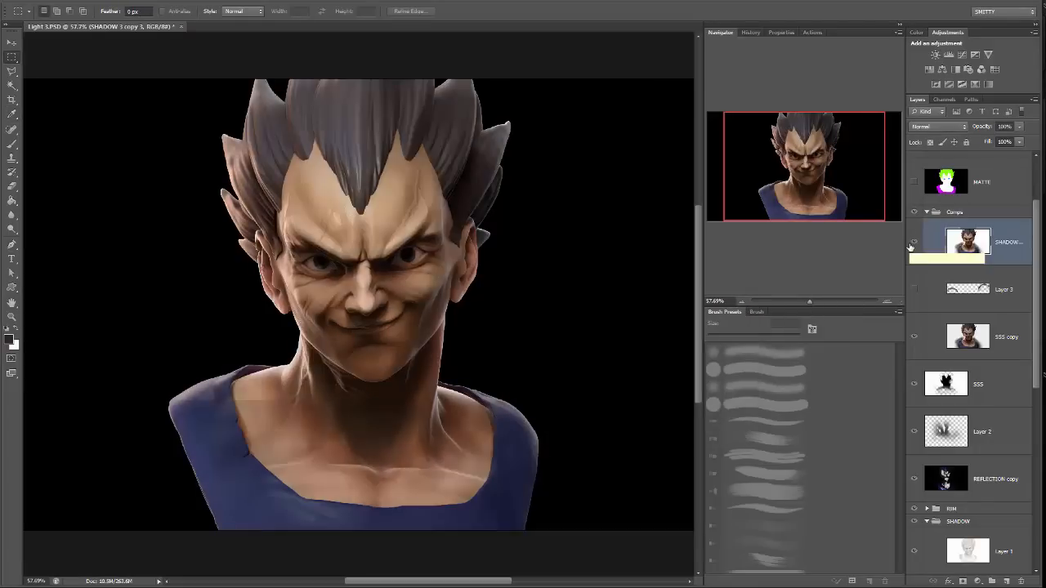
click(913, 244)
click(914, 243)
click(912, 243)
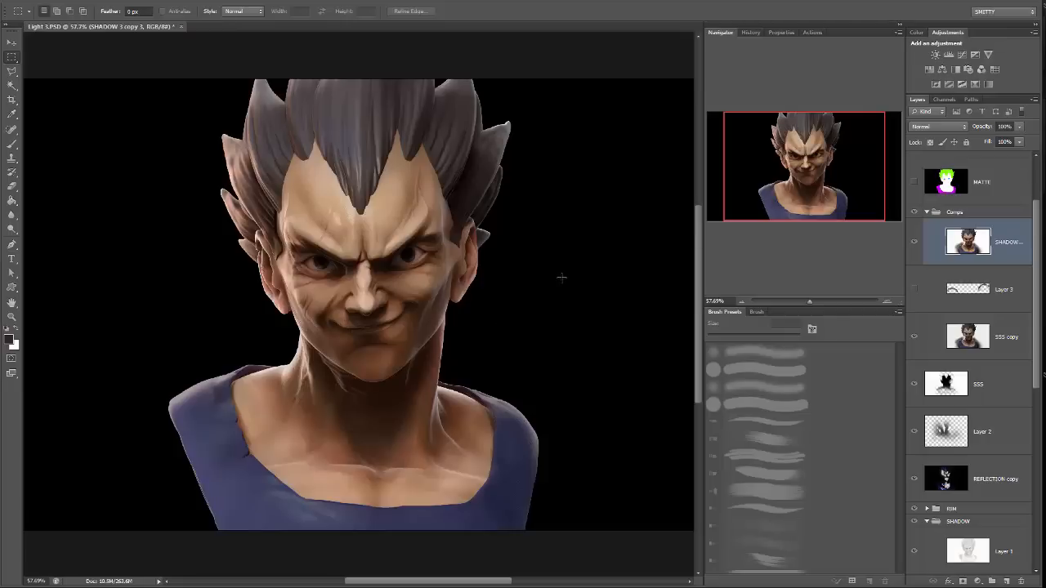
Select the hair from the MATTE layer with the Magic Wand and make the merged shadow layer active.
click(998, 188)
key(w)
click(268, 176)
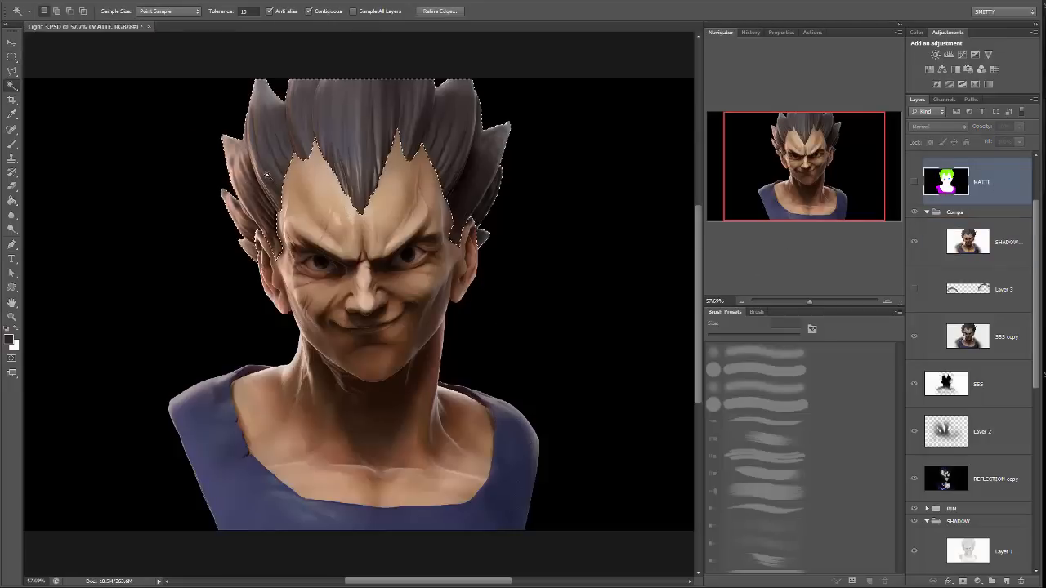
click(986, 253)
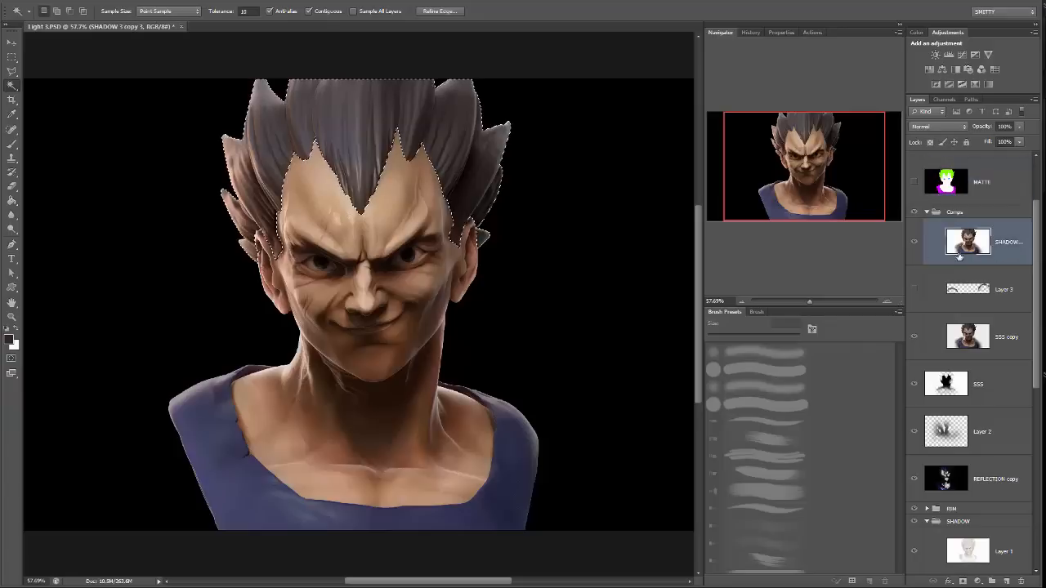
Set the selected hair's saturation to -19 with Hue/Saturation and clear the selection.
click(75, 2)
mouse_move(92, 21)
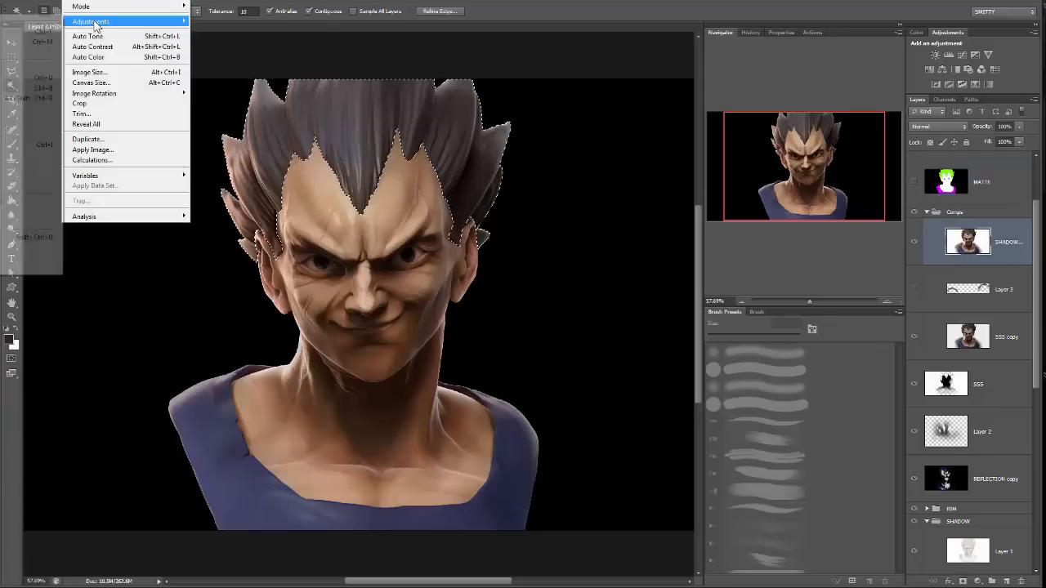
click(42, 78)
drag(700, 343, 708, 320)
click(708, 368)
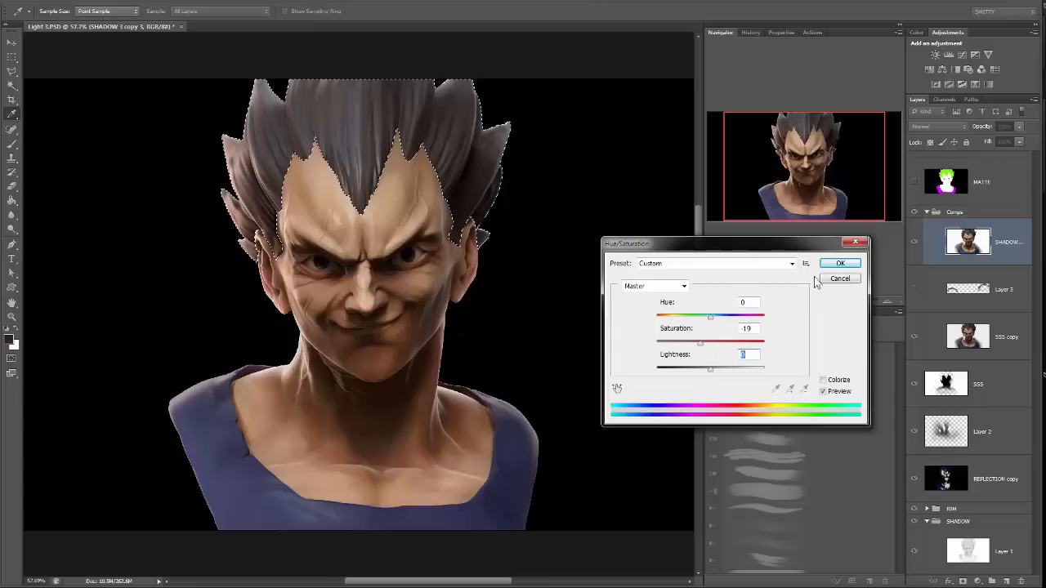
click(837, 264)
key(m)
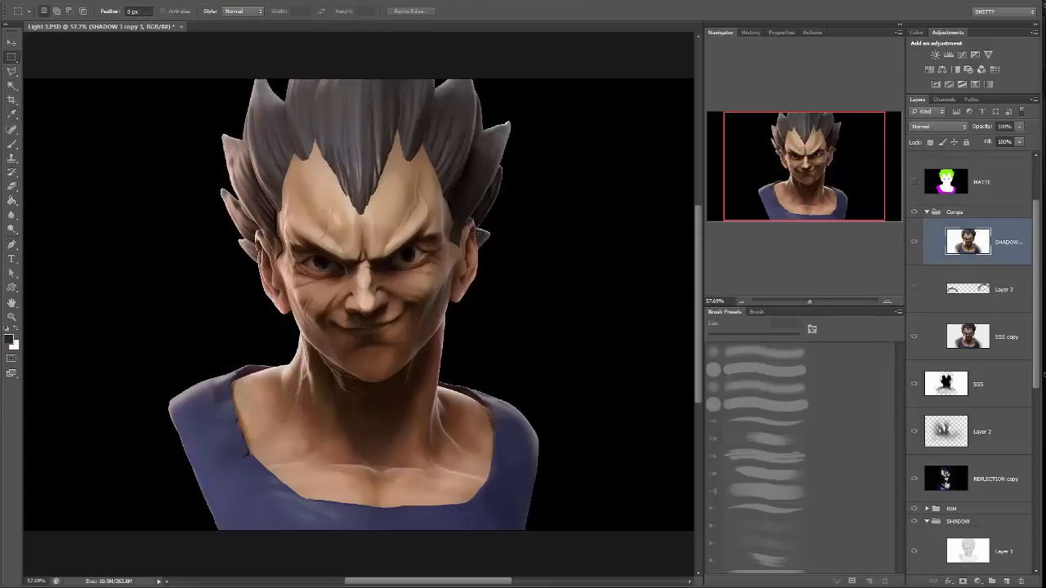
key(ctrl+d)
Compare the hair change by stepping back and forward through history, and check the image without the merged layer.
key(ctrl+alt+z)
key(ctrl+alt+z)
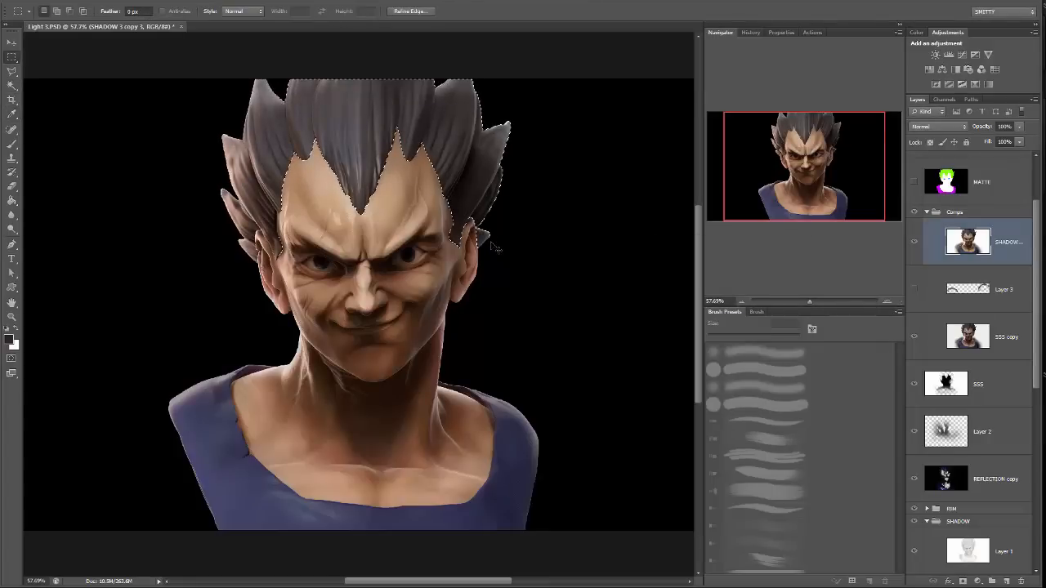
key(ctrl+shift+z)
key(ctrl+shift+z)
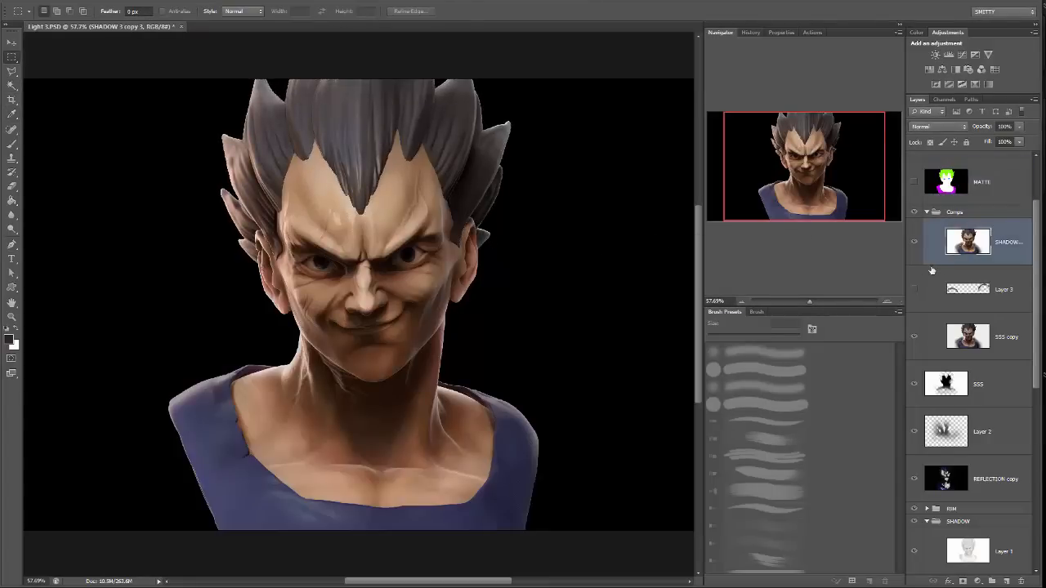
click(912, 243)
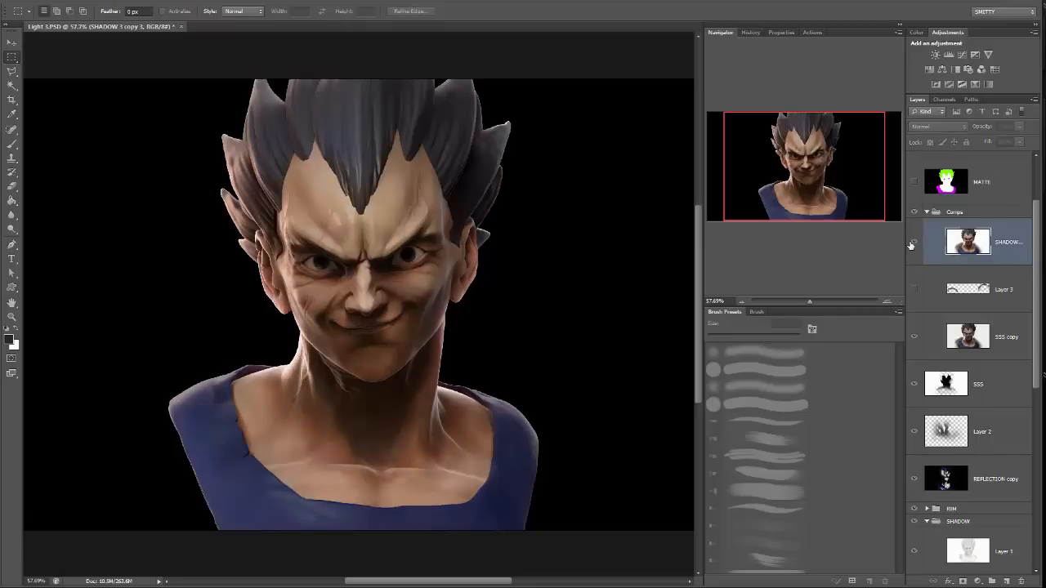
click(912, 244)
click(912, 243)
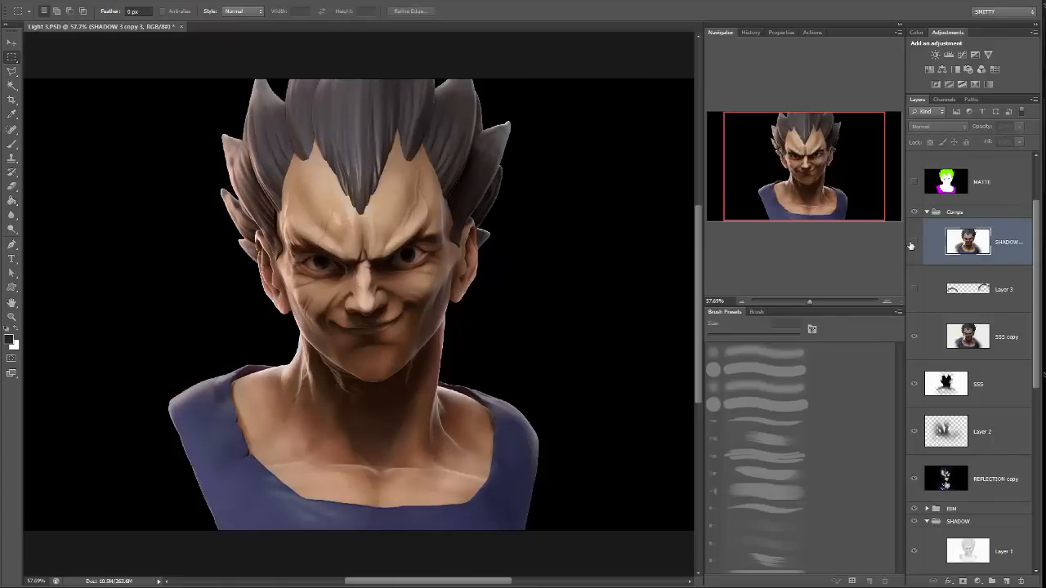
Show the merged shadow layer, select the hair from the MATTE layer with the Magic Wand, and make the merged layer active.
click(912, 243)
click(993, 183)
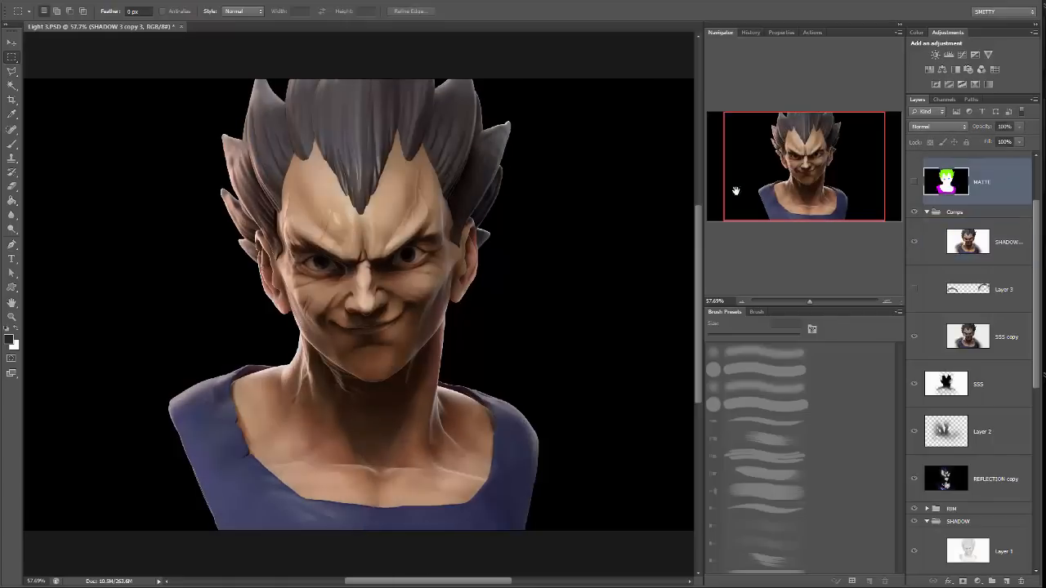
key(w)
click(313, 132)
click(1009, 245)
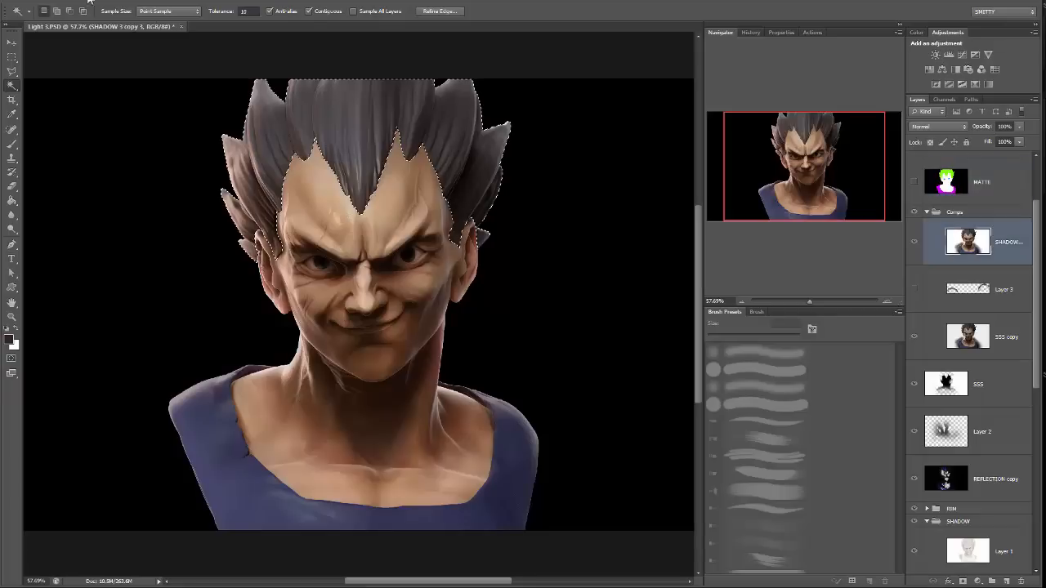
Darken the selected hair with Levels, using a midtone input of 0.84 and a white input of 240.
click(67, 2)
mouse_move(109, 24)
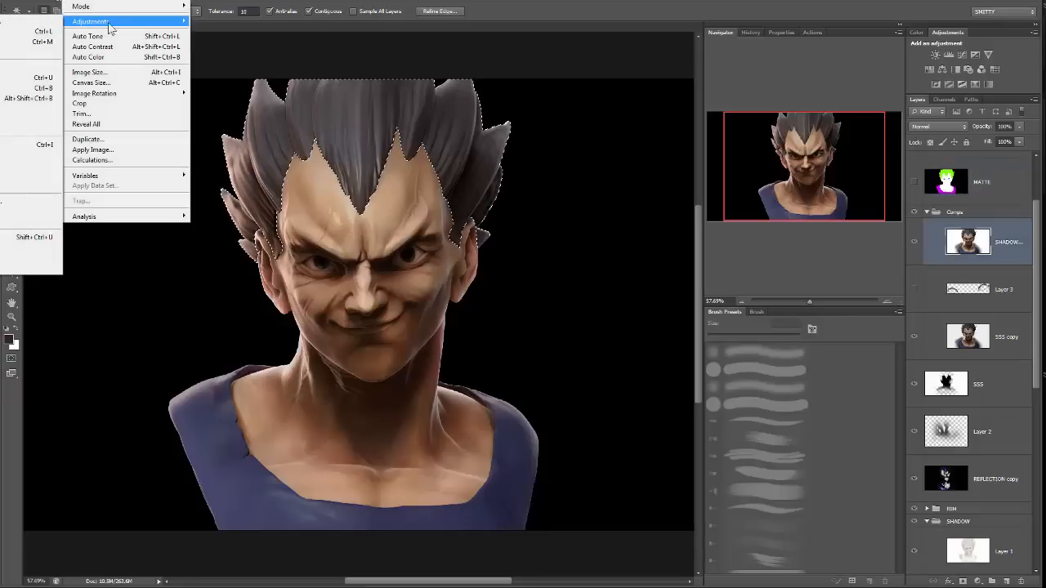
click(7, 32)
drag(762, 422, 824, 428)
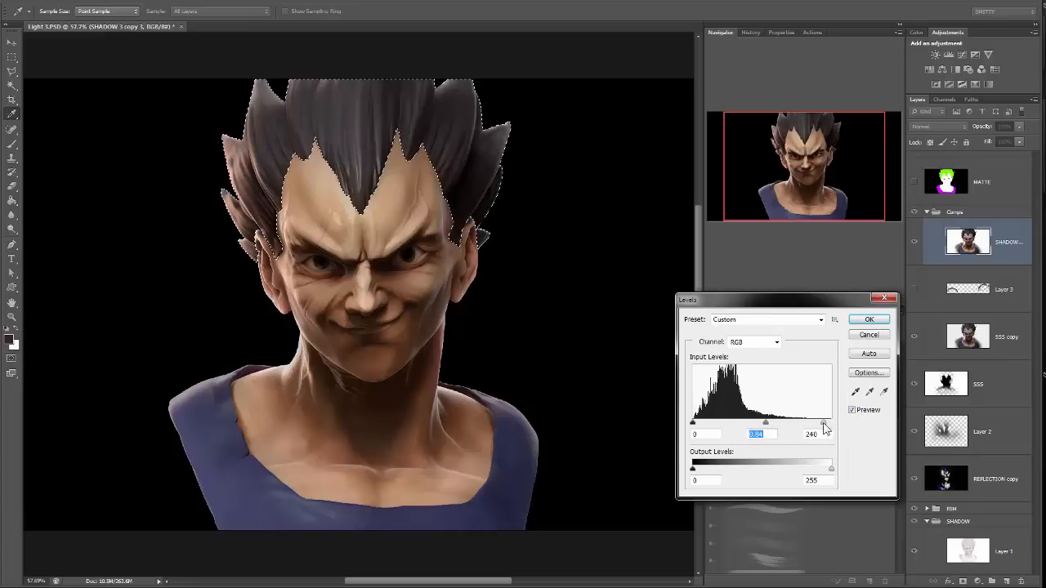
click(868, 319)
key(w)
Compare the hair with the merged shadow layer hidden and shown, and clear the selection.
click(915, 243)
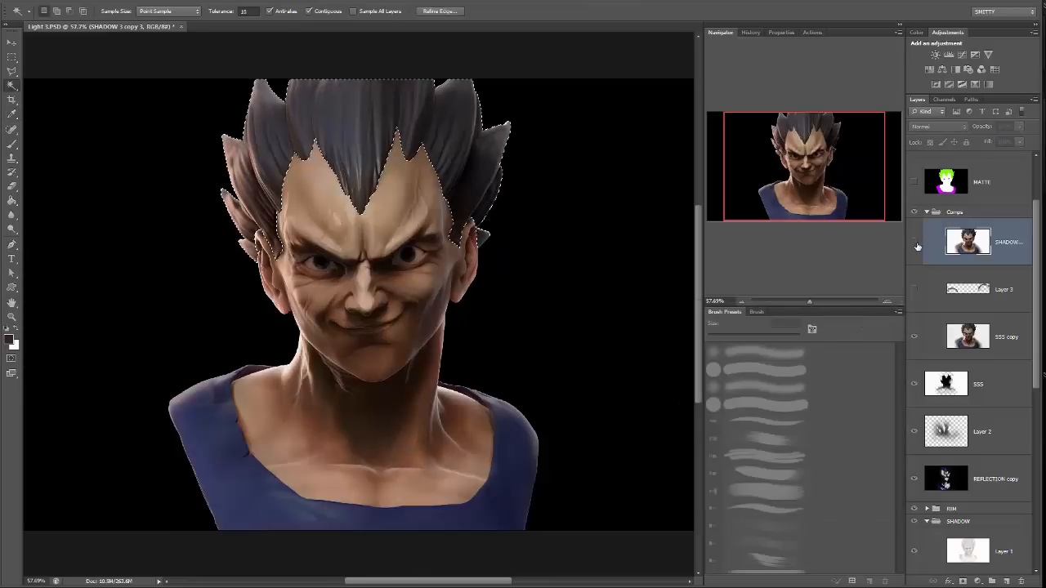
click(915, 243)
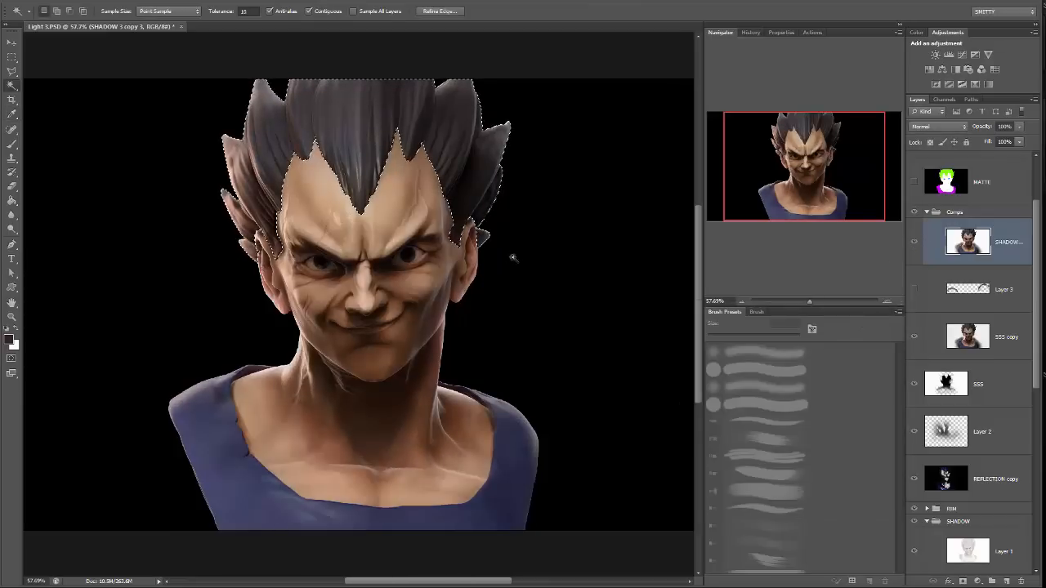
key(m)
key(ctrl+d)
Add a duplicate of a RIM 1 layer above the merged shadow layer in the Comps group and compare the image without it.
mouse_move(813, 303)
mouse_down()
mouse_move(823, 301)
mouse_move(810, 298)
mouse_up()
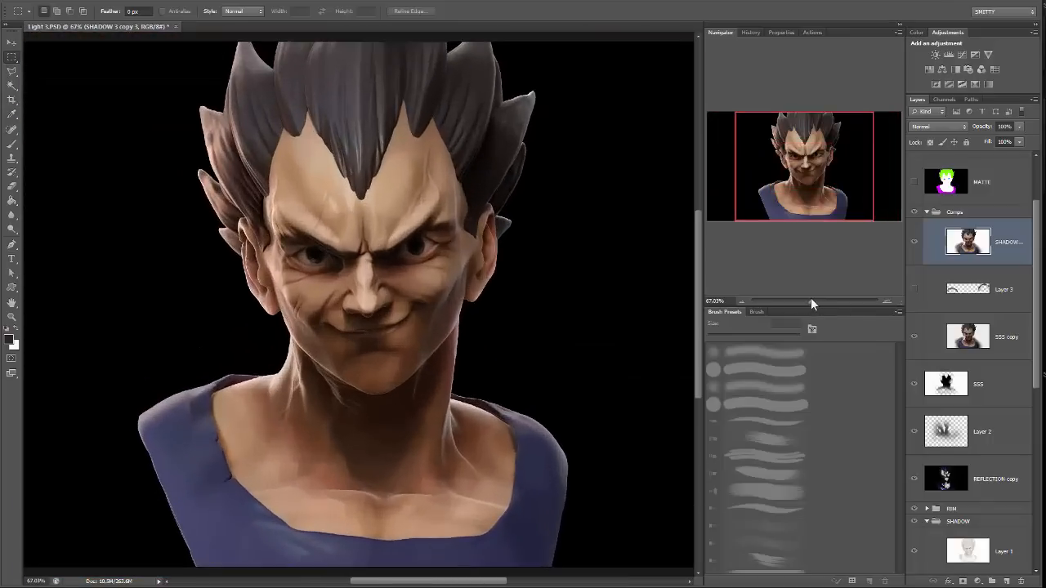
scroll(1001, 398, down, 5)
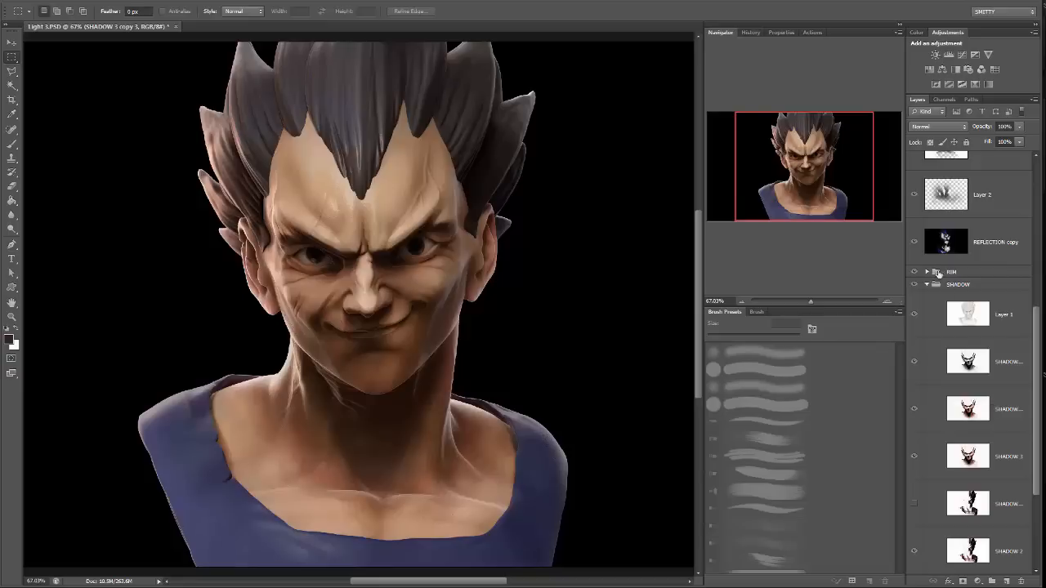
click(927, 285)
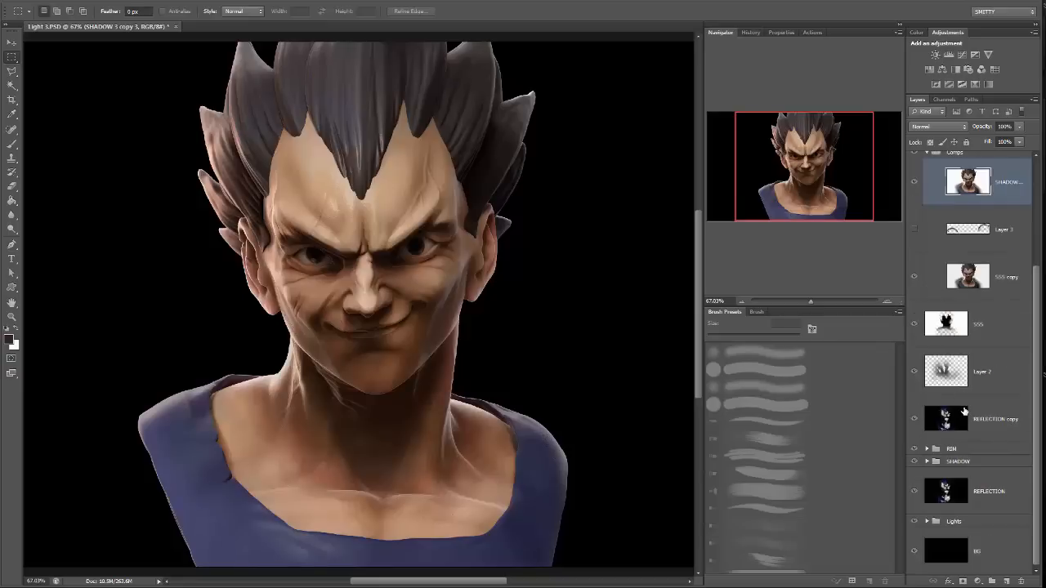
click(928, 449)
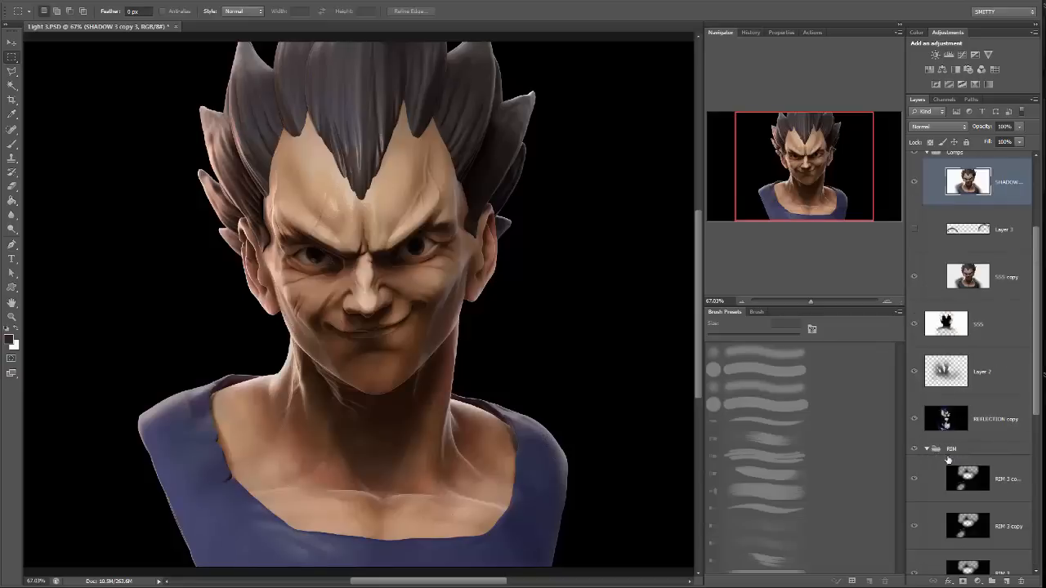
scroll(964, 471, down, 6)
drag(1013, 437, 952, 320)
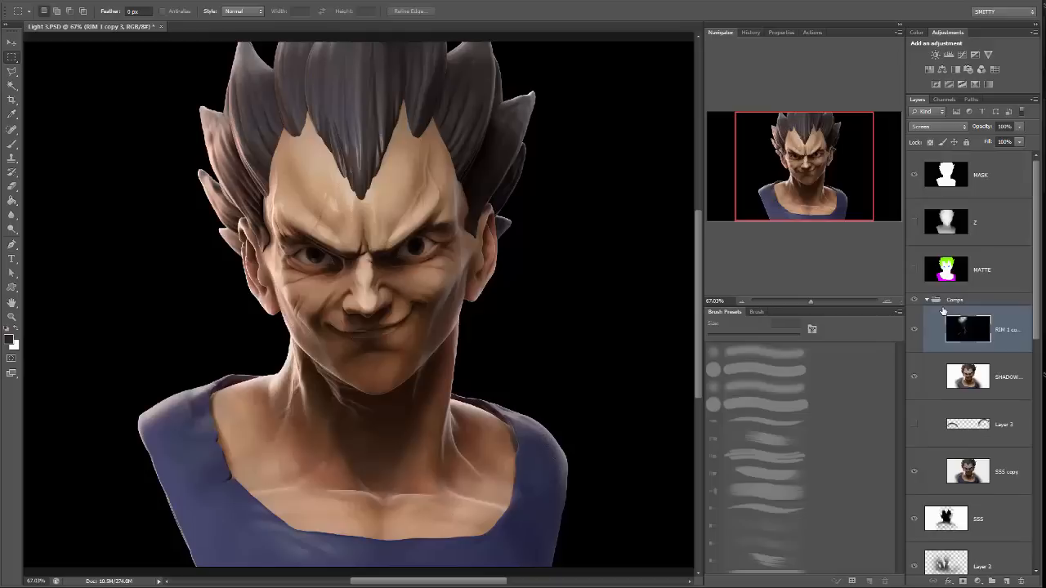
click(915, 331)
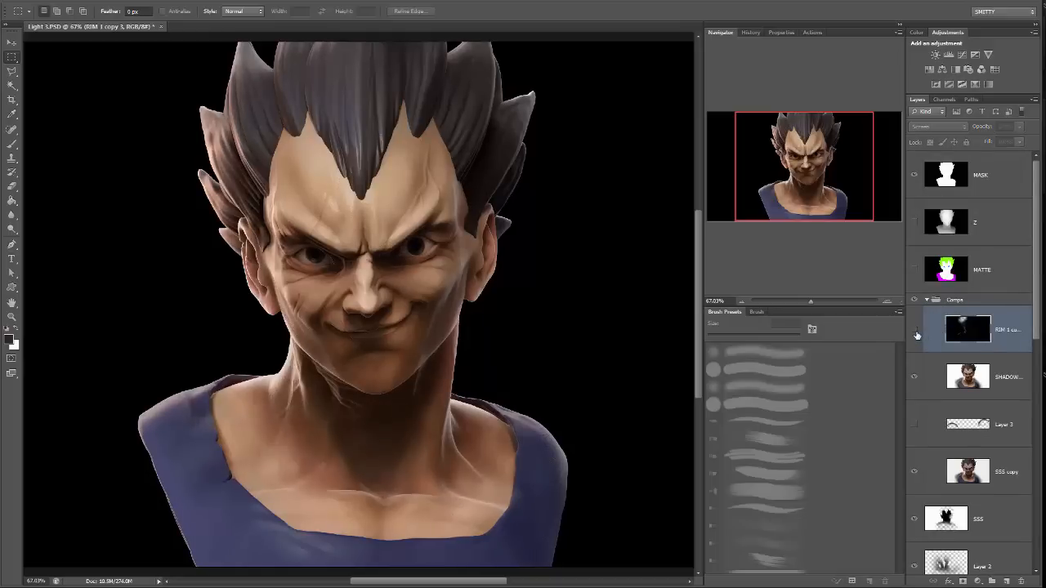
click(915, 332)
click(915, 331)
click(915, 332)
Soften the rim light copy on the face with a 200 px Eraser at 42% opacity and compare the layer hidden and shown.
drag(823, 297, 818, 302)
key(e)
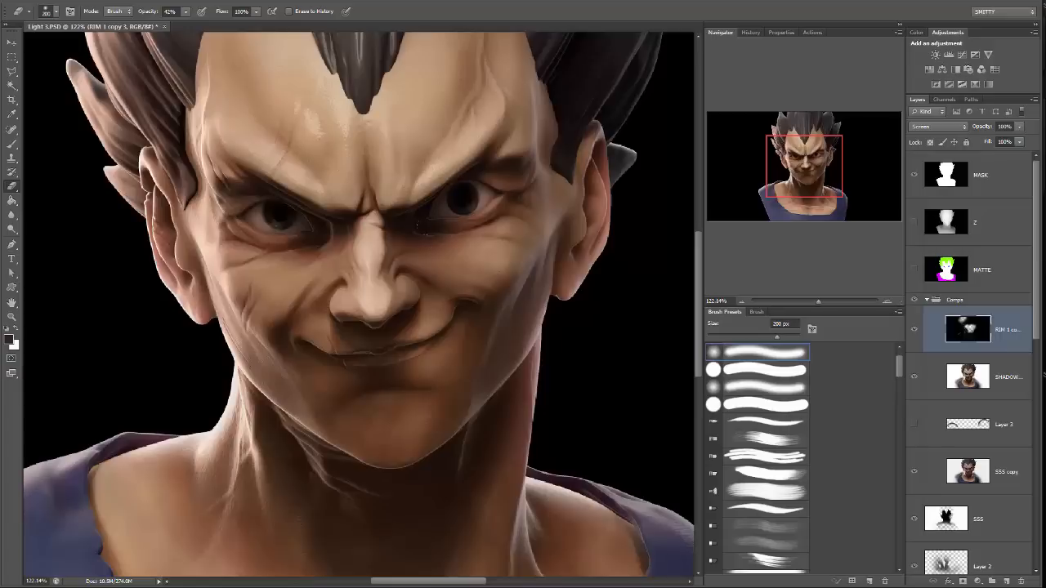
drag(474, 225, 508, 298)
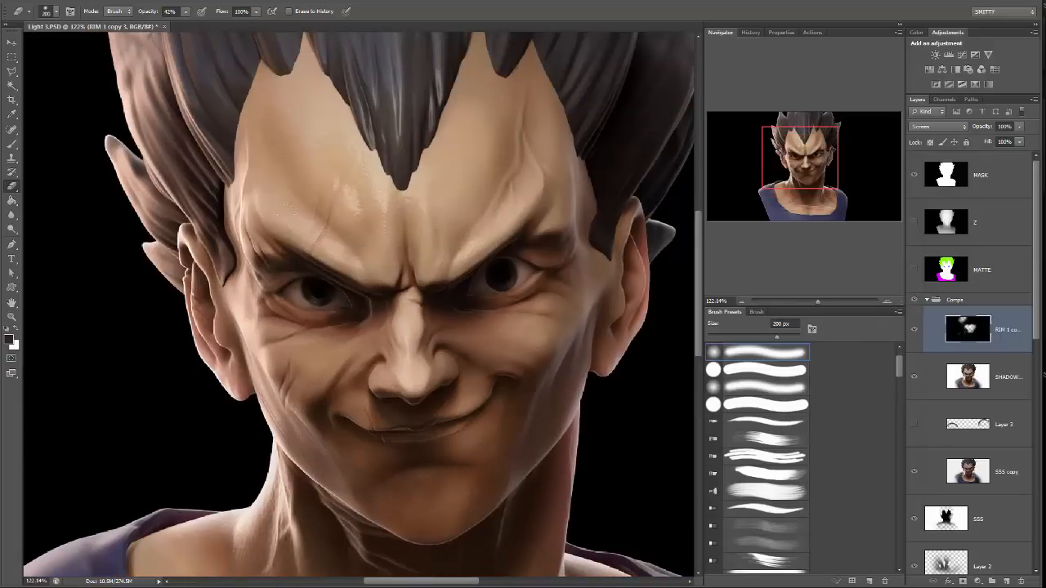
click(913, 330)
click(914, 330)
Shift the rim light copy's hue moderately in the positive direction with Hue/Saturation.
drag(816, 299, 812, 300)
click(81, 1)
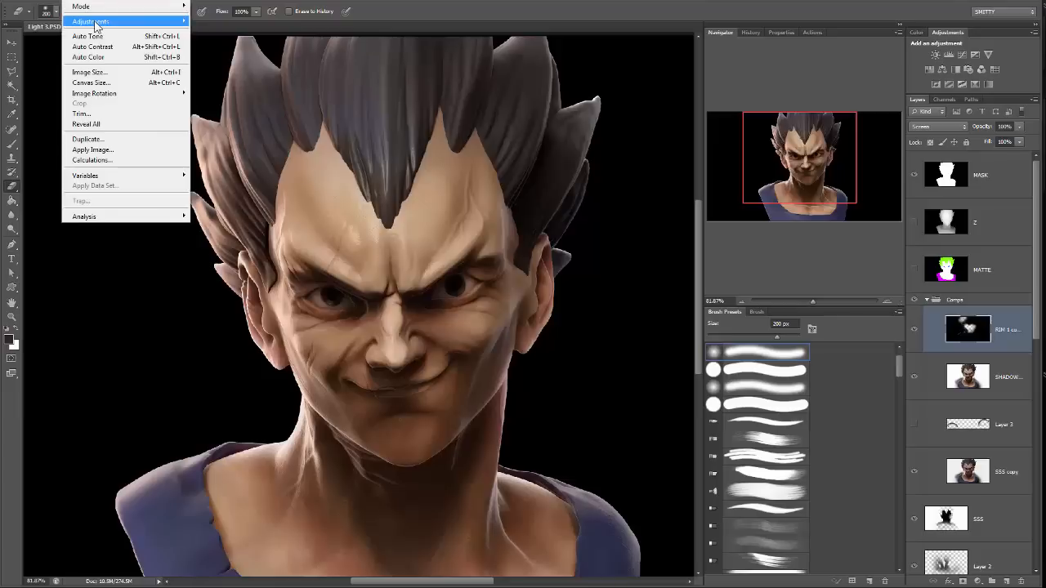
mouse_move(94, 23)
click(41, 77)
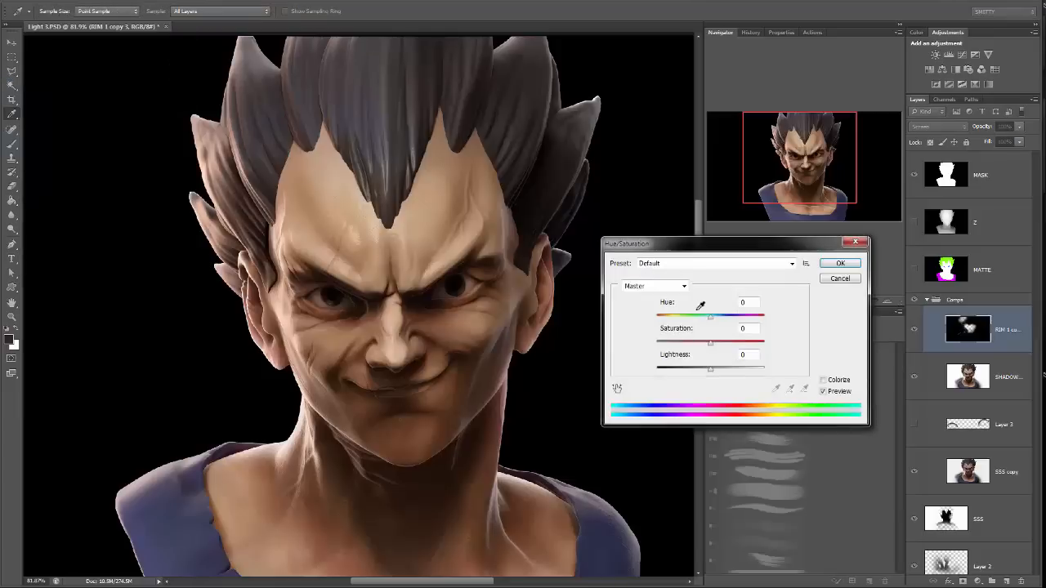
mouse_move(712, 327)
mouse_down()
mouse_move(740, 321)
mouse_move(722, 321)
mouse_up()
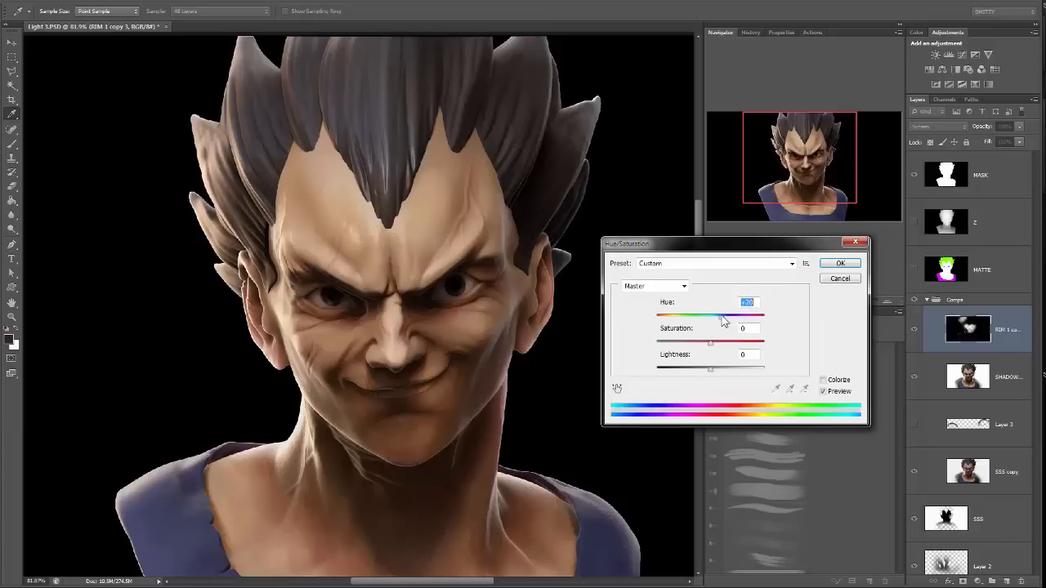
click(840, 263)
key(e)
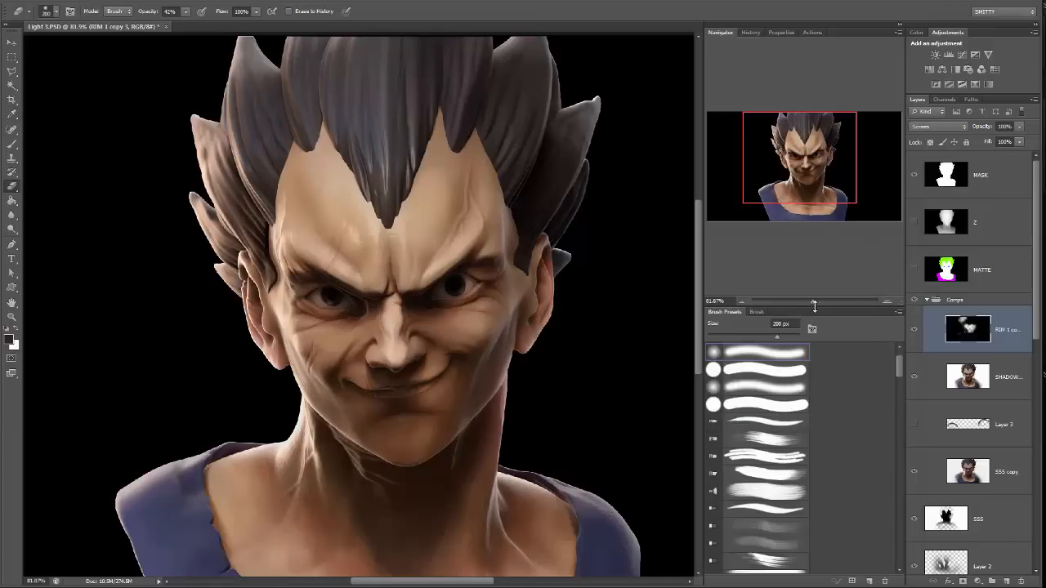
Copy the entire content of the Z depth pass, hide that layer again, and make the rim light copy active.
drag(810, 303, 806, 302)
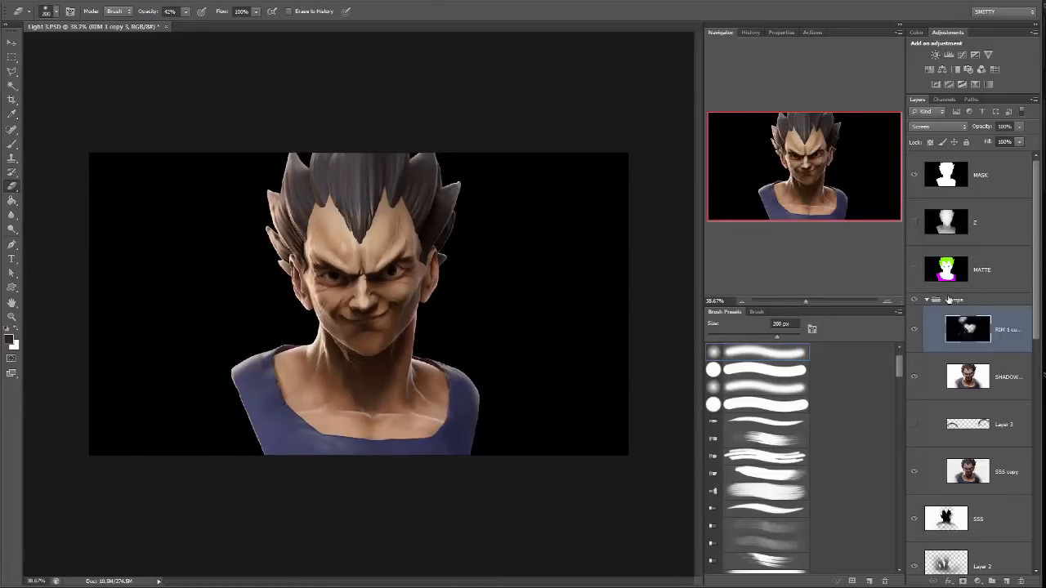
click(914, 222)
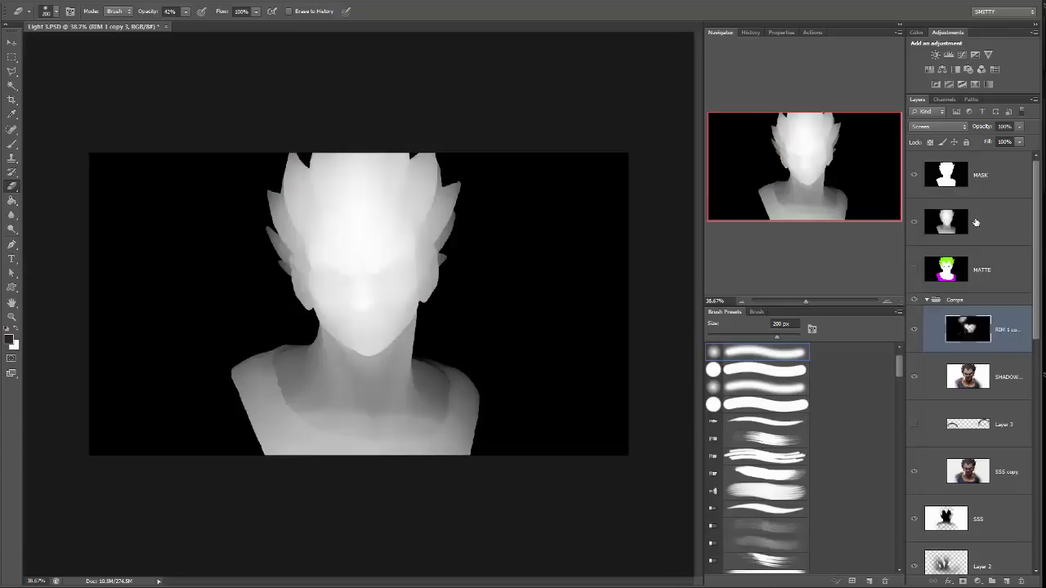
click(975, 222)
ctrl+click(953, 214)
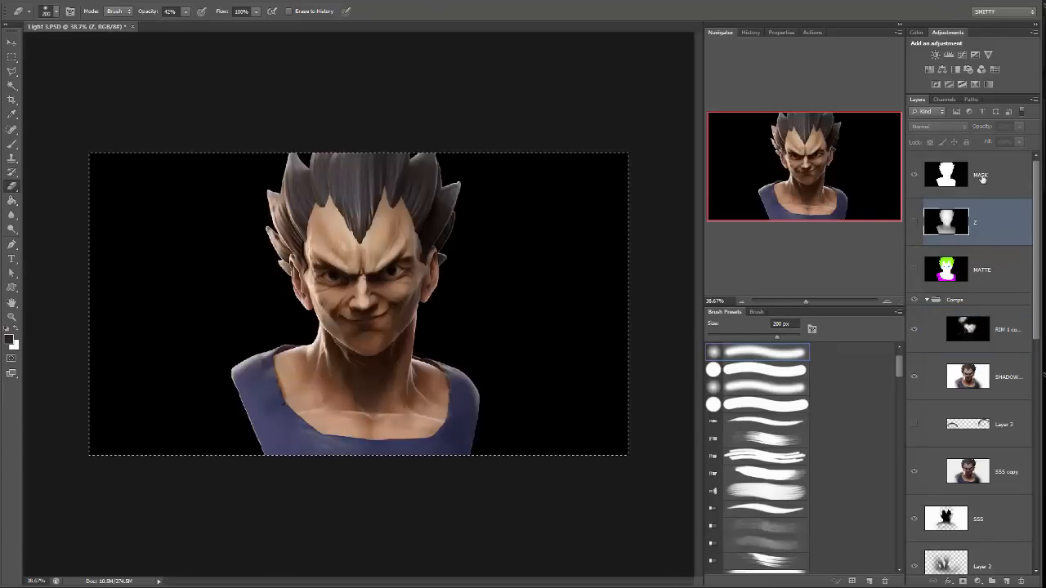
click(1001, 335)
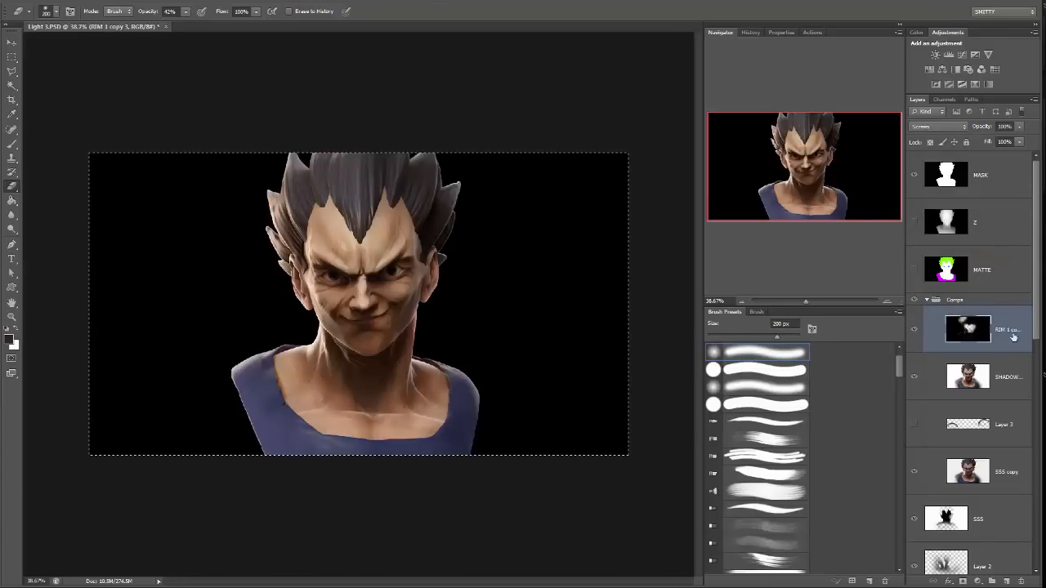
Create a new alpha channel, paste the depth pass into it, and return to the full-color composite.
click(943, 99)
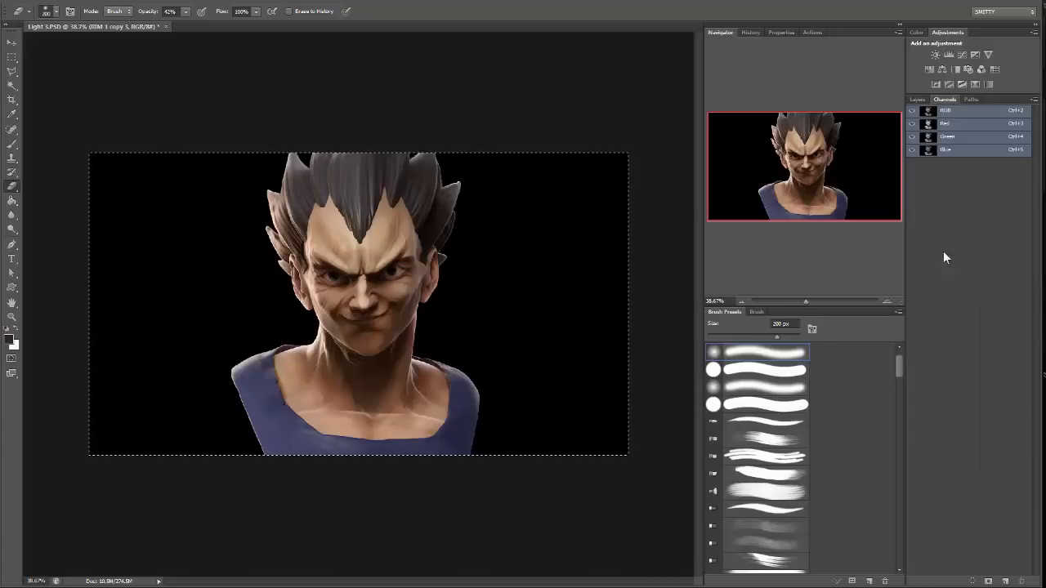
click(1004, 581)
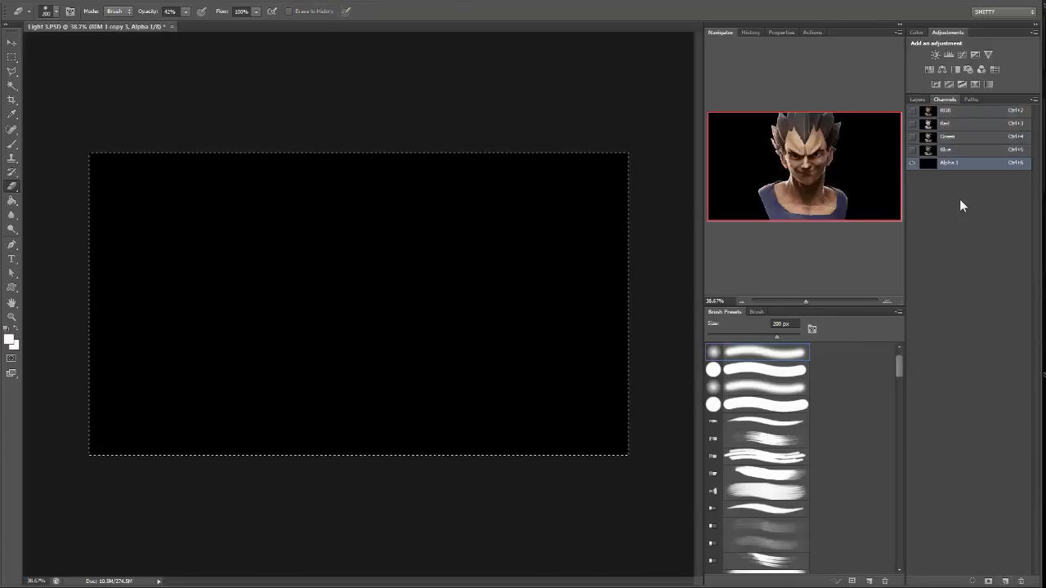
key(ctrl+v)
click(912, 112)
click(961, 113)
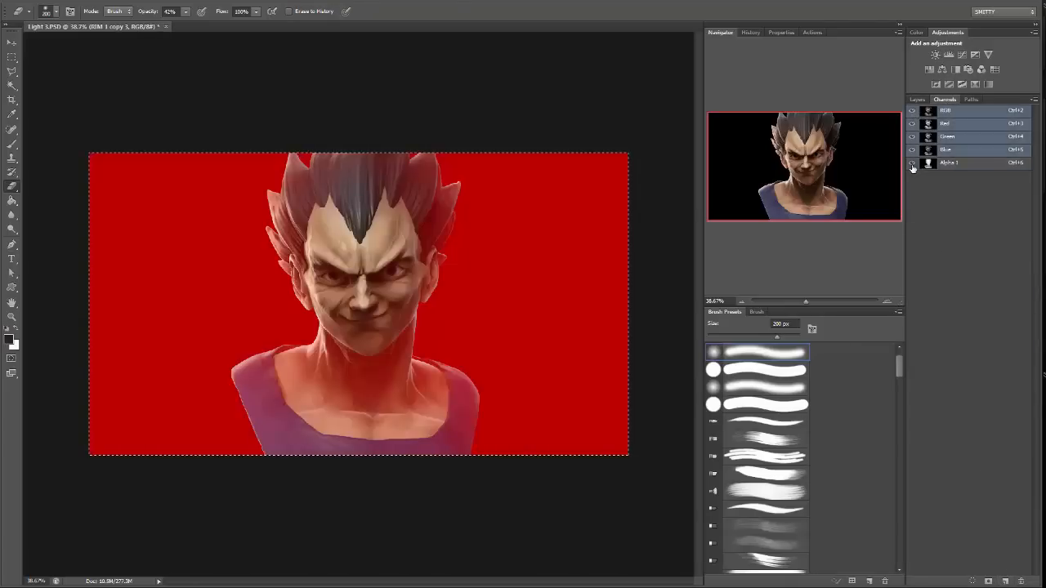
click(918, 99)
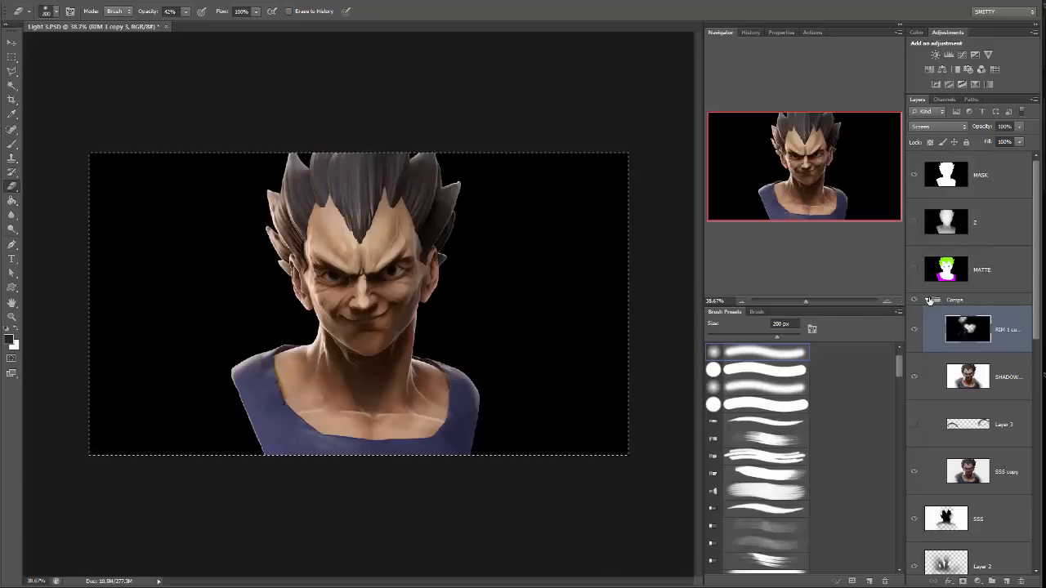
click(927, 299)
click(992, 323)
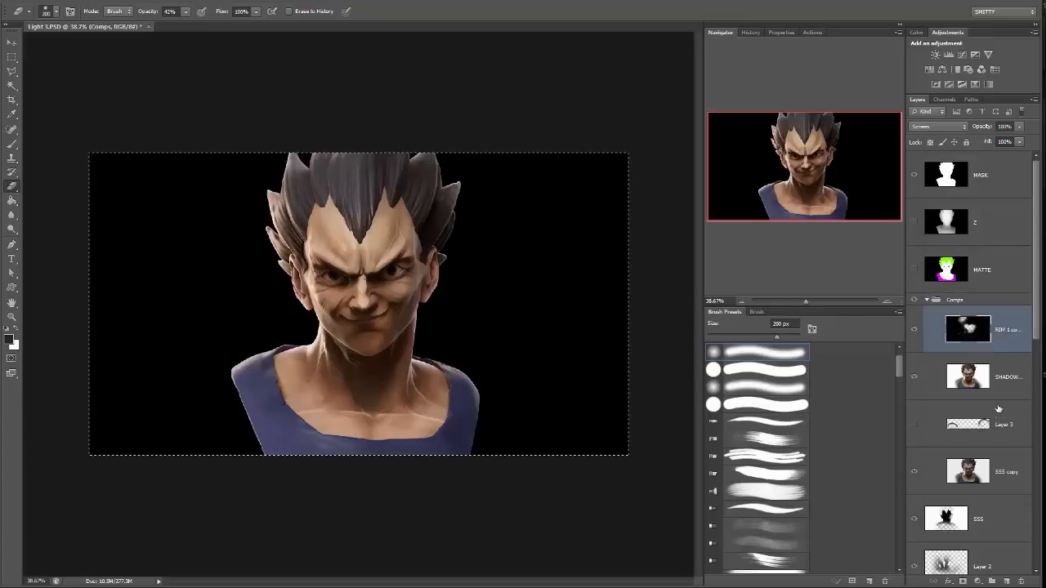
scroll(992, 474, down, 3)
scroll(988, 458, up, 7)
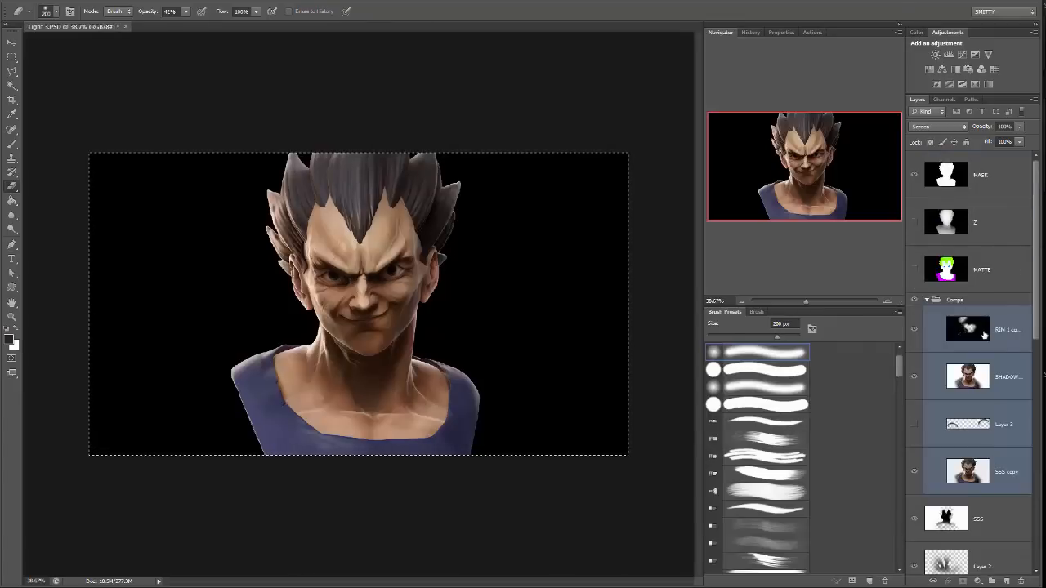
Duplicate all layers from the rim light copy down to BG and merge the duplicates into one layer atop the Comps group.
click(997, 329)
scroll(1005, 425, down, 10)
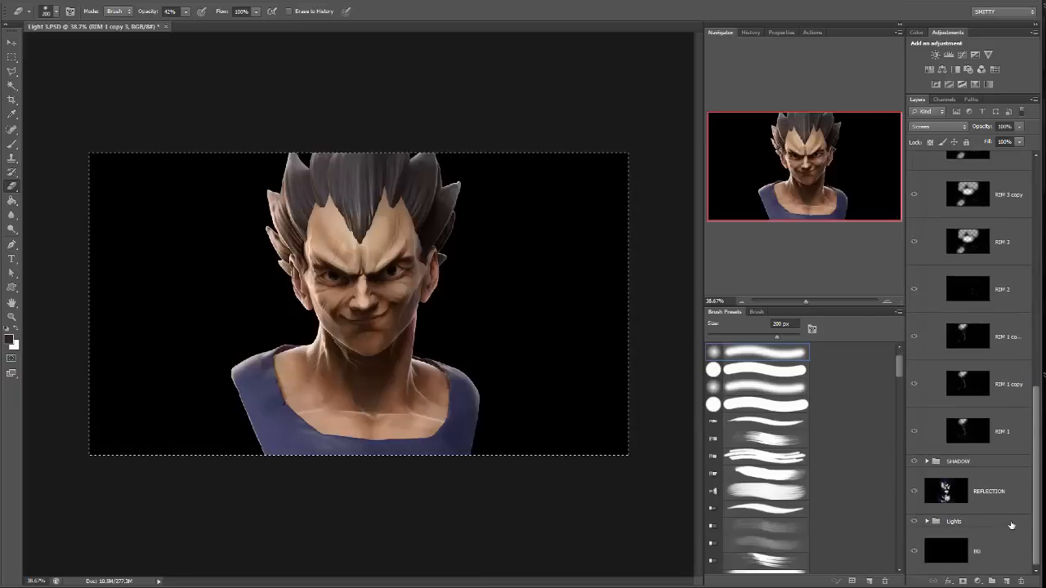
shift+click(1006, 563)
drag(1006, 563, 1005, 580)
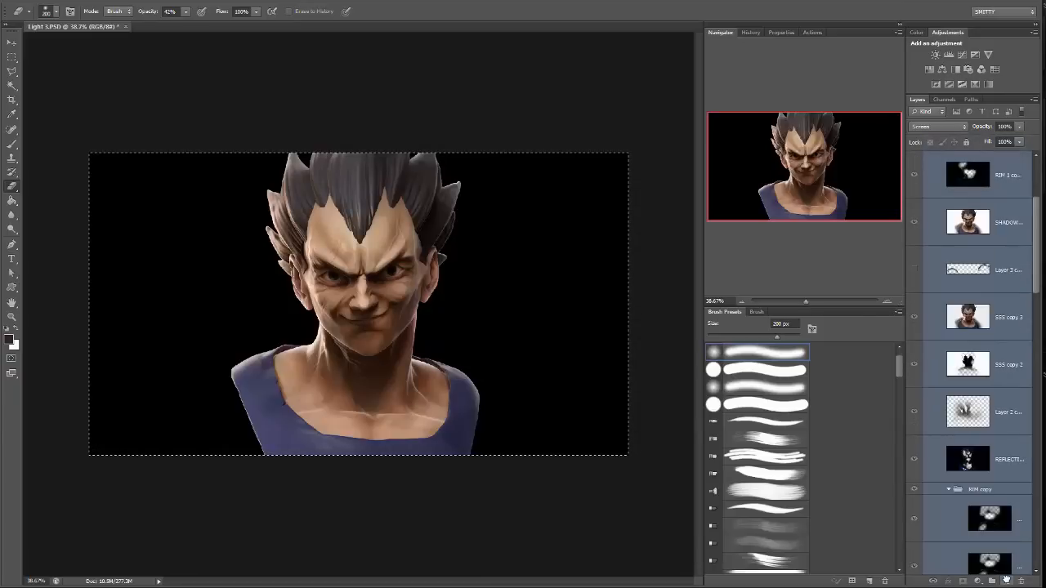
scroll(1009, 238, up, 2)
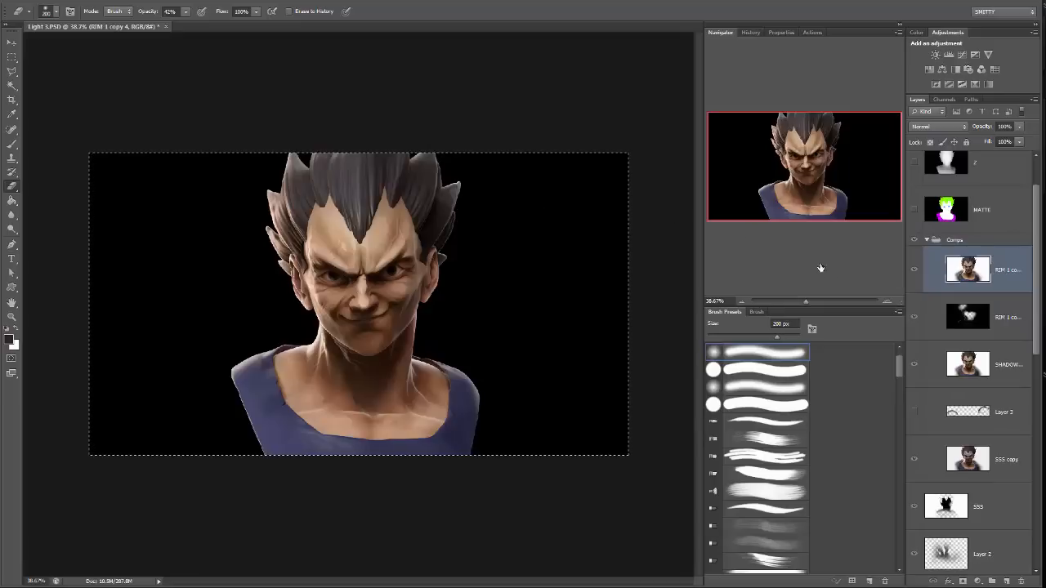
scroll(930, 299, up, 1)
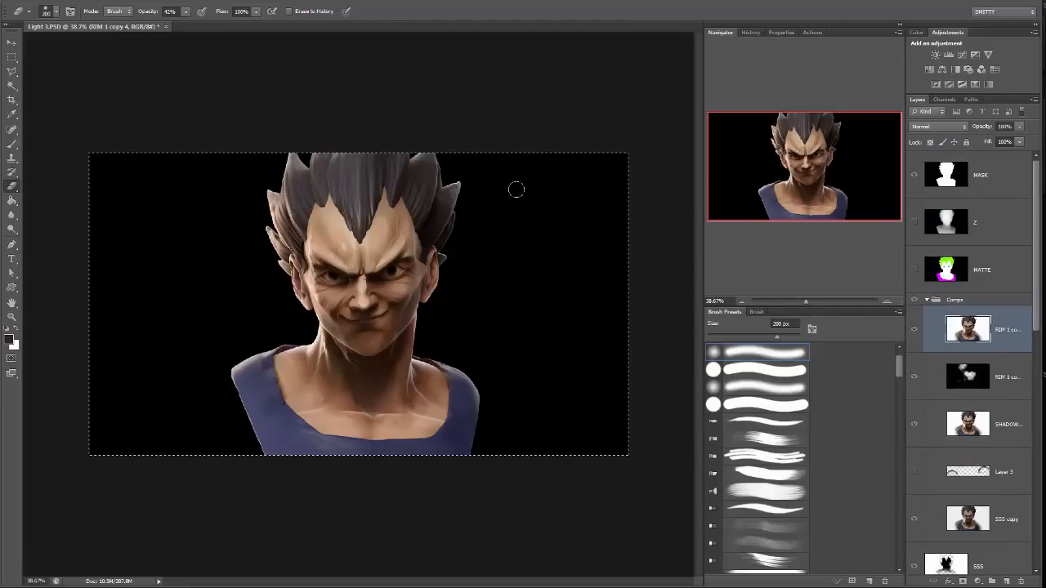
Clear the canvas selection and add a new empty layer above the MASK layer.
key(m)
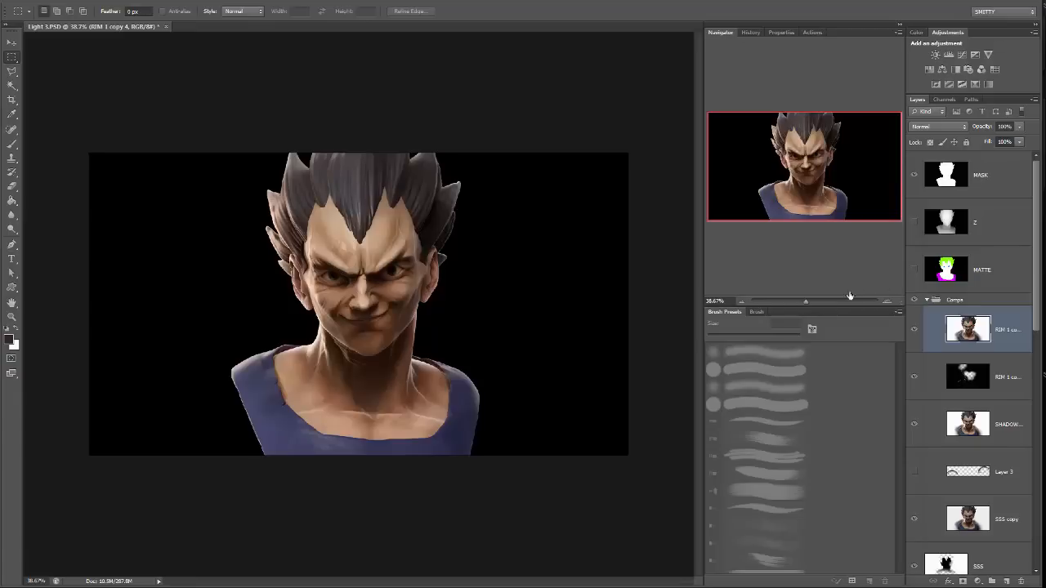
click(818, 301)
drag(819, 302, 807, 301)
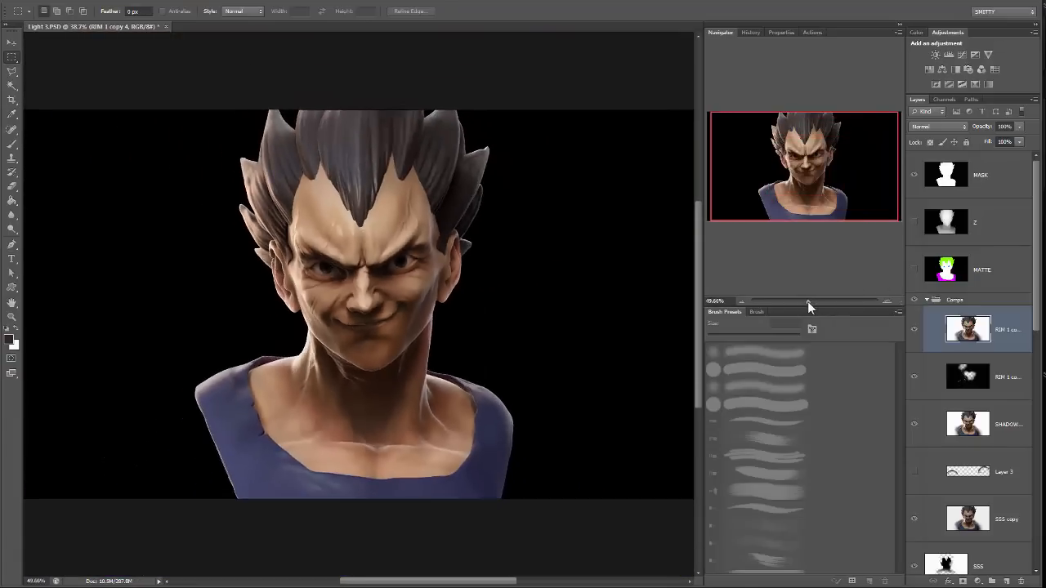
click(976, 173)
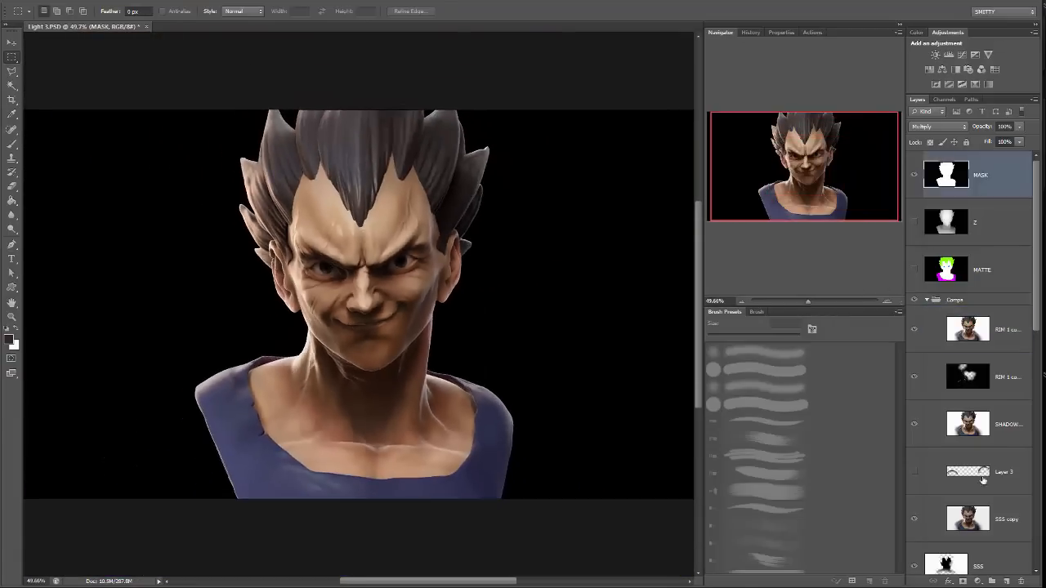
click(1006, 581)
Set the brush's foreground color to a pale skin tone sampled from the bust's lit neck edge.
key(b)
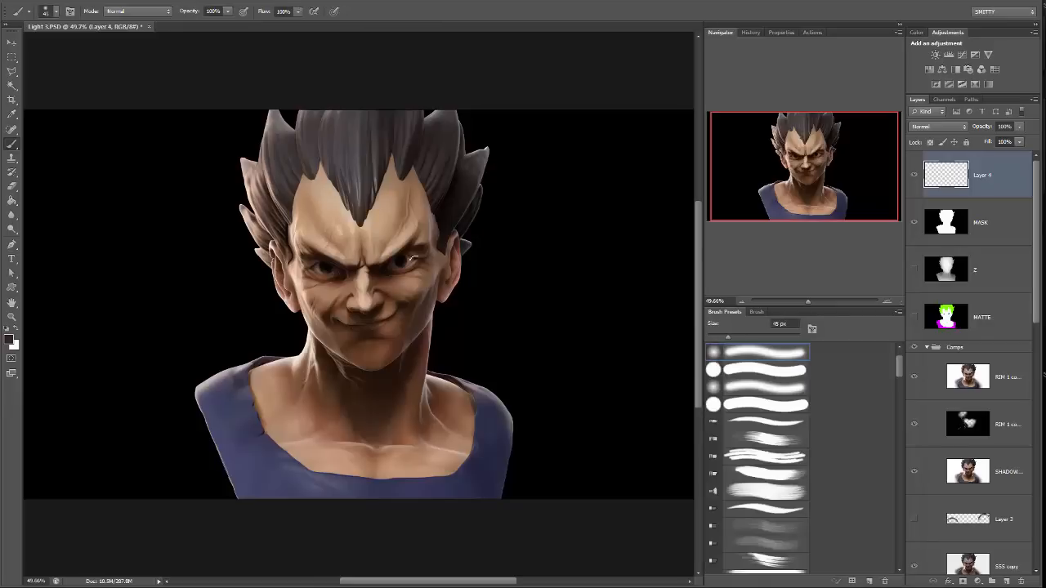
click(9, 340)
click(310, 333)
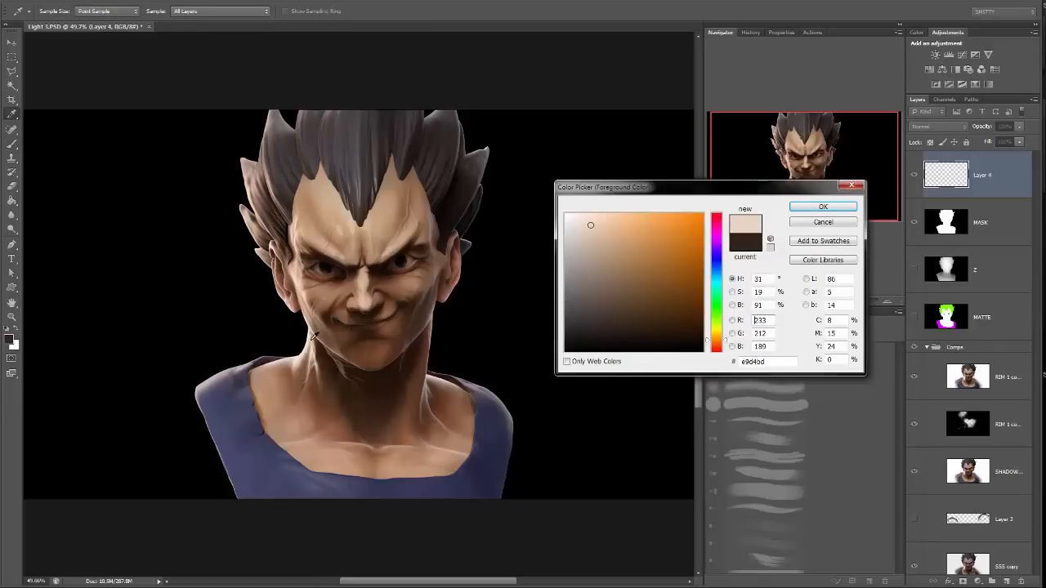
click(823, 206)
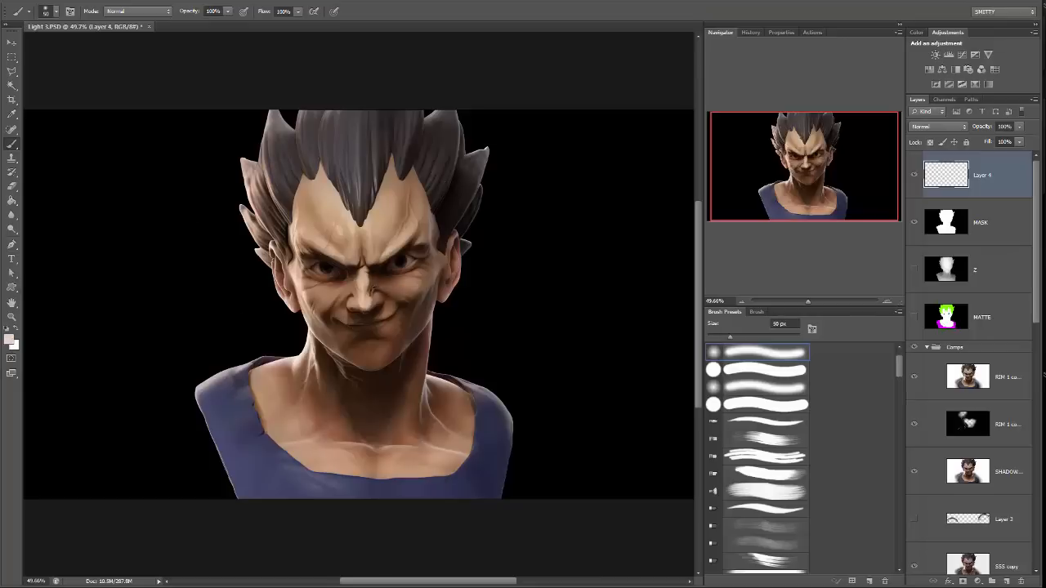
Paint a large, soft pale glow over the bust's face, neck, chest and hair with a soft 1100 px brush.
key(bracketright)
key(bracketright)
key(bracketright)
key(bracketright)
key(bracketright)
key(bracketright)
key(bracketright)
key(bracketright)
click(56, 12)
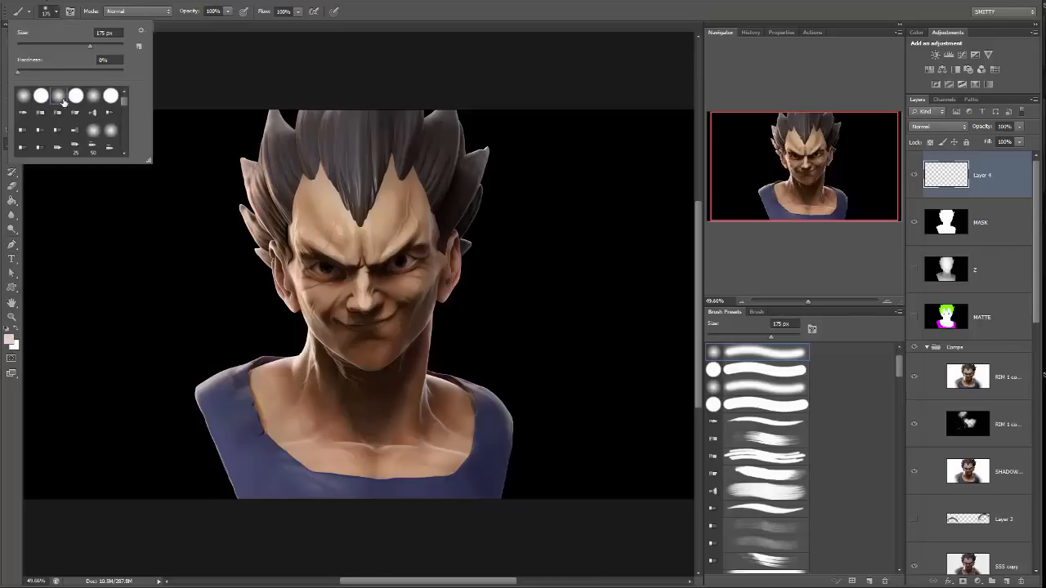
click(300, 55)
key(bracketright)
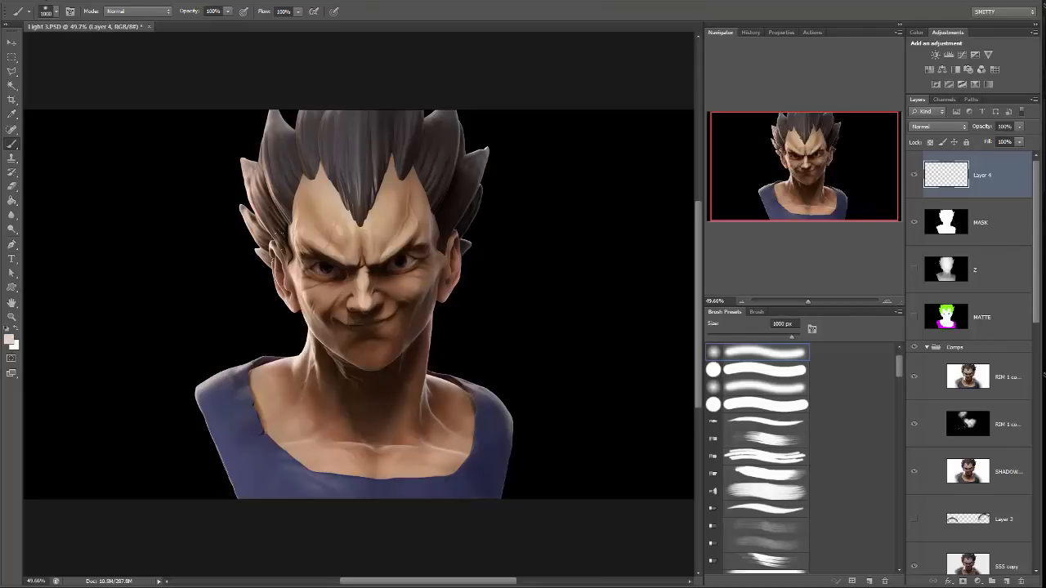
click(368, 302)
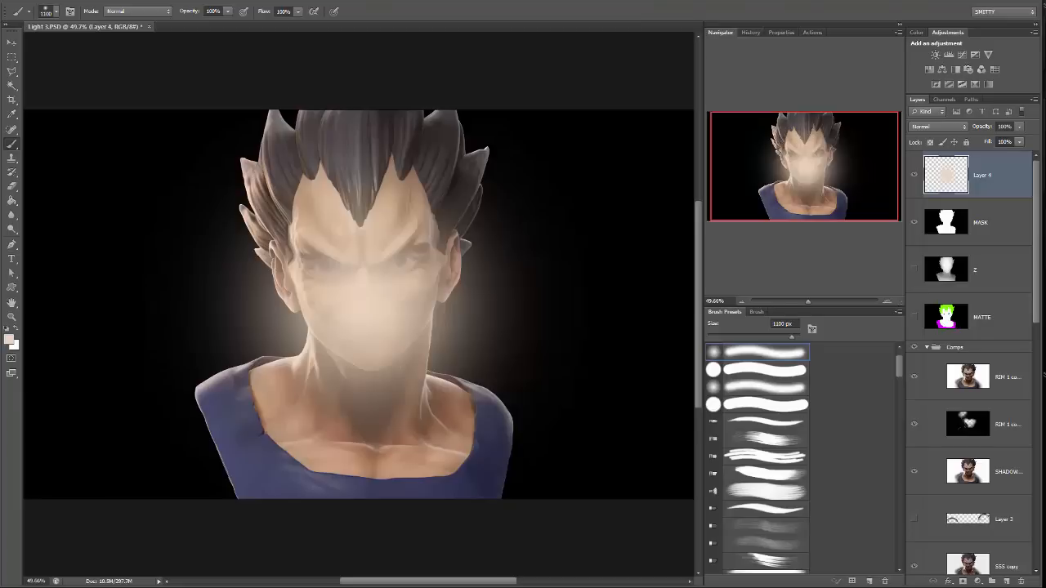
click(302, 349)
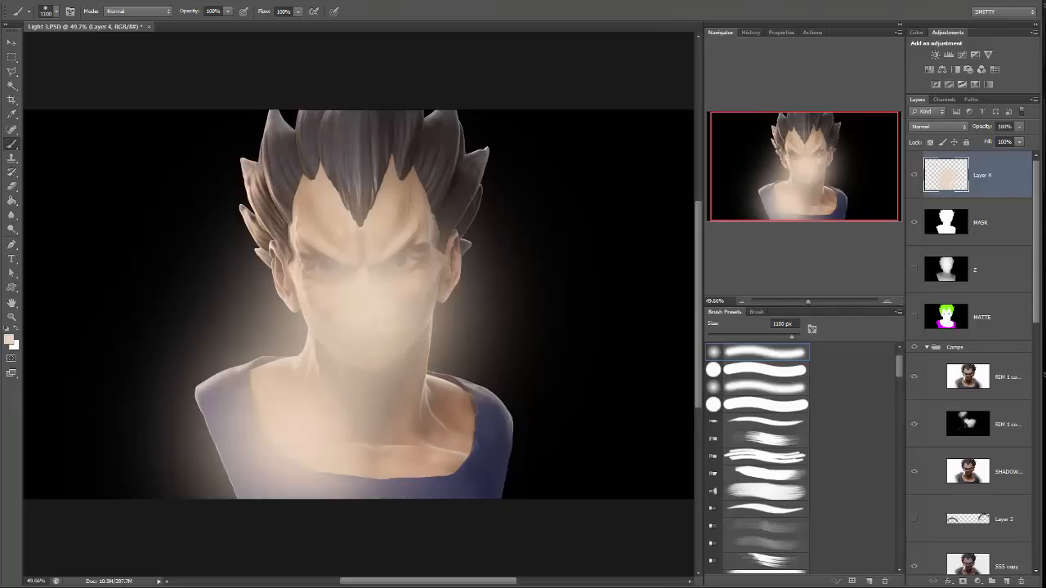
click(384, 384)
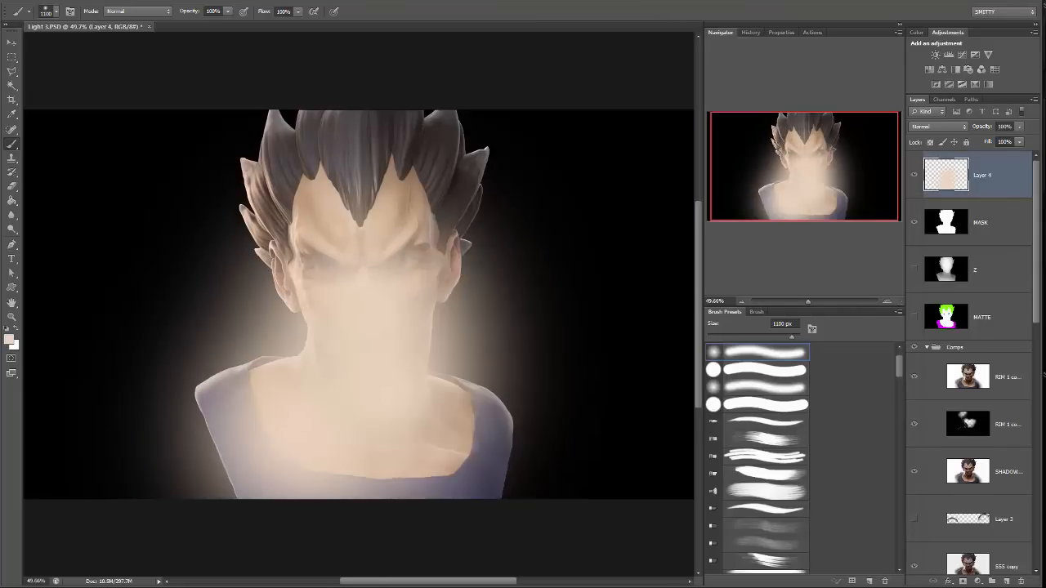
click(310, 171)
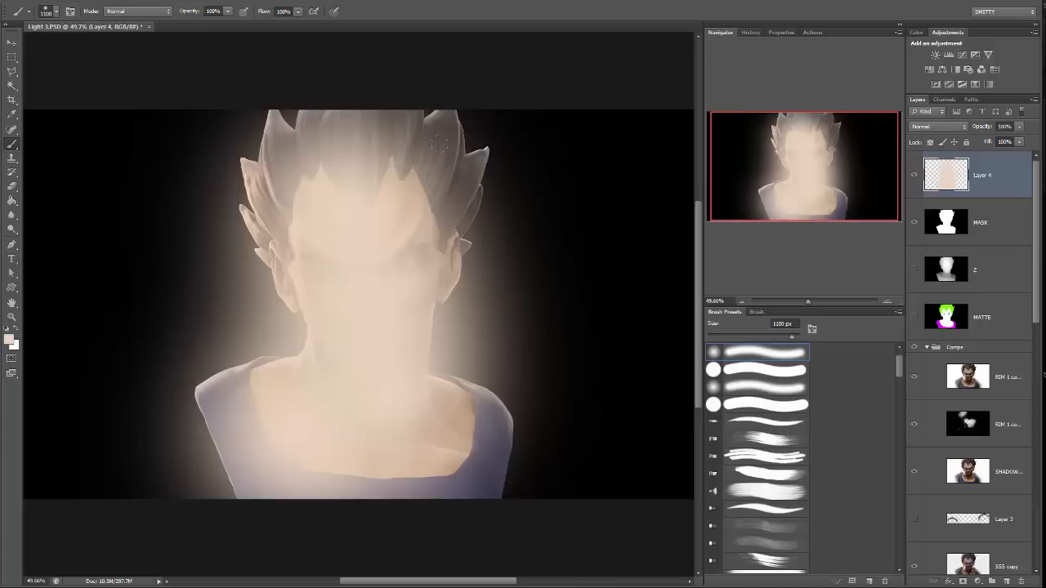
Duplicate the MASK layer, give the copy a gray Color Overlay at about 11% opacity, and compare the background with and without it.
drag(1011, 232, 1005, 580)
right_click(976, 226)
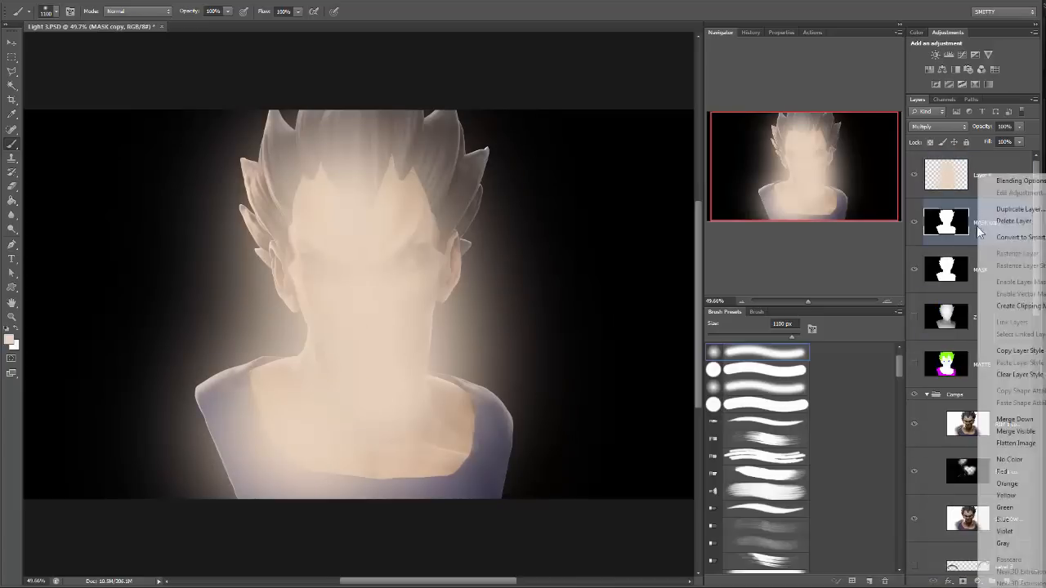
click(1017, 180)
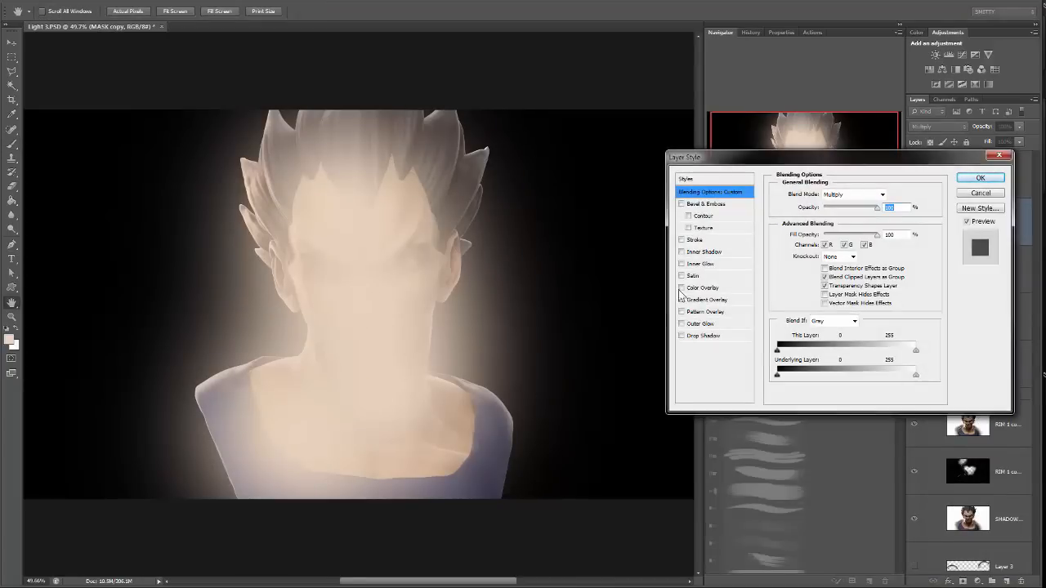
click(682, 289)
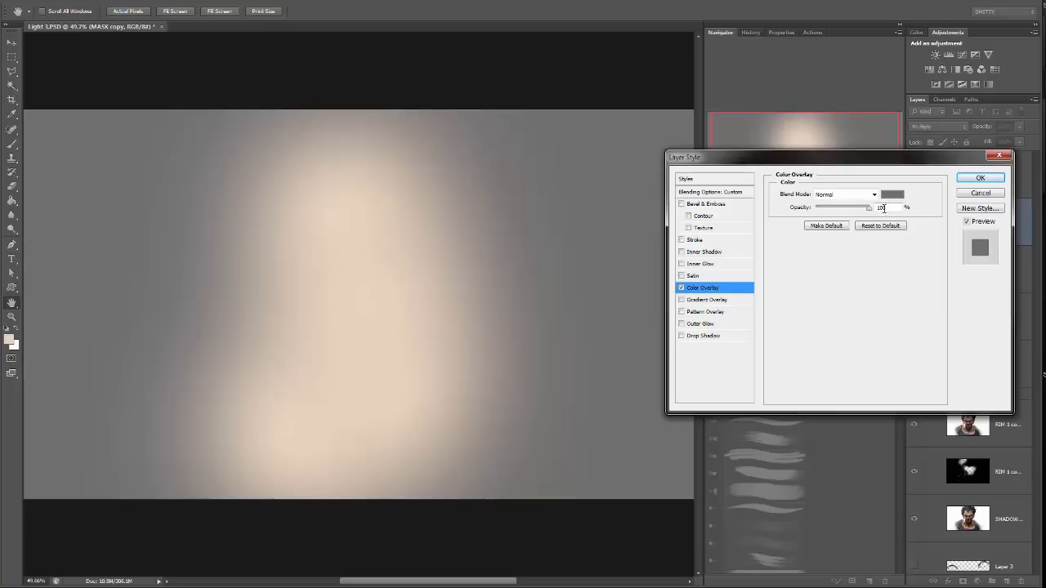
drag(869, 207, 822, 213)
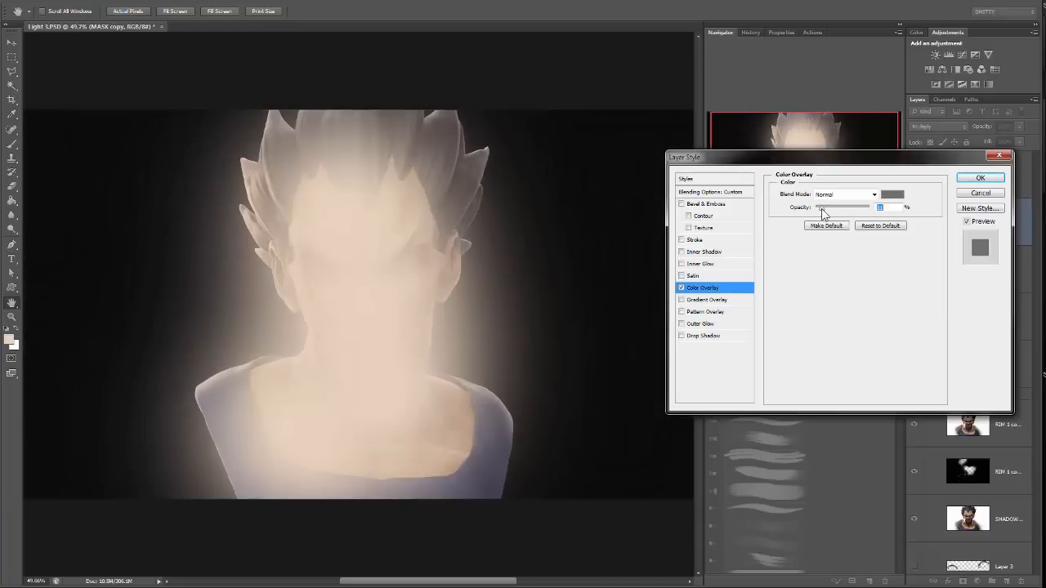
click(980, 178)
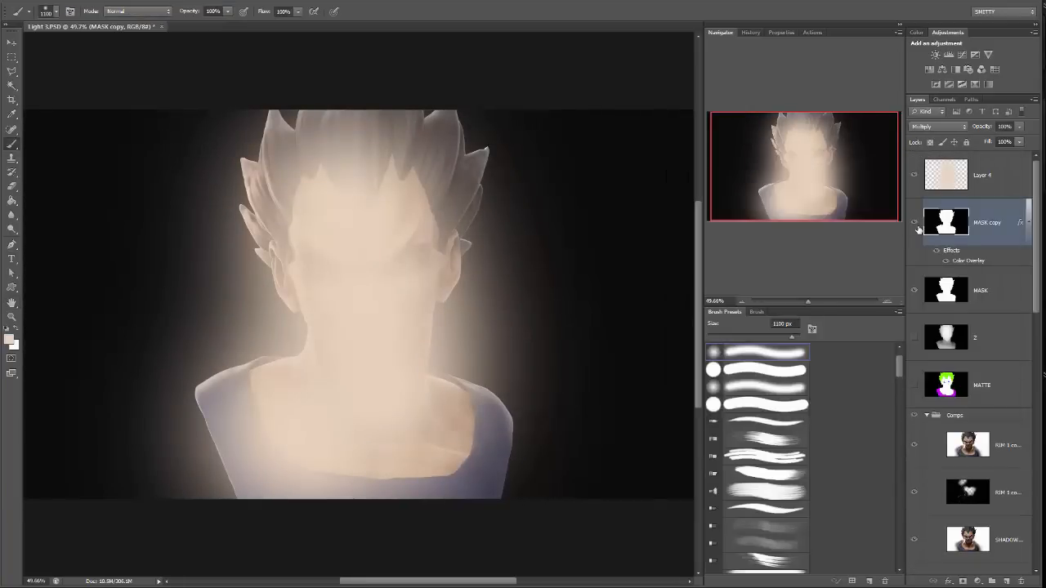
click(916, 225)
click(916, 225)
Select the bust silhouette from the MASK layer, delete that area from the glow layer, deselect, and compare with the glow hidden.
click(997, 289)
key(w)
click(304, 212)
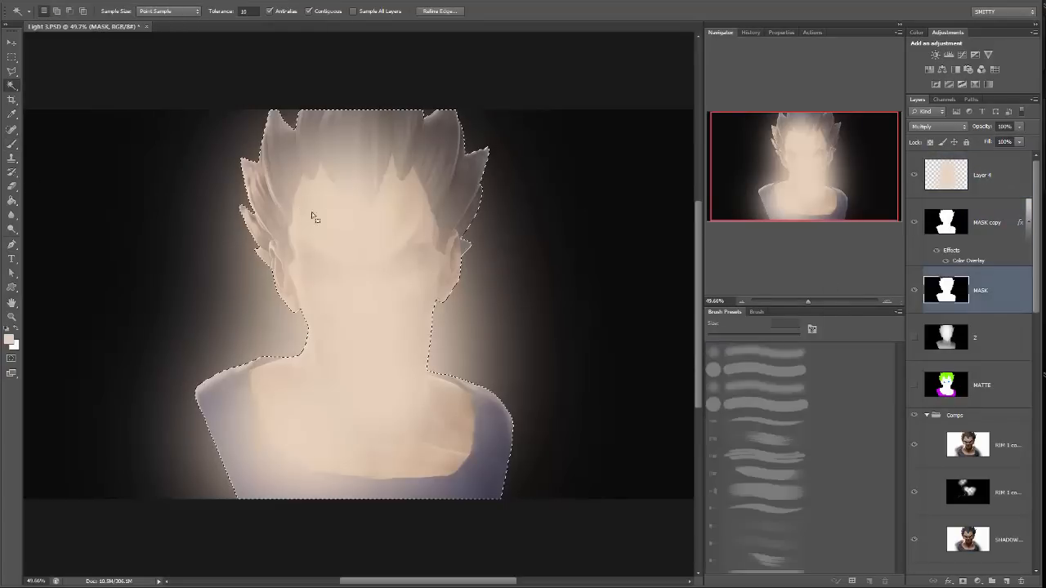
click(948, 175)
key(Delete)
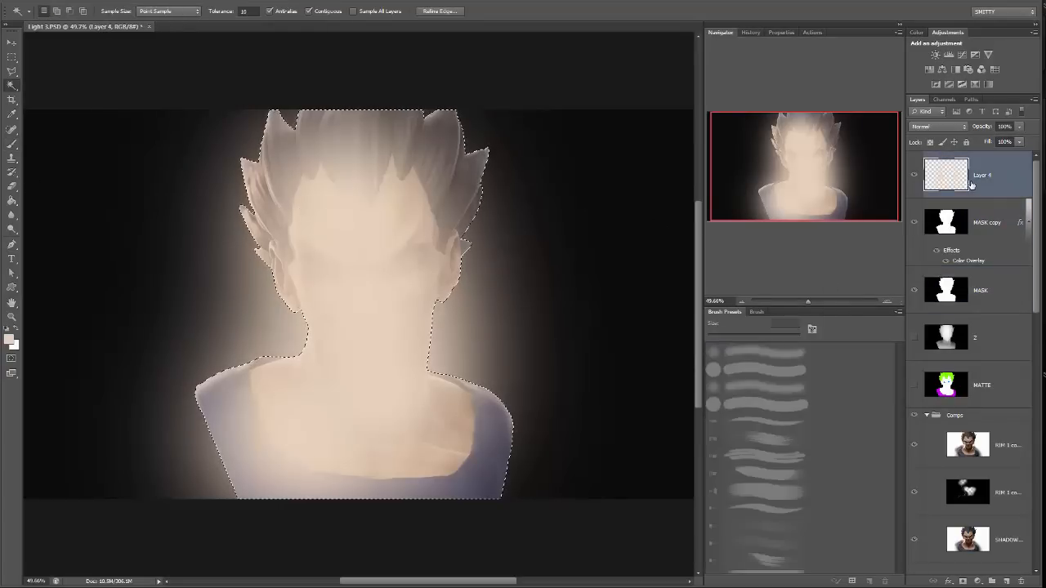
key(ctrl+d)
key(m)
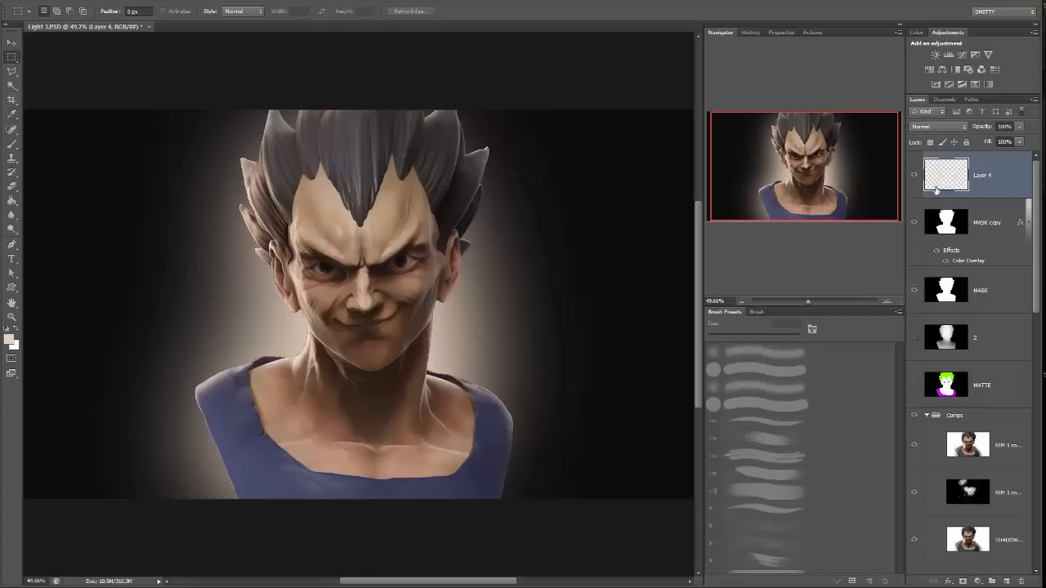
click(913, 175)
click(913, 176)
Fade the glow's outer edges on both sides of the bust with a soft 1200 px eraser at 42% opacity, and set the layer's opacity to 98%.
key(b)
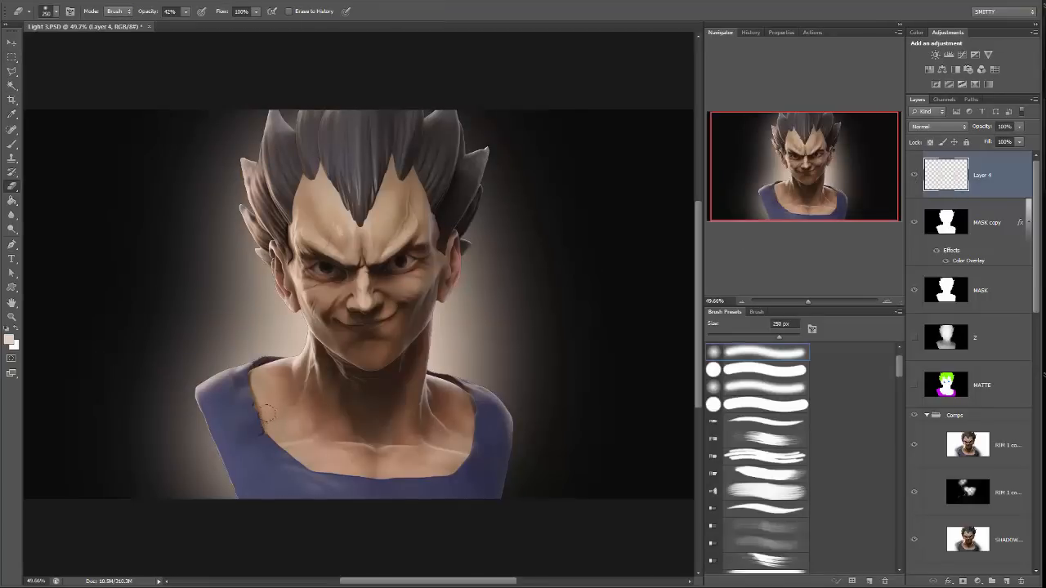
mouse_move(146, 369)
mouse_down()
mouse_move(98, 362)
mouse_move(71, 401)
mouse_up()
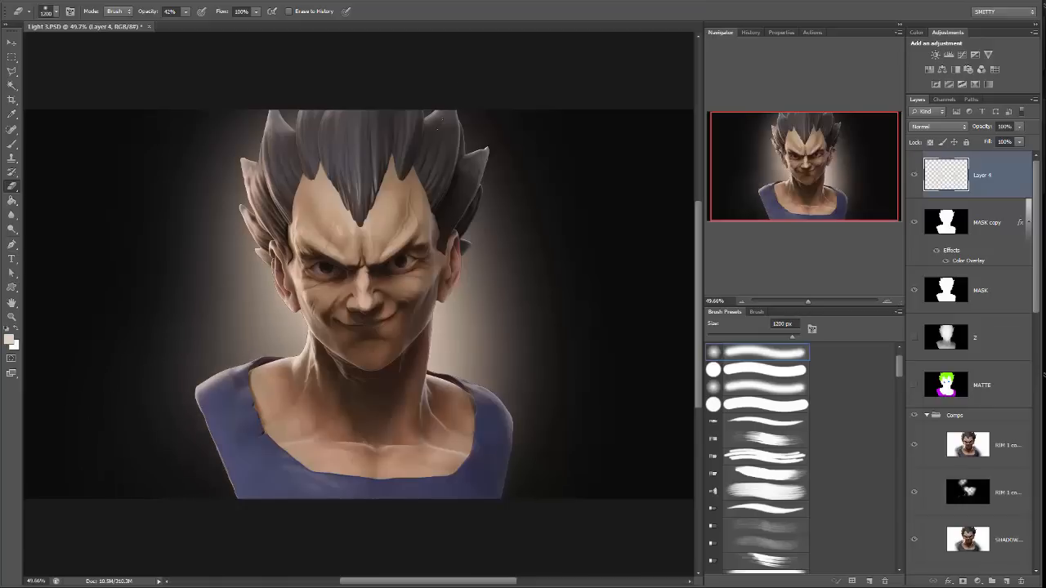
drag(439, 123, 459, 75)
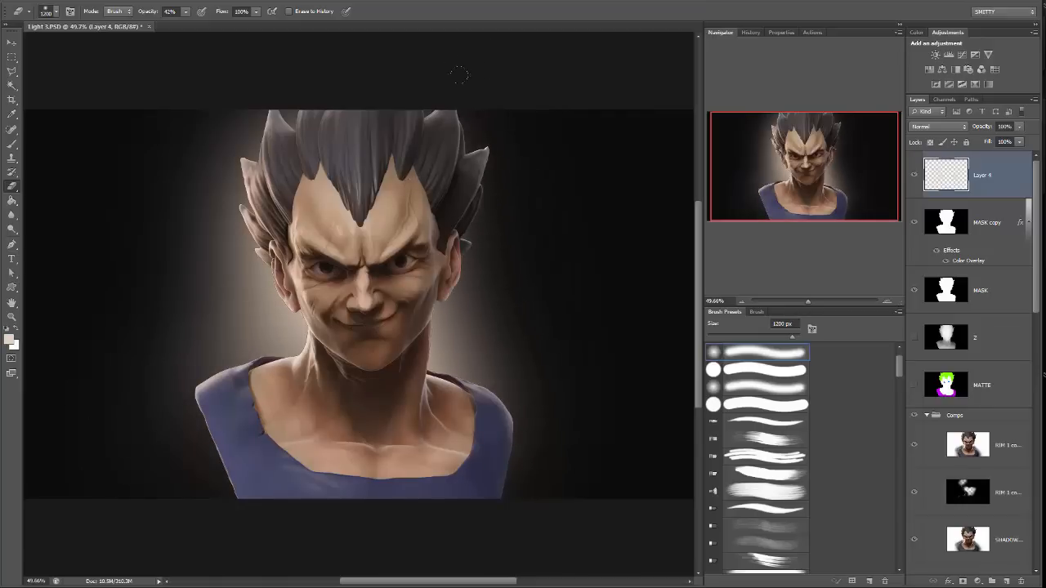
drag(426, 178, 548, 56)
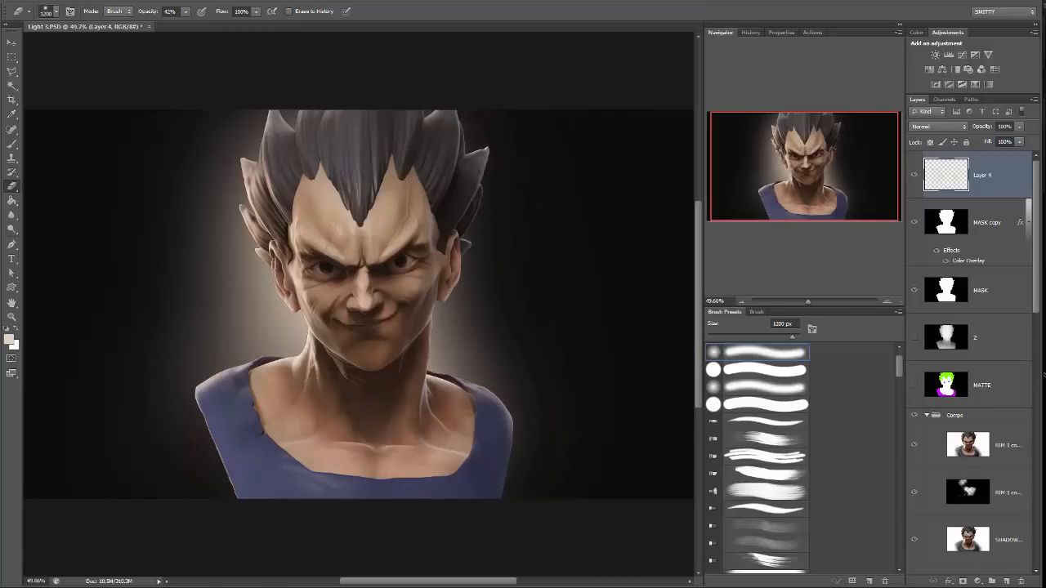
mouse_move(92, 196)
mouse_down()
mouse_move(85, 269)
mouse_move(49, 282)
mouse_up()
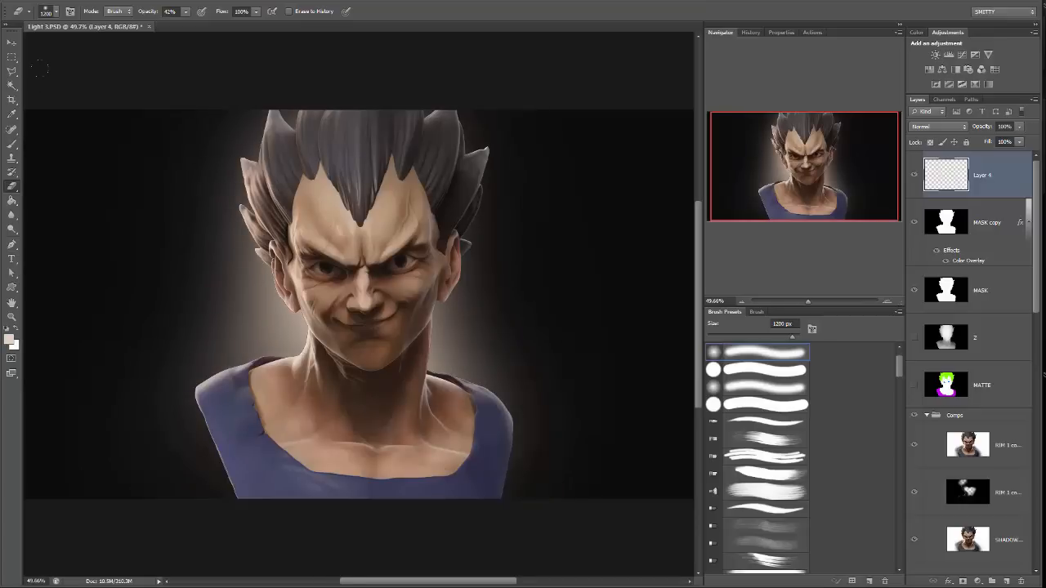
drag(49, 220, 59, 302)
drag(28, 243, 40, 294)
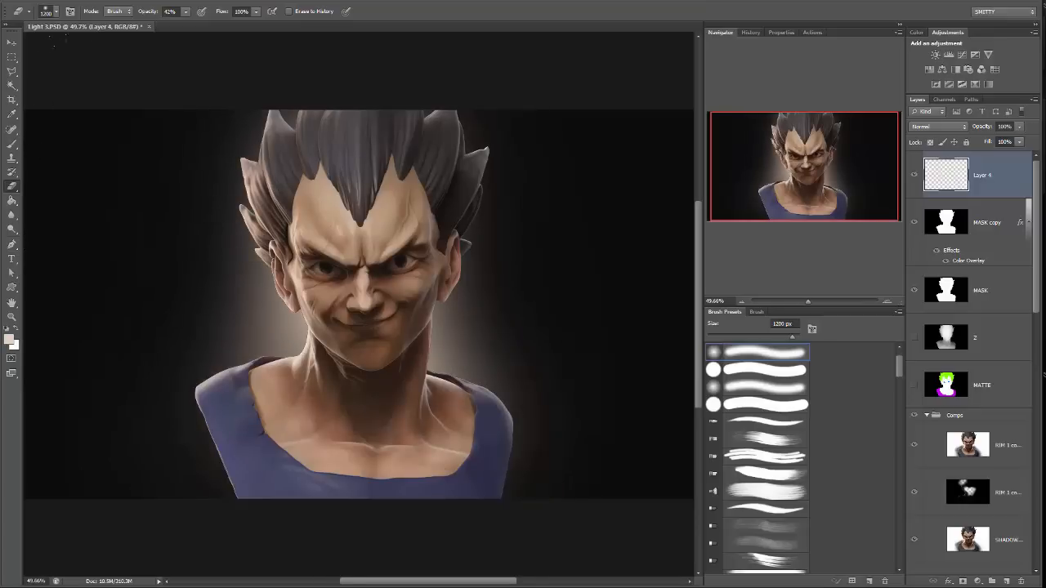
drag(588, 327, 555, 270)
drag(578, 356, 567, 286)
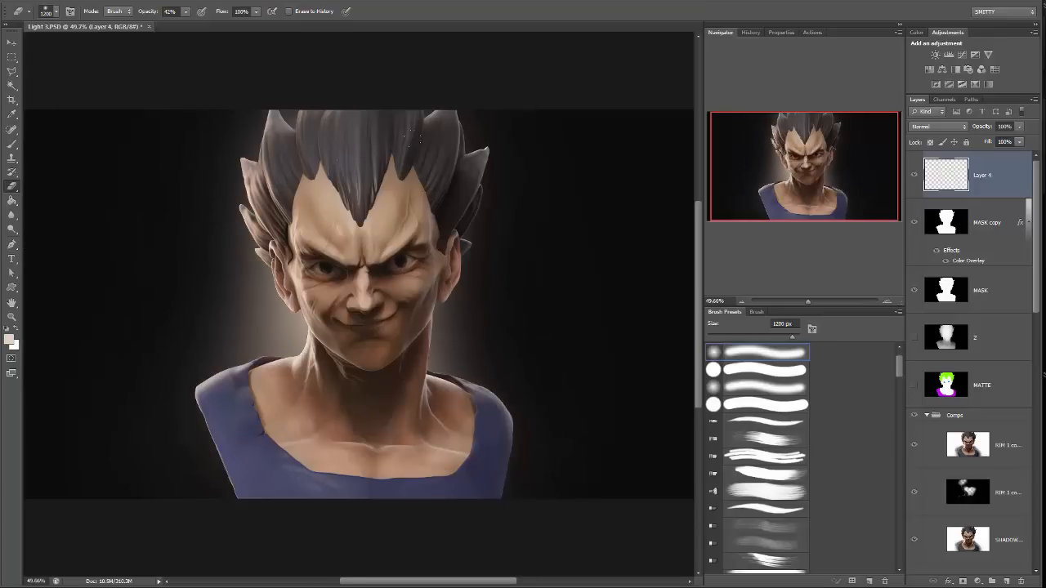
drag(572, 327, 562, 167)
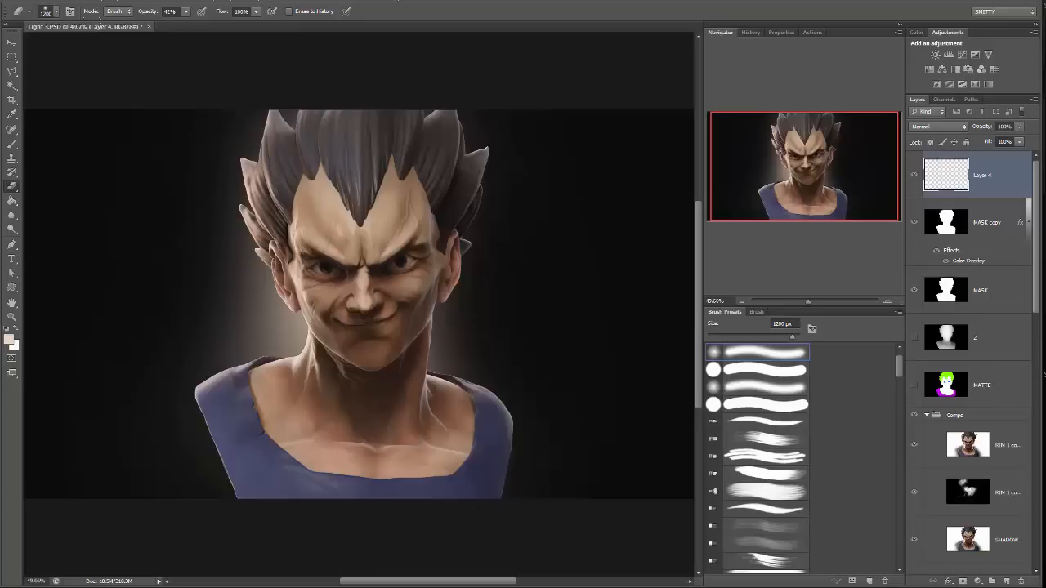
drag(47, 148, 107, 290)
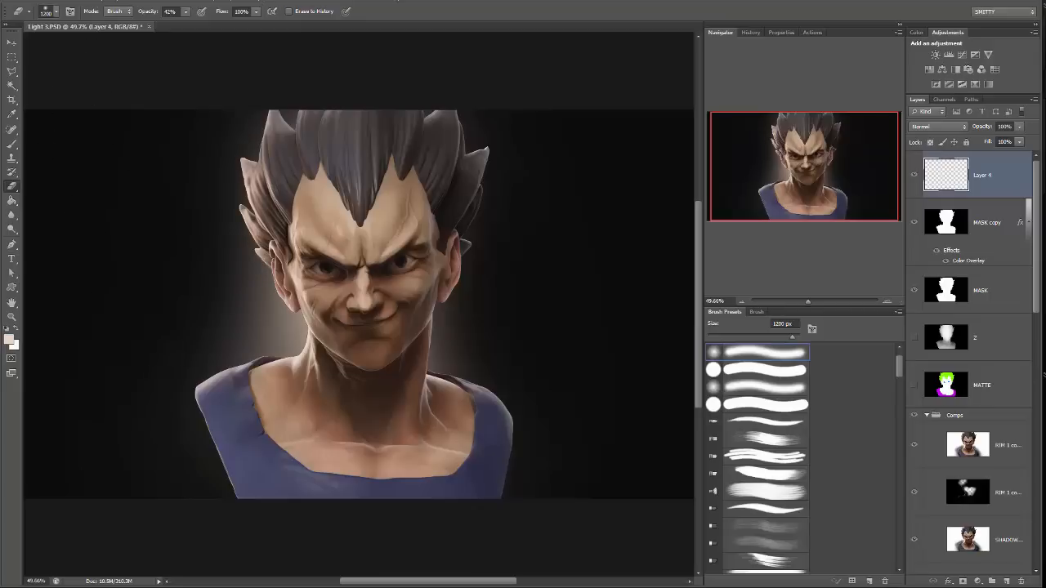
drag(73, 204, 98, 327)
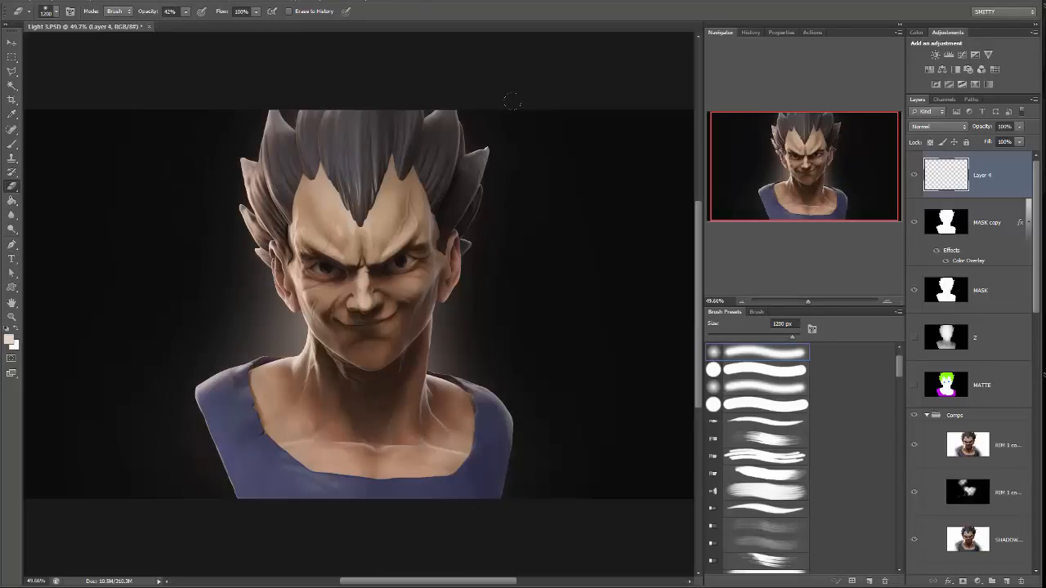
click(1018, 127)
drag(1002, 139, 1019, 144)
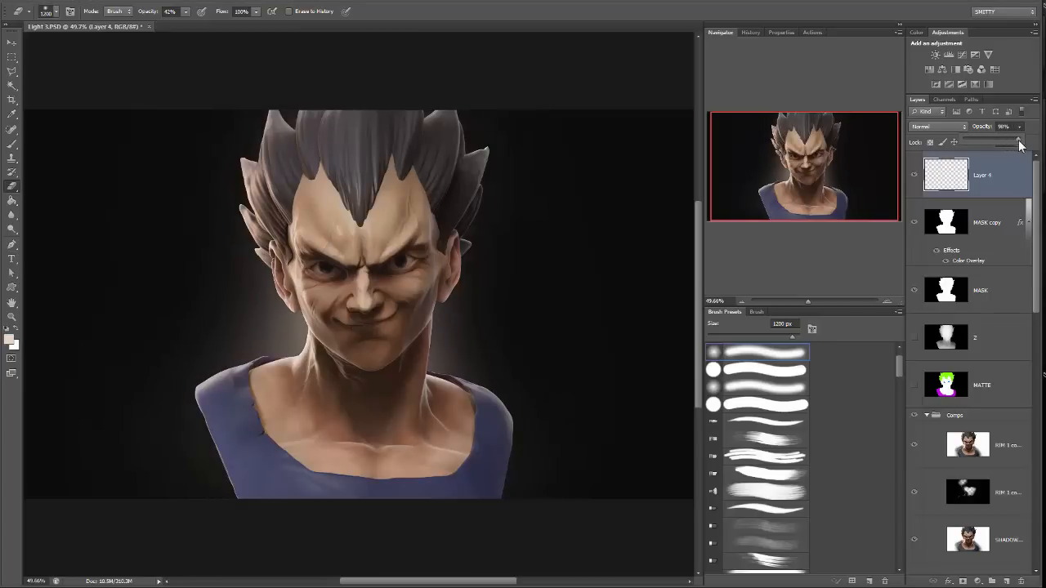
Adjust the glow layer's Hue/Saturation with hue -18 and lightness +22.
mouse_move(807, 301)
mouse_down()
mouse_move(821, 299)
mouse_move(808, 300)
mouse_up()
click(72, 1)
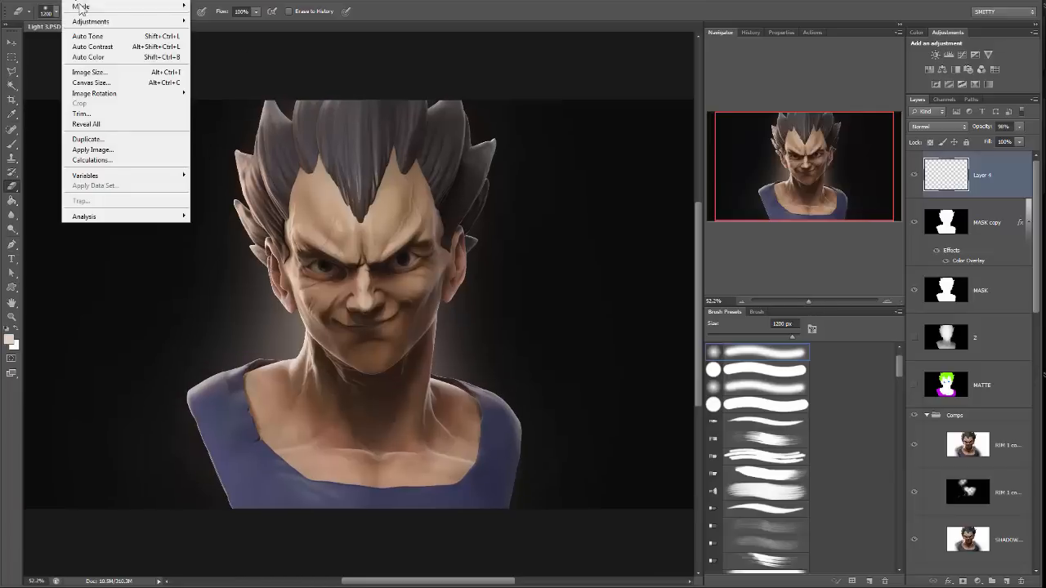
mouse_move(91, 23)
click(33, 76)
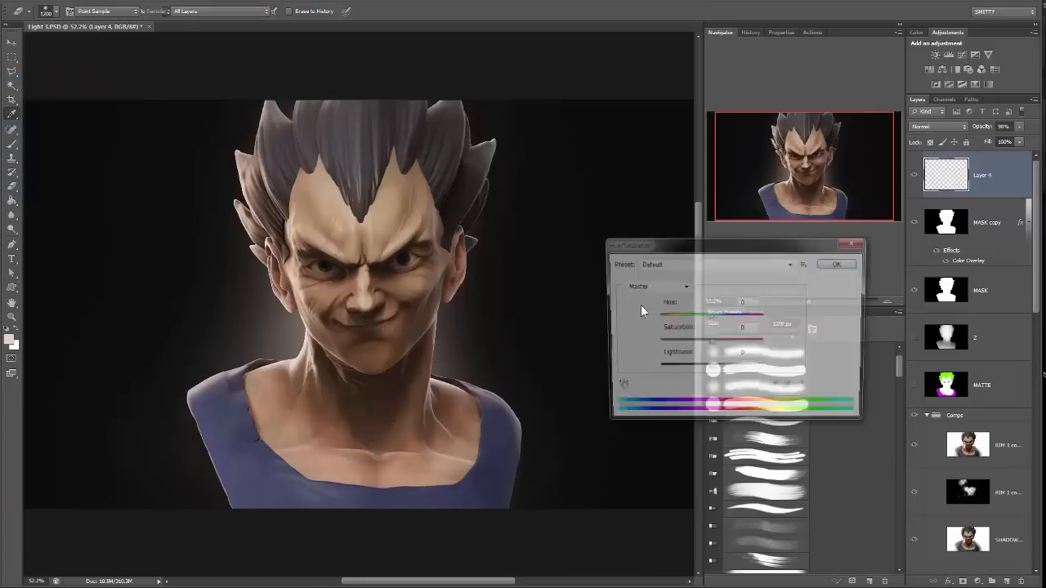
mouse_move(710, 316)
mouse_down()
mouse_move(745, 327)
mouse_move(690, 321)
mouse_move(701, 320)
mouse_up()
drag(708, 370, 727, 372)
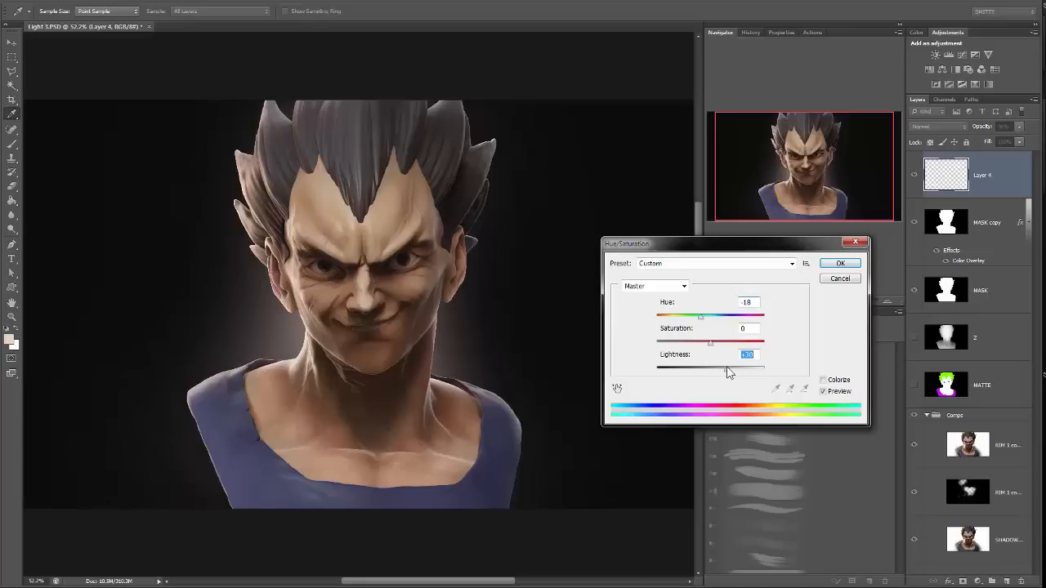
click(840, 263)
Add more glow around the neck and shoulders with a low-opacity soft 1100 px brush, and fade its outer edge with a 1200 px eraser at 18% opacity.
key(e)
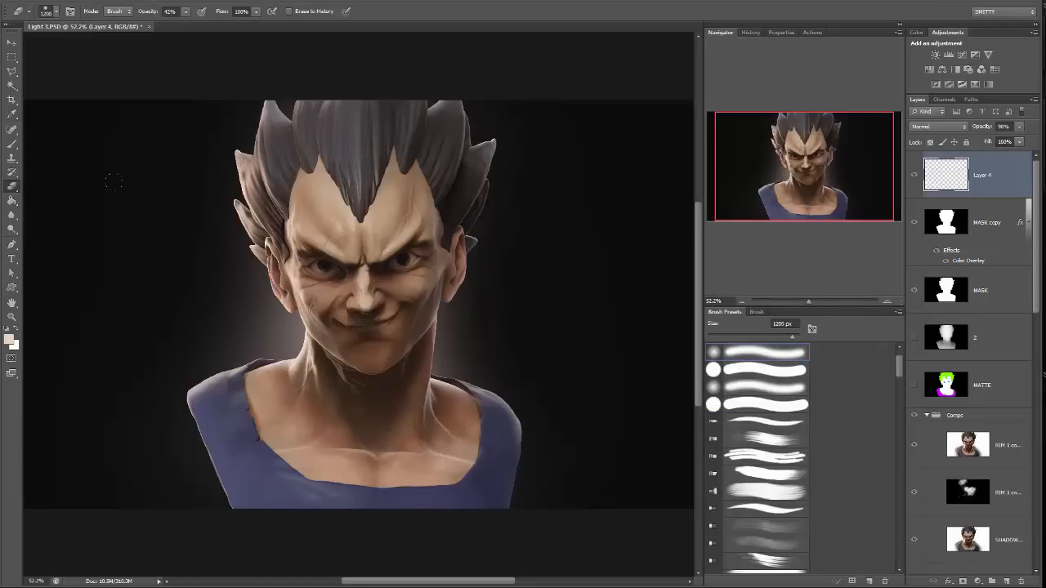
key(b)
drag(376, 354, 381, 286)
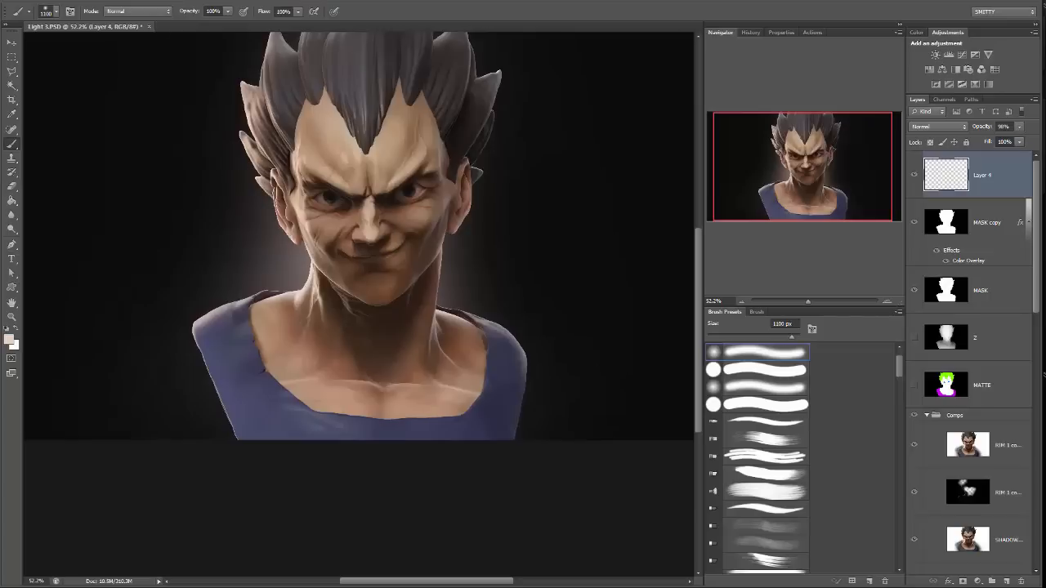
drag(227, 10, 187, 27)
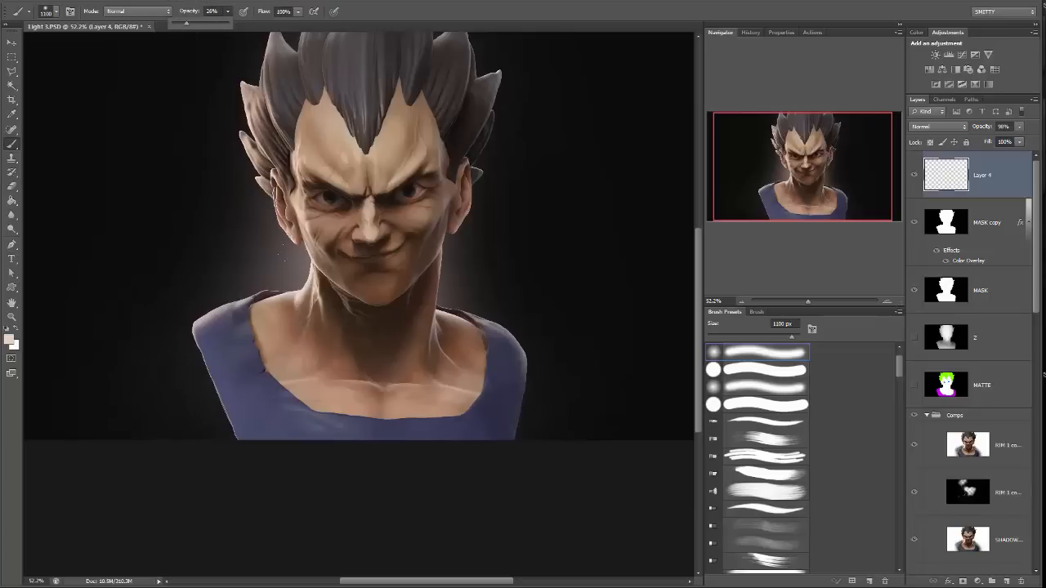
click(400, 359)
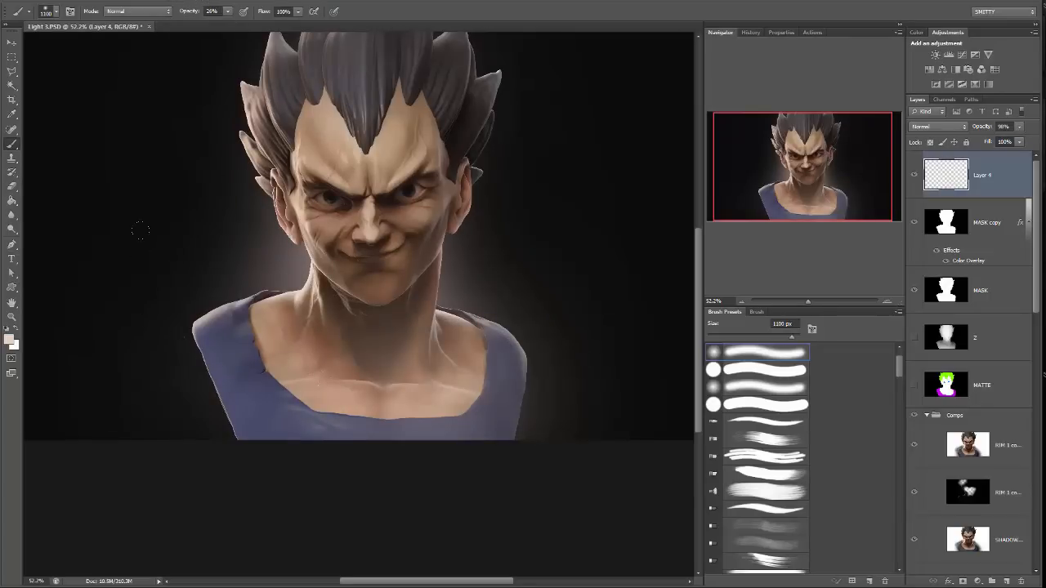
drag(455, 295, 467, 312)
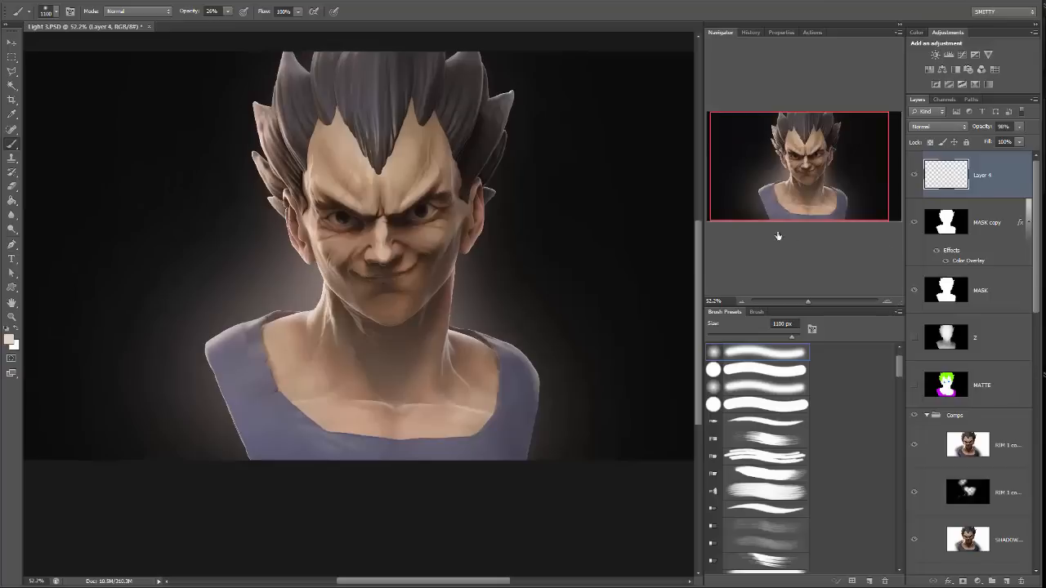
key(e)
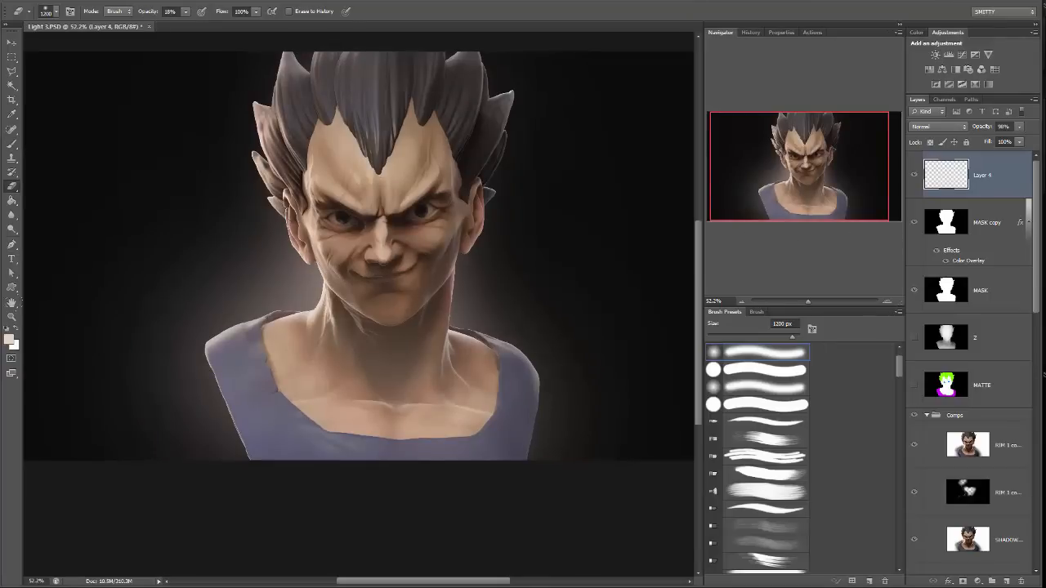
drag(34, 272, 98, 315)
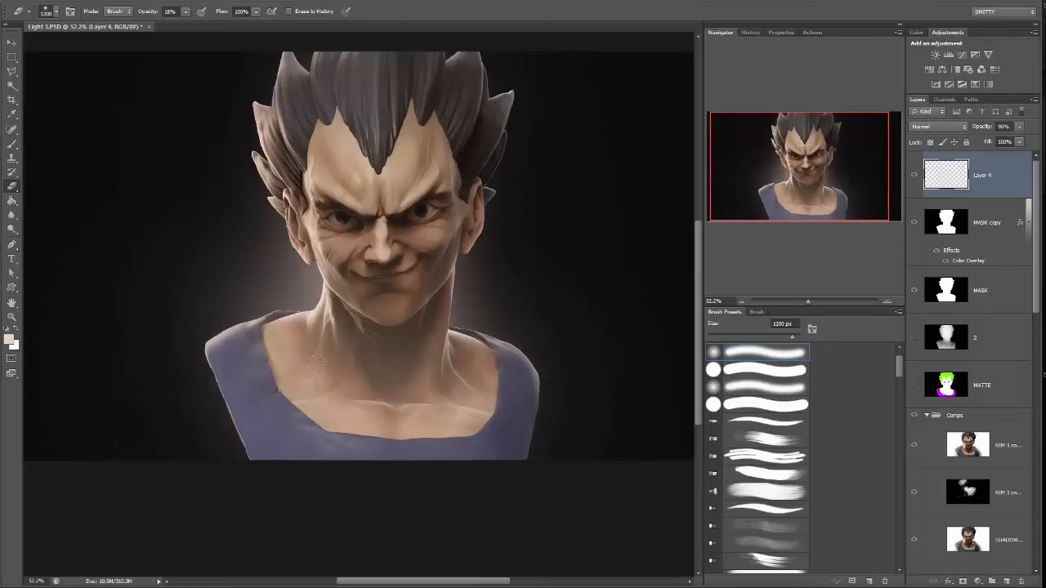
Select the bust silhouette on the MASK layer, clear that area from Layer 4 to remove the new glow over the bust, and deselect.
click(996, 289)
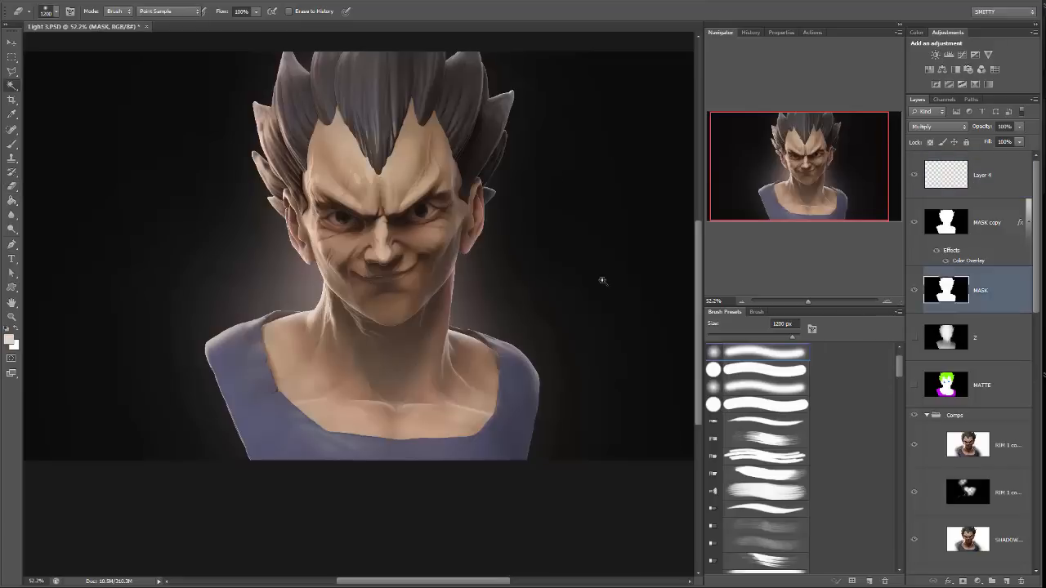
key(w)
click(416, 294)
click(964, 193)
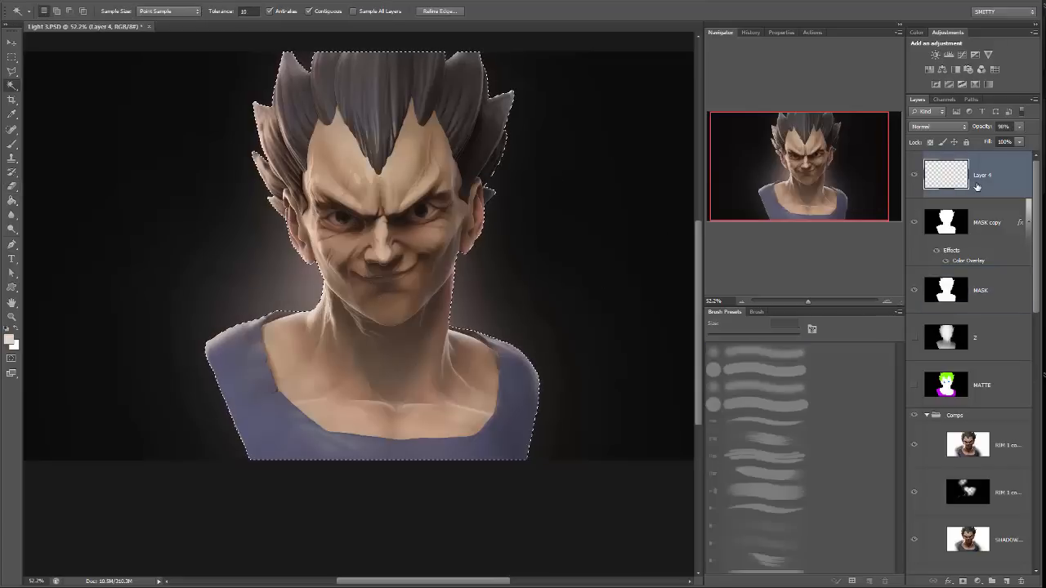
key(m)
key(ctrl+d)
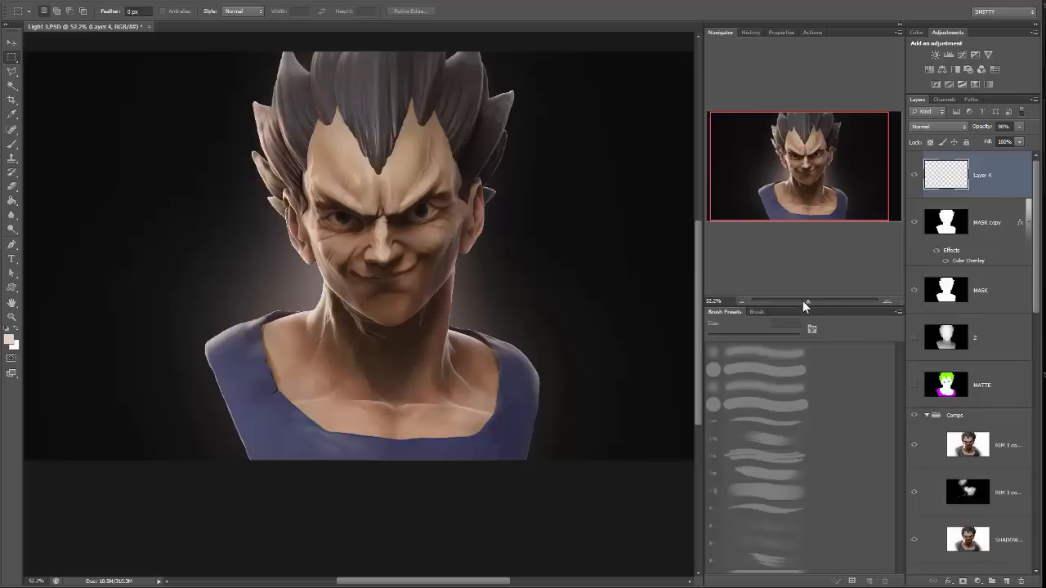
drag(811, 304, 807, 298)
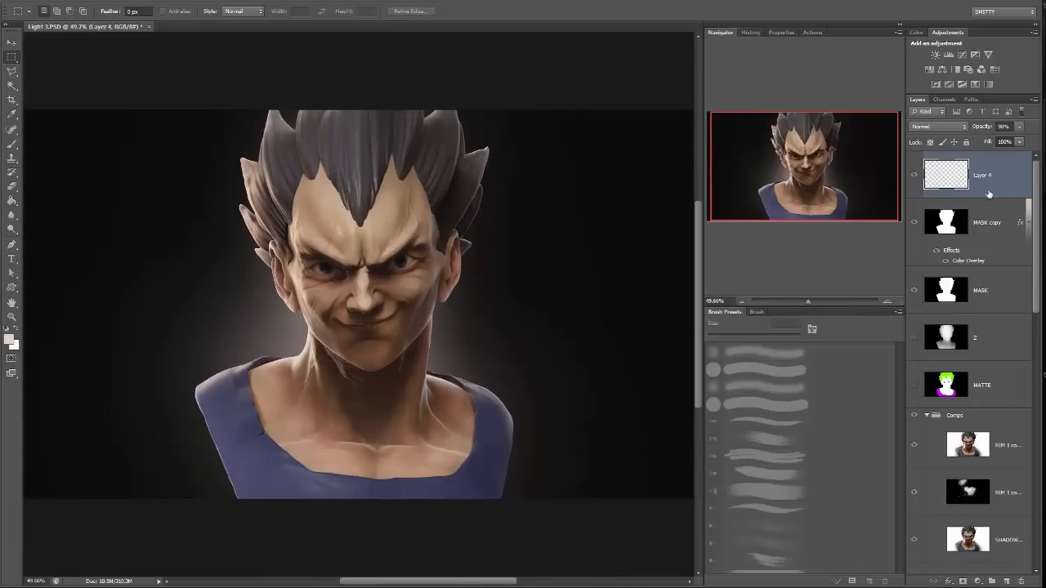
Place the rock texture above the rim layers in the Comps group and scale it to cover the whole bust.
scroll(1008, 424, down, 1)
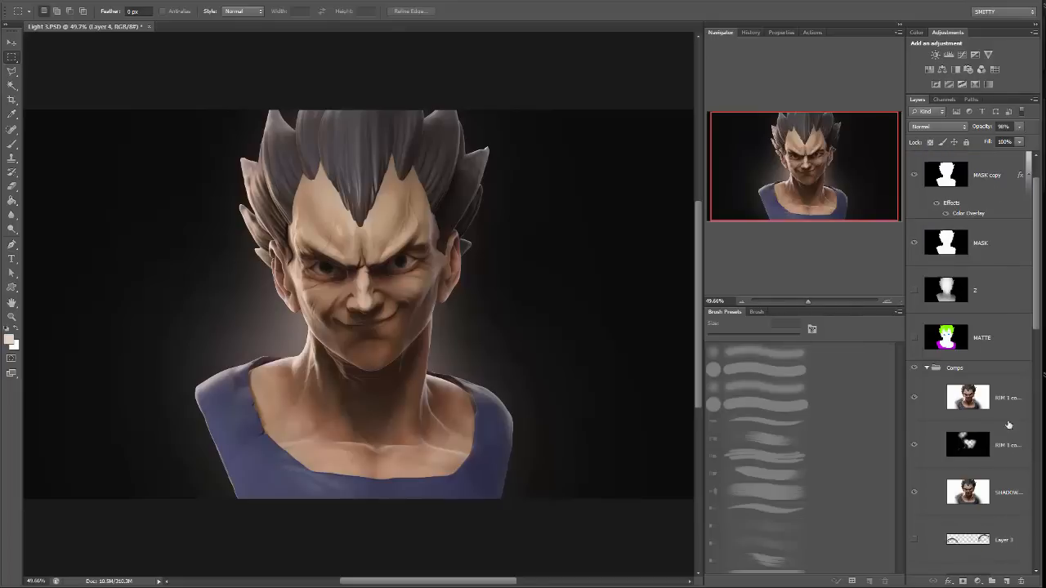
click(1023, 408)
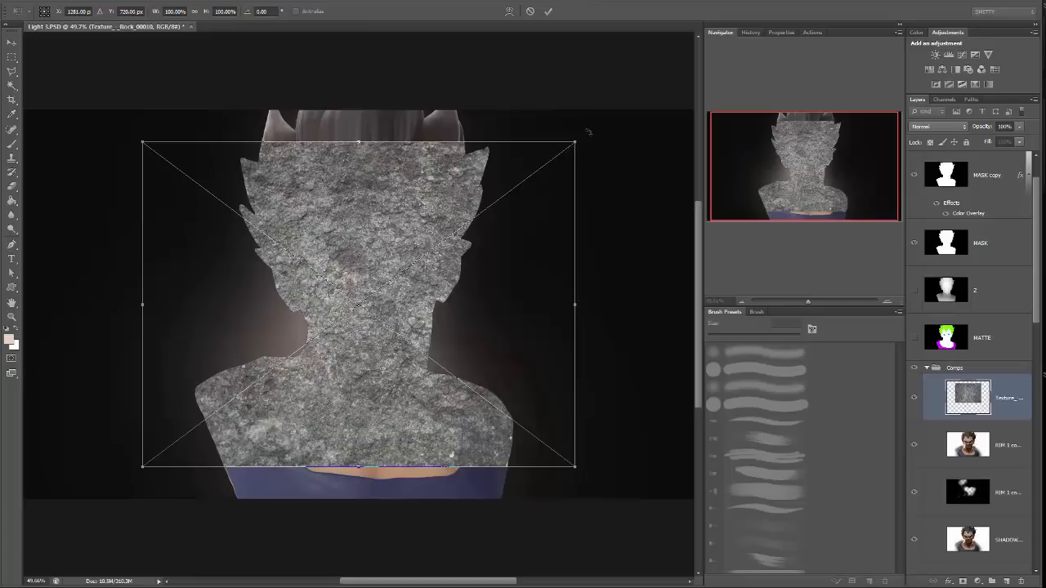
alt+shift+drag(575, 144, 621, 108)
key(Return)
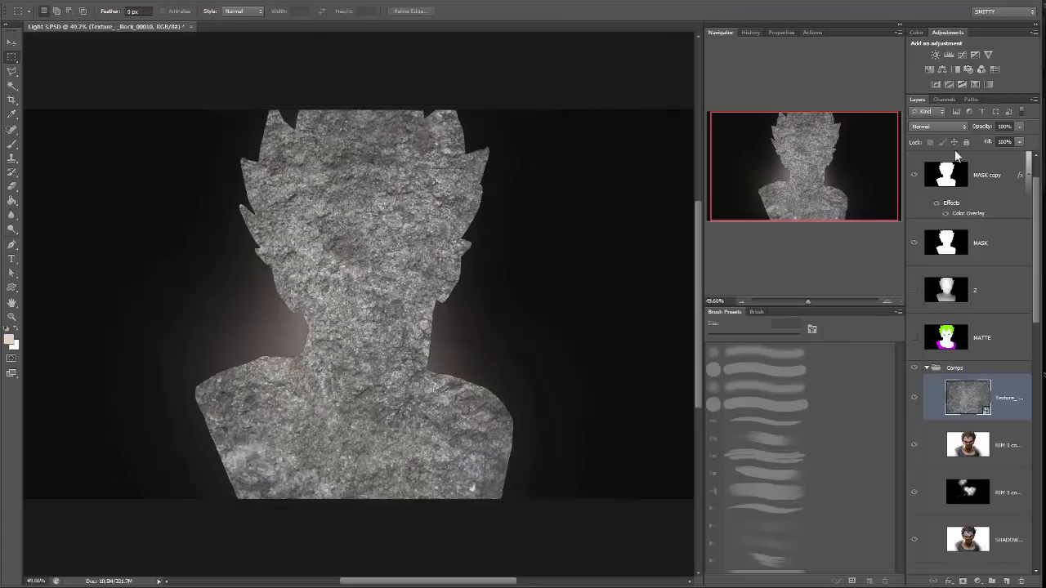
Try the rock texture in Overlay, lower its opacity to about 18%, and set its blend mode to Soft Light.
click(939, 127)
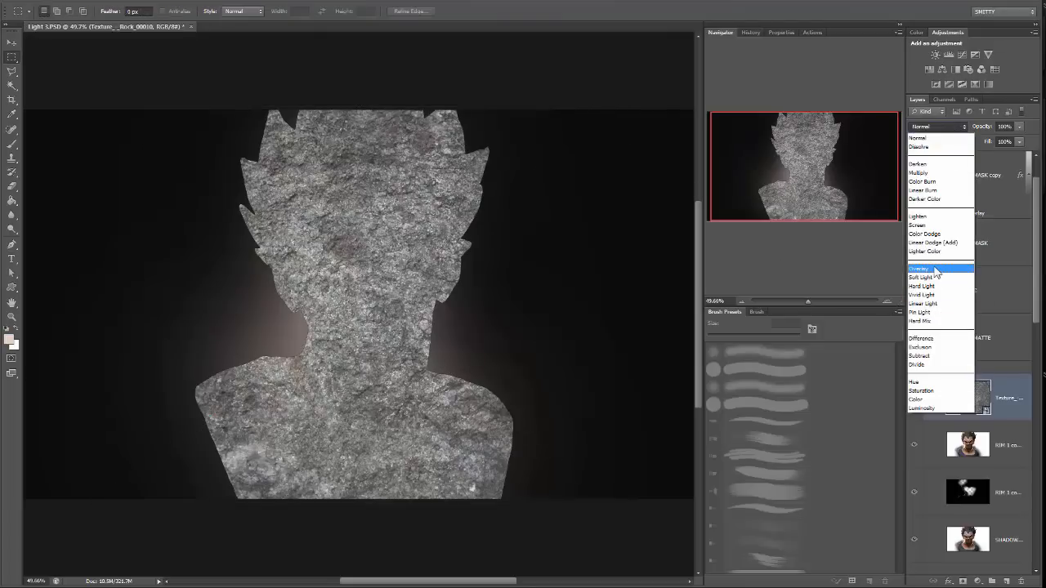
click(933, 270)
click(1018, 127)
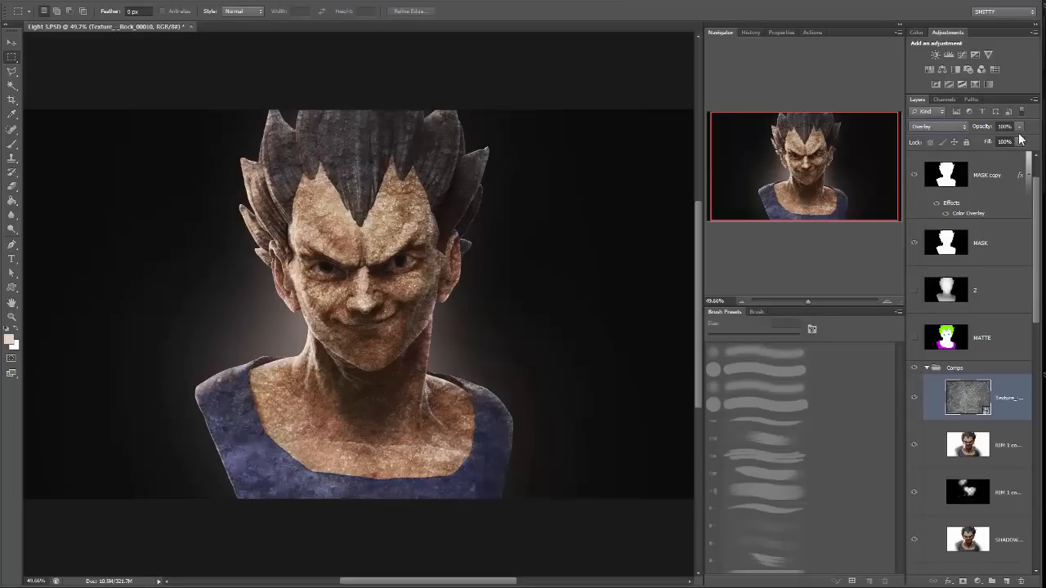
drag(972, 137, 956, 137)
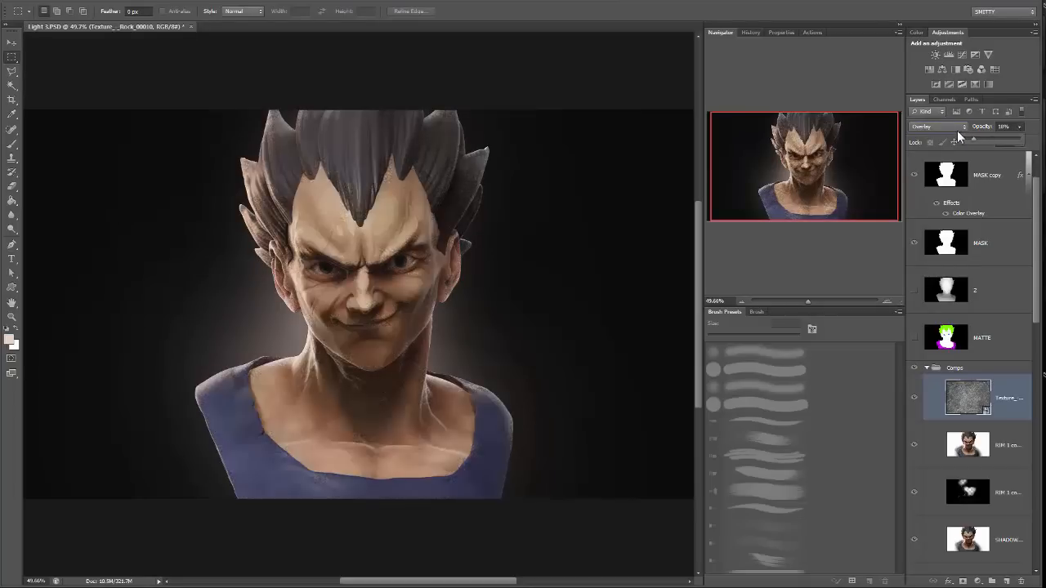
click(939, 127)
click(921, 277)
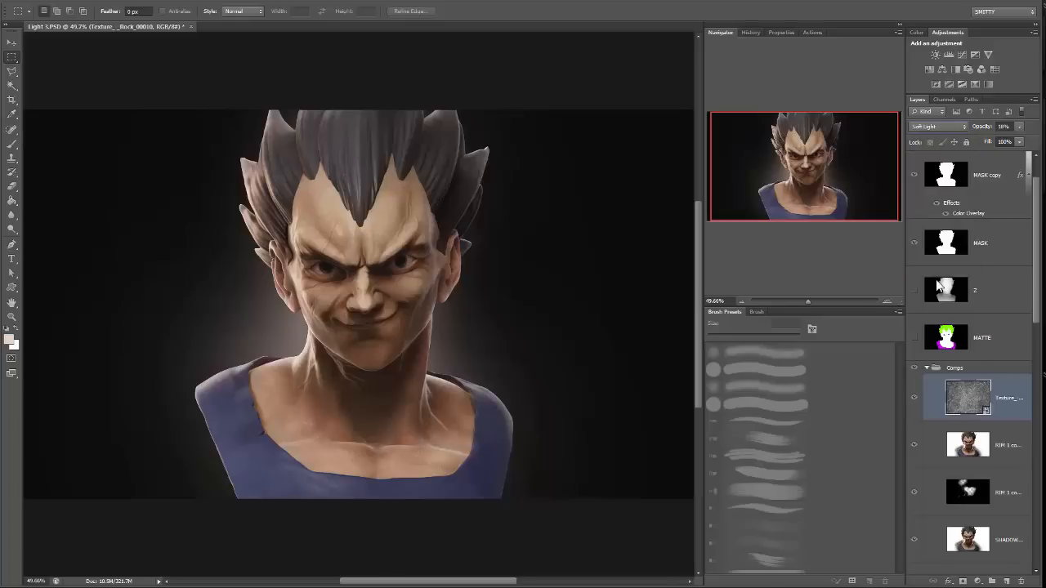
Set the rock texture's opacity to 12% and compare the neck and chest with the texture hidden and shown.
drag(813, 303, 821, 302)
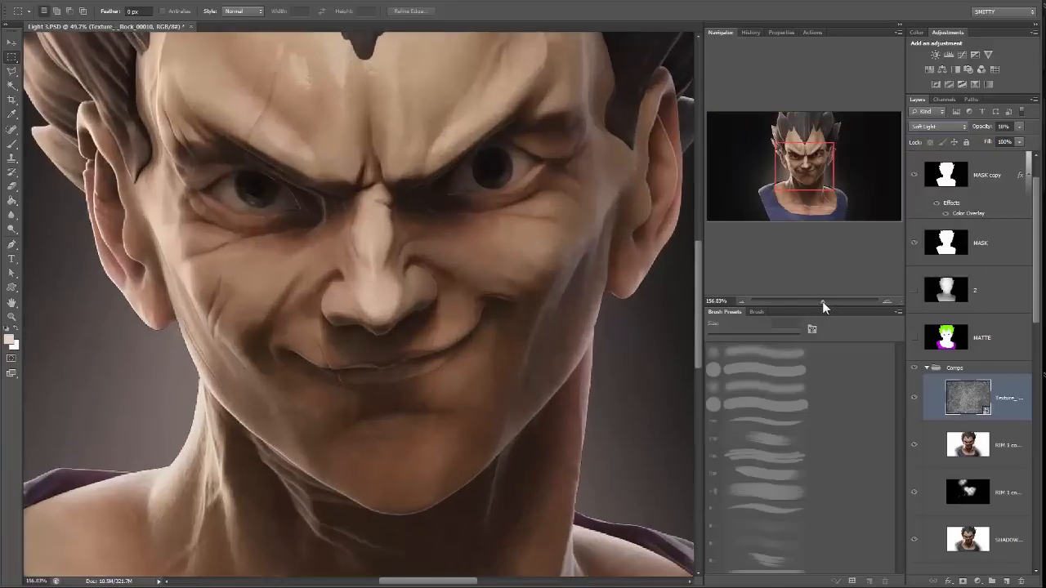
click(1018, 126)
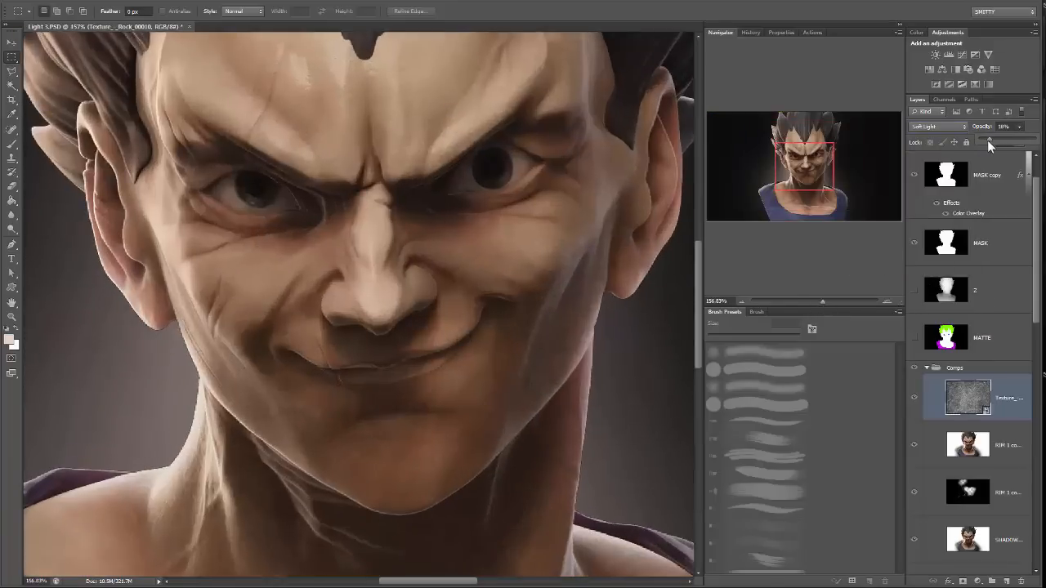
drag(532, 423, 558, 201)
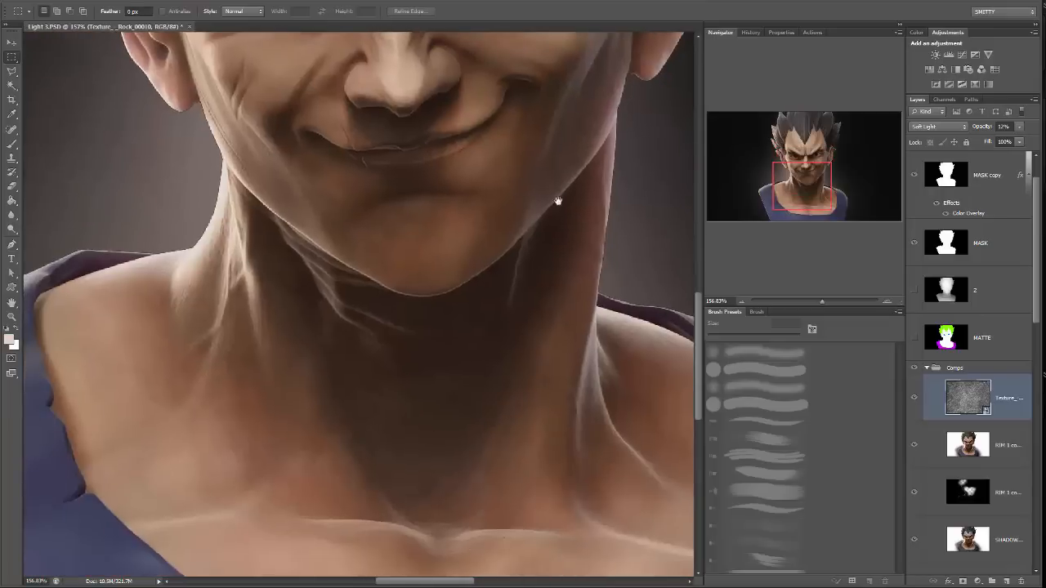
drag(584, 286, 690, 128)
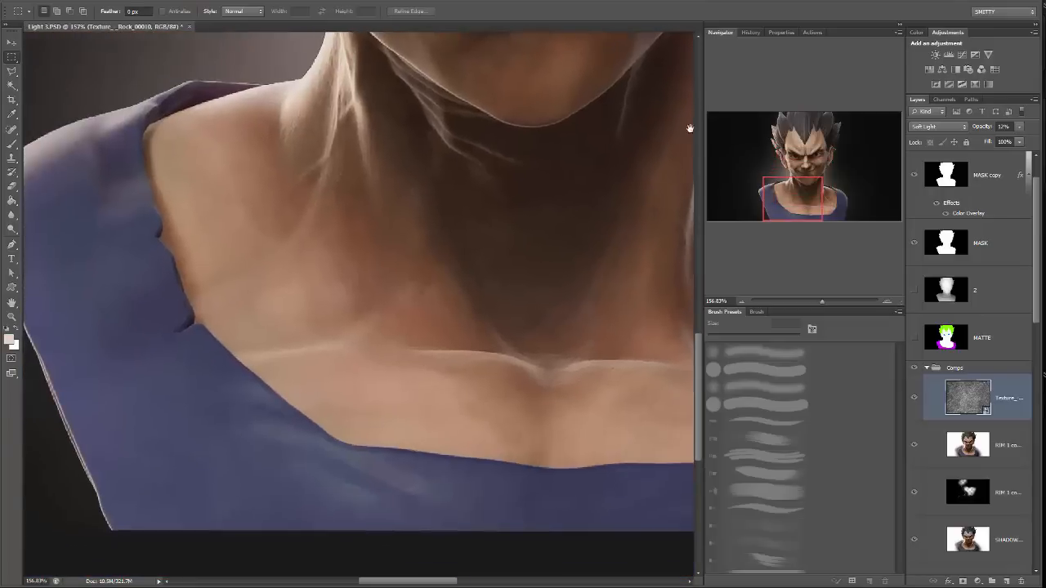
click(914, 398)
click(914, 401)
Compare the face with the rock texture hidden and shown, and set the texture's opacity to 16%.
drag(371, 202, 325, 520)
drag(485, 158, 520, 348)
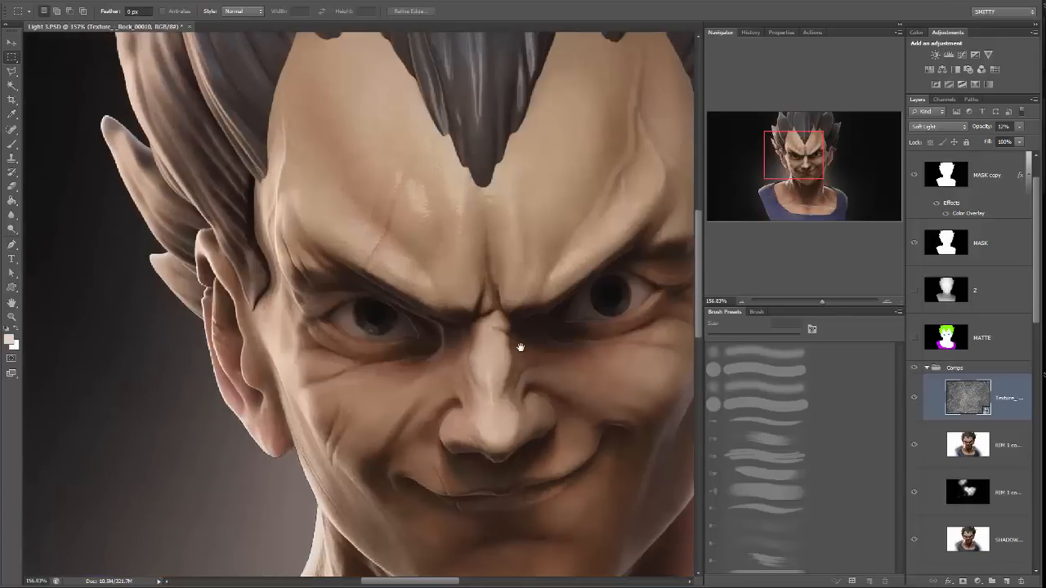
click(915, 399)
click(915, 399)
click(1019, 127)
drag(782, 210, 823, 182)
mouse_move(822, 301)
mouse_down()
mouse_move(803, 303)
mouse_move(834, 301)
mouse_move(809, 302)
mouse_up()
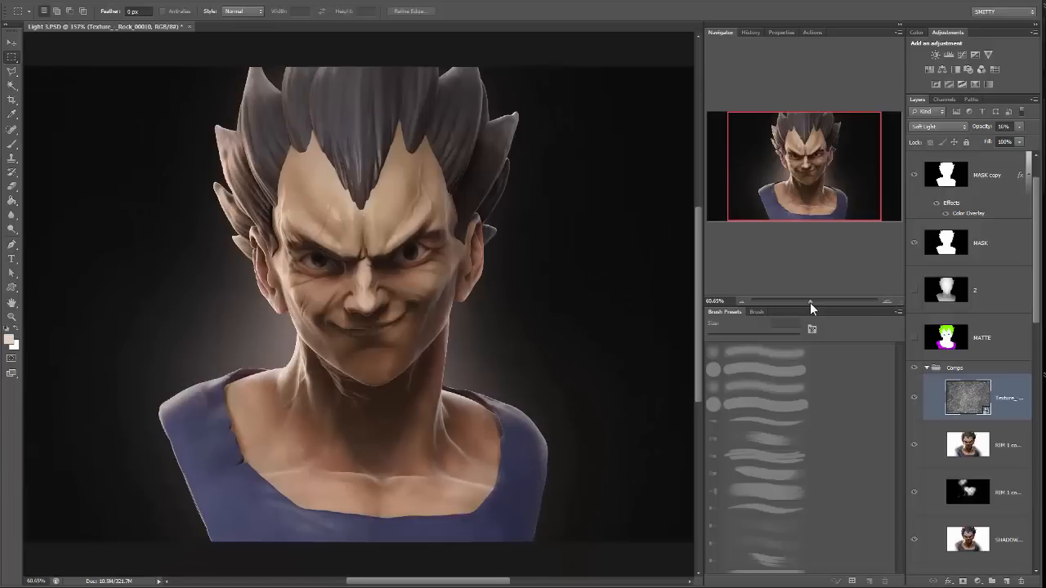
Duplicate all layers from Layer 4 down to BG, merge the duplicates into one layer on top, and check it against the originals.
scroll(977, 357, up, 1)
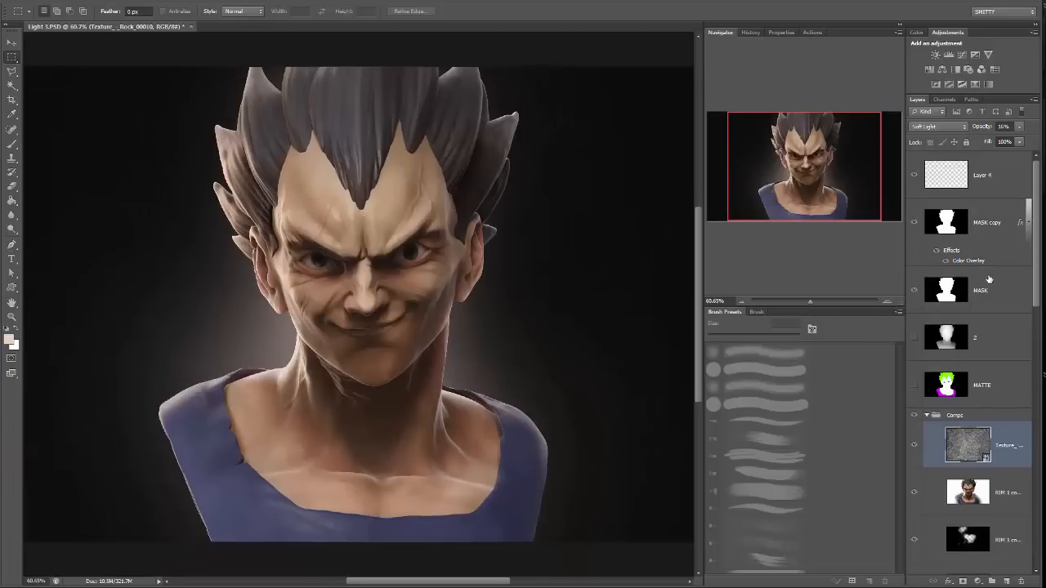
click(1008, 175)
scroll(985, 431, down, 7)
scroll(986, 435, down, 5)
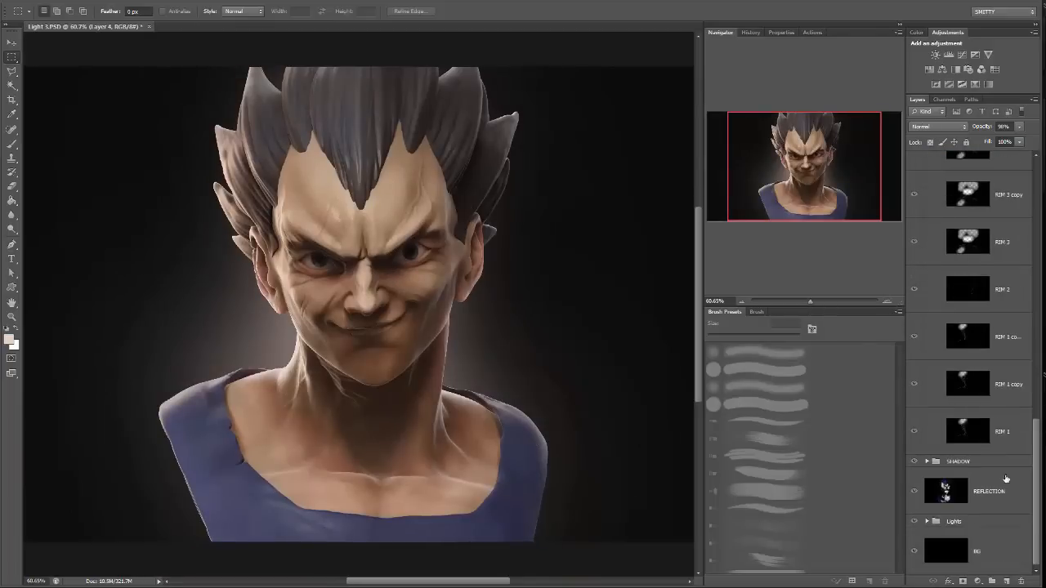
shift+click(1010, 561)
drag(1010, 563, 1007, 581)
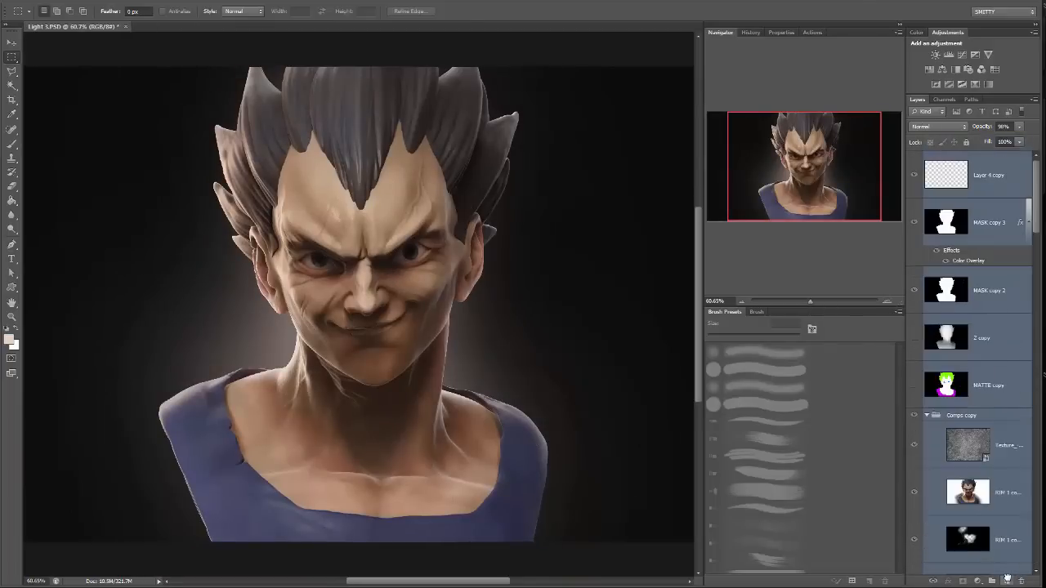
key(ctrl+e)
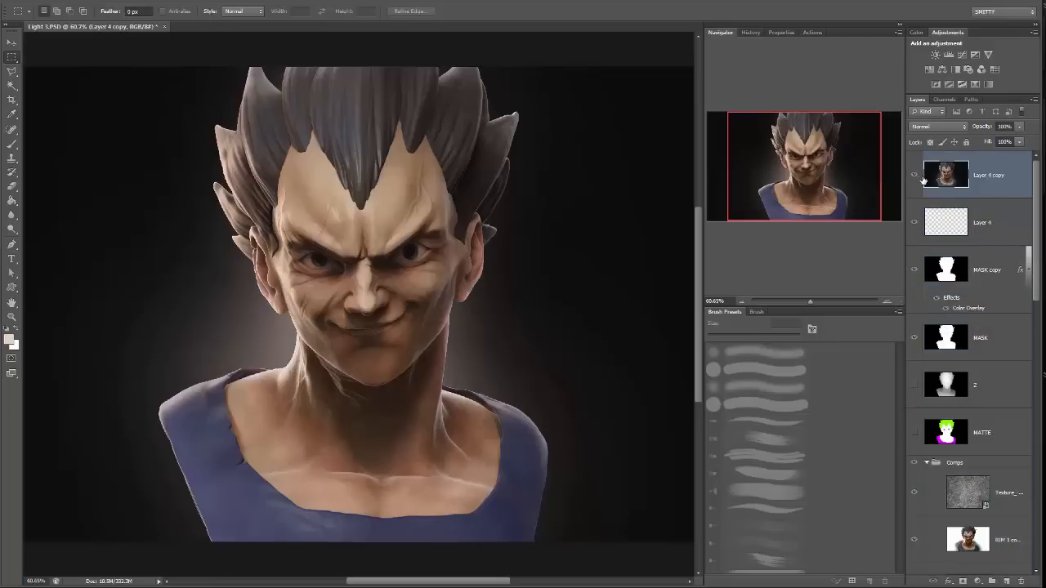
click(919, 177)
click(916, 175)
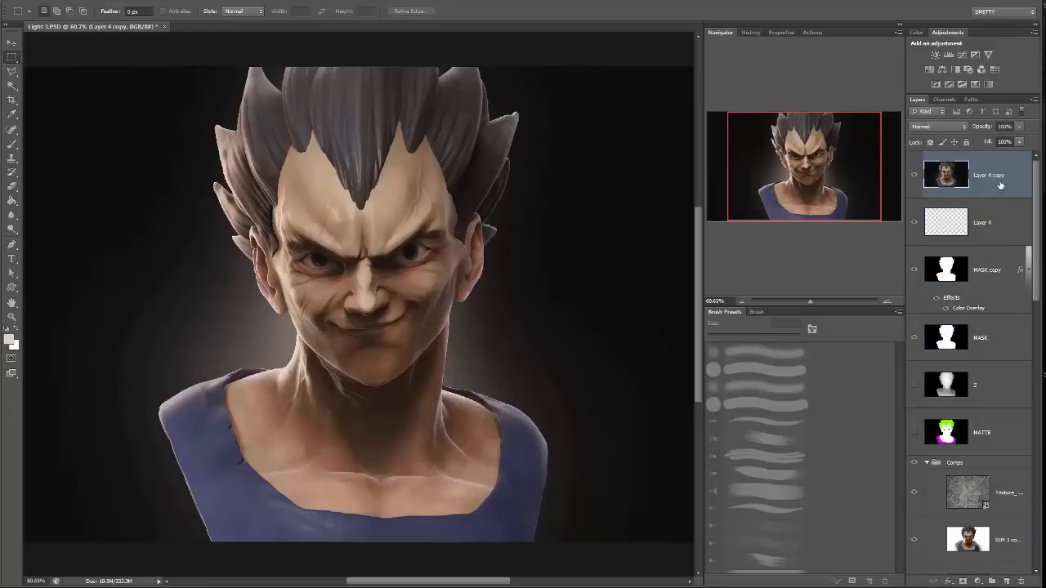
Apply Levels to the merged layer, setting the white input to 238, slightly darkening the midtones and raising the black input.
click(82, 4)
mouse_move(96, 23)
click(29, 34)
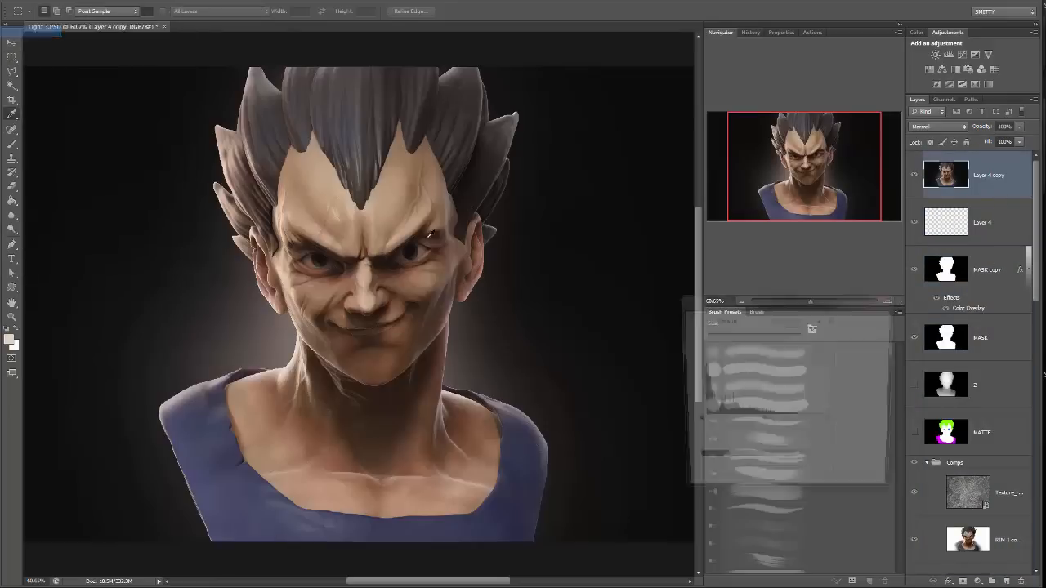
drag(830, 424, 822, 423)
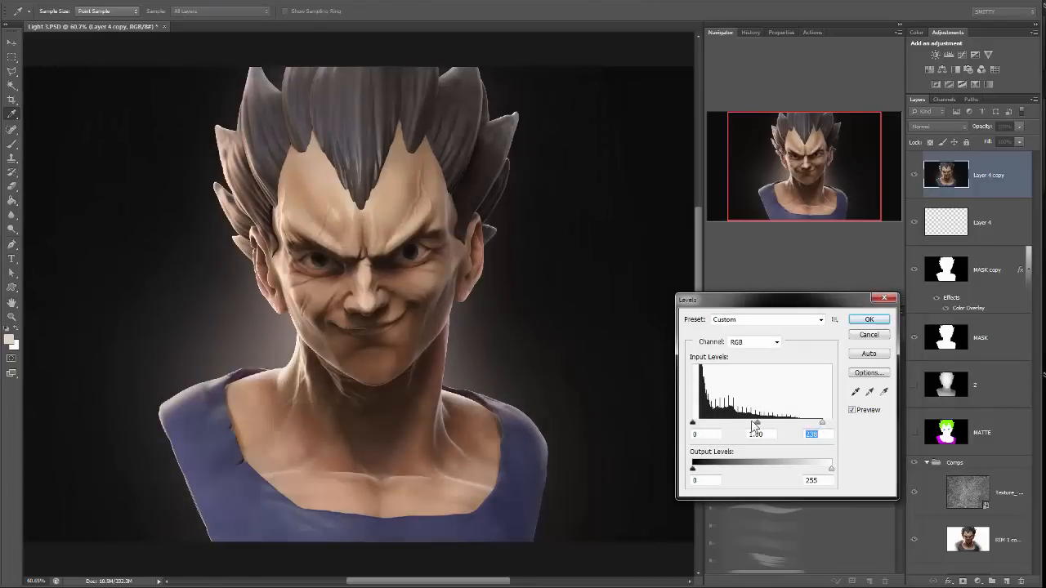
mouse_move(754, 424)
mouse_down()
mouse_move(776, 424)
mouse_move(763, 426)
mouse_up()
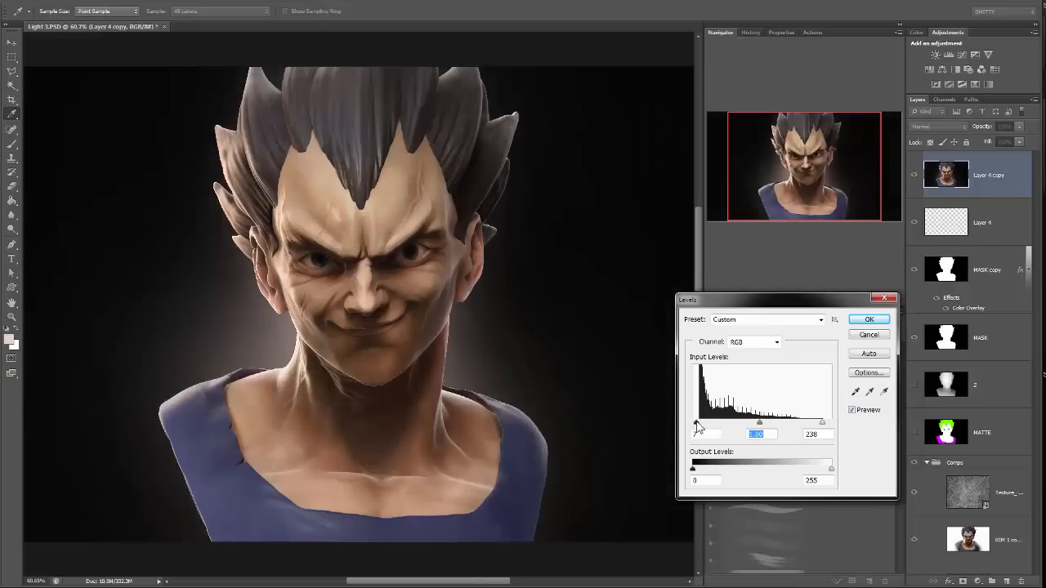
drag(696, 424, 699, 425)
click(869, 319)
Compare the image with the merged, Levels-adjusted layer hidden and shown, and examine the face up close and as a whole.
drag(817, 299, 806, 300)
click(914, 177)
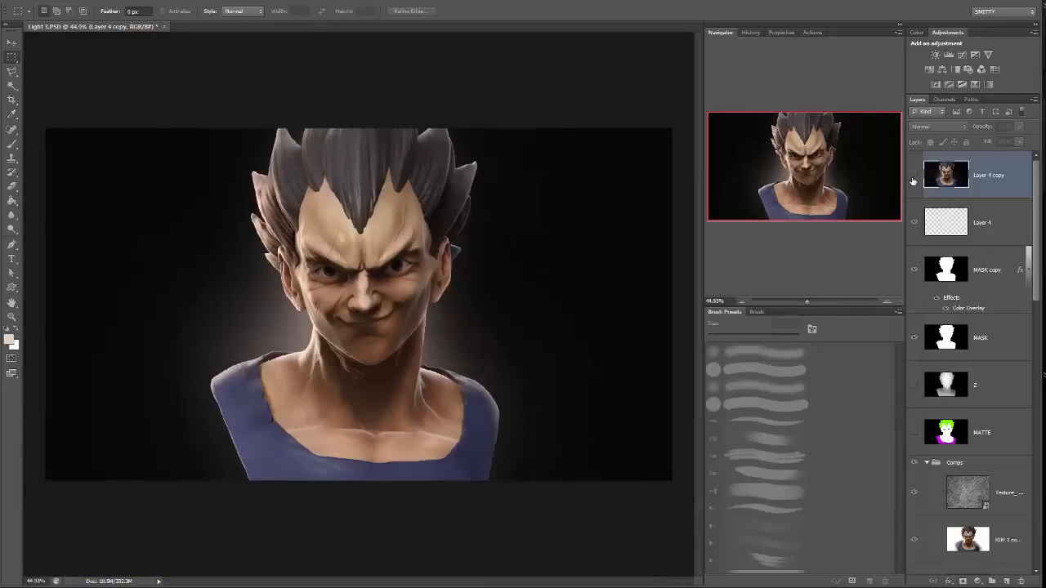
click(913, 176)
click(913, 177)
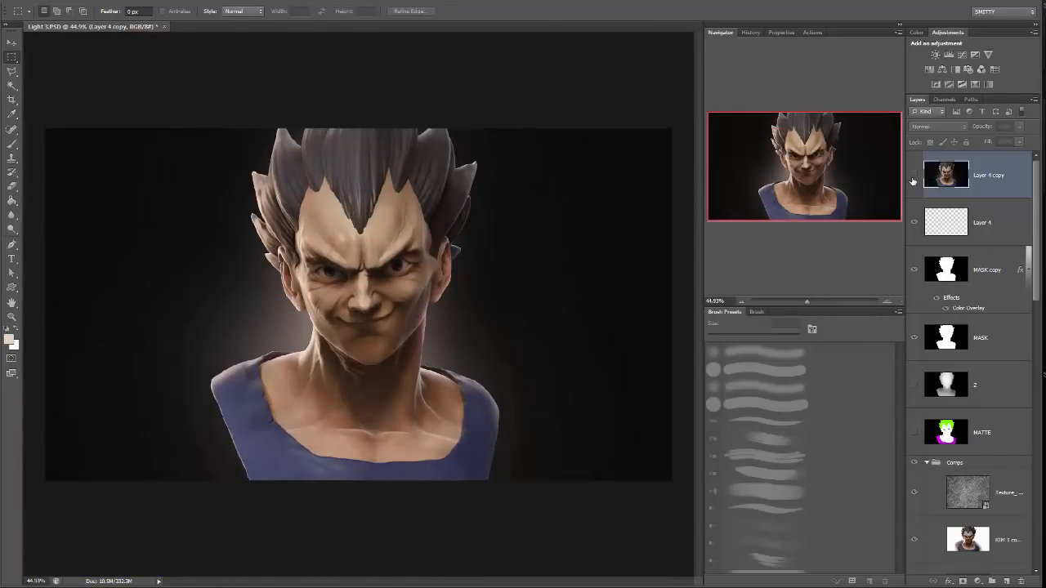
click(913, 176)
click(813, 301)
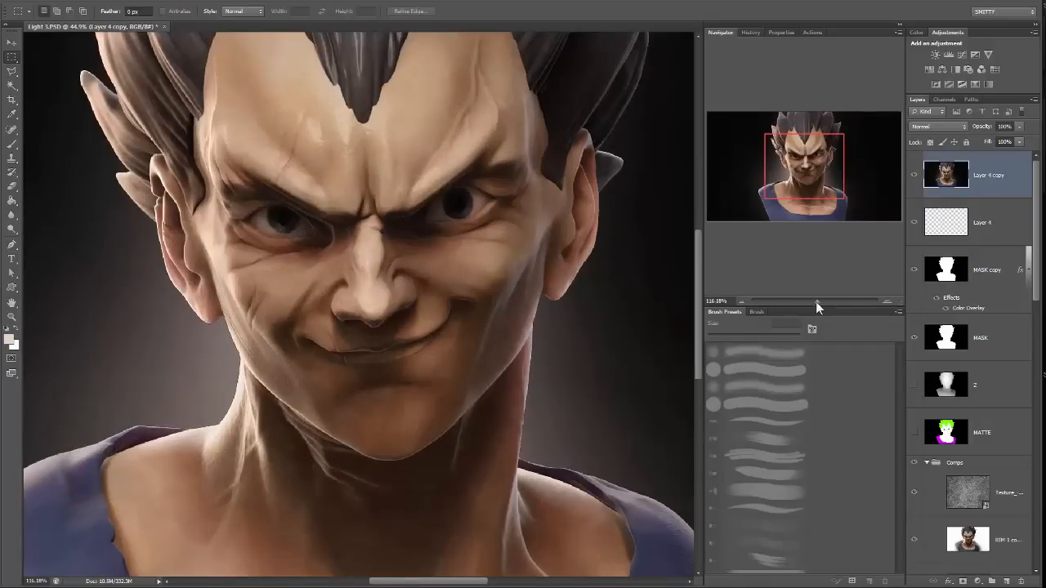
drag(816, 302, 805, 299)
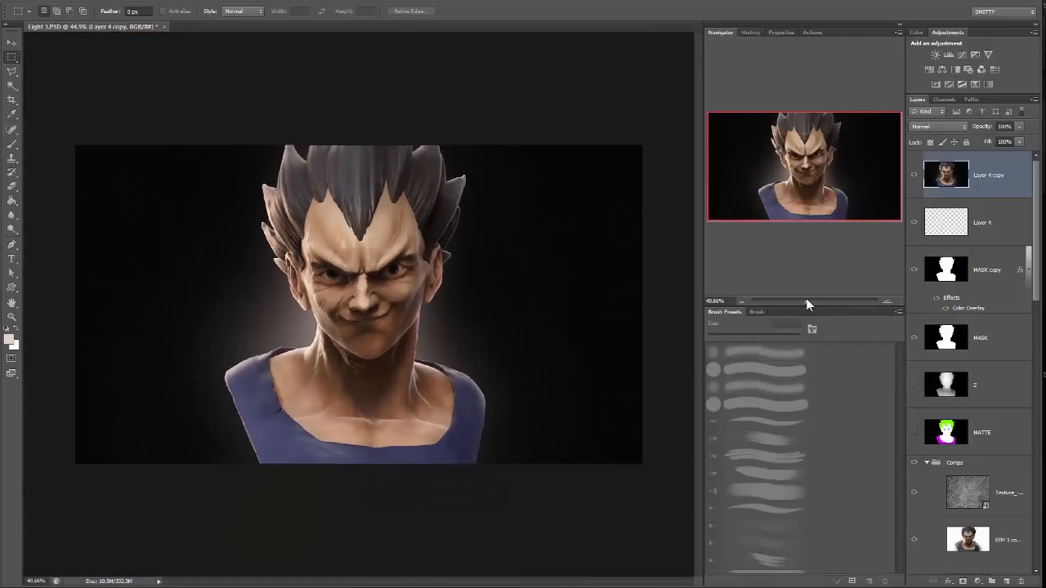
Try cropping the empty dark background on both sides of the bust.
key(c)
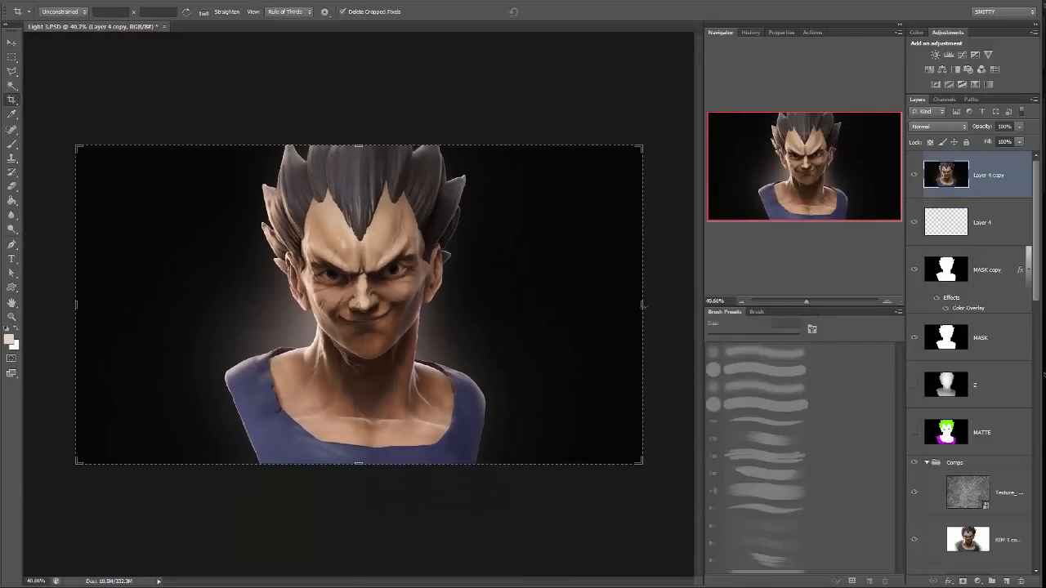
drag(643, 305, 598, 306)
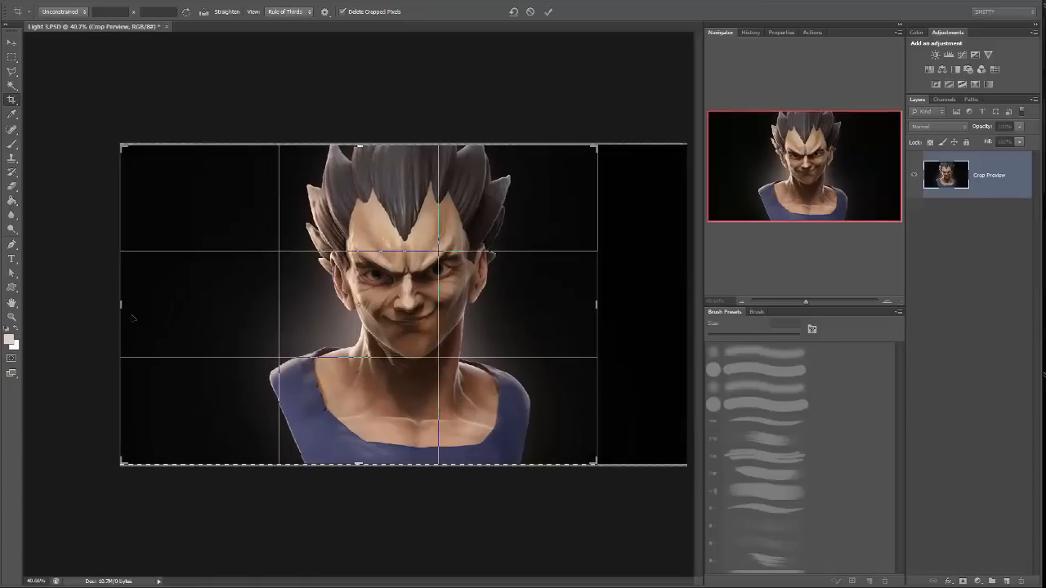
drag(121, 304, 164, 302)
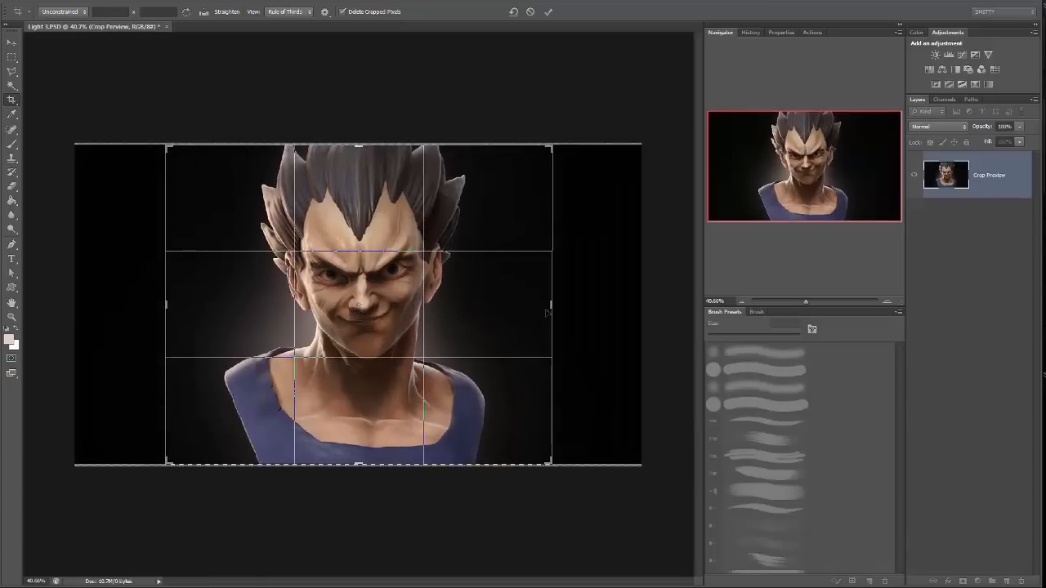
drag(552, 308, 557, 304)
drag(155, 304, 153, 302)
key(Return)
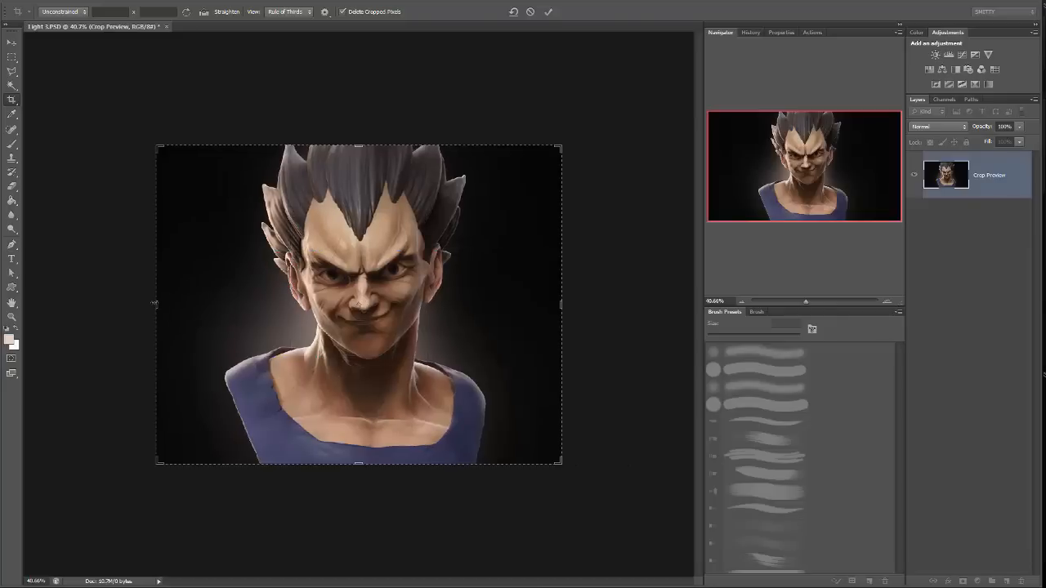
key(ctrl+plus)
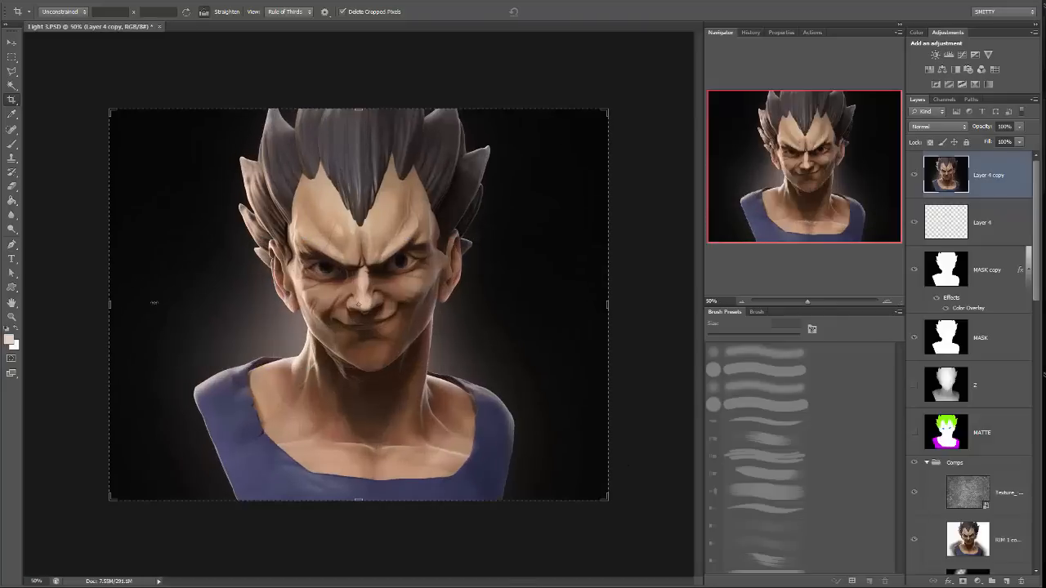
key(m)
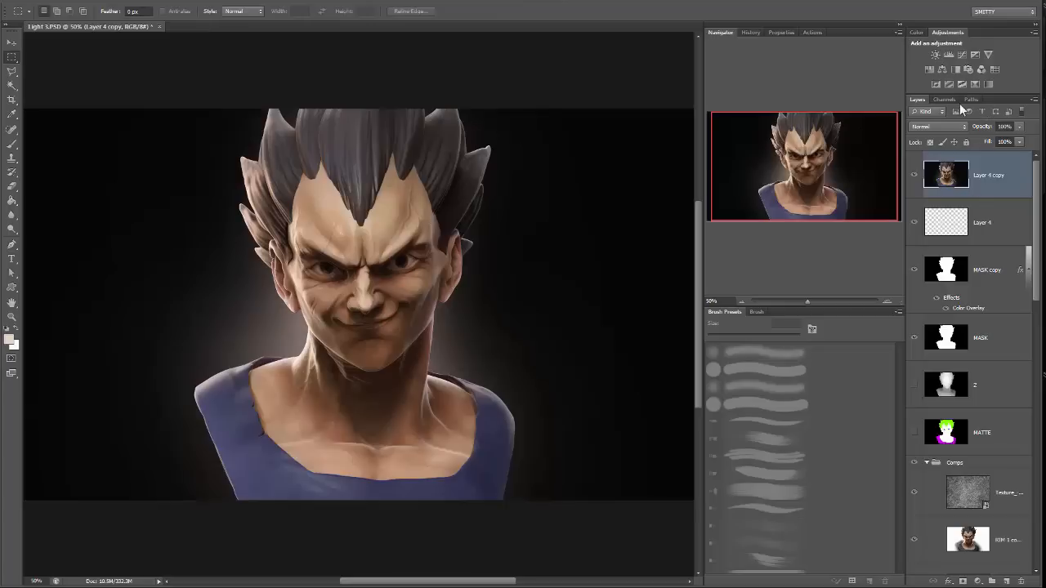
Start a Lens Blur on the merged Layer 4 copy, using Alpha 1 as the depth map source.
click(180, 3)
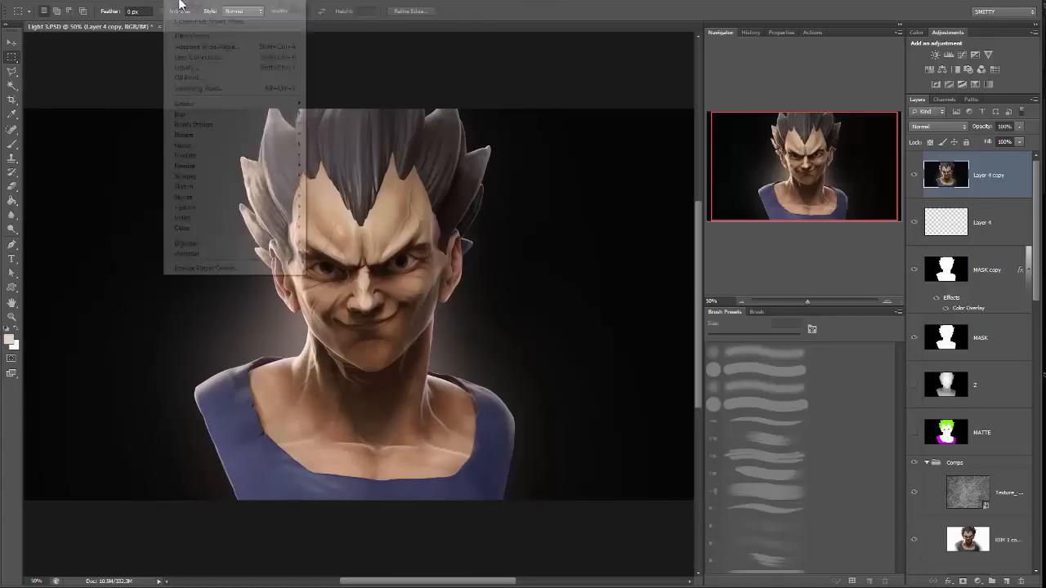
mouse_move(200, 115)
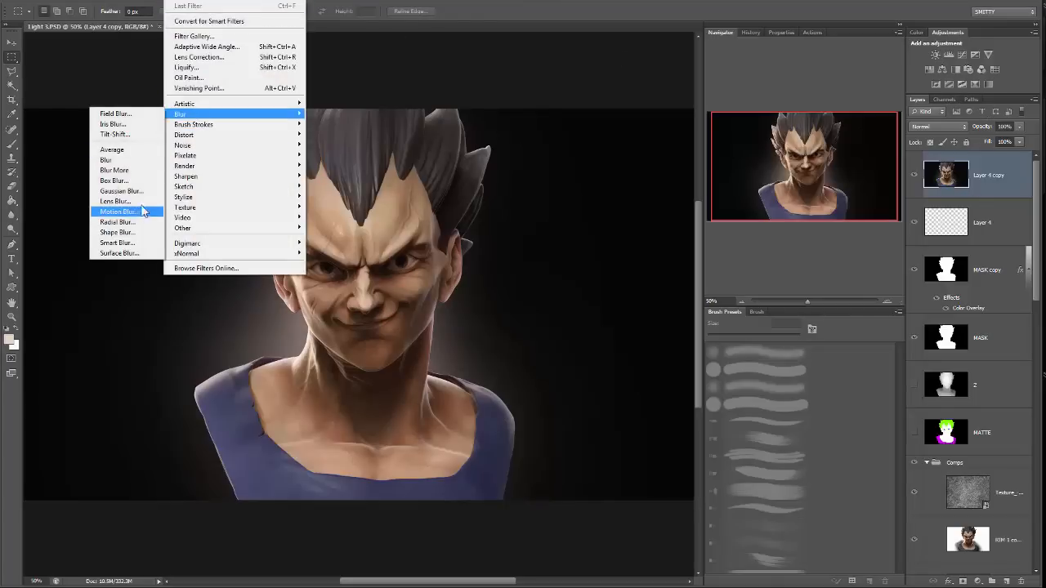
click(122, 201)
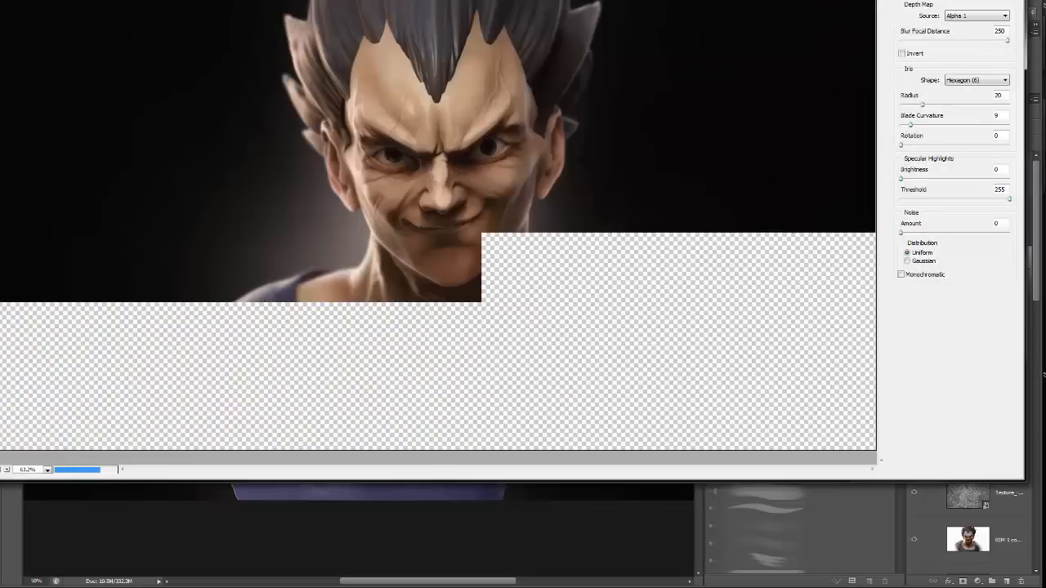
click(981, 16)
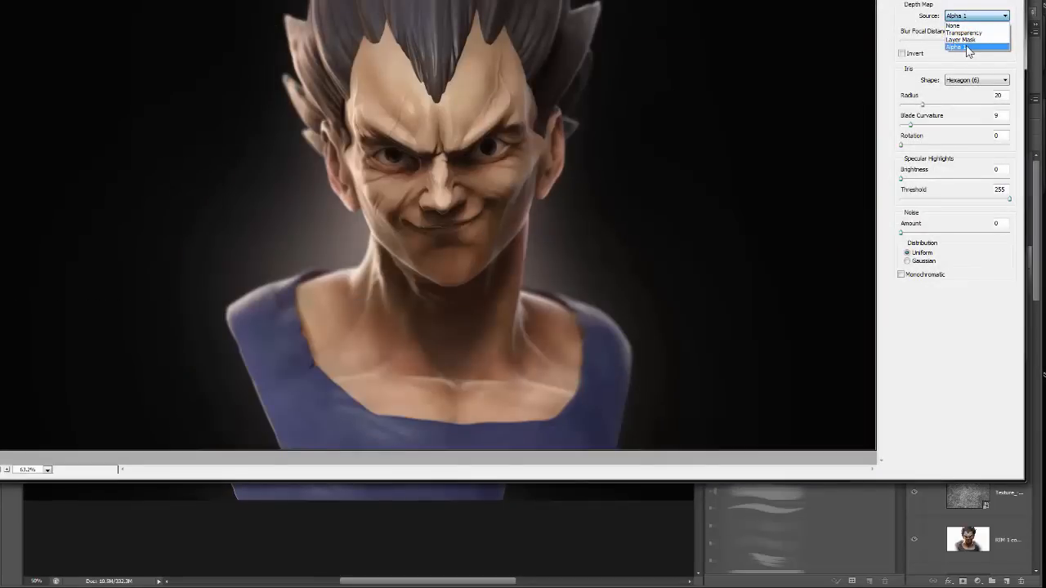
click(968, 47)
Set the blur radius to 27 and try focal points on the ear and beside the nose before focusing on the eye.
key(ctrl+plus)
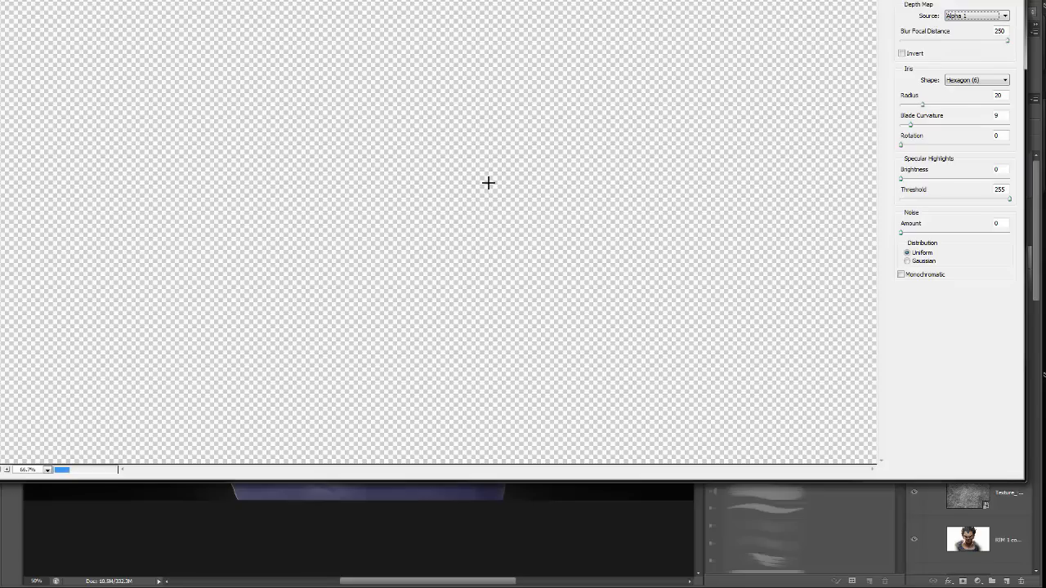
key(ctrl+plus)
key(ctrl+plus)
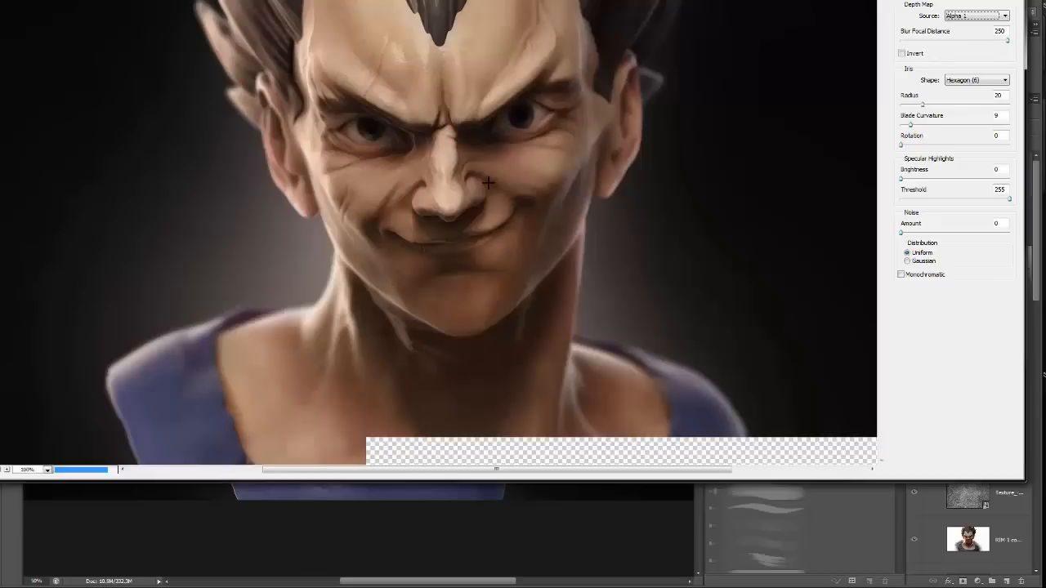
drag(488, 183, 572, 263)
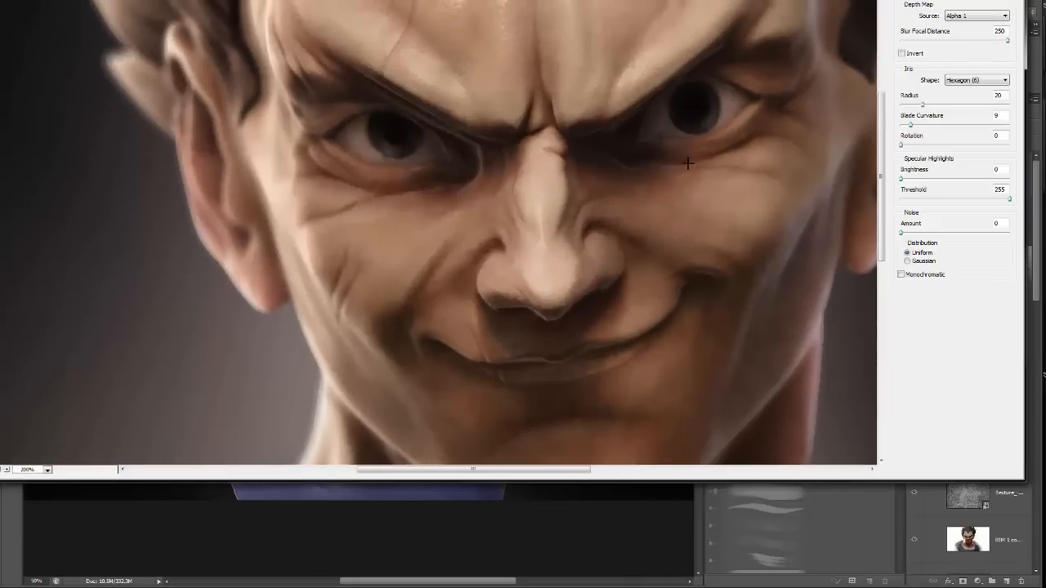
click(931, 104)
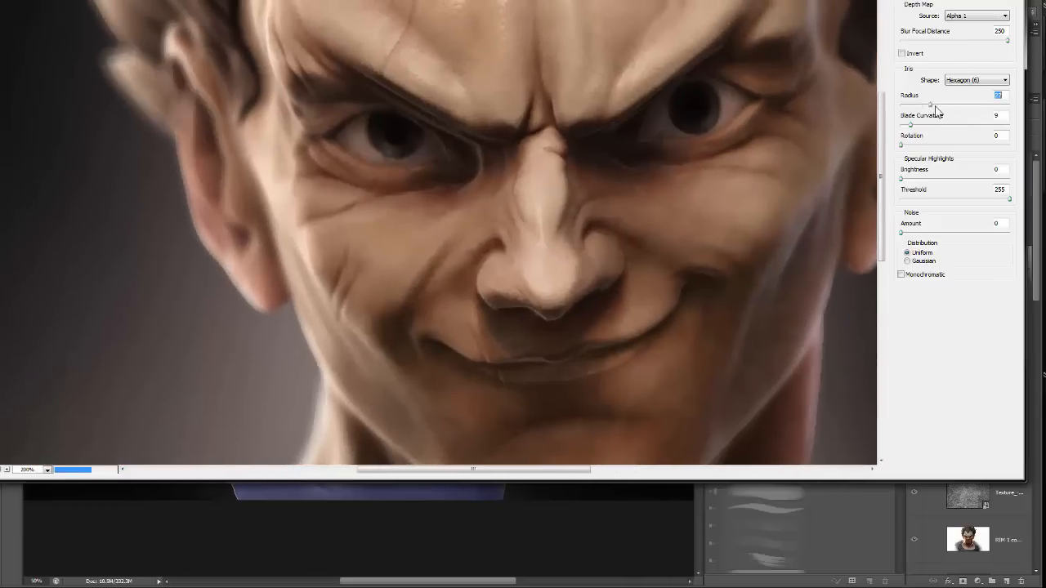
drag(419, 174, 489, 190)
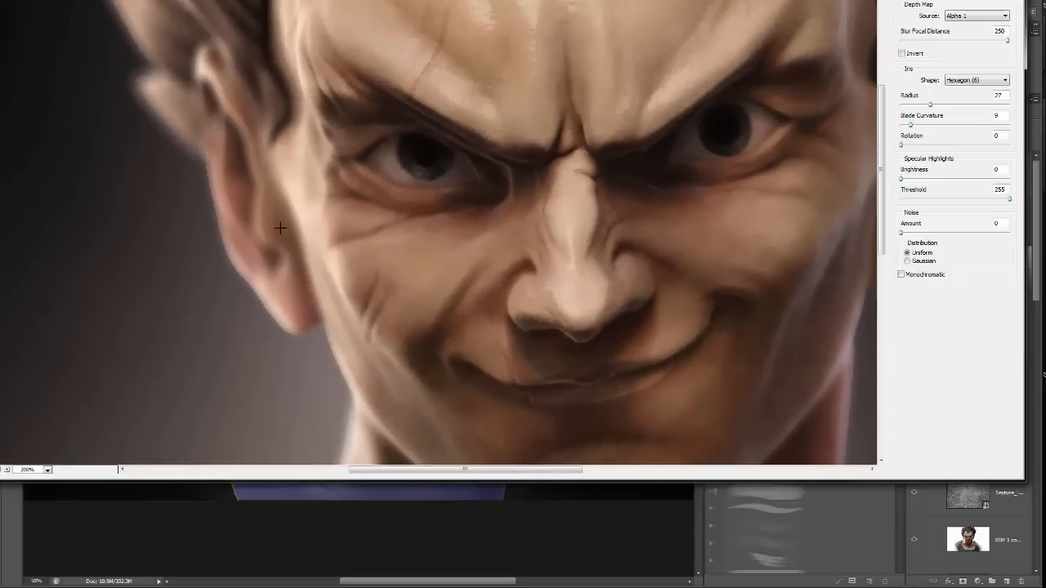
click(230, 243)
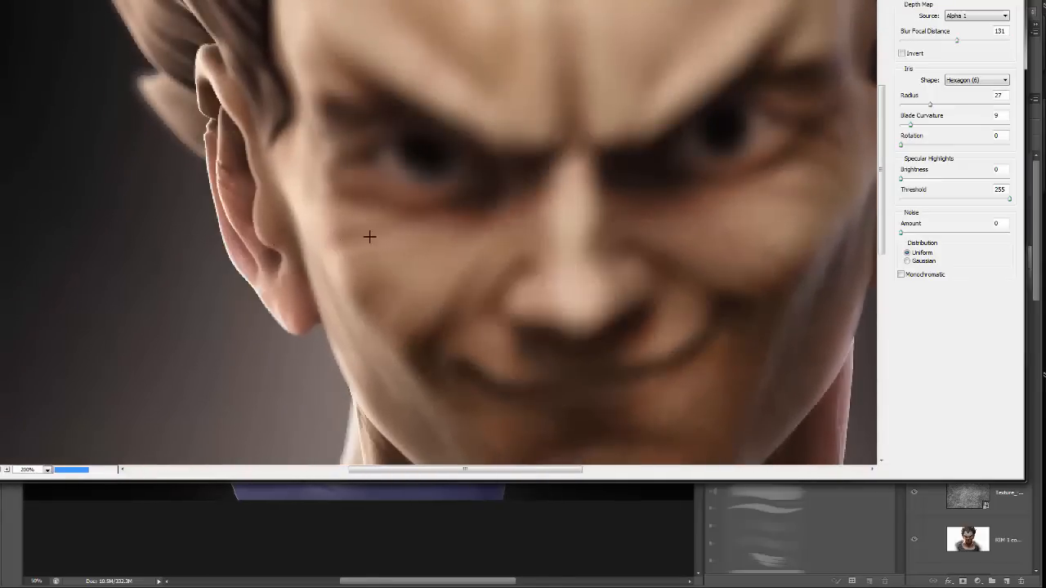
click(516, 242)
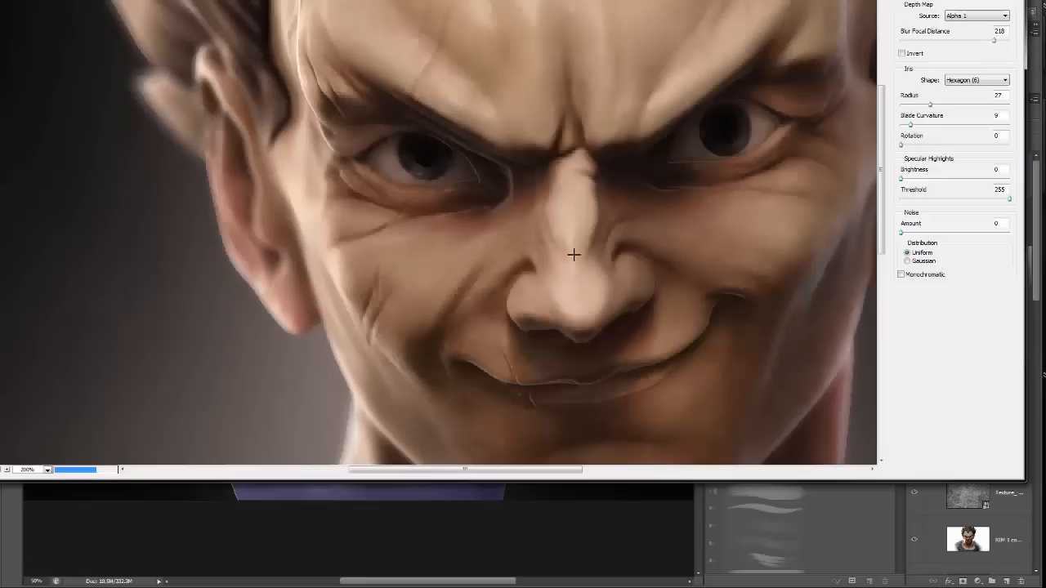
click(727, 158)
Try a much stronger blur radius, reduce it to a subtle amount below 27, and apply the Lens Blur.
key(ctrl+minus)
key(ctrl+minus)
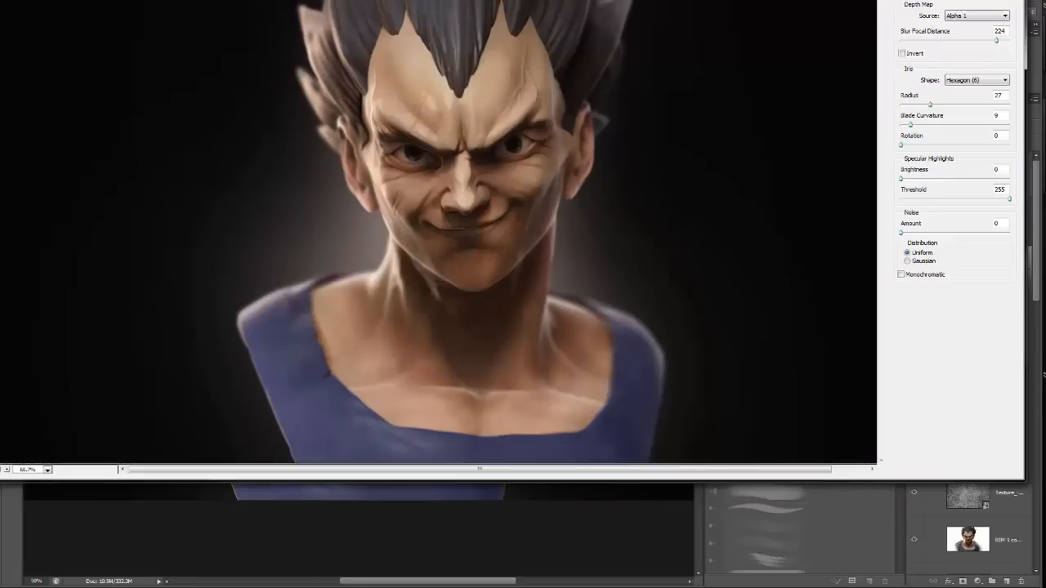
drag(929, 104, 950, 104)
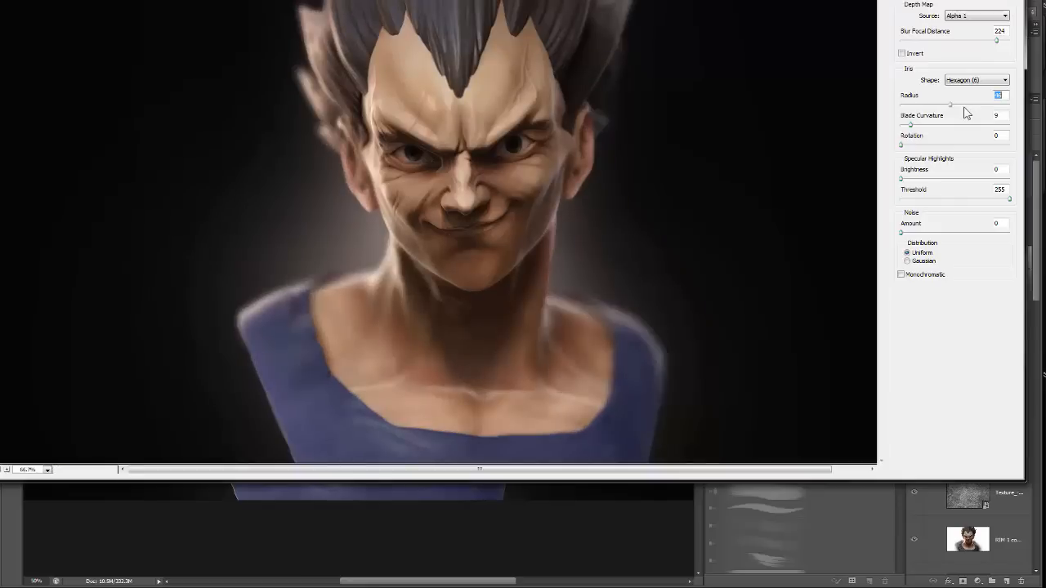
click(922, 106)
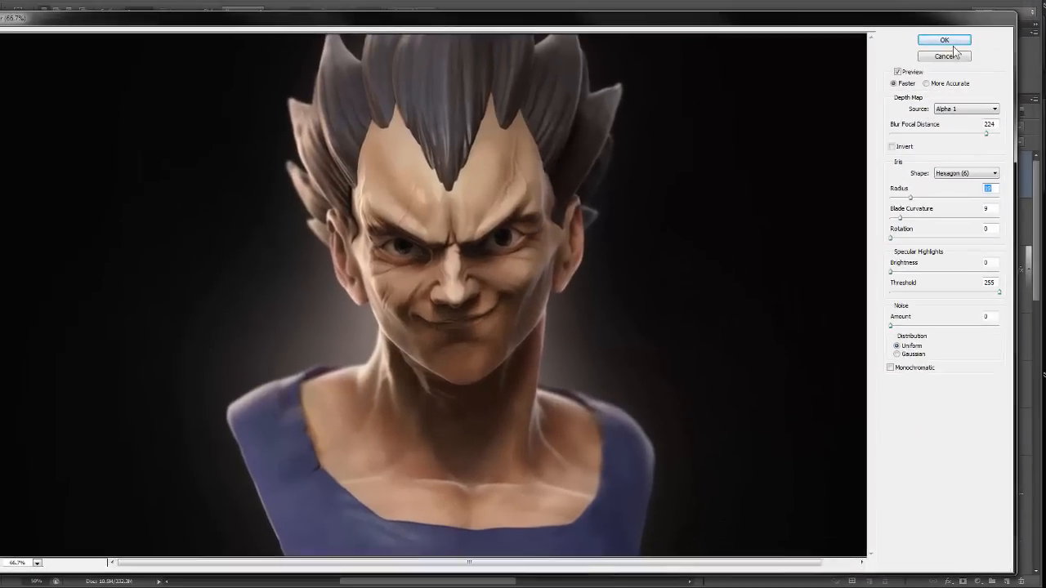
click(944, 41)
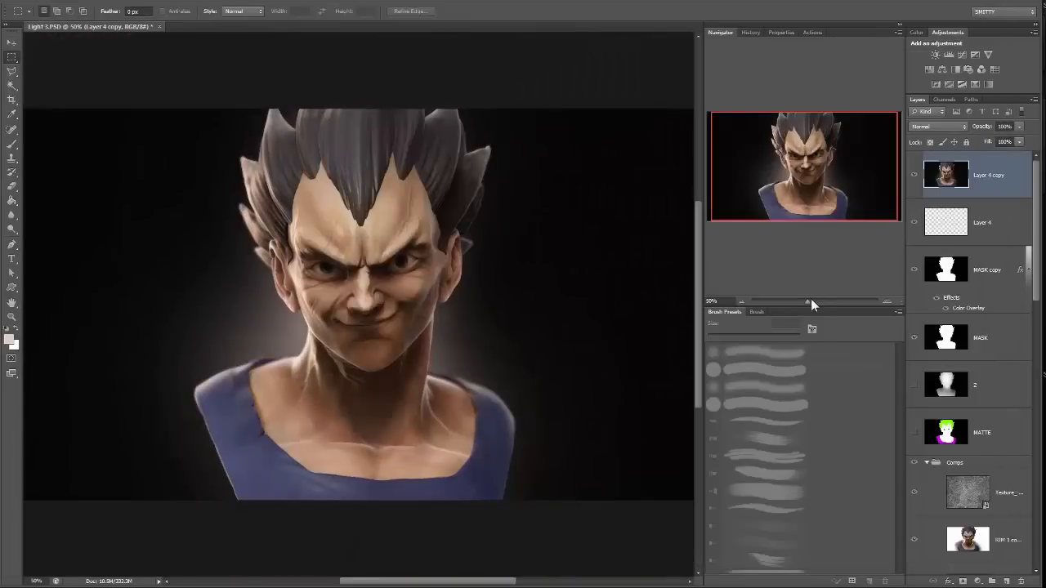
Compare the face with the blurred Layer 4 copy hidden and shown, both close up and as a whole.
drag(810, 302, 819, 301)
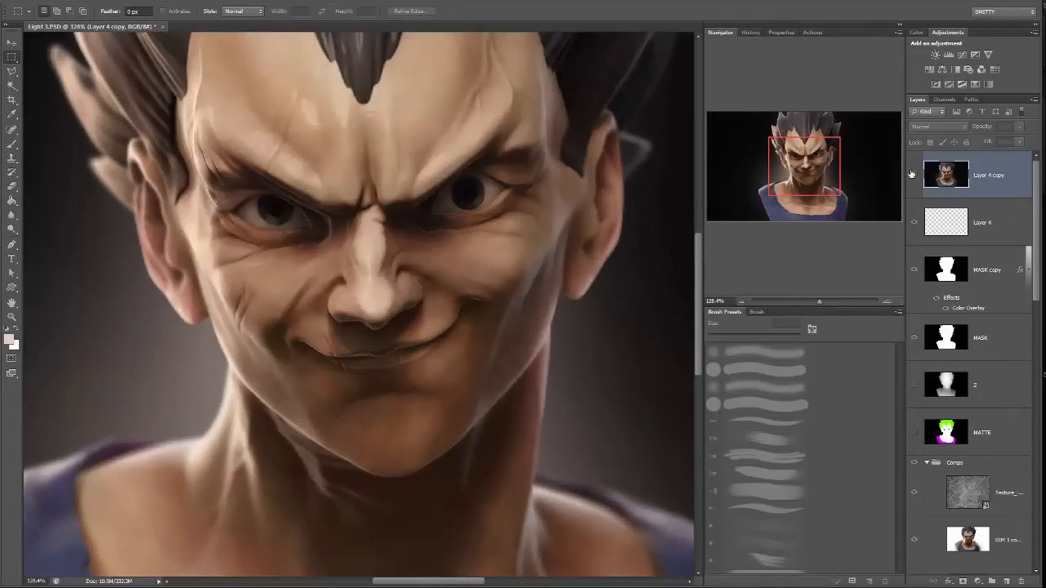
click(912, 174)
click(911, 174)
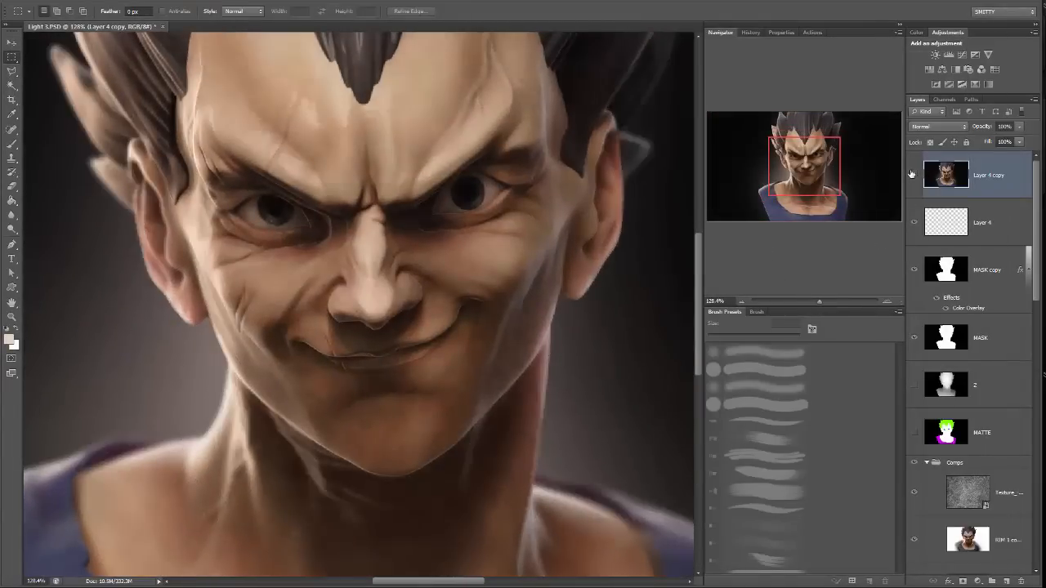
click(911, 174)
click(911, 174)
key(ctrl+minus)
key(ctrl+minus)
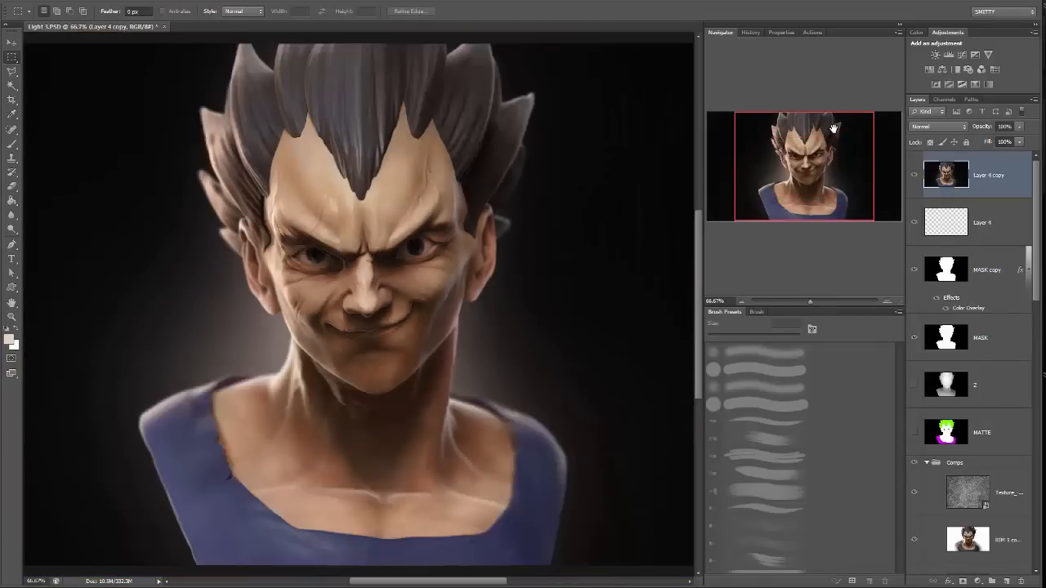
key(ctrl+shift+u)
Add a new layer above Layer 4 copy and prepare a hard round brush with white as the foreground color.
key(ctrl+plus)
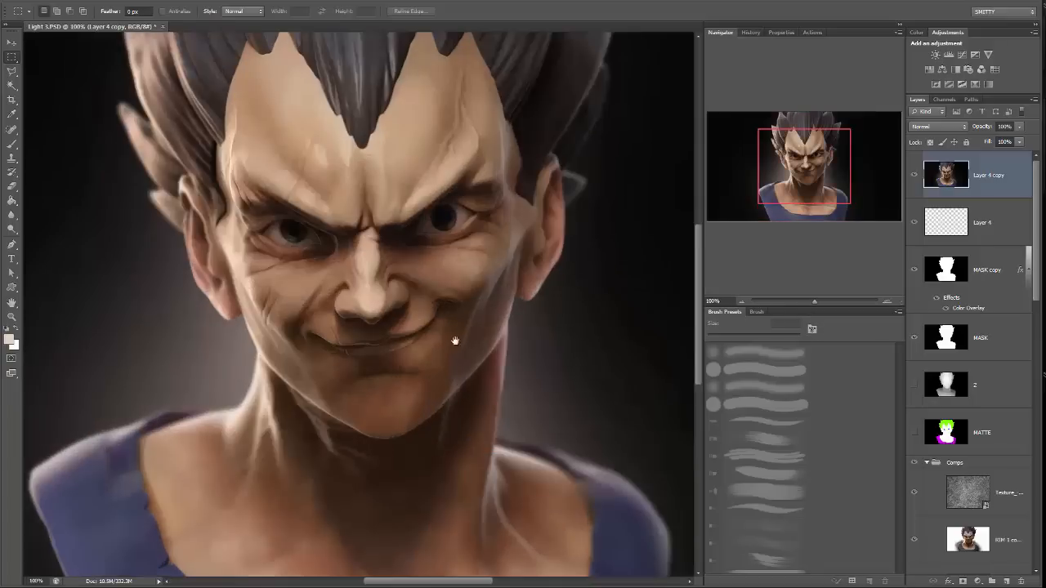
drag(421, 338, 413, 401)
key(ctrl+plus)
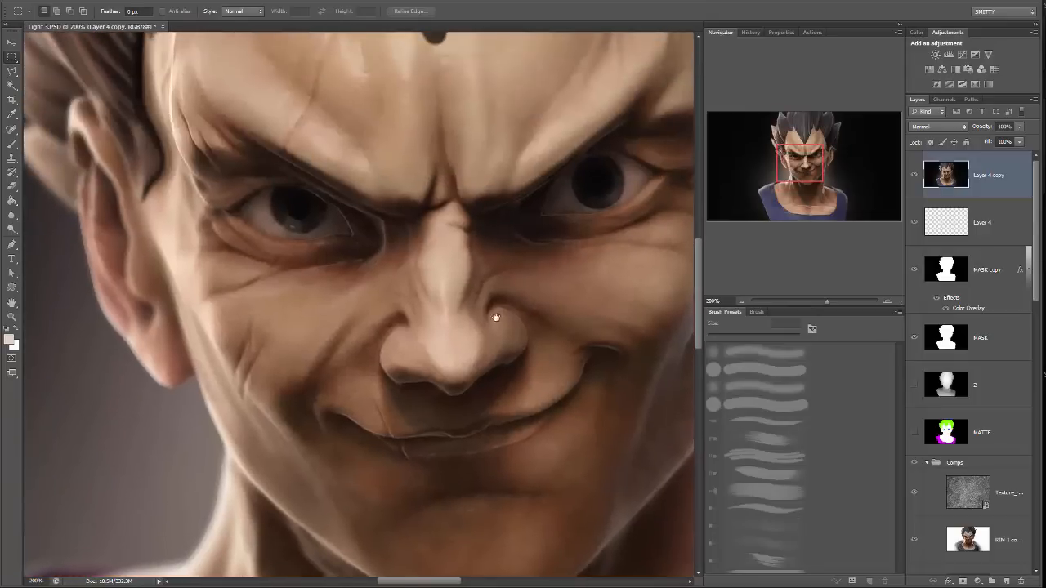
drag(495, 317, 454, 343)
click(1007, 581)
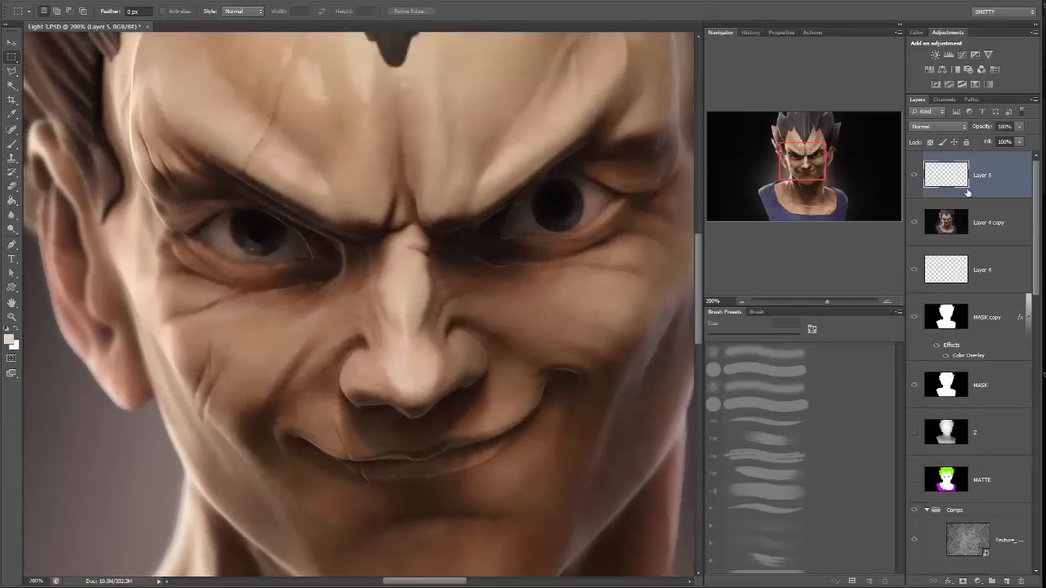
key(b)
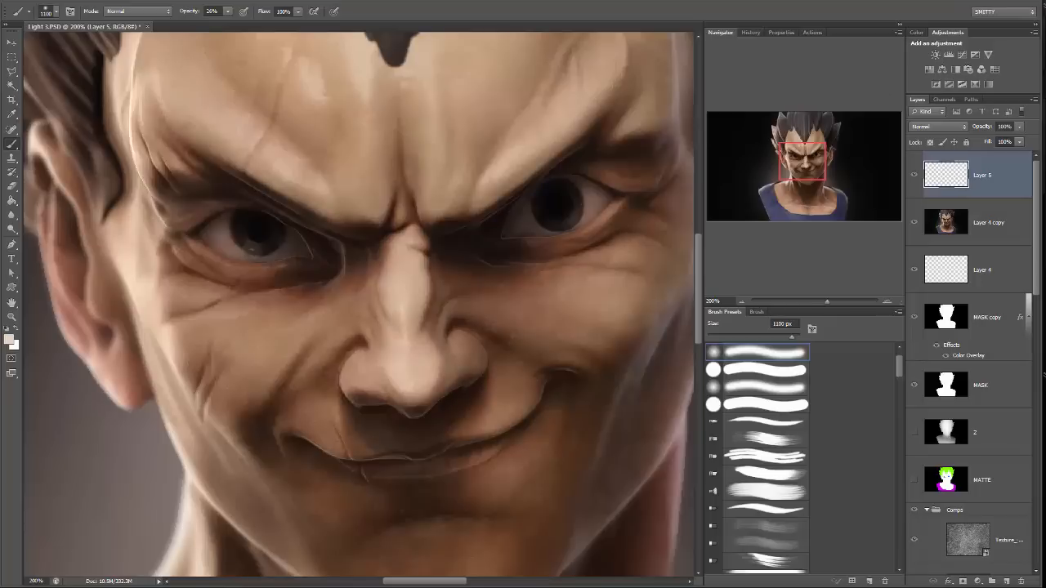
click(17, 329)
click(56, 13)
click(41, 99)
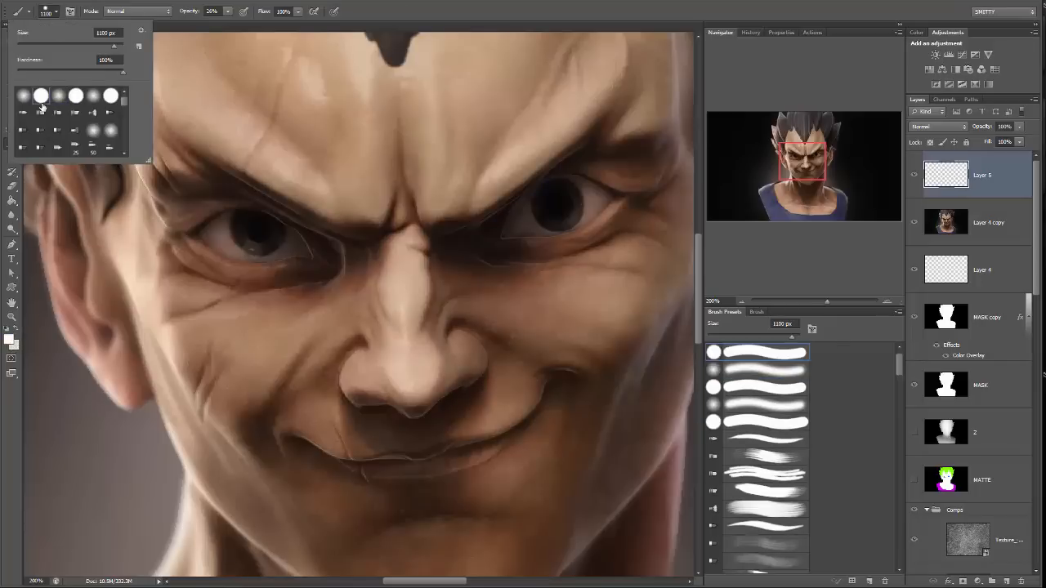
click(410, 1)
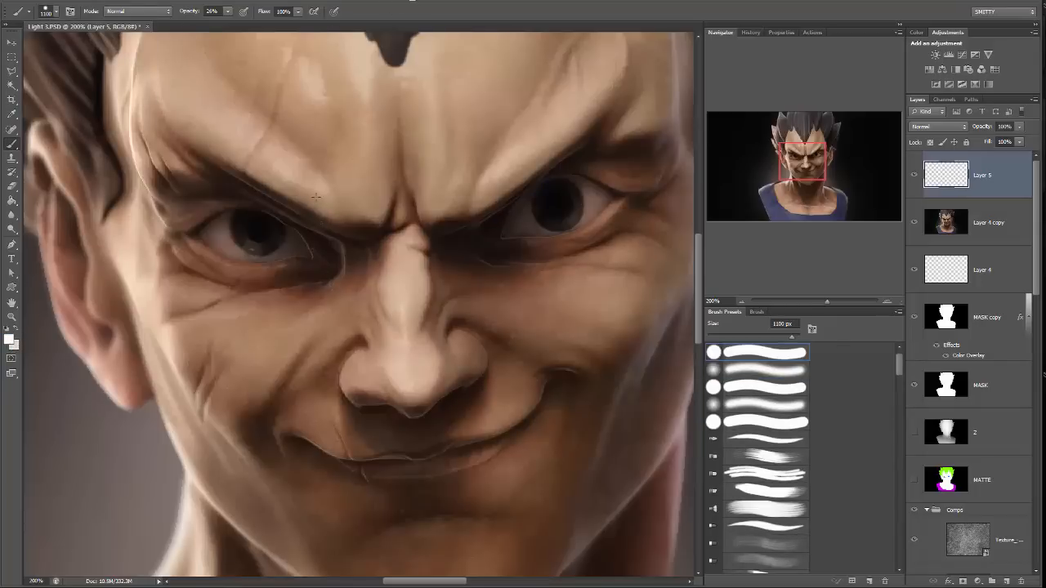
Shrink the brush to about 8 px, test a faint highlight dab on one iris, and undo the dab.
key(bracketleft)
key(bracketleft)
key(bracketleft)
key(bracketleft)
key(bracketleft)
key(bracketleft)
key(bracketleft)
click(245, 245)
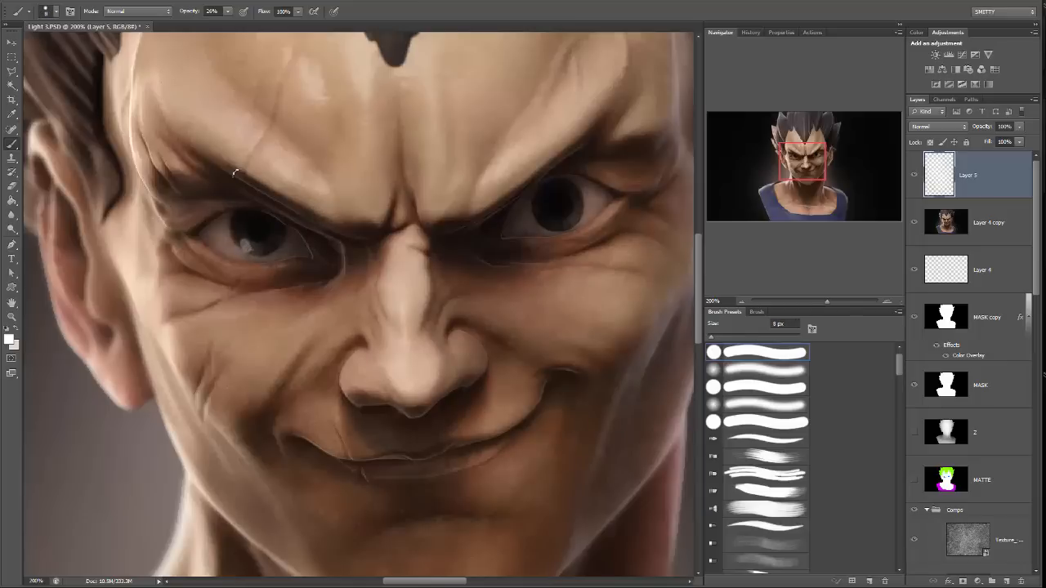
key(ctrl+z)
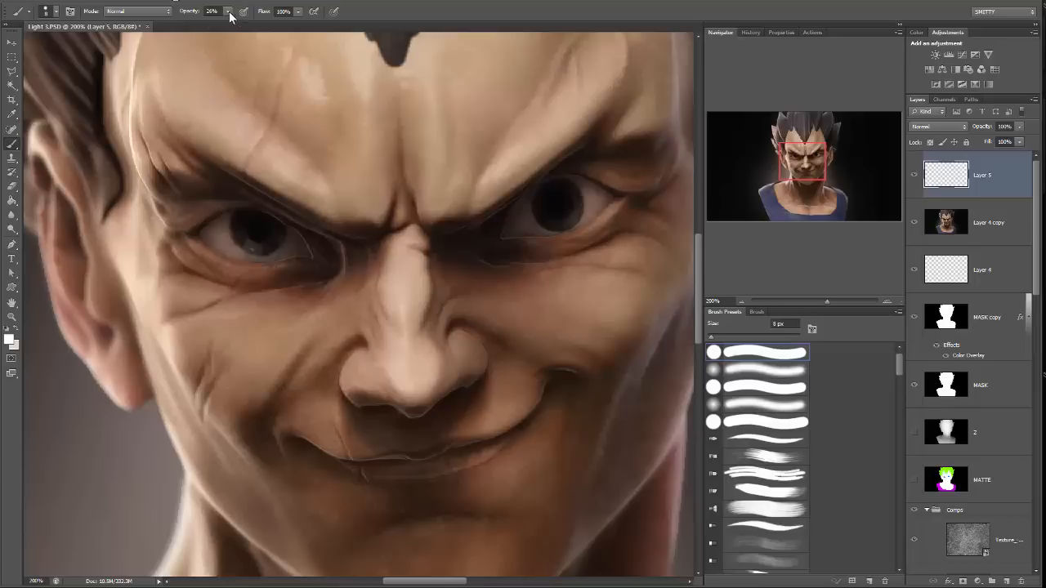
Set the brush opacity to 100% and paint white catchlights at the lower left and upper right of both irises.
drag(230, 15, 268, 36)
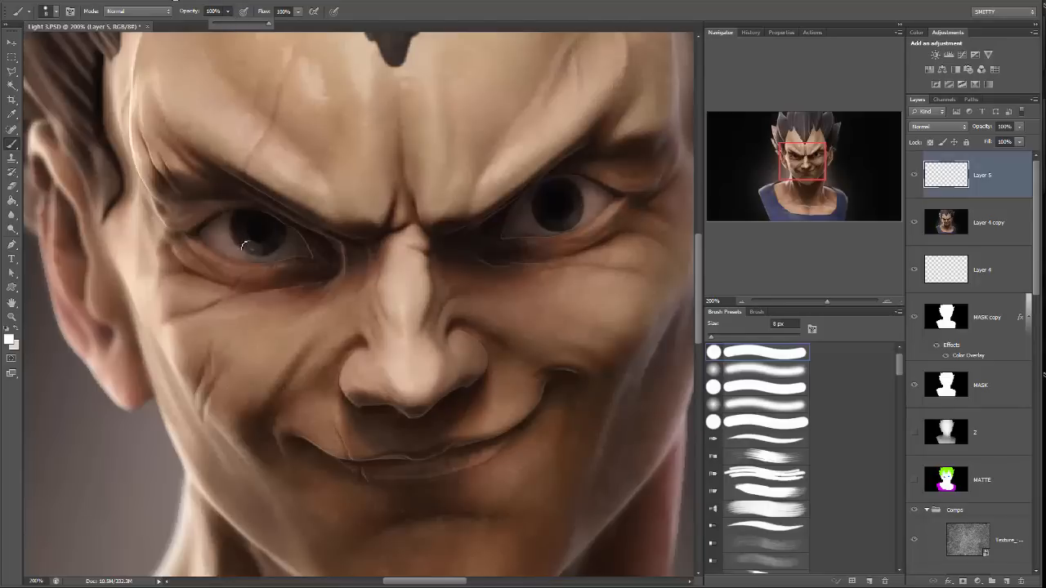
click(245, 246)
click(550, 222)
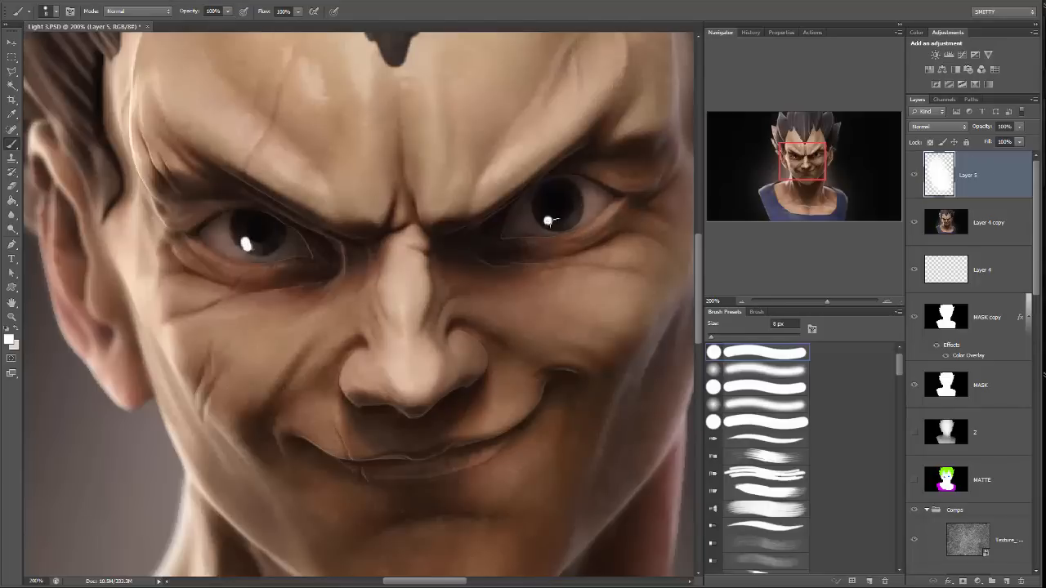
drag(550, 223, 548, 223)
key(ctrl+z)
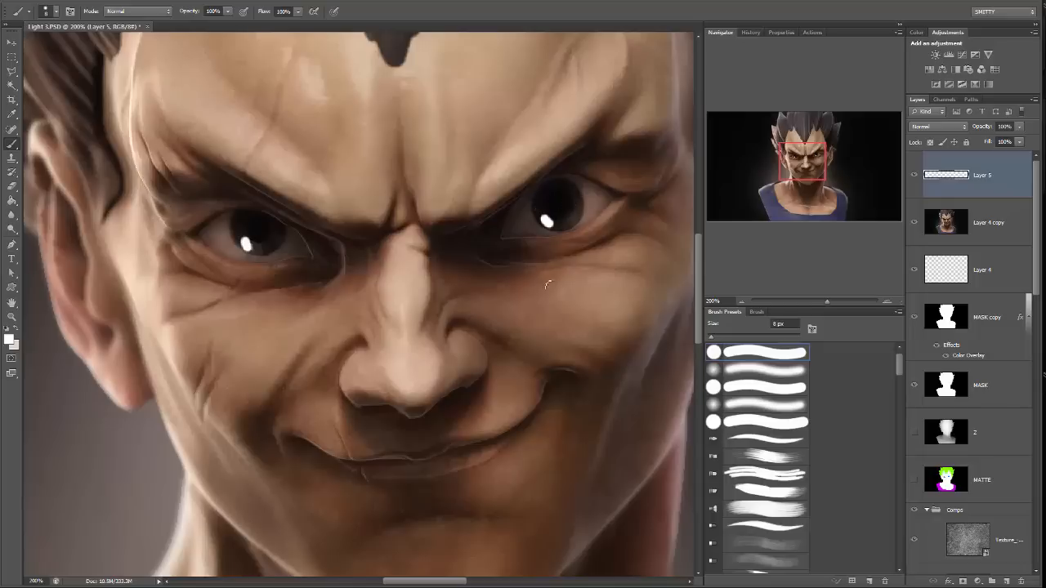
click(575, 202)
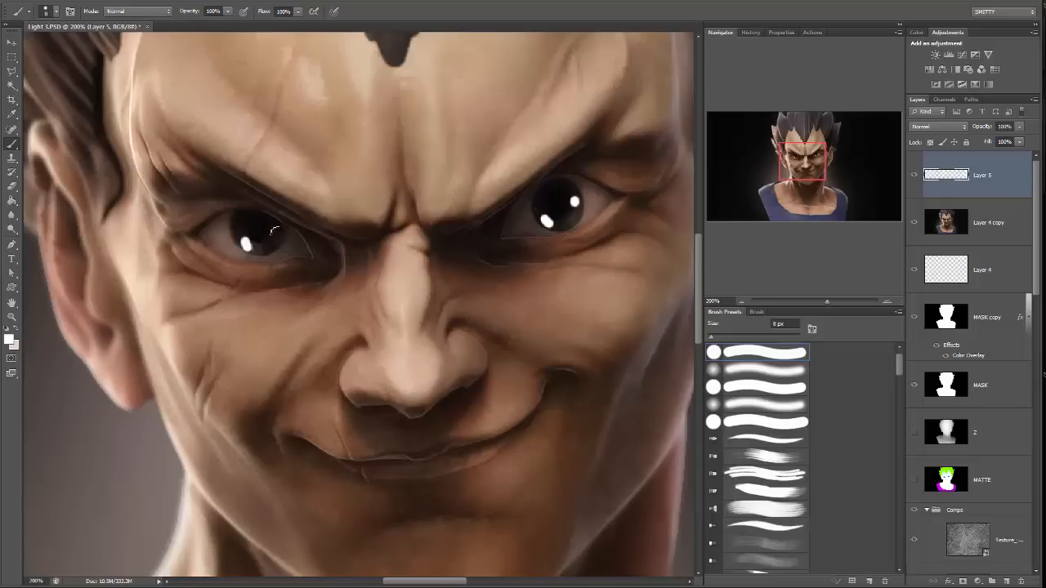
click(273, 230)
Soften the catchlights in both eyes with a soft 15 px eraser at 96% opacity.
key(e)
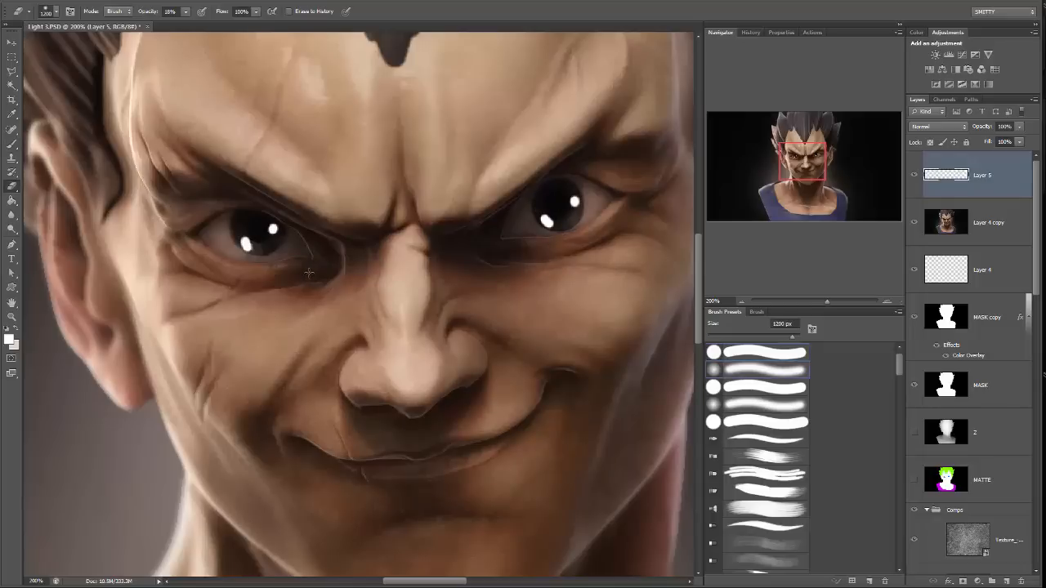
key(bracketleft)
key(bracketleft)
key(bracketleft)
key(bracketleft)
key(bracketleft)
key(bracketleft)
key(bracketleft)
key(bracketleft)
key(bracketleft)
key(bracketleft)
key(bracketleft)
key(bracketleft)
key(bracketleft)
key(bracketleft)
key(bracketleft)
key(bracketleft)
key(bracketleft)
key(bracketleft)
click(186, 12)
click(538, 15)
mouse_move(254, 241)
mouse_down()
mouse_move(248, 233)
mouse_move(269, 244)
mouse_up()
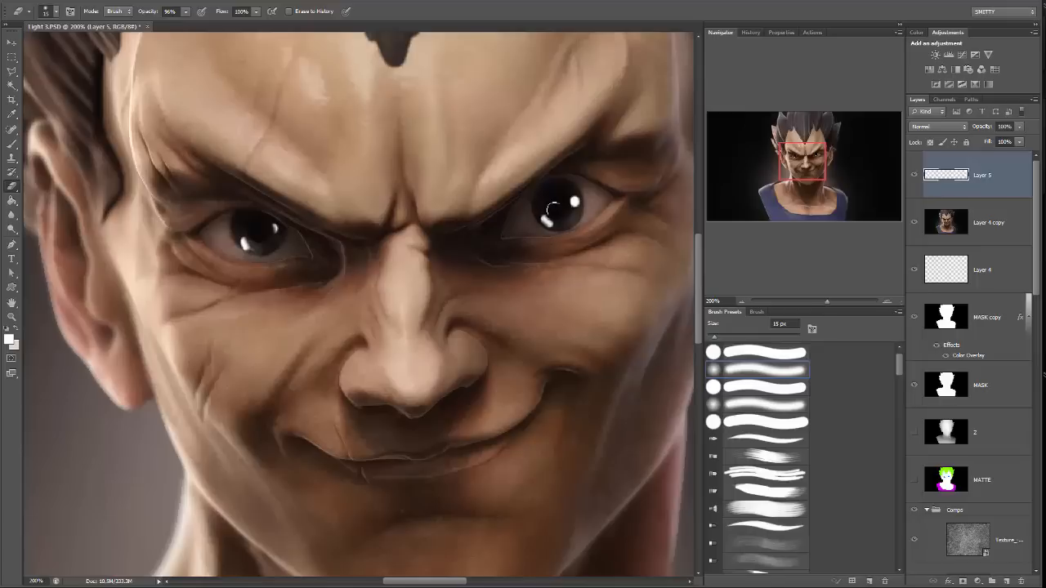
drag(566, 196, 571, 198)
Reduce the catchlight layer's opacity to 84% and check the eyes up close.
key(ctrl+minus)
key(ctrl+minus)
key(ctrl+plus)
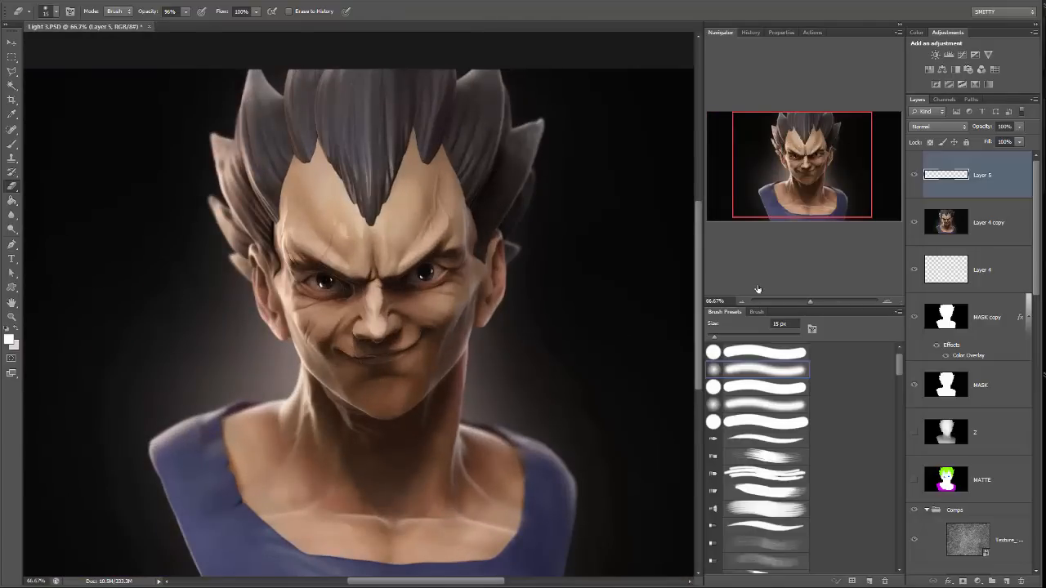
click(1019, 127)
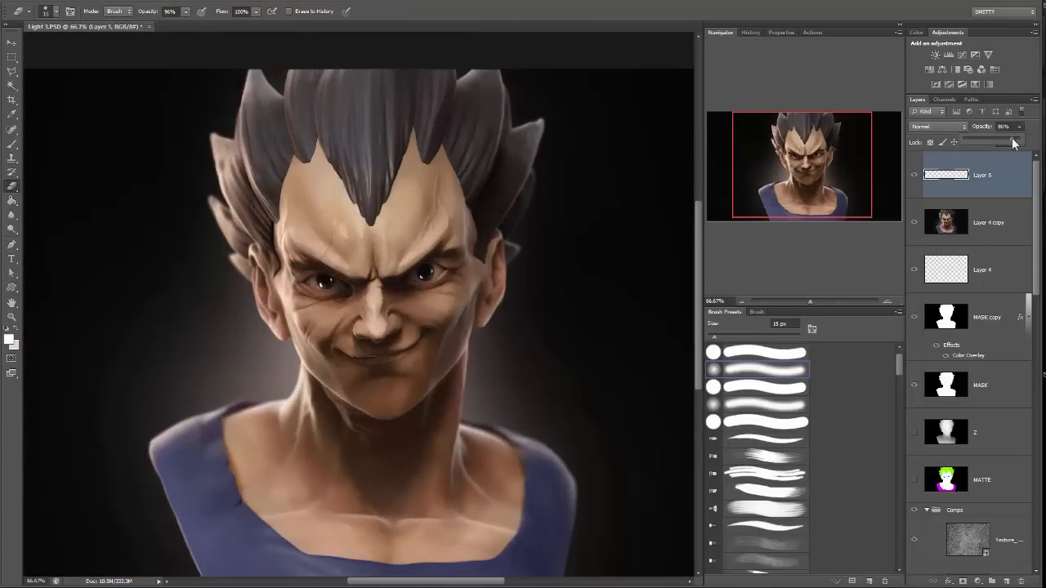
drag(1013, 143, 1012, 143)
drag(811, 301, 830, 299)
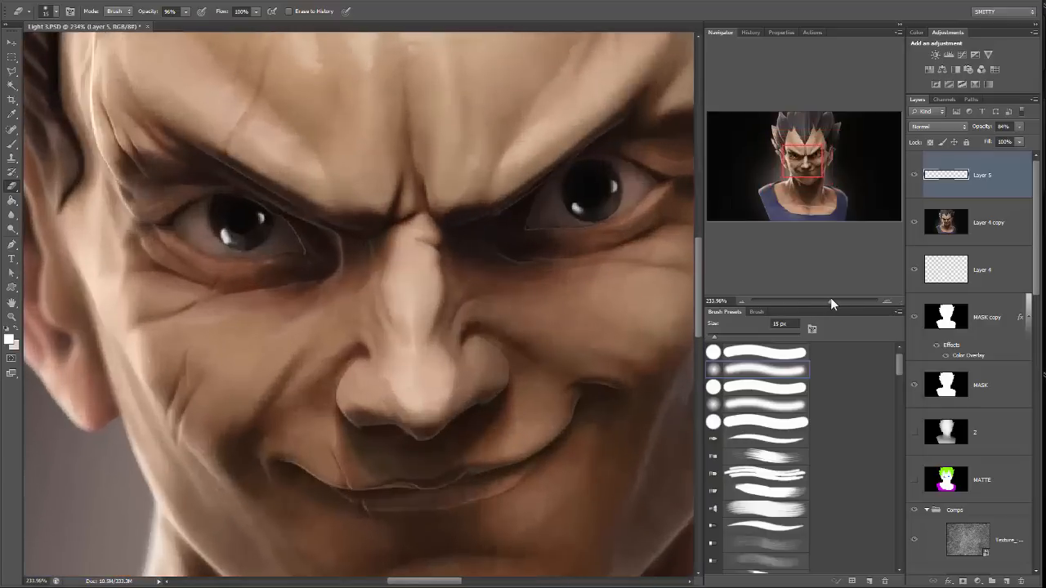
Dab black around the catchlights in the left iris with a hard 8 px brush and check the whole bust.
drag(232, 226, 248, 240)
key(ctrl+z)
key(b)
alt+click(223, 213)
alt+click(246, 239)
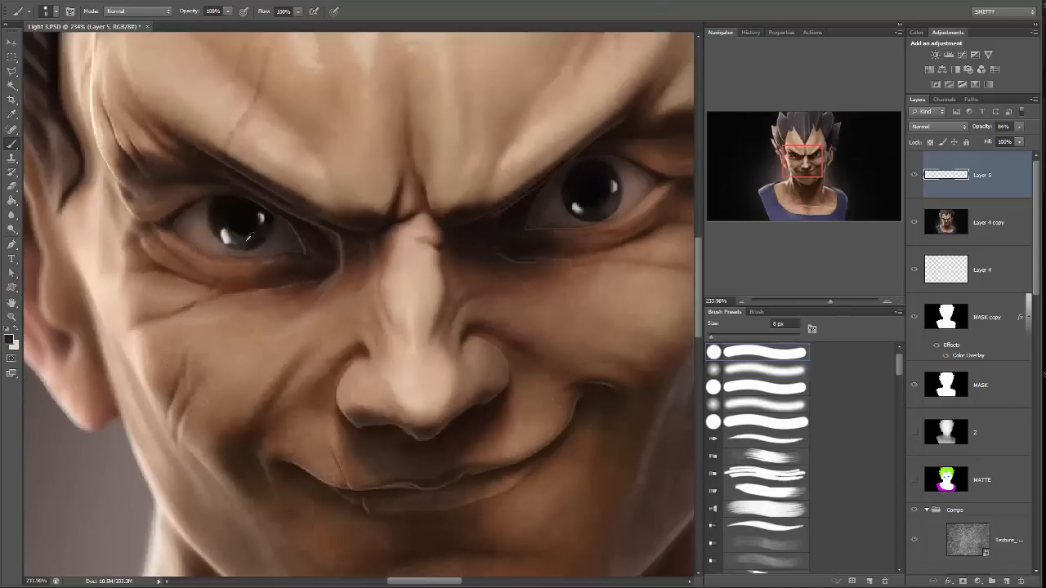
alt+click(243, 220)
drag(508, 198, 449, 214)
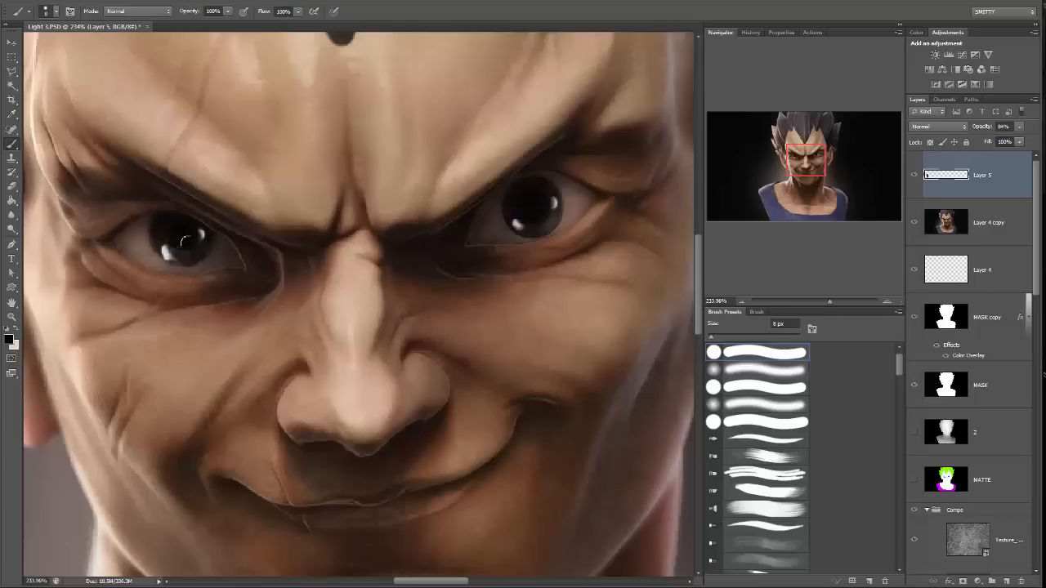
alt+click(195, 248)
key(ctrl+minus)
key(ctrl+minus)
key(ctrl+minus)
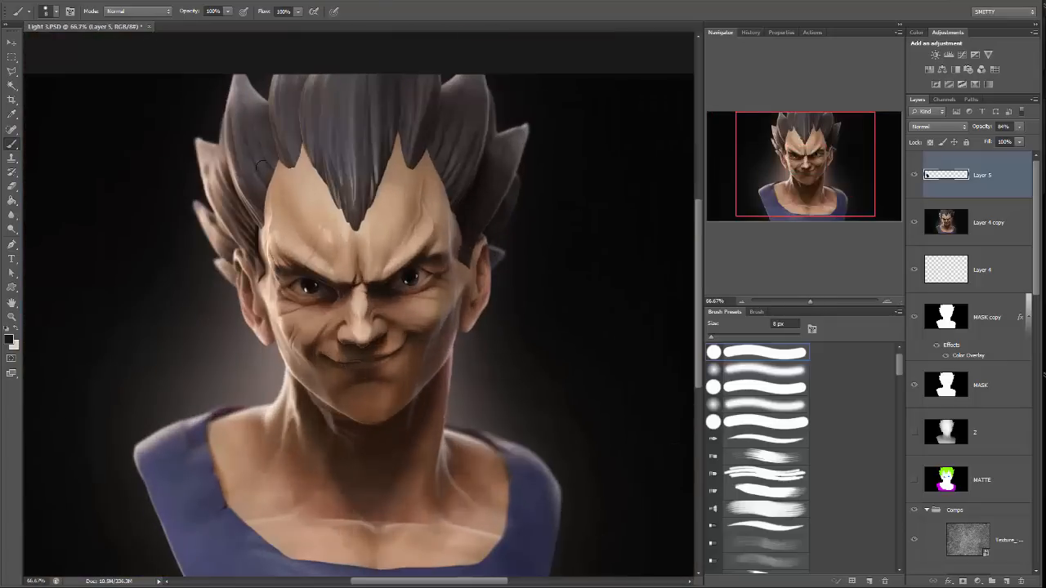
drag(439, 279, 489, 243)
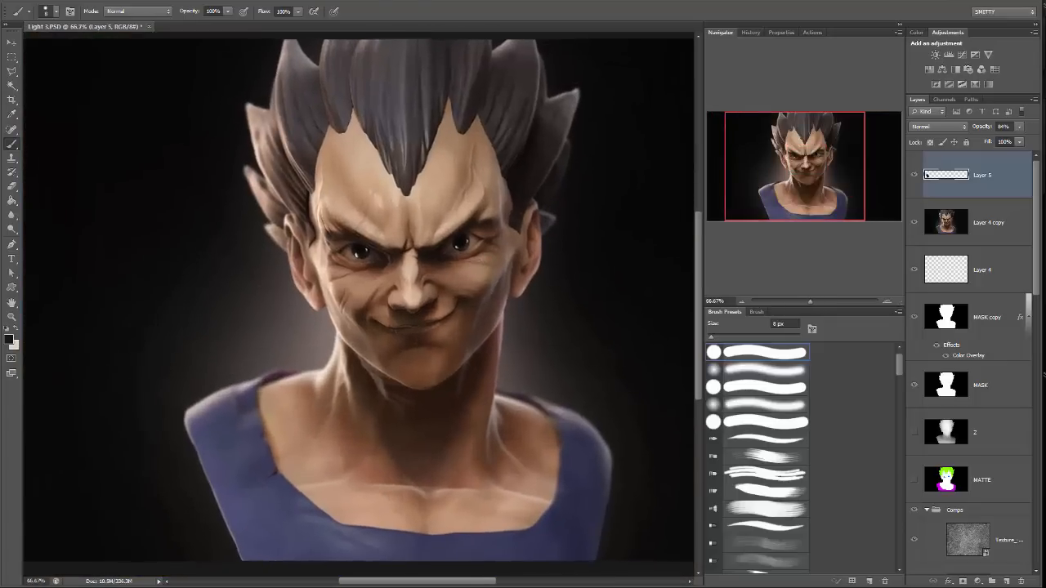
Add a Photo Filter adjustment layer with Warming Filter (85) at 25% density above the catchlight layer and compare it on and off.
click(971, 70)
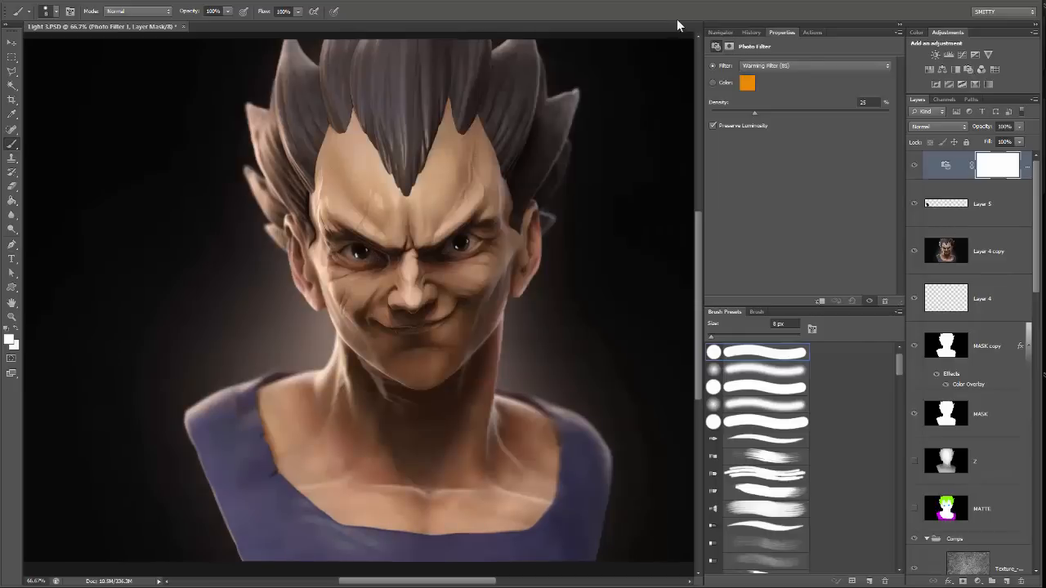
click(720, 33)
click(913, 168)
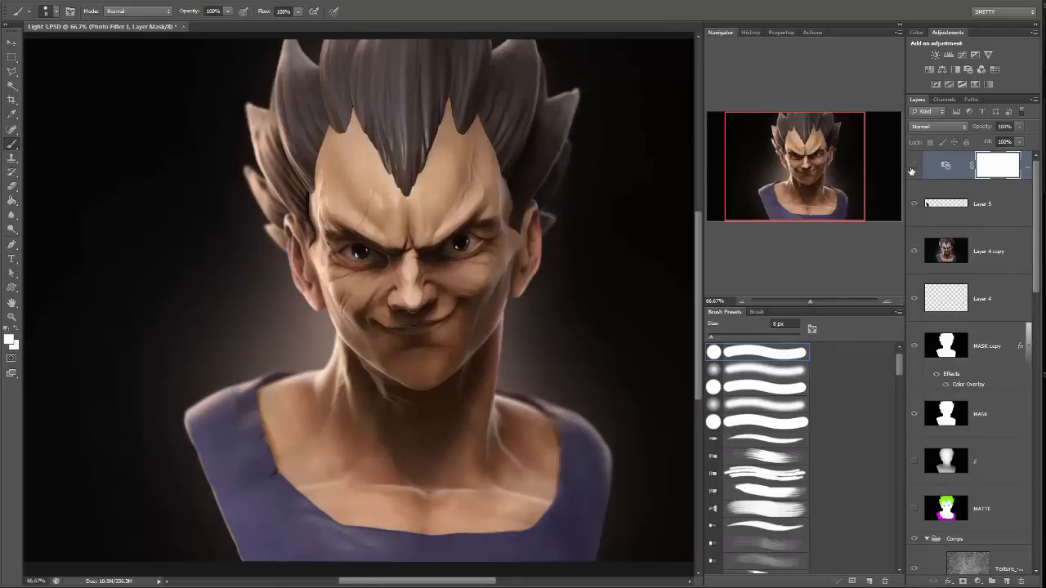
click(912, 167)
drag(806, 301, 809, 299)
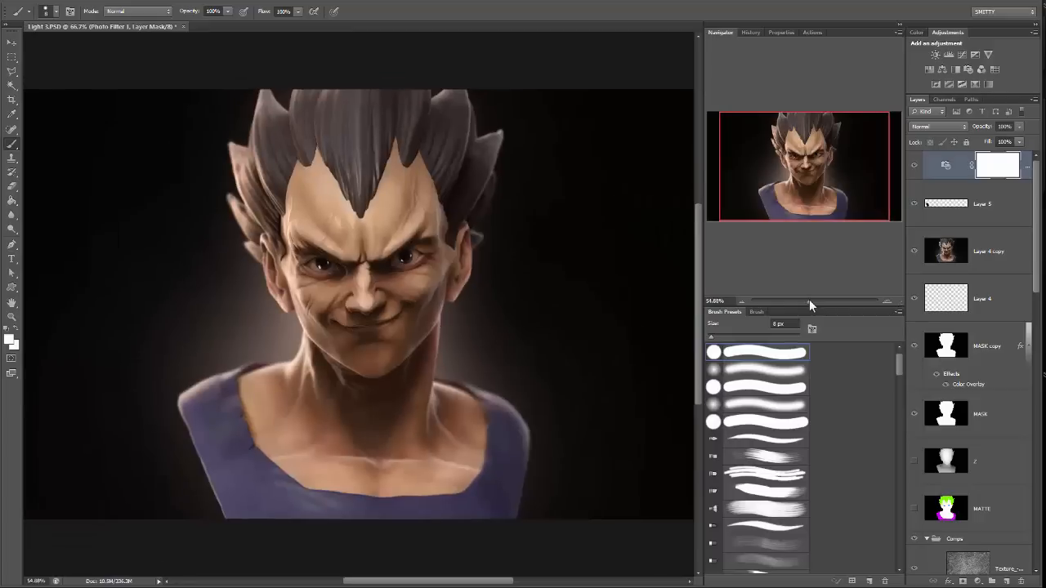
Change the photo filter to Cooling Filter (80) and compare the image with and without it.
click(788, 32)
click(795, 65)
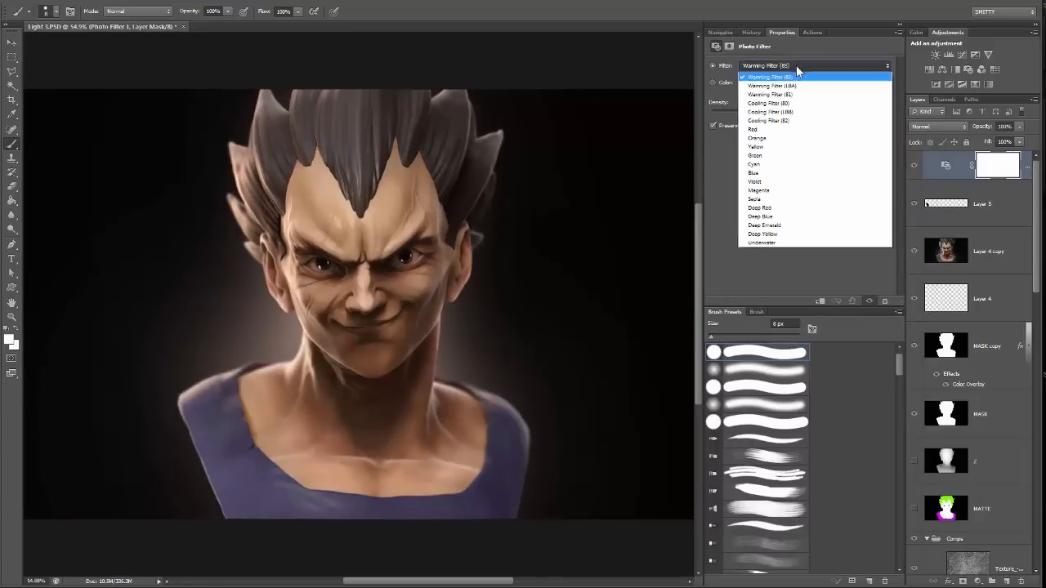
click(798, 103)
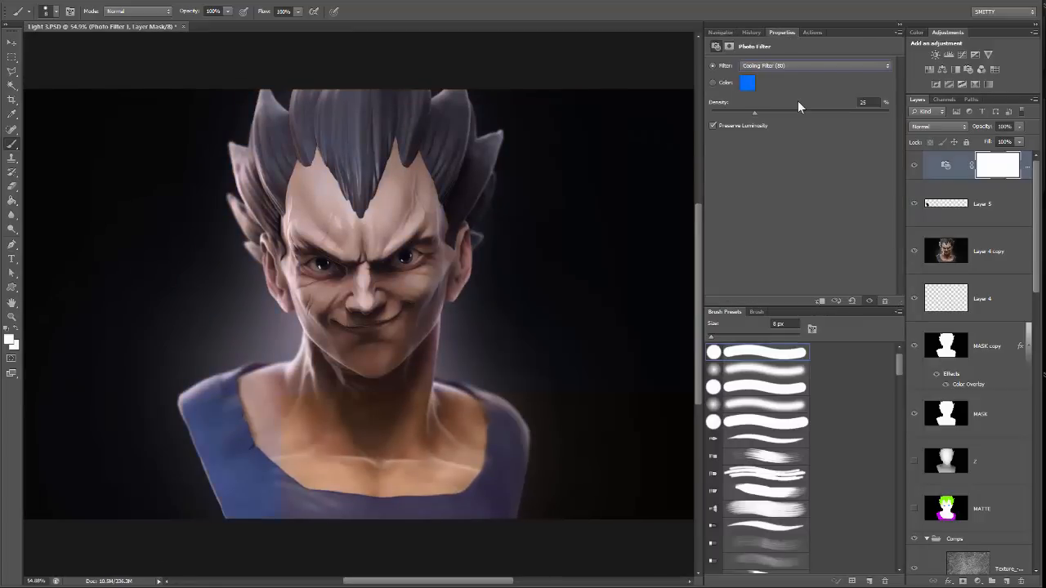
click(721, 33)
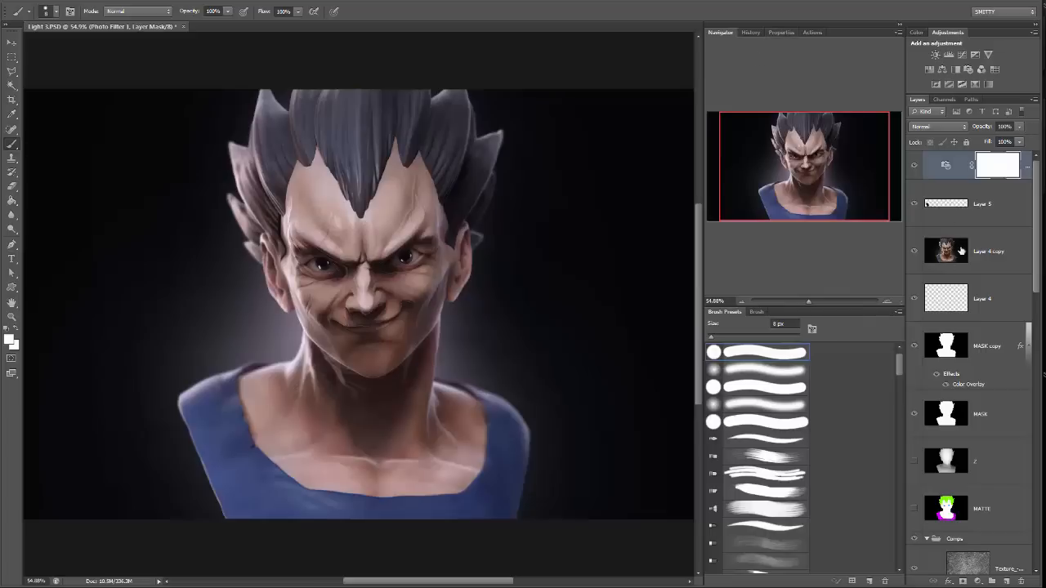
click(913, 165)
click(913, 165)
mouse_move(812, 299)
mouse_down()
mouse_move(800, 299)
mouse_move(808, 299)
mouse_up()
Set the photo filter back to Warming Filter (85) and check the bust's overall color.
click(784, 36)
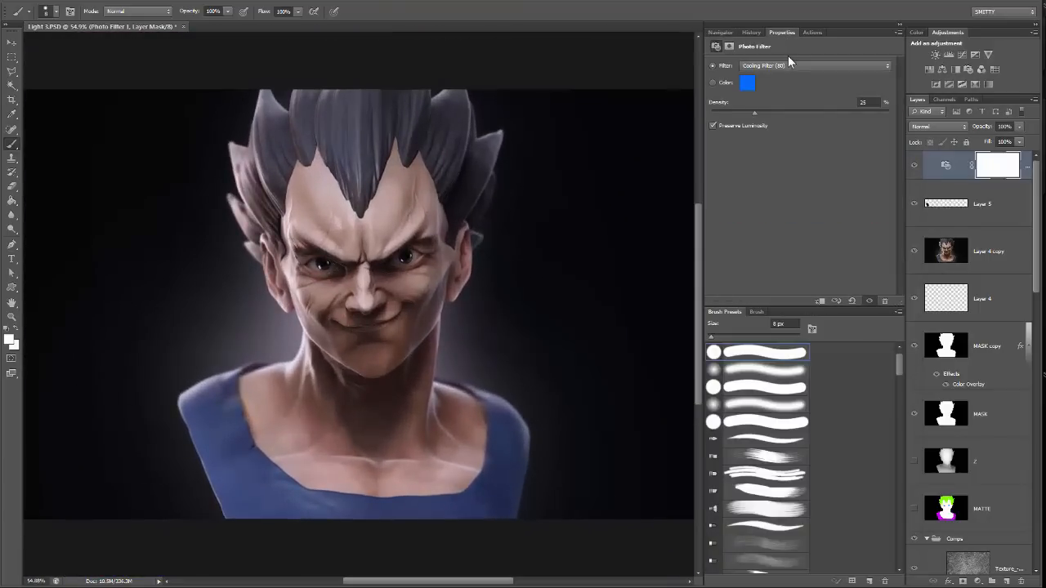
click(787, 65)
click(782, 74)
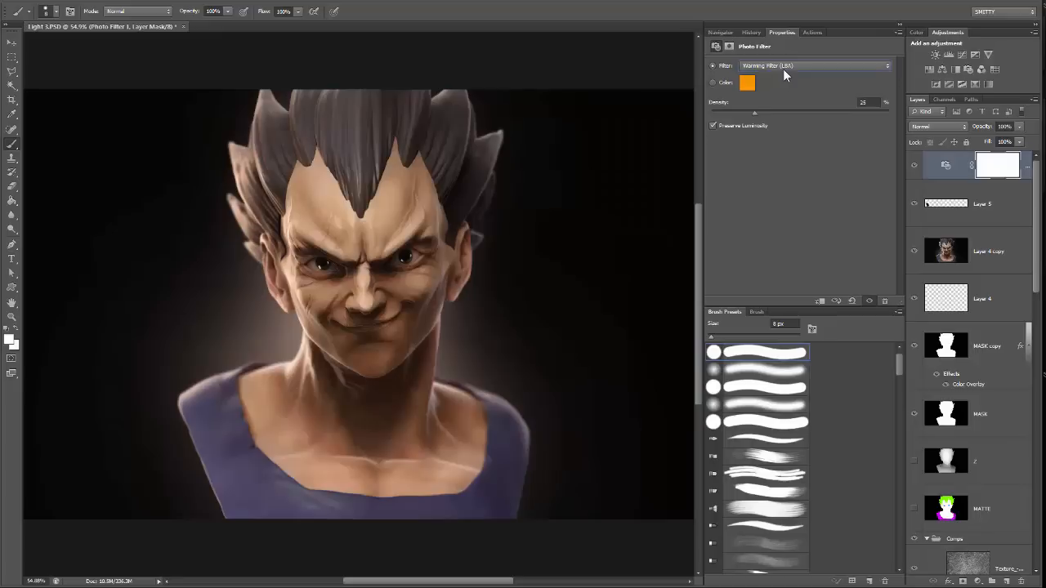
scroll(783, 69, up, 1)
click(720, 32)
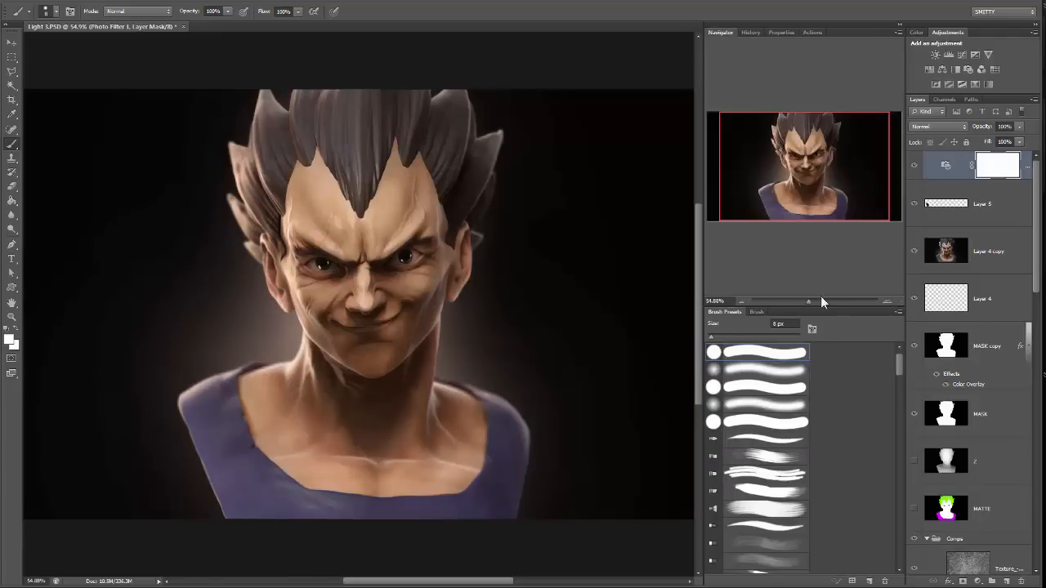
mouse_move(808, 301)
mouse_down()
mouse_move(795, 298)
mouse_move(822, 306)
mouse_move(803, 304)
mouse_move(811, 306)
mouse_up()
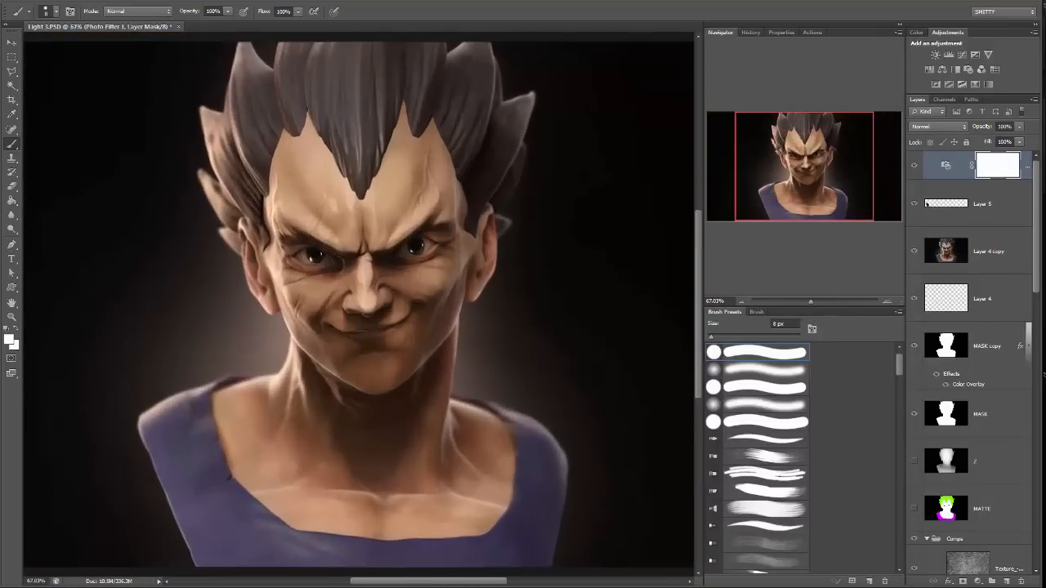